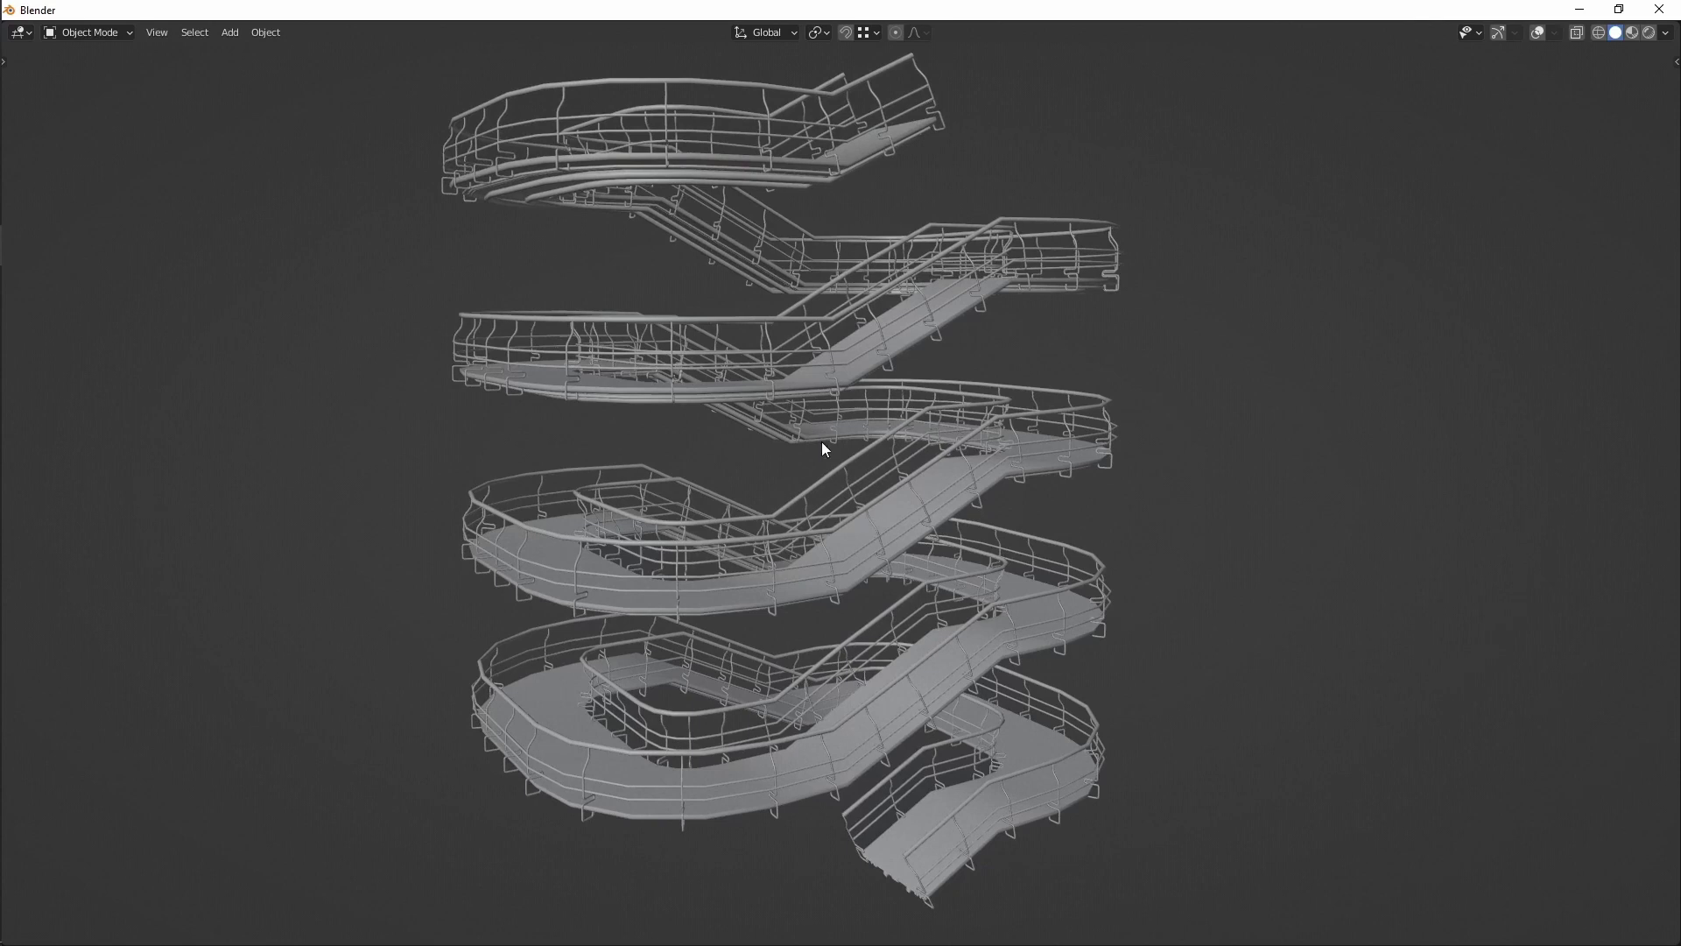
Step: Examine the finished modular spiral staircase, its ramps and its railings from several angles and distances
{"action": "middle_click_drag", "start_coordinate": [821, 442], "coordinate": [816, 454]}
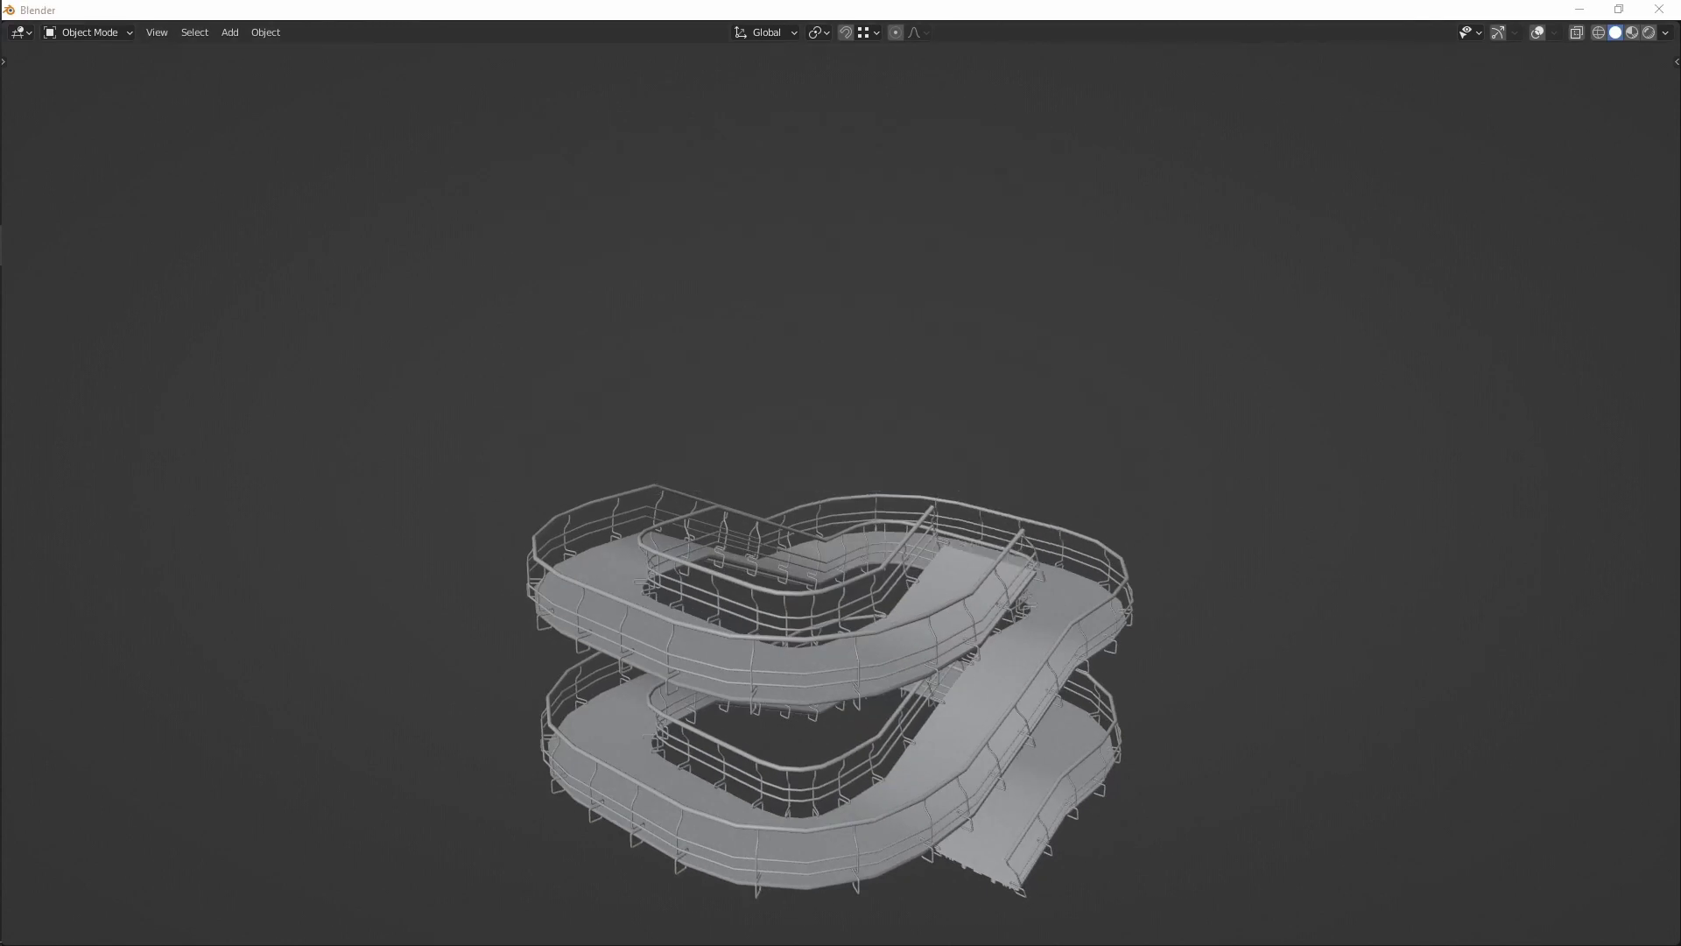
{"action": "middle_click_drag", "start_coordinate": [902, 815], "coordinate": [953, 705]}
{"action": "scroll", "coordinate": [807, 628], "scroll_direction": "up", "scroll_amount": 3}
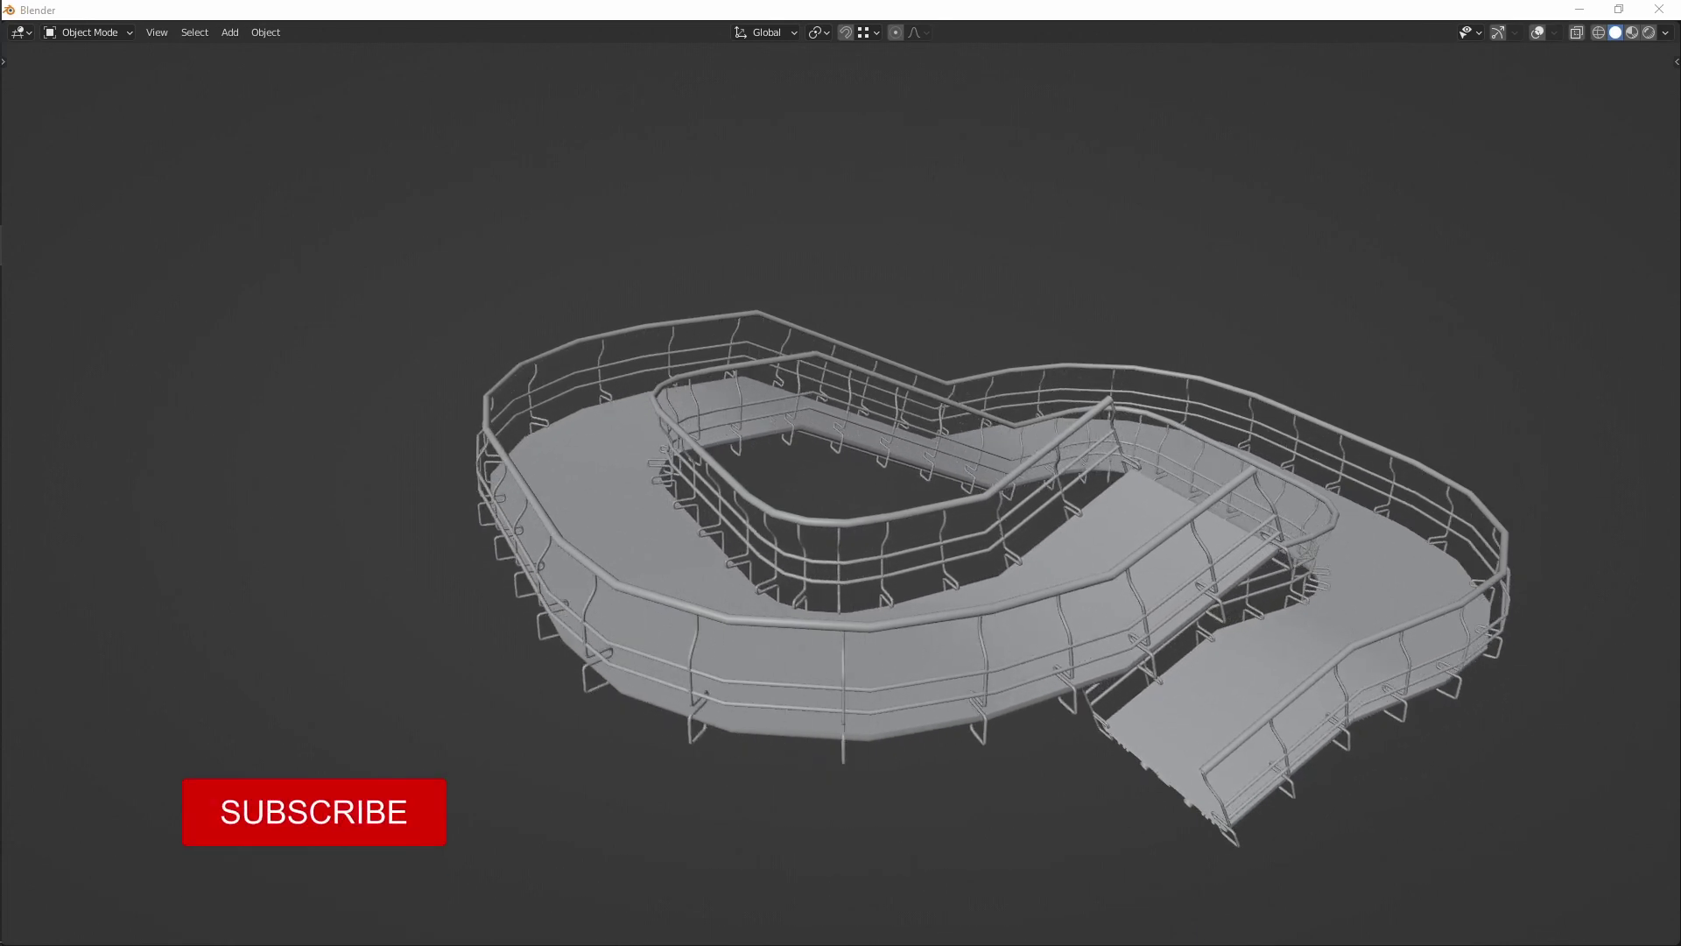
{"action": "middle_click_drag", "start_coordinate": [1124, 622], "coordinate": [1056, 568]}
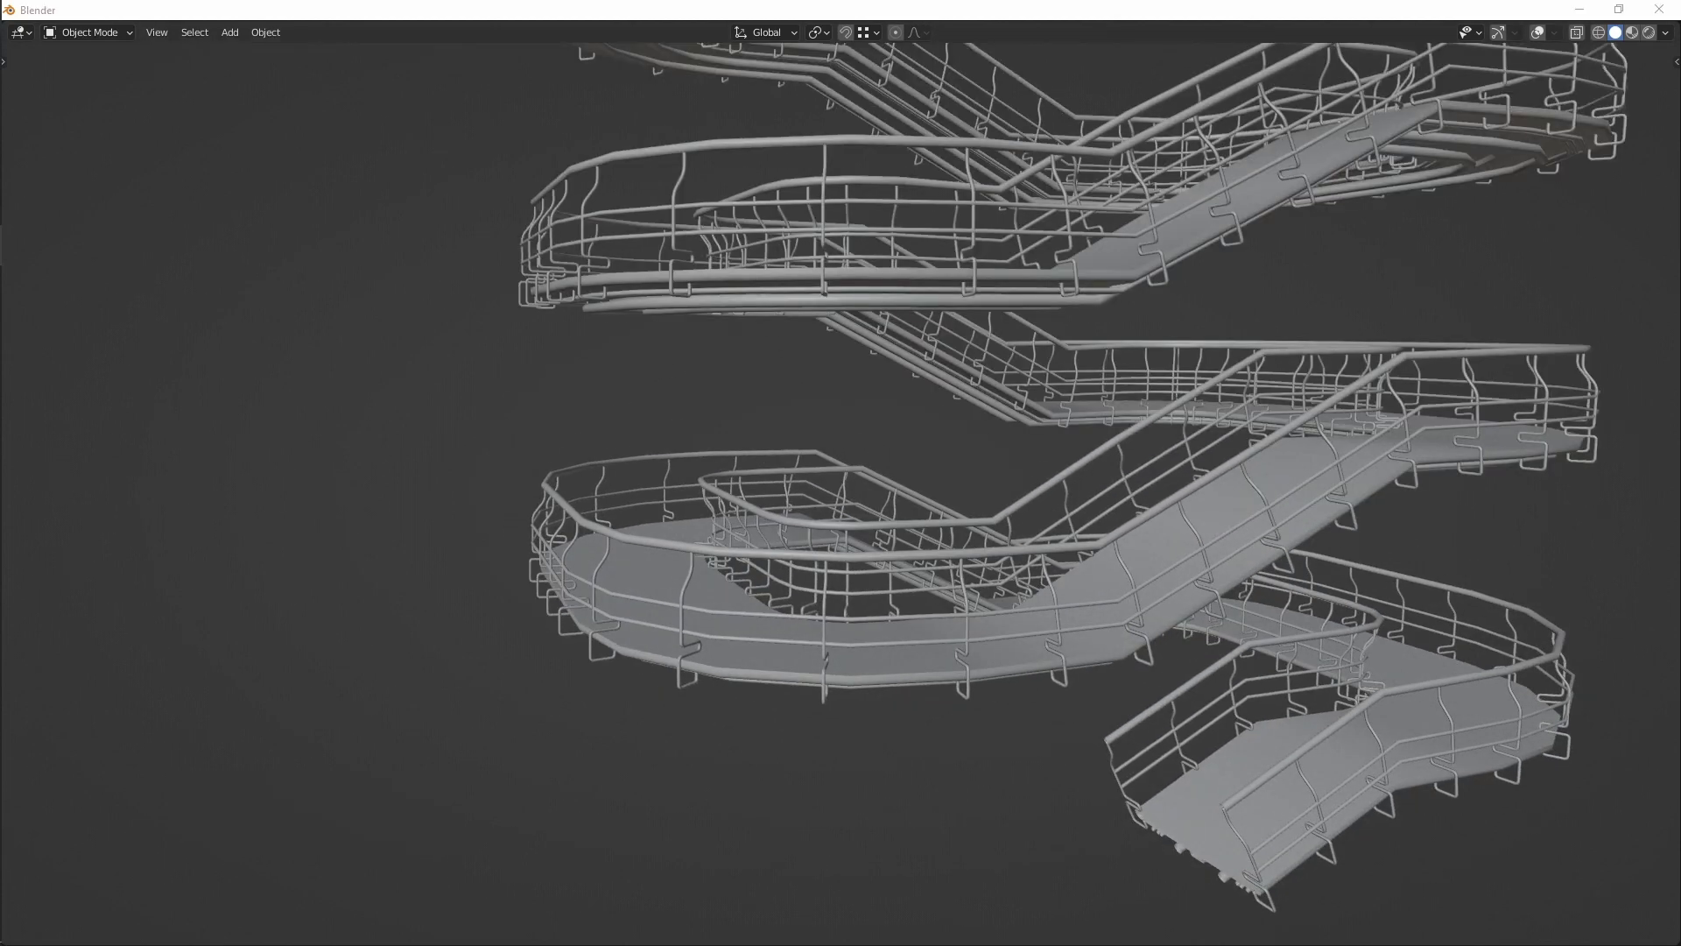
{"action": "middle_click_drag", "start_coordinate": [1007, 350], "coordinate": [807, 467]}
{"action": "scroll", "coordinate": [808, 467], "scroll_direction": "down", "scroll_amount": 5}
{"action": "middle_click_drag", "start_coordinate": [856, 377], "coordinate": [880, 548]}
{"action": "scroll", "coordinate": [732, 638], "scroll_direction": "down", "scroll_amount": 5}
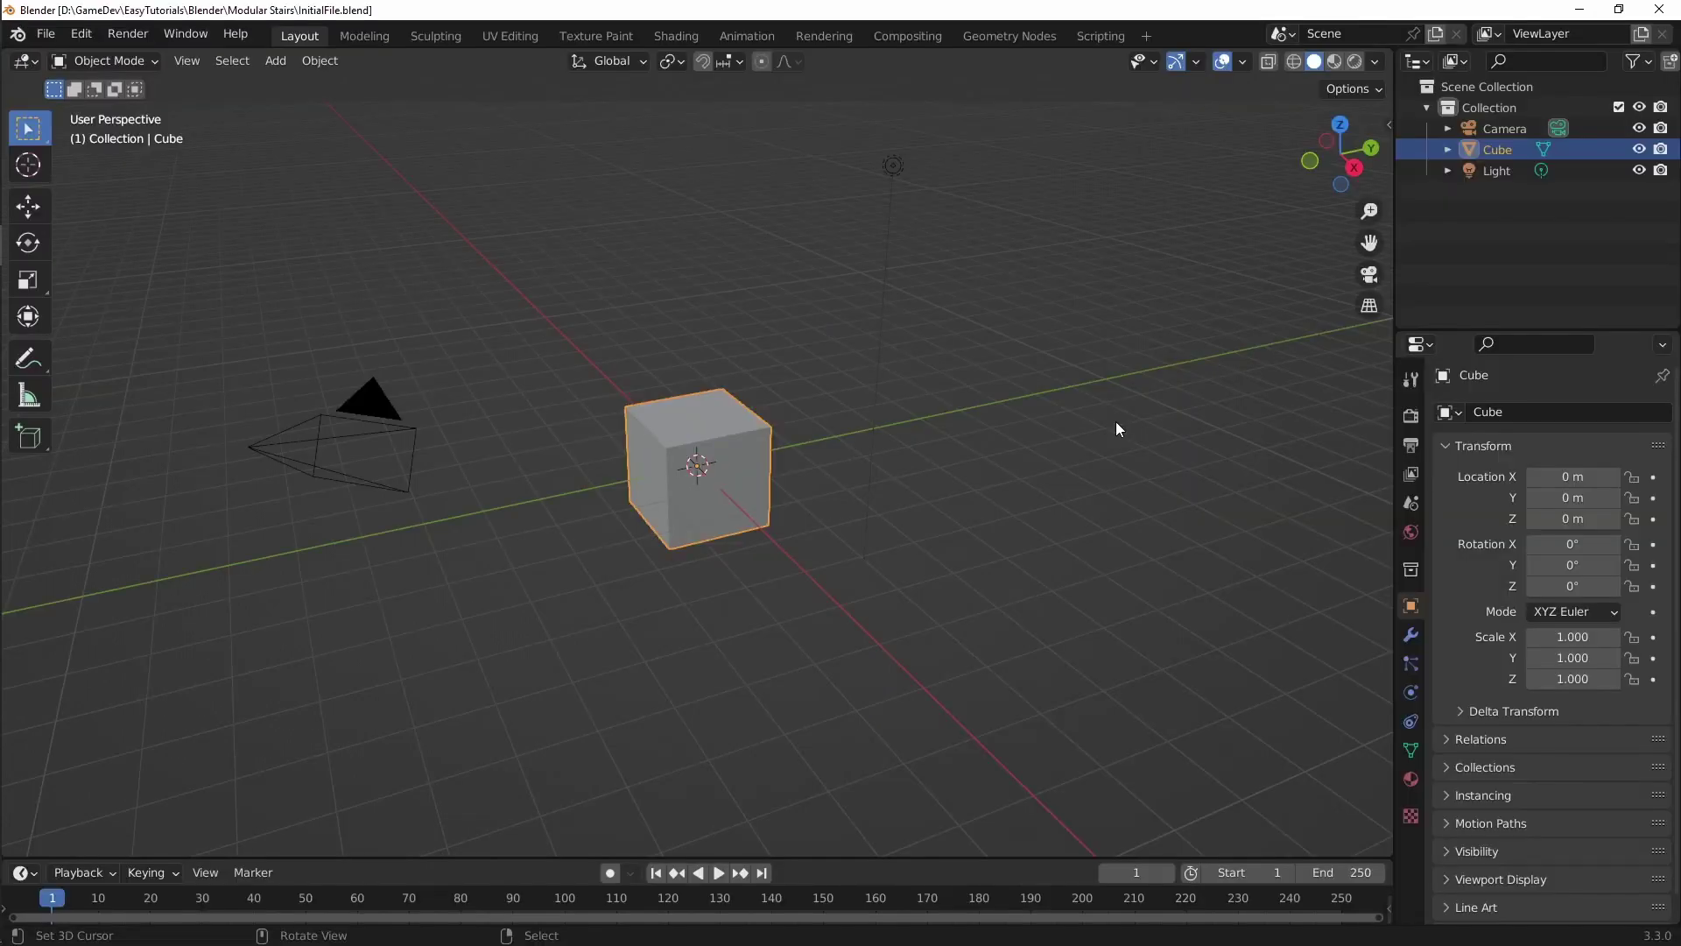
Step: Delete the default camera, cube and light from the scene
{"action": "key", "text": "a"}
{"action": "key", "text": "x"}
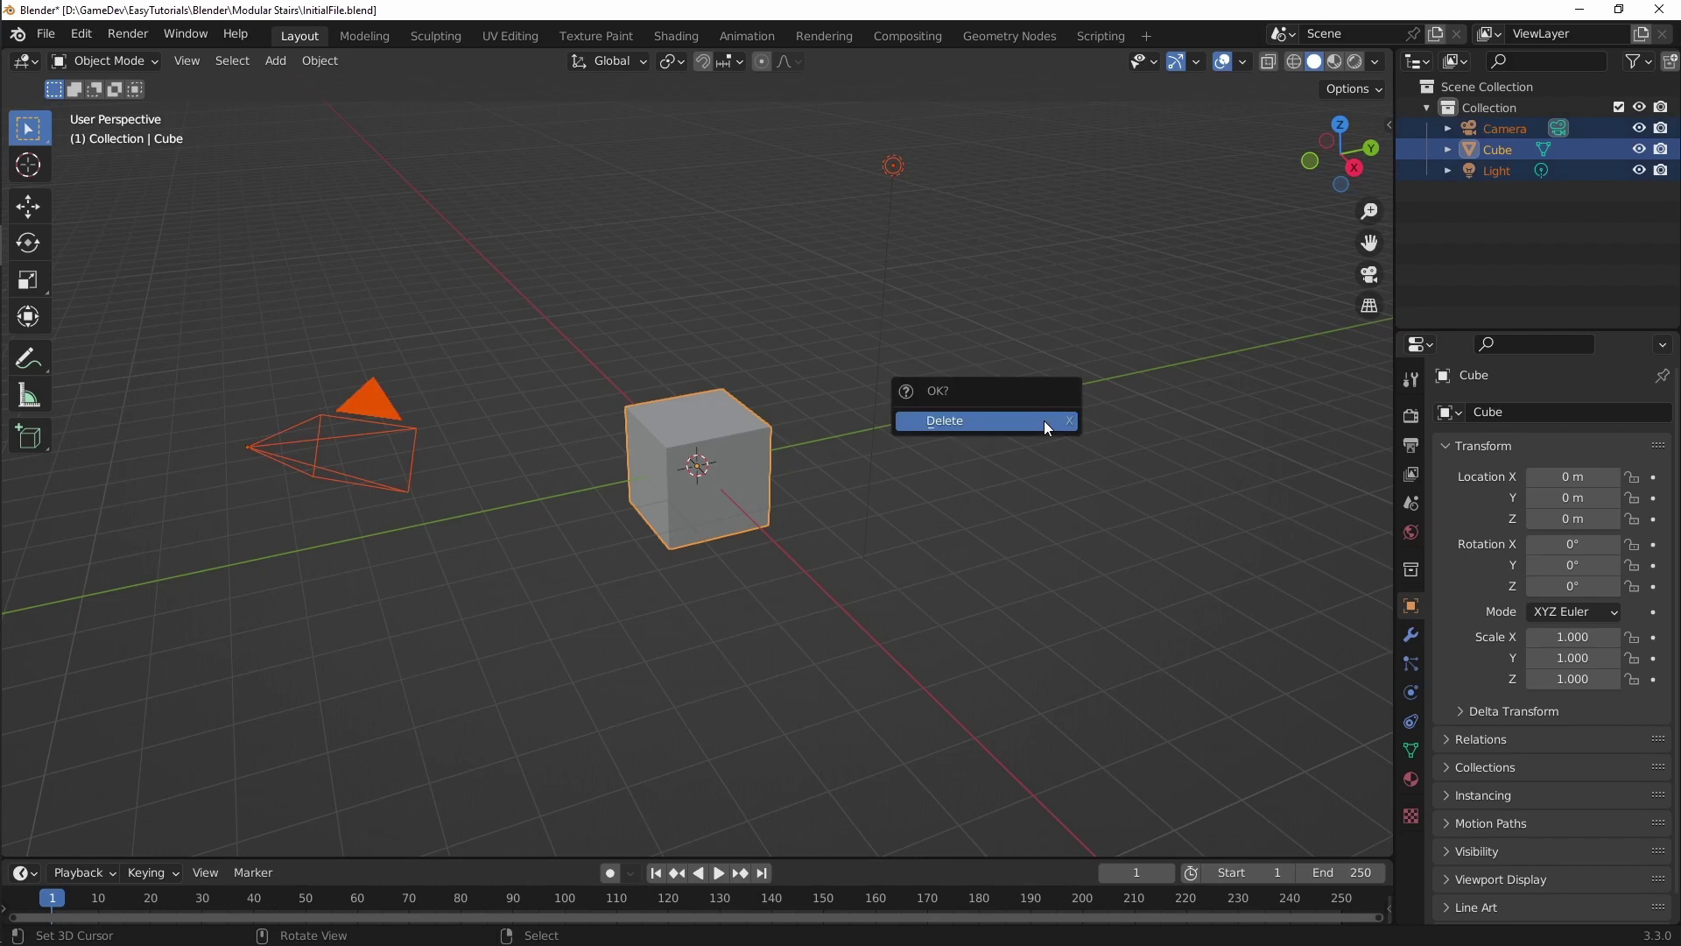
{"action": "left_click", "coordinate": [1044, 427]}
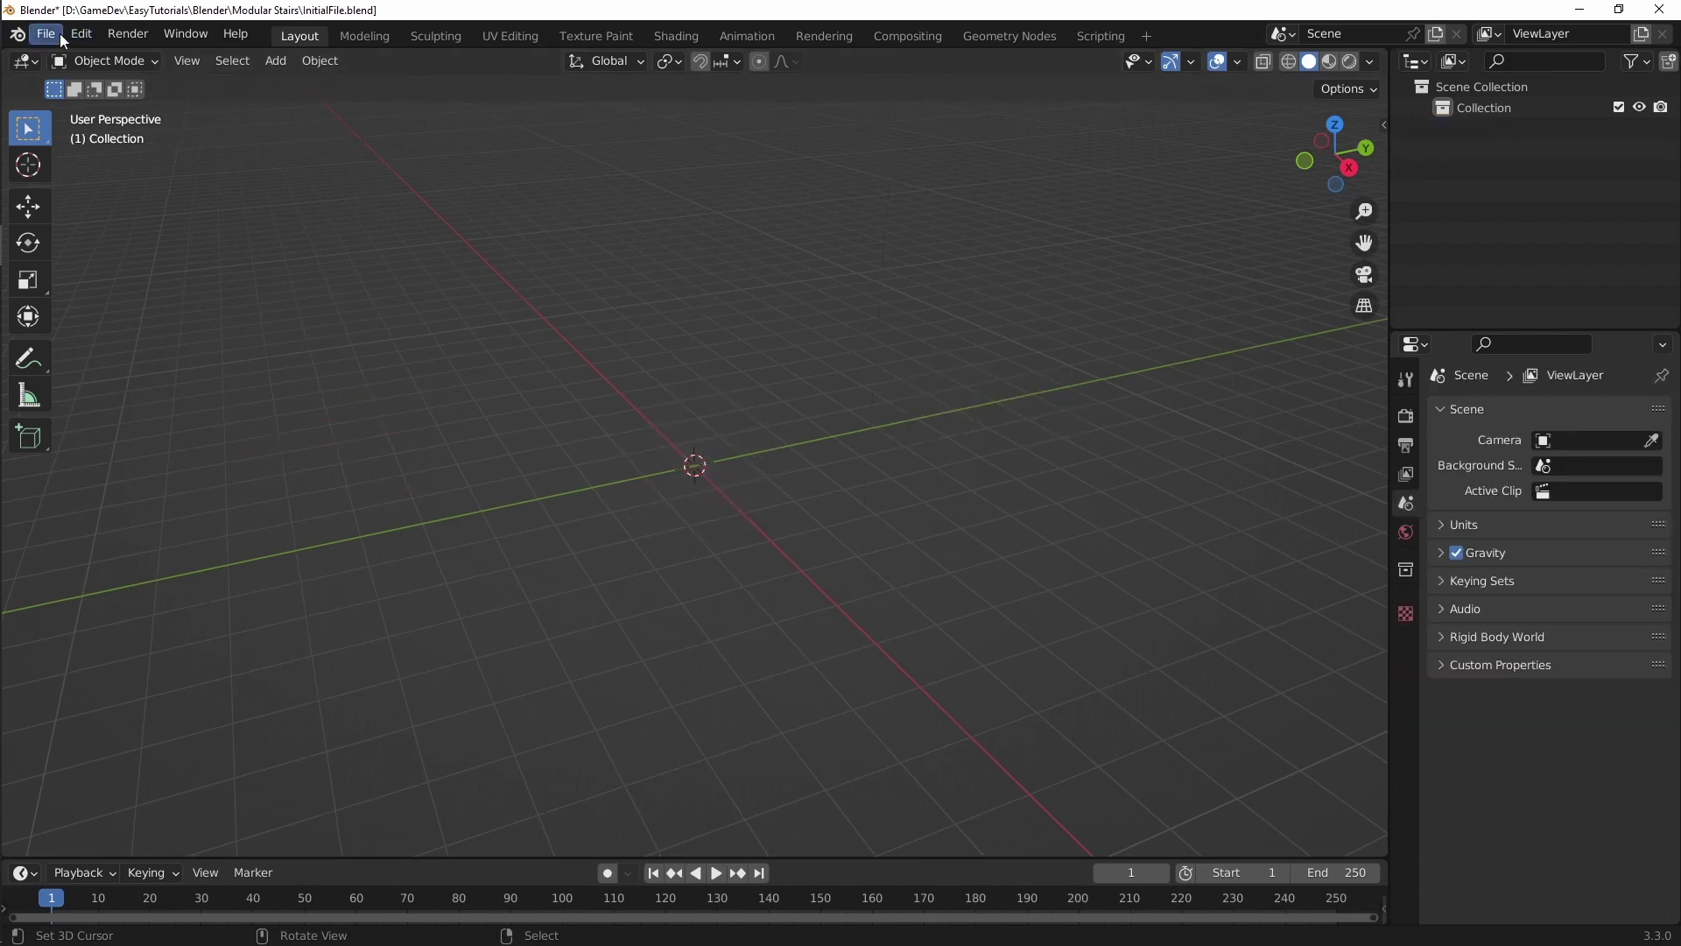
Step: Add a single-vertex mesh object at the world origin
{"action": "middle_click_drag", "start_coordinate": [778, 447], "coordinate": [632, 653]}
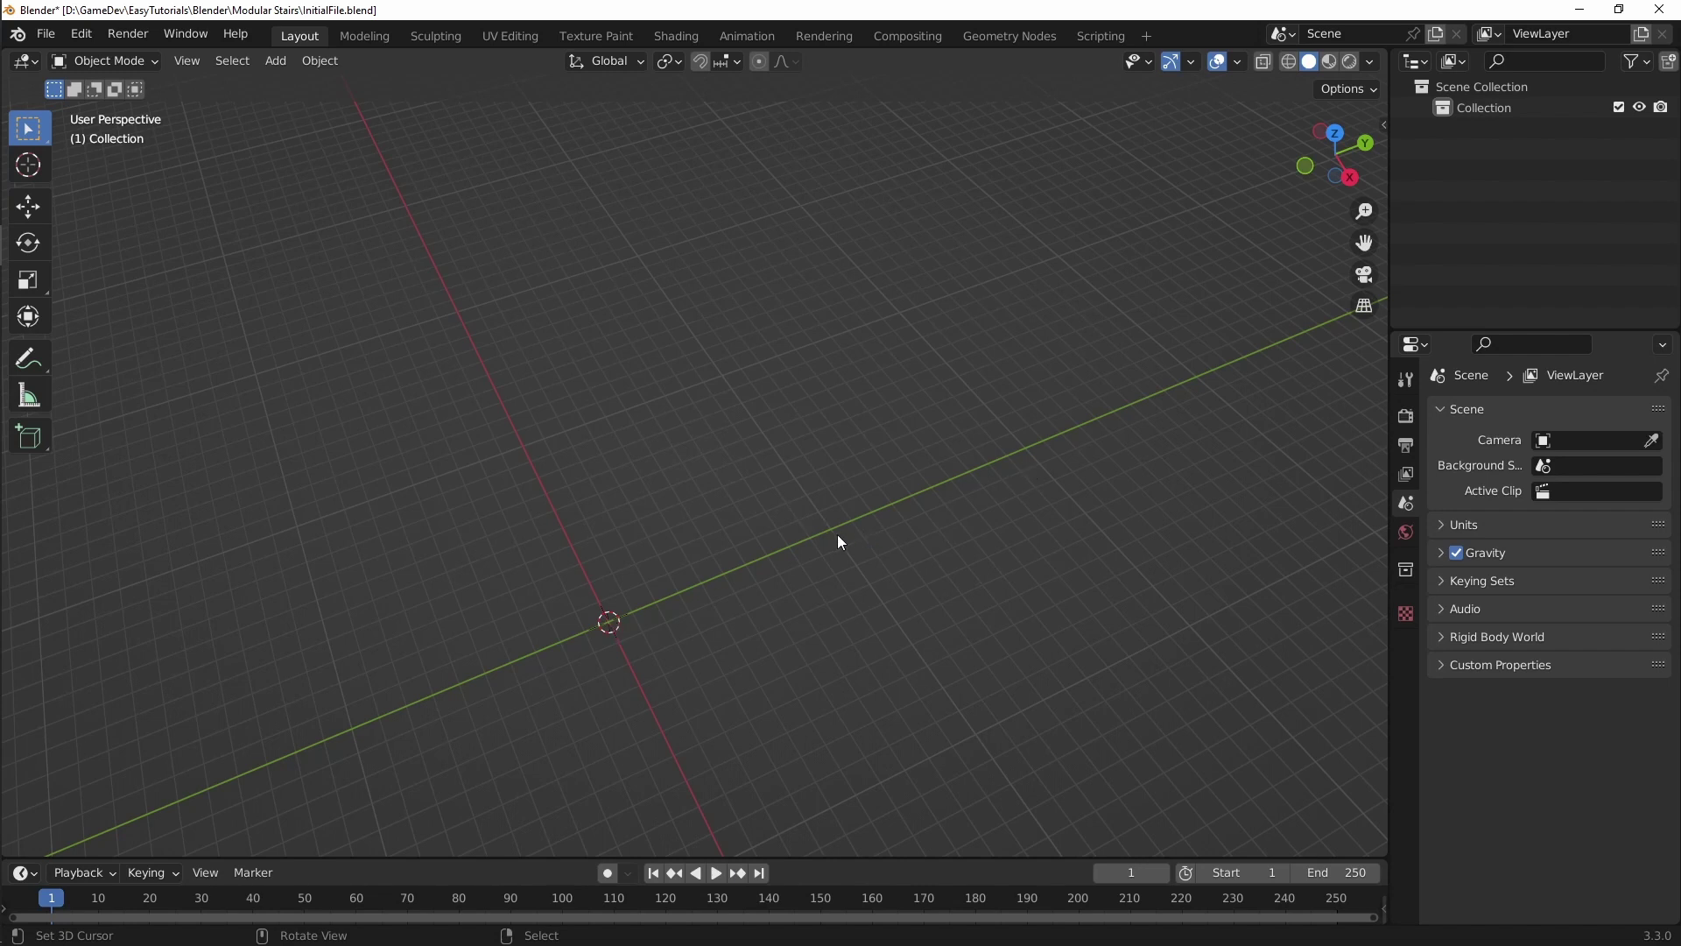
{"action": "middle_click_drag", "start_coordinate": [871, 525], "coordinate": [797, 591]}
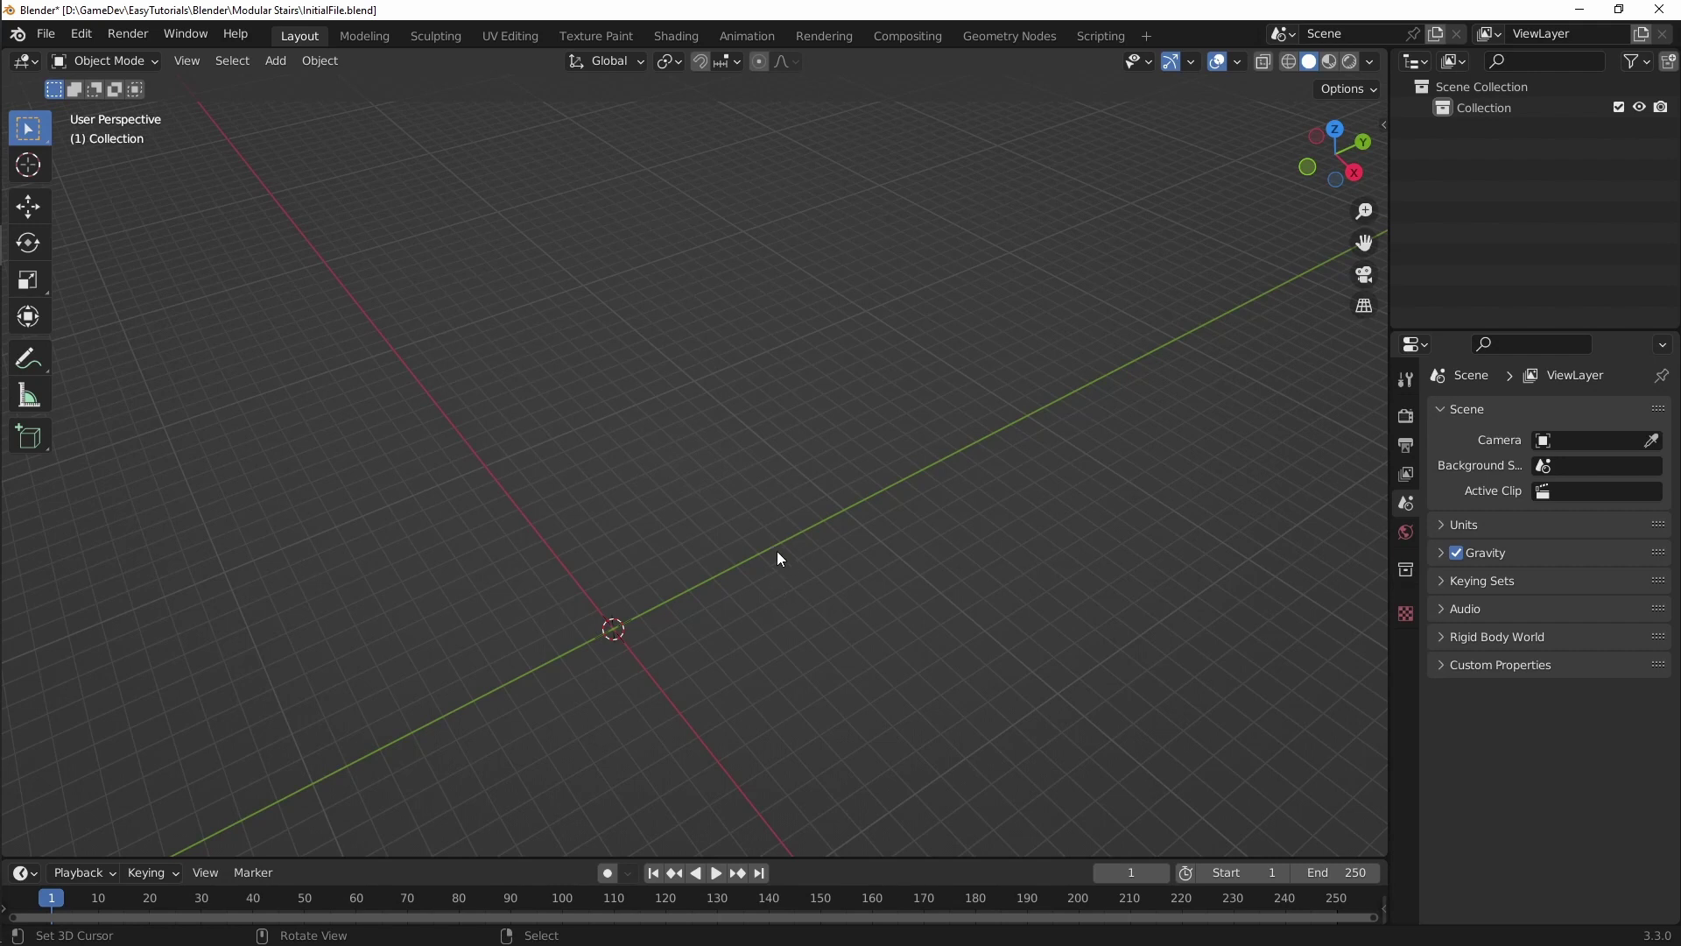
{"action": "mouse_move", "coordinate": [781, 559]}
{"action": "middle_mouse_down"}
{"action": "mouse_move", "coordinate": [766, 555]}
{"action": "mouse_move", "coordinate": [780, 593]}
{"action": "mouse_move", "coordinate": [780, 537]}
{"action": "middle_mouse_up"}
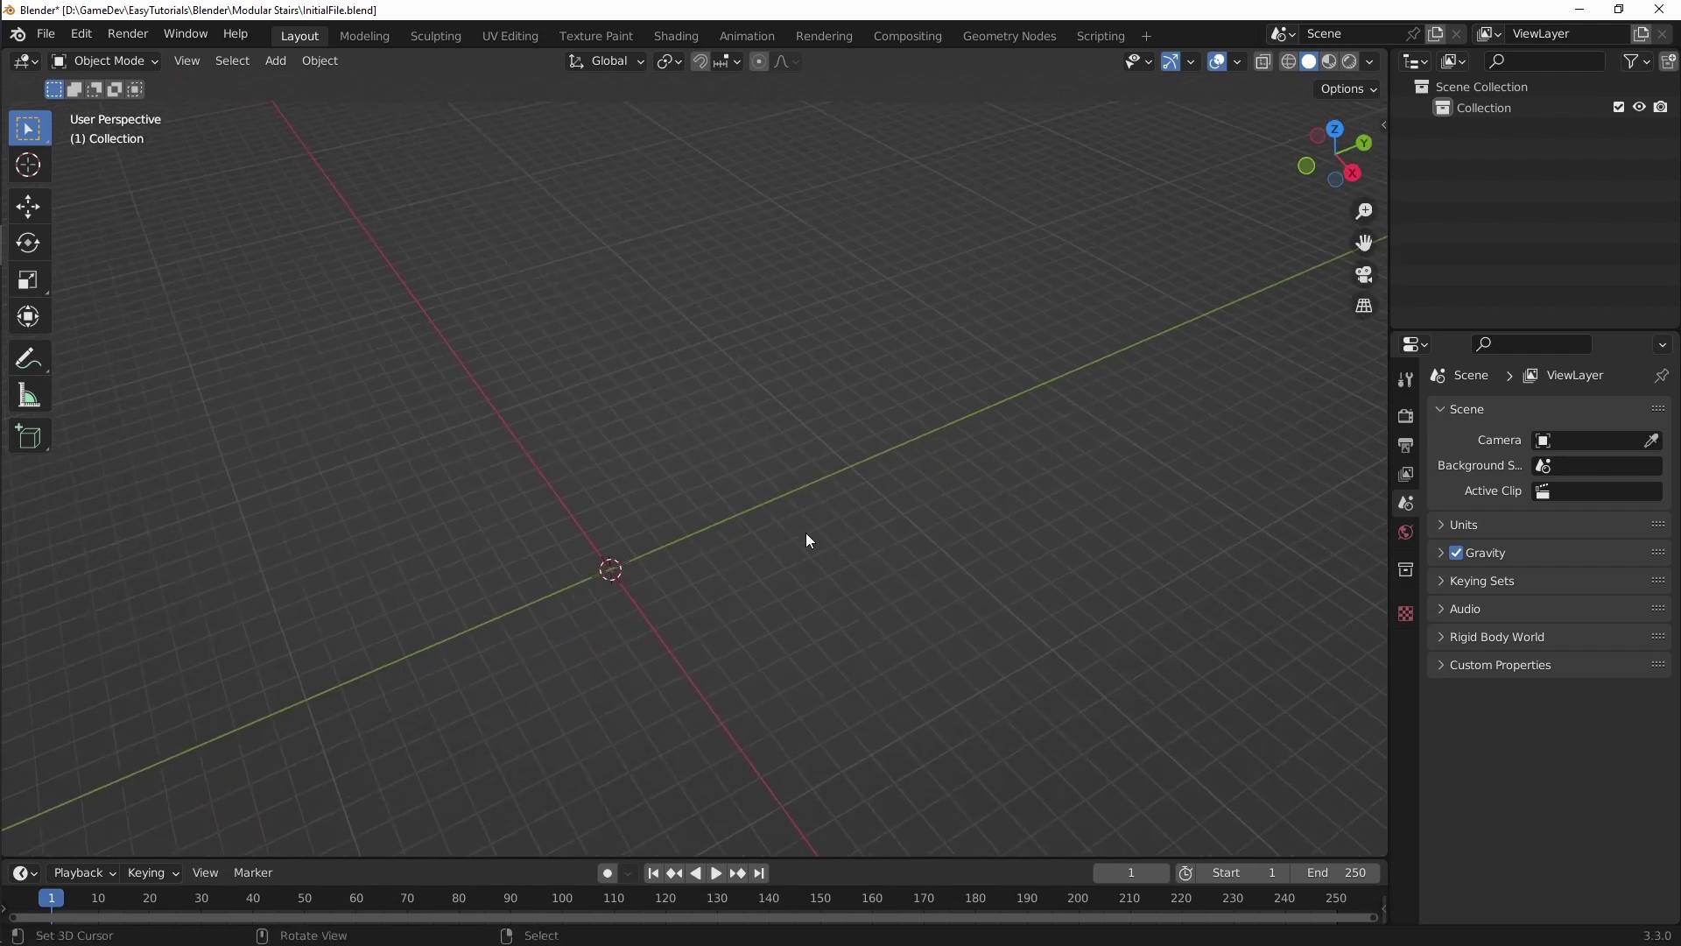
{"action": "key", "text": "shift+a"}
{"action": "mouse_move", "coordinate": [686, 513]}
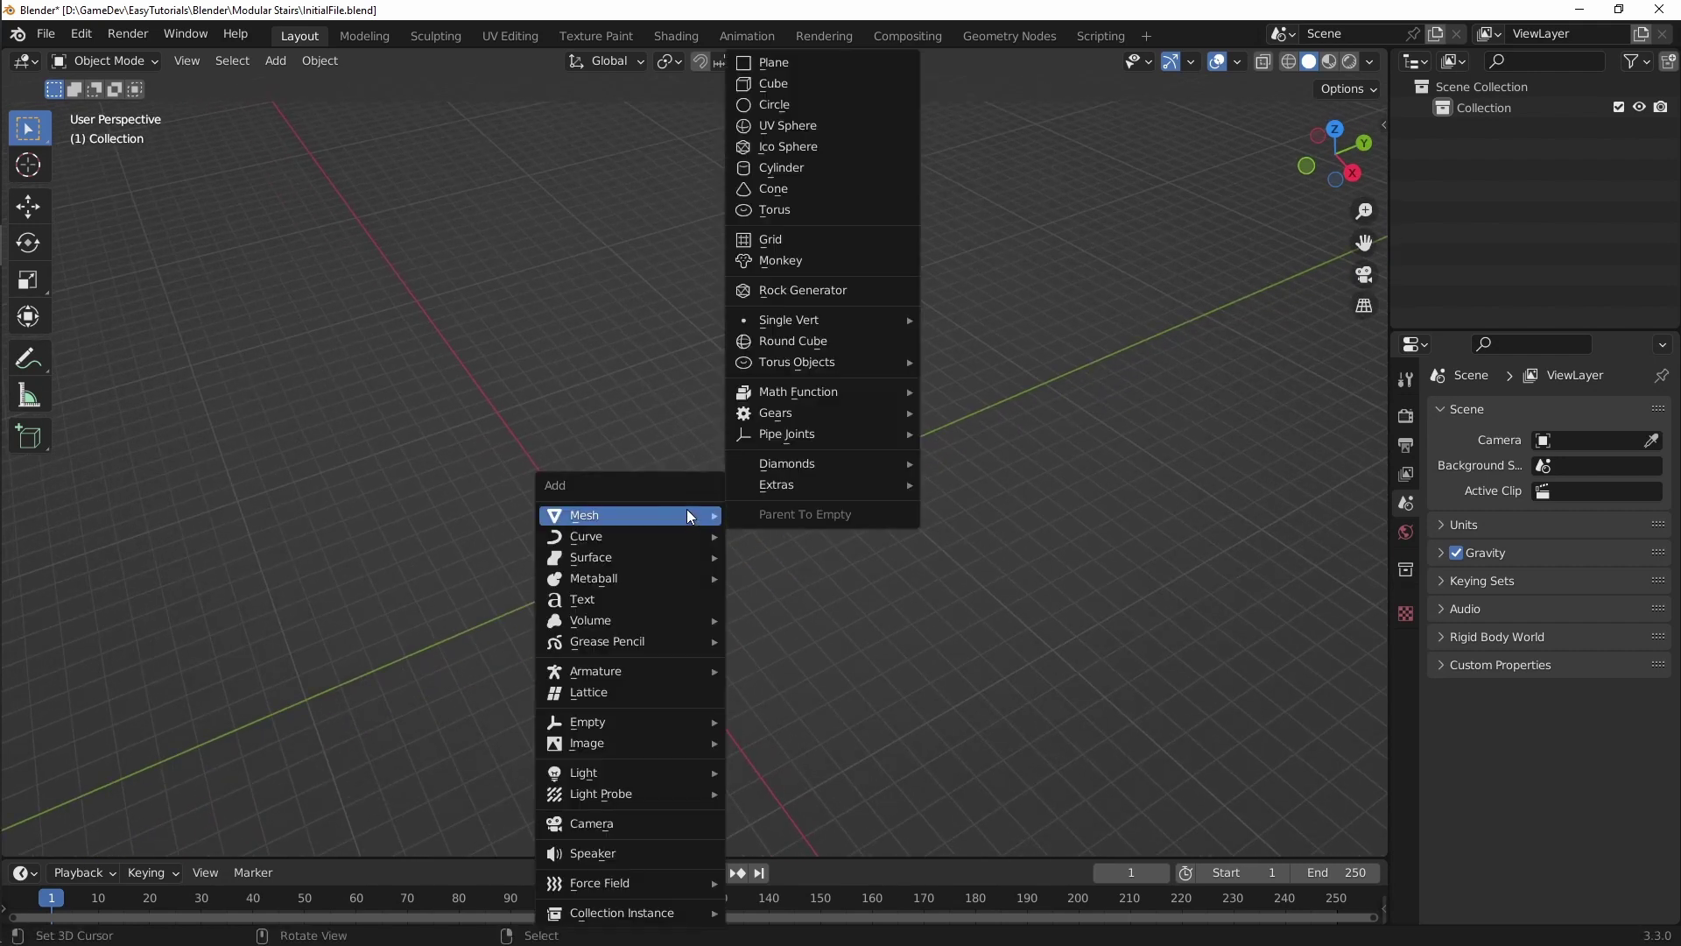
{"action": "key", "text": "Escape"}
{"action": "key", "text": "shift+a"}
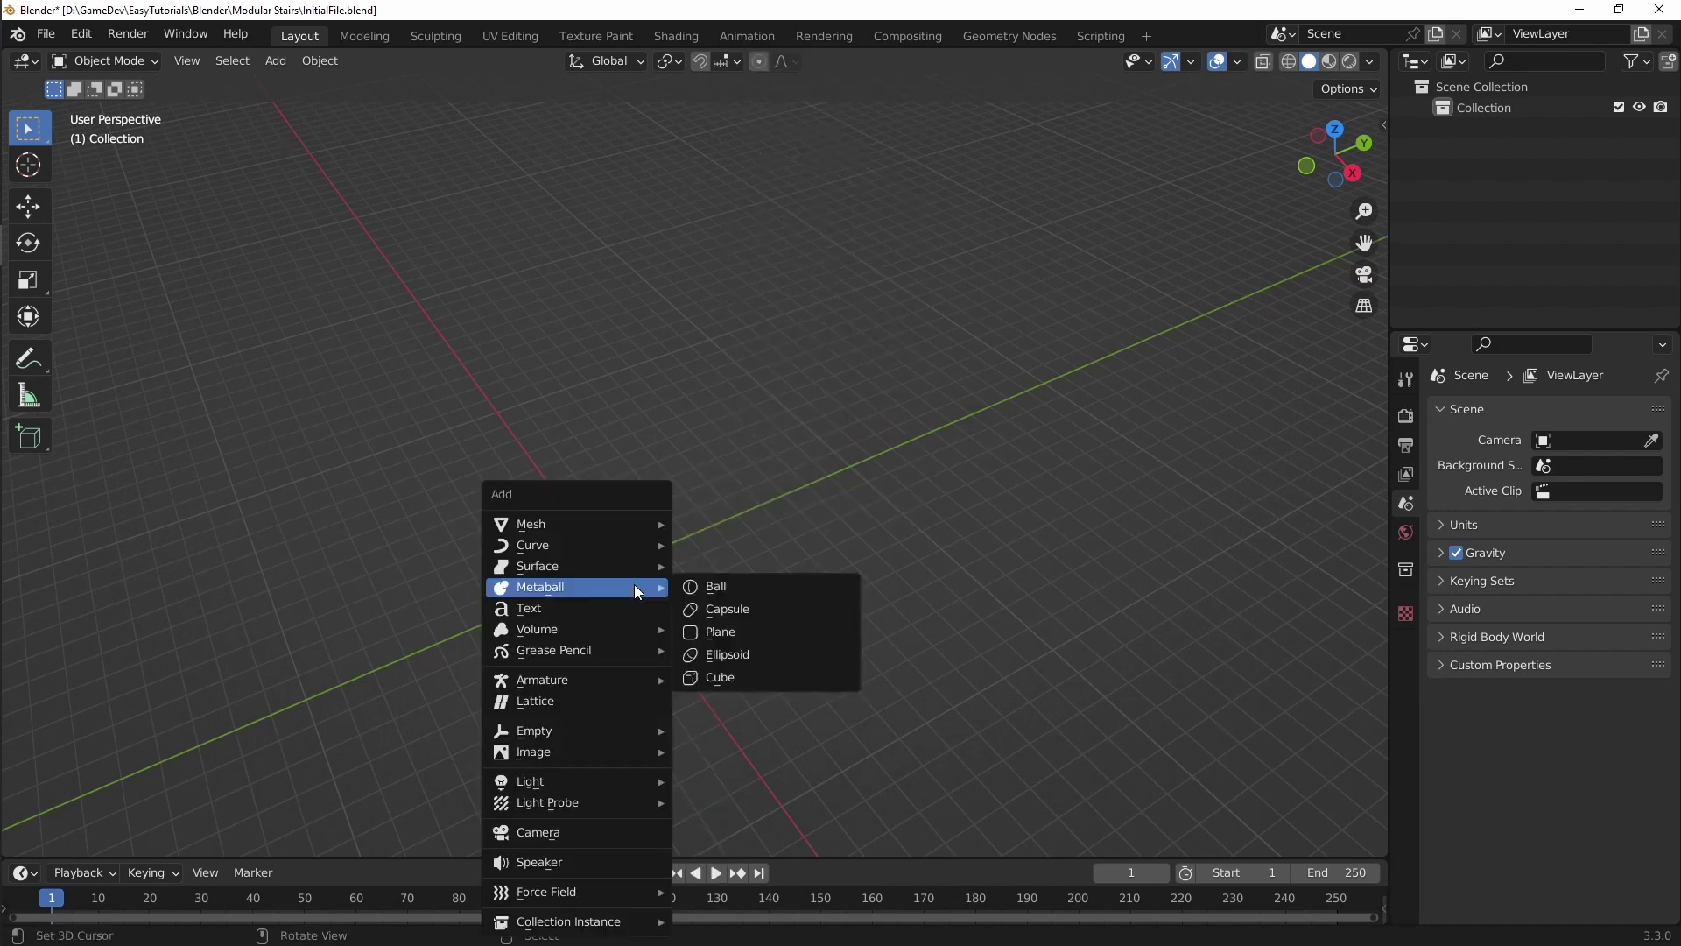
{"action": "mouse_move", "coordinate": [630, 529]}
{"action": "mouse_move", "coordinate": [746, 330]}
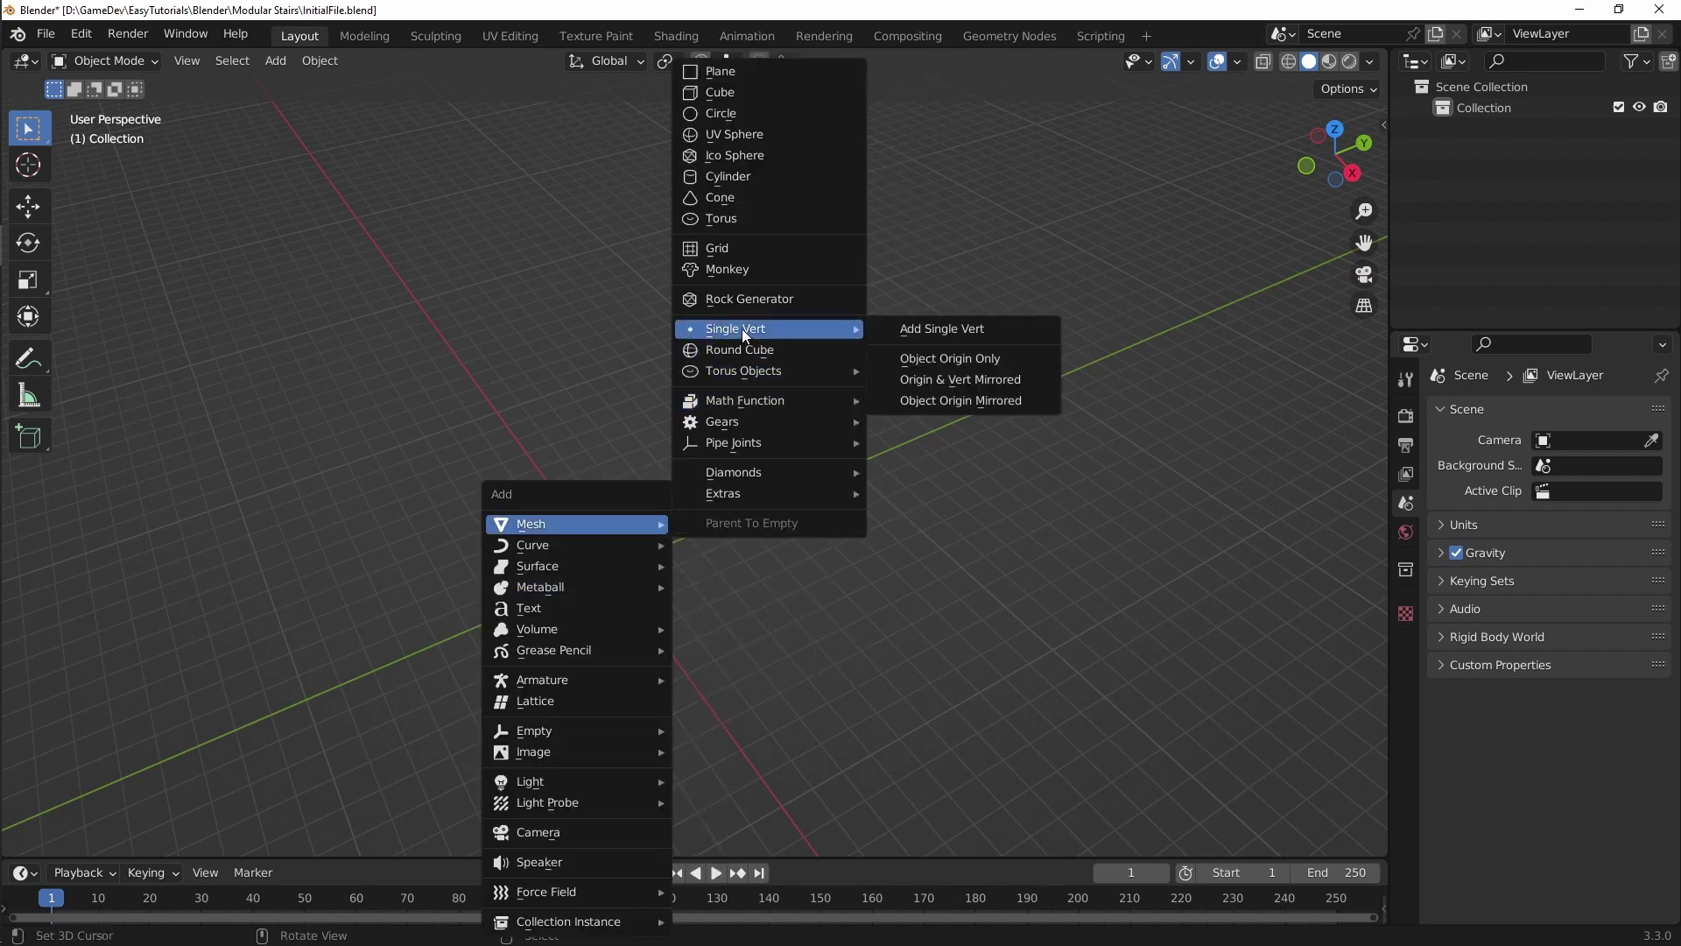
{"action": "left_click", "coordinate": [921, 346]}
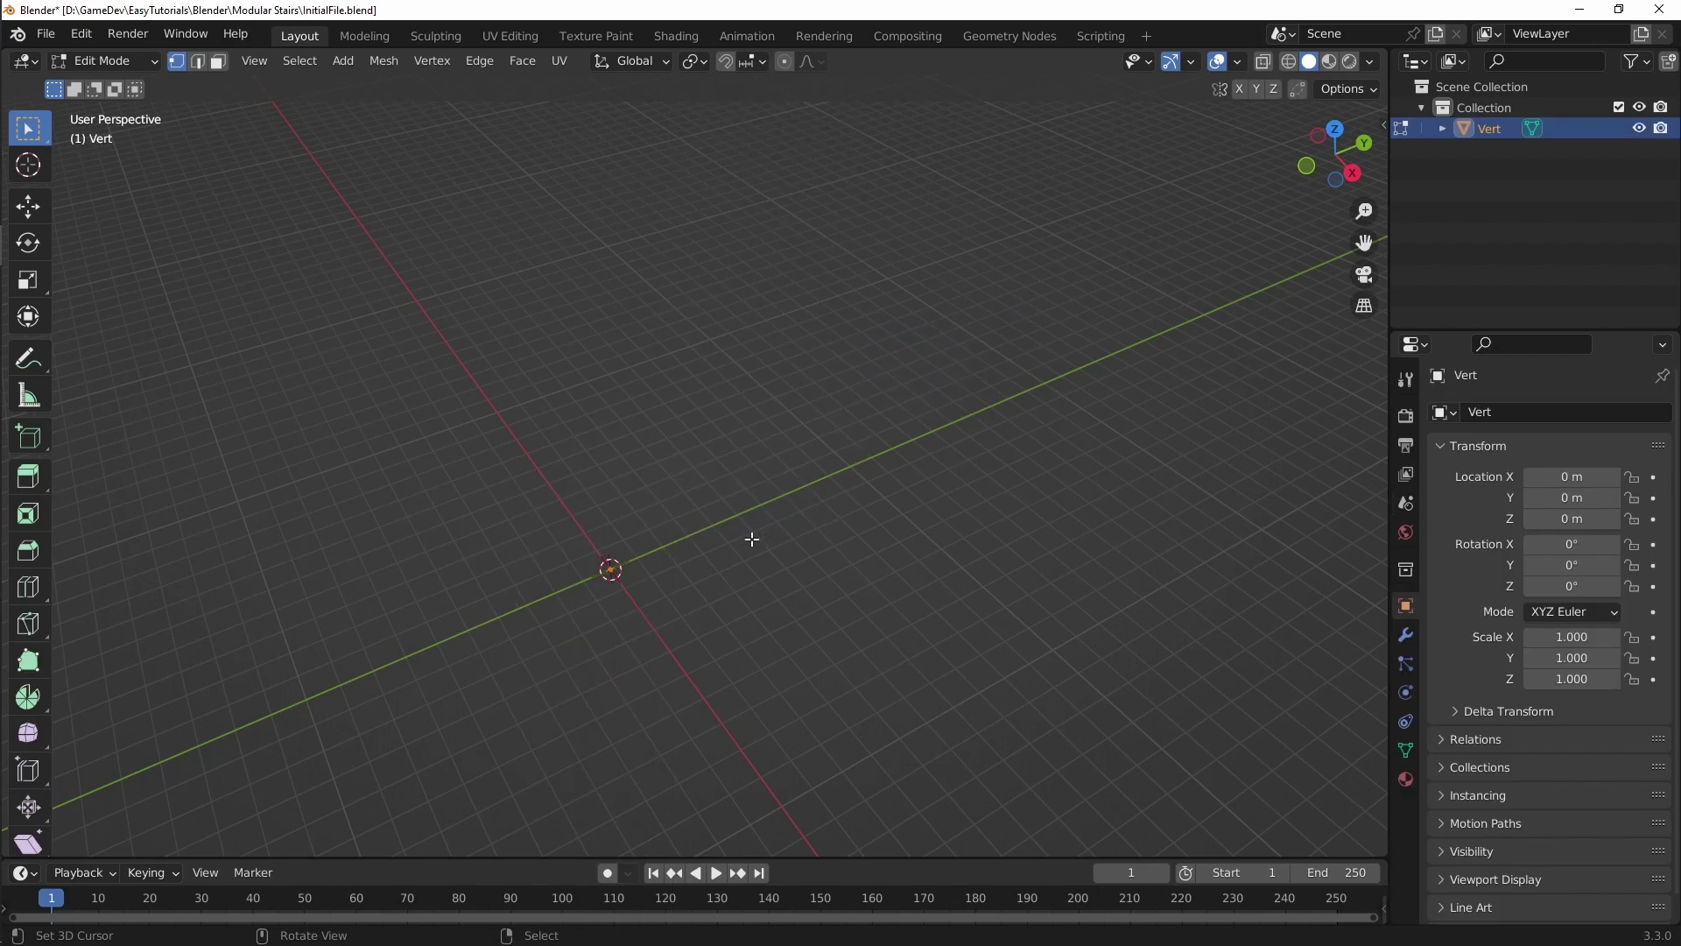
Step: Extrude the vertex along the Y axis by about 10 m to form an edge
{"action": "middle_click_drag", "start_coordinate": [665, 505], "coordinate": [715, 551]}
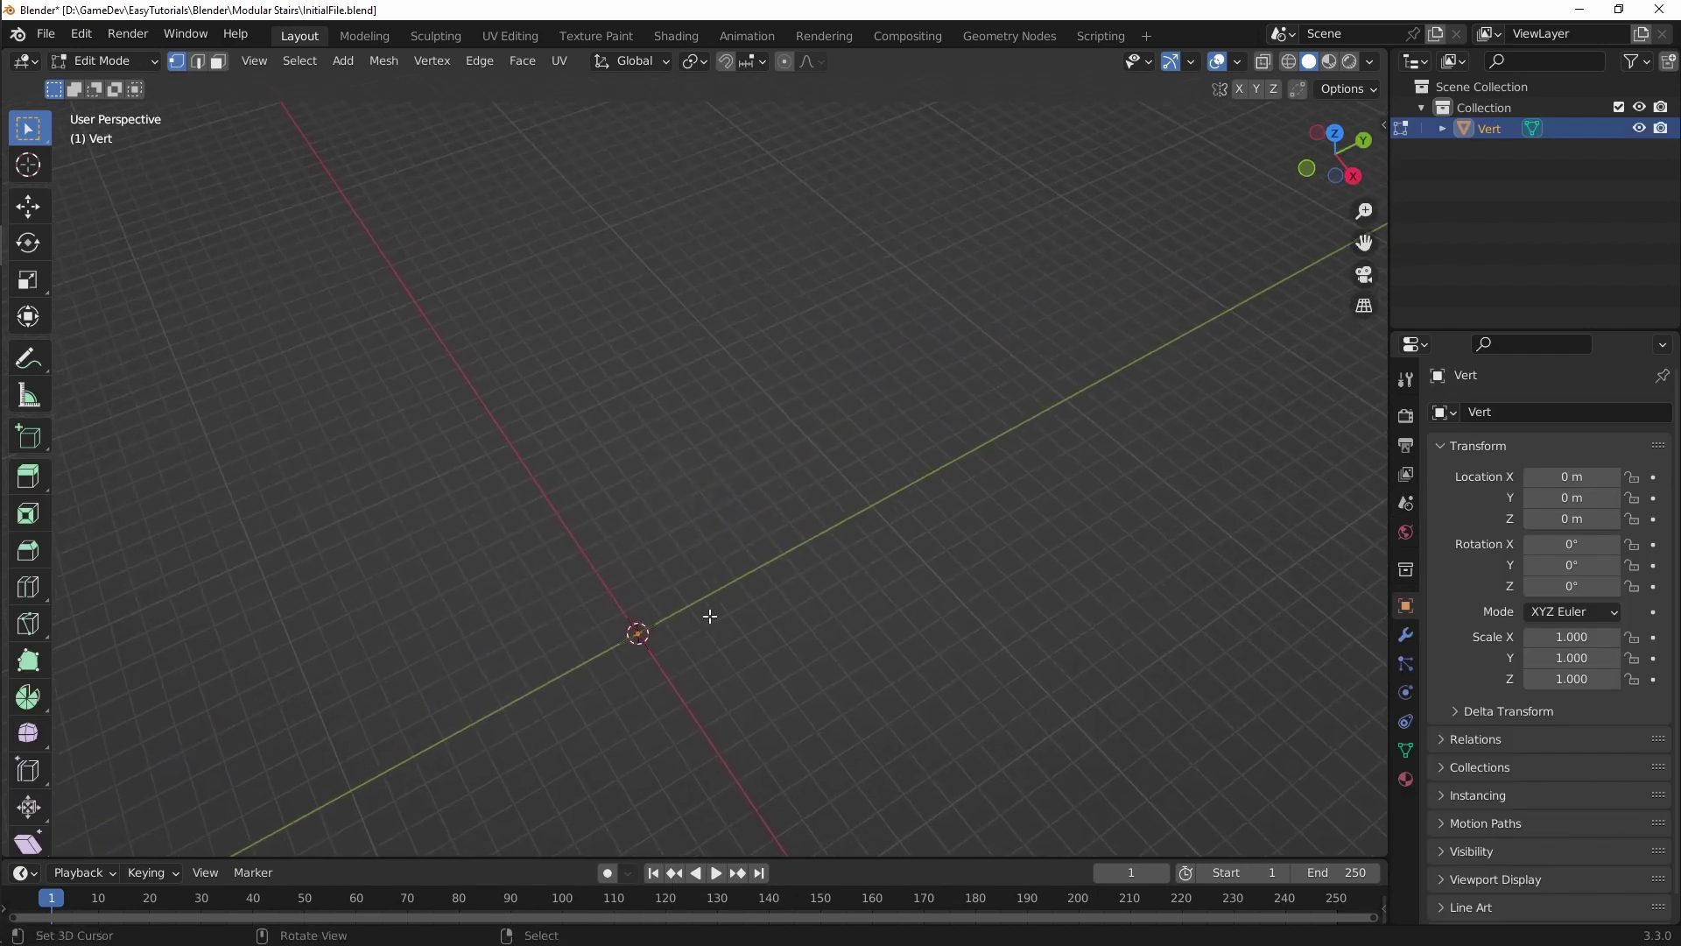
{"action": "middle_click_drag", "start_coordinate": [697, 627], "coordinate": [696, 627]}
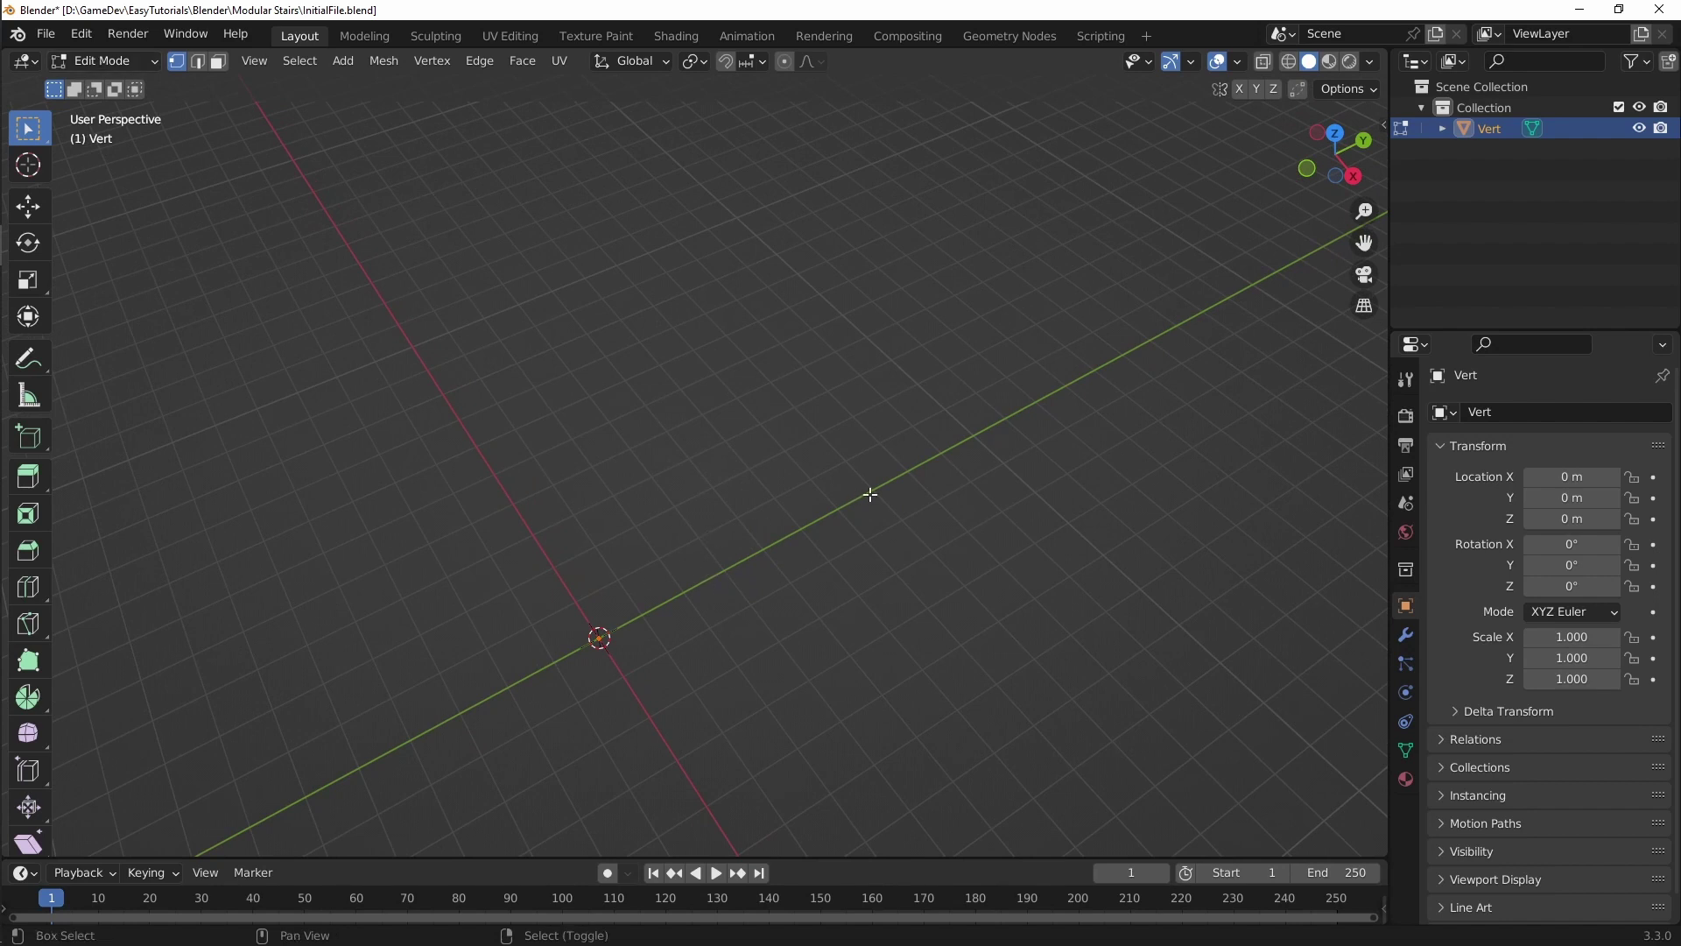
{"action": "middle_click_drag", "start_coordinate": [870, 494], "coordinate": [724, 638], "text": "shift"}
{"action": "key", "text": "g"}
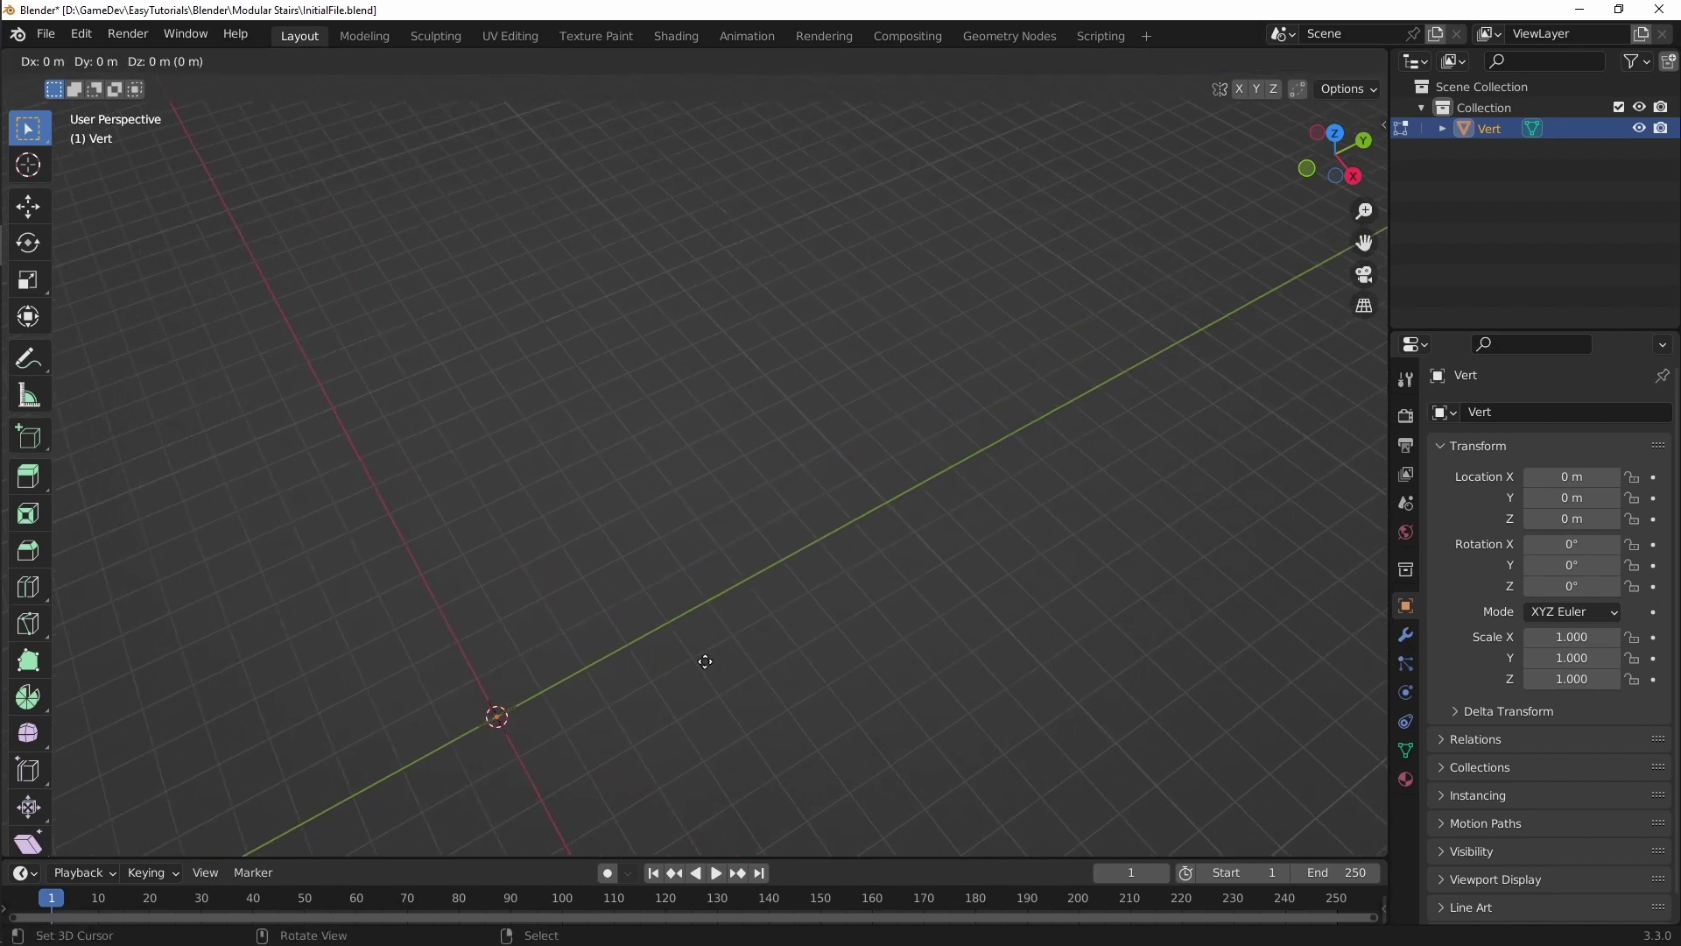
{"action": "key", "text": "y"}
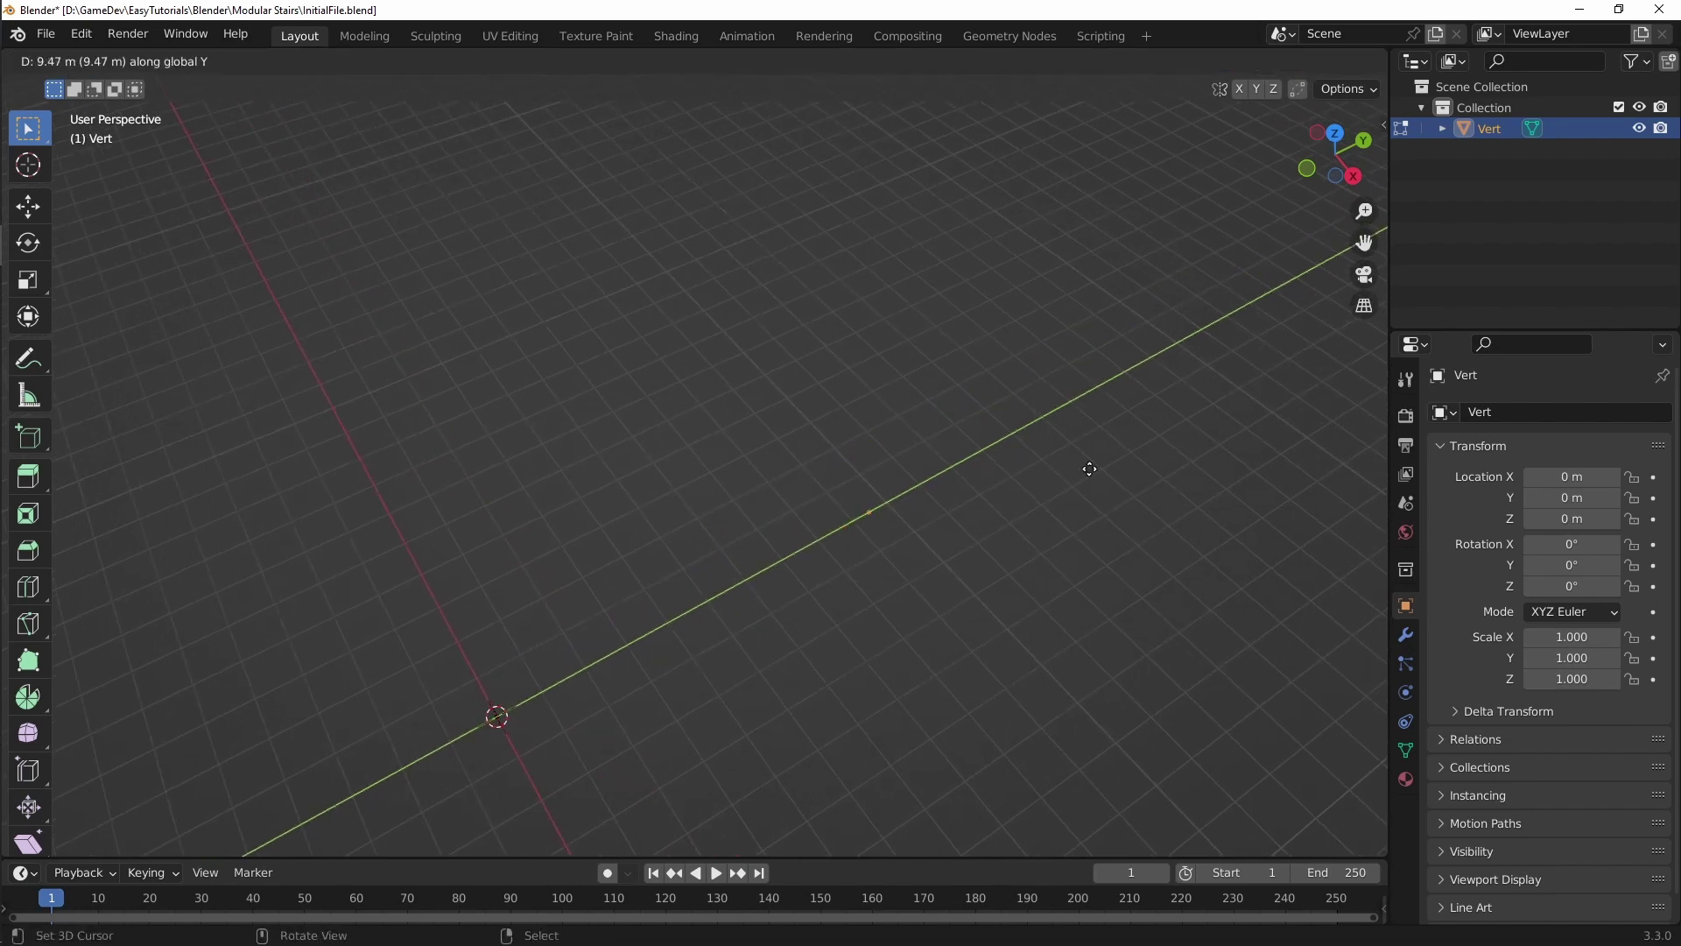
{"action": "left_click", "coordinate": [1106, 457]}
Step: Set the extruded vertex's Y coordinate to 20 m and return to Object Mode
{"action": "key", "text": "n"}
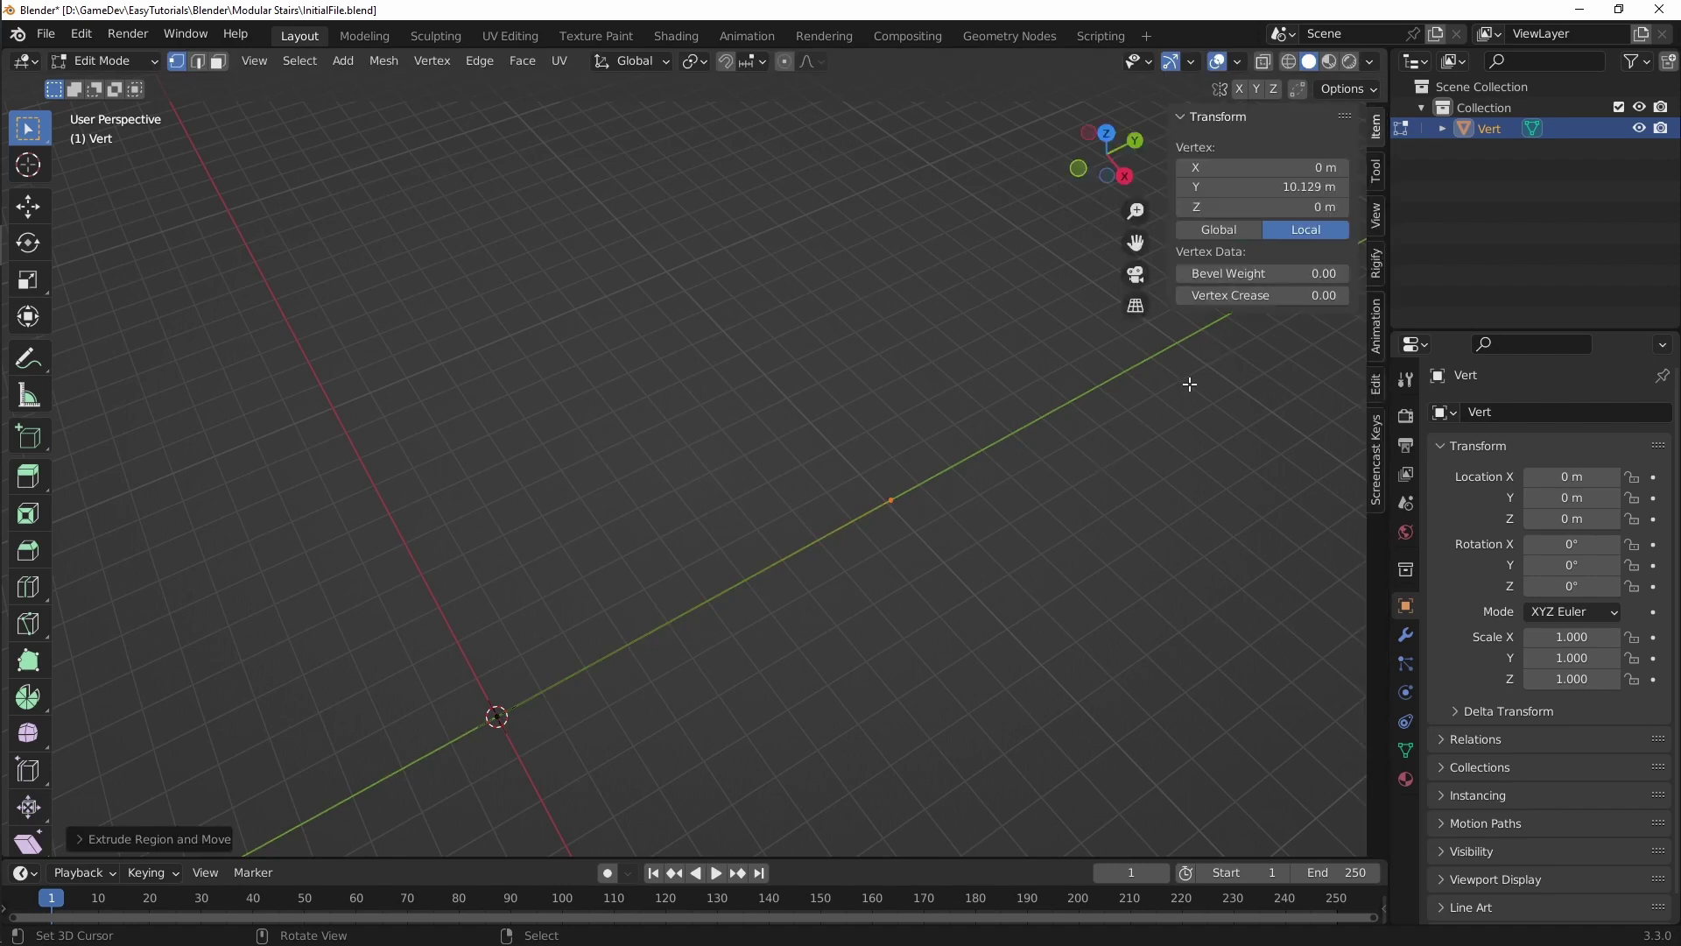
{"action": "left_click", "coordinate": [1261, 187]}
{"action": "type", "text": "20"}
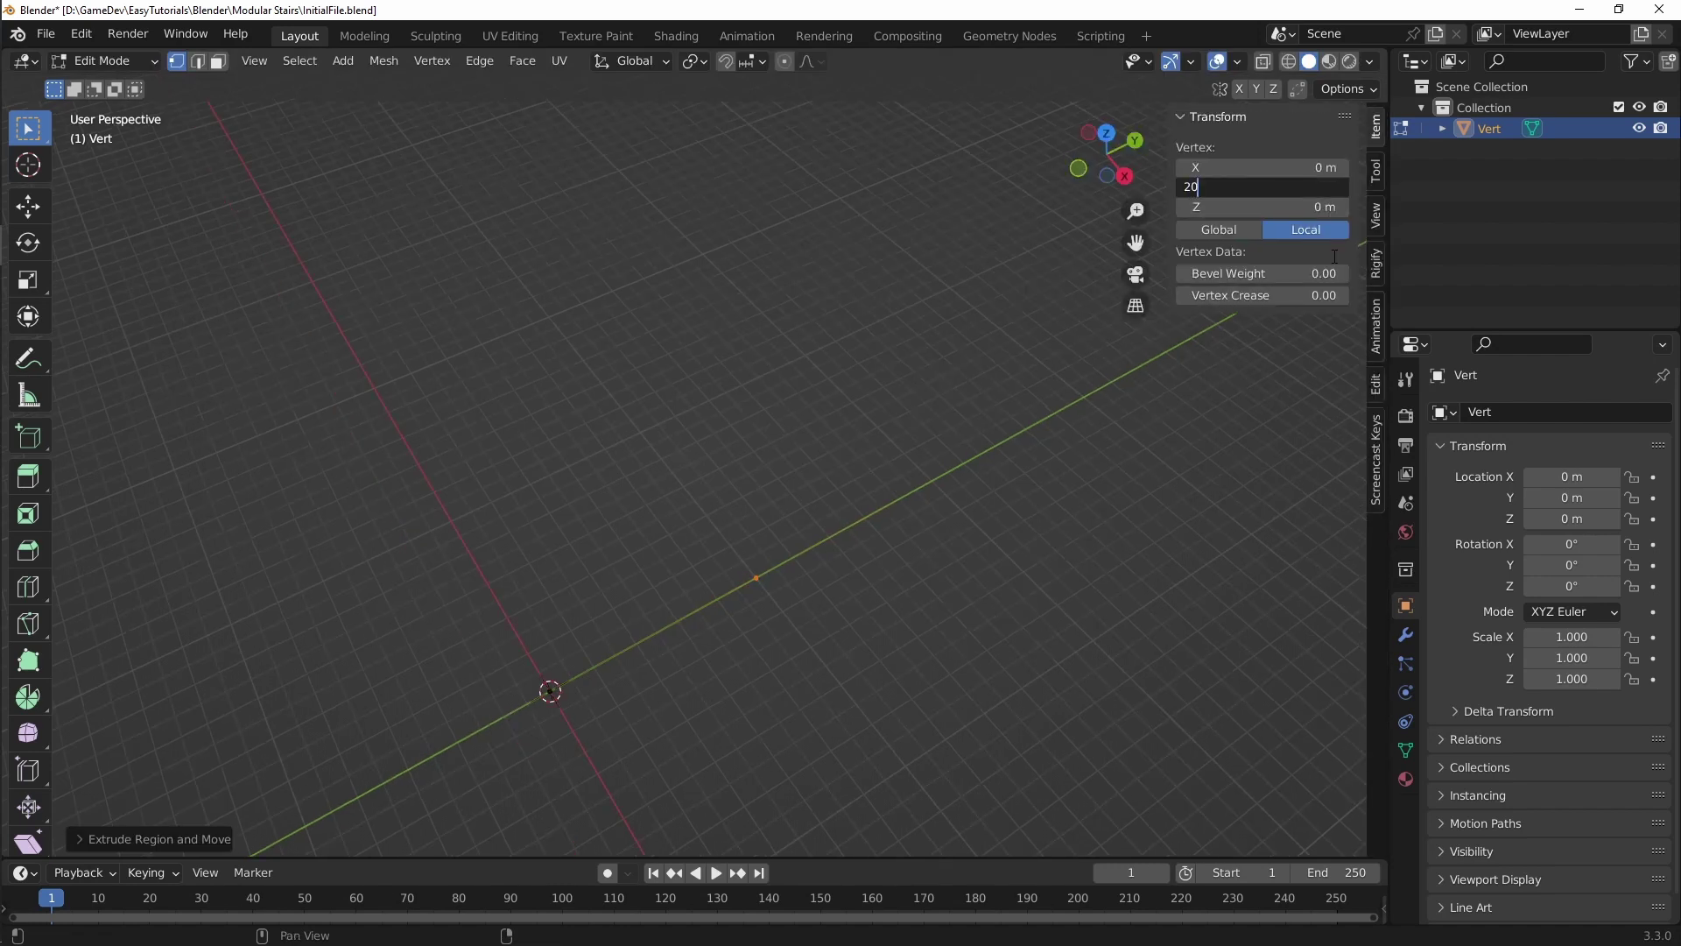
{"action": "key", "text": "Return"}
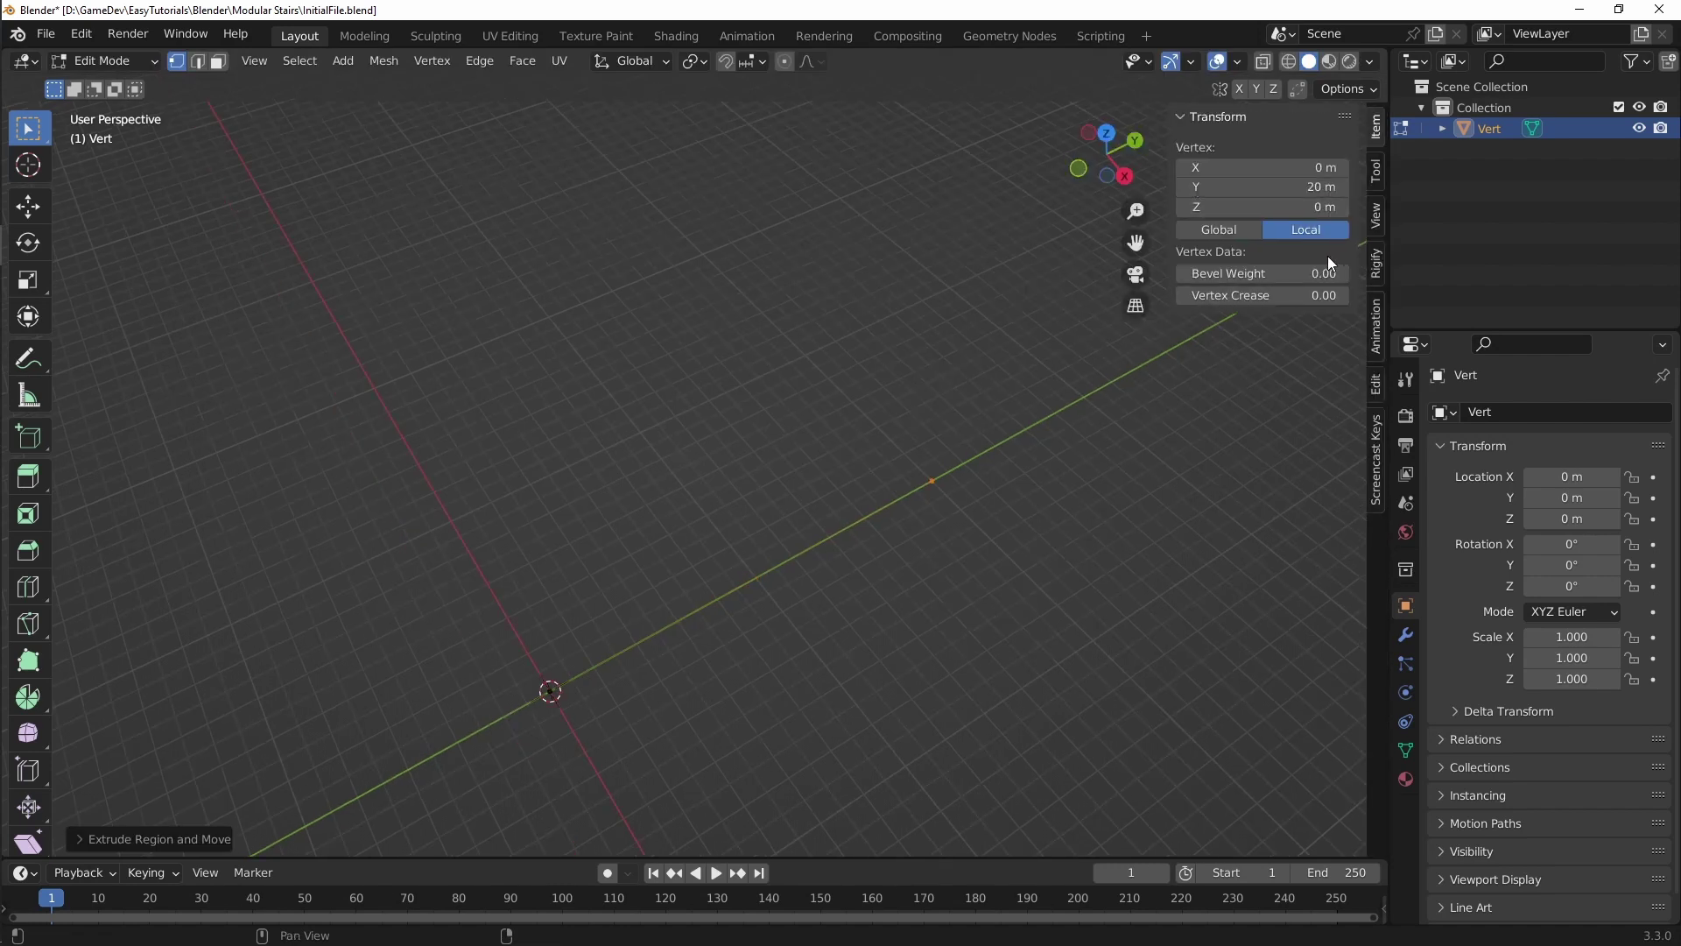
{"action": "middle_click_drag", "start_coordinate": [976, 458], "coordinate": [911, 503], "text": "shift"}
{"action": "key", "text": "Tab"}
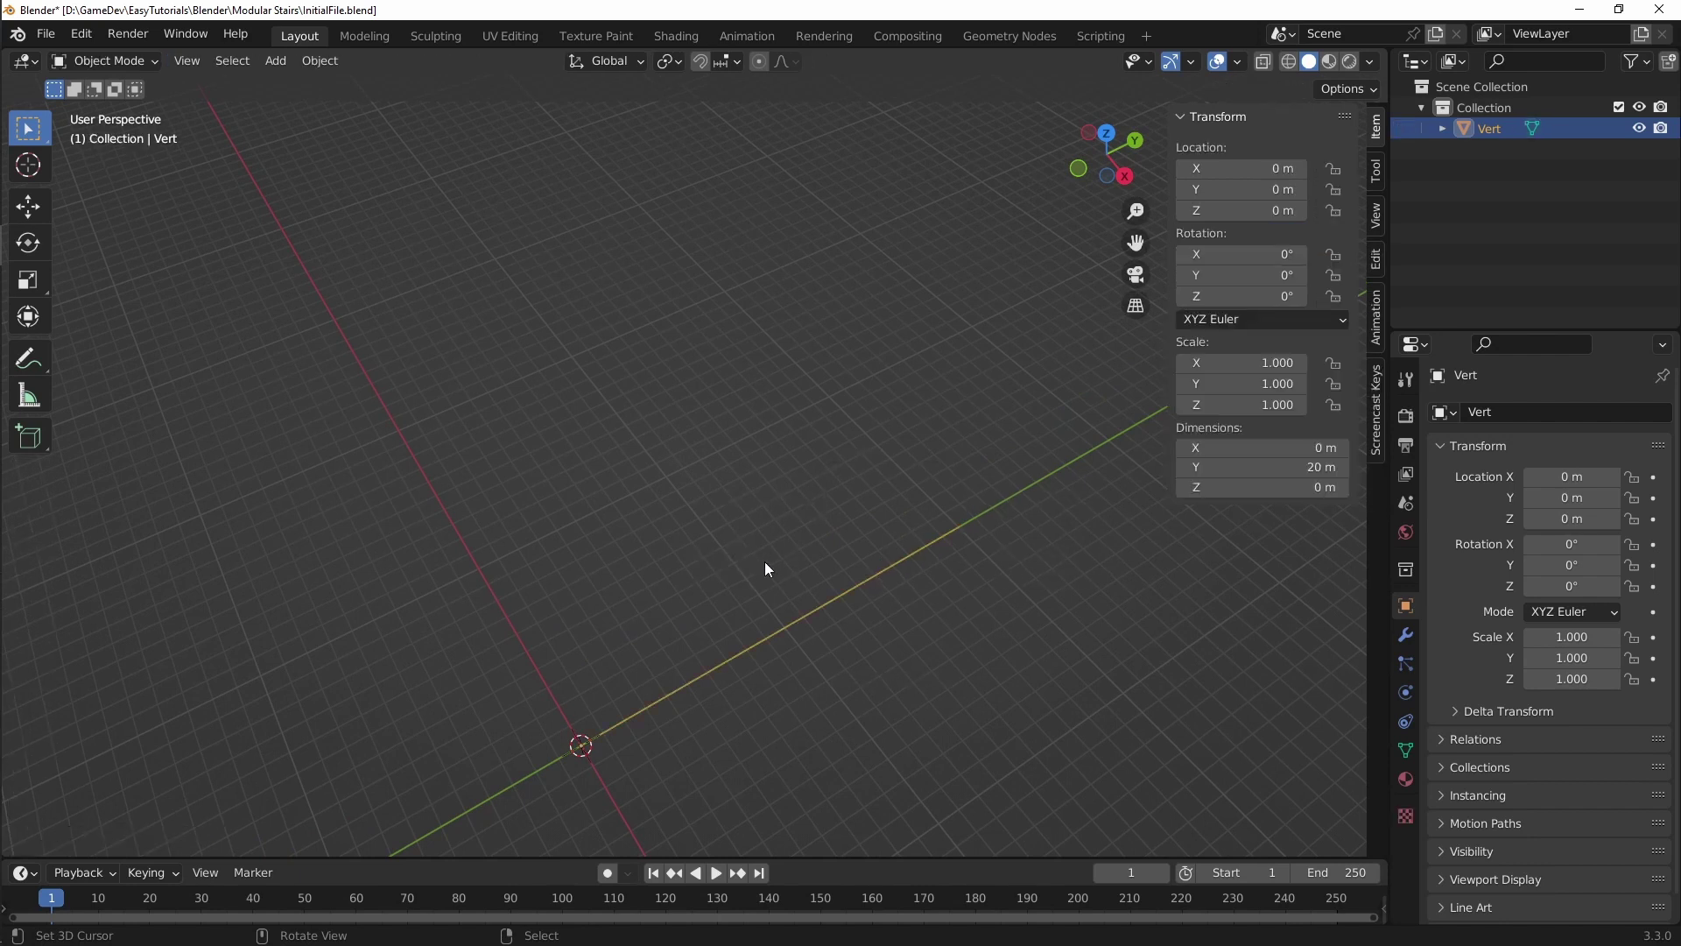
Step: Move the line object about 12.5 m along the Y axis, away from the origin
{"action": "middle_click_drag", "start_coordinate": [820, 642], "coordinate": [735, 584], "text": "shift"}
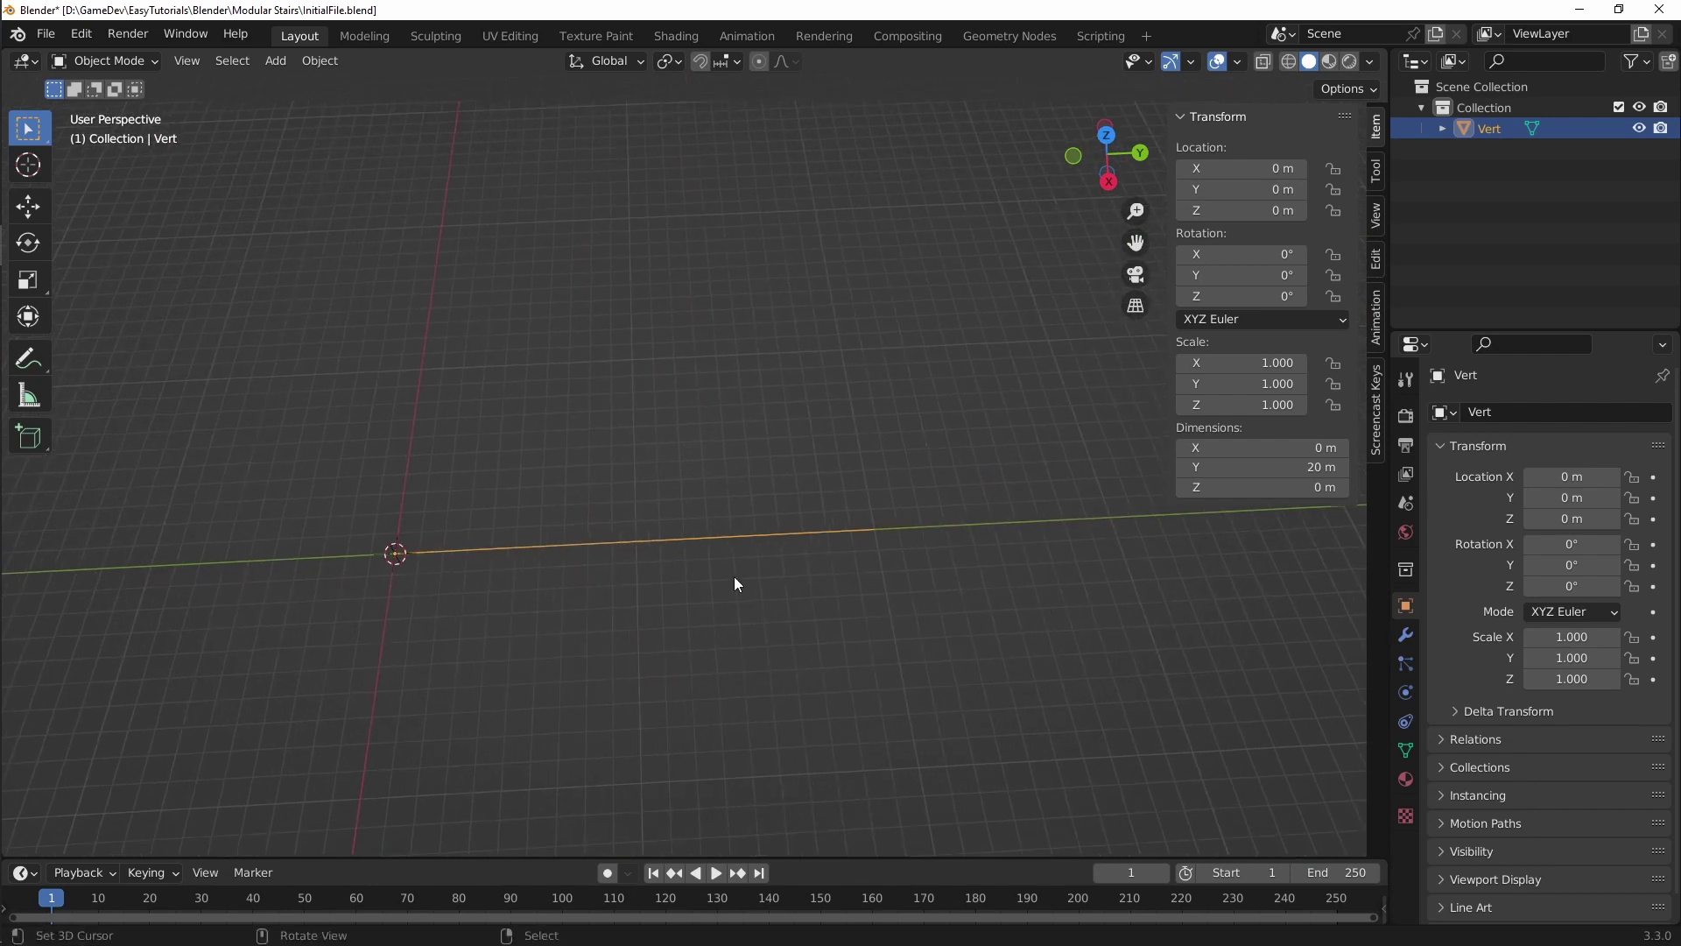
{"action": "key", "text": "g"}
{"action": "key", "text": "y"}
{"action": "left_click", "coordinate": [1036, 552]}
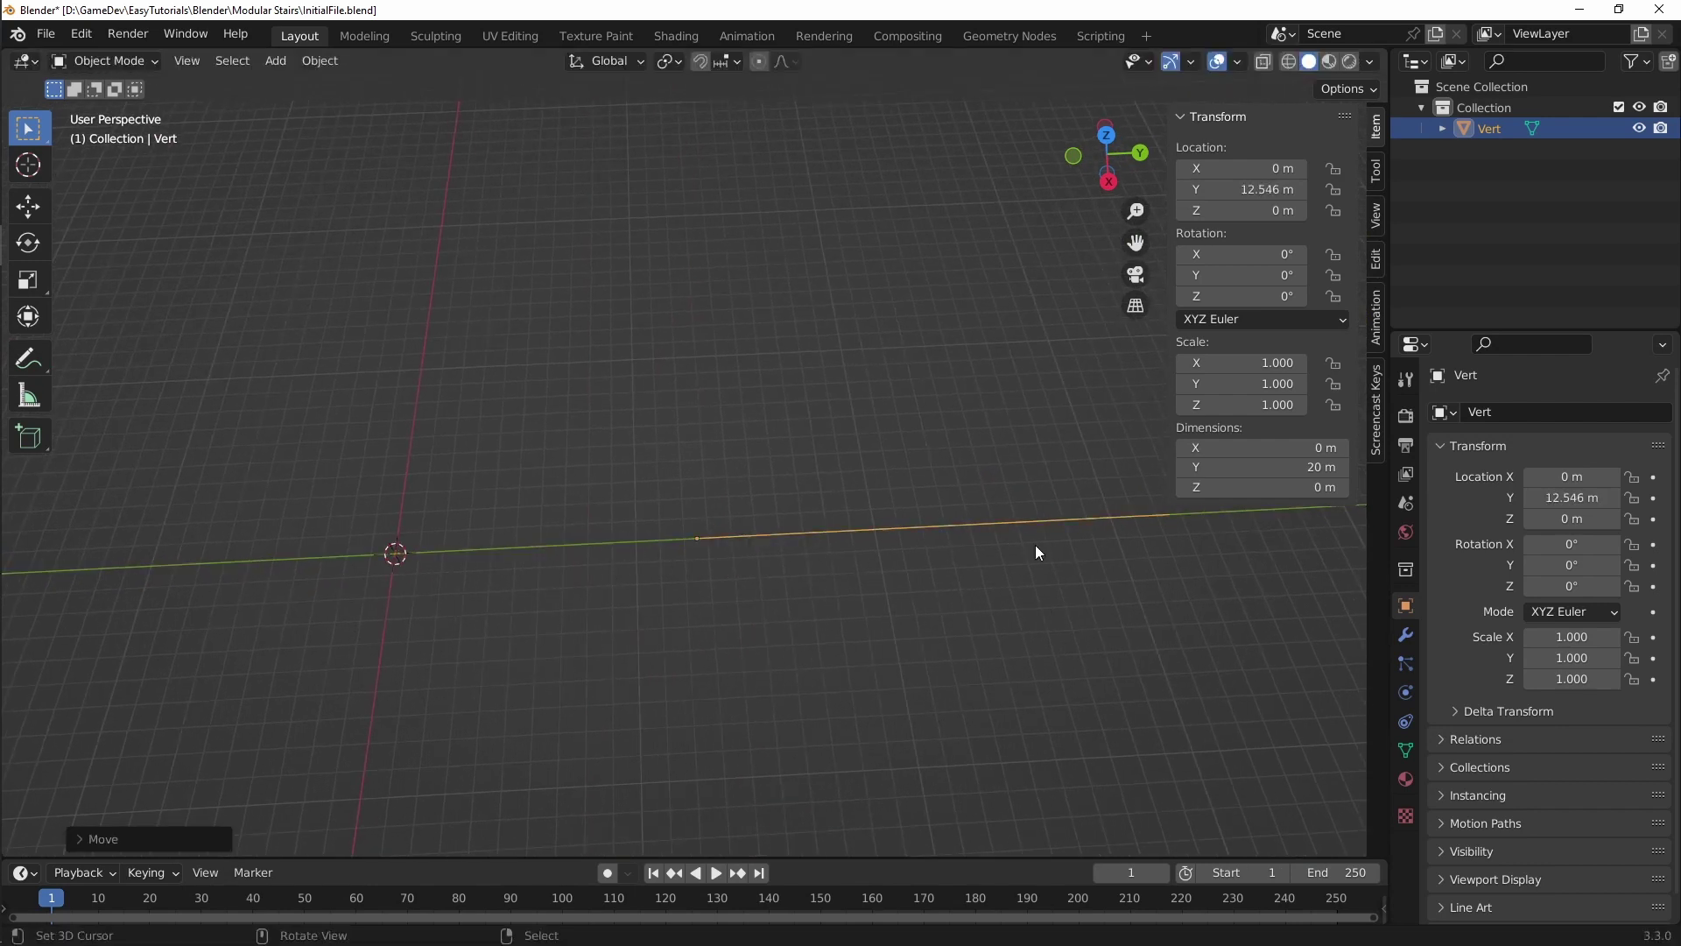
Step: Add a second single-vertex mesh object at the world origin while in front orthographic view
{"action": "middle_click_drag", "start_coordinate": [559, 548], "coordinate": [847, 524], "text": "shift"}
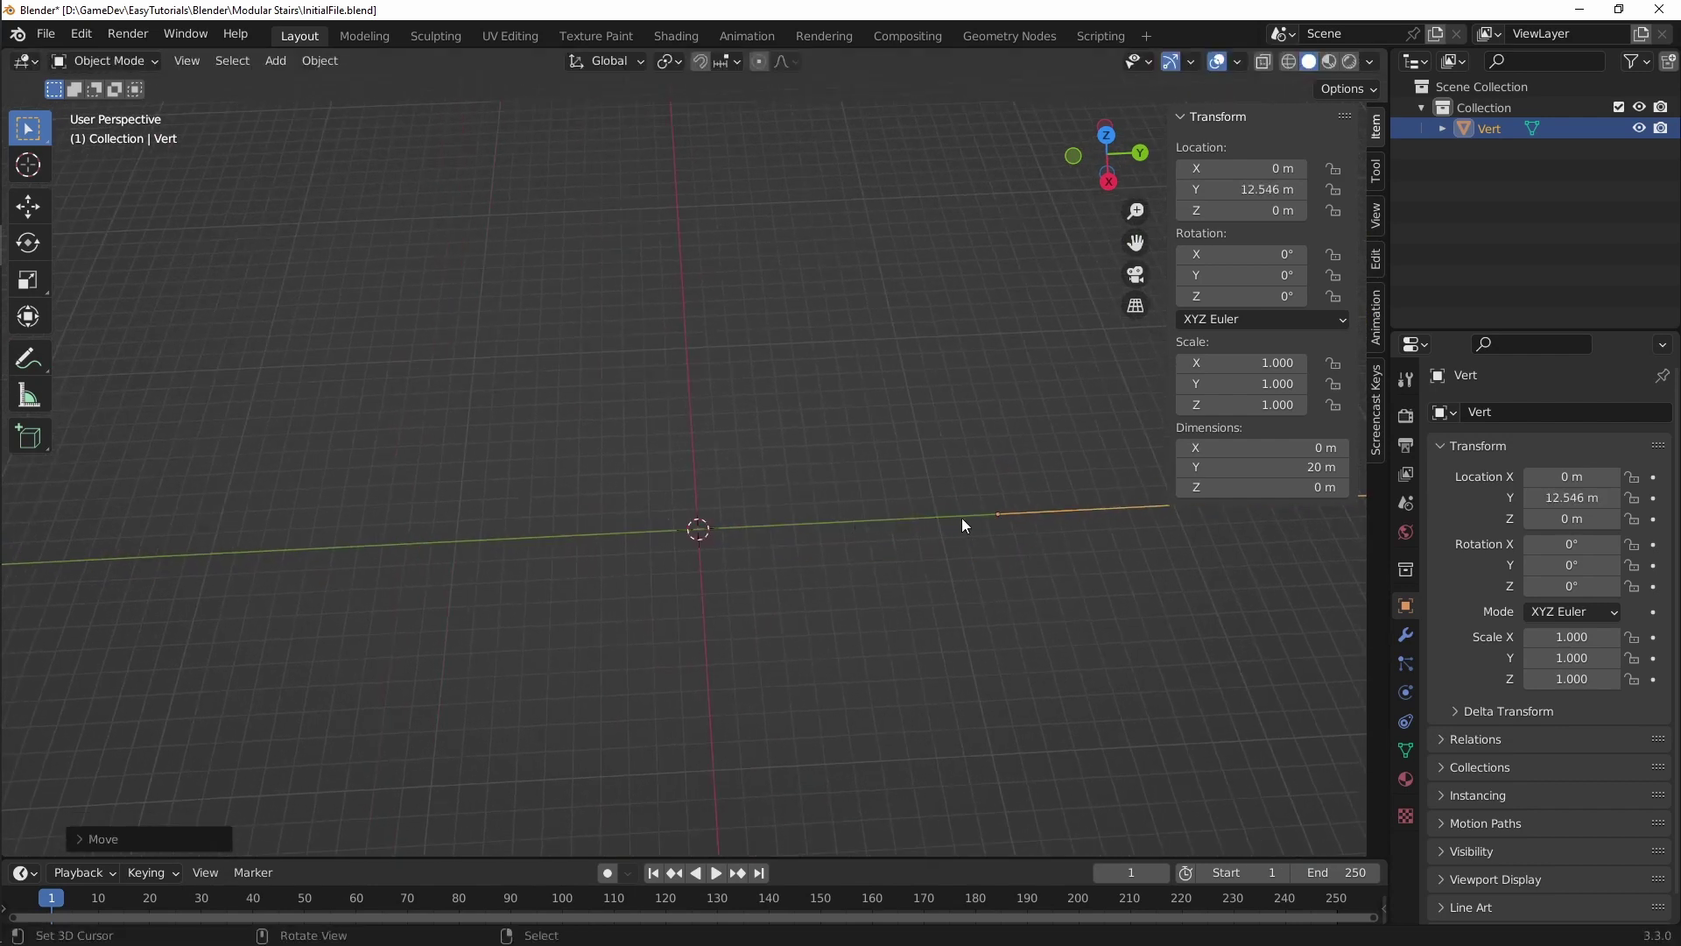
{"action": "middle_click_drag", "start_coordinate": [963, 525], "coordinate": [940, 620]}
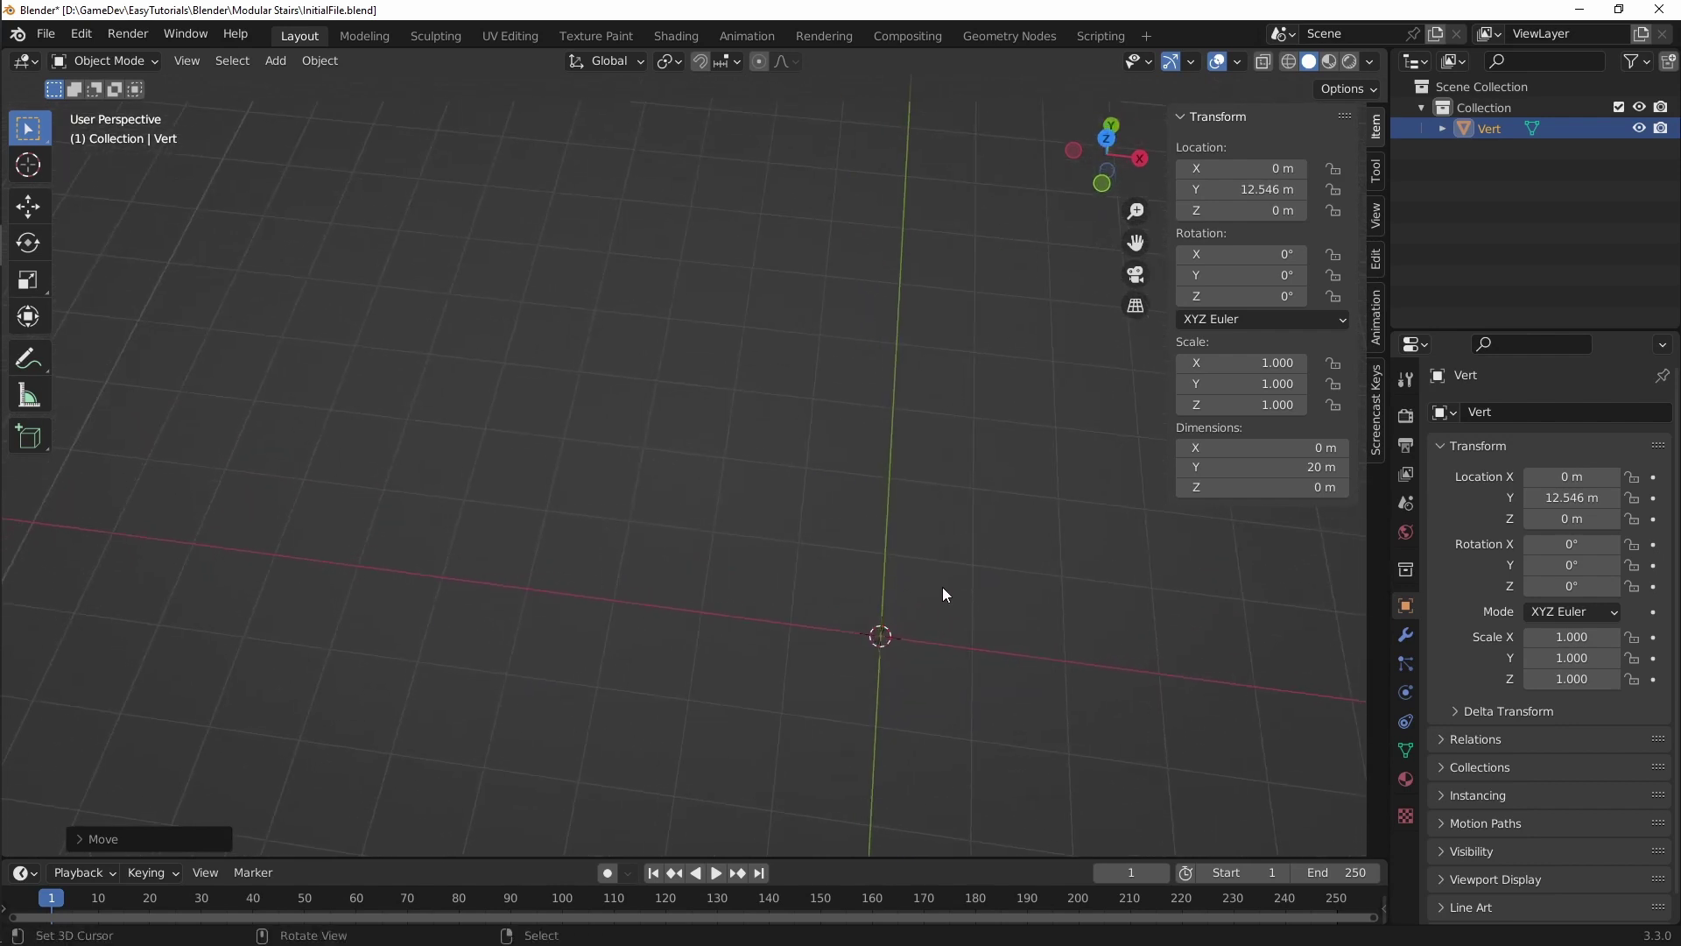
{"action": "key", "text": "KP_1"}
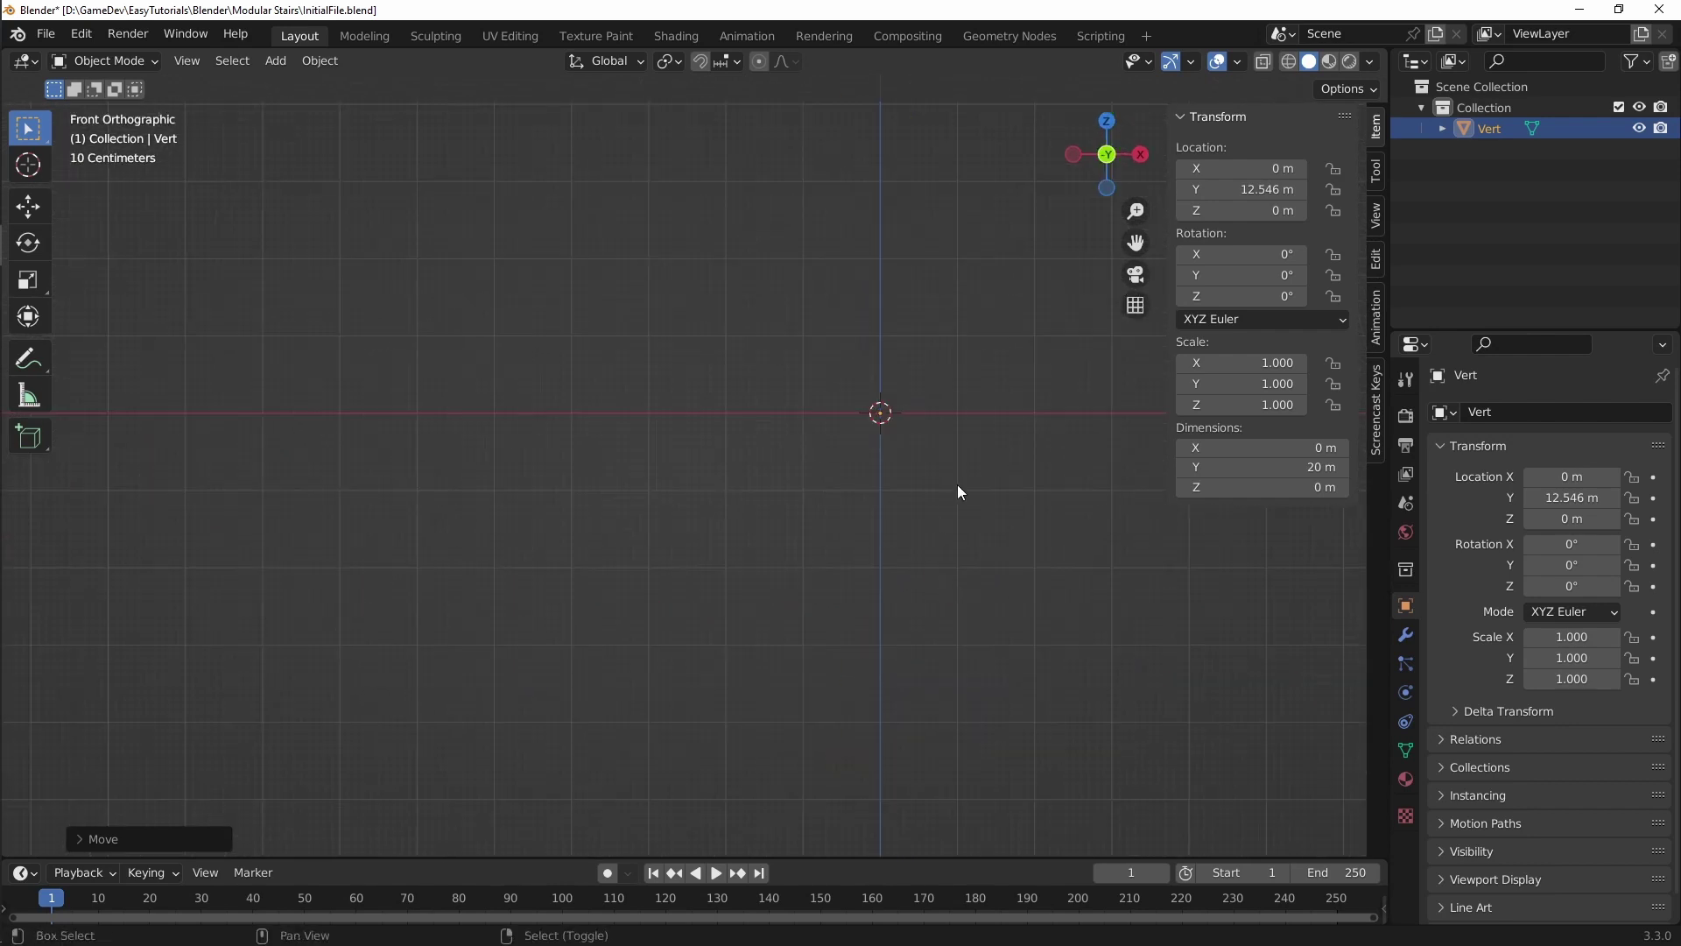
{"action": "middle_click_drag", "start_coordinate": [957, 488], "coordinate": [686, 570], "text": "shift"}
{"action": "key", "text": "shift+a"}
{"action": "mouse_move", "coordinate": [619, 466]}
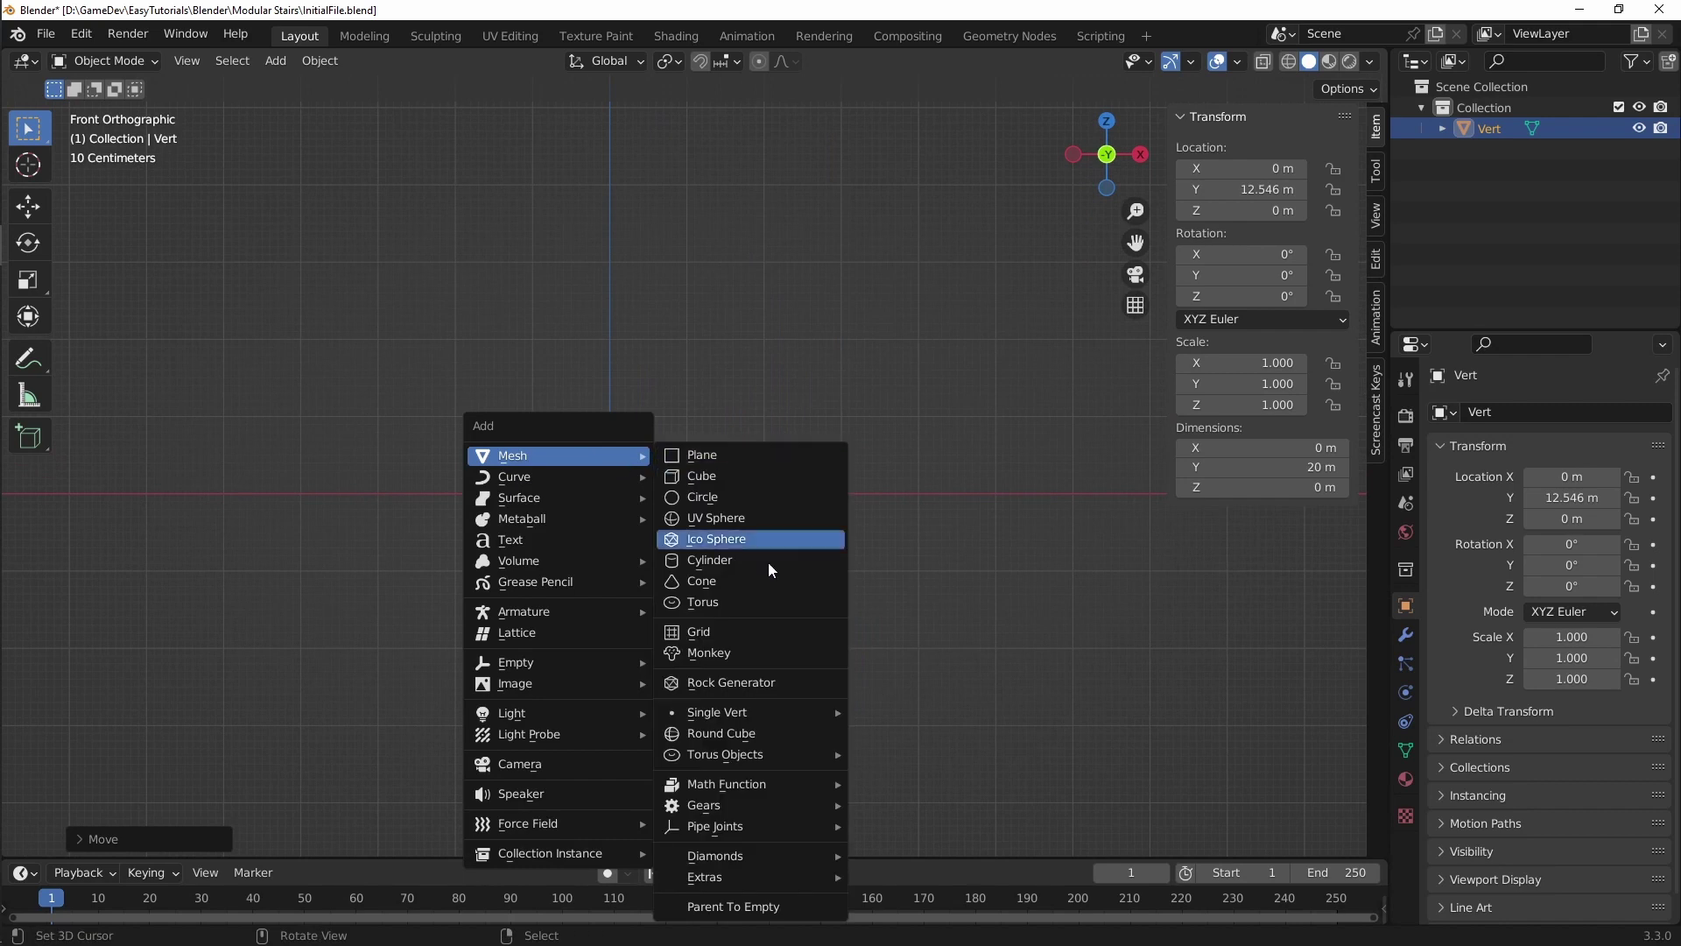
{"action": "mouse_move", "coordinate": [738, 716]}
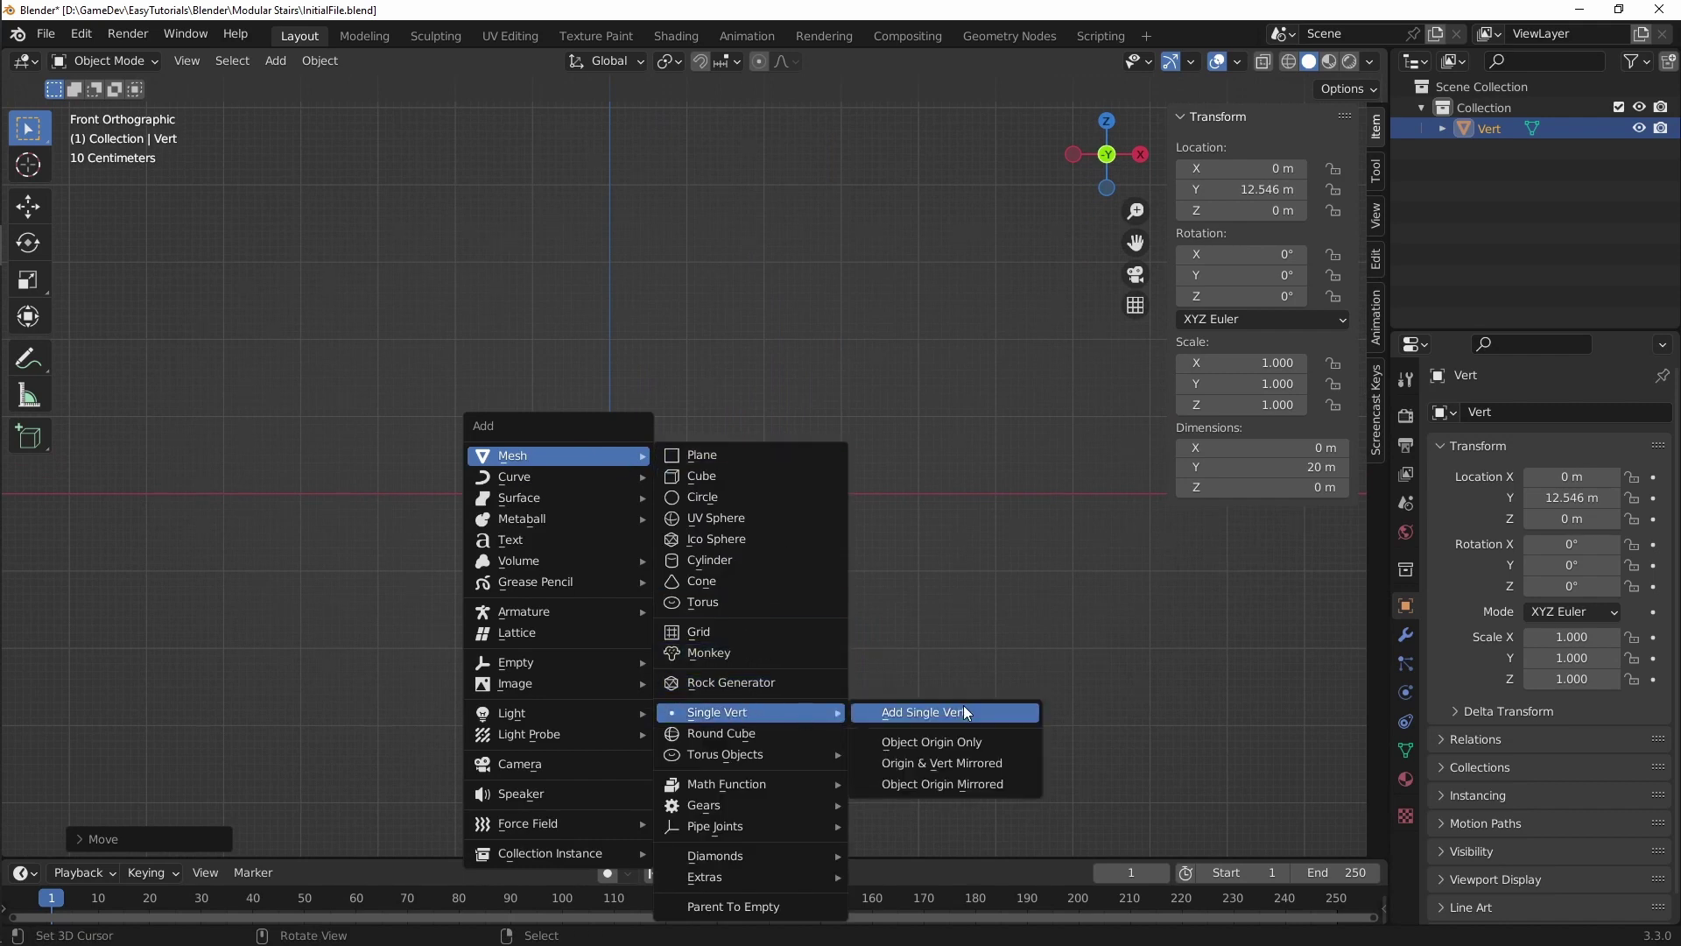
{"action": "left_click", "coordinate": [902, 706]}
Step: In top orthographic view, extrude the new vertex about 1 m along the X axis
{"action": "scroll", "coordinate": [762, 473], "scroll_direction": "up", "scroll_amount": 2}
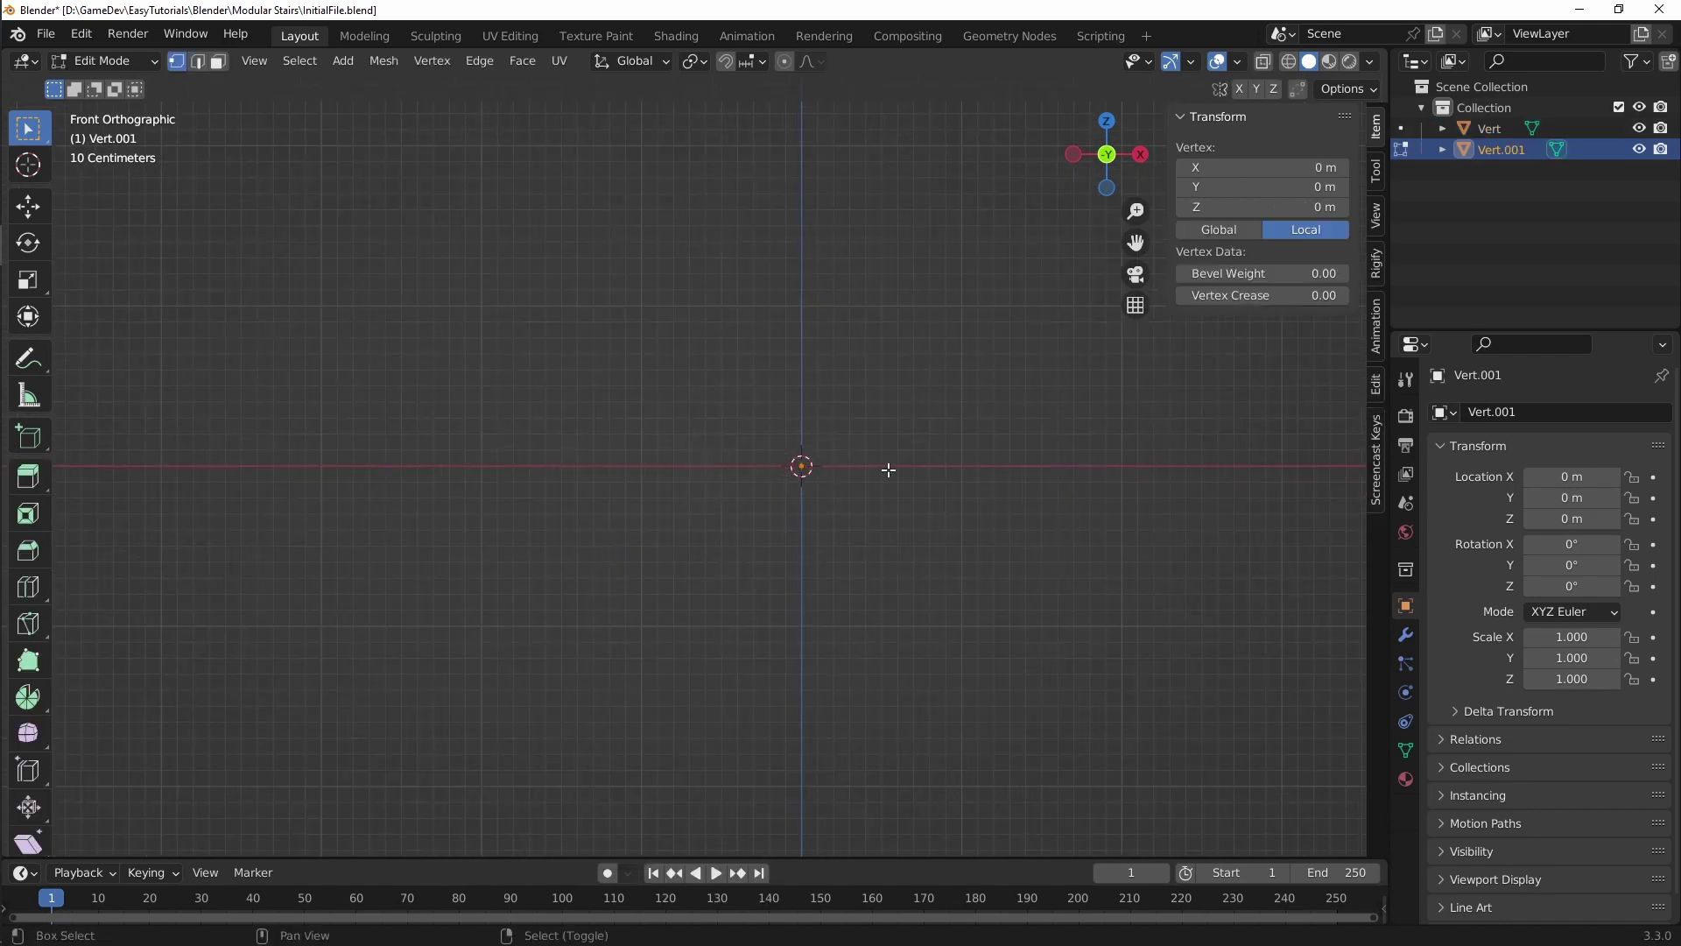
{"action": "middle_click_drag", "start_coordinate": [885, 469], "coordinate": [730, 538], "text": "shift"}
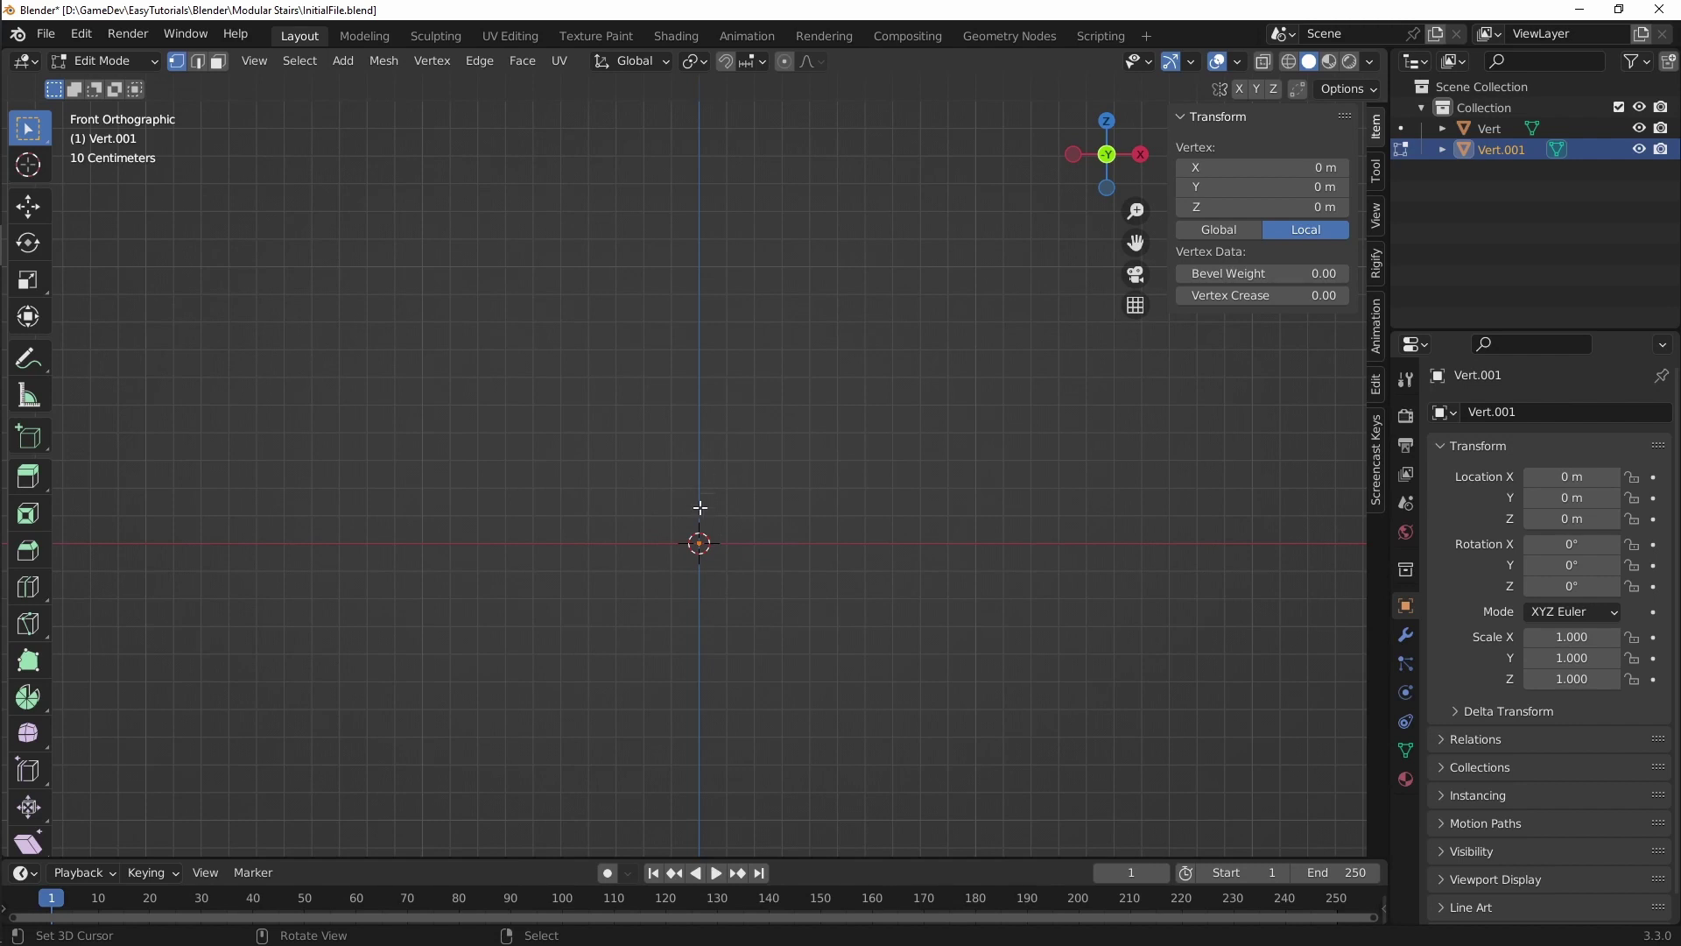
{"action": "middle_click_drag", "start_coordinate": [699, 542], "coordinate": [744, 591]}
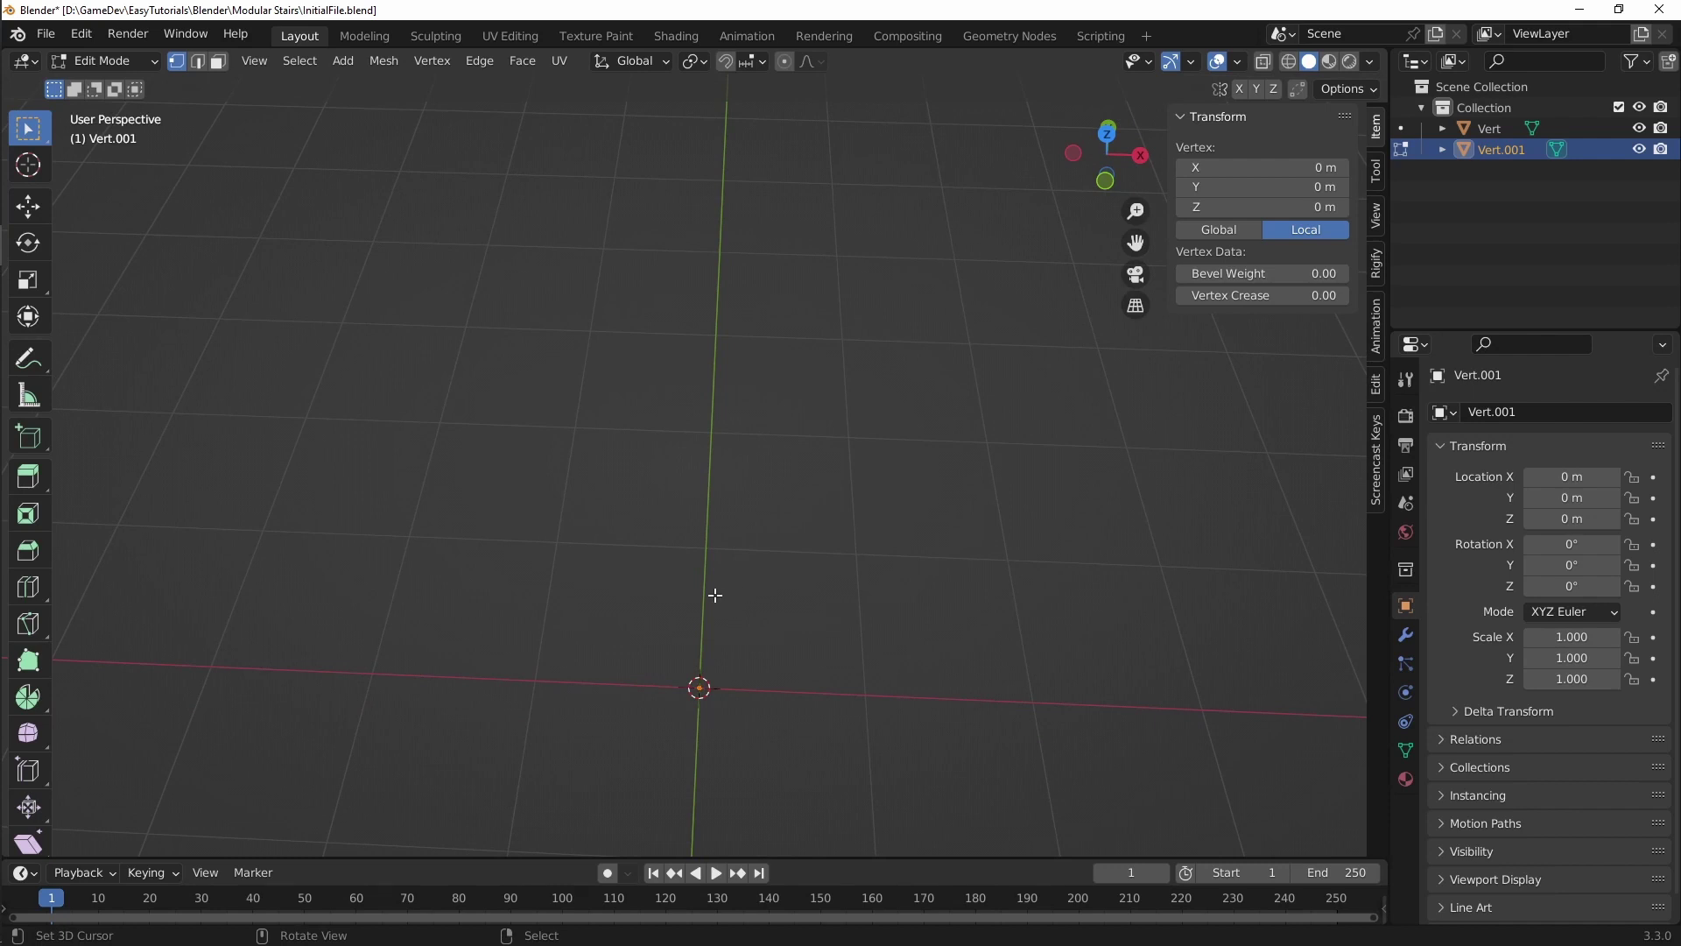
{"action": "key", "text": "KP_7"}
{"action": "middle_click_drag", "start_coordinate": [741, 746], "coordinate": [749, 546], "text": "shift"}
{"action": "key", "text": "e"}
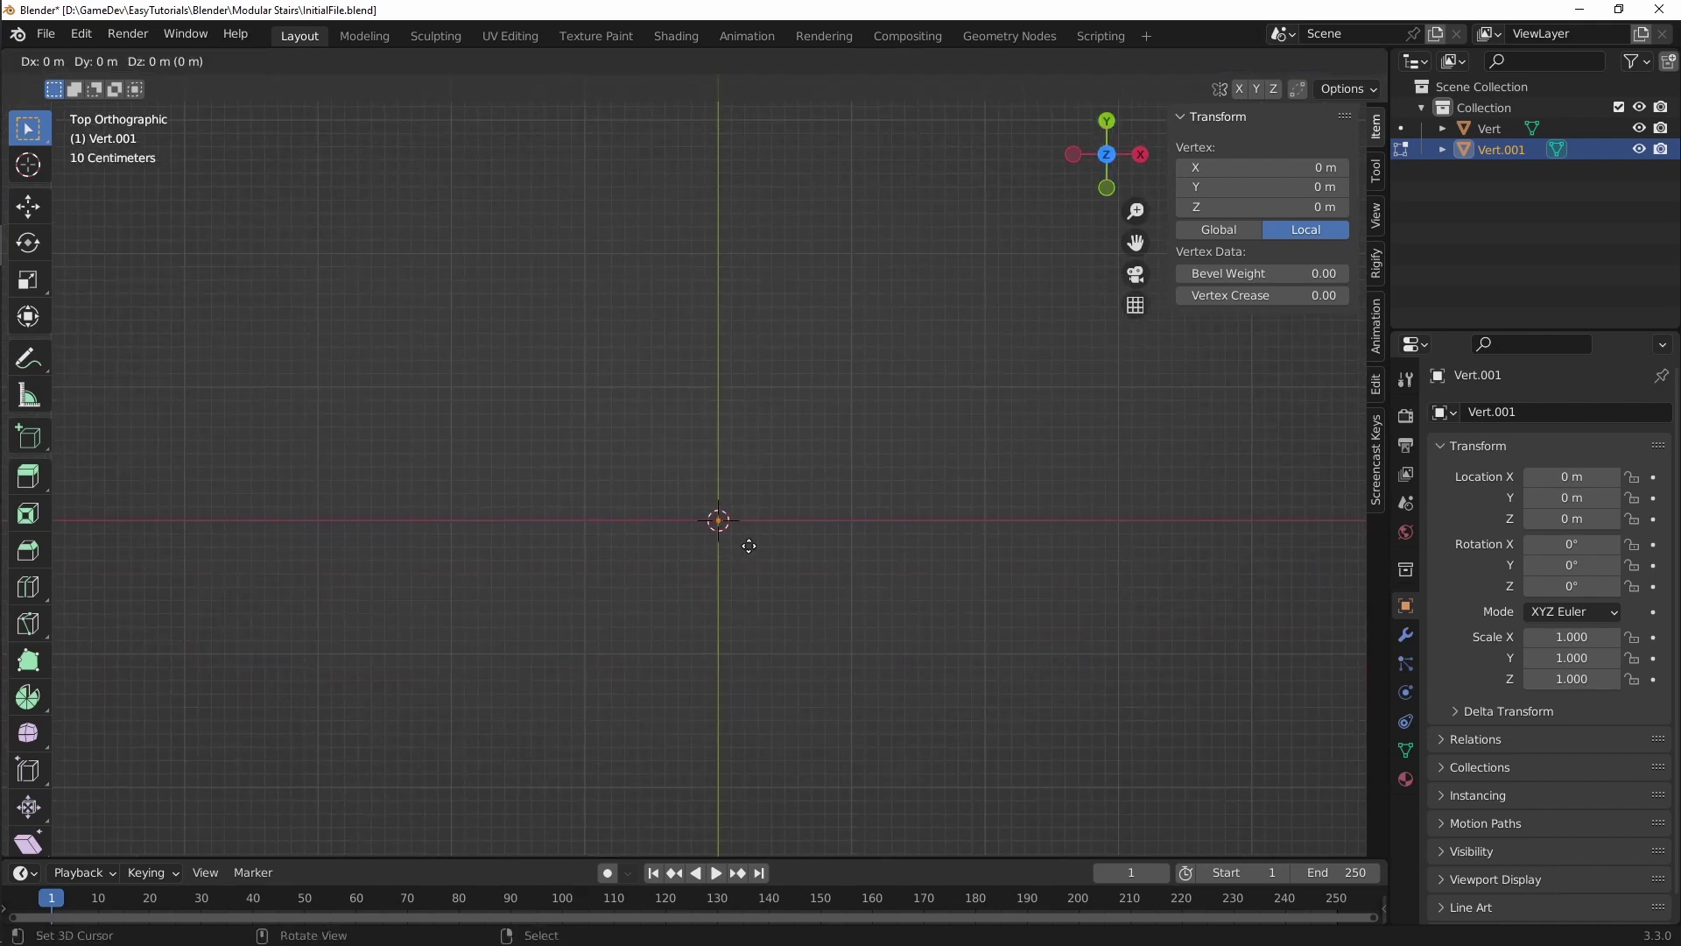
{"action": "key", "text": "x"}
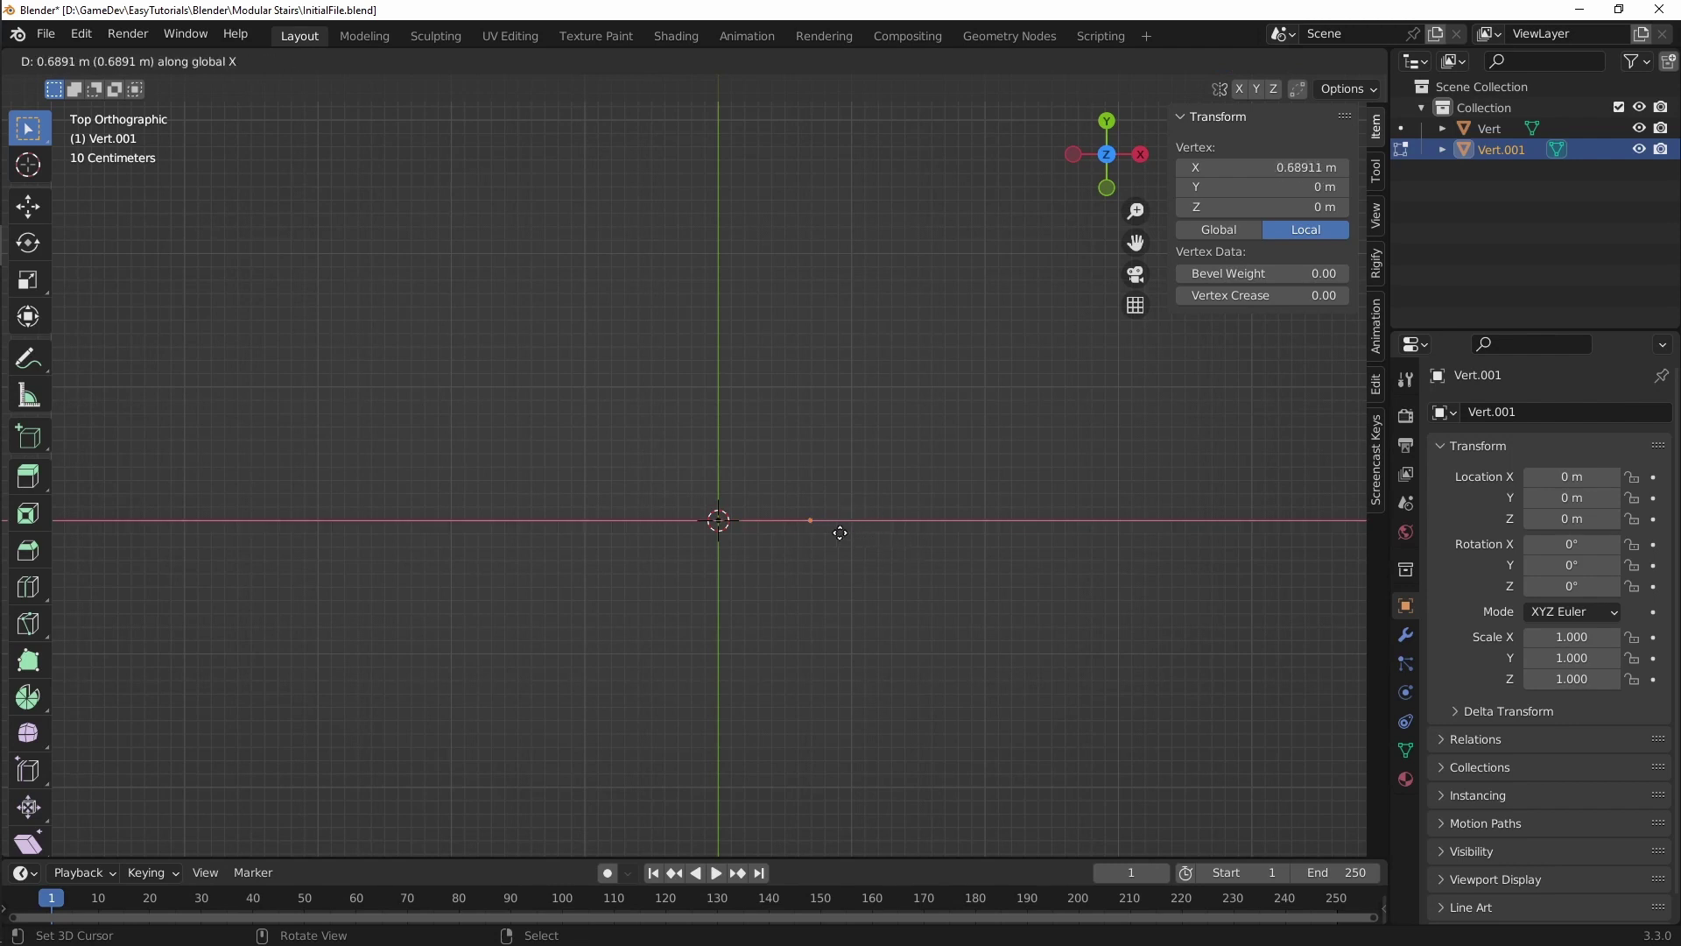
{"action": "left_click", "coordinate": [882, 530]}
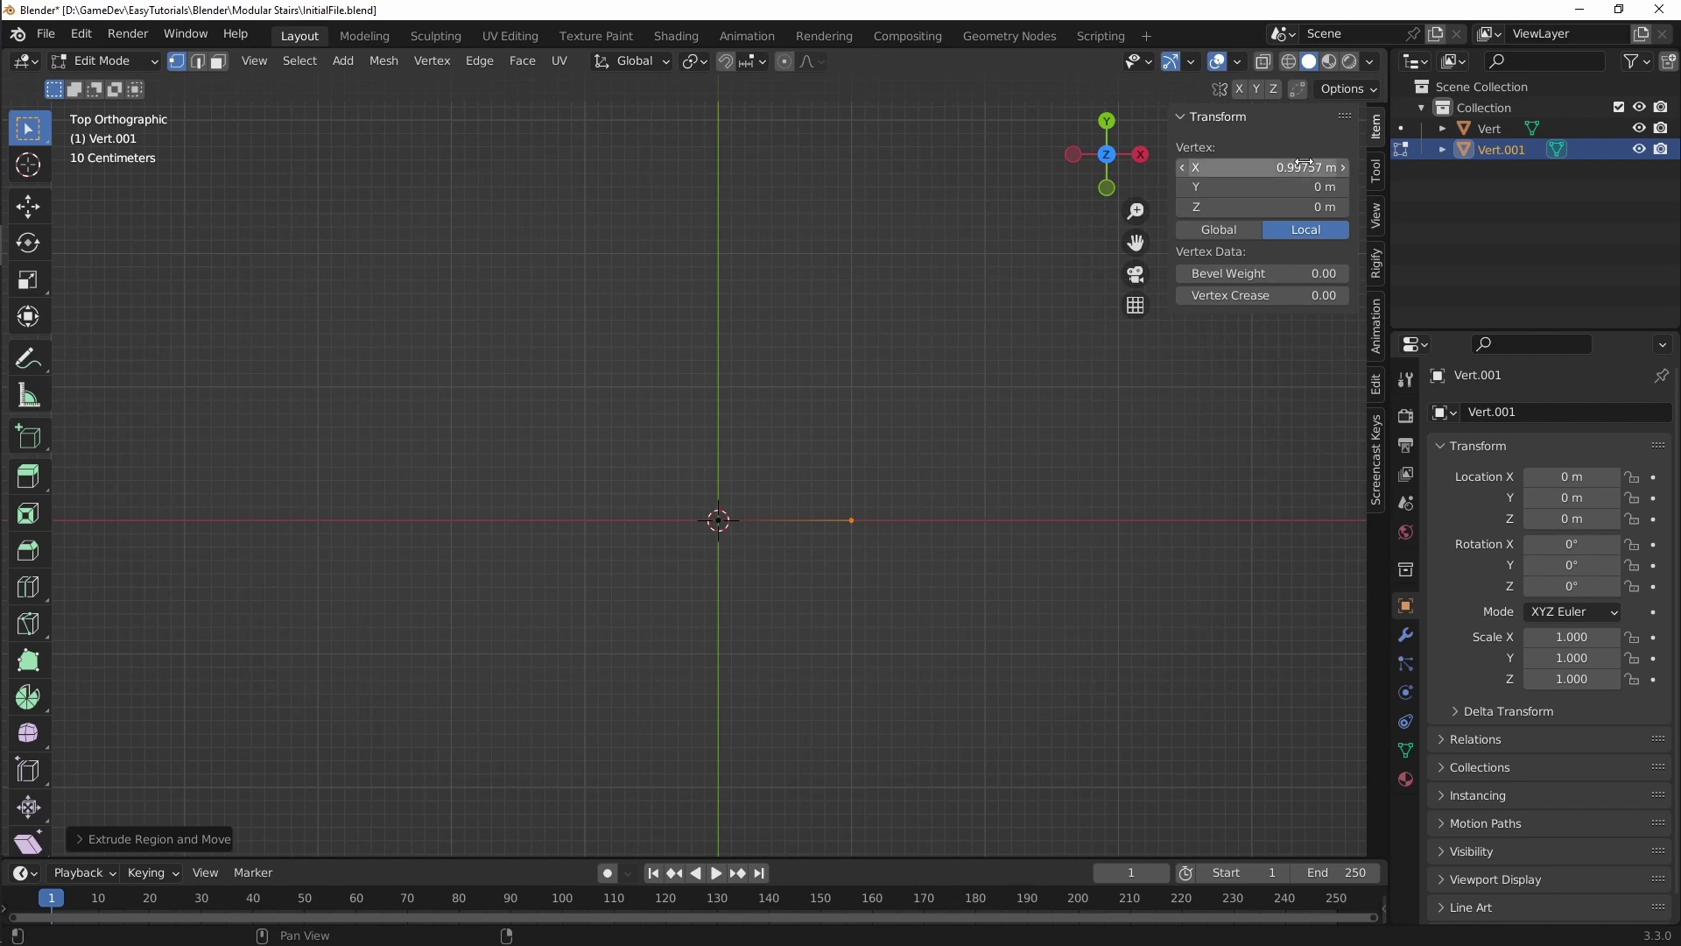
Step: Set the extruded vertex's X coordinate to exactly 1 m
{"action": "double_click", "coordinate": [1306, 167]}
{"action": "type", "text": "1"}
{"action": "key", "text": "Return"}
Step: Extrude the origin vertex along the negative X axis, set the new vertex's X coordinate to -1 m, and return to Object Mode
{"action": "left_click_drag", "start_coordinate": [738, 466], "coordinate": [648, 560]}
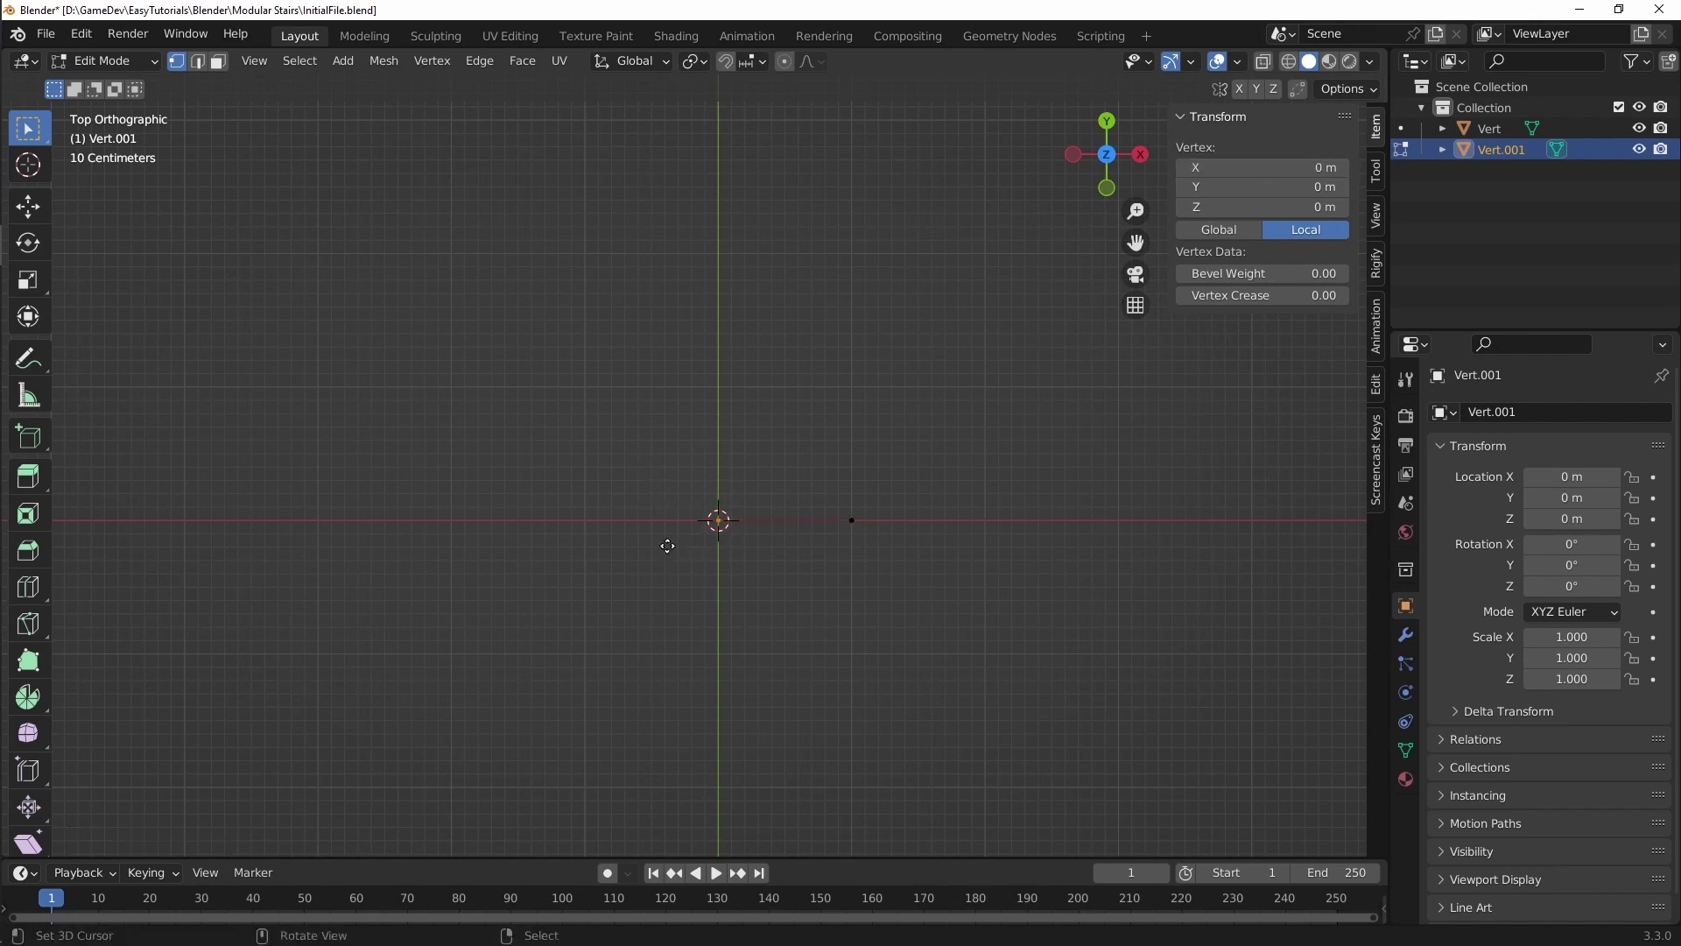
{"action": "key", "text": "e"}
{"action": "key", "text": "x"}
{"action": "left_click", "coordinate": [545, 539]}
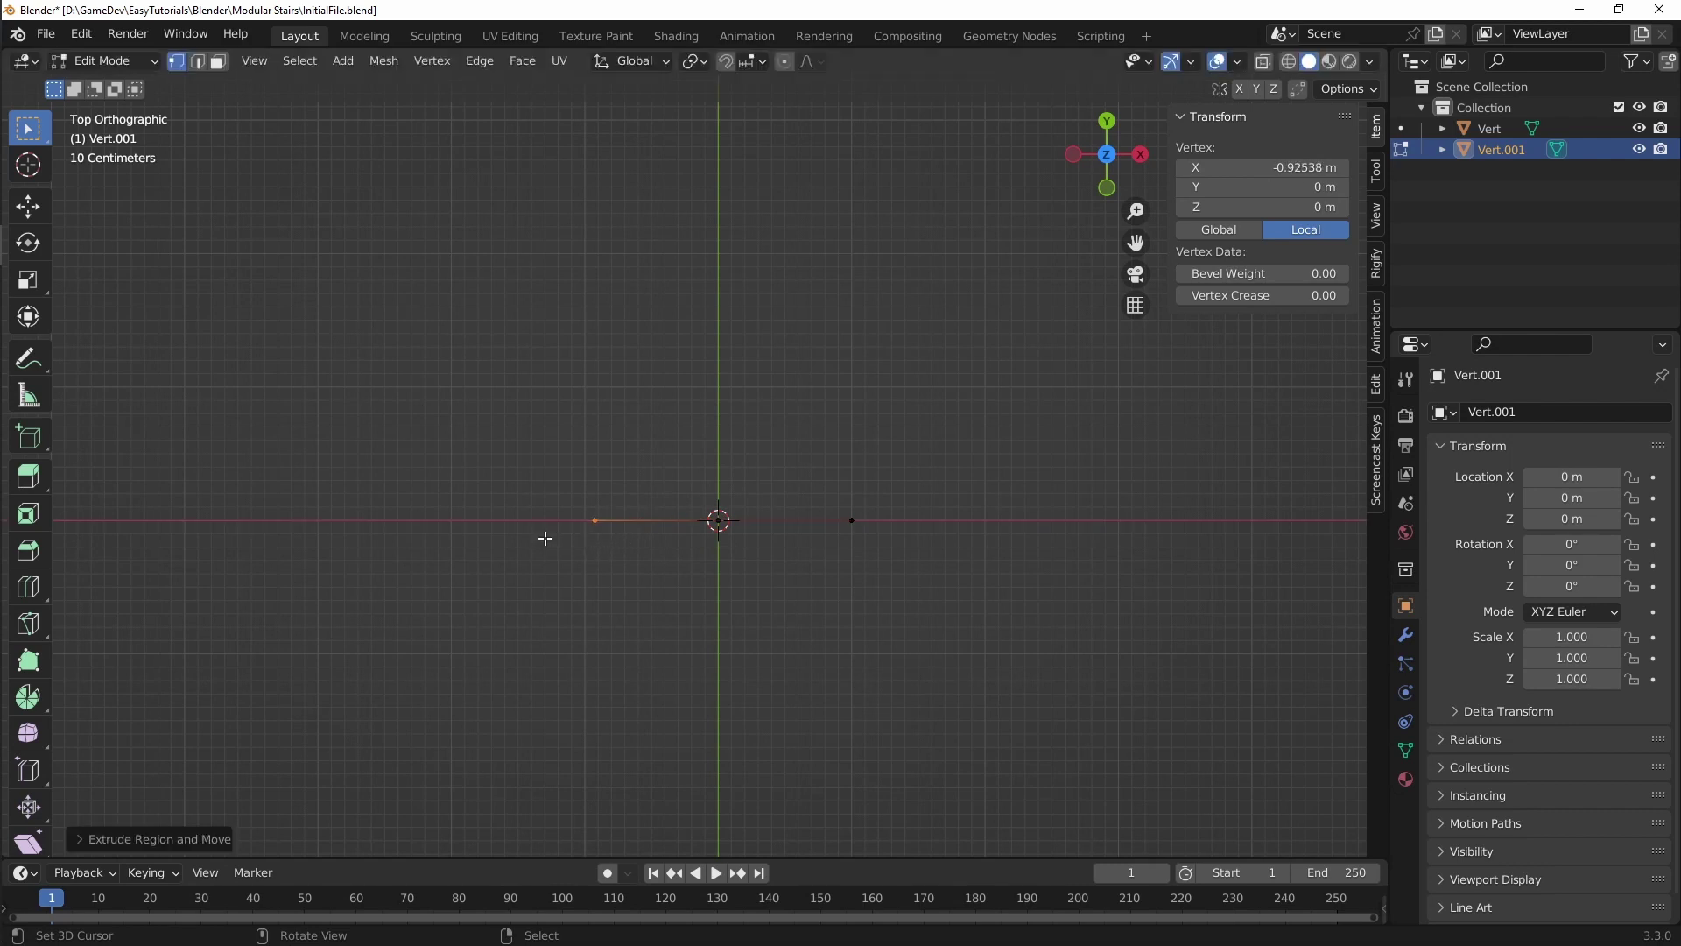
{"action": "double_click", "coordinate": [1284, 173]}
{"action": "type", "text": "-1"}
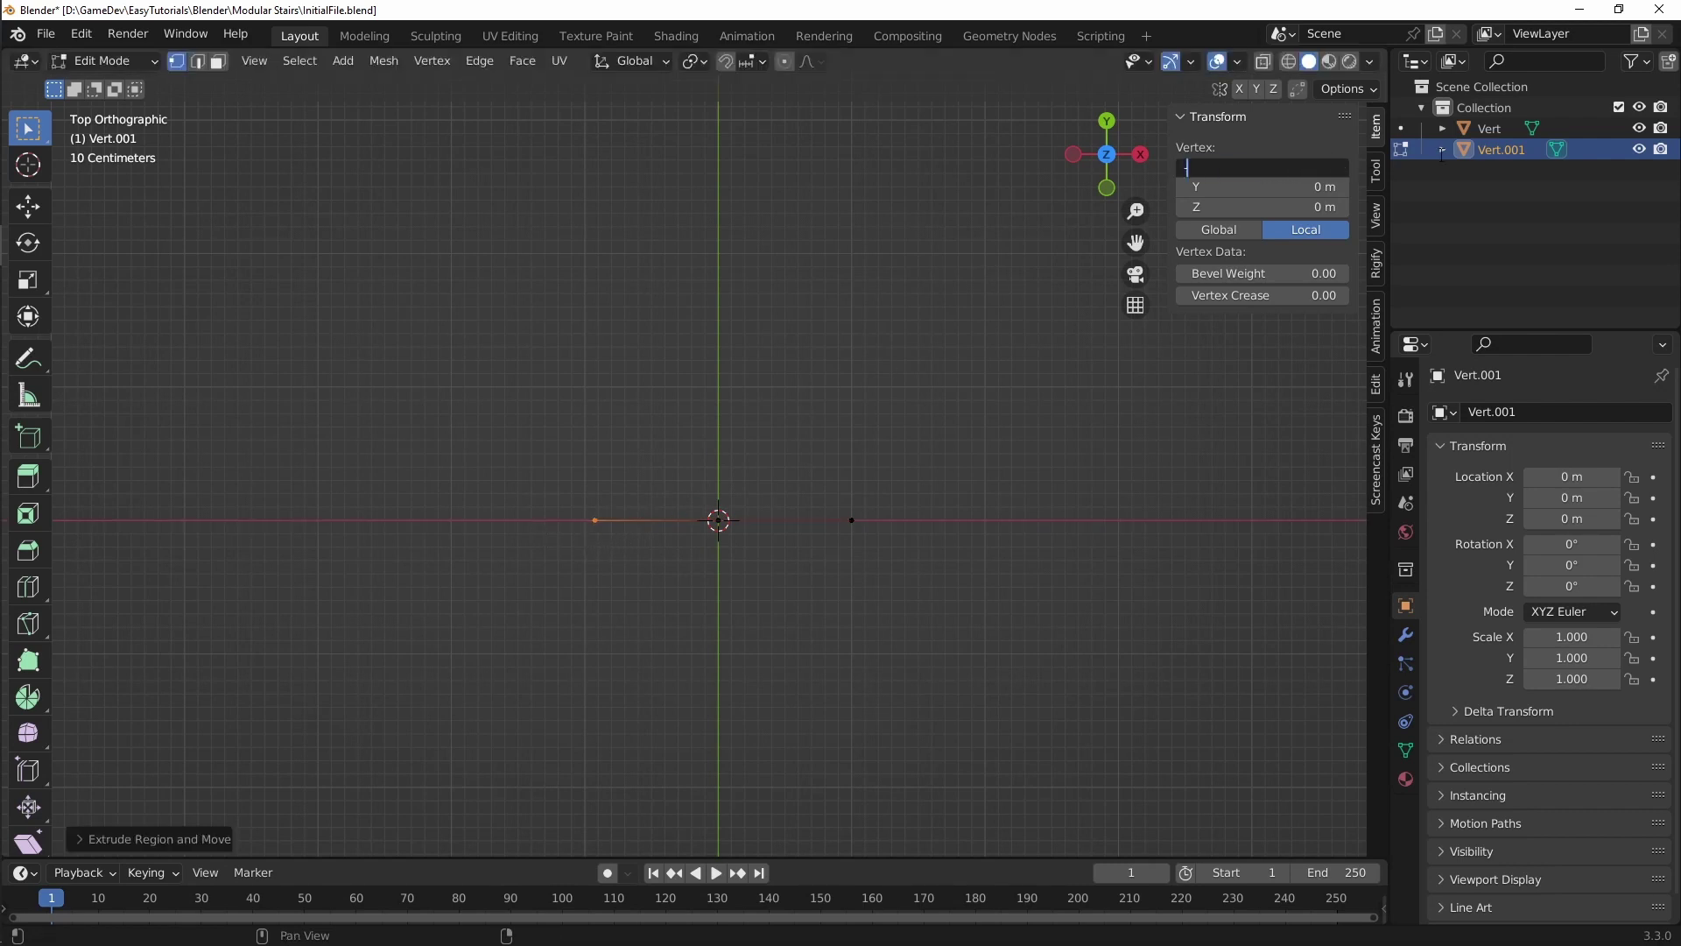
{"action": "key", "text": "Return"}
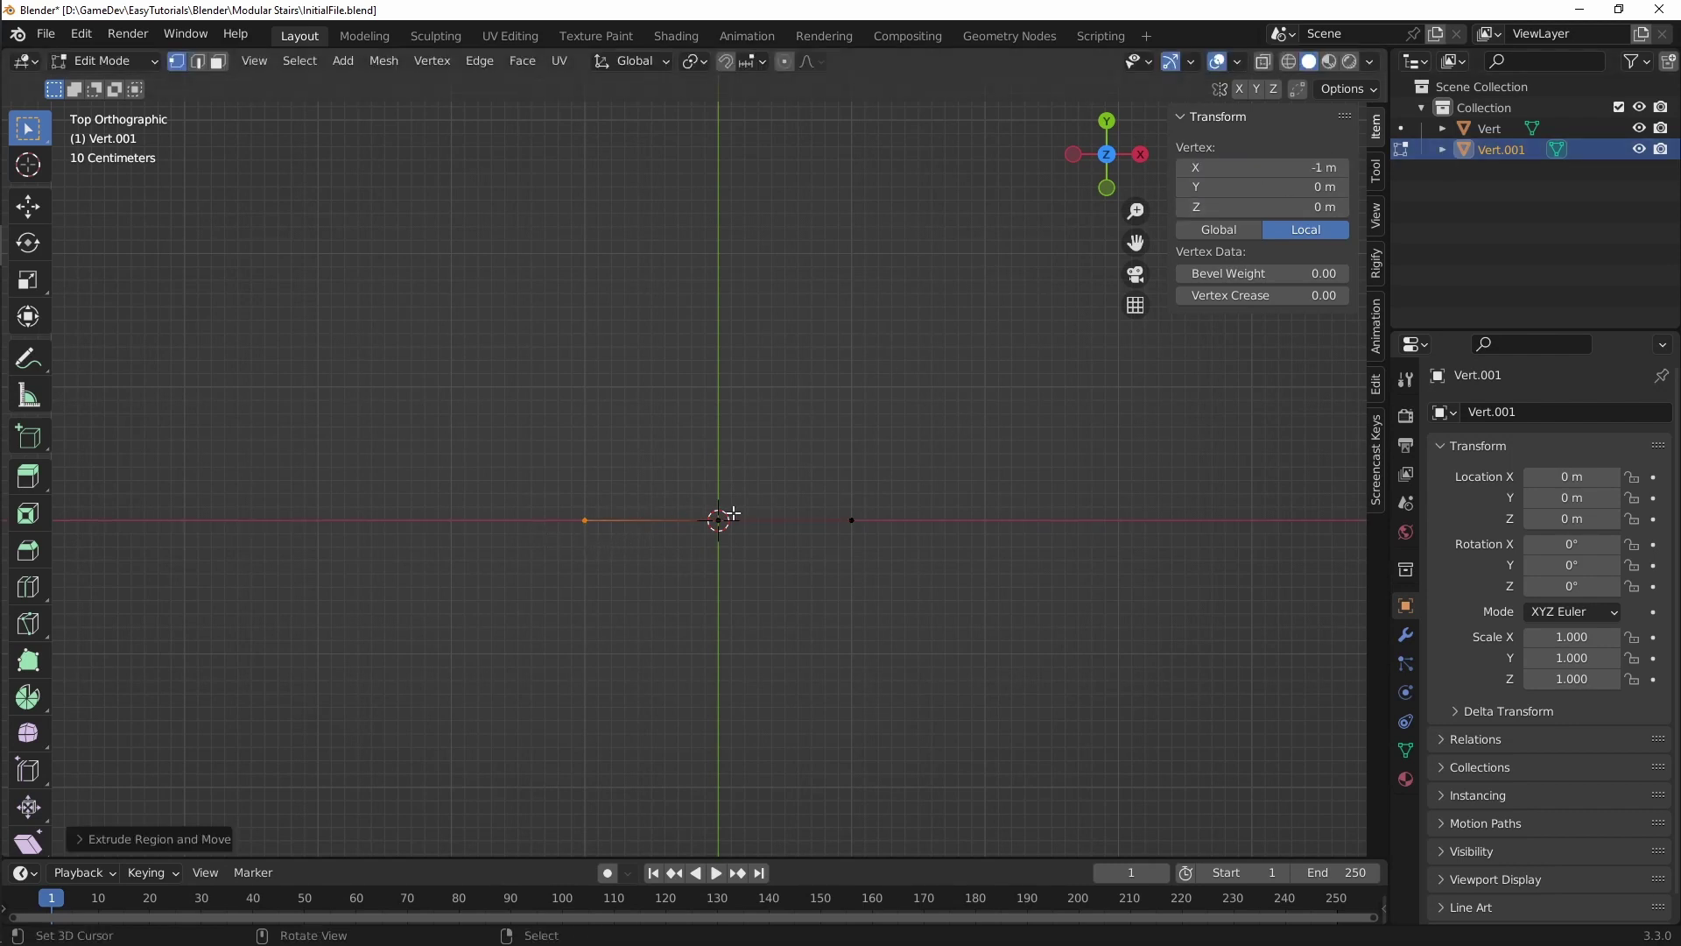
{"action": "middle_click_drag", "start_coordinate": [732, 513], "coordinate": [602, 613]}
{"action": "key", "text": "Tab"}
{"action": "left_click", "coordinate": [993, 414]}
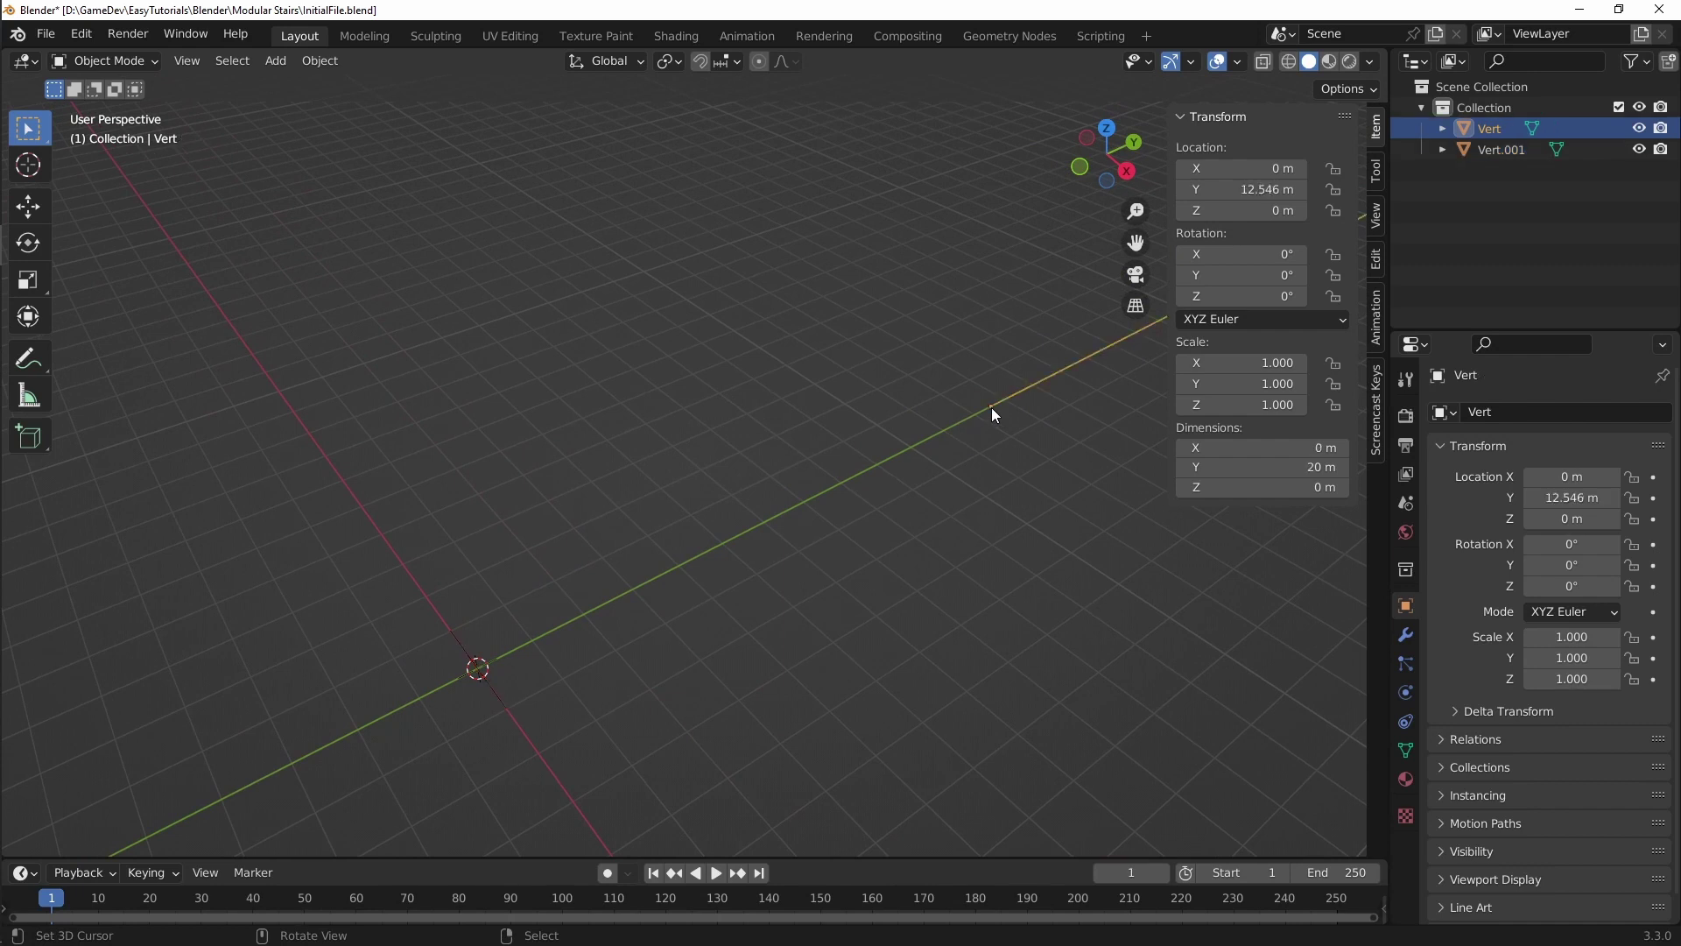
{"action": "left_click", "coordinate": [517, 663]}
{"action": "left_click", "coordinate": [517, 681]}
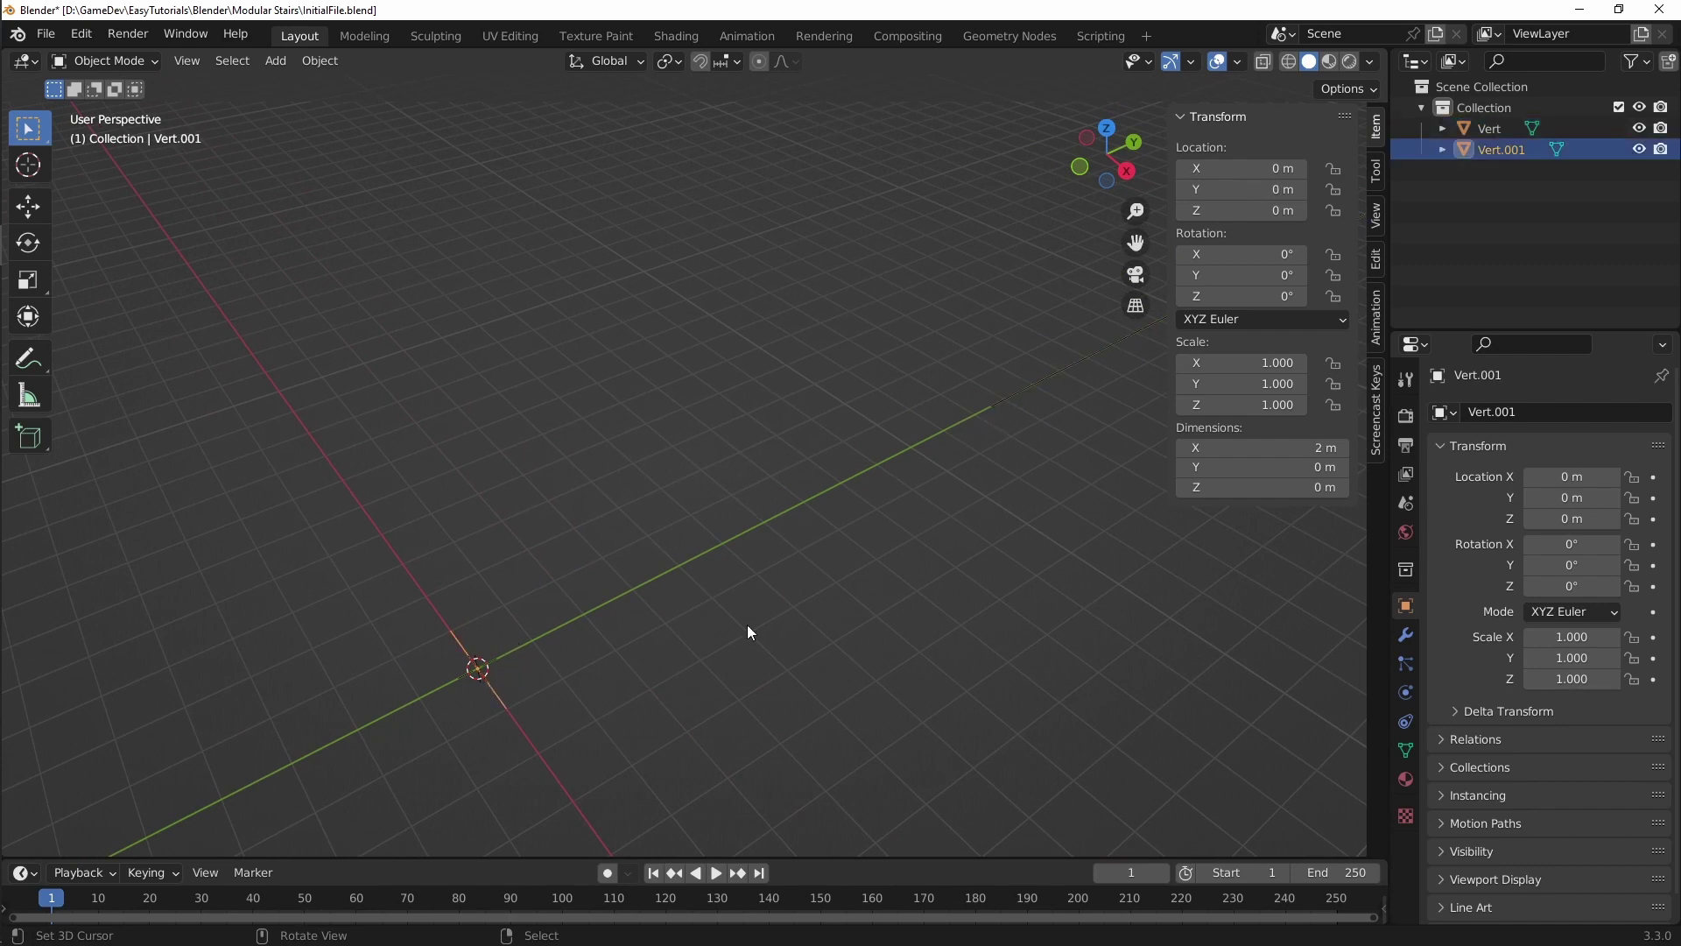
{"action": "left_click", "coordinate": [1016, 397]}
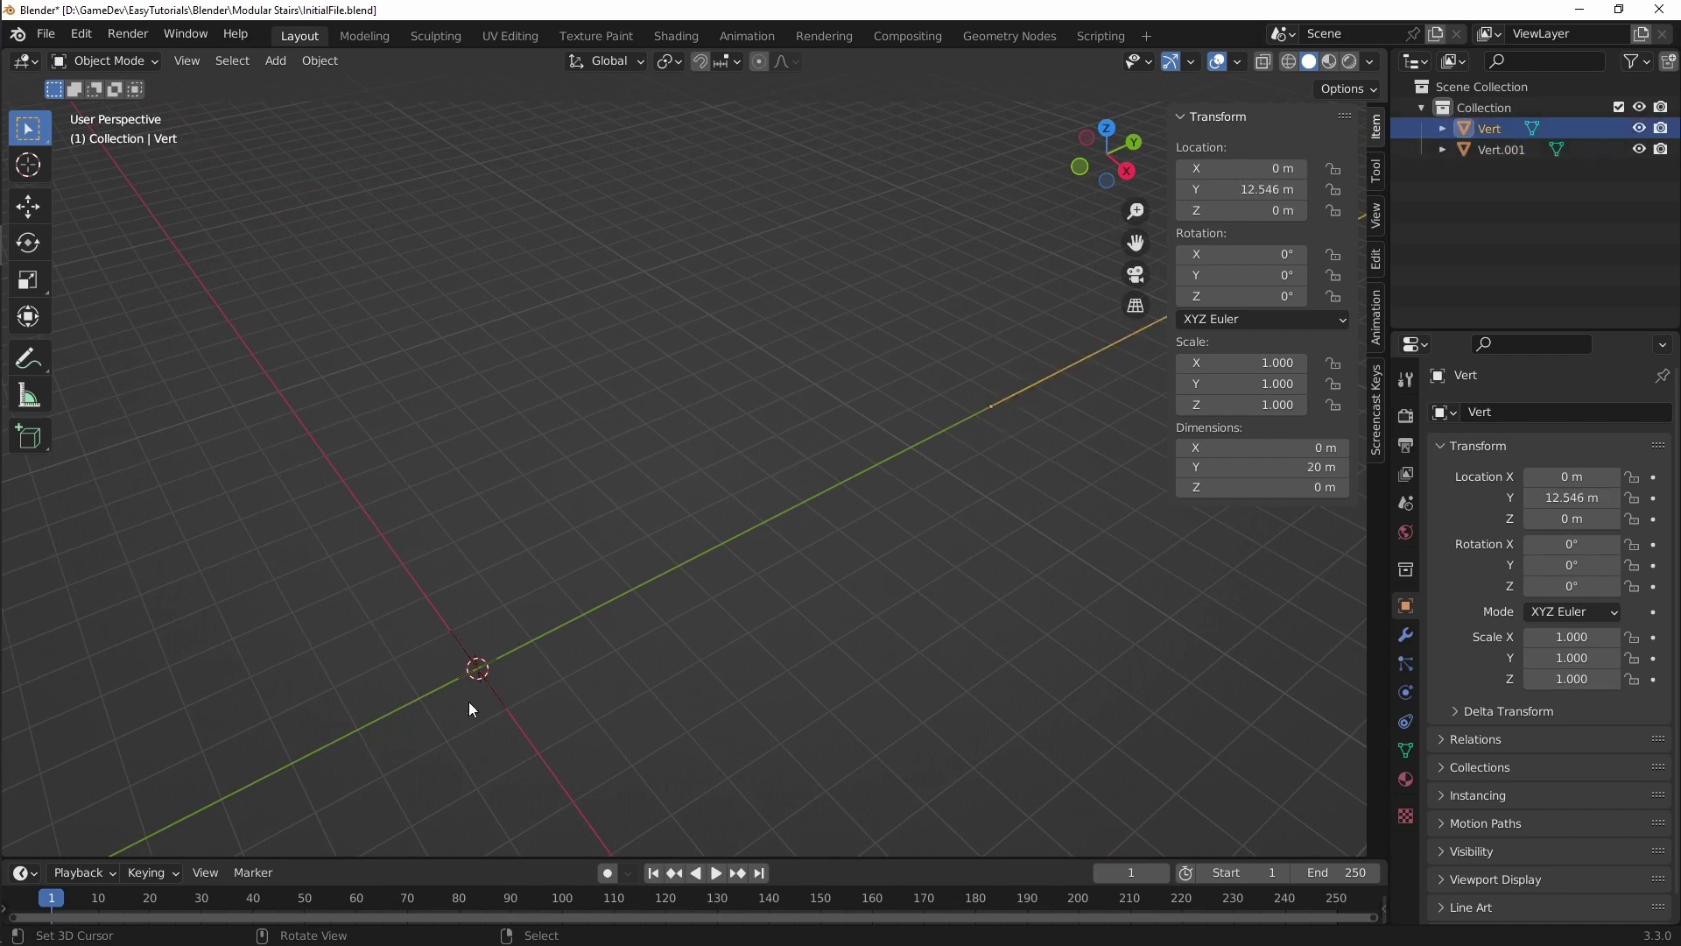
{"action": "left_click", "coordinate": [506, 696]}
{"action": "left_click", "coordinate": [1015, 404]}
{"action": "middle_click_drag", "start_coordinate": [1028, 402], "coordinate": [878, 522], "text": "shift"}
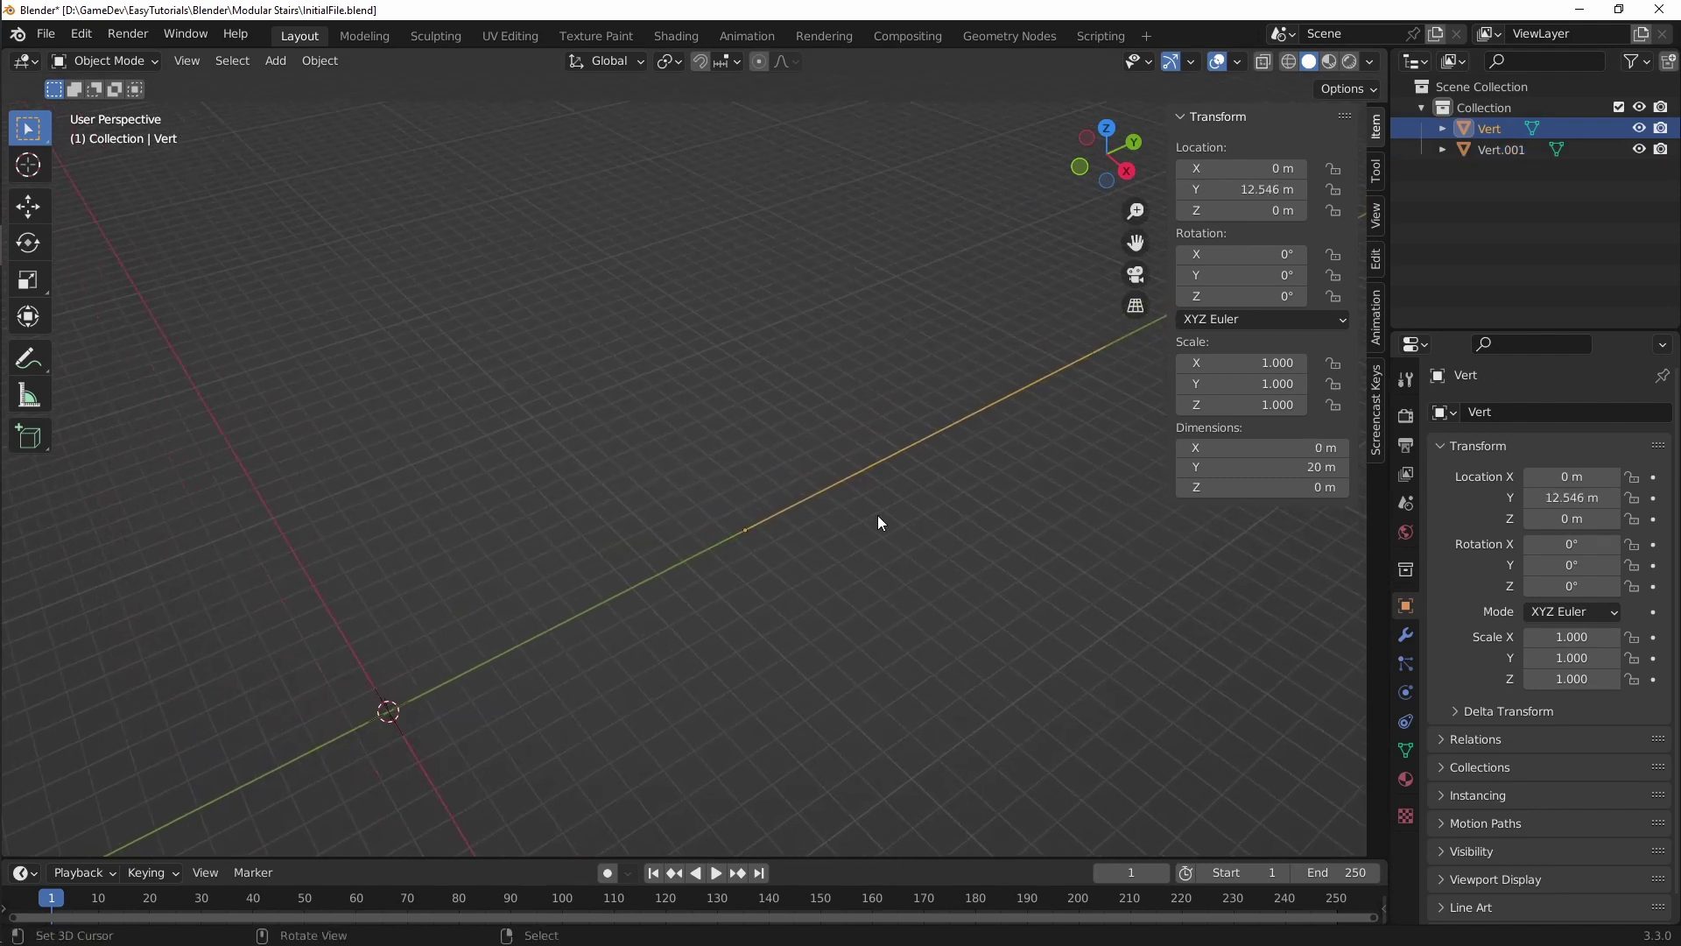
Step: Rename the 20 m line object as Path and the short edge object at the origin as Top
{"action": "double_click", "coordinate": [1484, 132]}
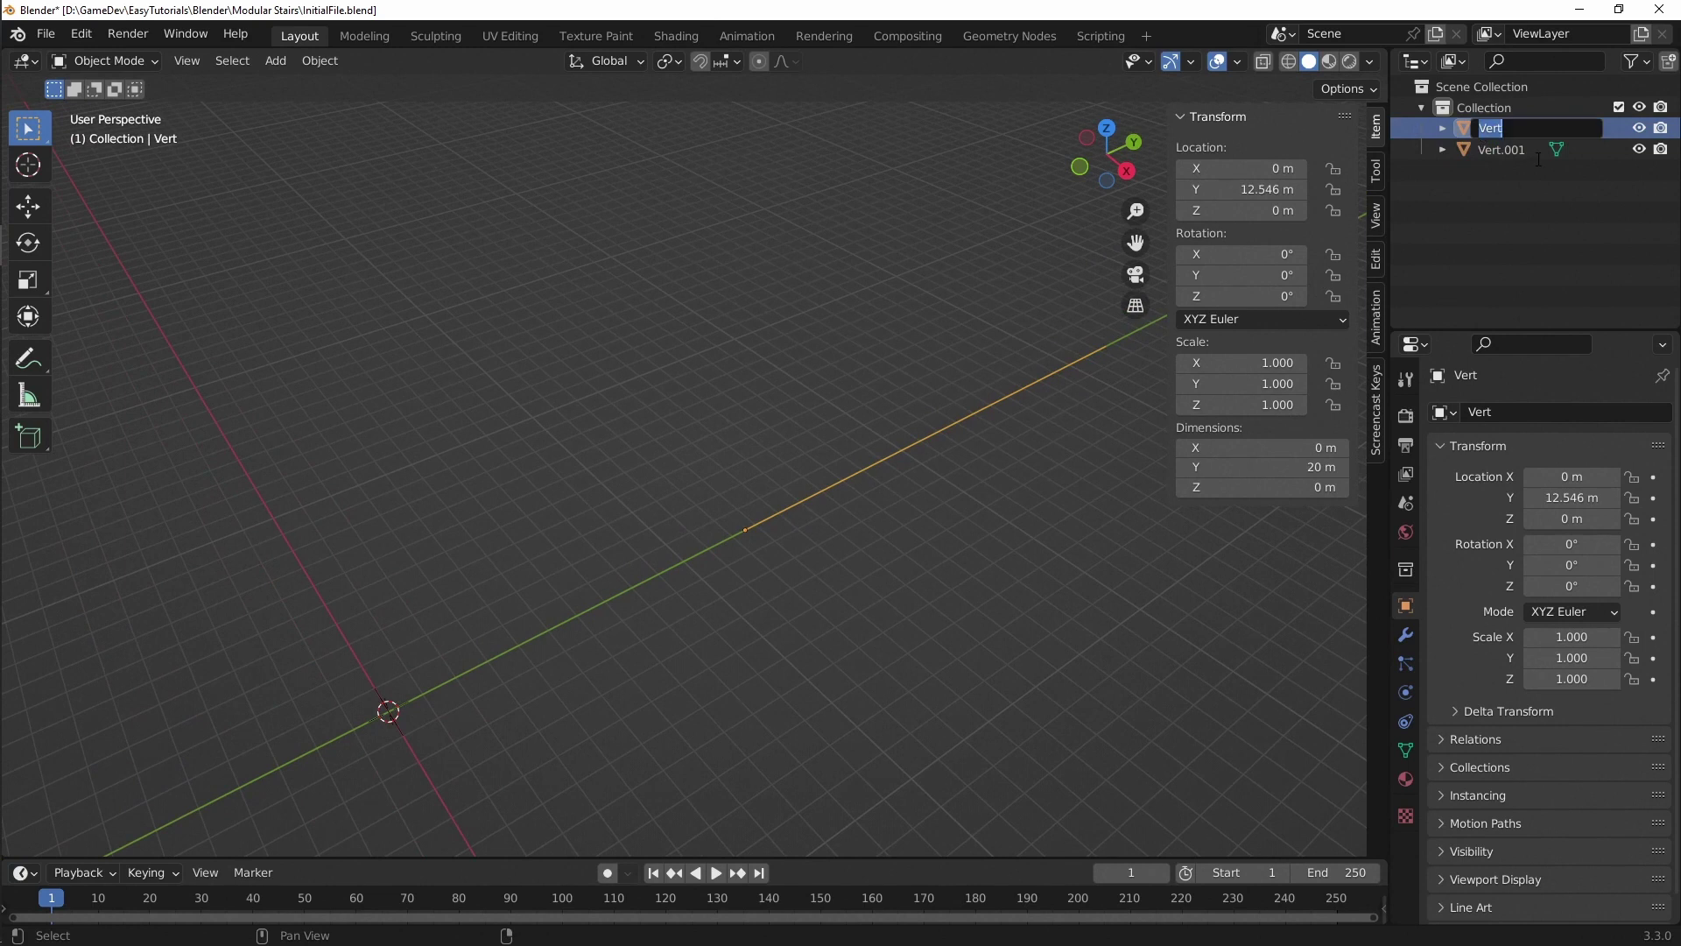
{"action": "type", "text": "Path"}
{"action": "key", "text": "Return"}
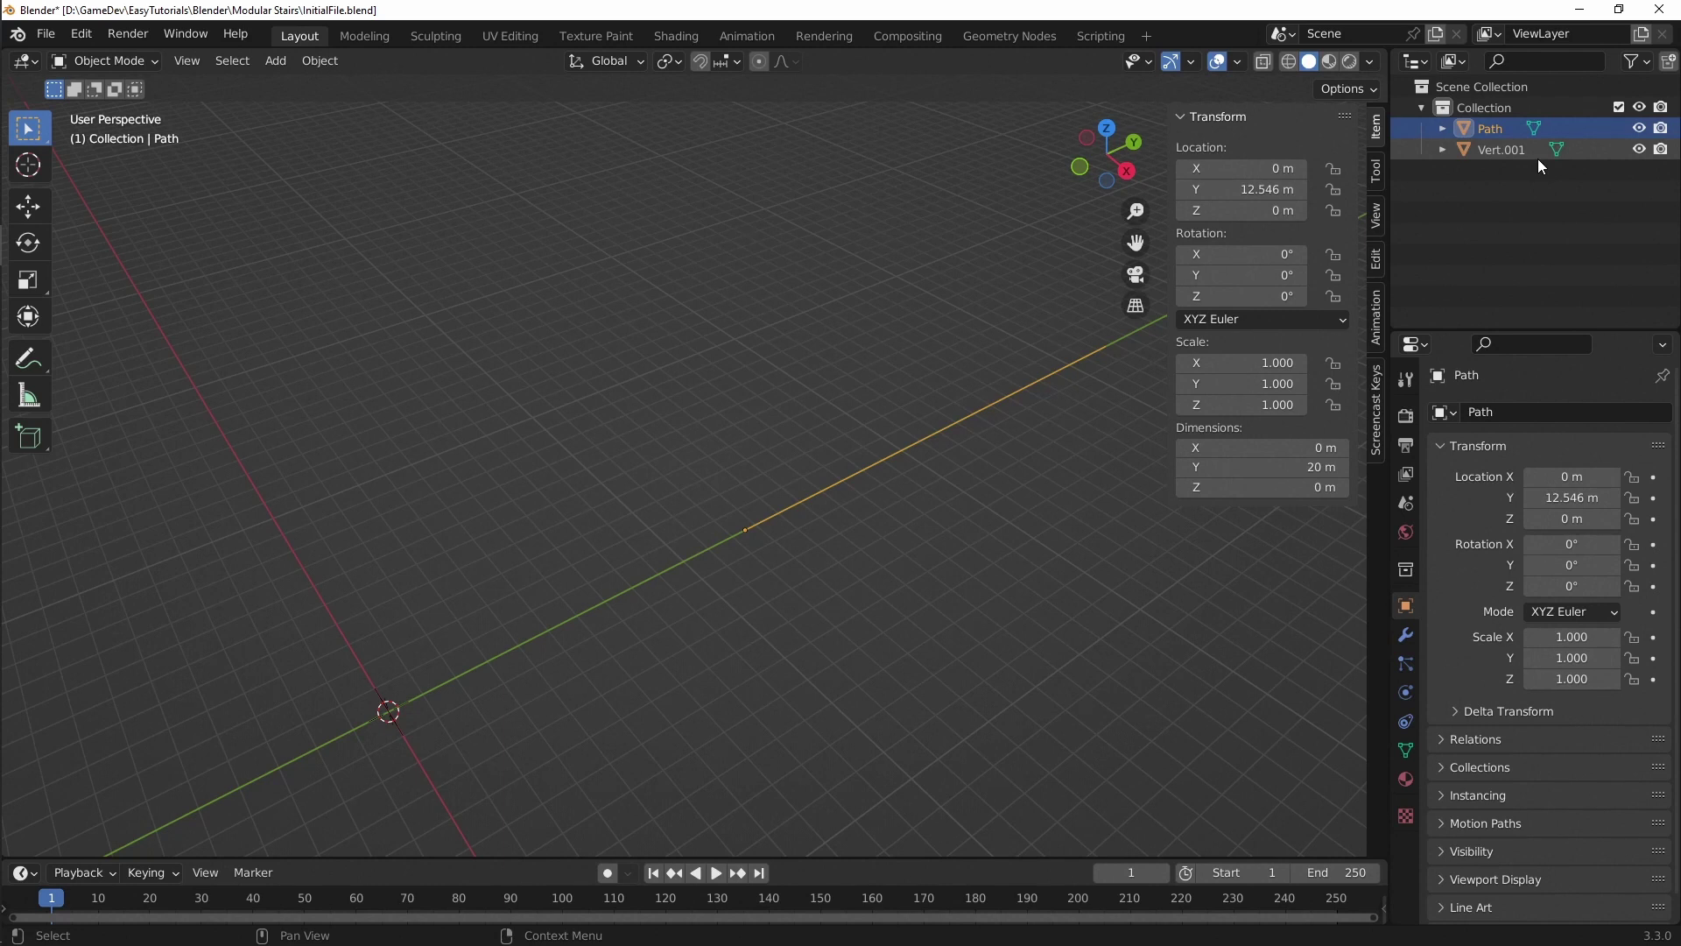
{"action": "double_click", "coordinate": [1503, 151]}
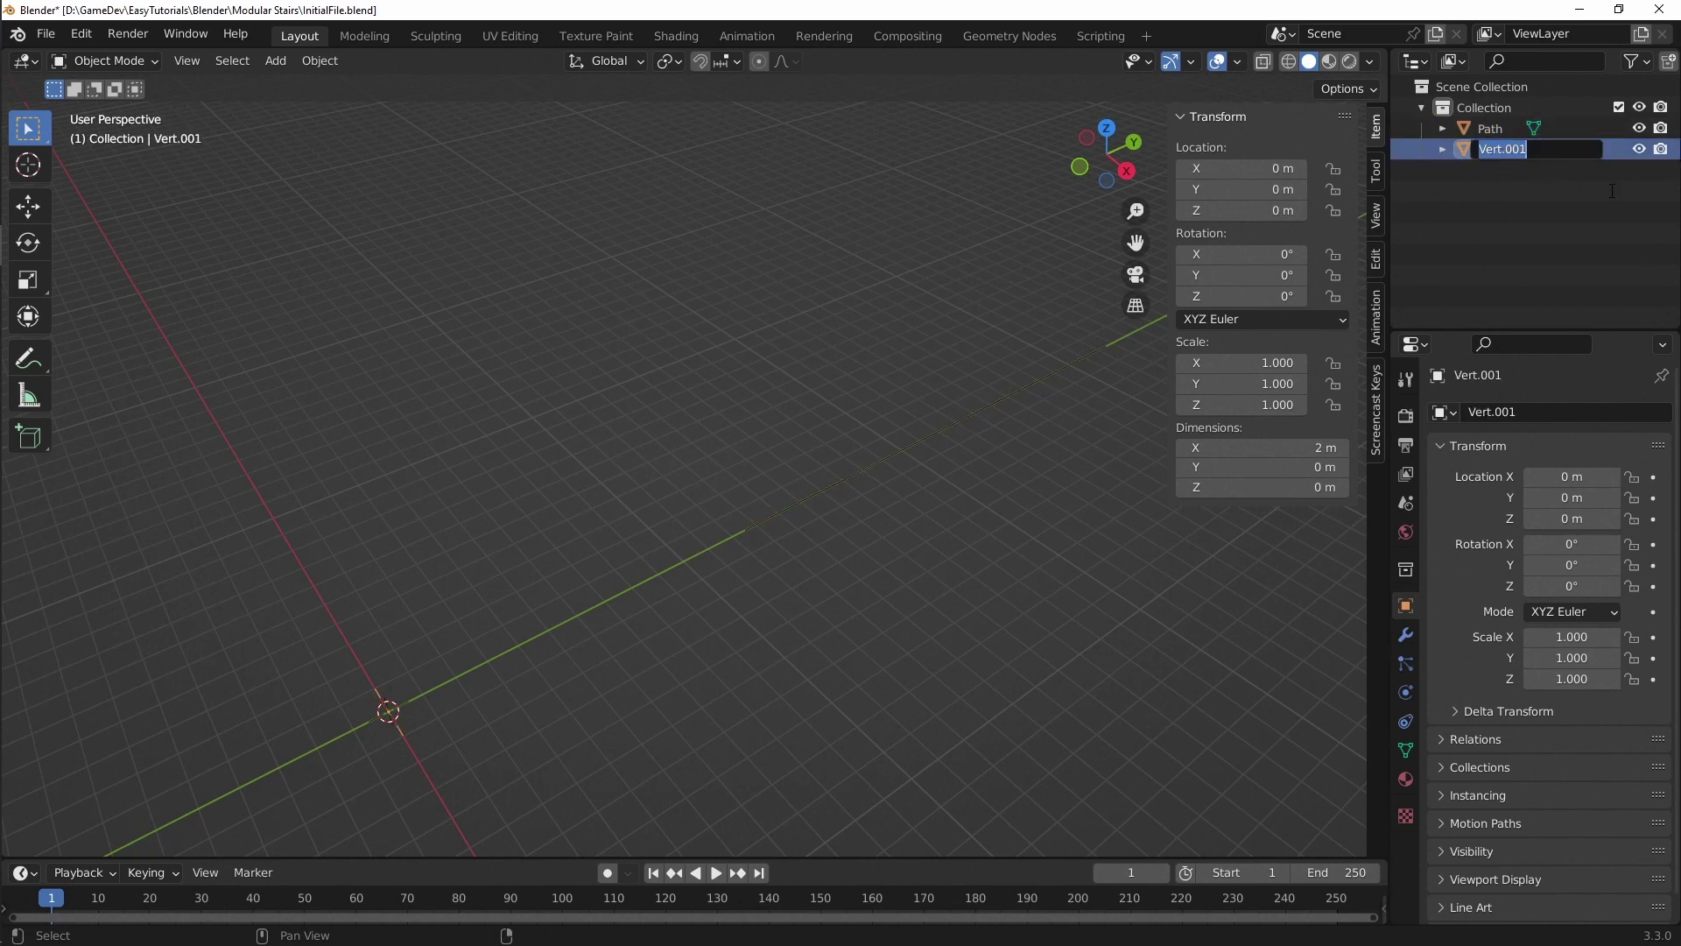
{"action": "type", "text": "Top"}
{"action": "key", "text": "Return"}
Step: Switch to the Geometry Nodes workspace and create a new geometry node tree on the Path object
{"action": "middle_click_drag", "start_coordinate": [585, 573], "coordinate": [648, 639]}
{"action": "left_click", "coordinate": [1009, 35]}
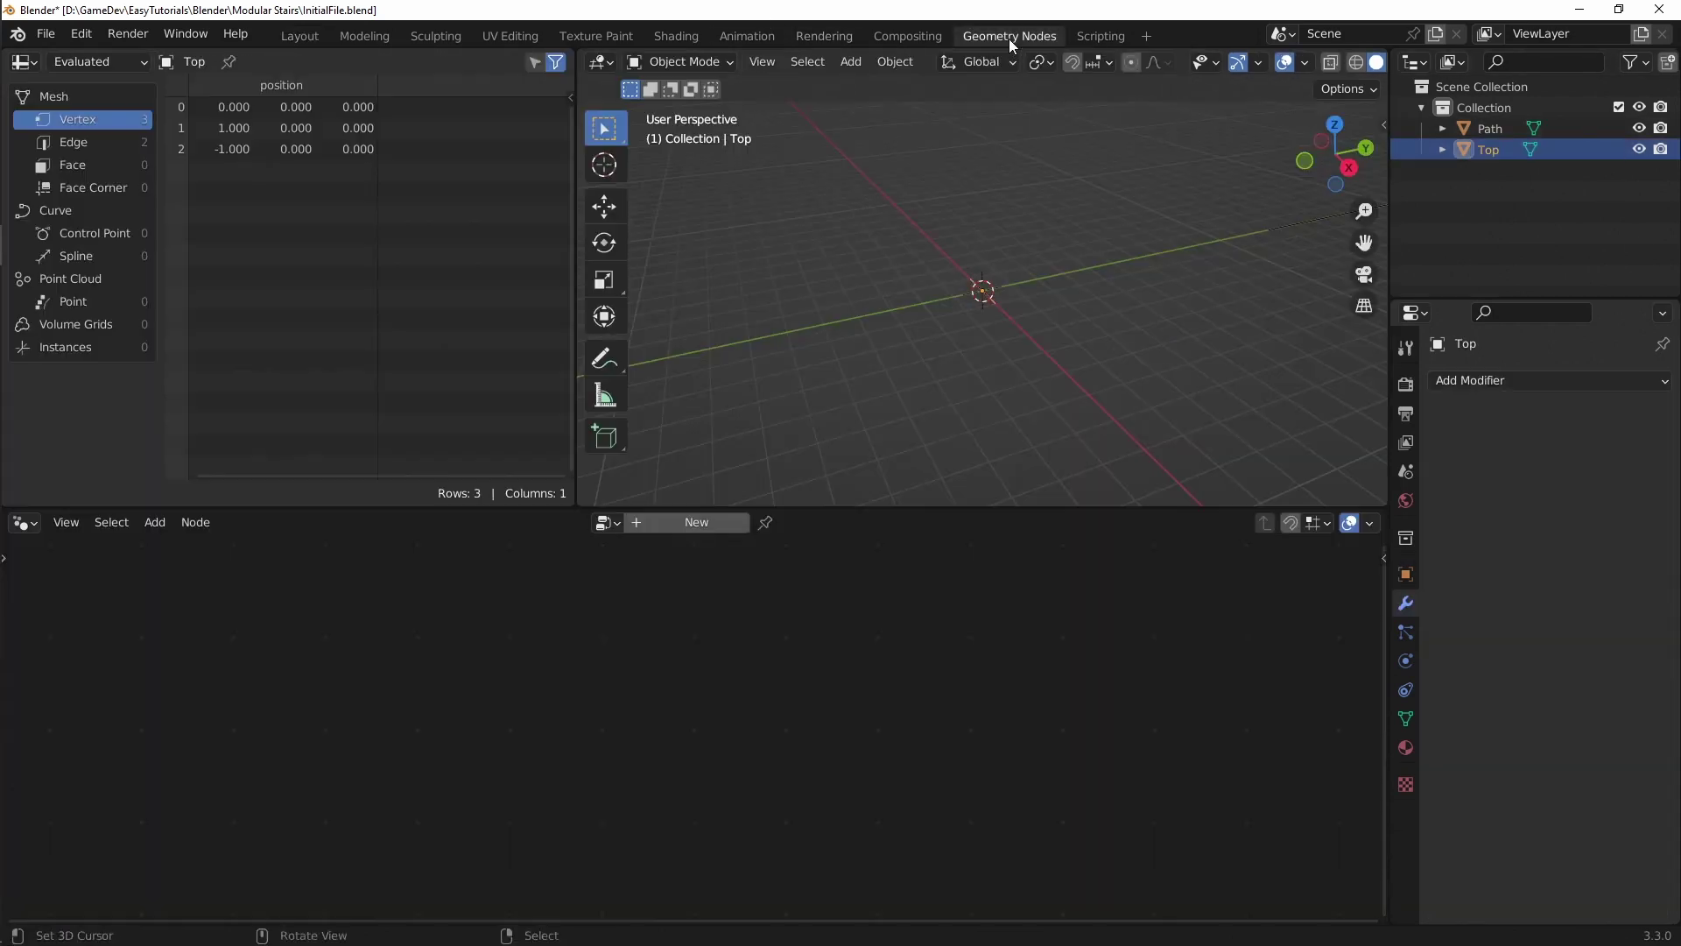
{"action": "left_click", "coordinate": [1068, 282]}
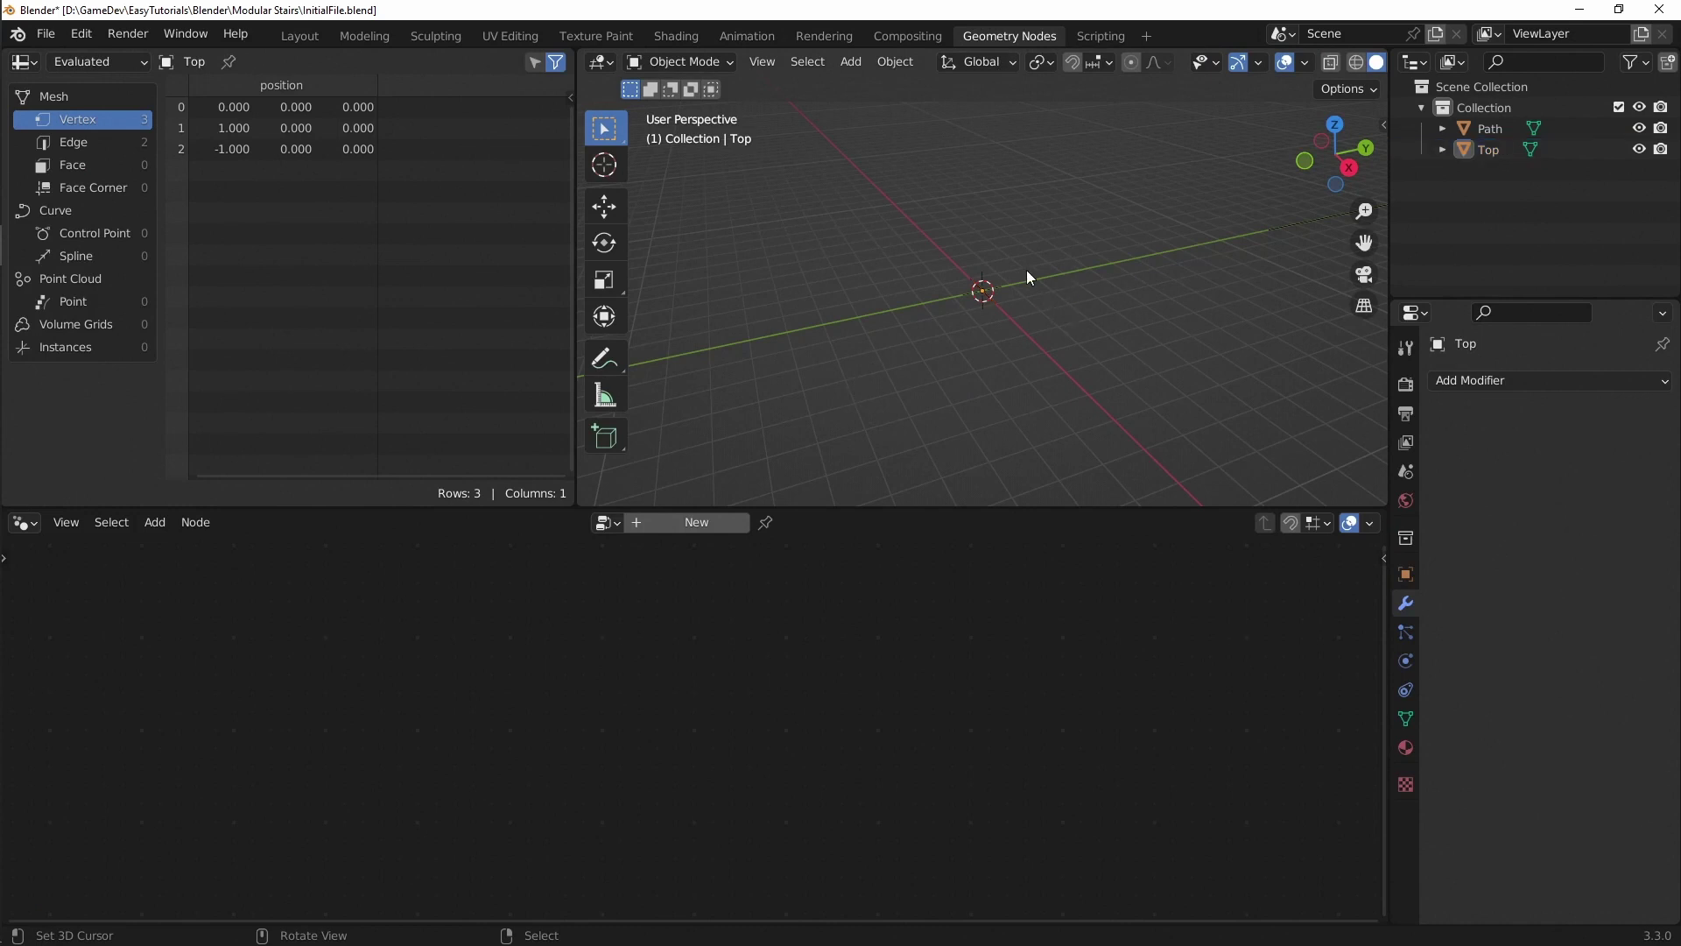
{"action": "middle_click_drag", "start_coordinate": [1021, 292], "coordinate": [1352, 175]}
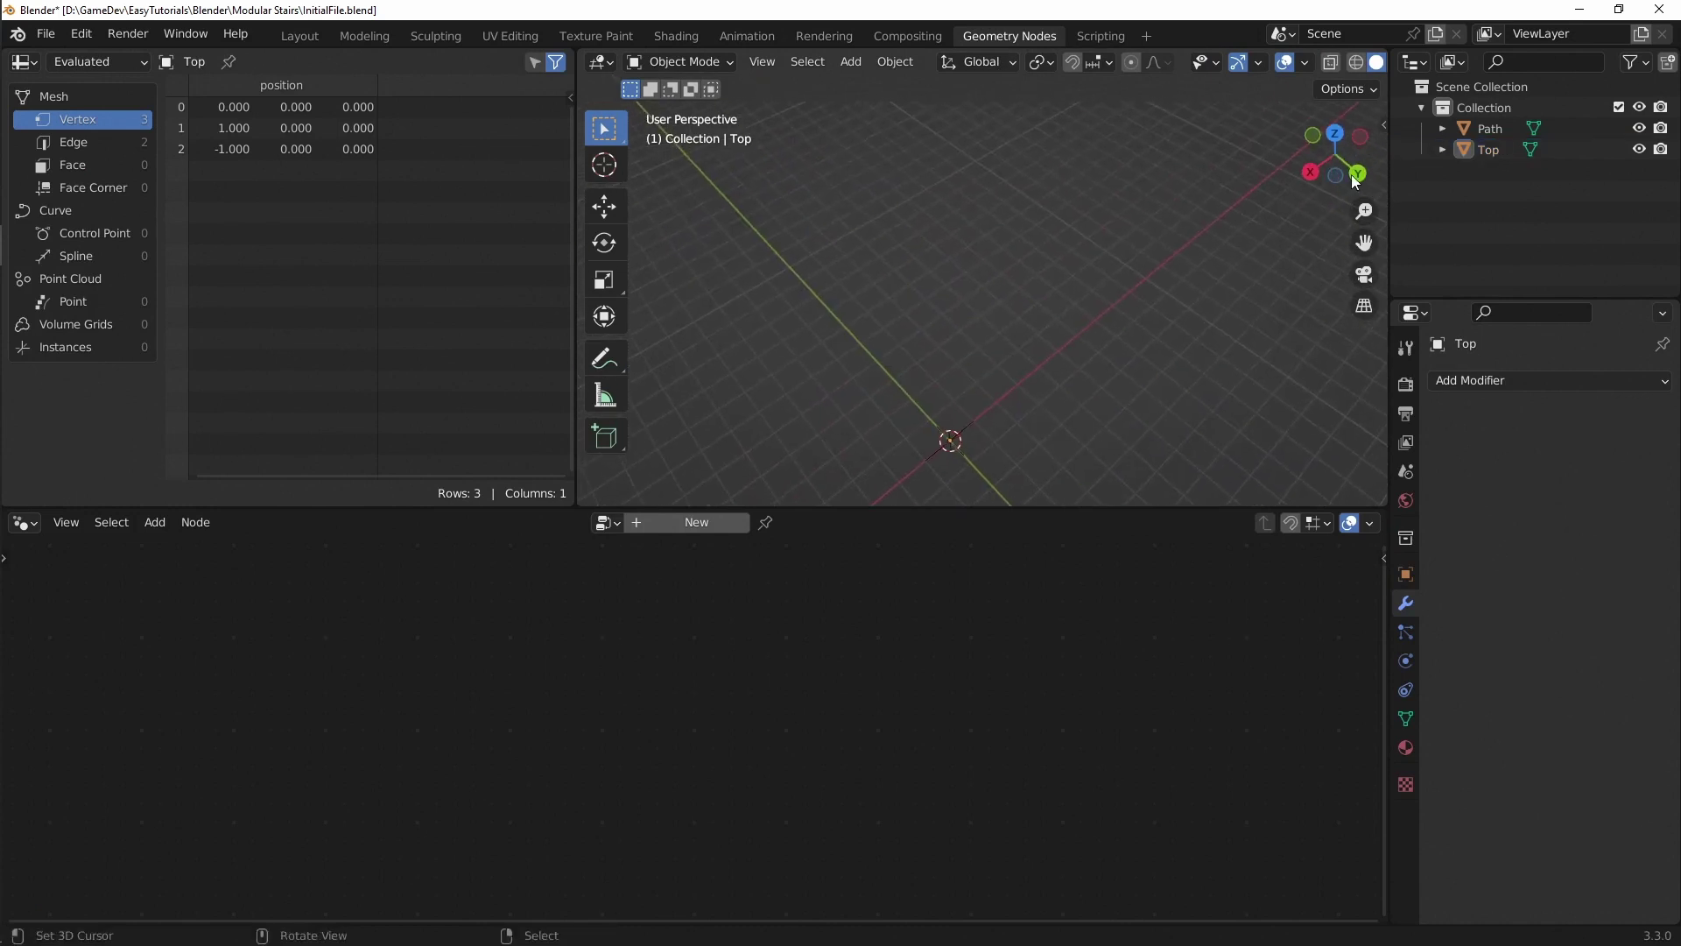
{"action": "left_click", "coordinate": [1487, 132]}
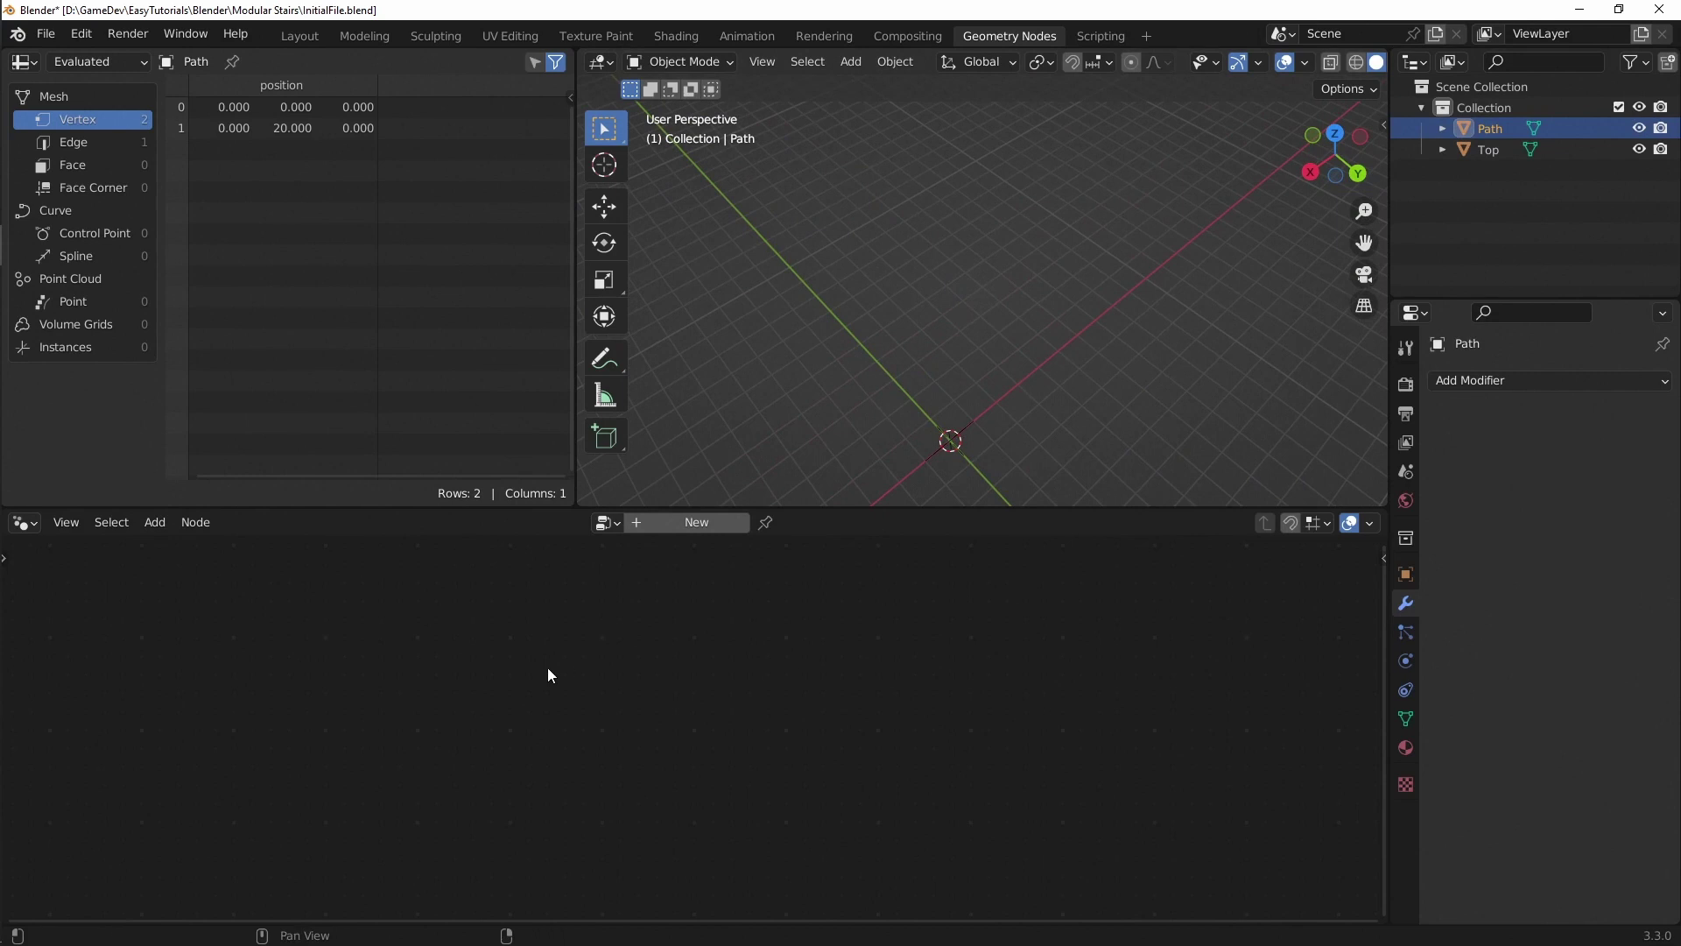
{"action": "left_click", "coordinate": [660, 525]}
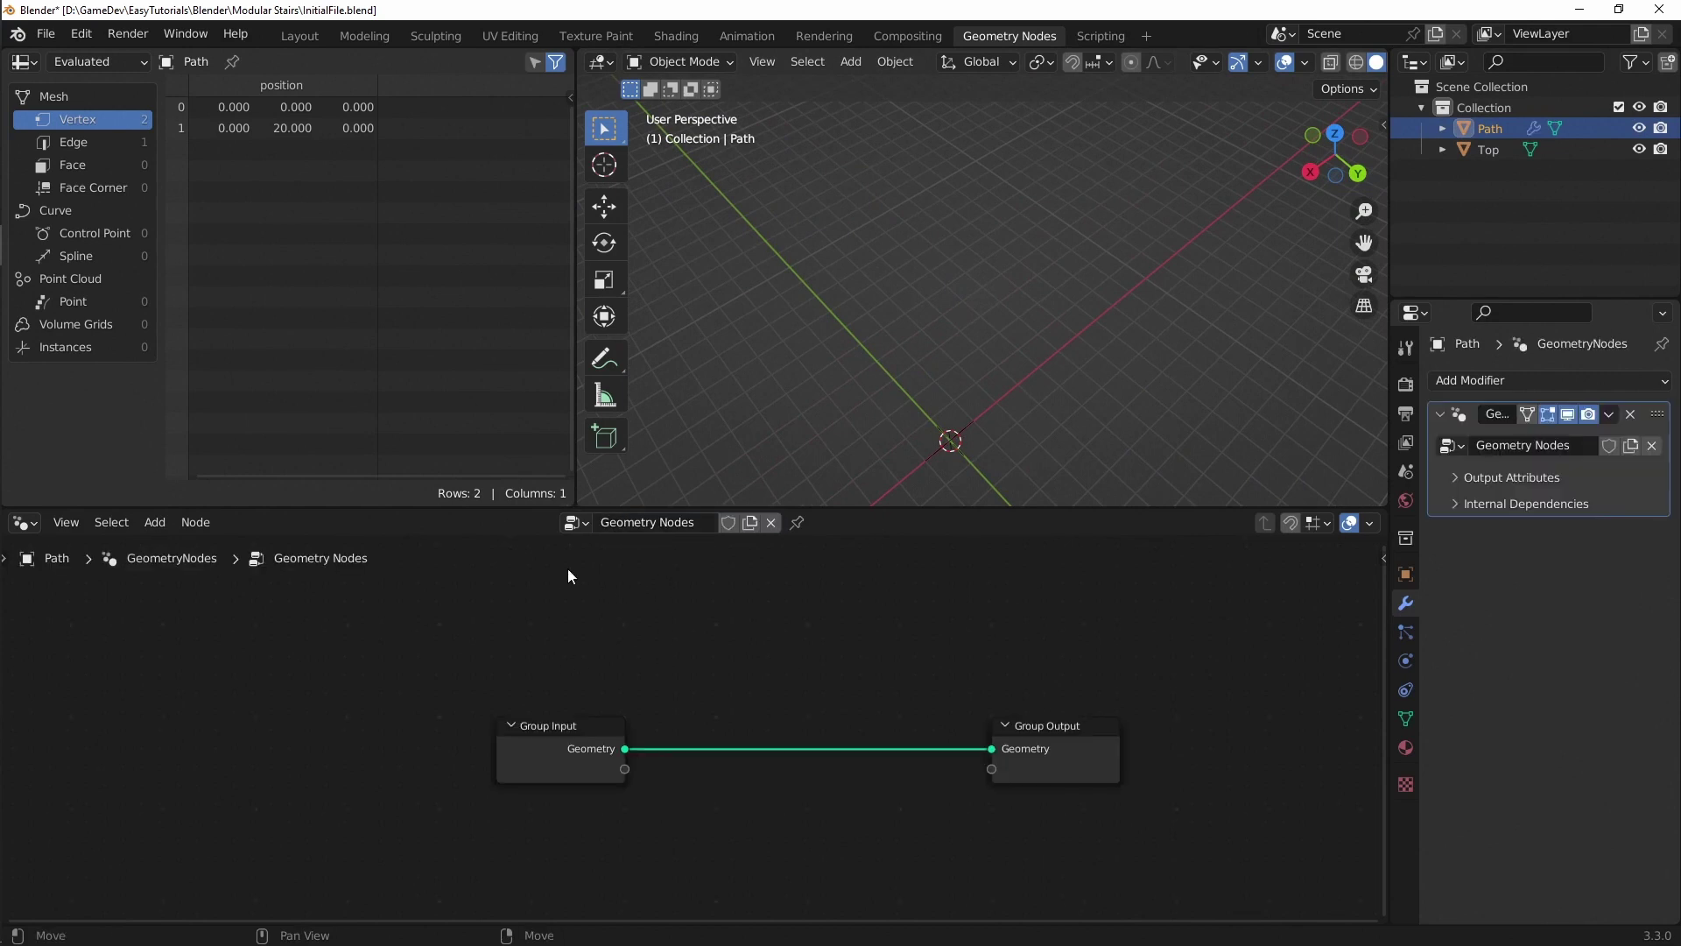
Step: Move Group Input away from Group Output and insert a Mesh to Curve node on the link between them
{"action": "middle_click_drag", "start_coordinate": [734, 692], "coordinate": [898, 663]}
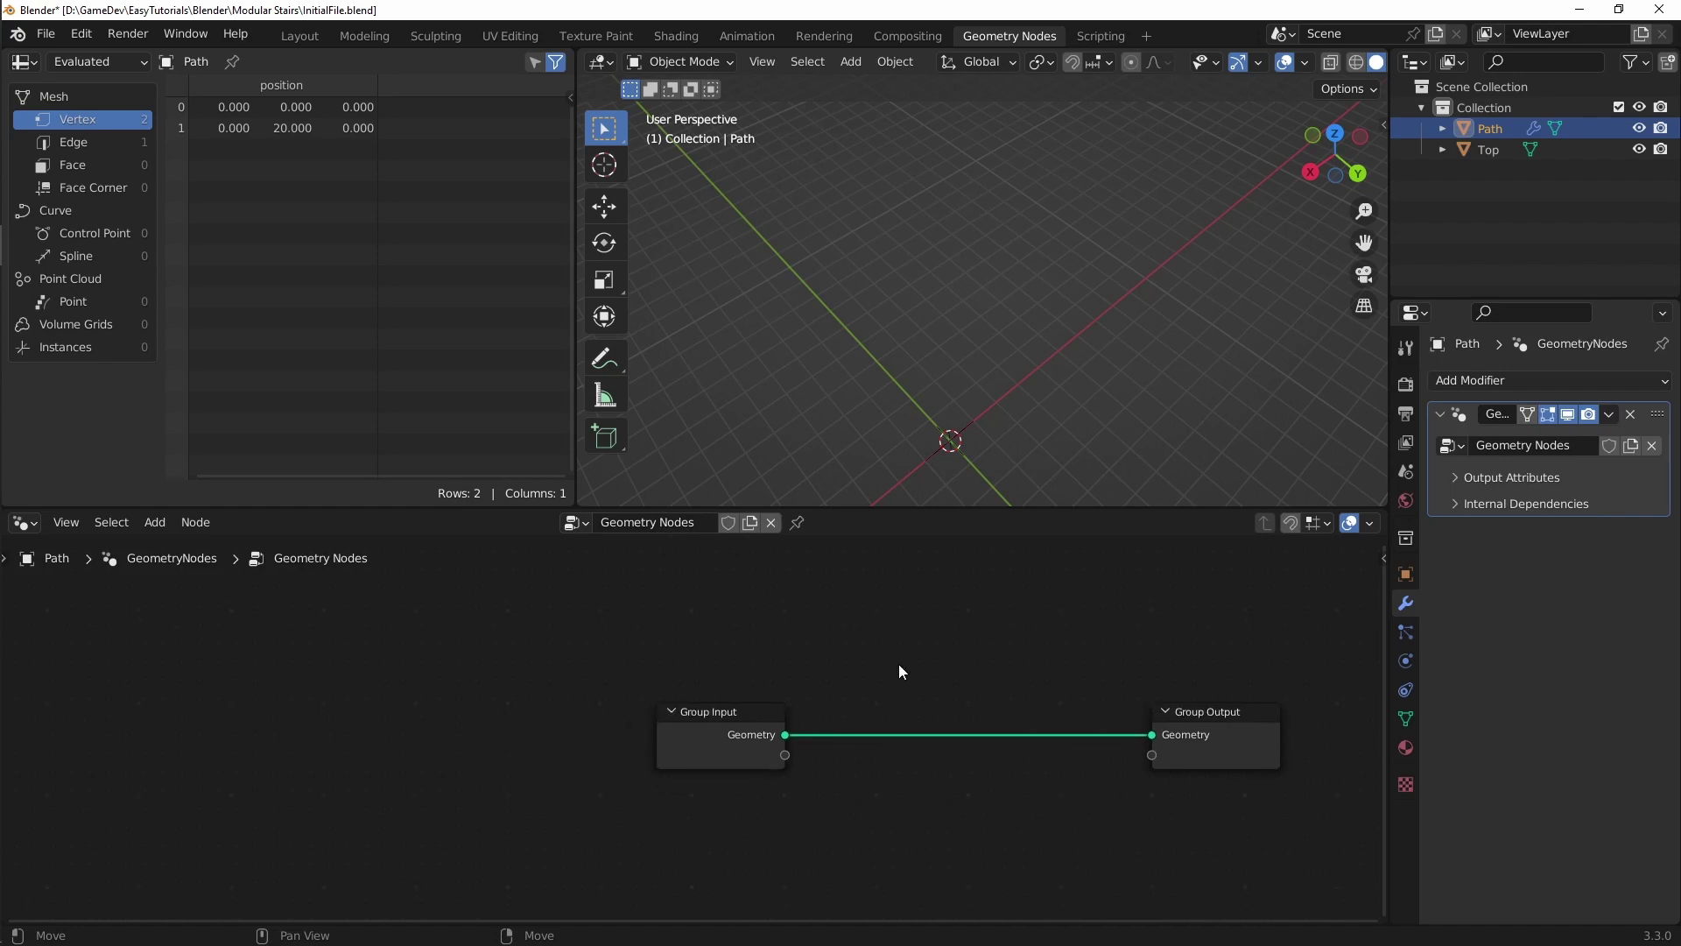
{"action": "scroll", "coordinate": [895, 644], "scroll_direction": "down", "scroll_amount": 1}
{"action": "left_click_drag", "start_coordinate": [488, 696], "coordinate": [378, 650]}
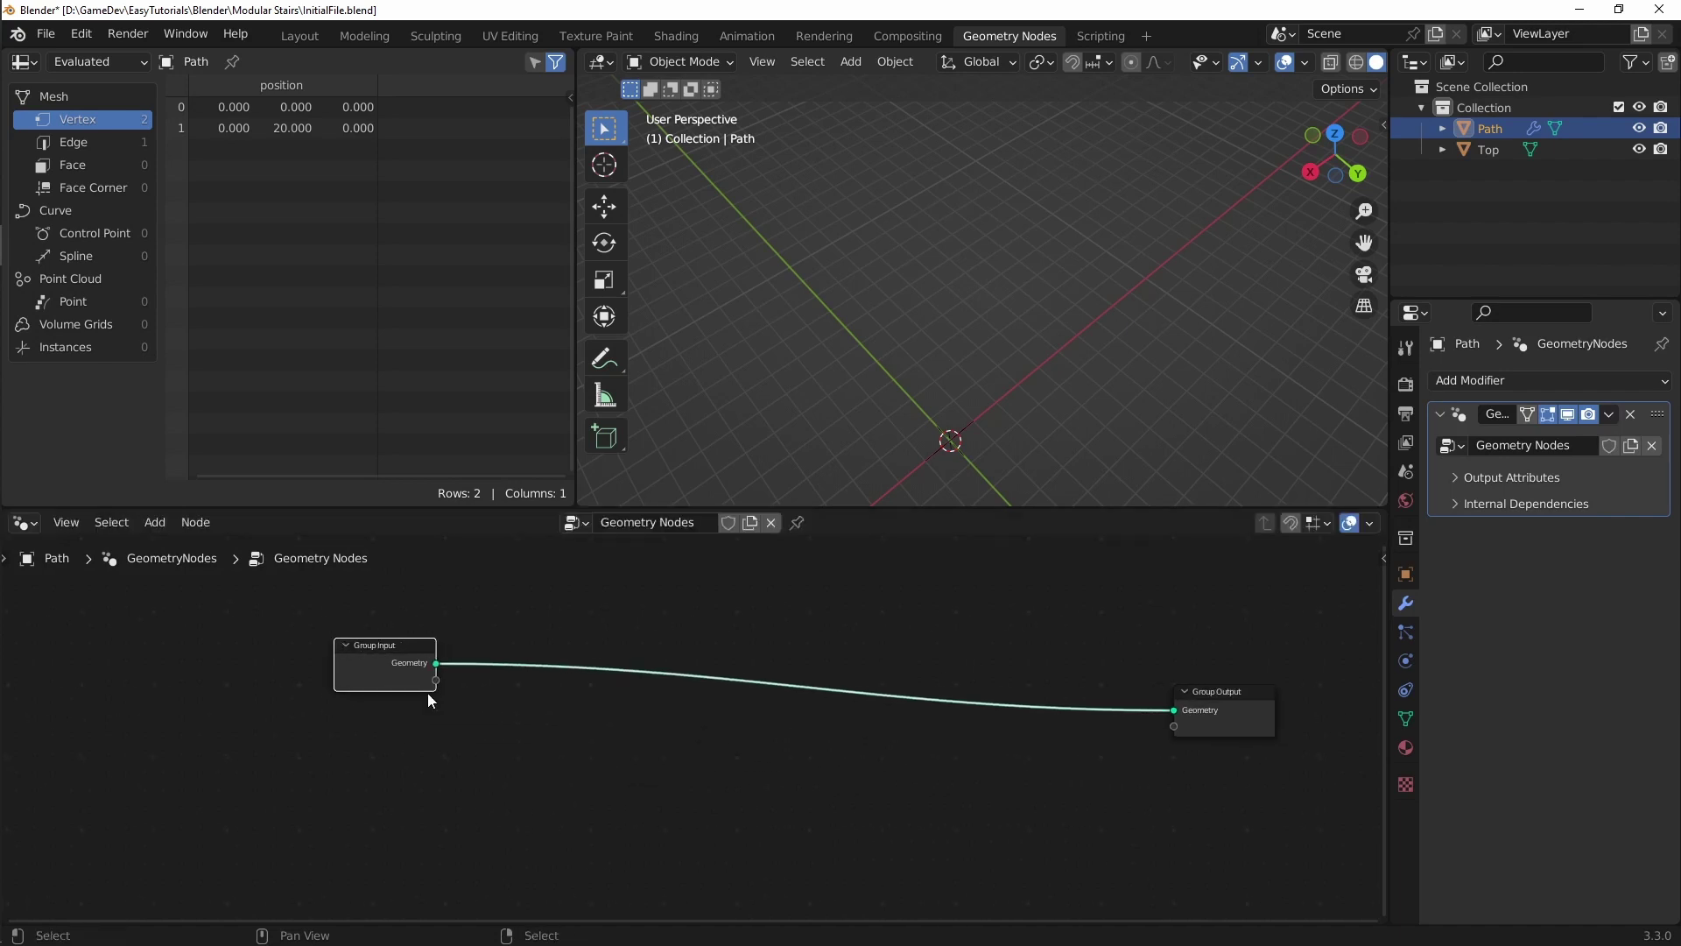
{"action": "middle_click_drag", "start_coordinate": [584, 652], "coordinate": [729, 670], "text": "shift"}
{"action": "scroll", "coordinate": [508, 669], "scroll_direction": "up", "scroll_amount": 1}
{"action": "key", "text": "shift+a"}
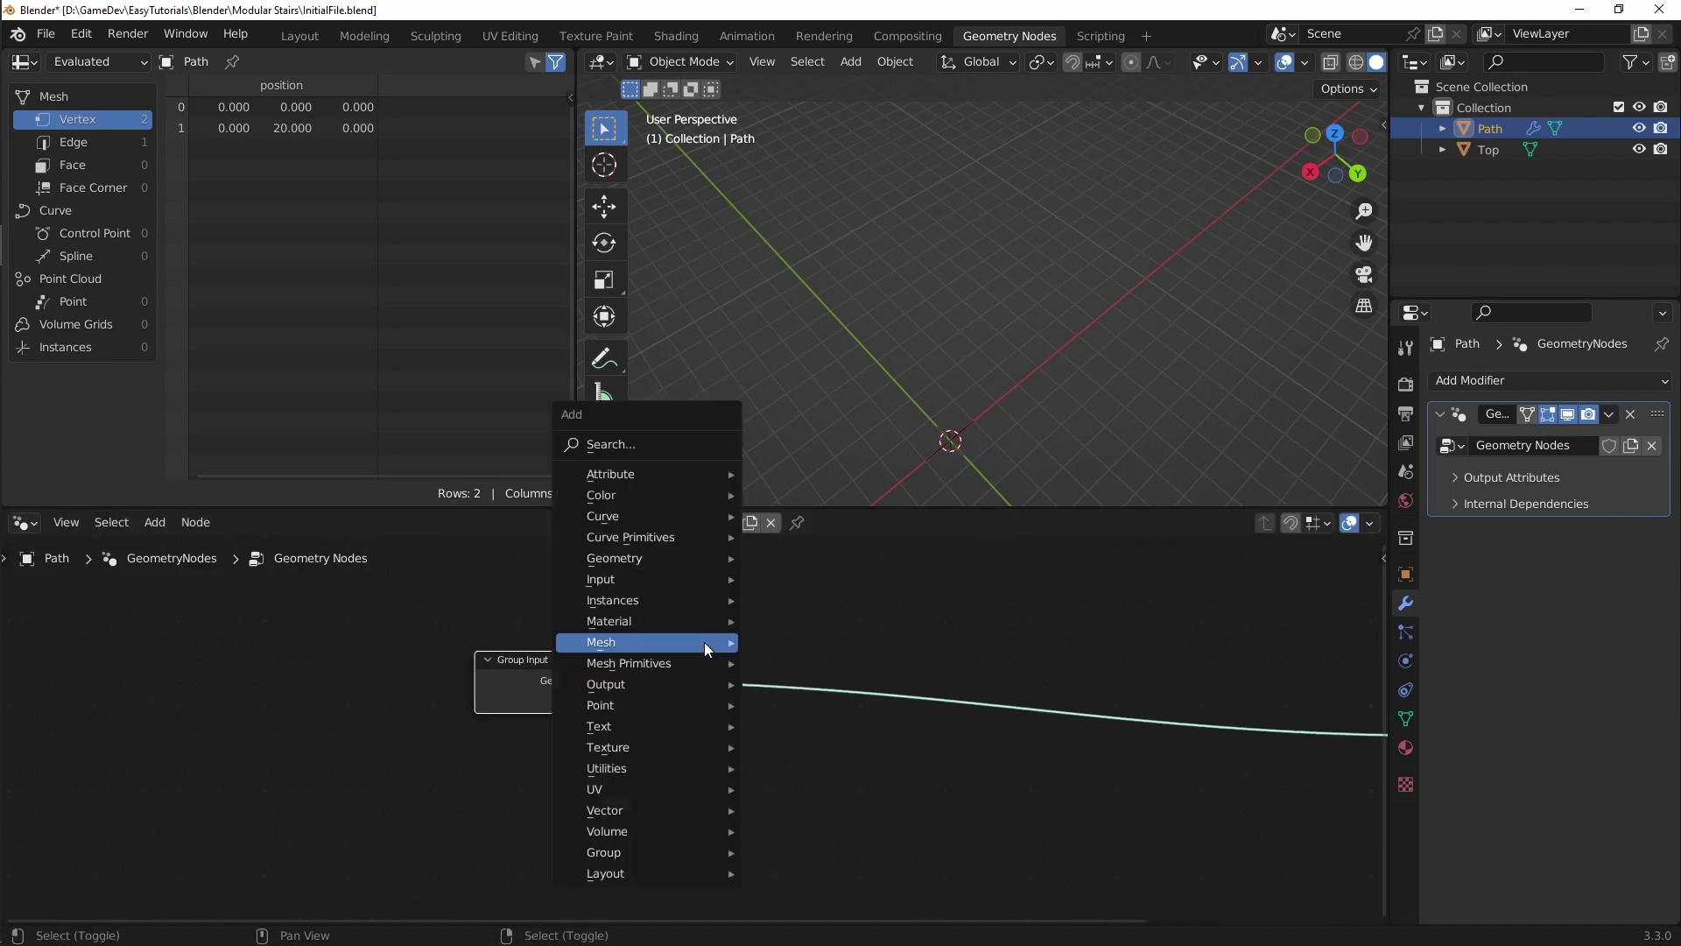
{"action": "left_click", "coordinate": [670, 450]}
{"action": "type", "text": "to"}
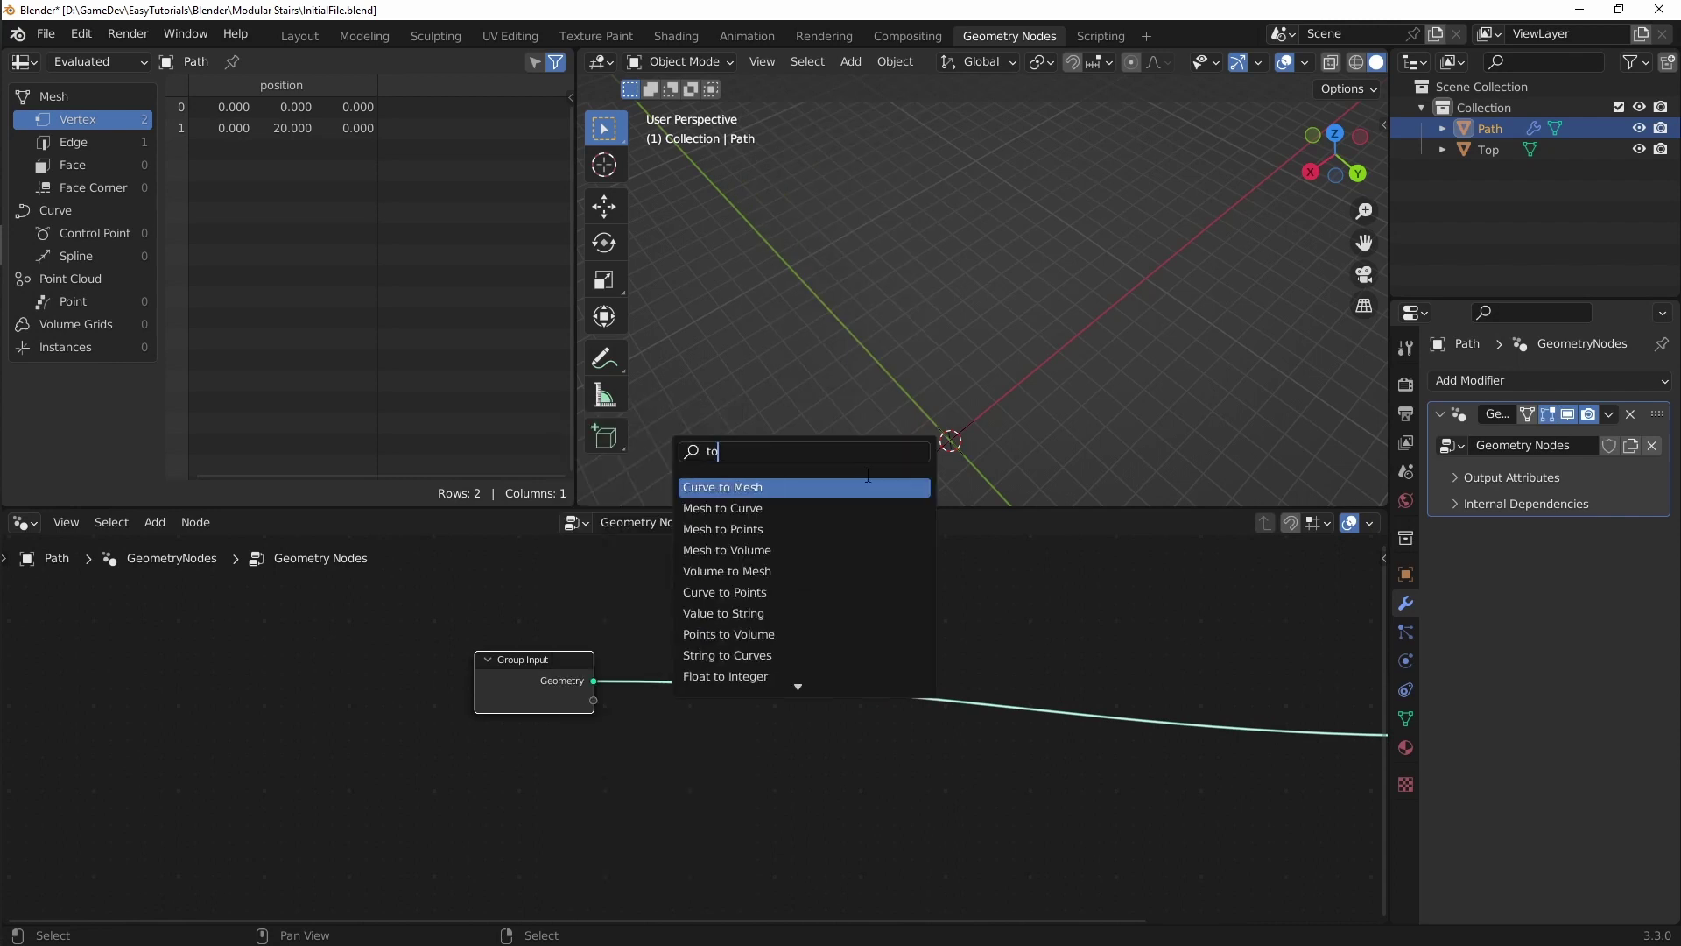
{"action": "type", "text": " cur"}
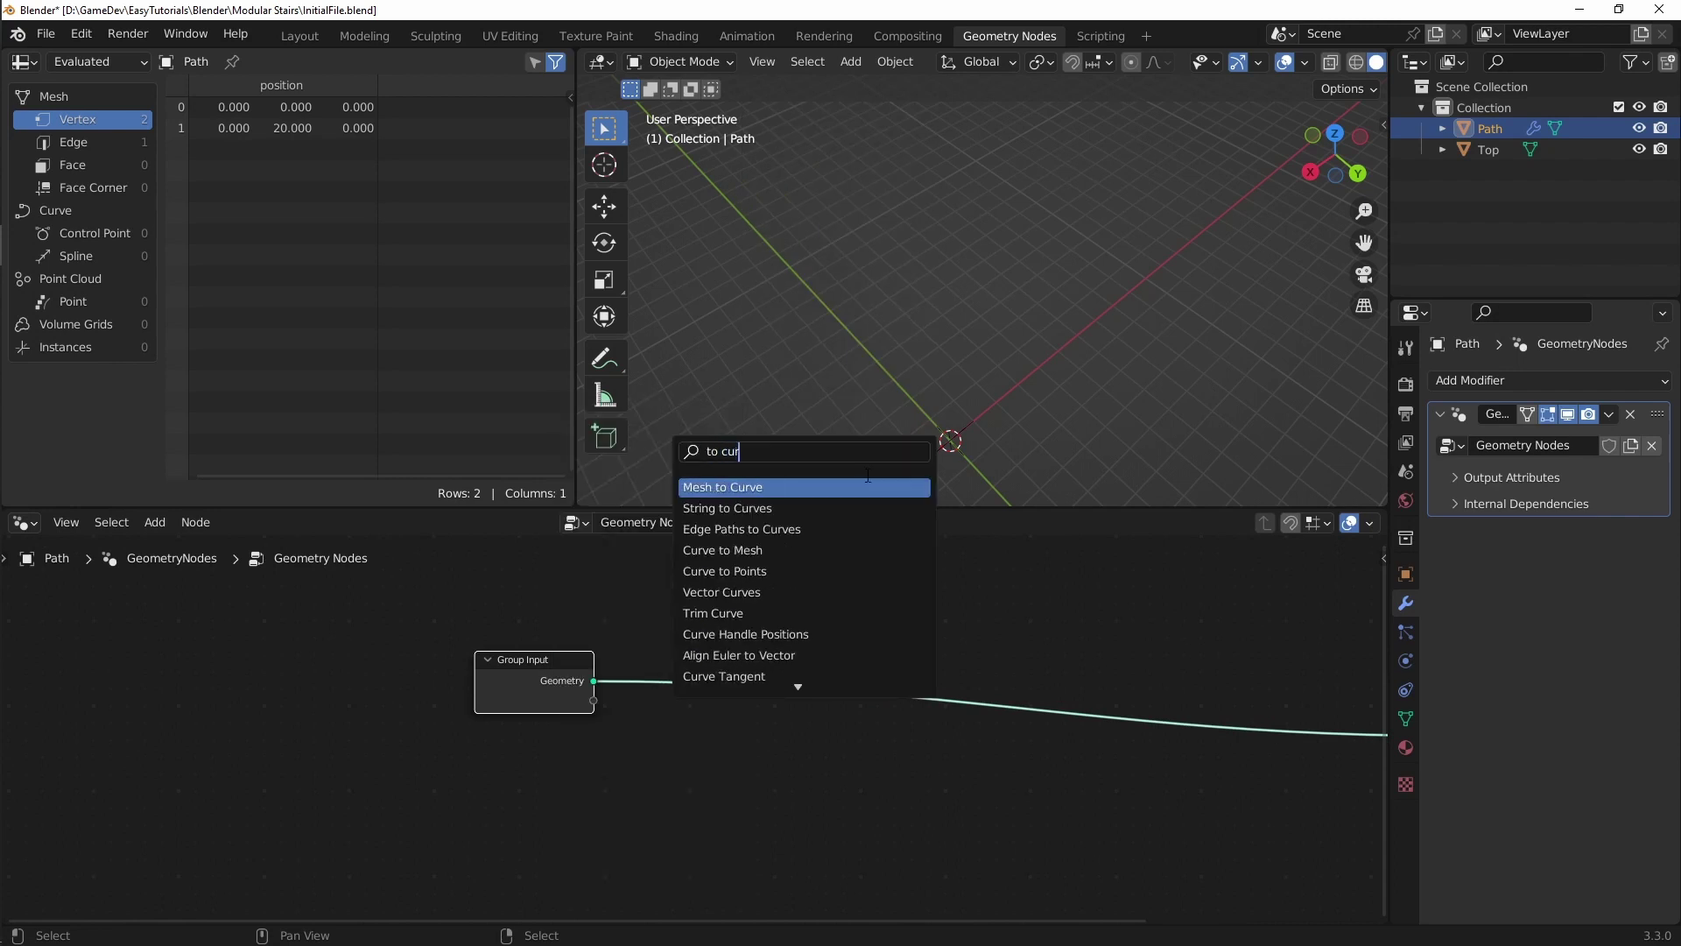
{"action": "left_click", "coordinate": [792, 483]}
{"action": "left_click", "coordinate": [755, 685]}
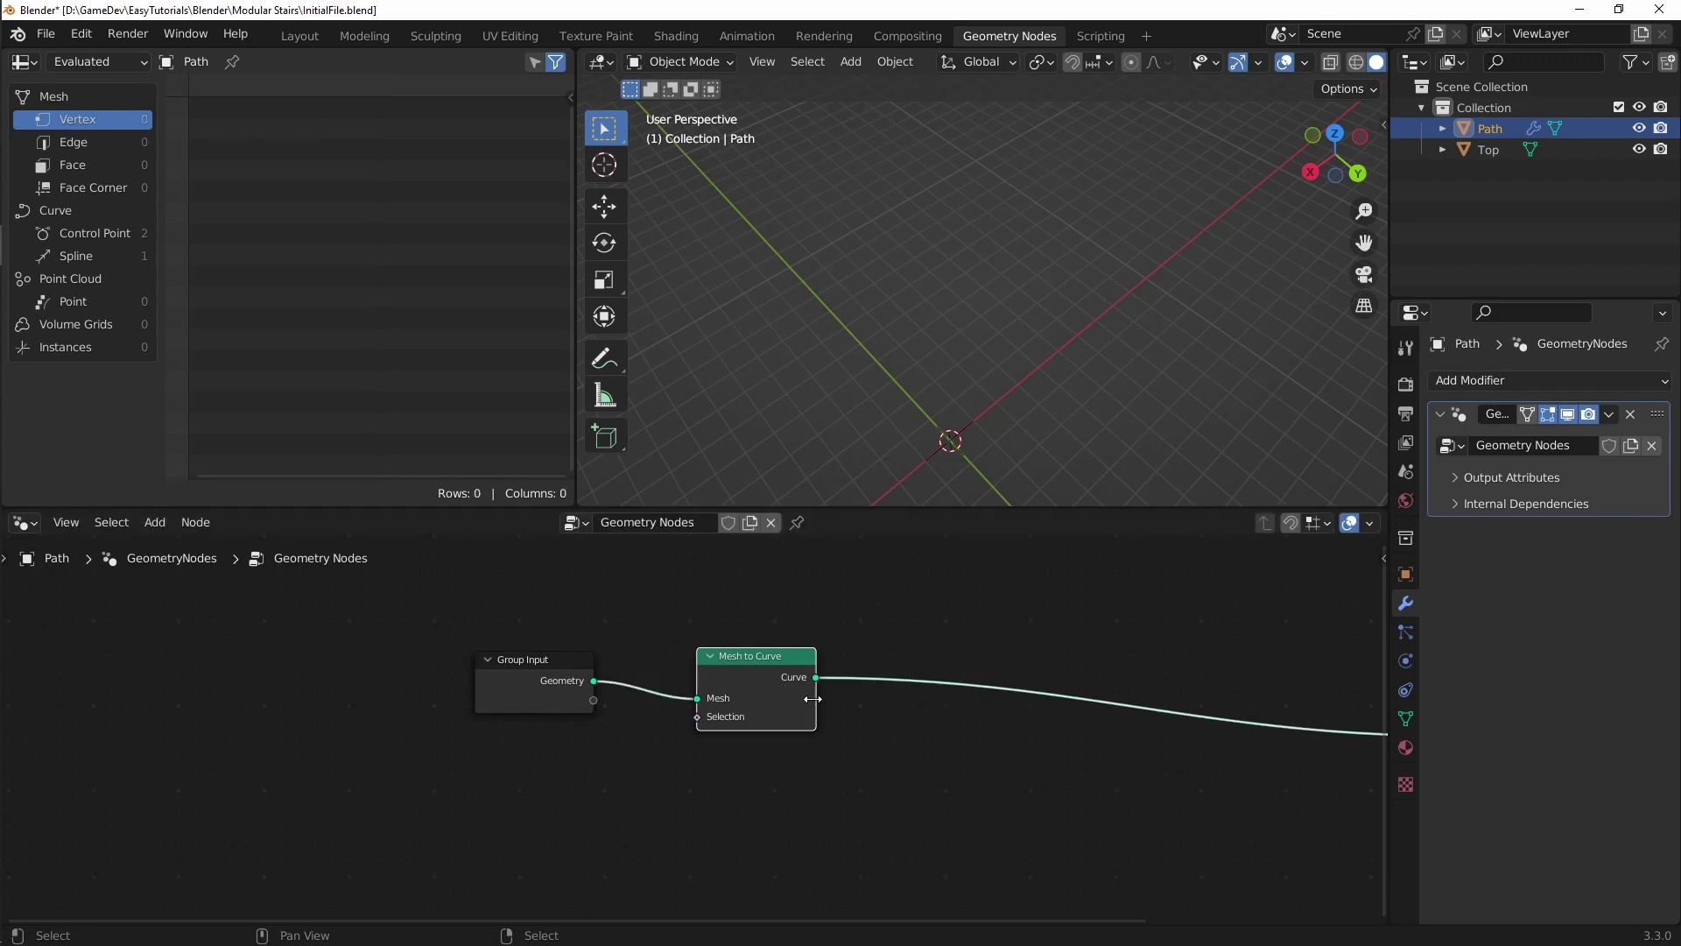
Step: Insert a Curve to Mesh node on the link between Mesh to Curve and Group Output
{"action": "middle_click_drag", "start_coordinate": [917, 668], "coordinate": [766, 690]}
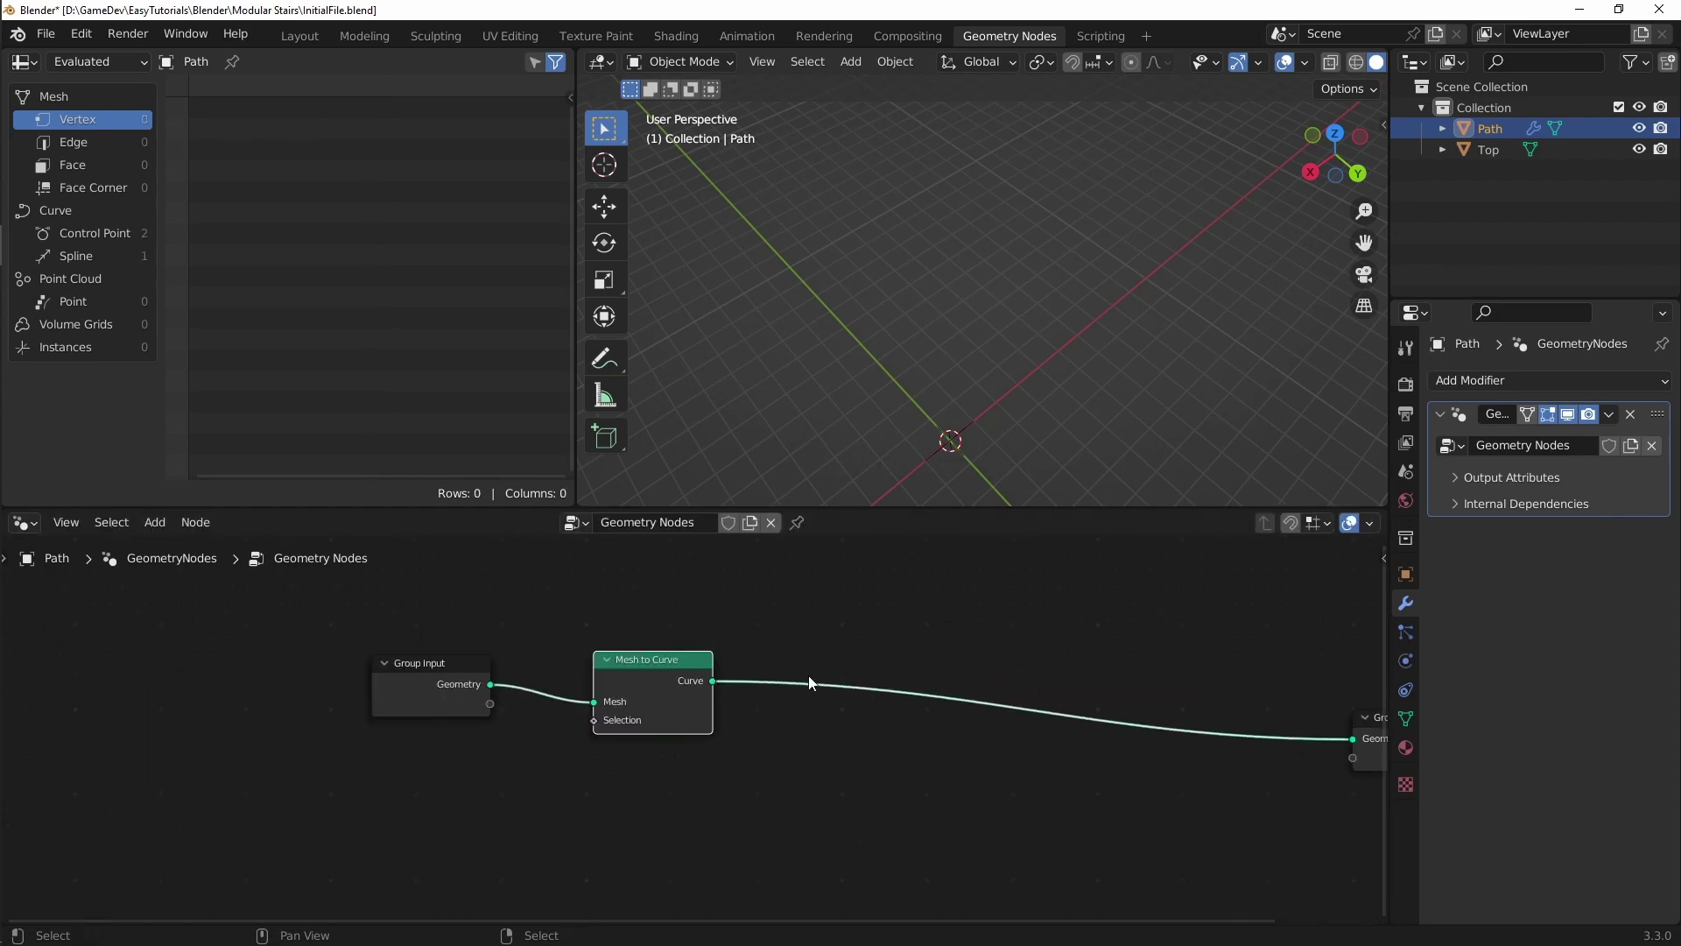
{"action": "key", "text": "shift+a"}
{"action": "left_click", "coordinate": [788, 492]}
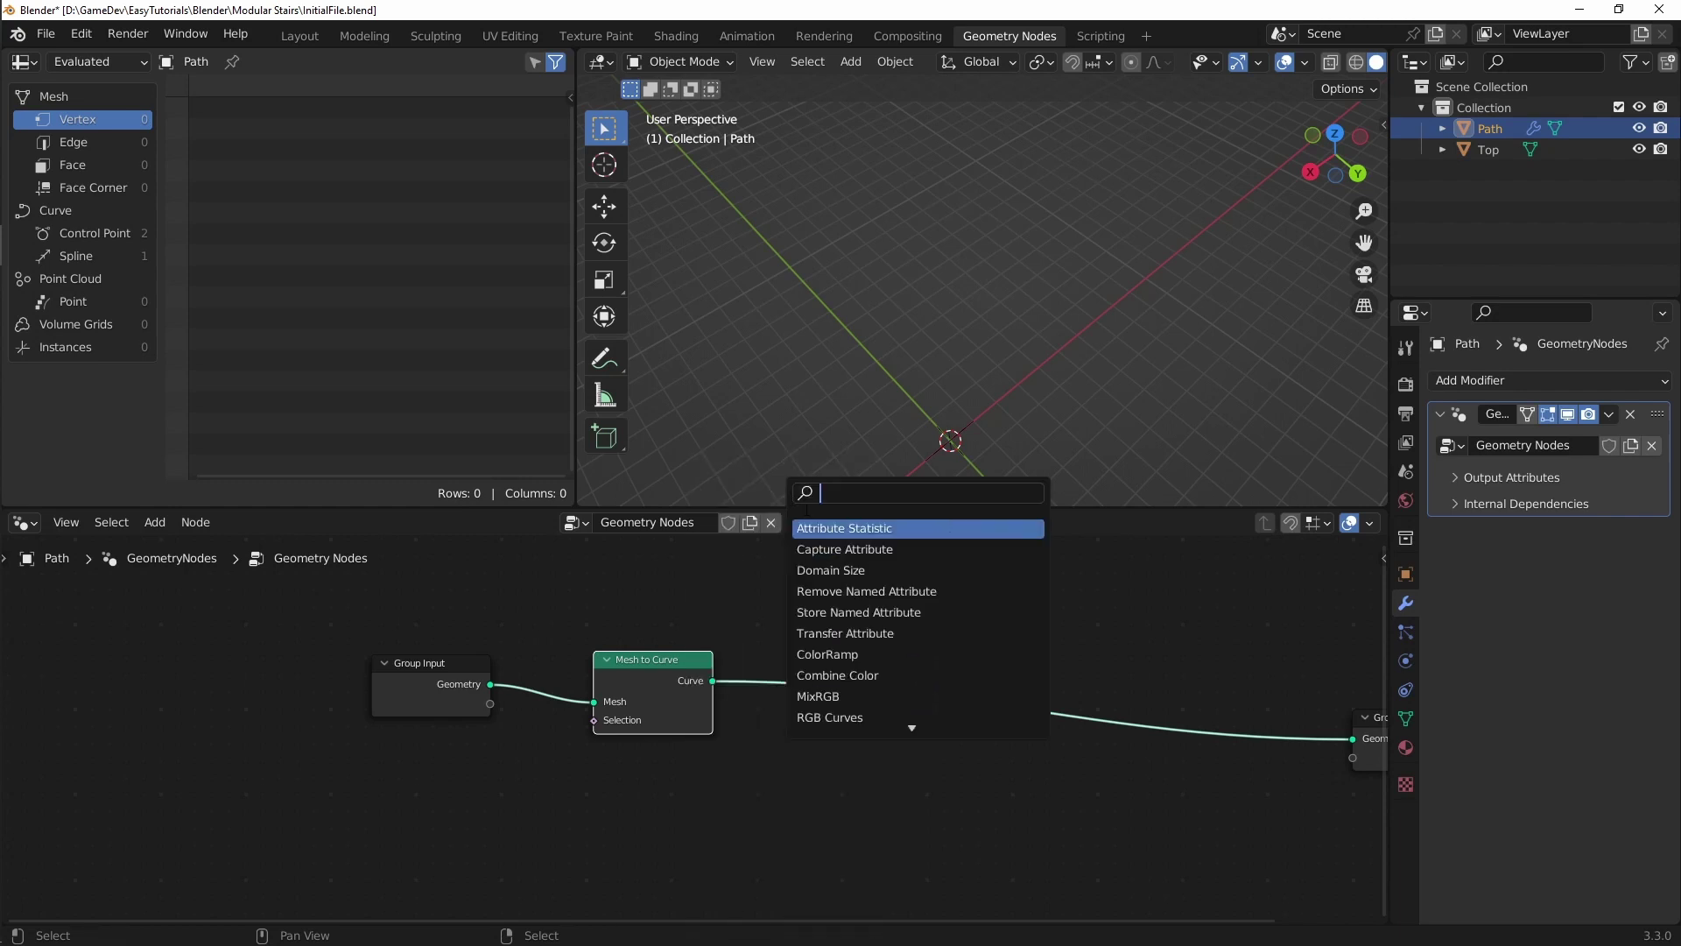
{"action": "type", "text": "cur"}
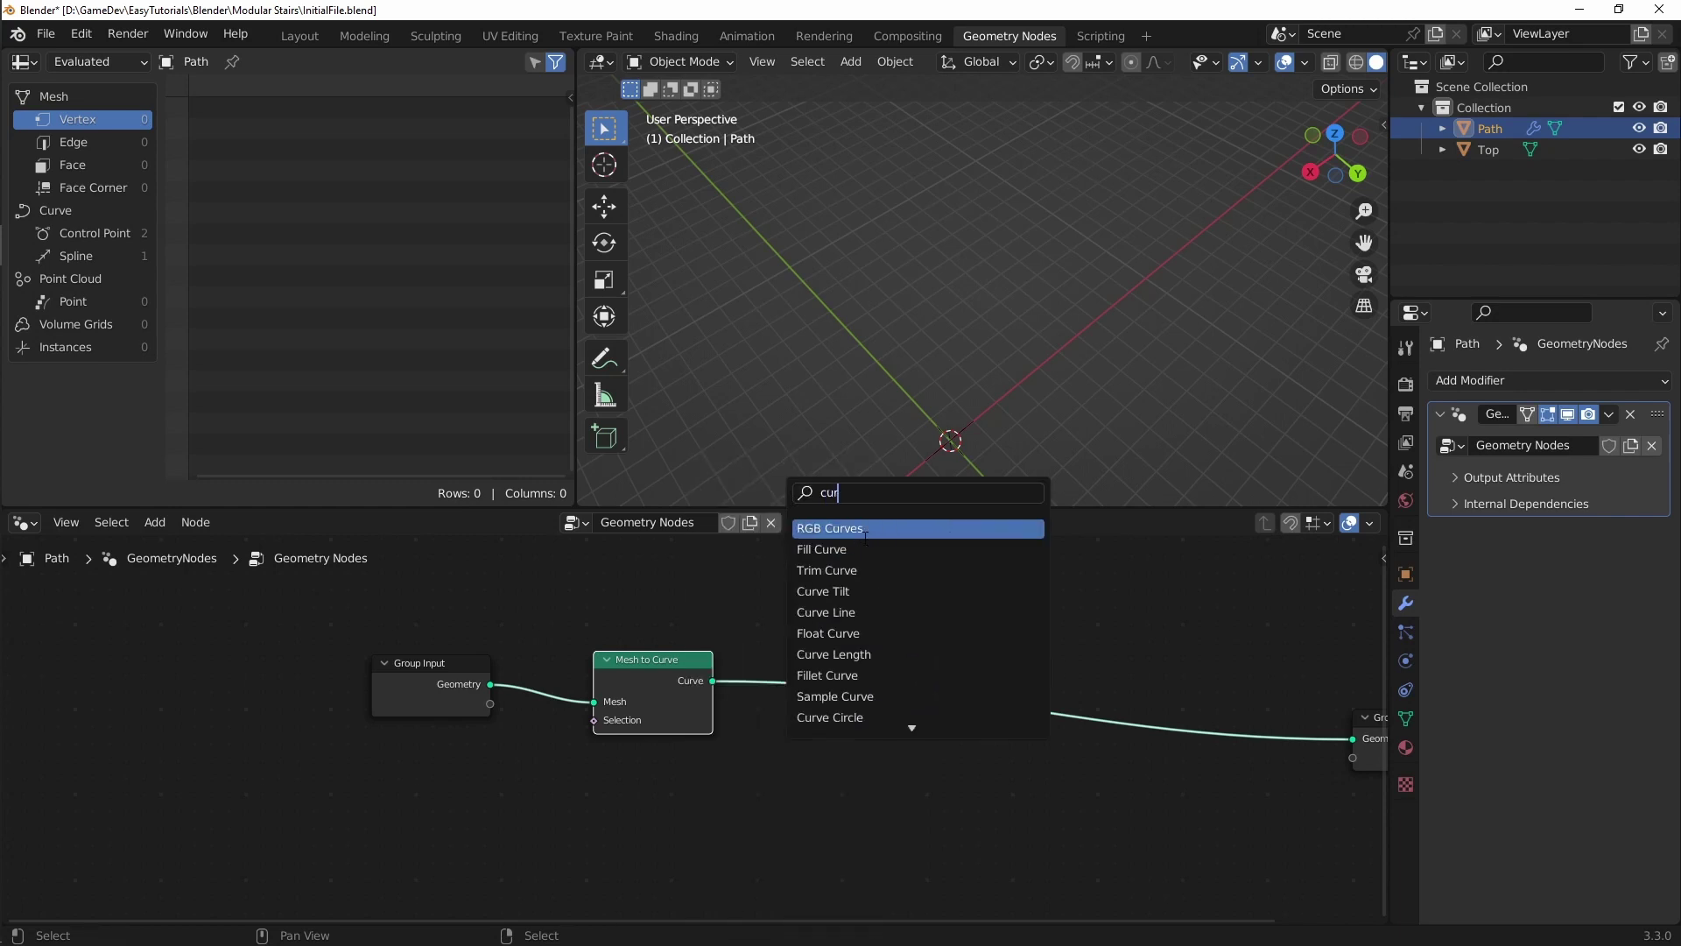
{"action": "type", "text": "ve to"}
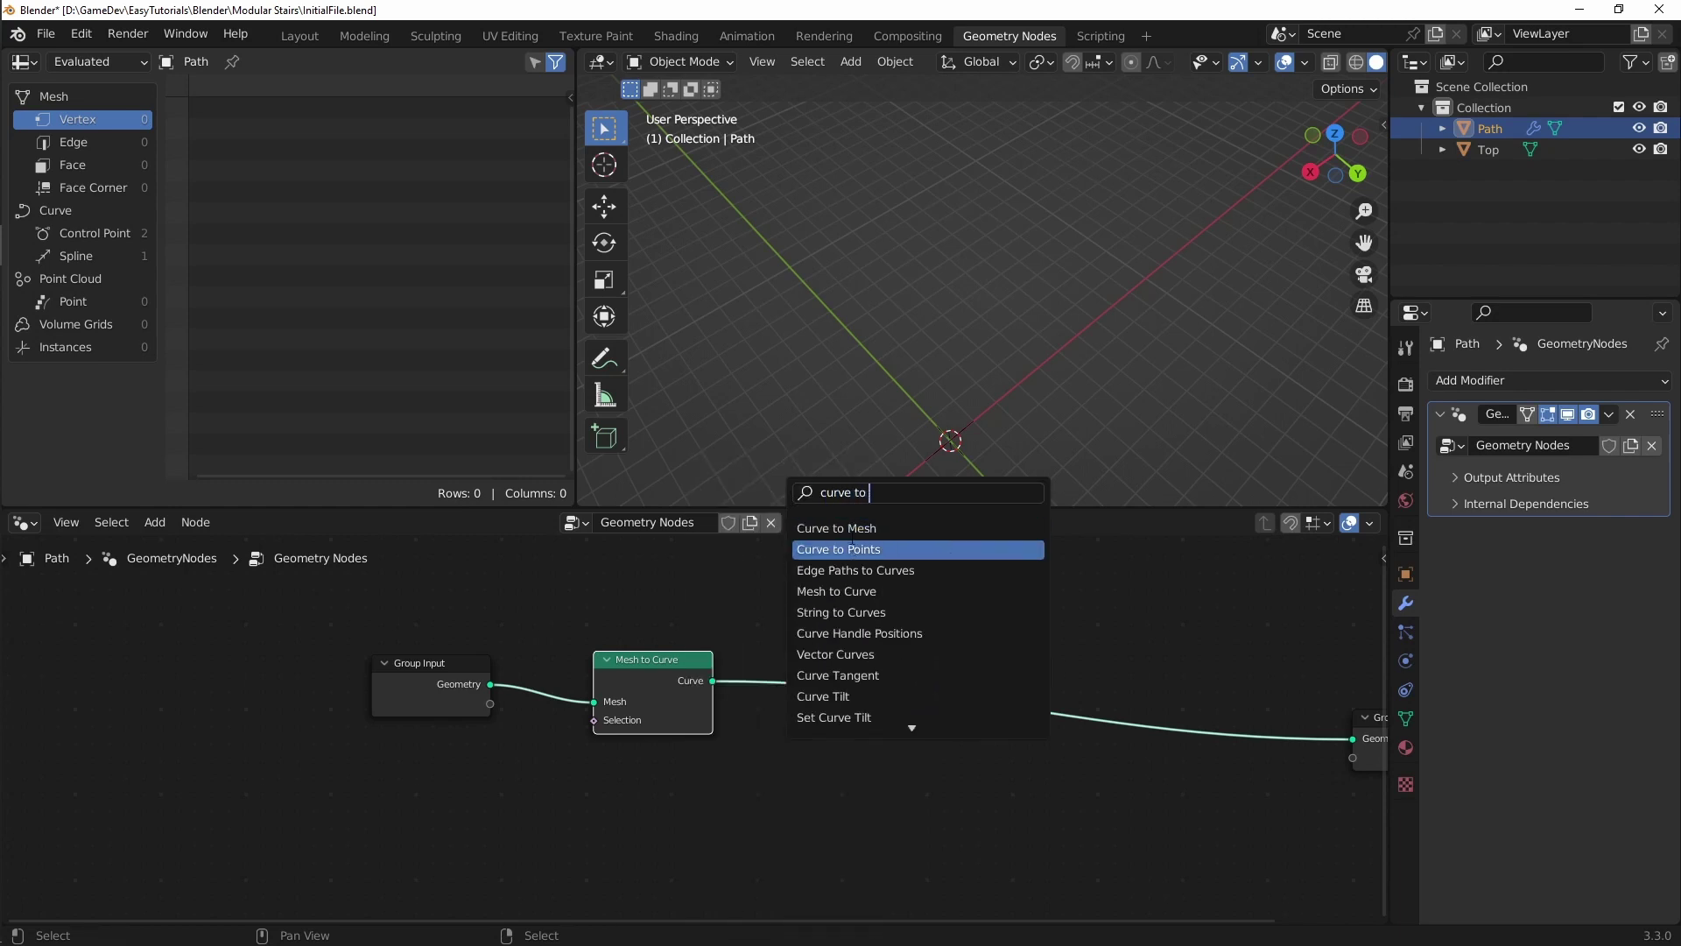
{"action": "left_click", "coordinate": [862, 528]}
{"action": "left_click", "coordinate": [884, 715]}
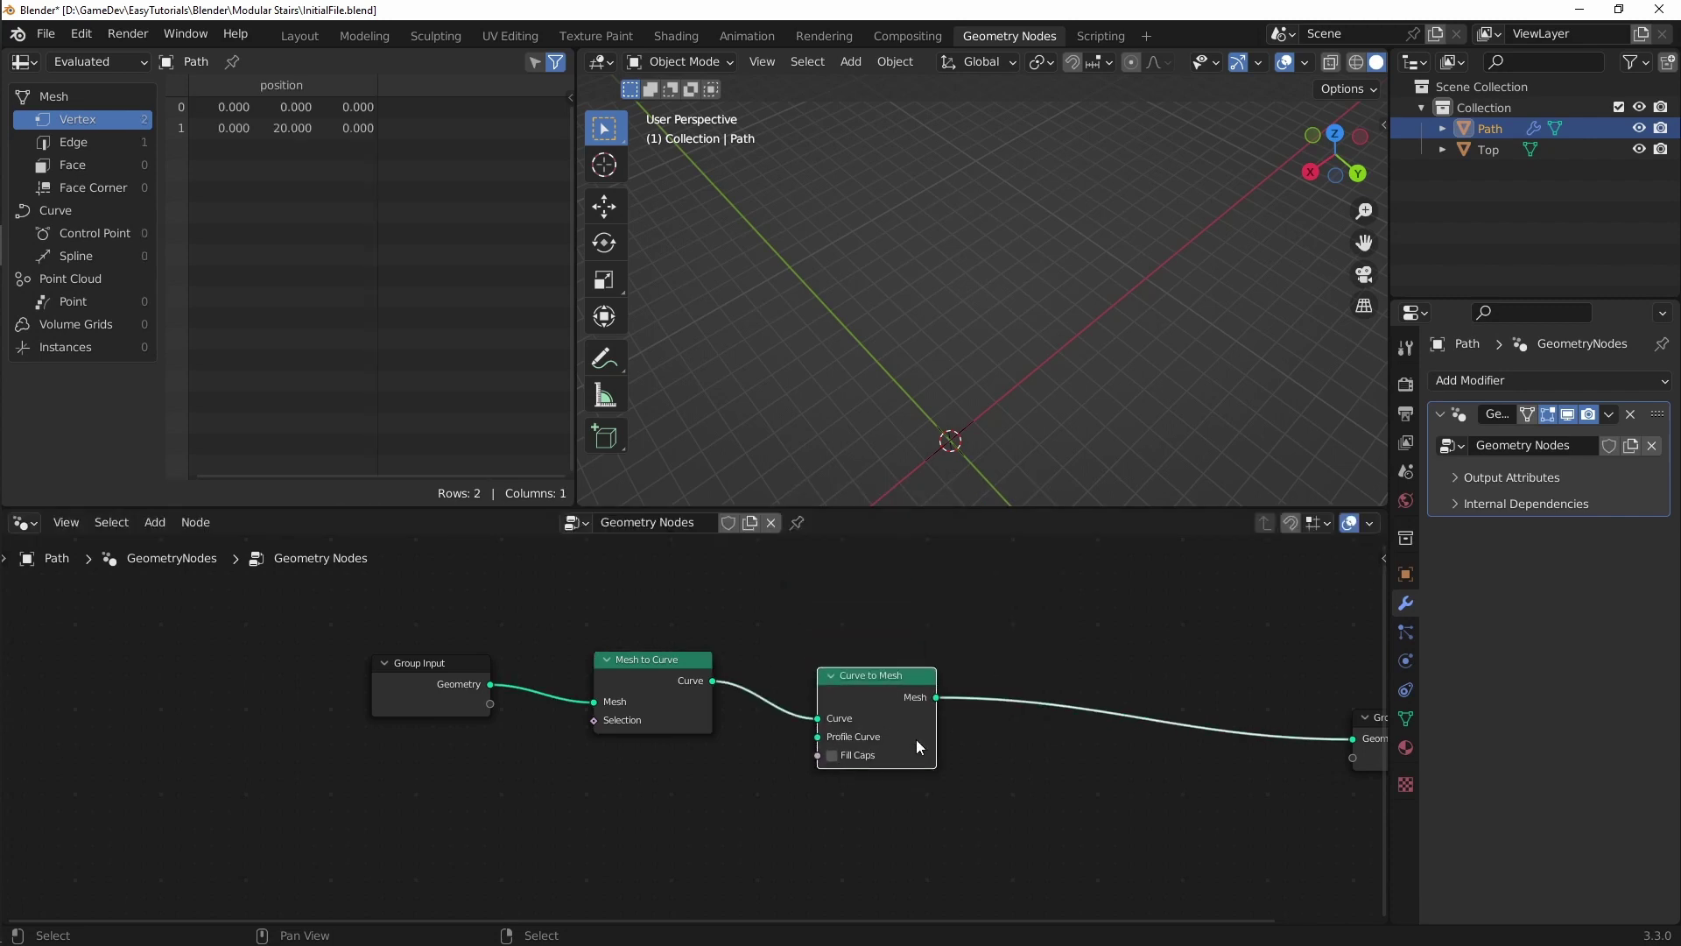
{"action": "left_click_drag", "start_coordinate": [901, 690], "coordinate": [905, 696]}
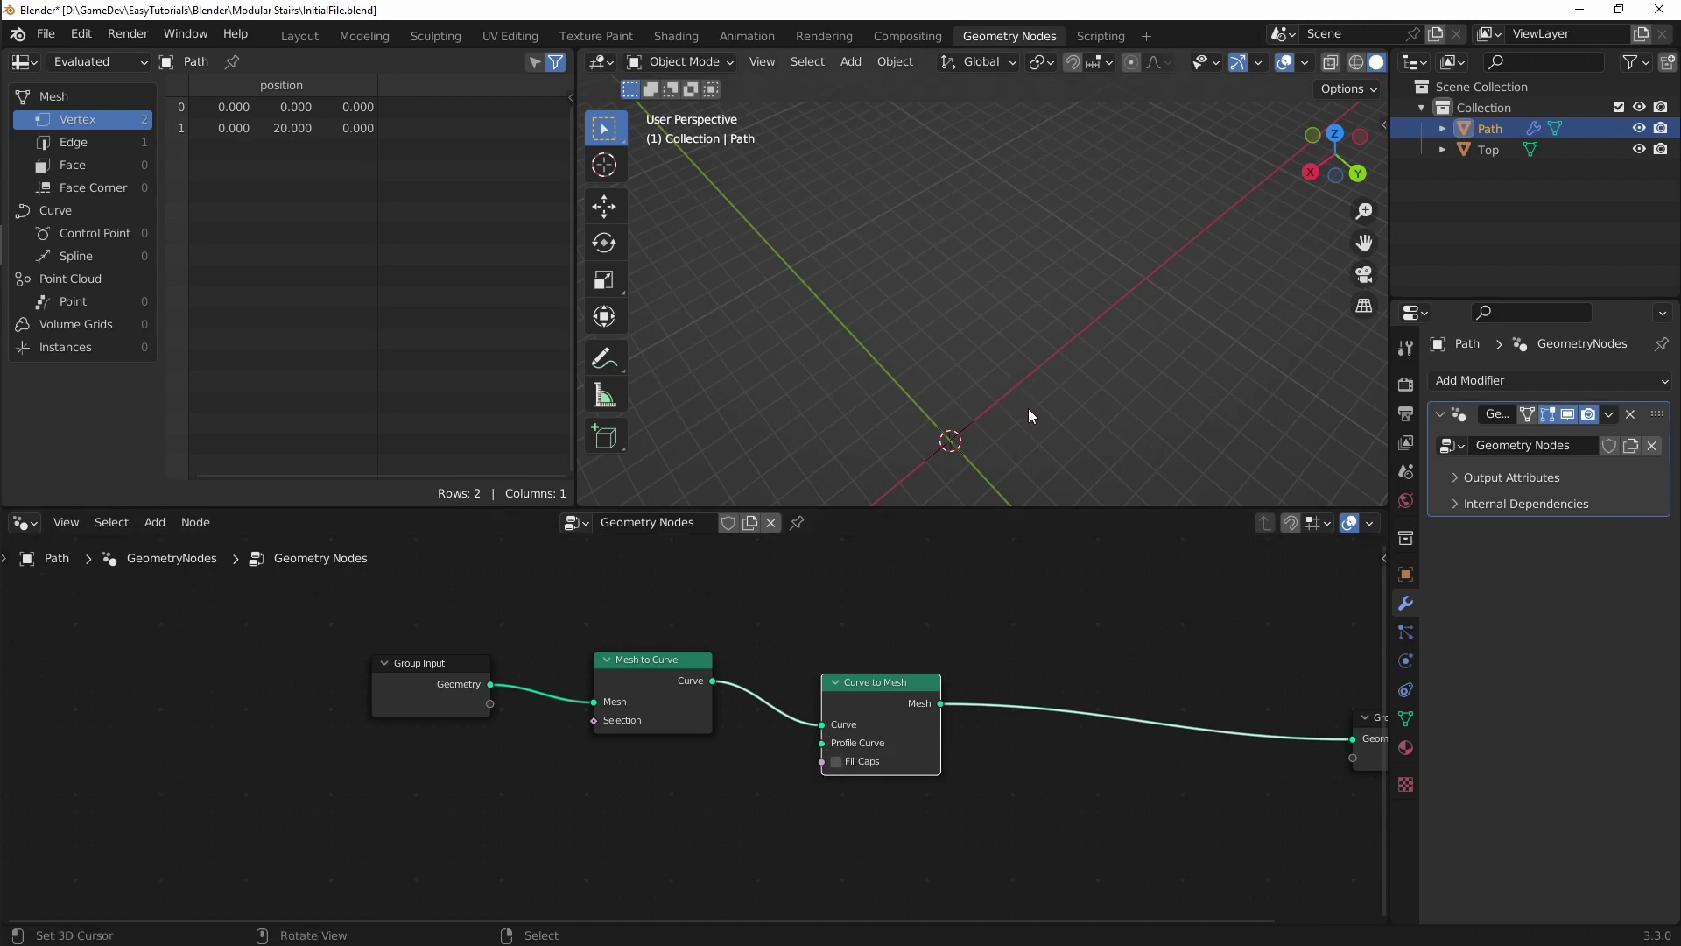
Step: Add an Object Info node below Mesh to Curve with its Geometry output feeding the Profile Curve input of Curve to Mesh
{"action": "middle_click_drag", "start_coordinate": [1028, 408], "coordinate": [1116, 392]}
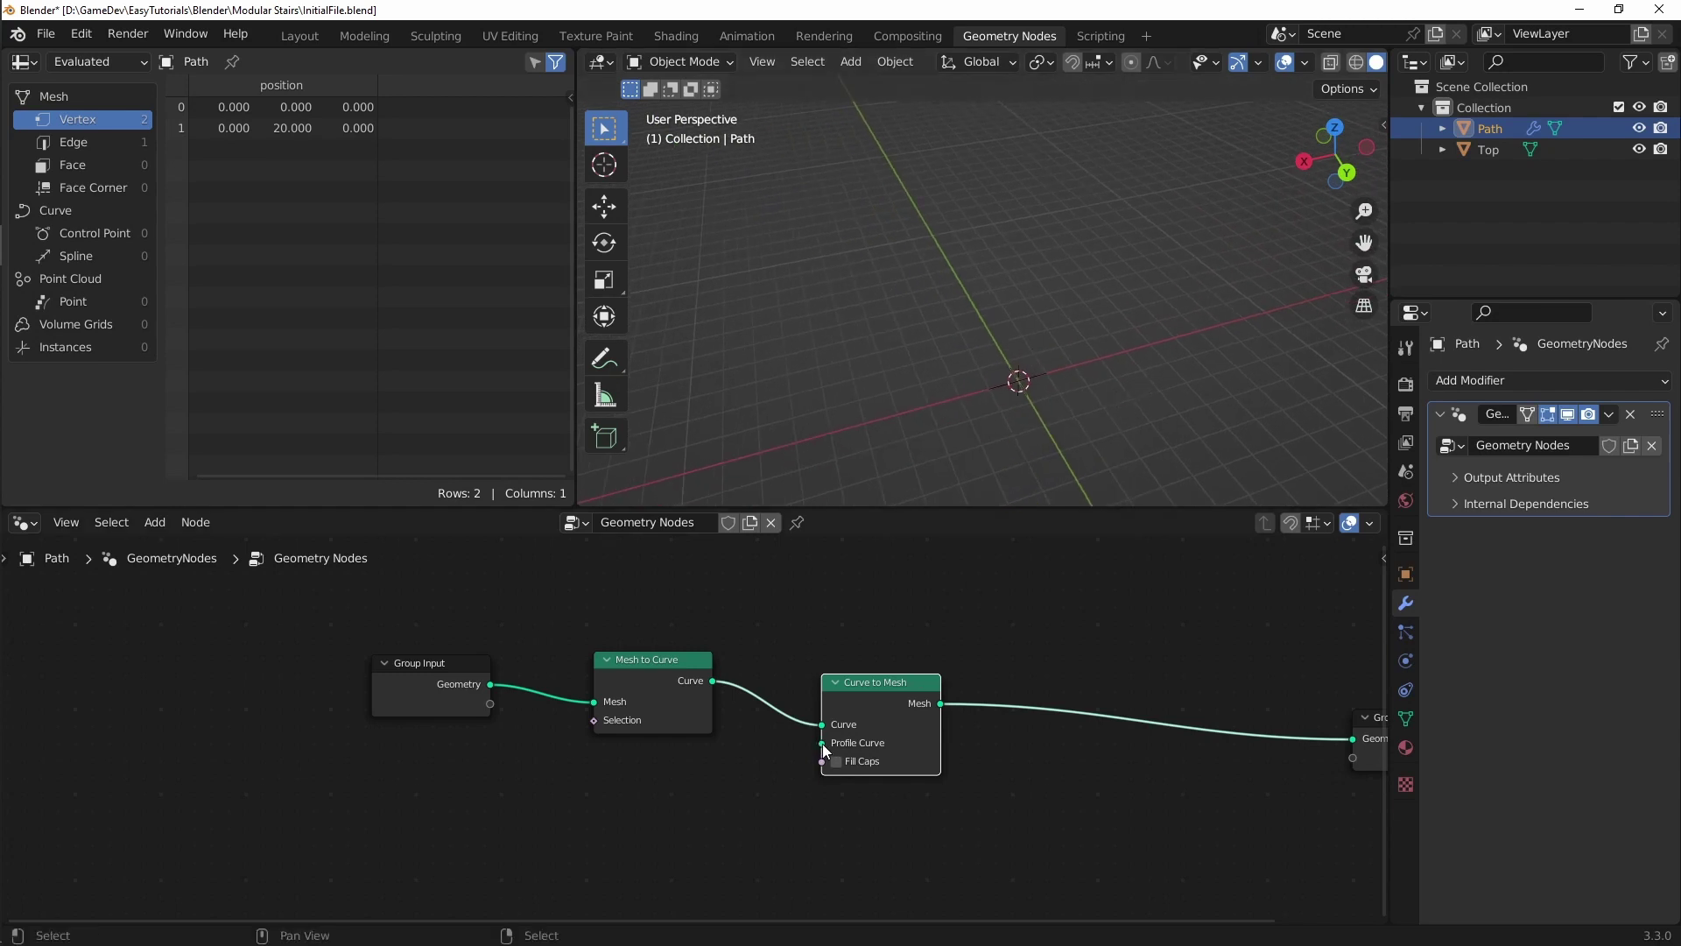
{"action": "left_click_drag", "start_coordinate": [824, 744], "coordinate": [697, 801]}
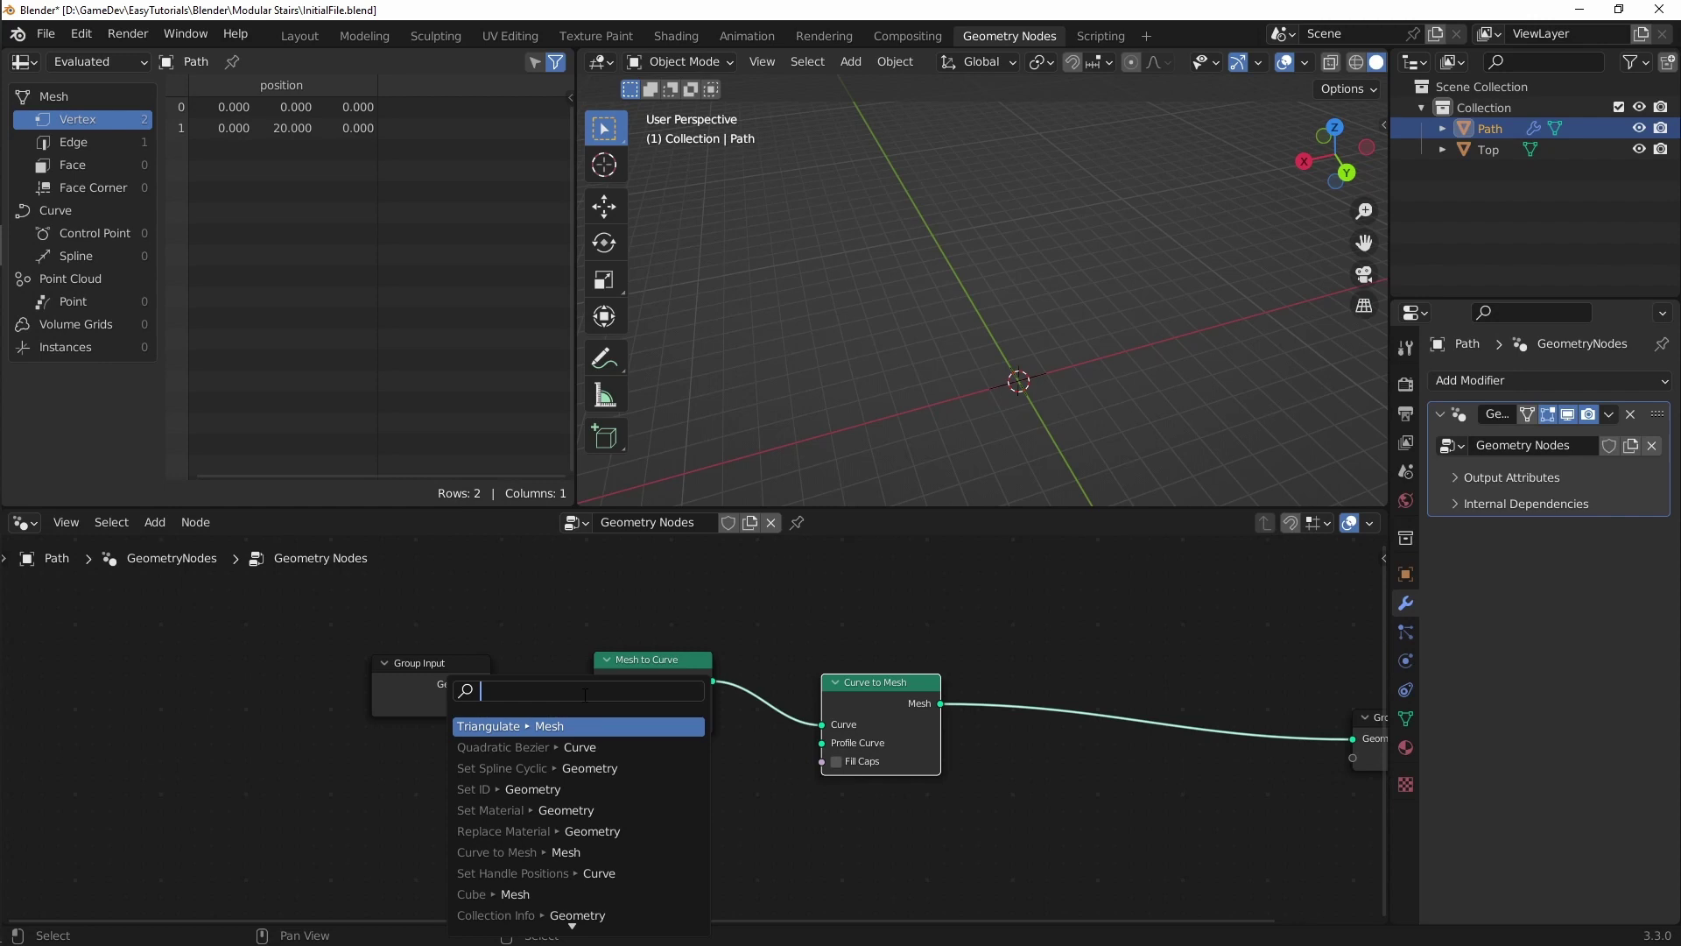
{"action": "type", "text": "info"}
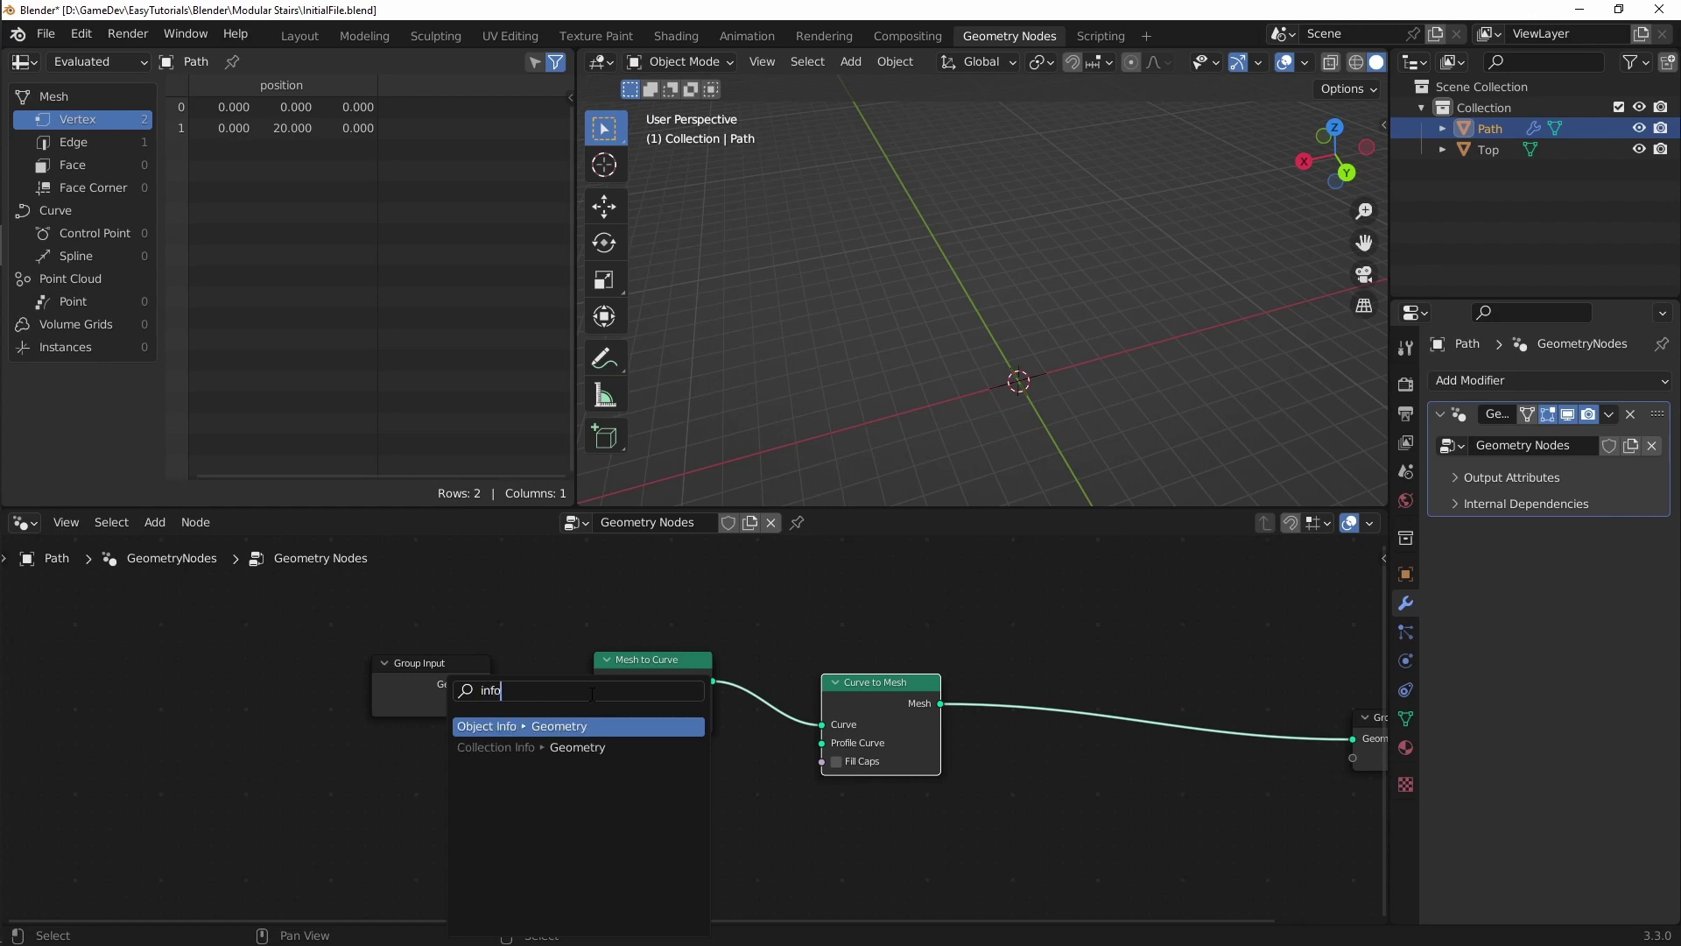
{"action": "left_click", "coordinate": [596, 725]}
{"action": "left_click", "coordinate": [615, 713]}
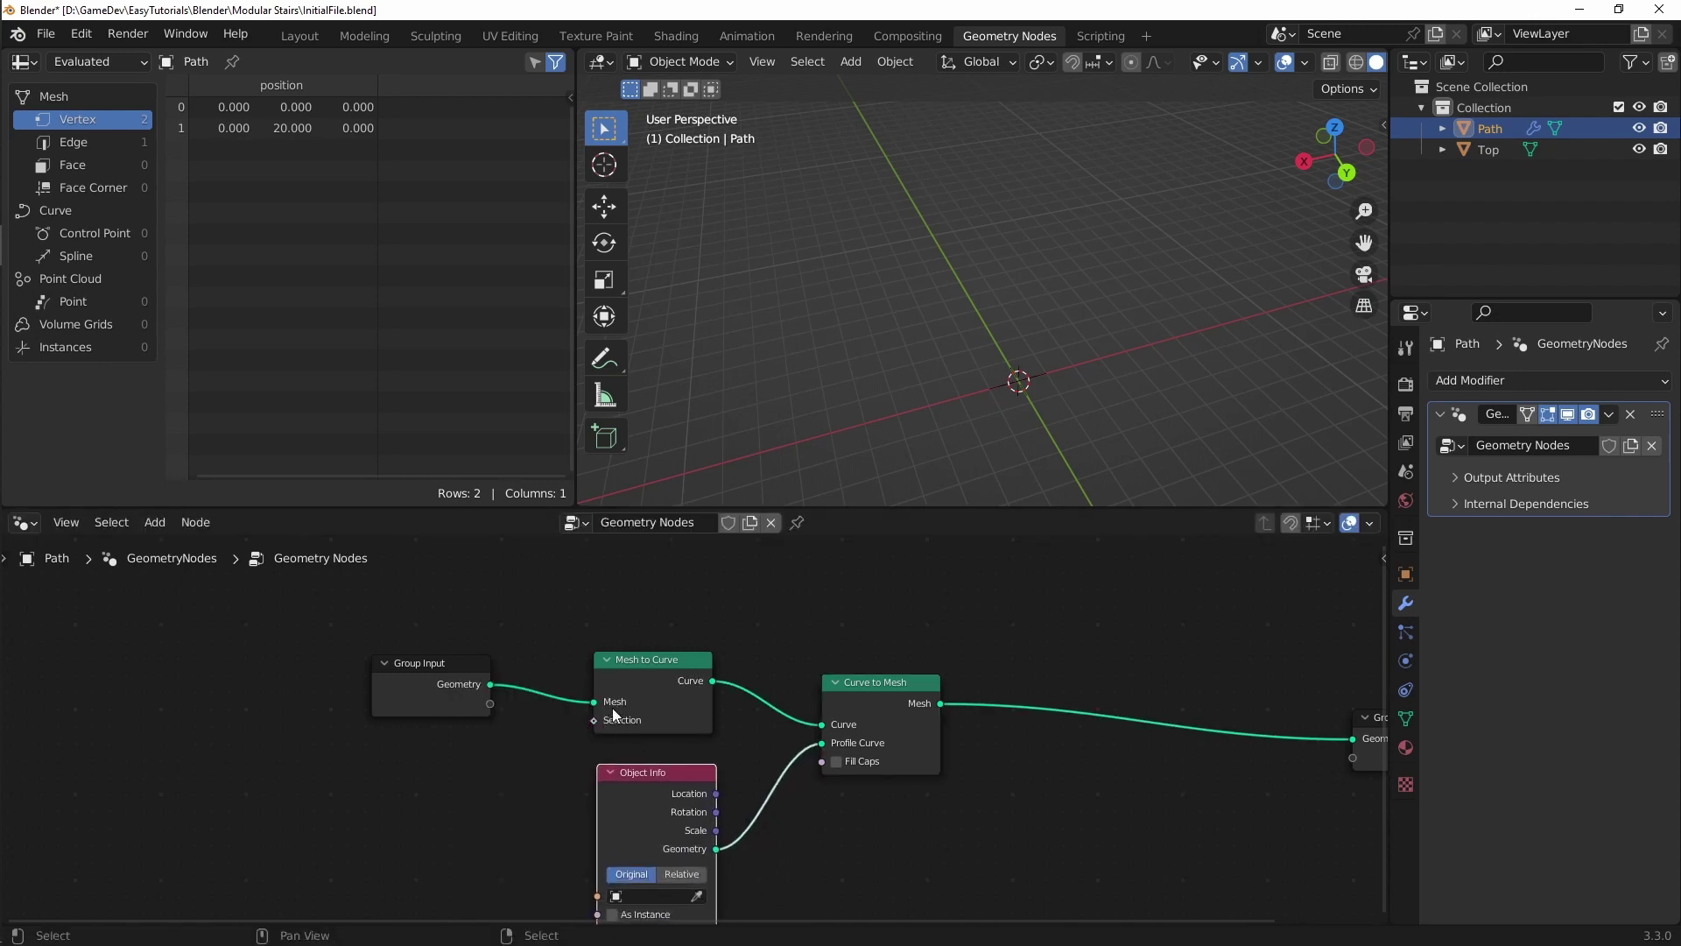
Step: Set Top as the source object of the Object Info node
{"action": "middle_click_drag", "start_coordinate": [815, 807], "coordinate": [534, 774]}
{"action": "left_click", "coordinate": [696, 815]}
{"action": "left_click", "coordinate": [744, 657]}
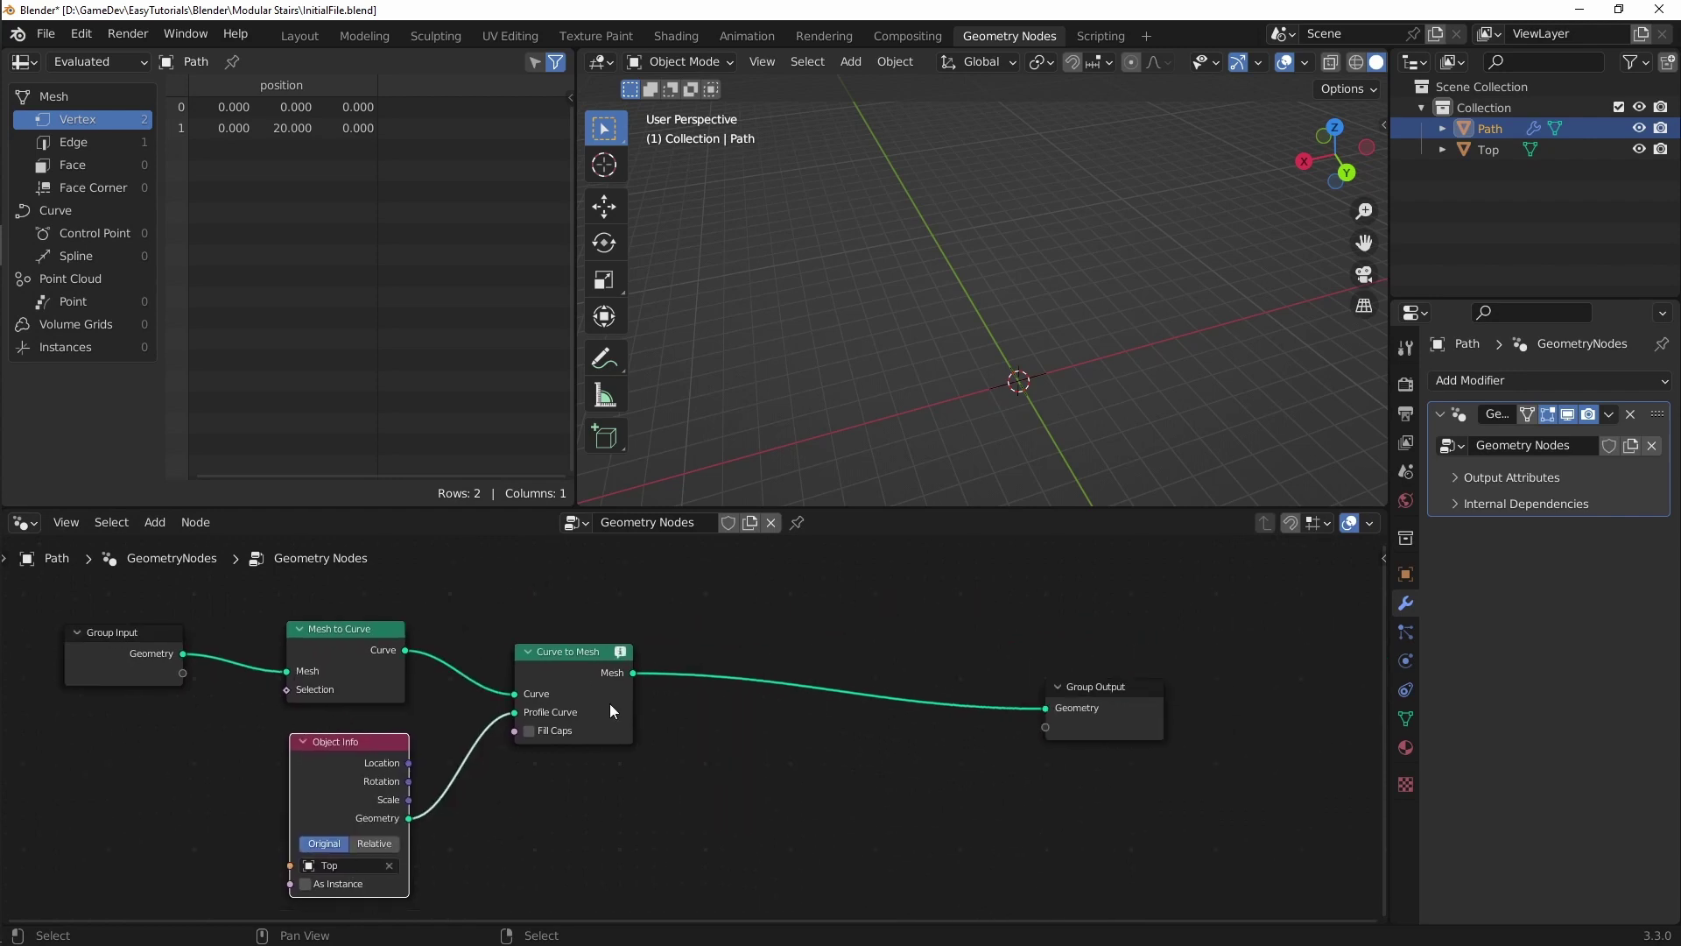
{"action": "mouse_move", "coordinate": [622, 653]}
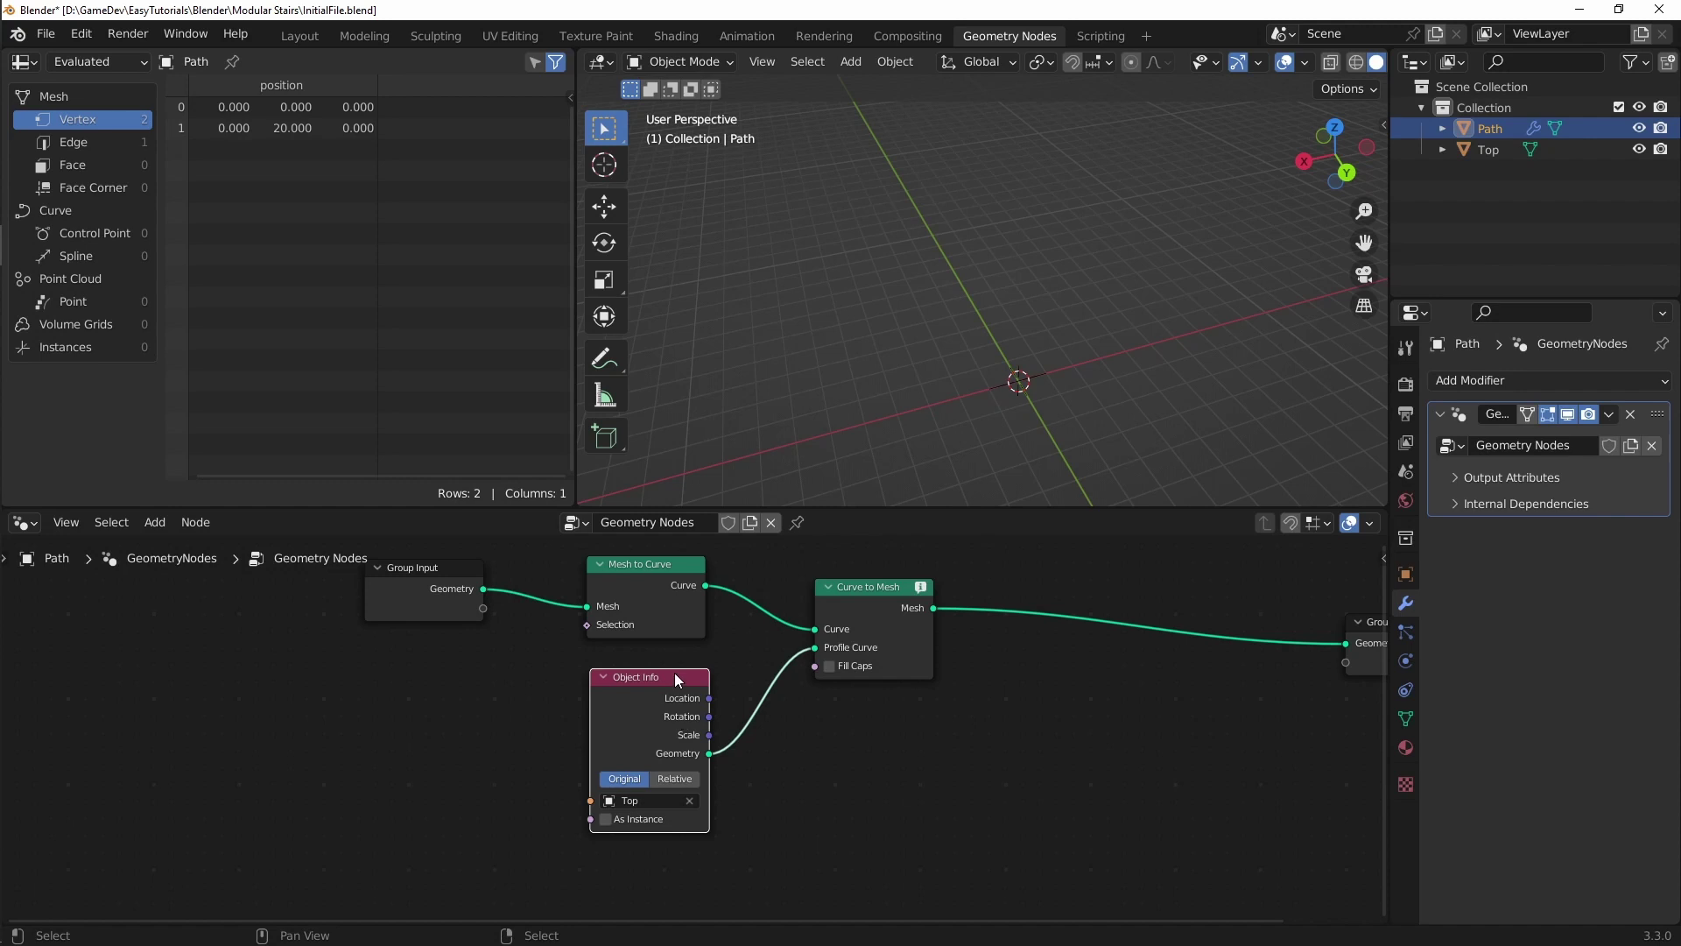
{"action": "left_click", "coordinate": [863, 749]}
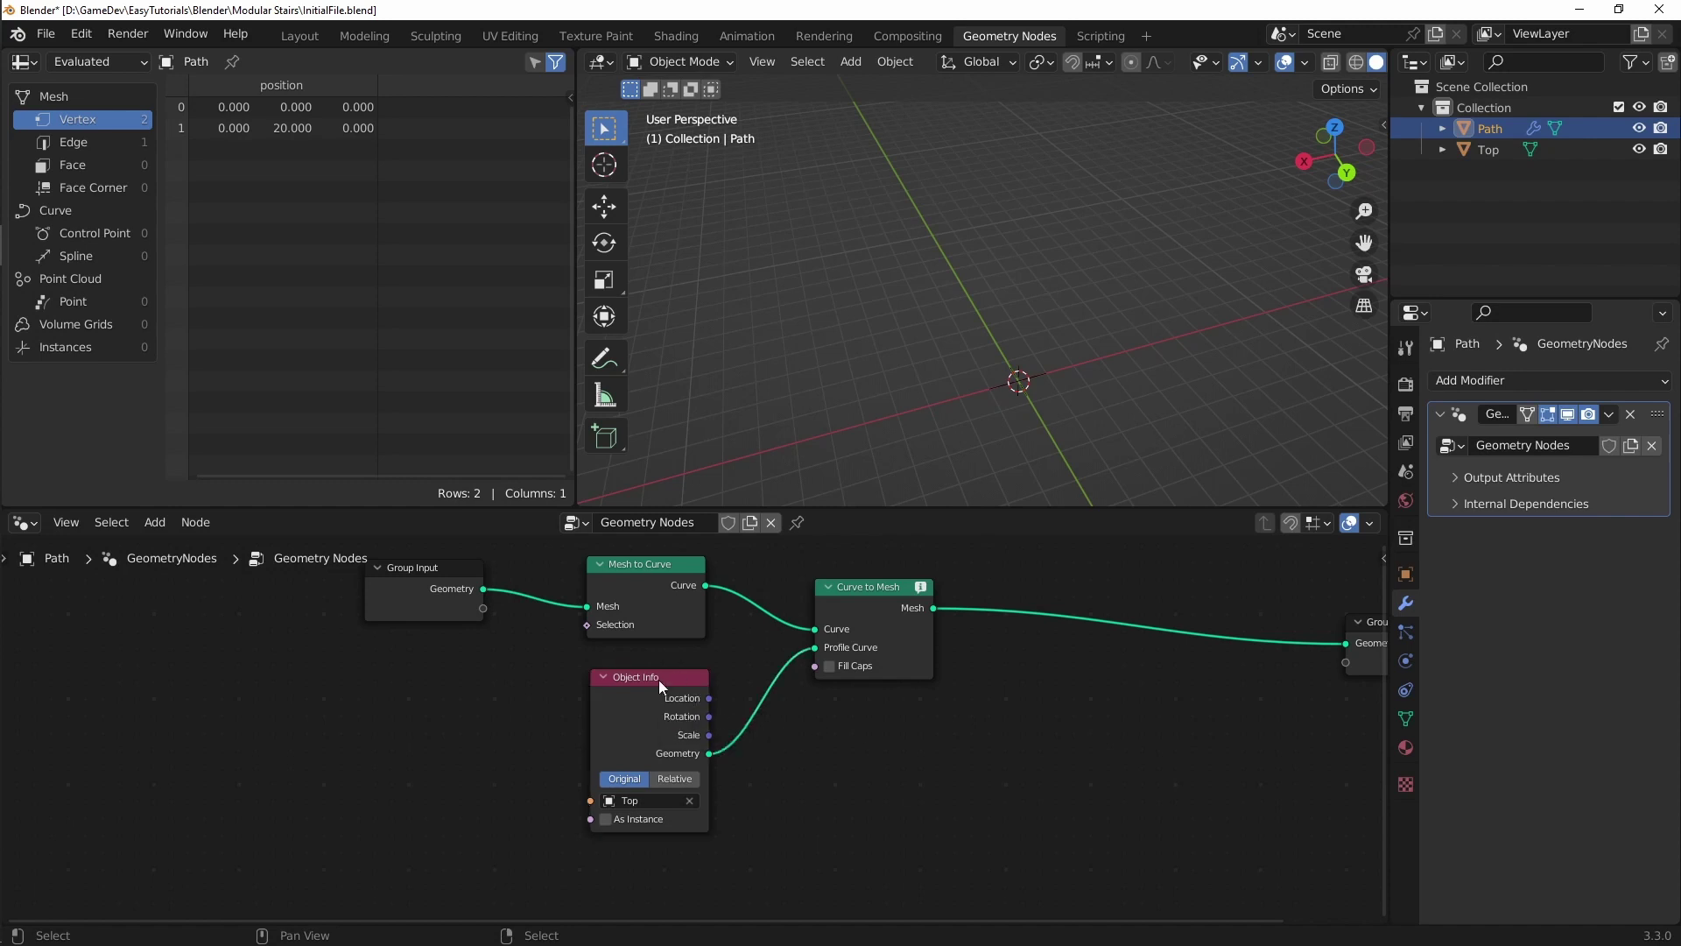
Step: Duplicate the Mesh to Curve node onto the link between Object Info and Curve to Mesh's Profile Curve input, and arrange the nodes
{"action": "left_click_drag", "start_coordinate": [658, 680], "coordinate": [443, 721]}
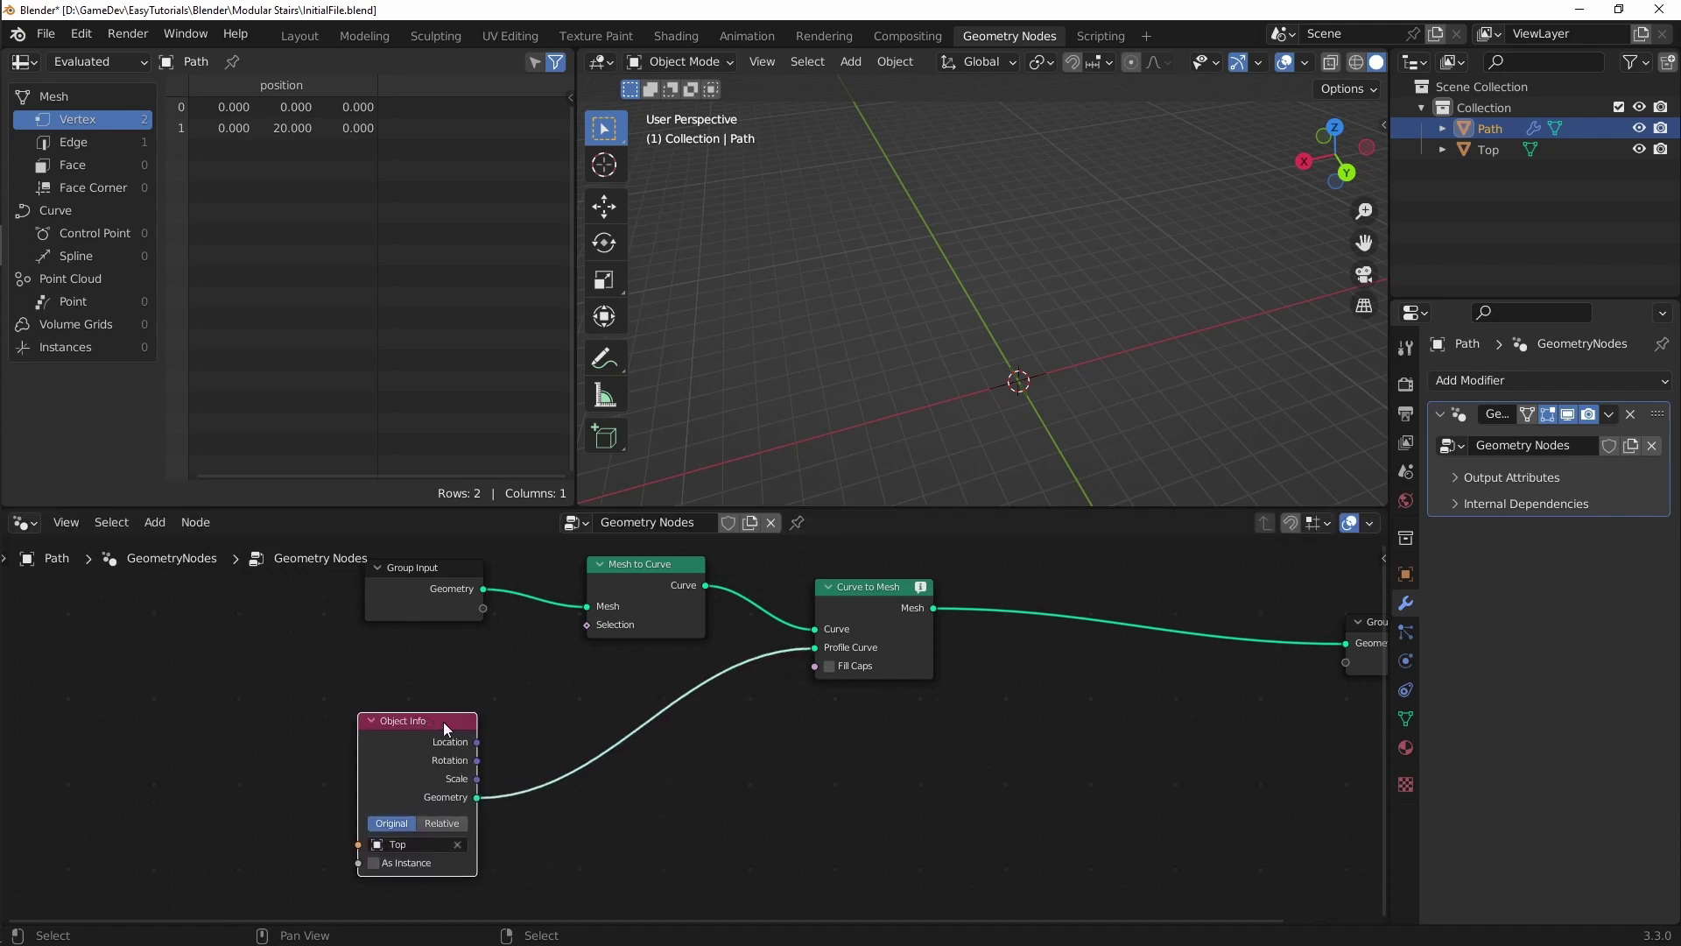
{"action": "left_click", "coordinate": [648, 568]}
{"action": "key", "text": "shift+d"}
{"action": "left_click", "coordinate": [659, 848]}
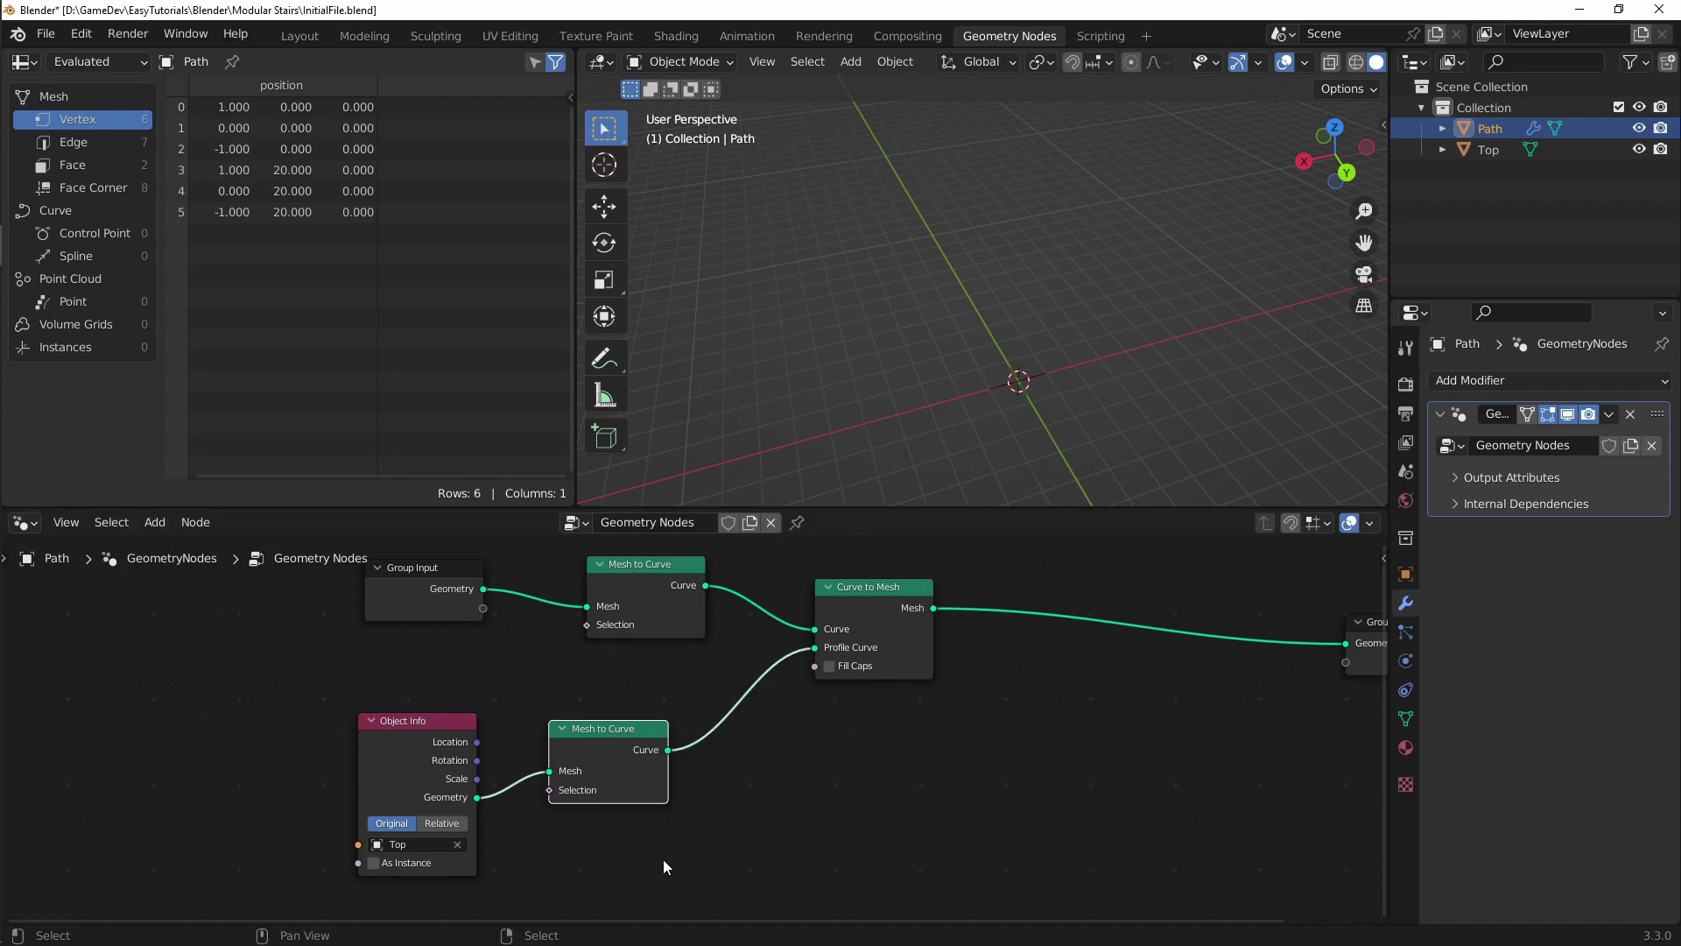
{"action": "left_click_drag", "start_coordinate": [611, 730], "coordinate": [643, 716]}
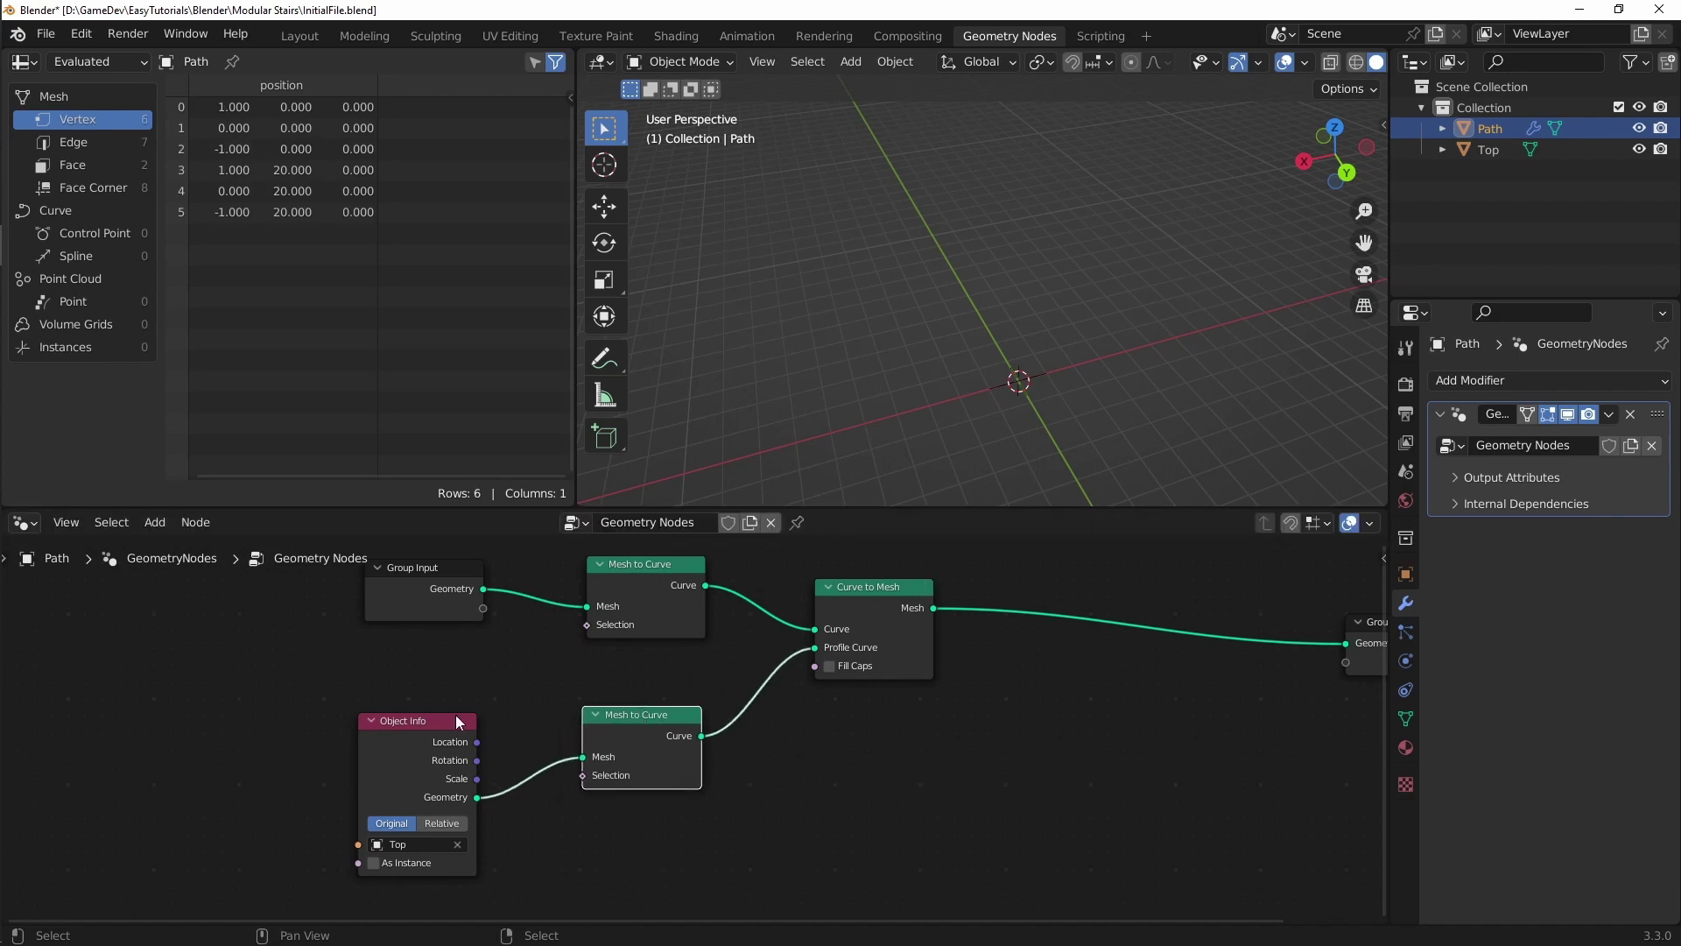
{"action": "left_click_drag", "start_coordinate": [456, 721], "coordinate": [475, 720]}
{"action": "left_click_drag", "start_coordinate": [653, 711], "coordinate": [654, 709]}
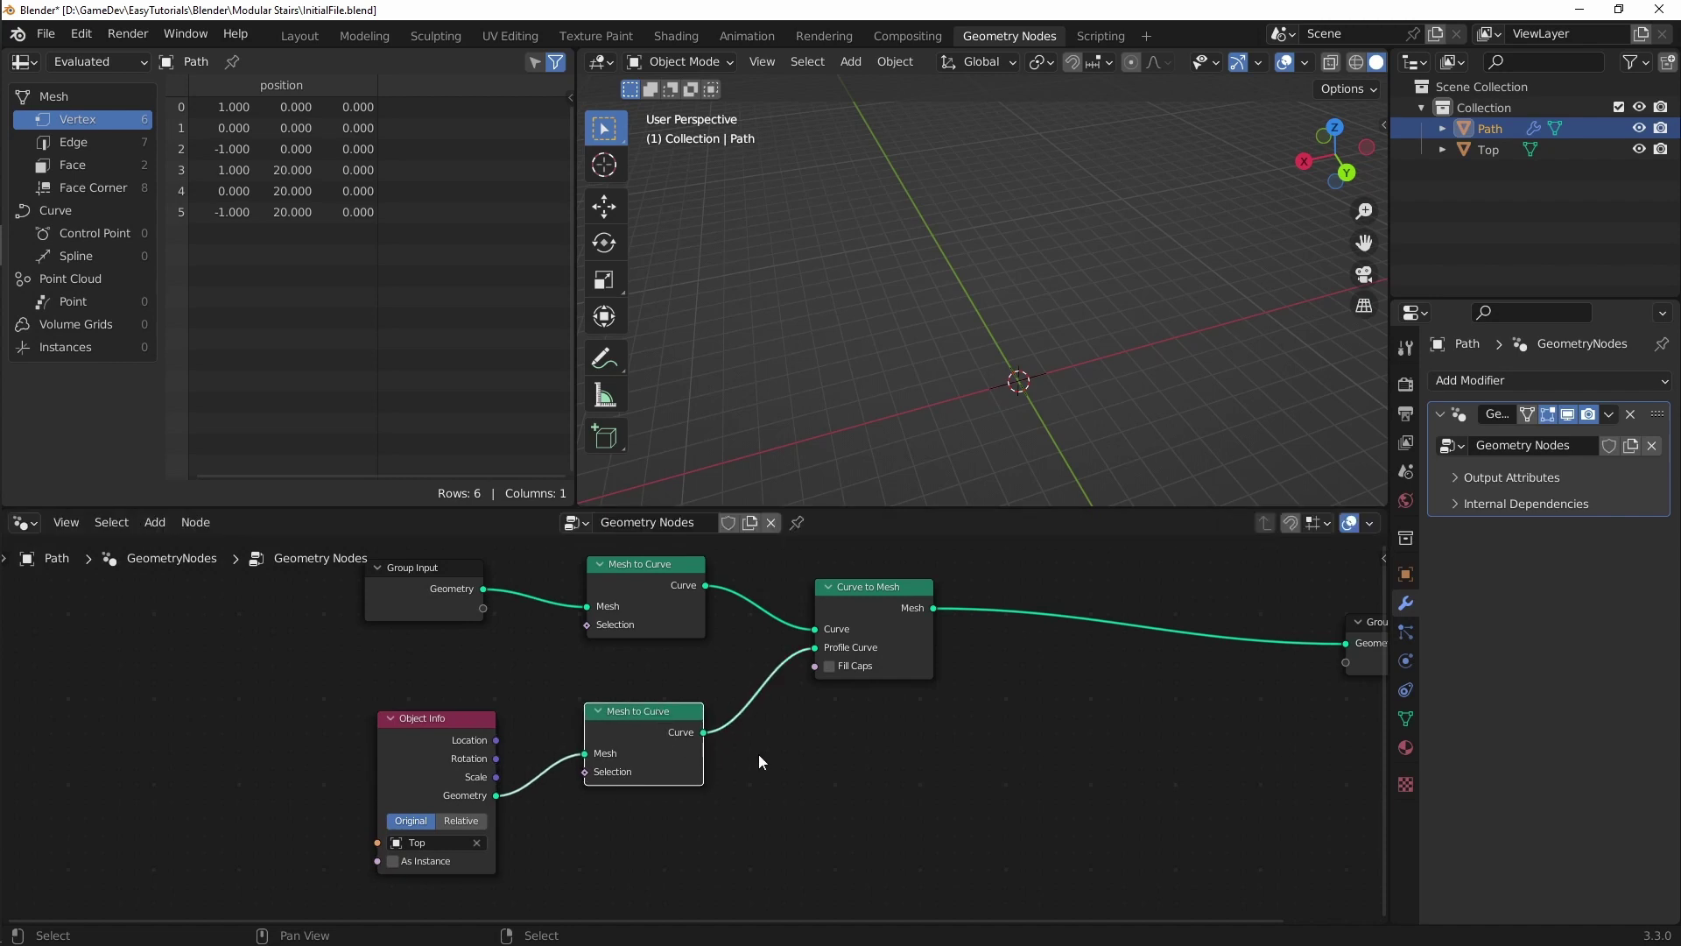
Step: Examine the swept Path strip in the viewport, including from the top view
{"action": "middle_click_drag", "start_coordinate": [759, 762], "coordinate": [570, 807]}
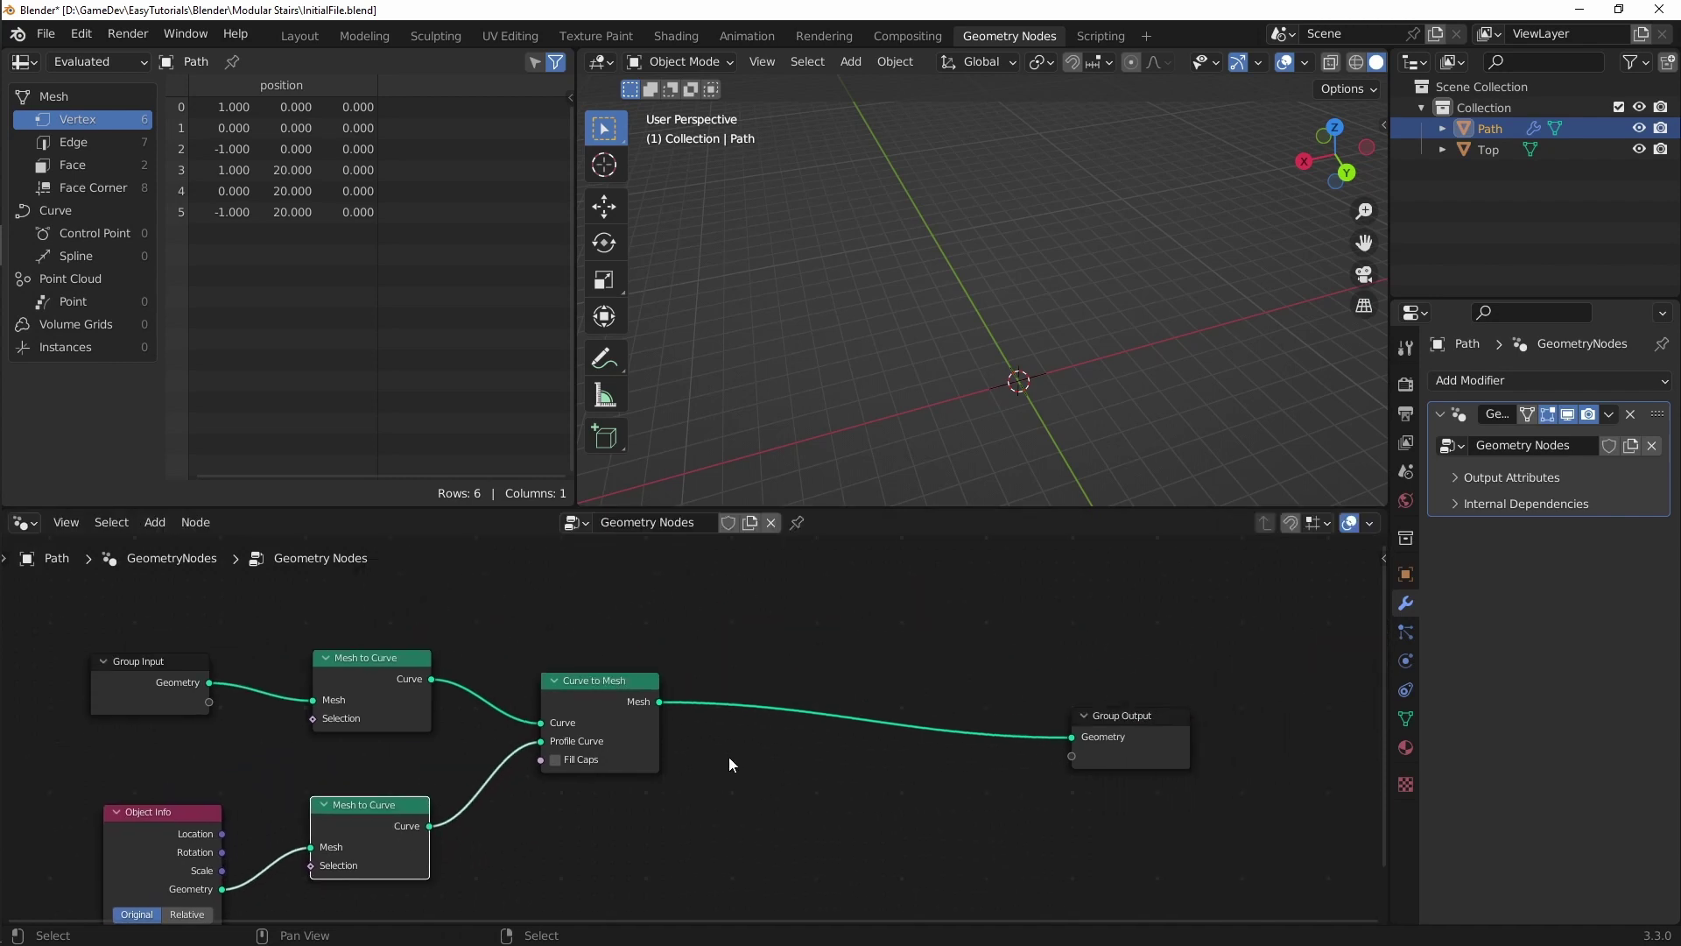
{"action": "middle_click_drag", "start_coordinate": [729, 758], "coordinate": [727, 775]}
{"action": "middle_click_drag", "start_coordinate": [982, 395], "coordinate": [1021, 379]}
{"action": "middle_click_drag", "start_coordinate": [1116, 428], "coordinate": [1233, 417]}
{"action": "scroll", "coordinate": [1175, 378], "scroll_direction": "down", "scroll_amount": 4}
{"action": "key", "text": "KP_7"}
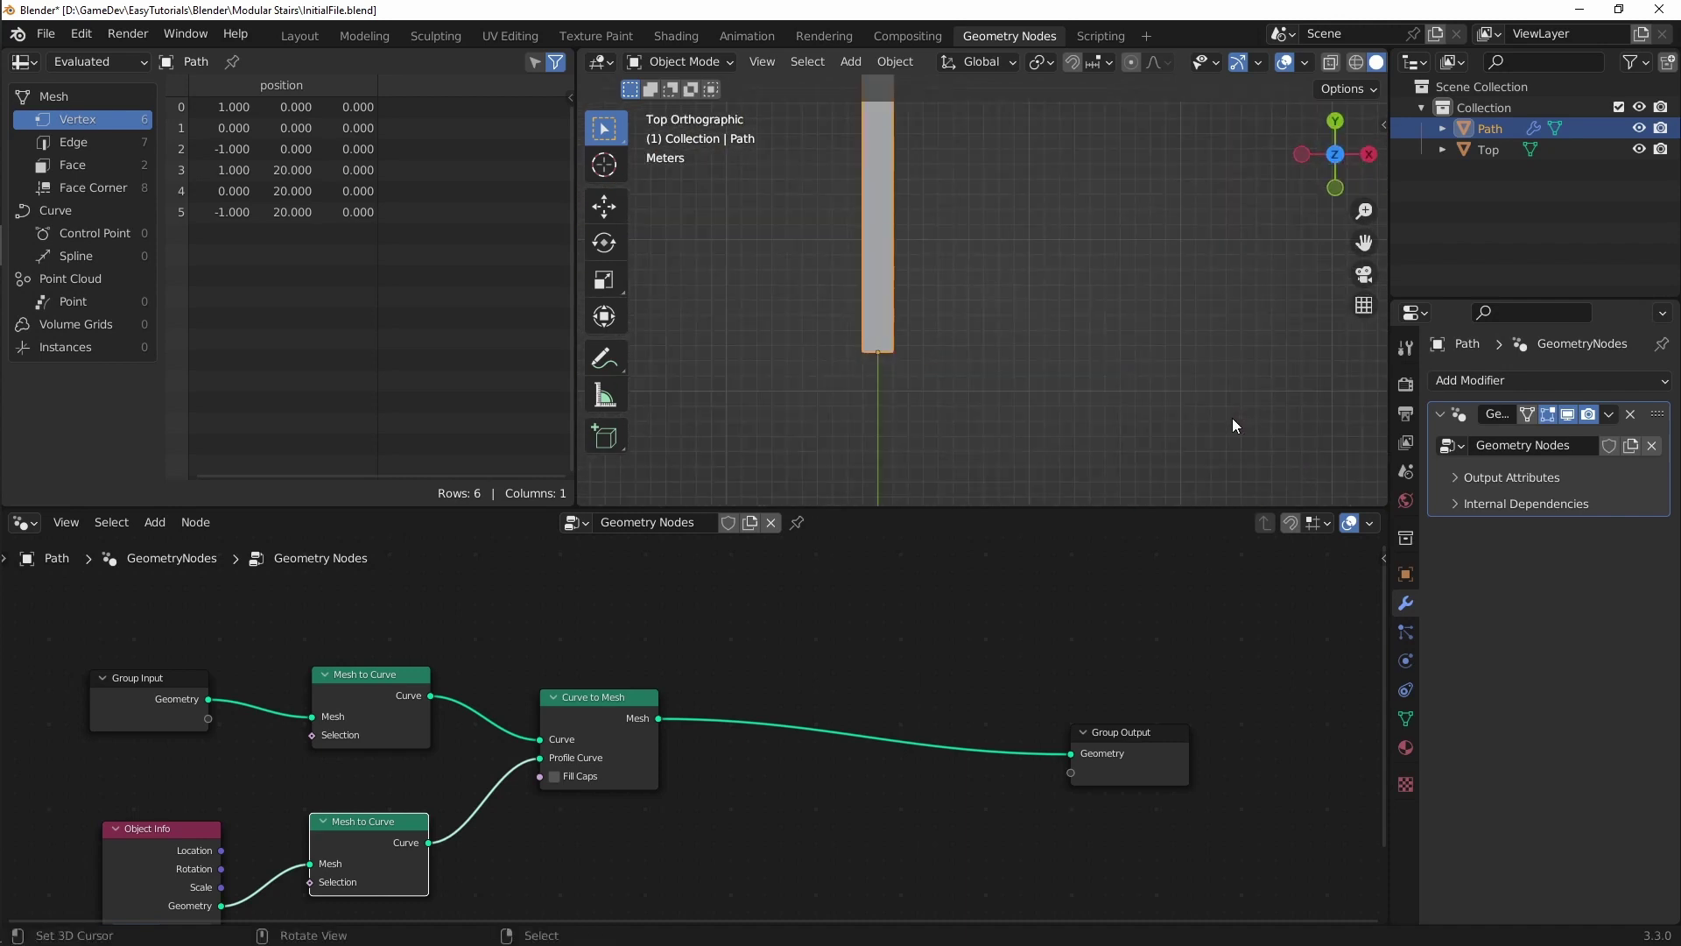
Step: Switch to the Layout workspace and select the Top profile edge at the origin in top view
{"action": "left_click", "coordinate": [299, 35]}
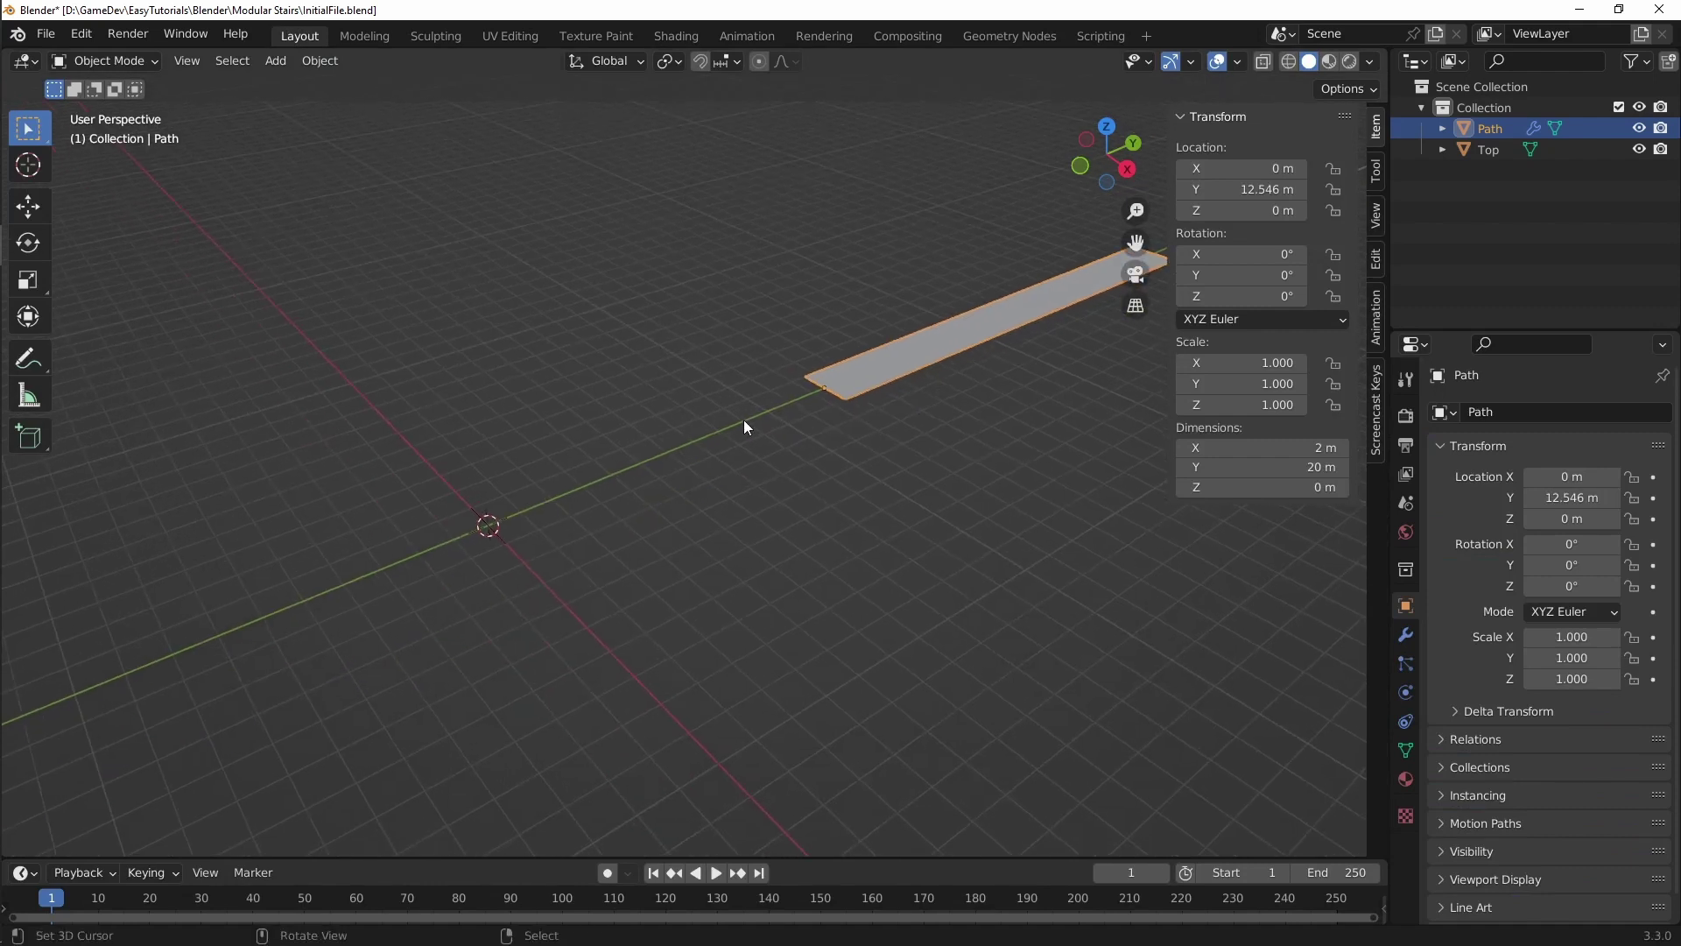
{"action": "key", "text": "KP_7"}
{"action": "scroll", "coordinate": [578, 687], "scroll_direction": "up", "scroll_amount": 5}
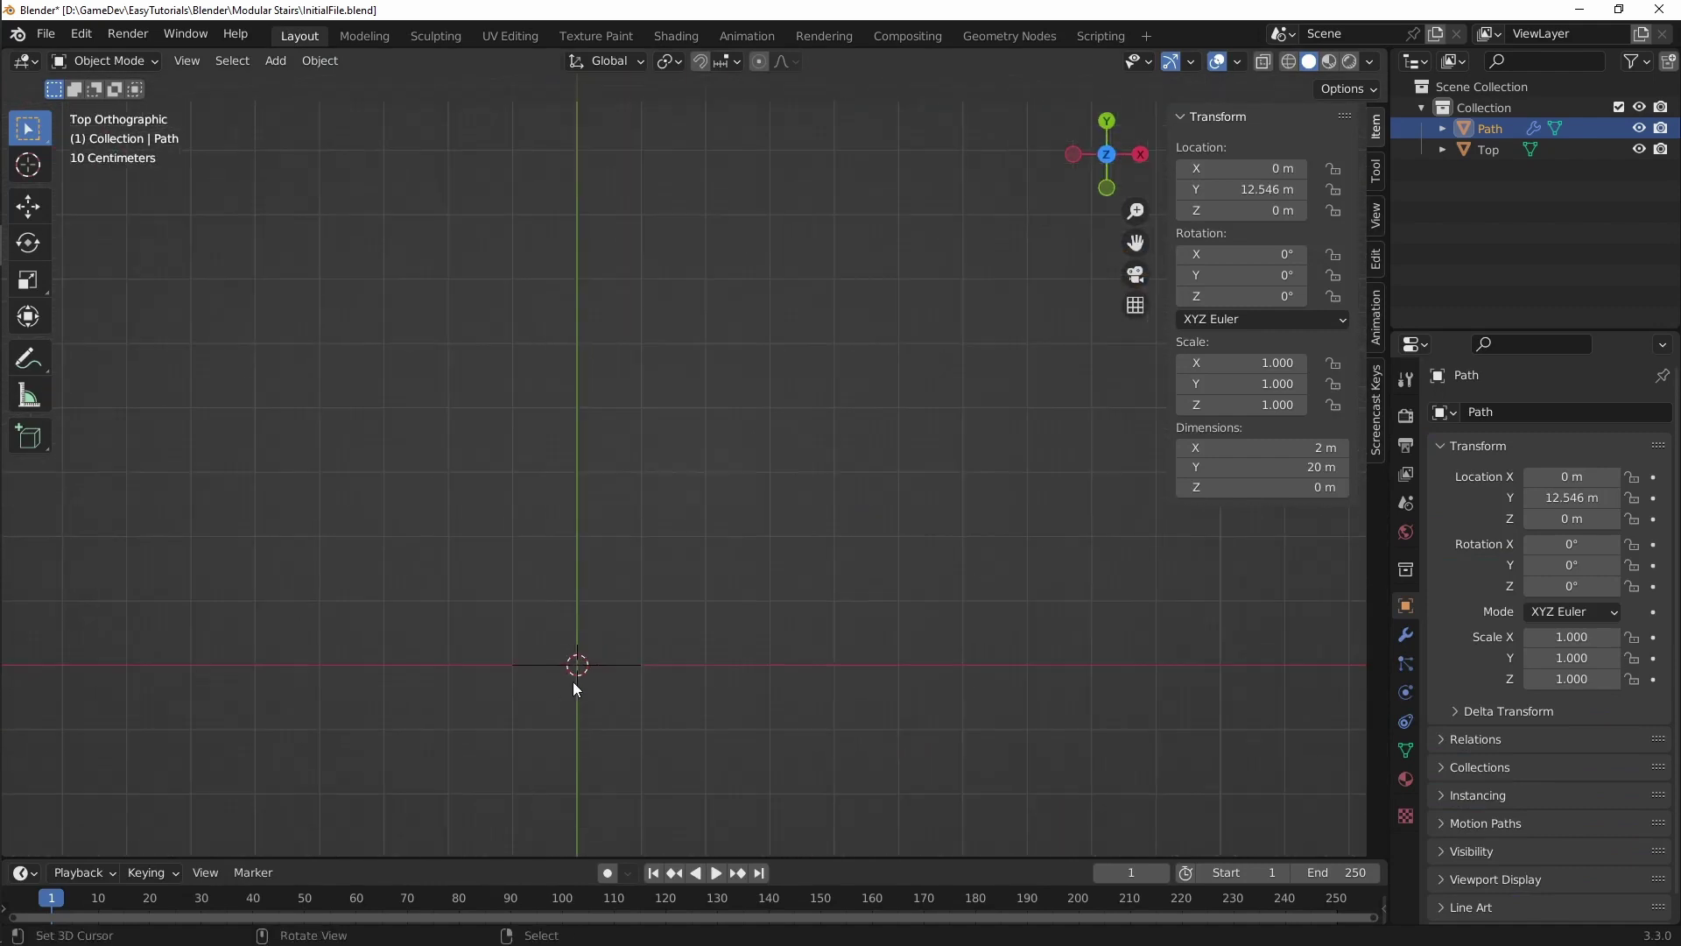
{"action": "middle_click_drag", "start_coordinate": [584, 657], "coordinate": [608, 638], "text": "shift"}
{"action": "left_click", "coordinate": [646, 606]}
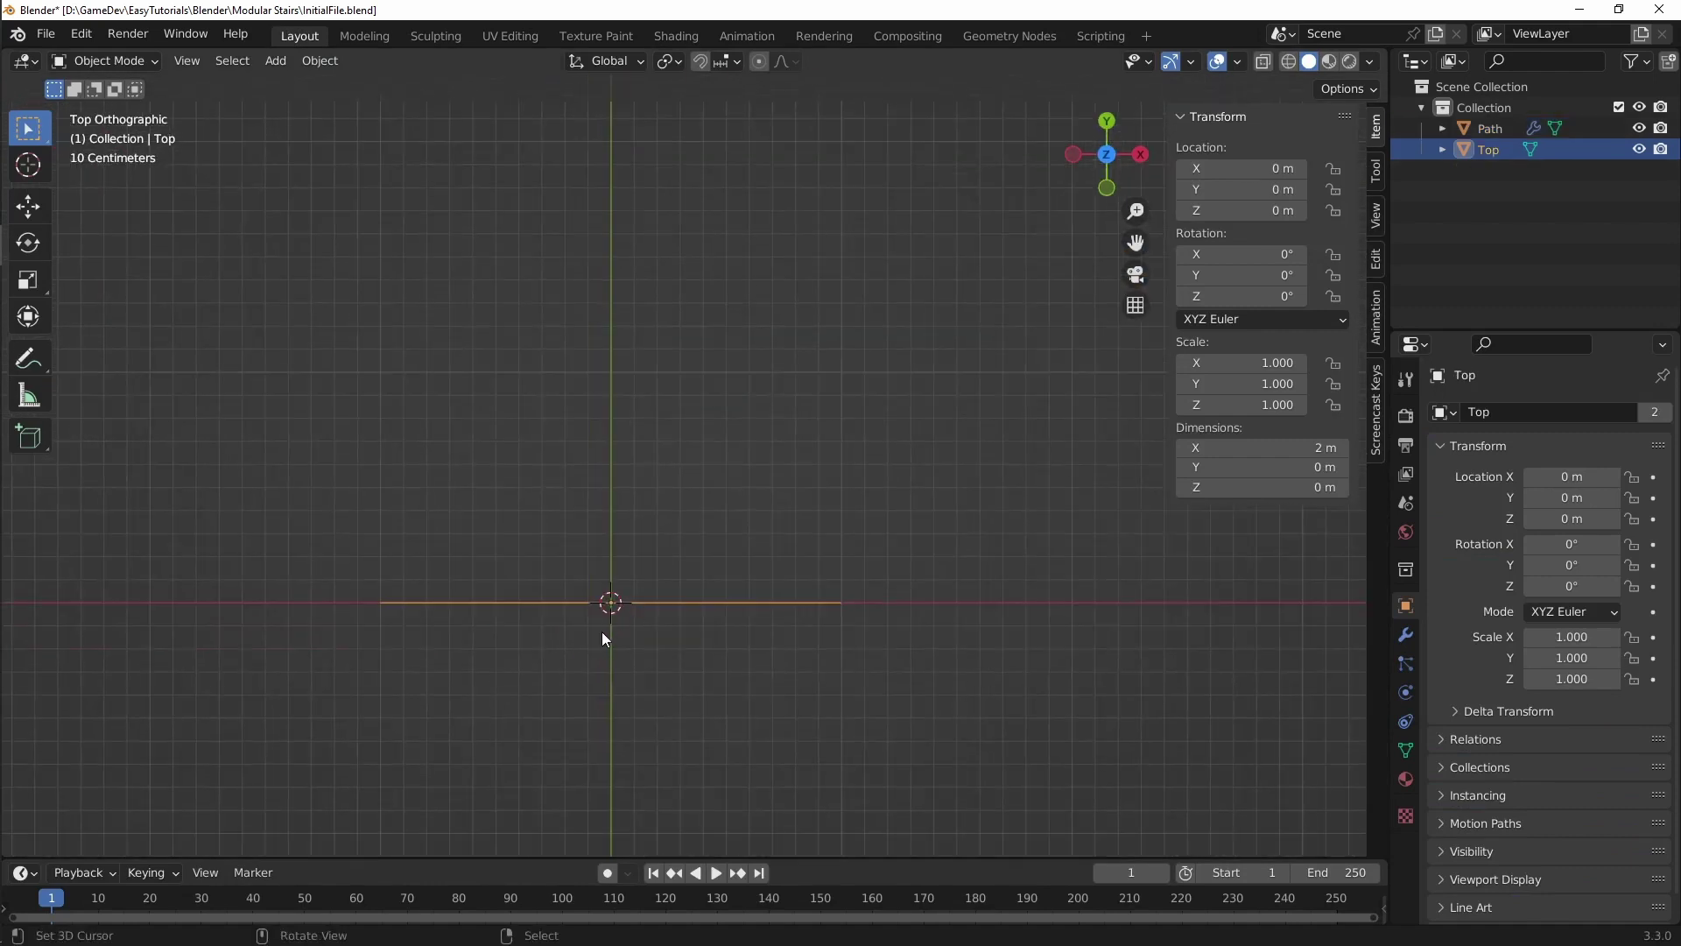
{"action": "left_click", "coordinate": [651, 549]}
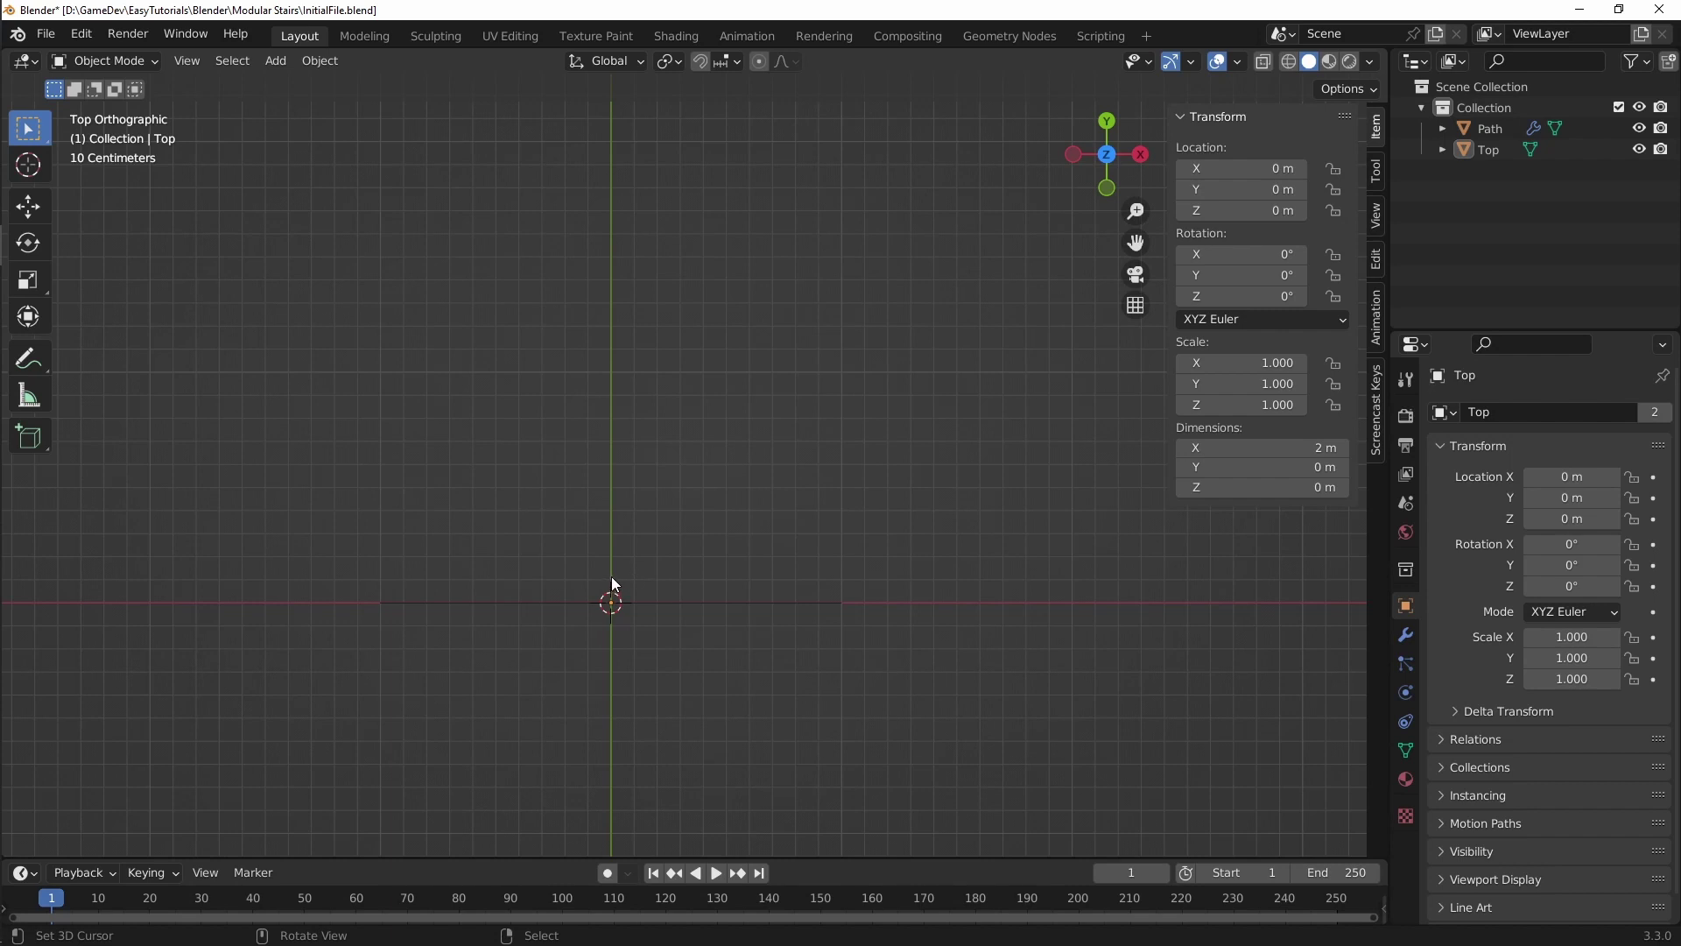
{"action": "middle_click_drag", "start_coordinate": [623, 522], "coordinate": [646, 551], "text": "shift"}
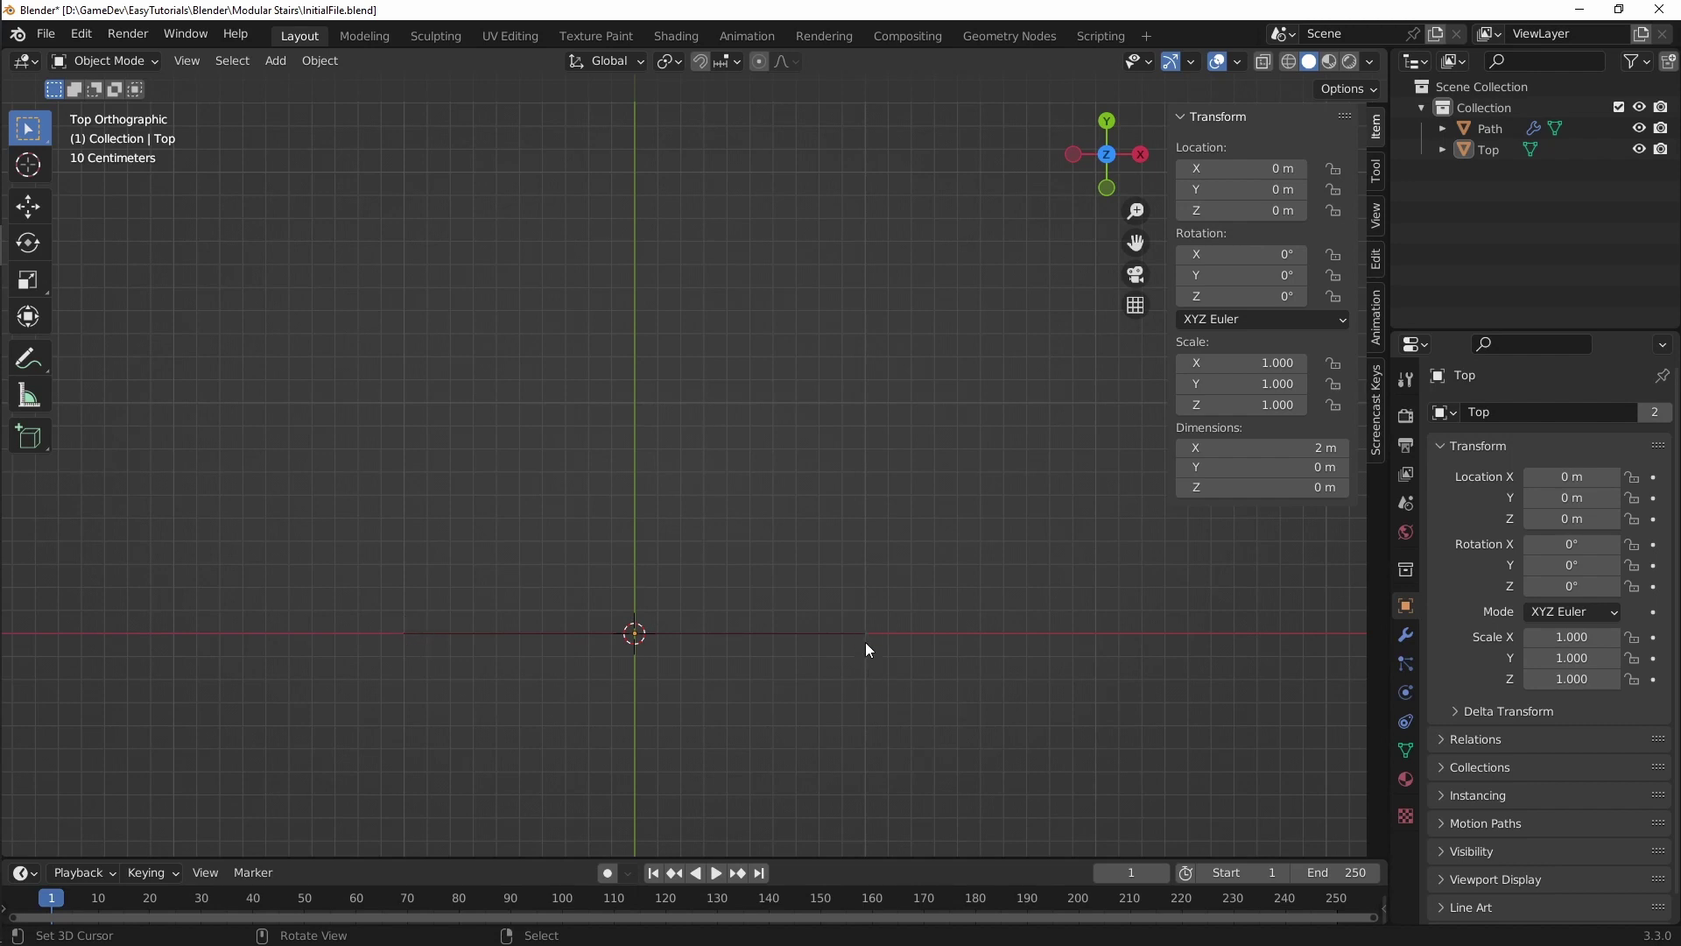
{"action": "middle_click_drag", "start_coordinate": [644, 591], "coordinate": [680, 542], "text": "shift"}
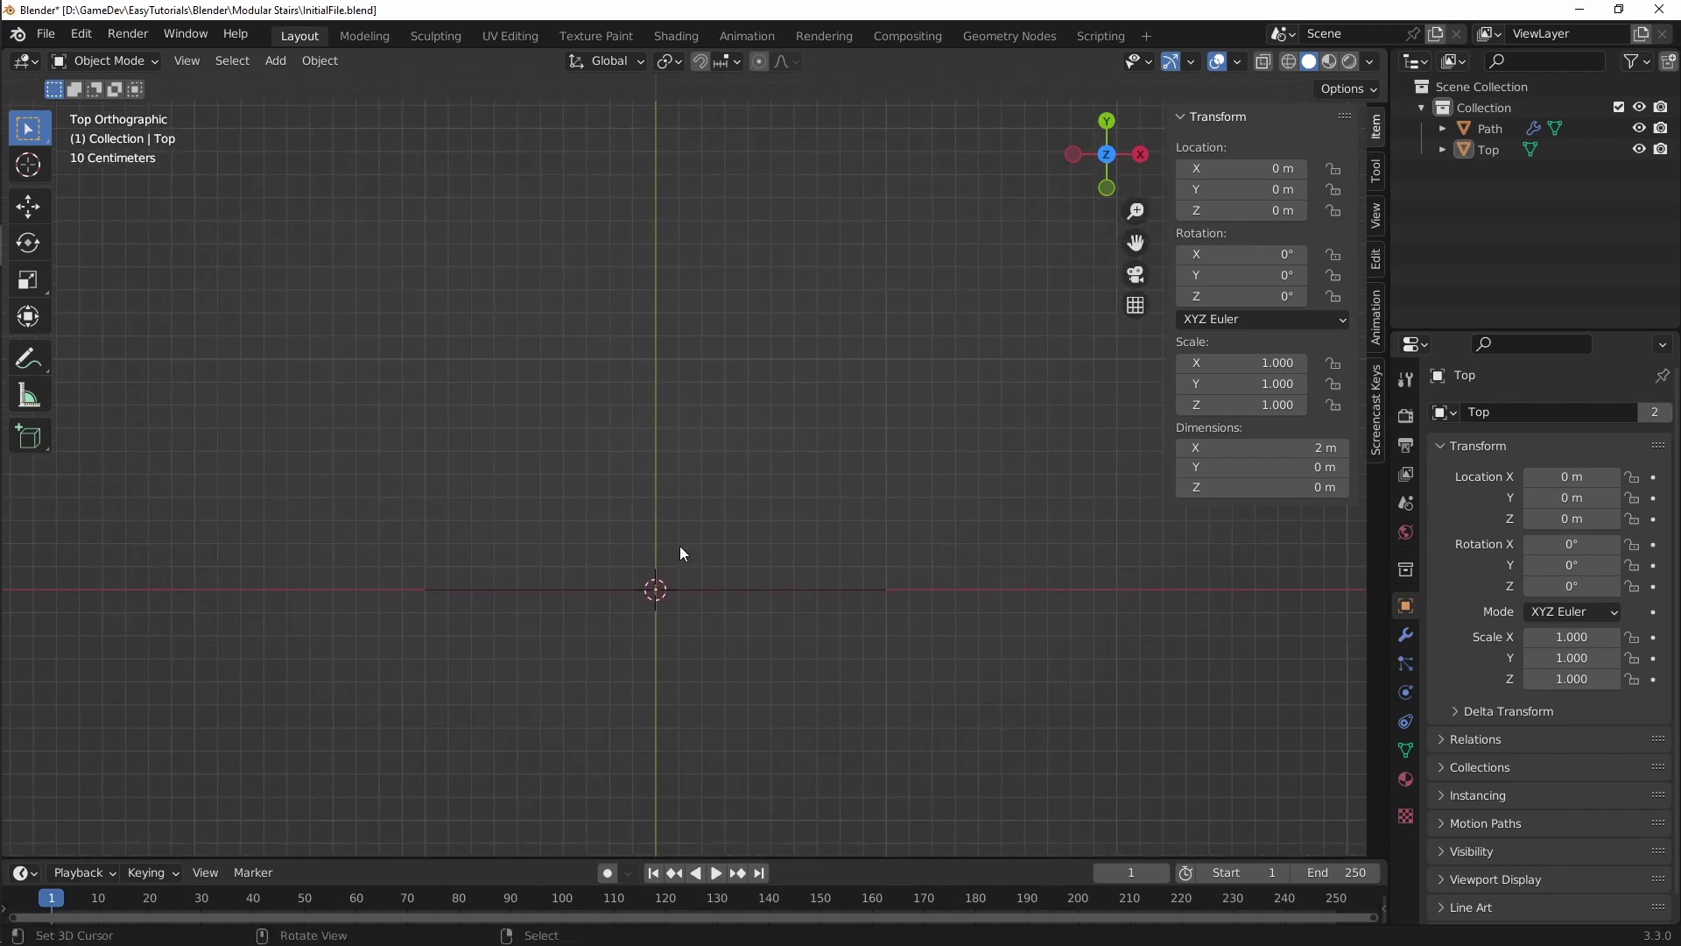
{"action": "middle_click_drag", "start_coordinate": [688, 497], "coordinate": [676, 552], "text": "shift"}
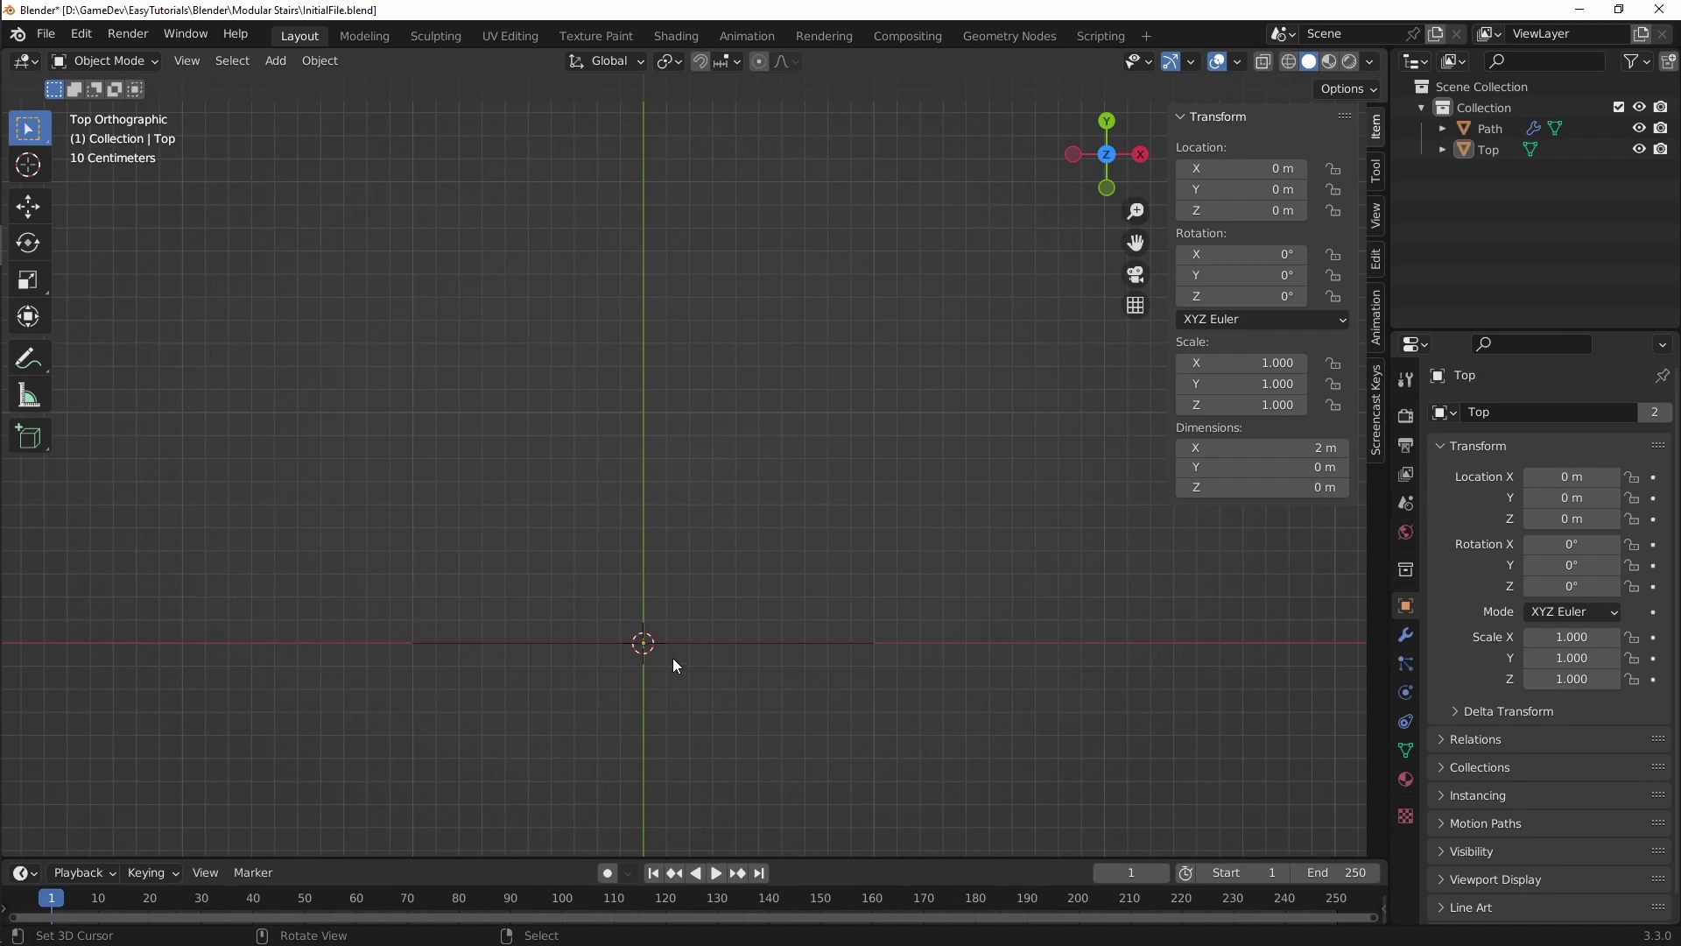
{"action": "middle_click_drag", "start_coordinate": [670, 581], "coordinate": [665, 555], "text": "shift"}
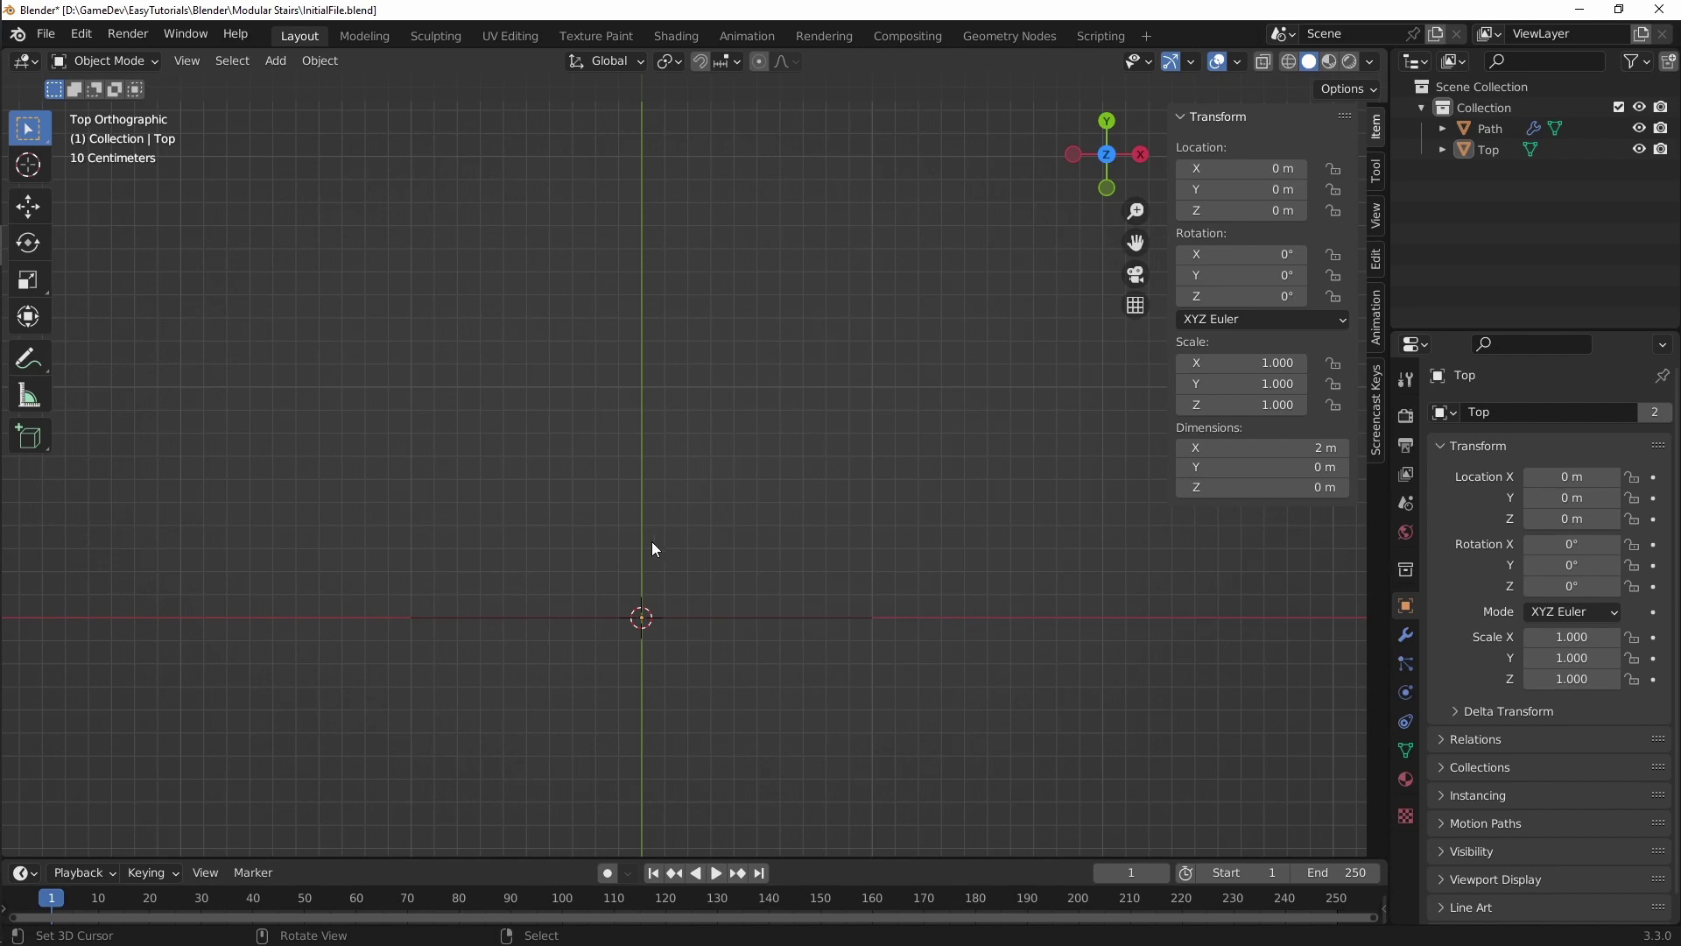
{"action": "left_click", "coordinate": [492, 618]}
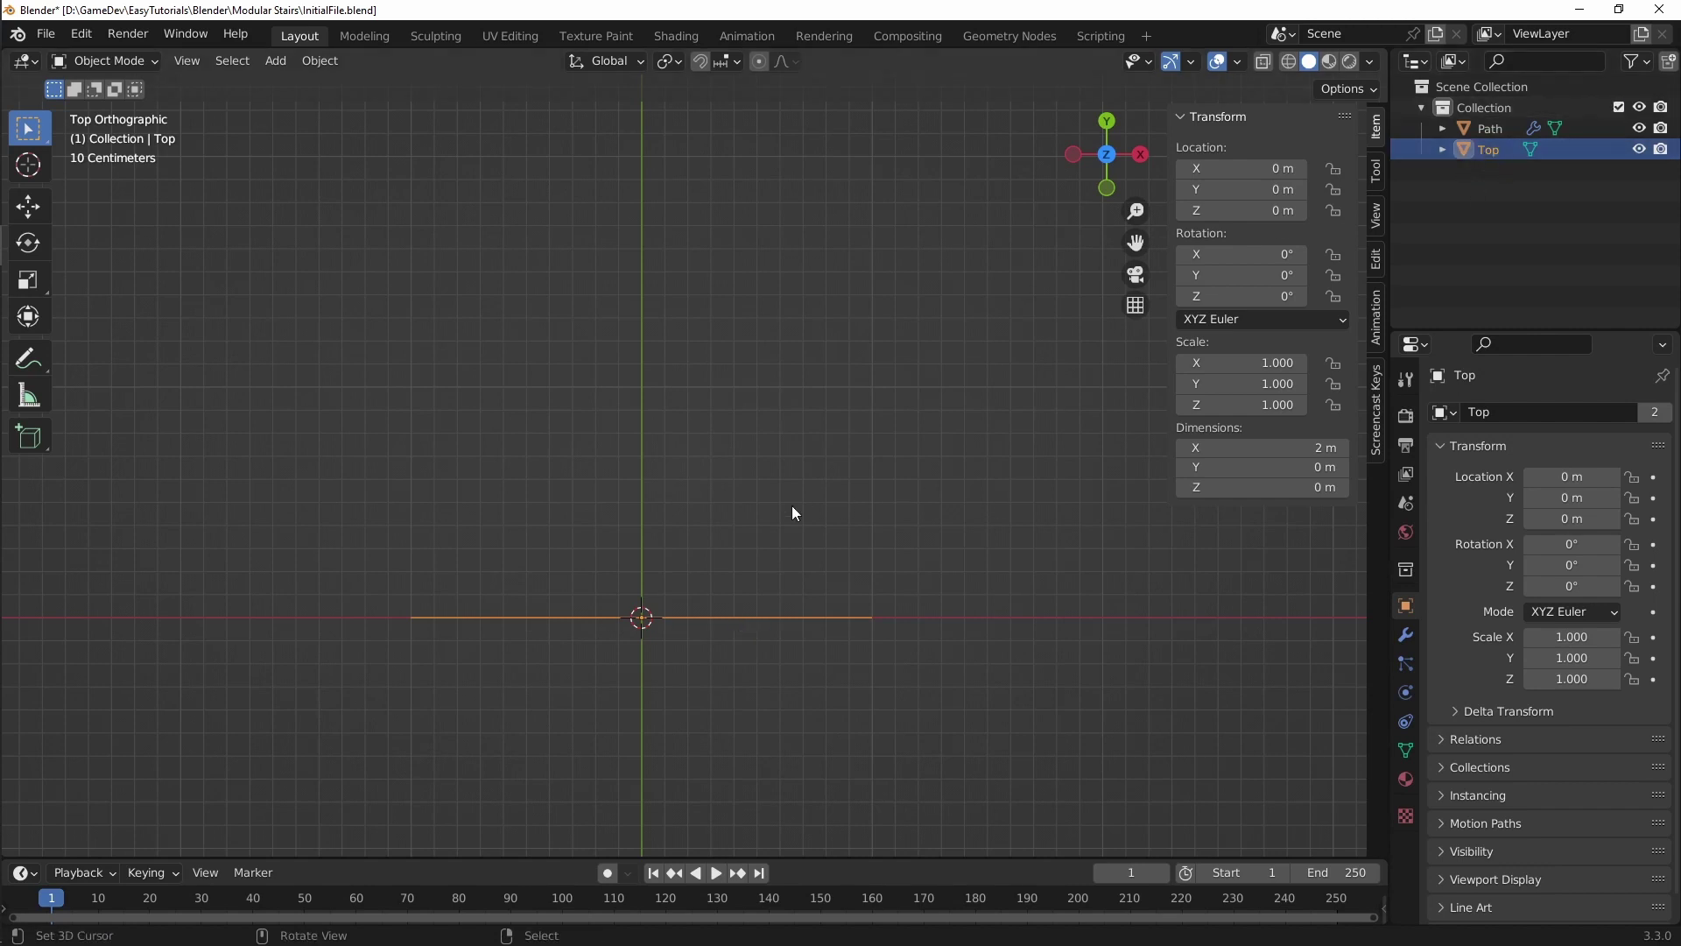
Step: Add a new single-vertex mesh object at the origin
{"action": "key", "text": "shift+a"}
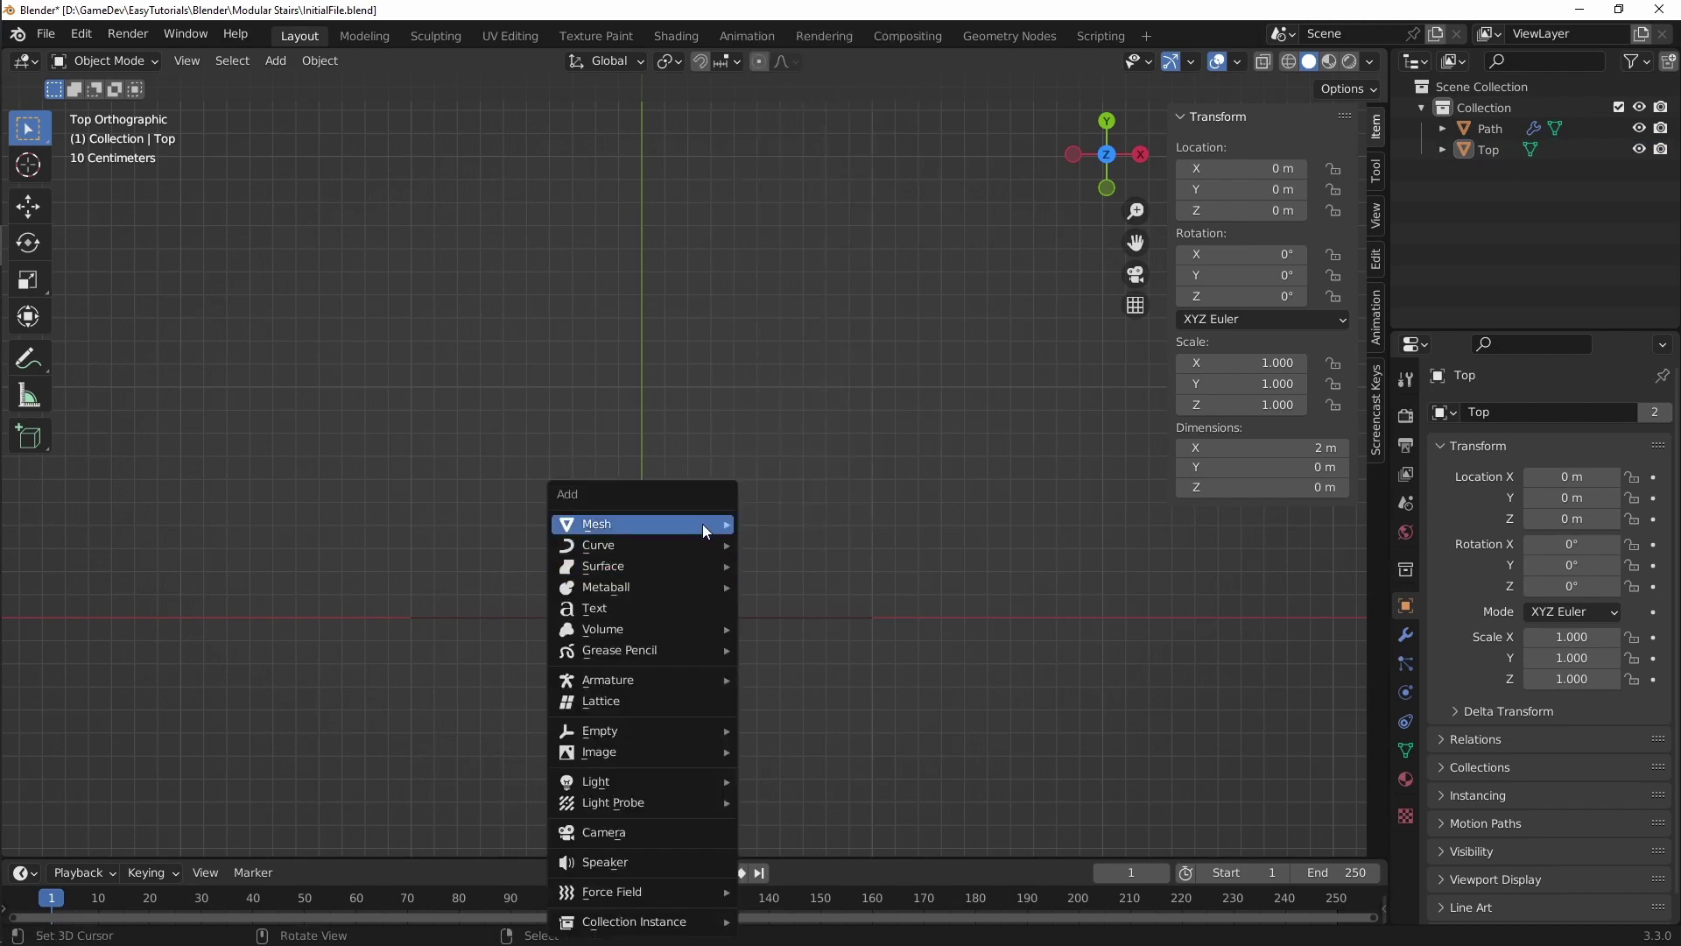
{"action": "mouse_move", "coordinate": [705, 525]}
{"action": "mouse_move", "coordinate": [818, 330]}
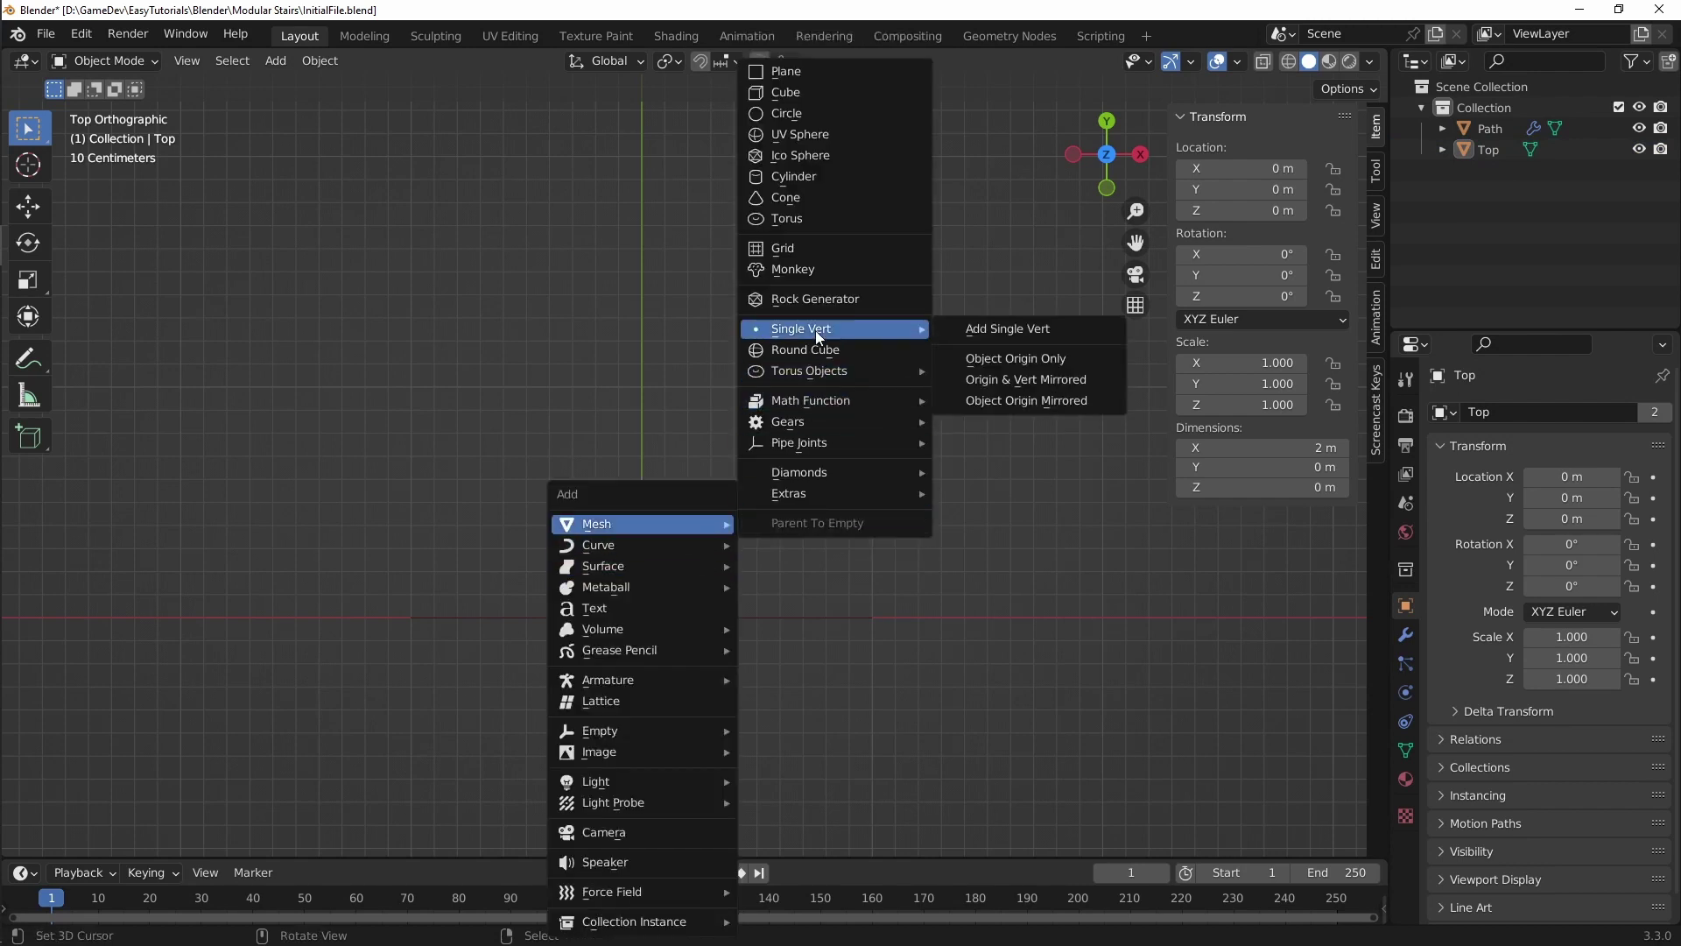
{"action": "left_click", "coordinate": [1000, 330]}
{"action": "middle_click_drag", "start_coordinate": [686, 518], "coordinate": [810, 496], "text": "shift"}
{"action": "scroll", "coordinate": [781, 575], "scroll_direction": "up", "scroll_amount": 3}
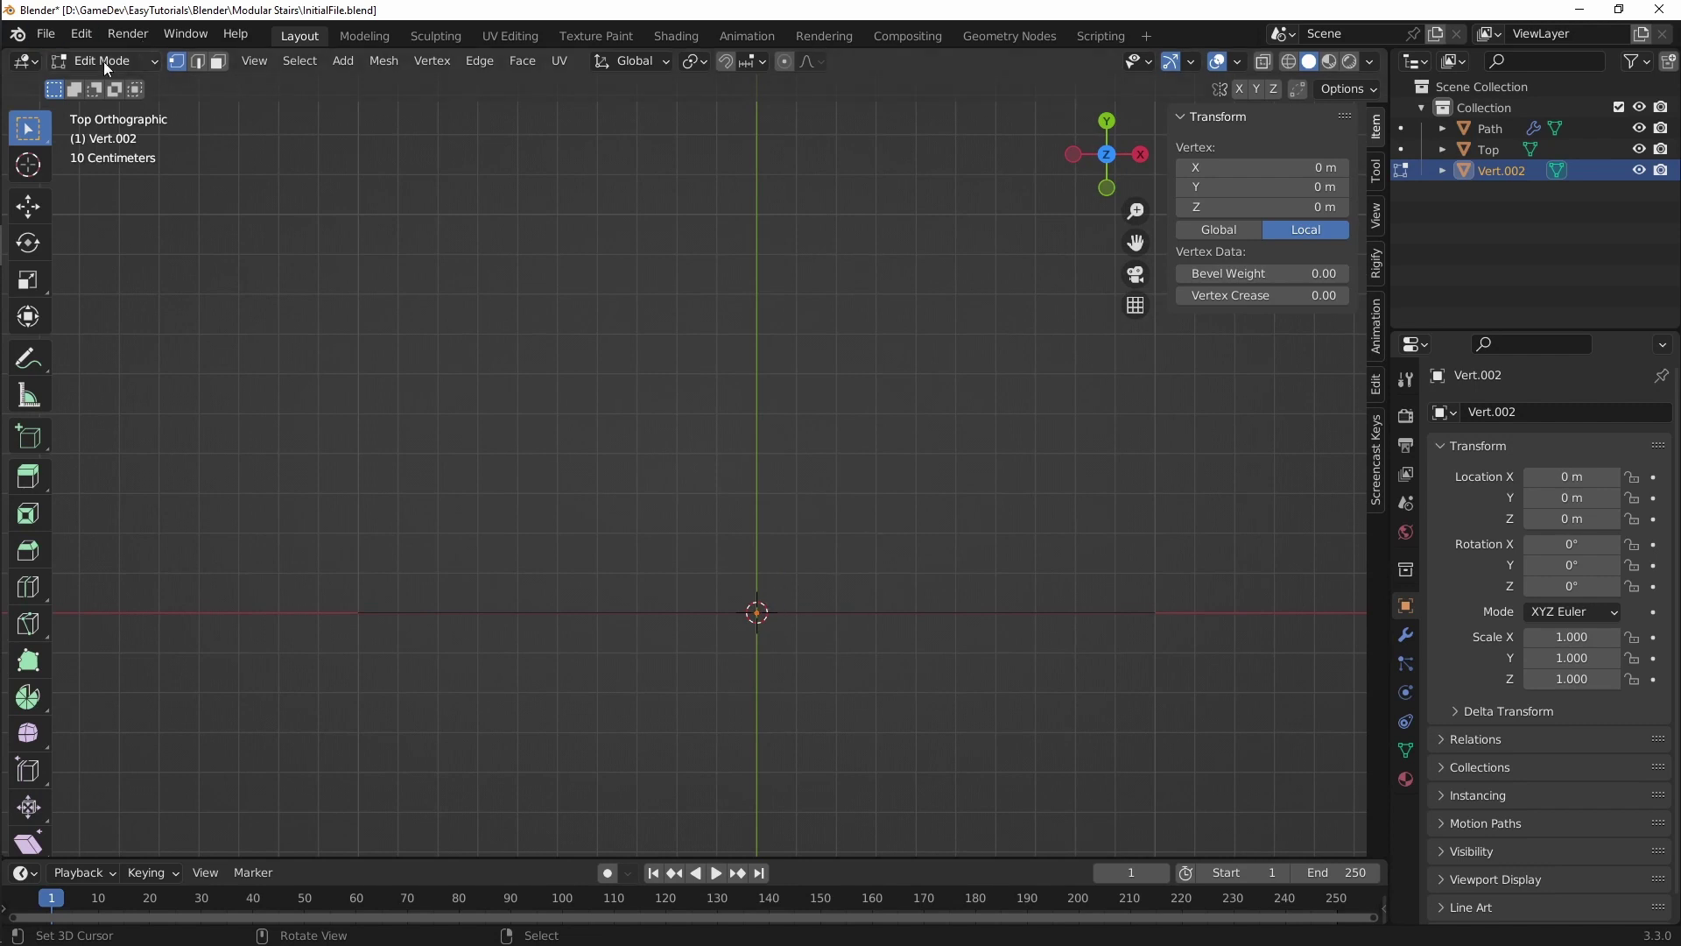
Step: Move the new vertex along the Y axis and set its Y coordinate to -0.2 m
{"action": "key", "text": "g"}
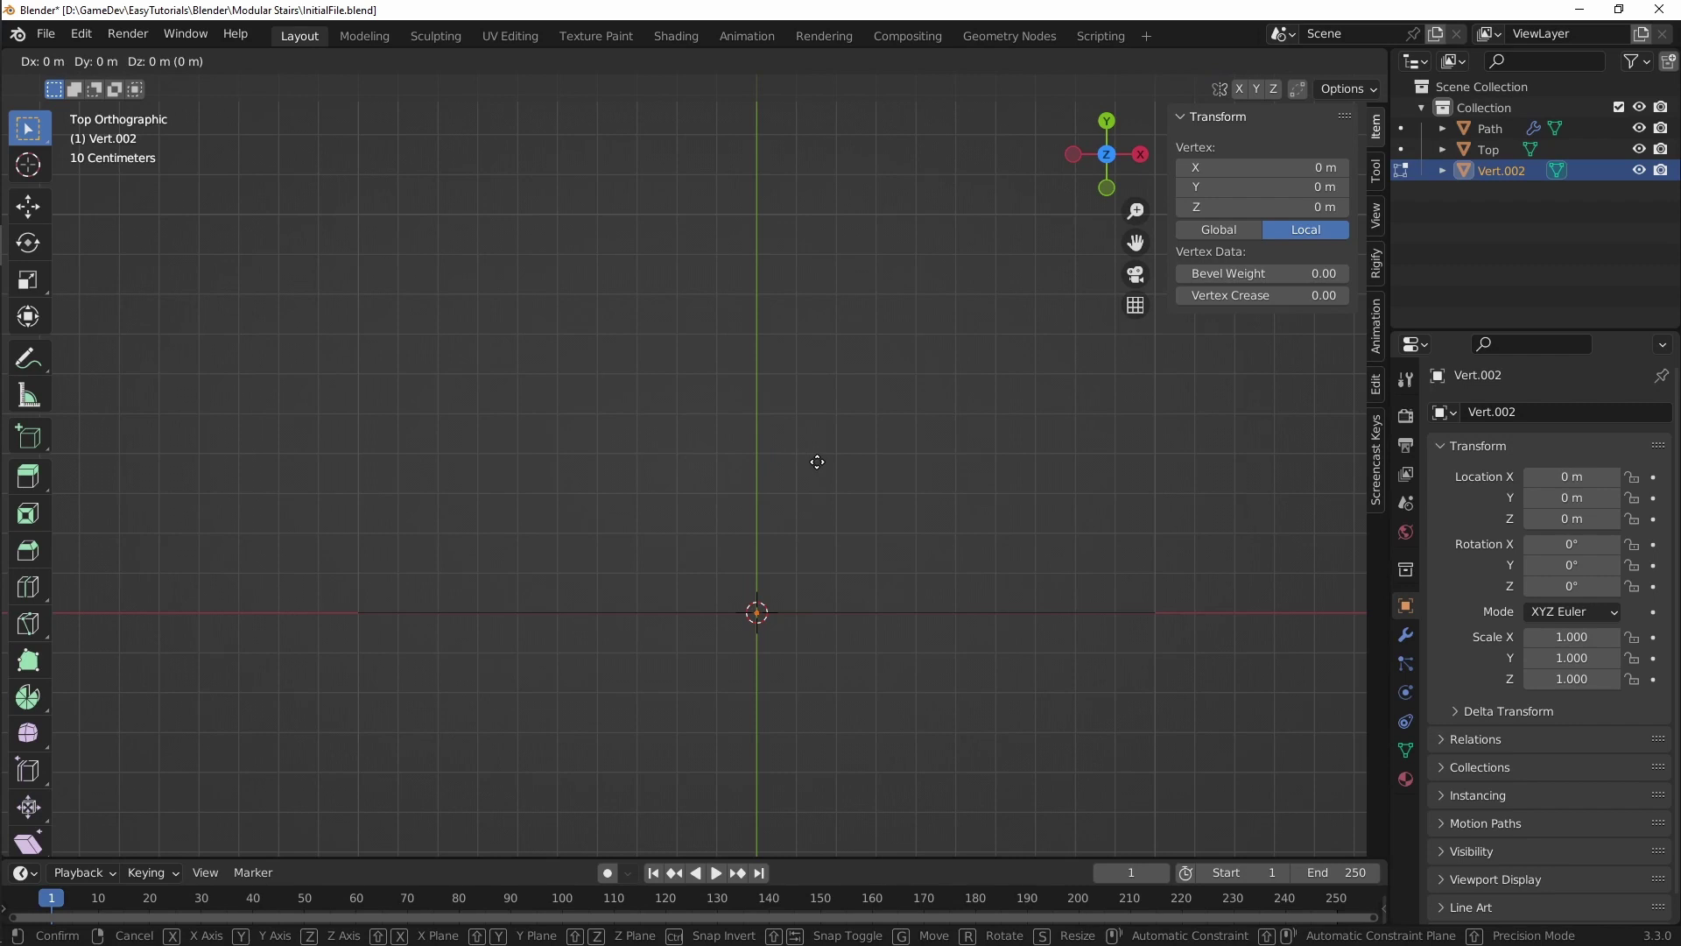
{"action": "key", "text": "y"}
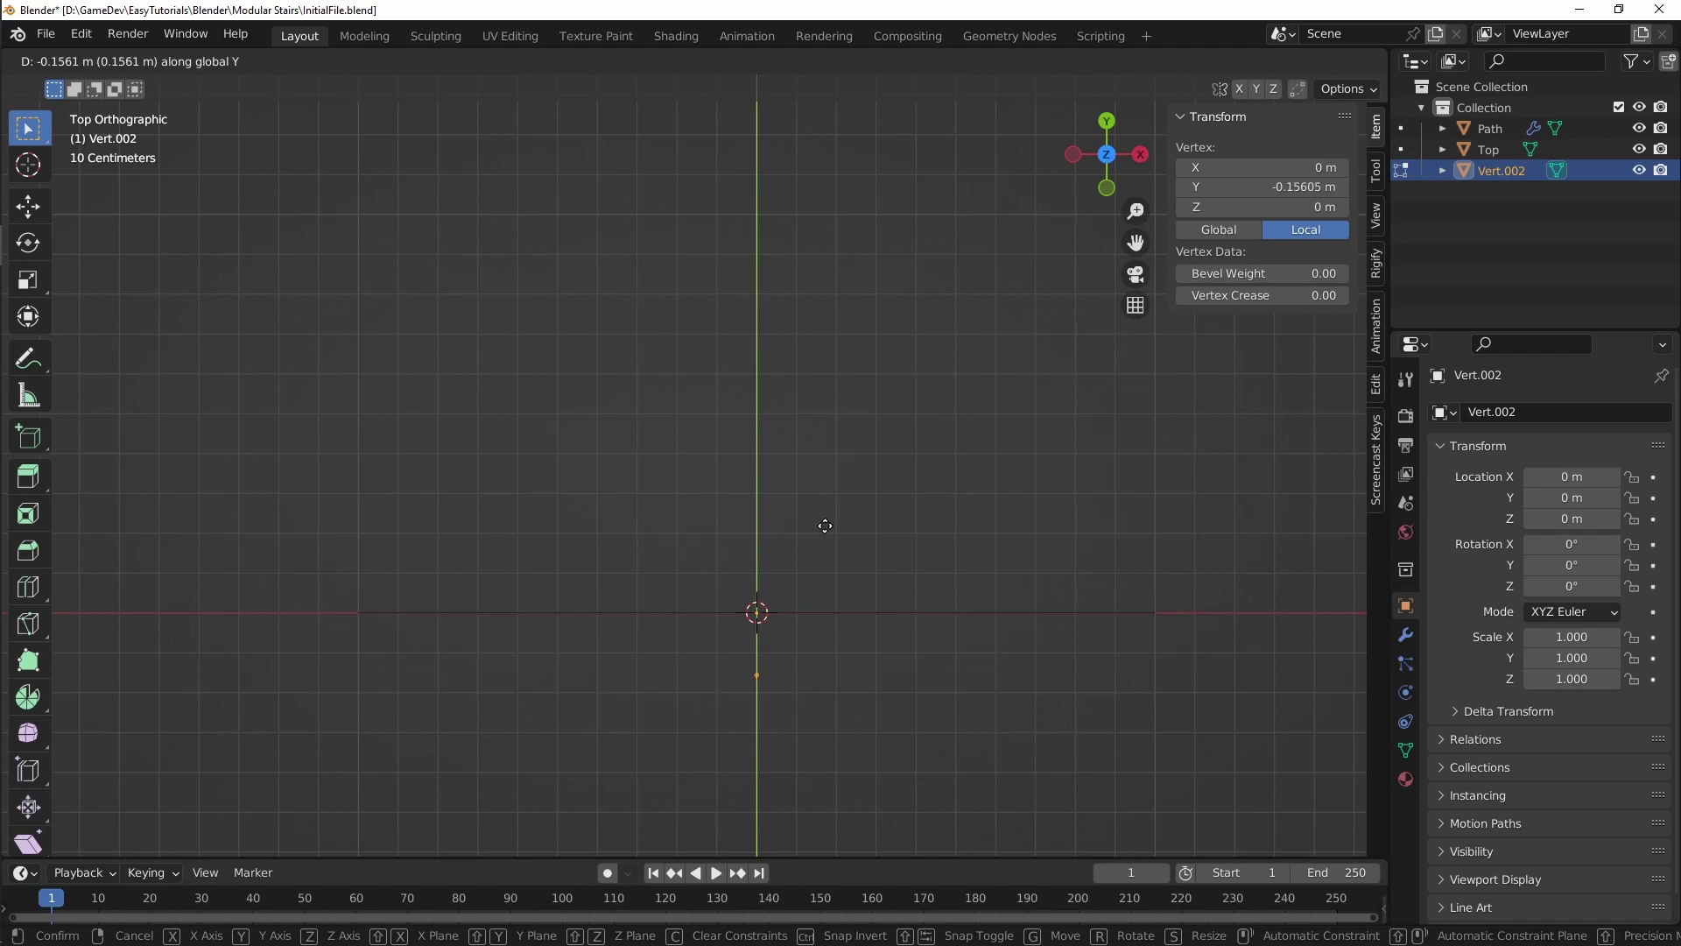
{"action": "left_click", "coordinate": [825, 538]}
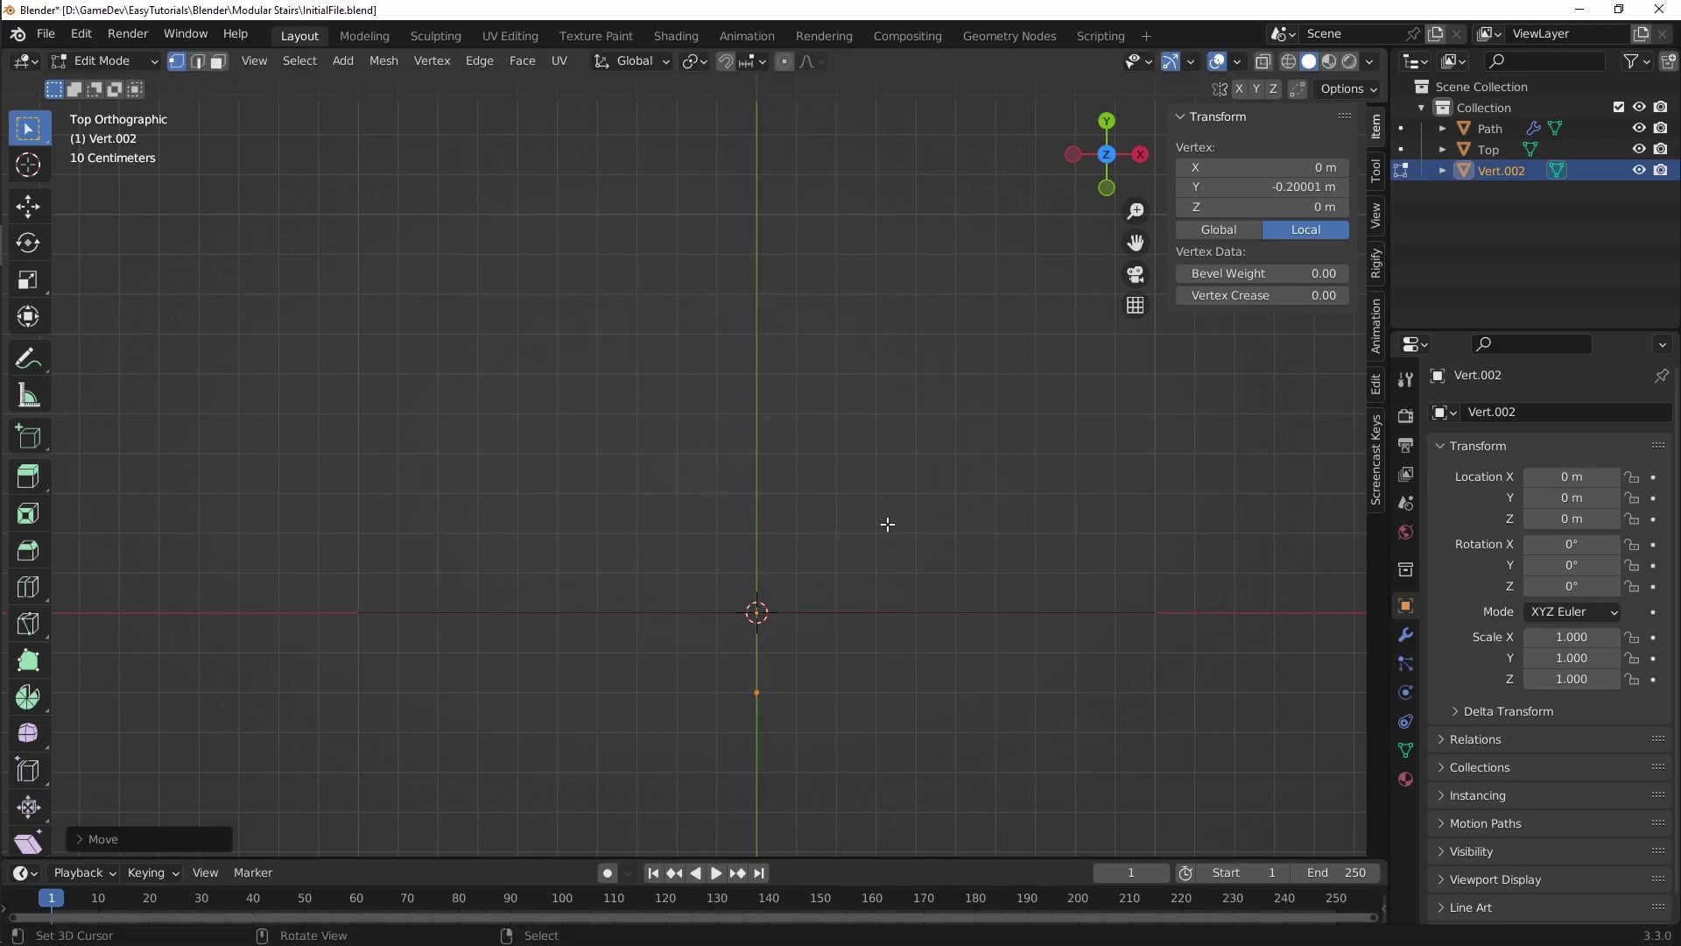
{"action": "left_click", "coordinate": [1305, 184]}
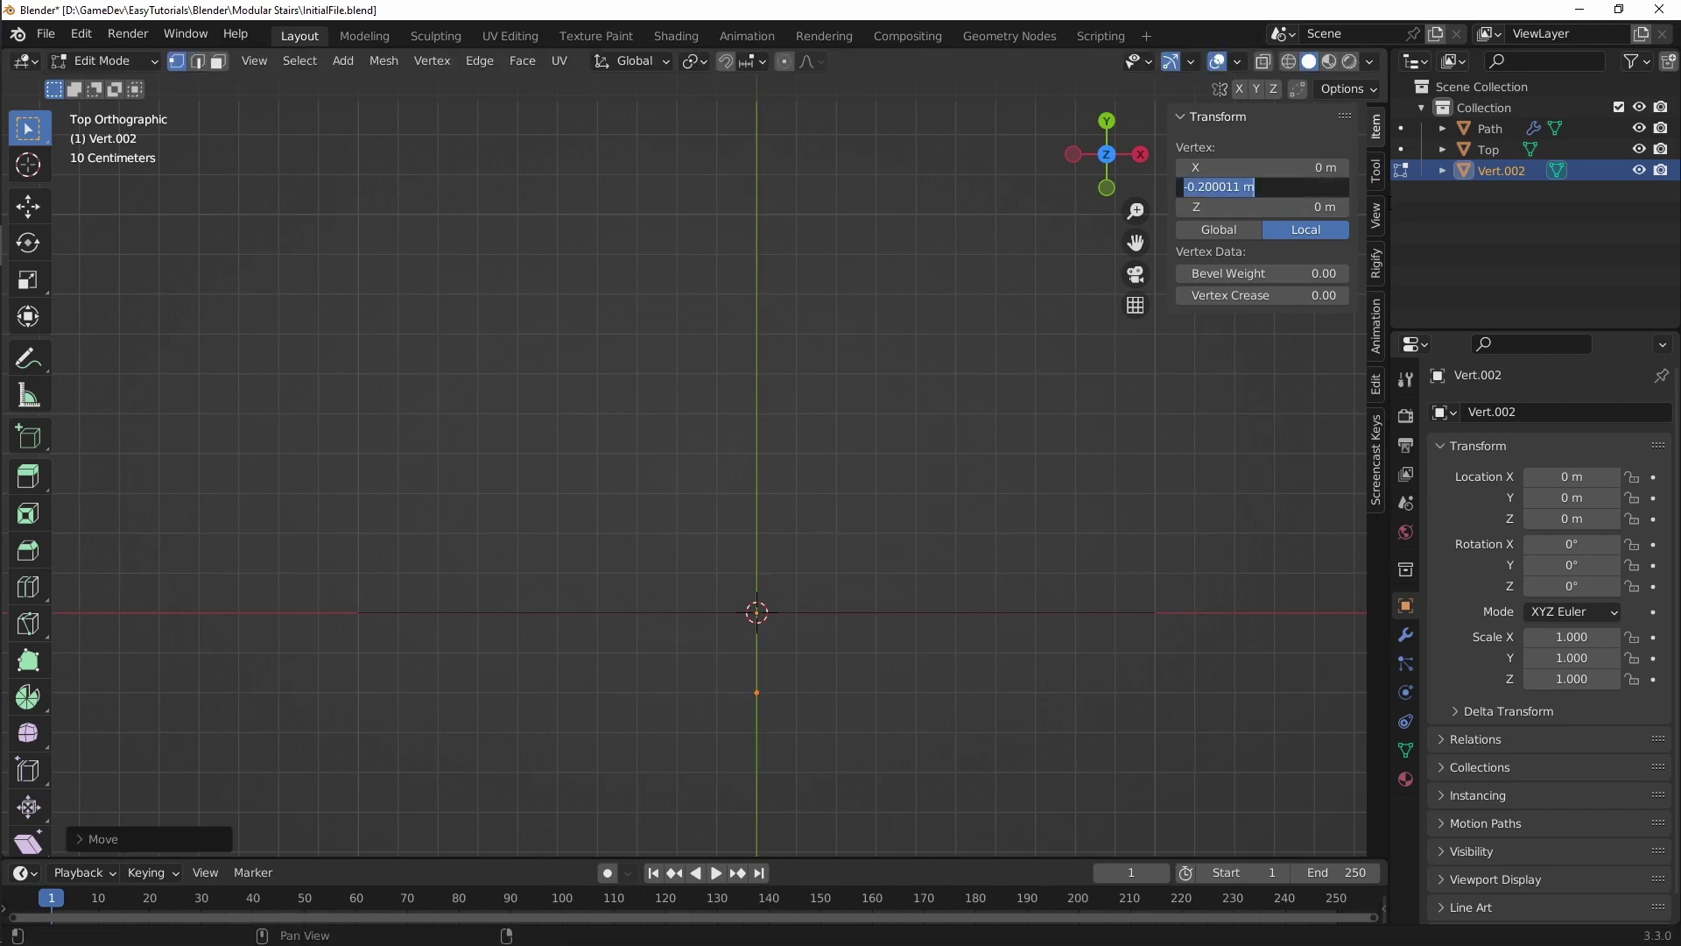
{"action": "key", "text": "BackSpace"}
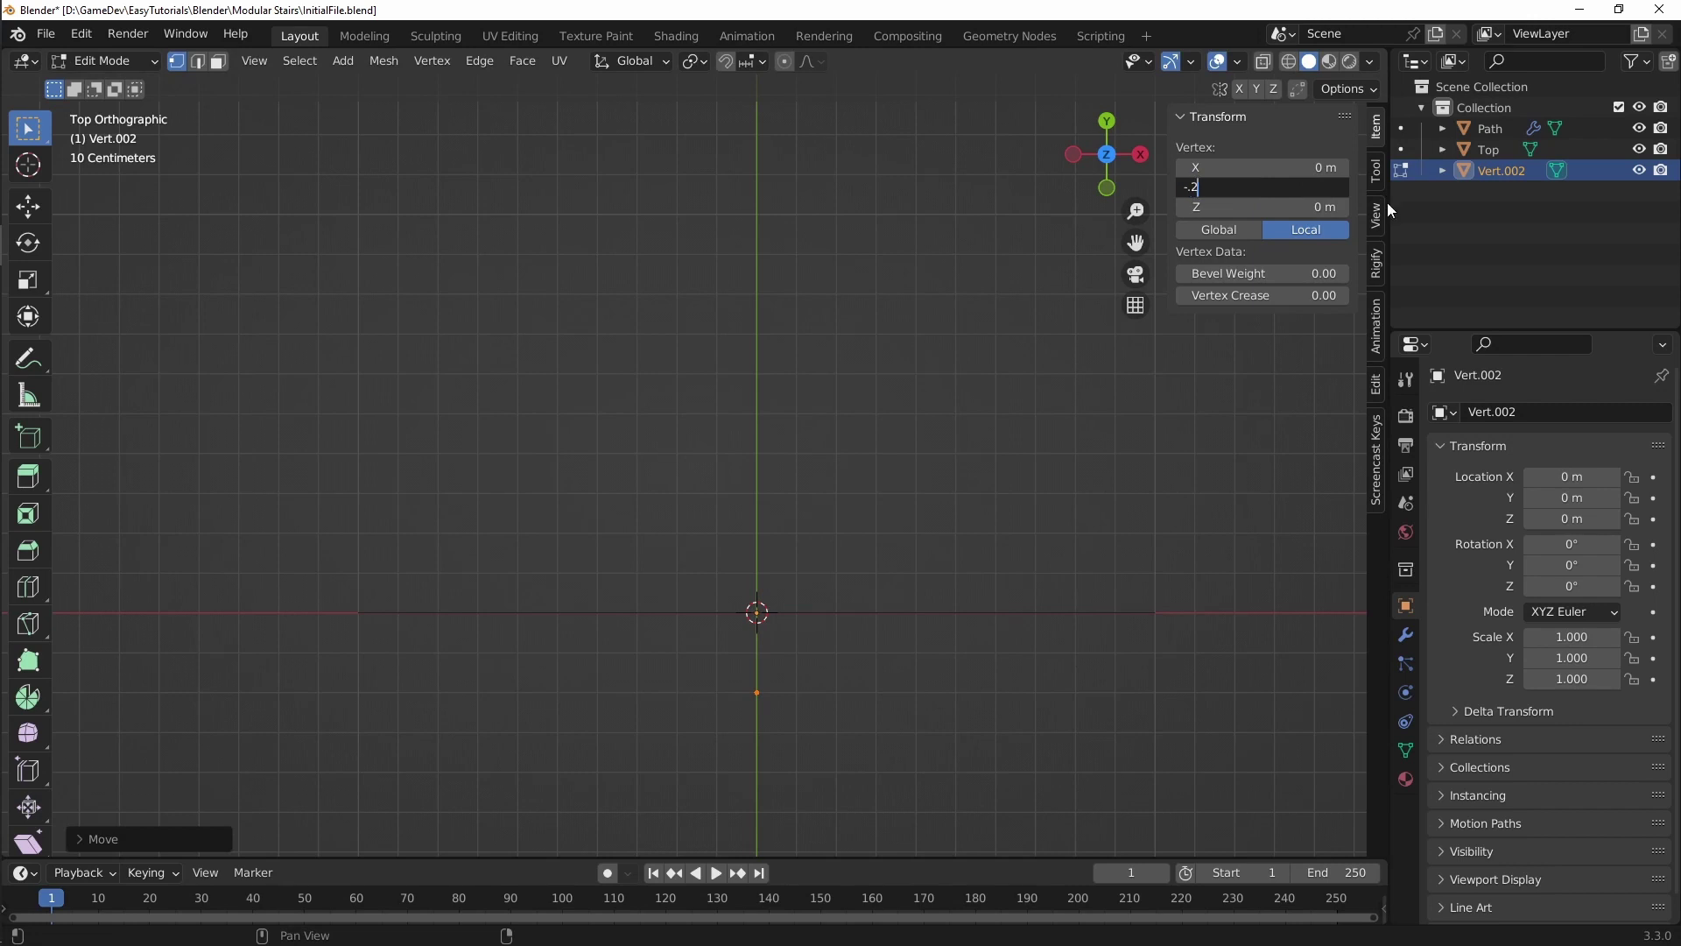
{"action": "type", "text": "-.2"}
{"action": "key", "text": "Return"}
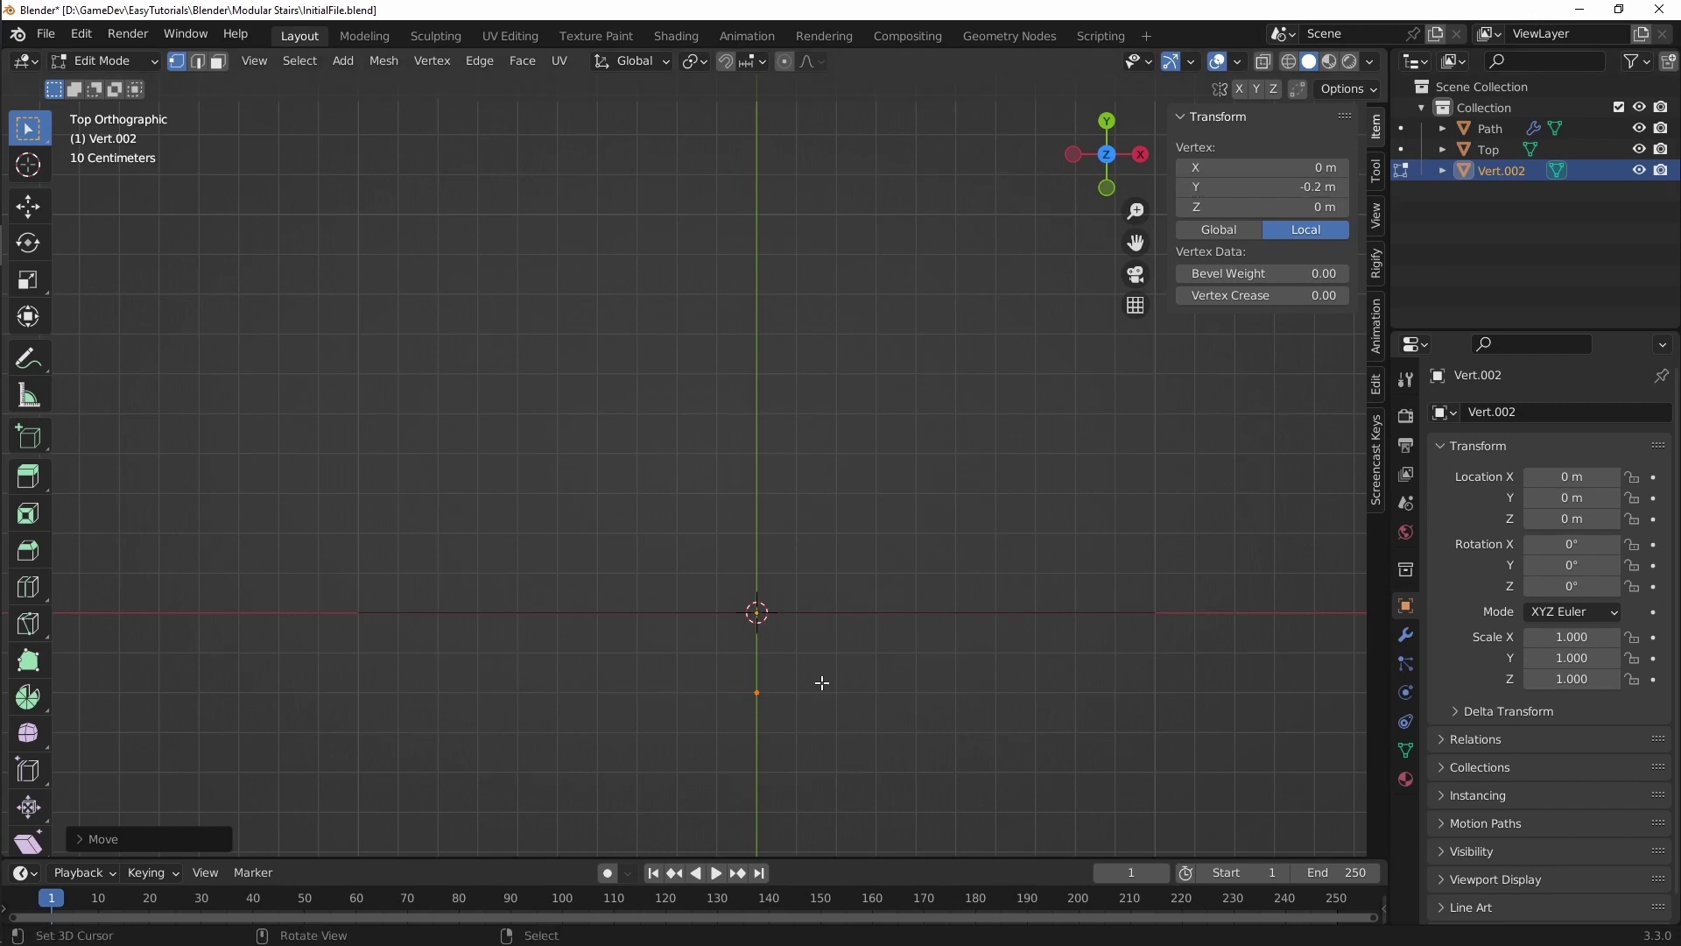
Step: Extrude the vertex along the X axis and set the new vertex's X coordinate to 1 m
{"action": "key", "text": "g"}
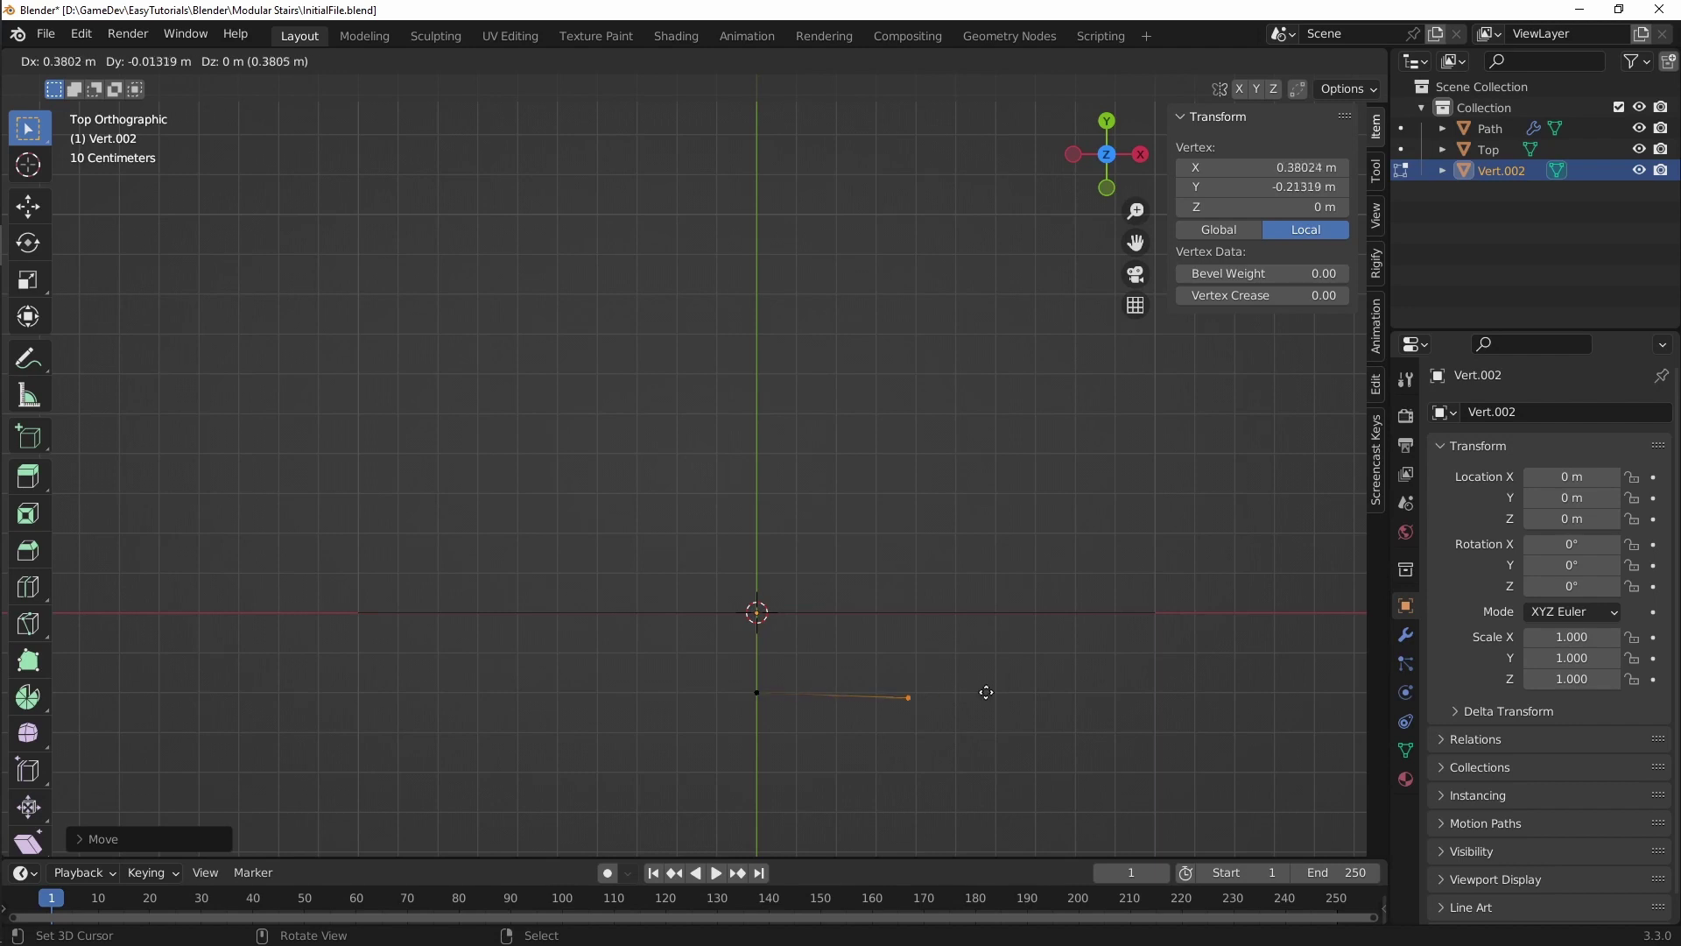
{"action": "key", "text": "x"}
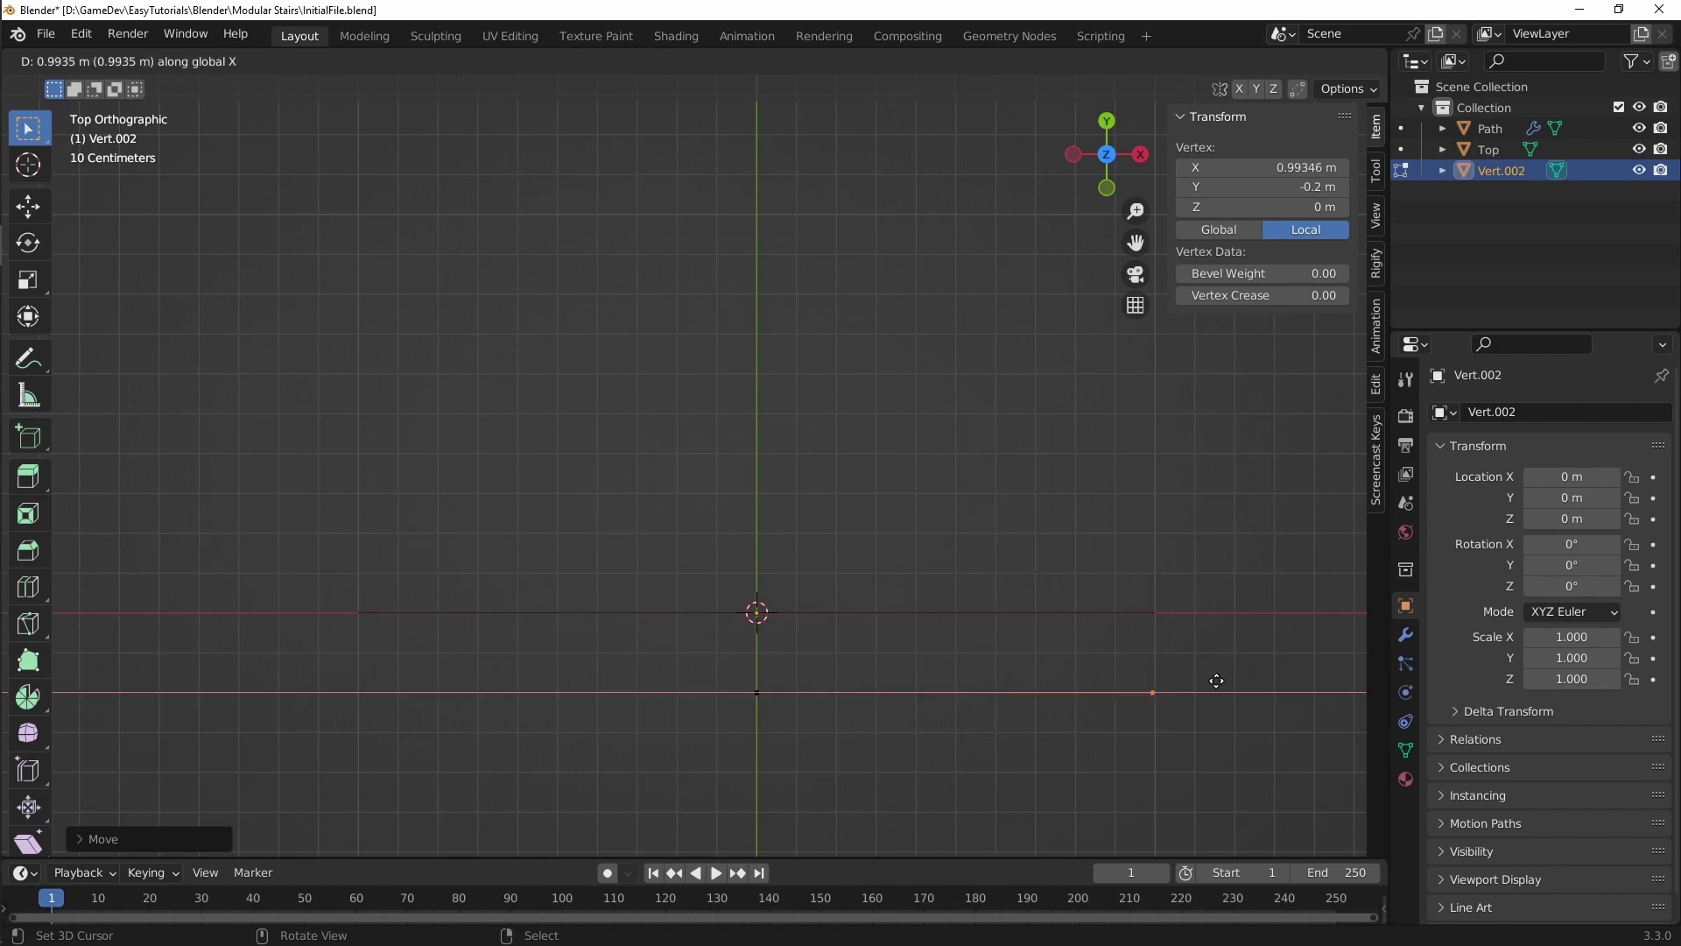
{"action": "left_click", "coordinate": [1216, 679]}
{"action": "left_click", "coordinate": [1313, 167]}
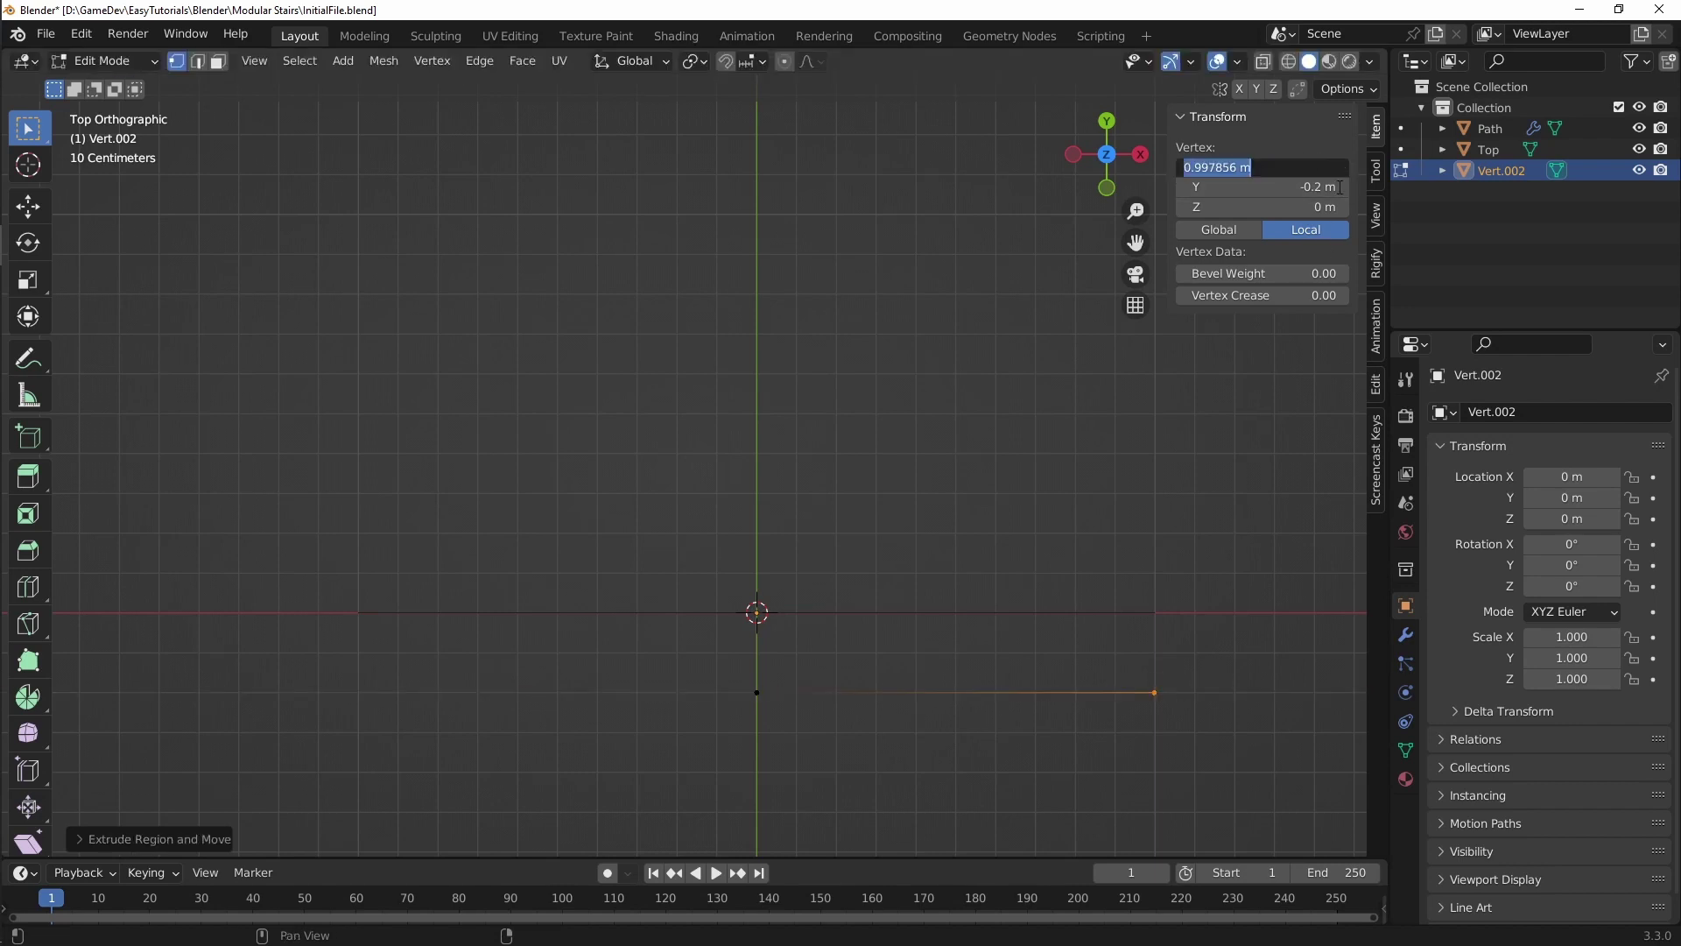
{"action": "type", "text": "1"}
{"action": "key", "text": "Return"}
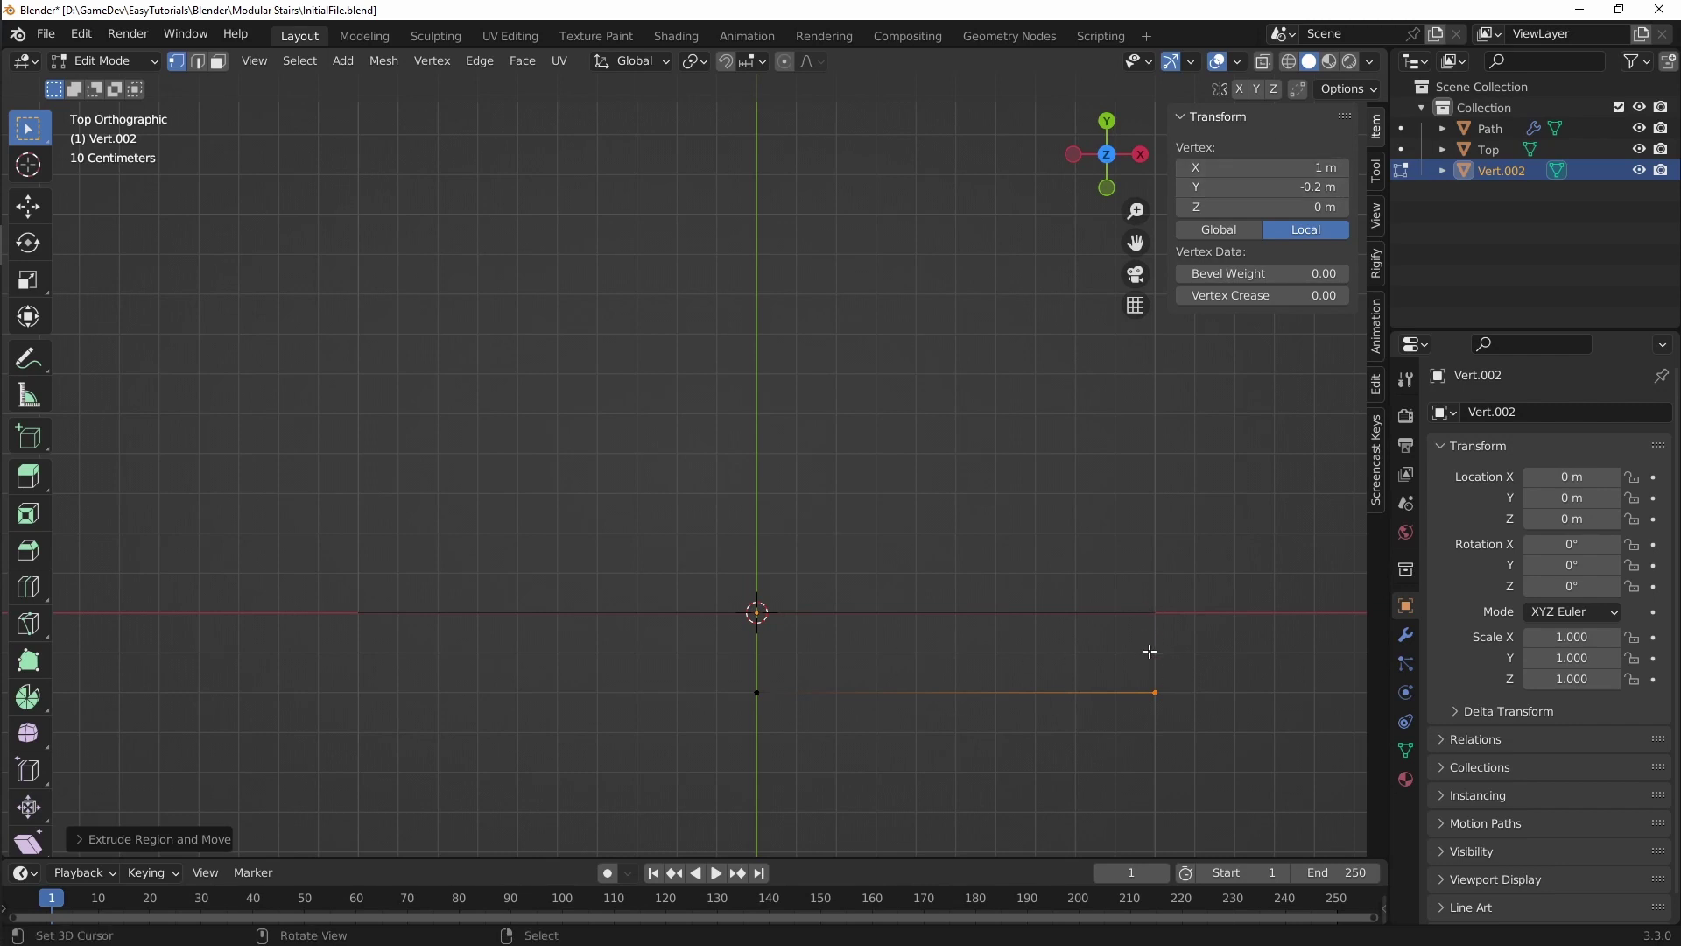
Step: Extrude the end vertex along the Y axis up to the Top edge's level, setting its Y coordinate to 0 m
{"action": "key", "text": "e"}
{"action": "key", "text": "x"}
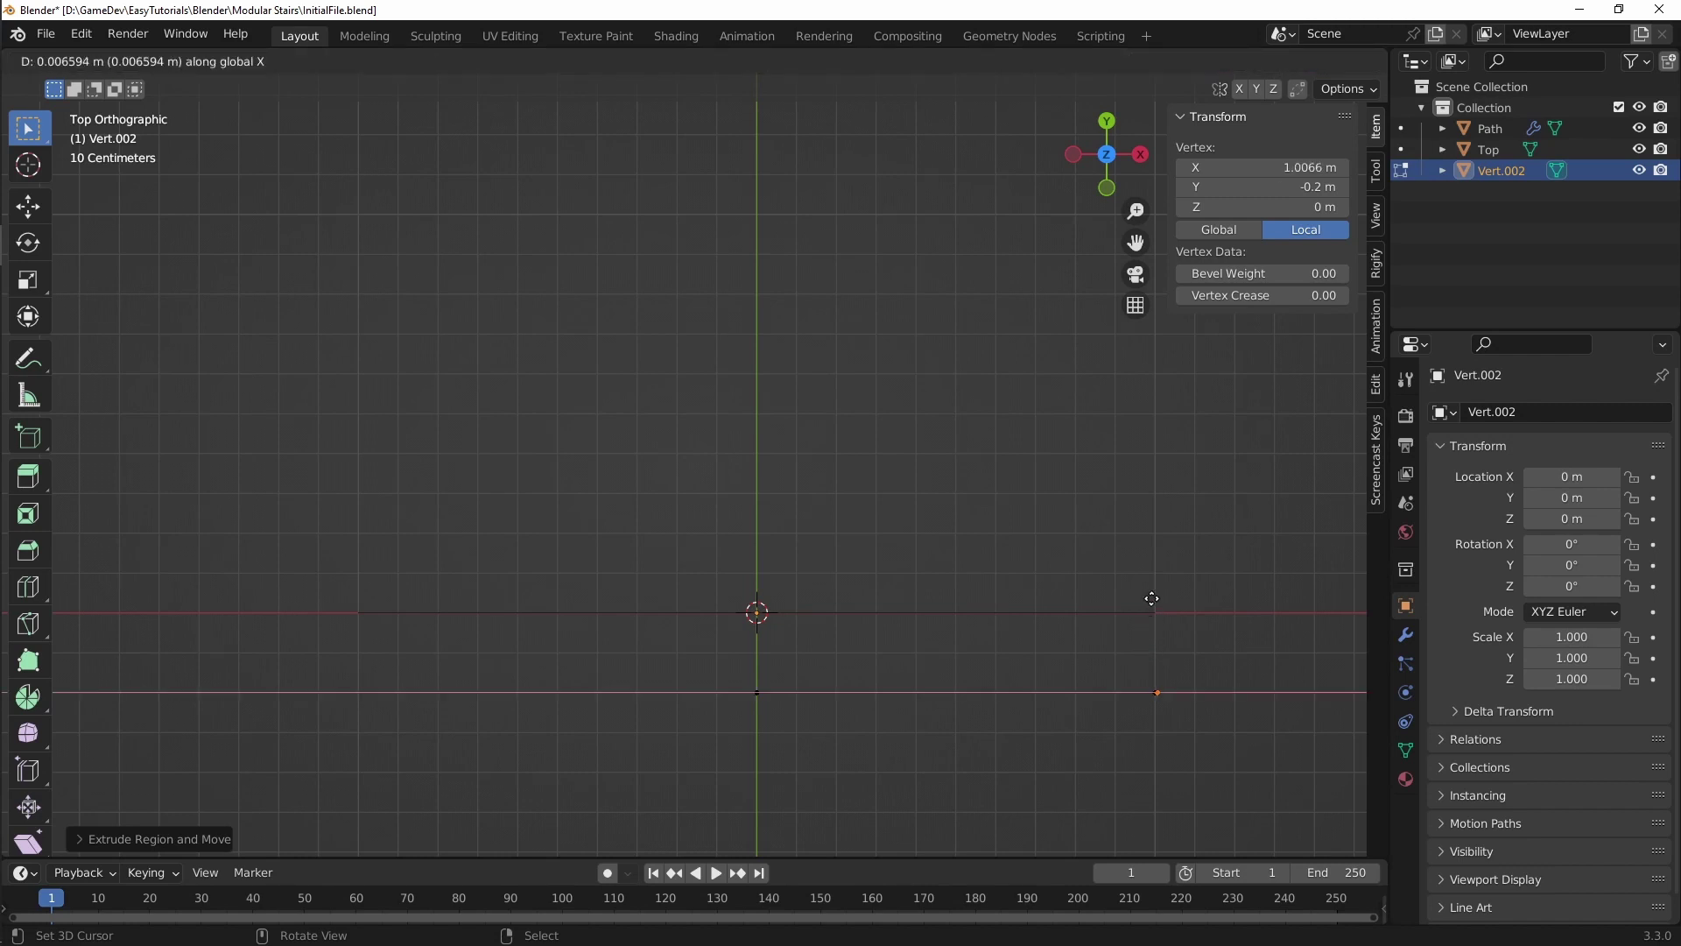
{"action": "key", "text": "y"}
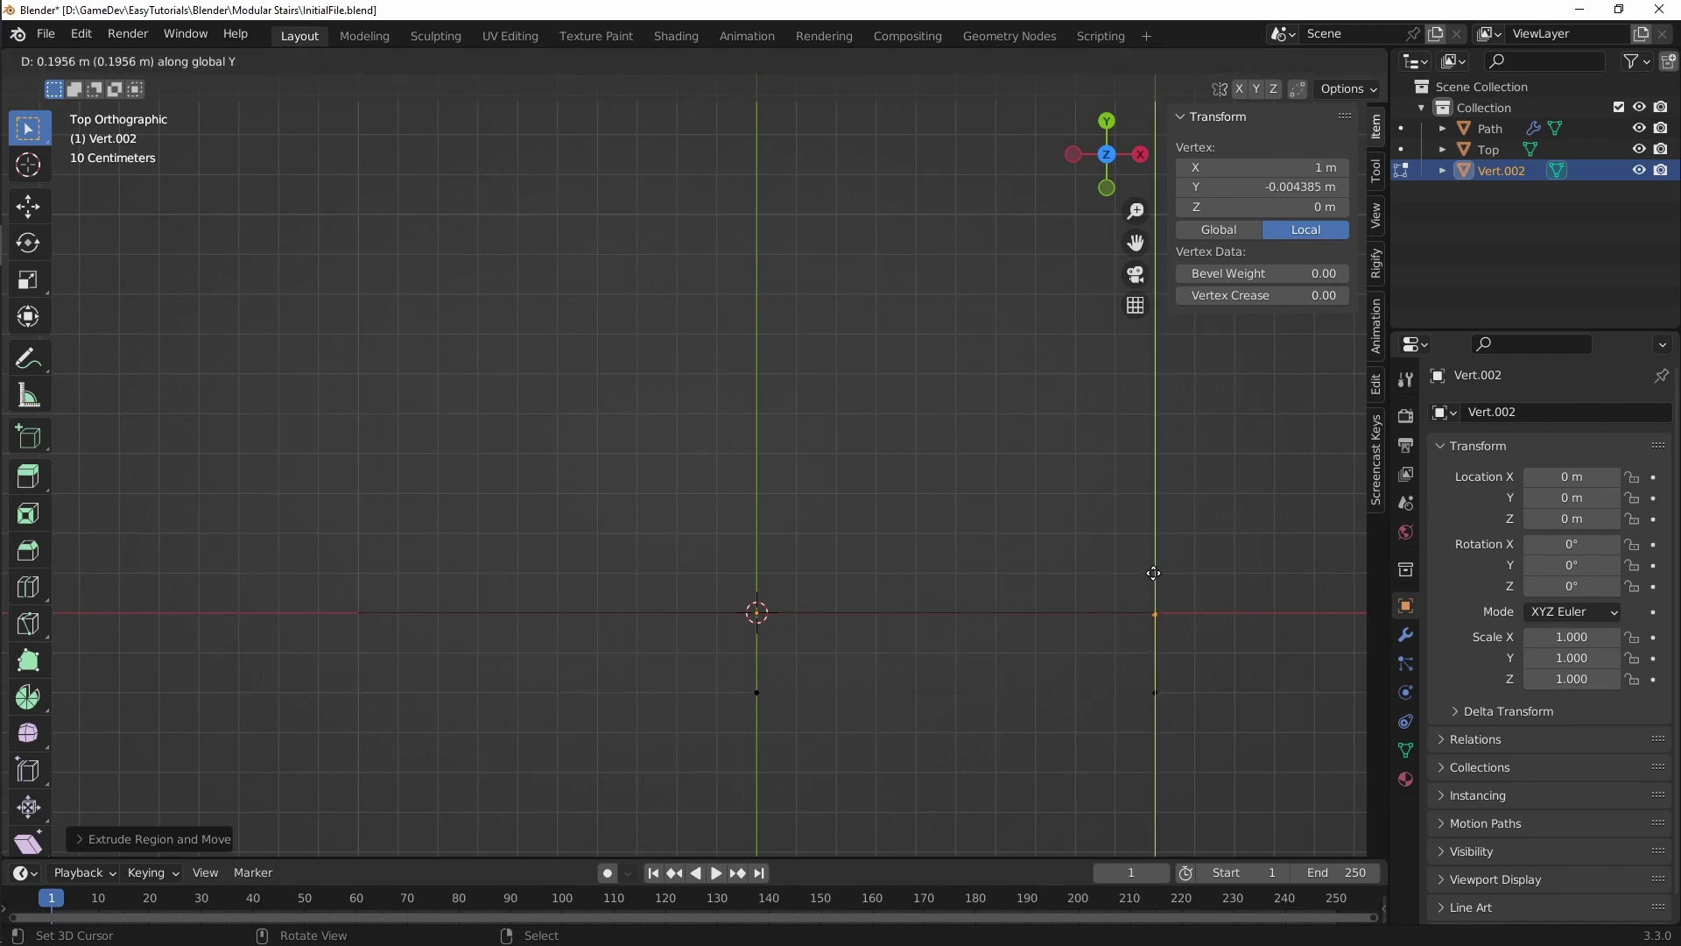
{"action": "left_click", "coordinate": [1152, 571]}
{"action": "left_click", "coordinate": [1339, 189]}
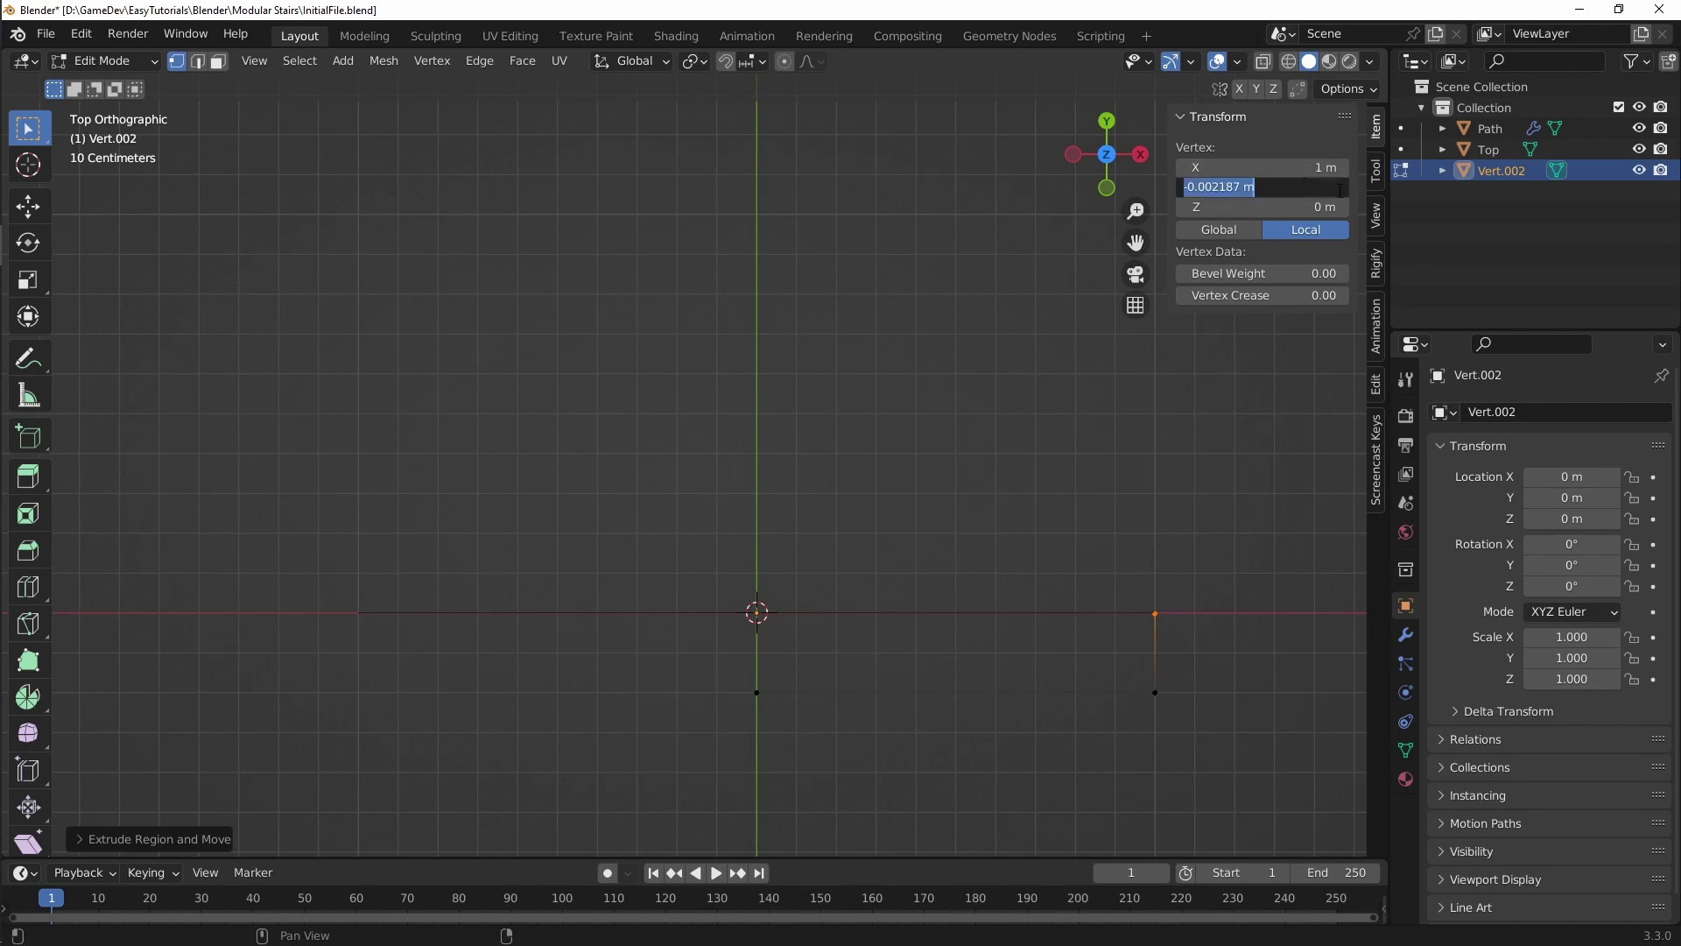
{"action": "type", "text": "0"}
{"action": "key", "text": "Return"}
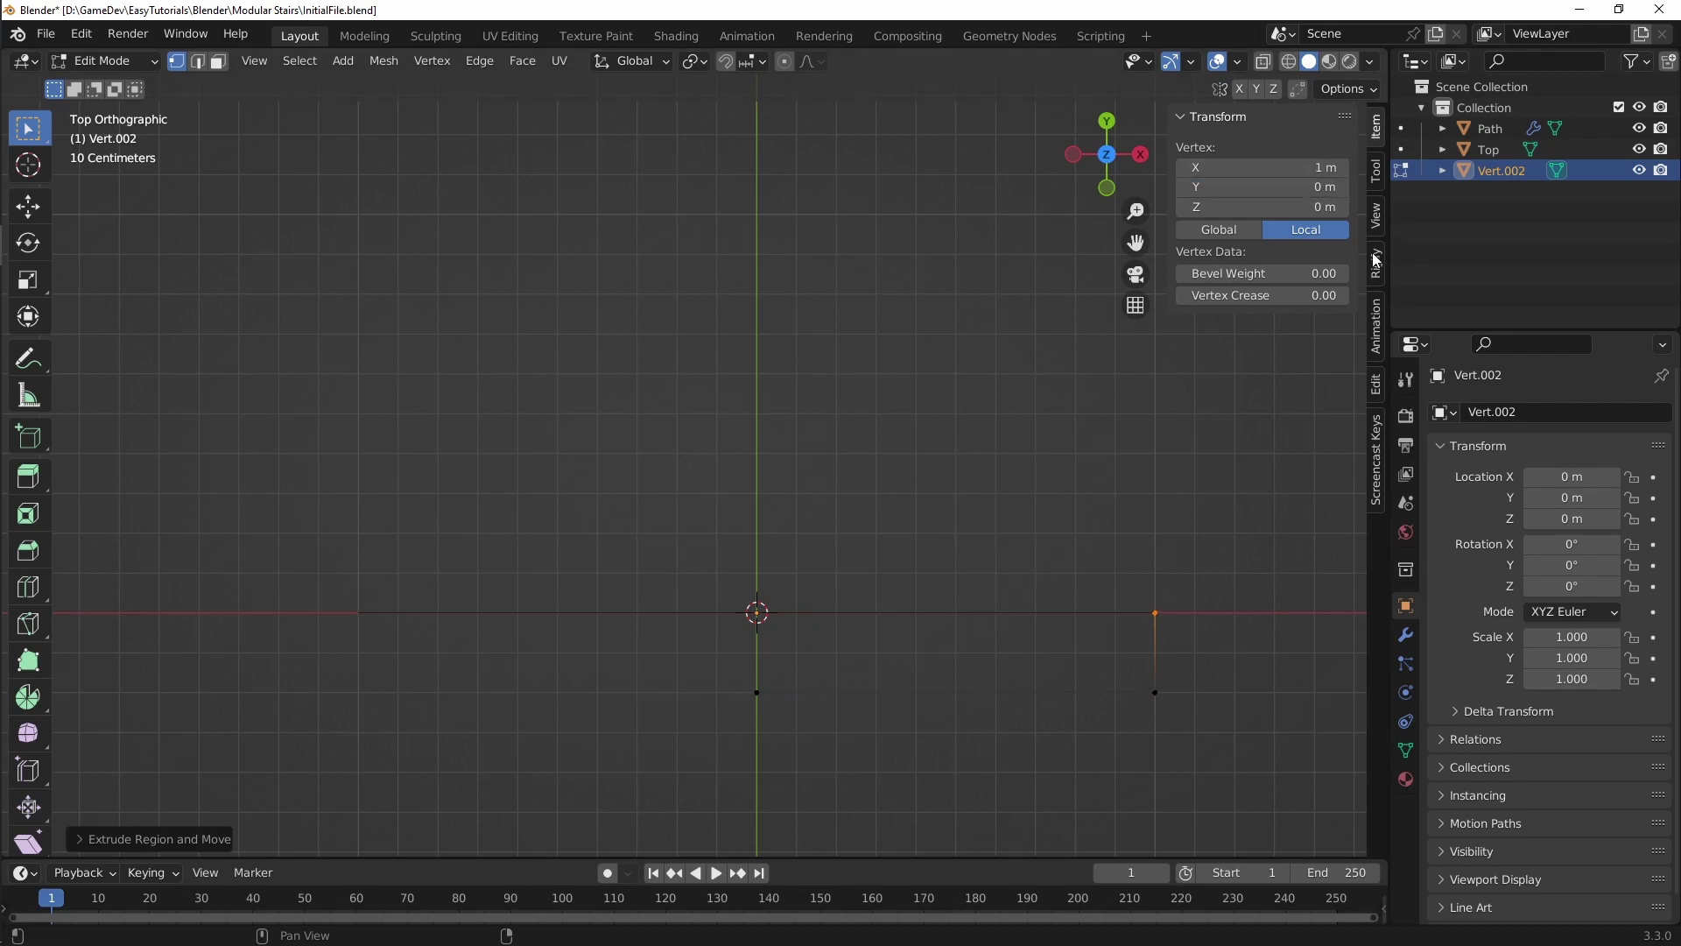
Step: Deselect the profile's vertices and return the L-shaped profile to Object Mode
{"action": "left_click", "coordinate": [974, 674]}
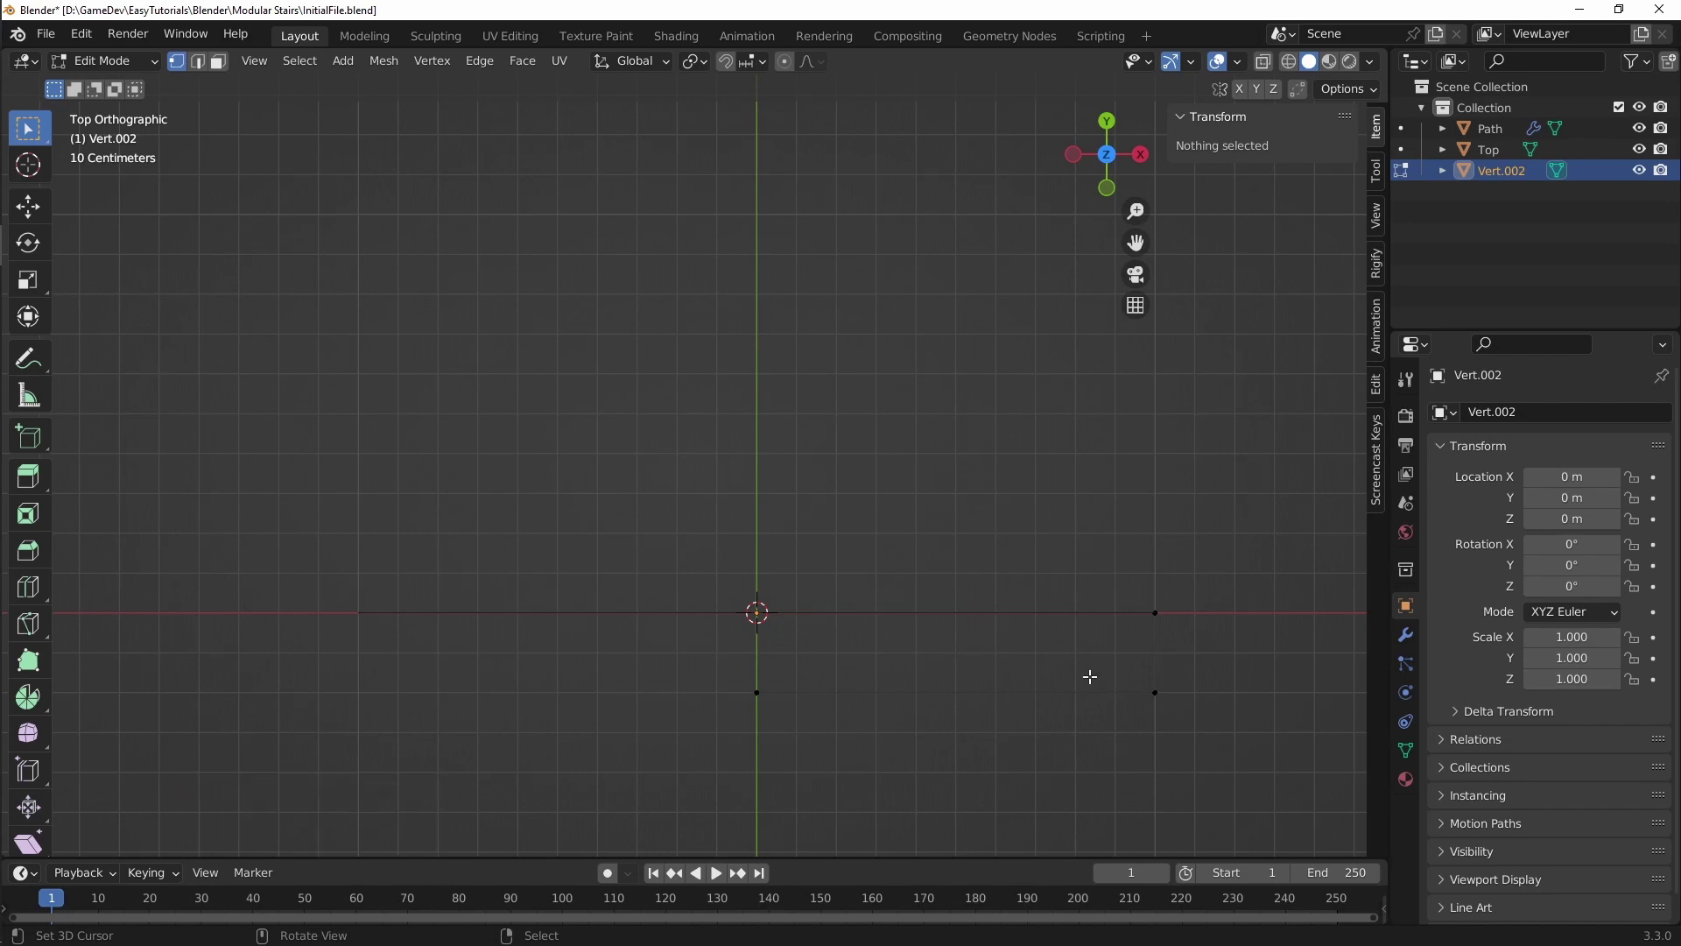
{"action": "key", "text": "ctrl+Tab"}
{"action": "left_click", "coordinate": [946, 638]}
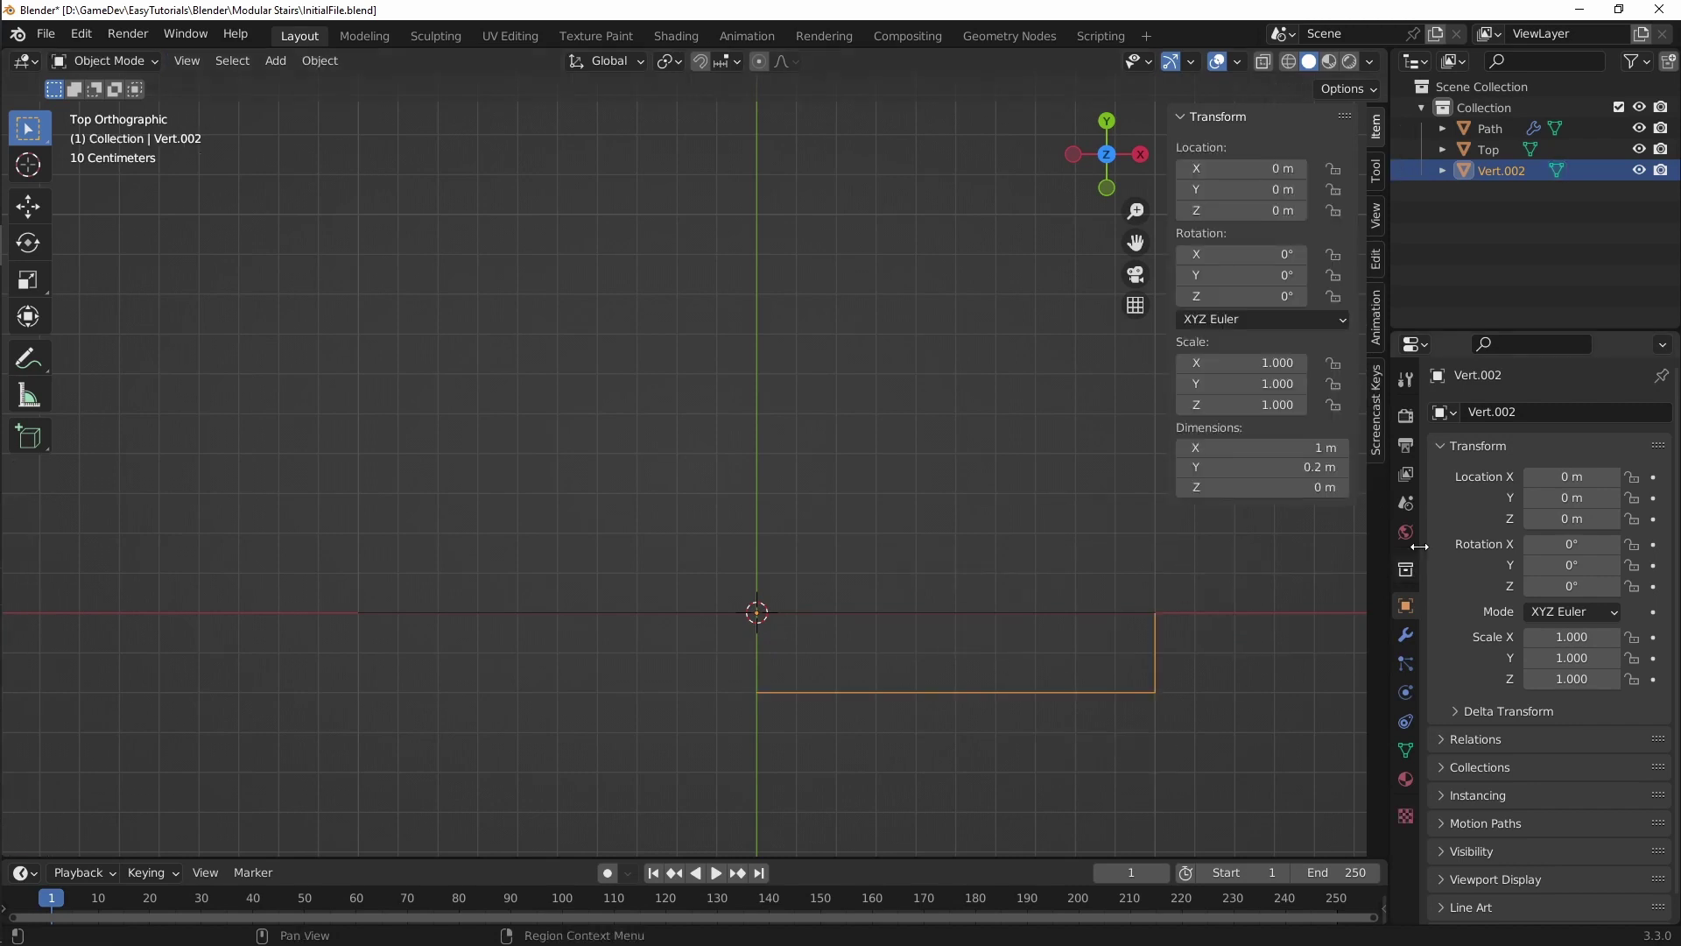
{"action": "left_click", "coordinate": [1484, 412]}
{"action": "left_click", "coordinate": [1420, 583]}
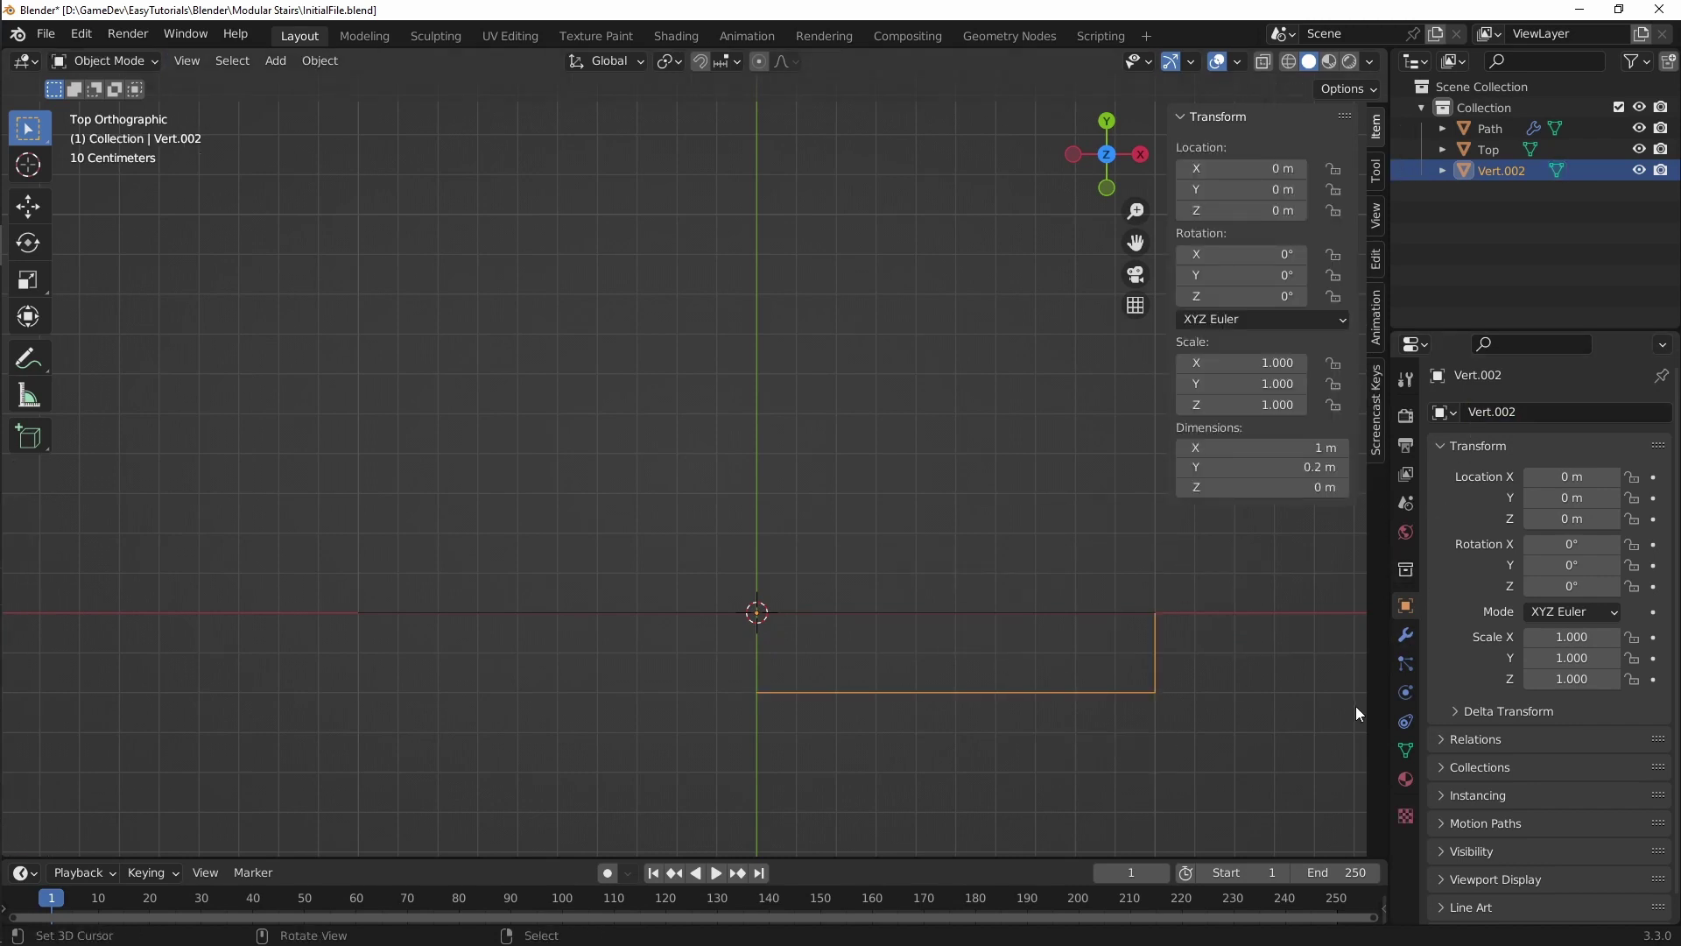
Step: Add a Mirror modifier across the X axis to the L-shaped profile and apply it to complete the U-shaped outline
{"action": "left_click", "coordinate": [1406, 635]}
{"action": "left_click", "coordinate": [1541, 412]}
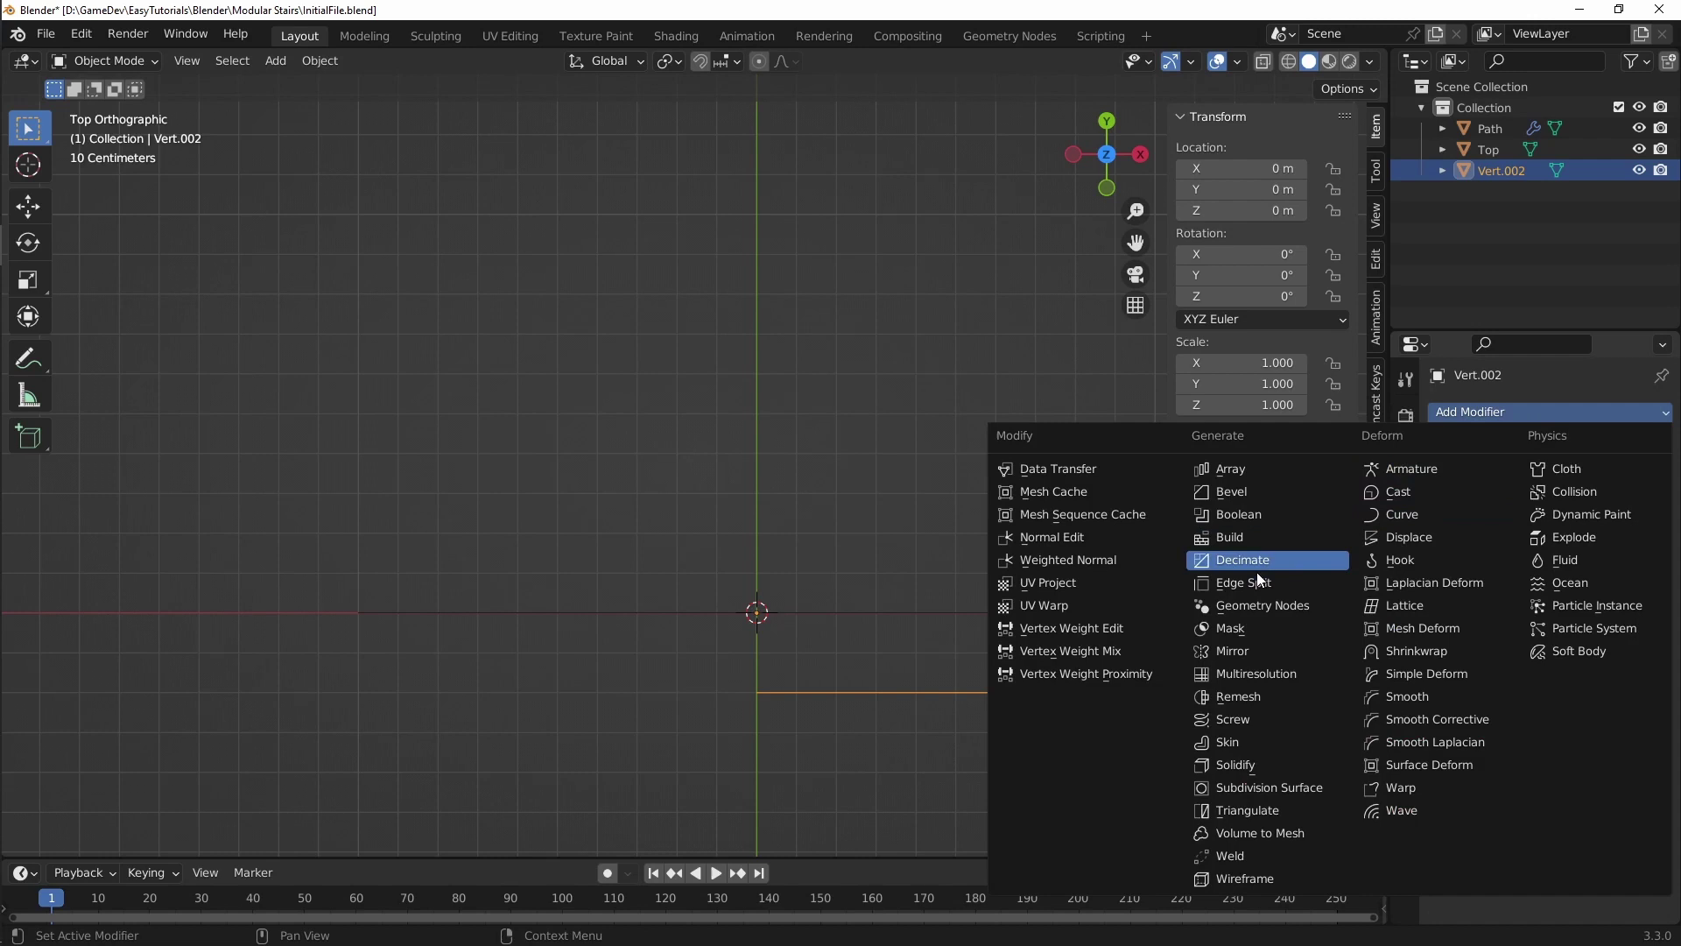
{"action": "left_click", "coordinate": [1245, 658]}
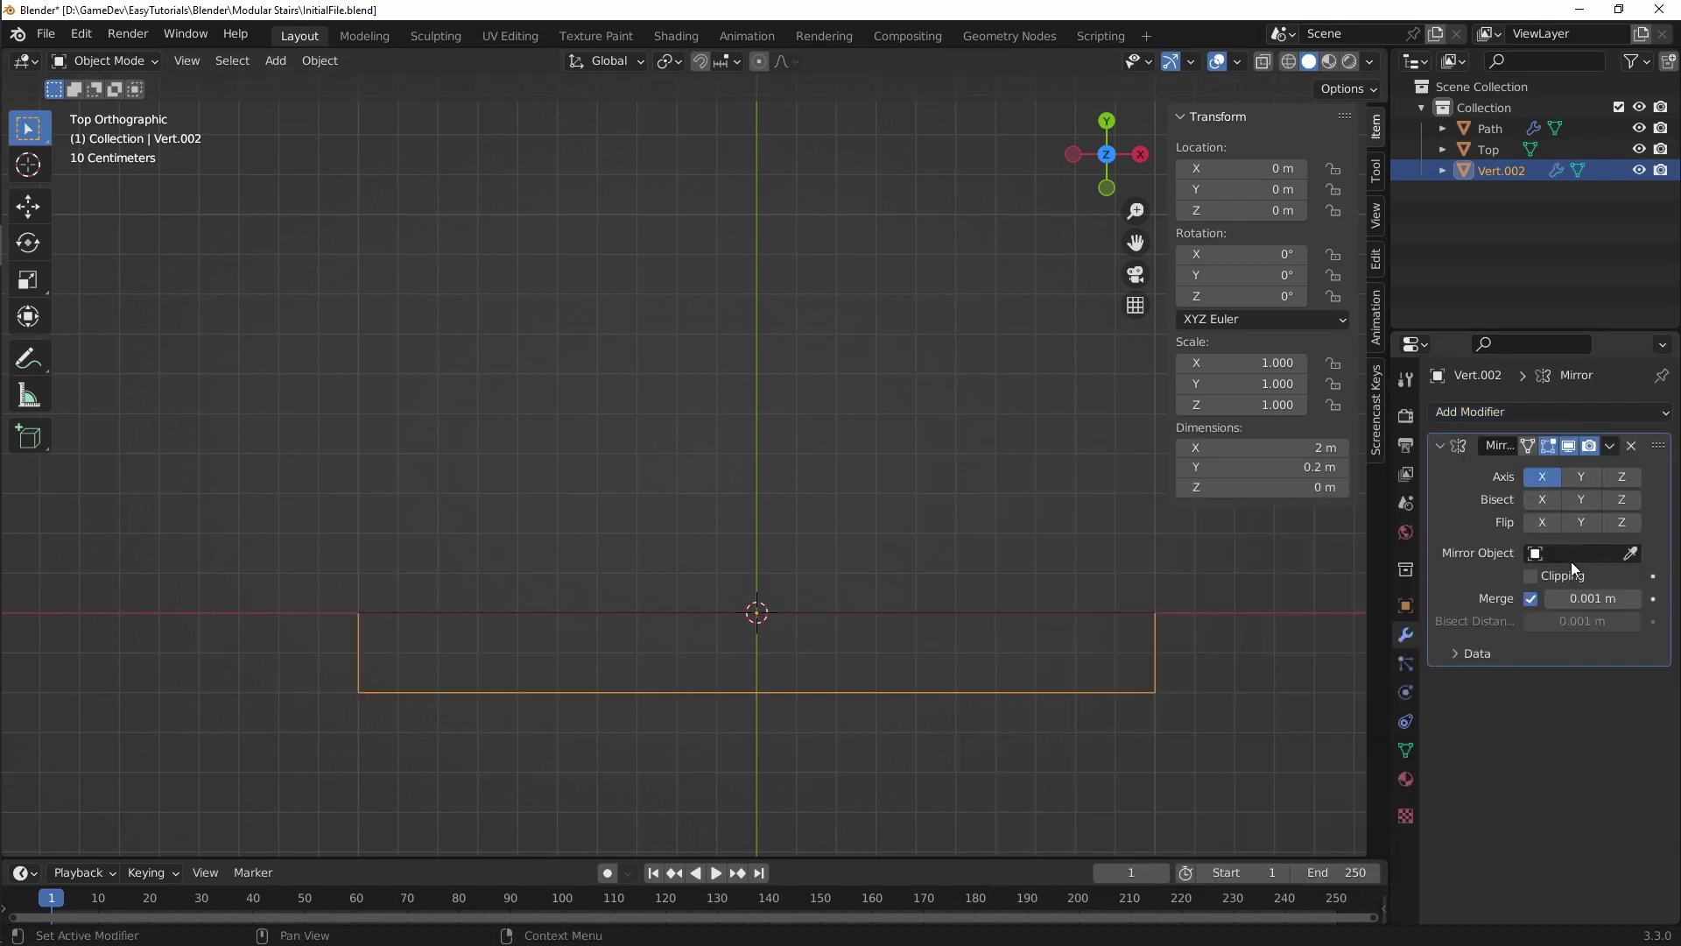
{"action": "middle_click_drag", "start_coordinate": [945, 596], "coordinate": [725, 633]}
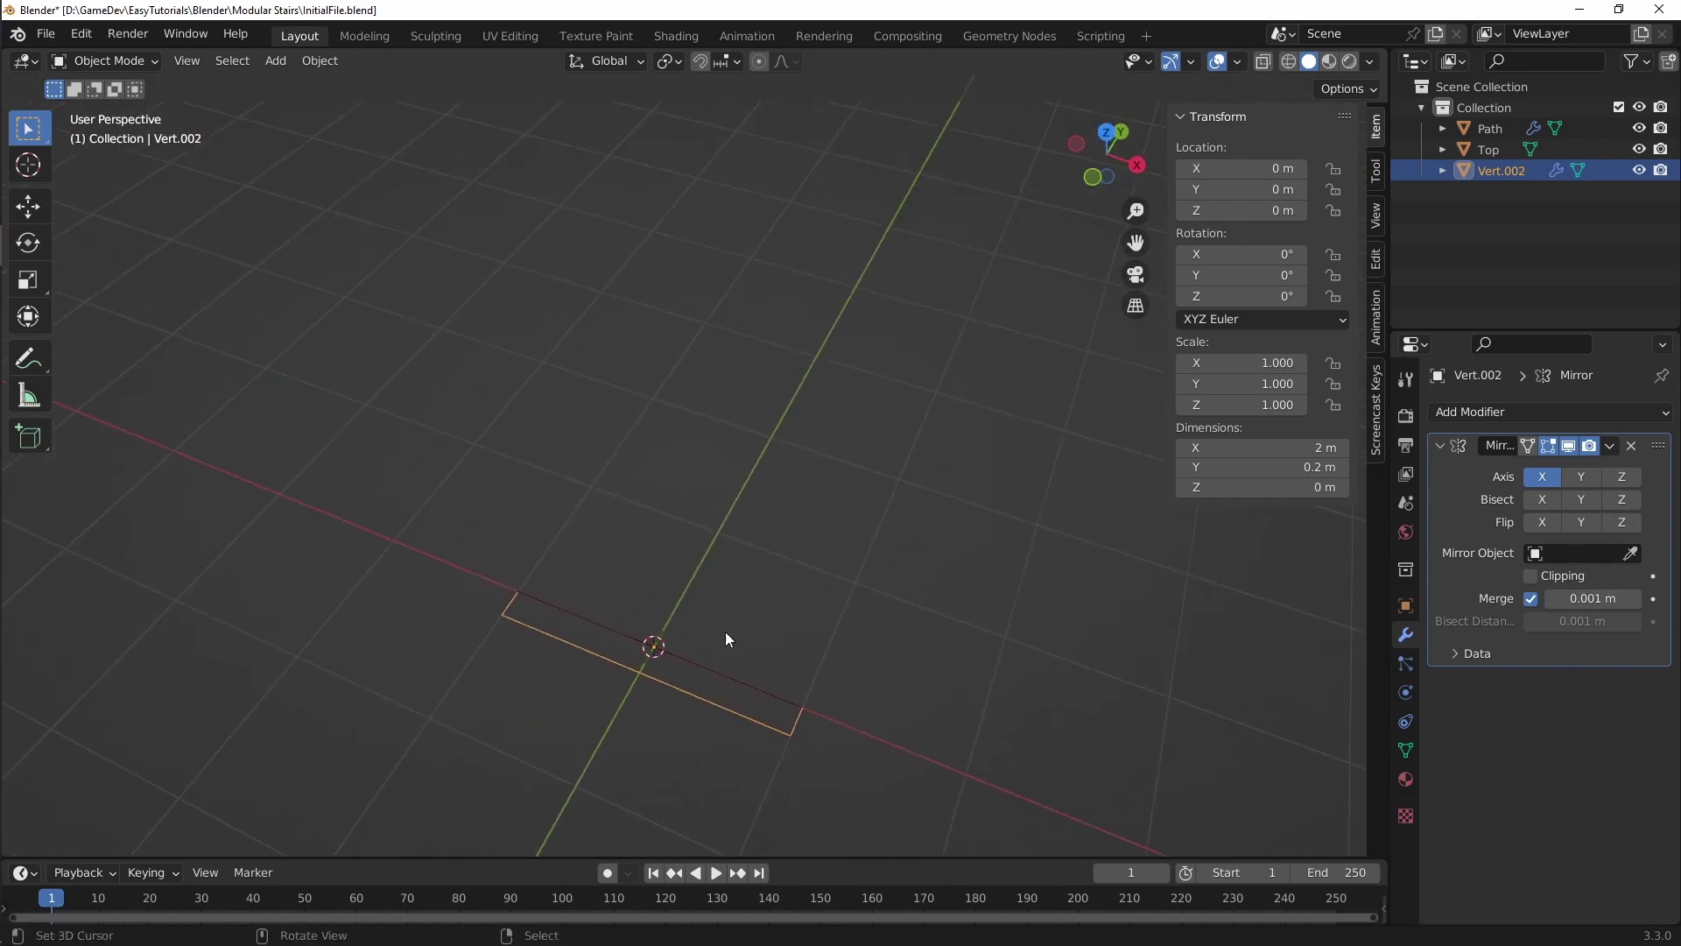
{"action": "left_click", "coordinate": [1610, 447]}
{"action": "left_click", "coordinate": [1548, 470]}
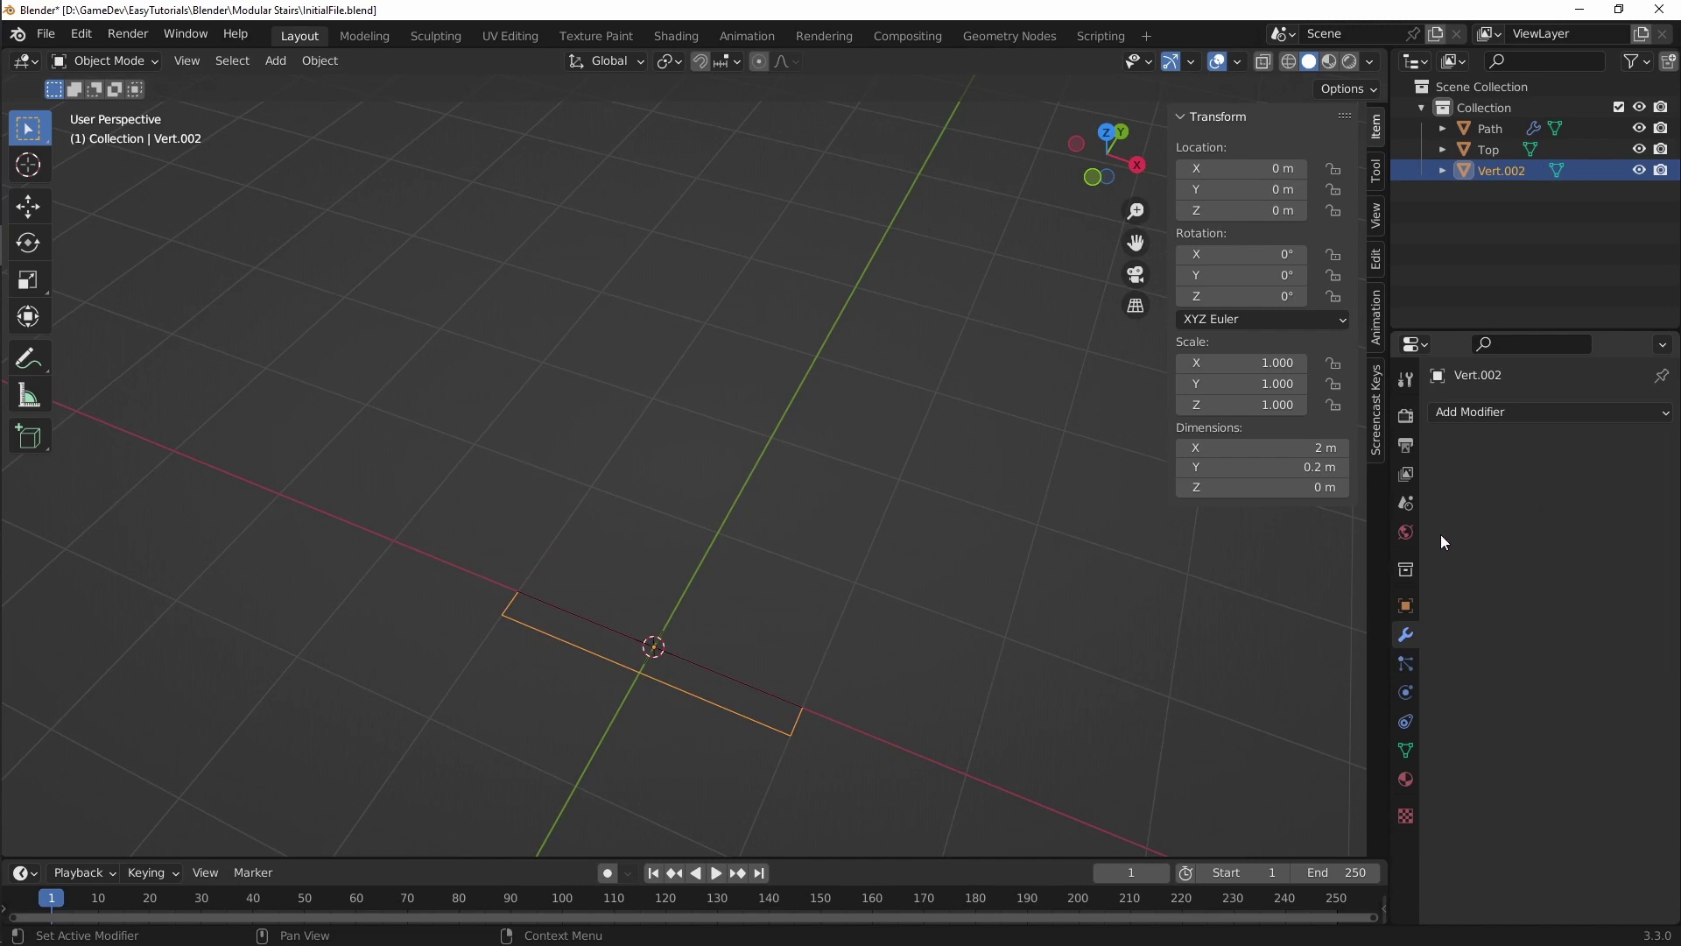
Step: Vertex-bevel the profile's two lower corner vertices with a 0.15 m width and four segments, finishing in Object Mode
{"action": "key", "text": "ctrl+Tab"}
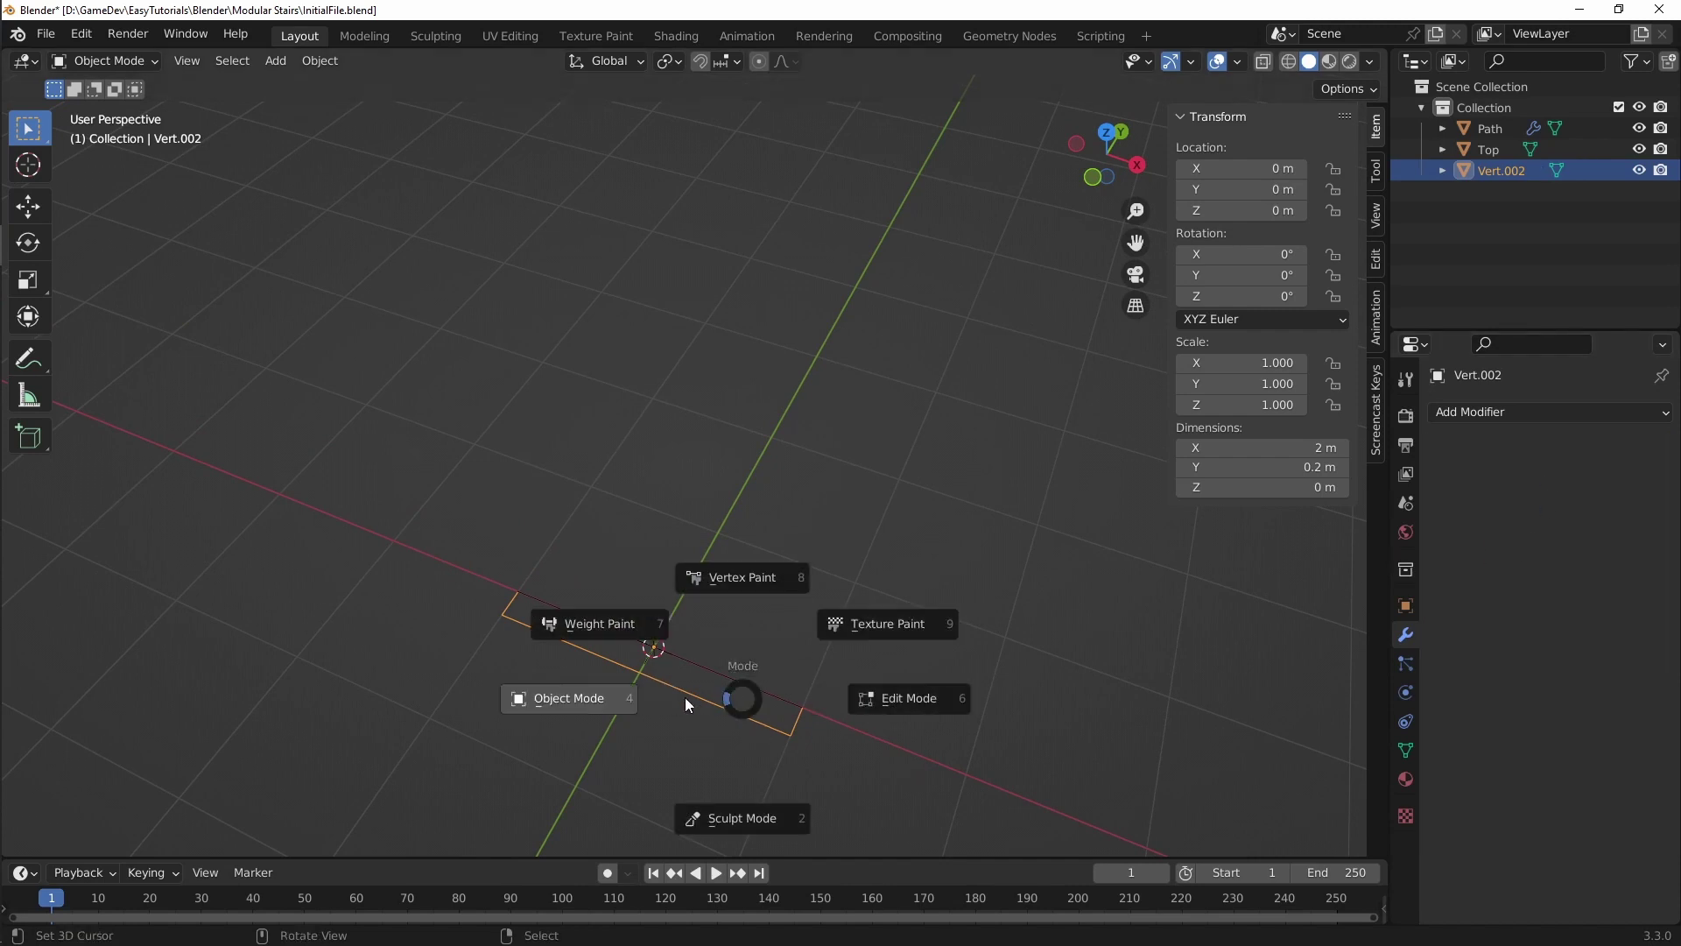
{"action": "left_click", "coordinate": [912, 700]}
{"action": "key", "text": "KP_7"}
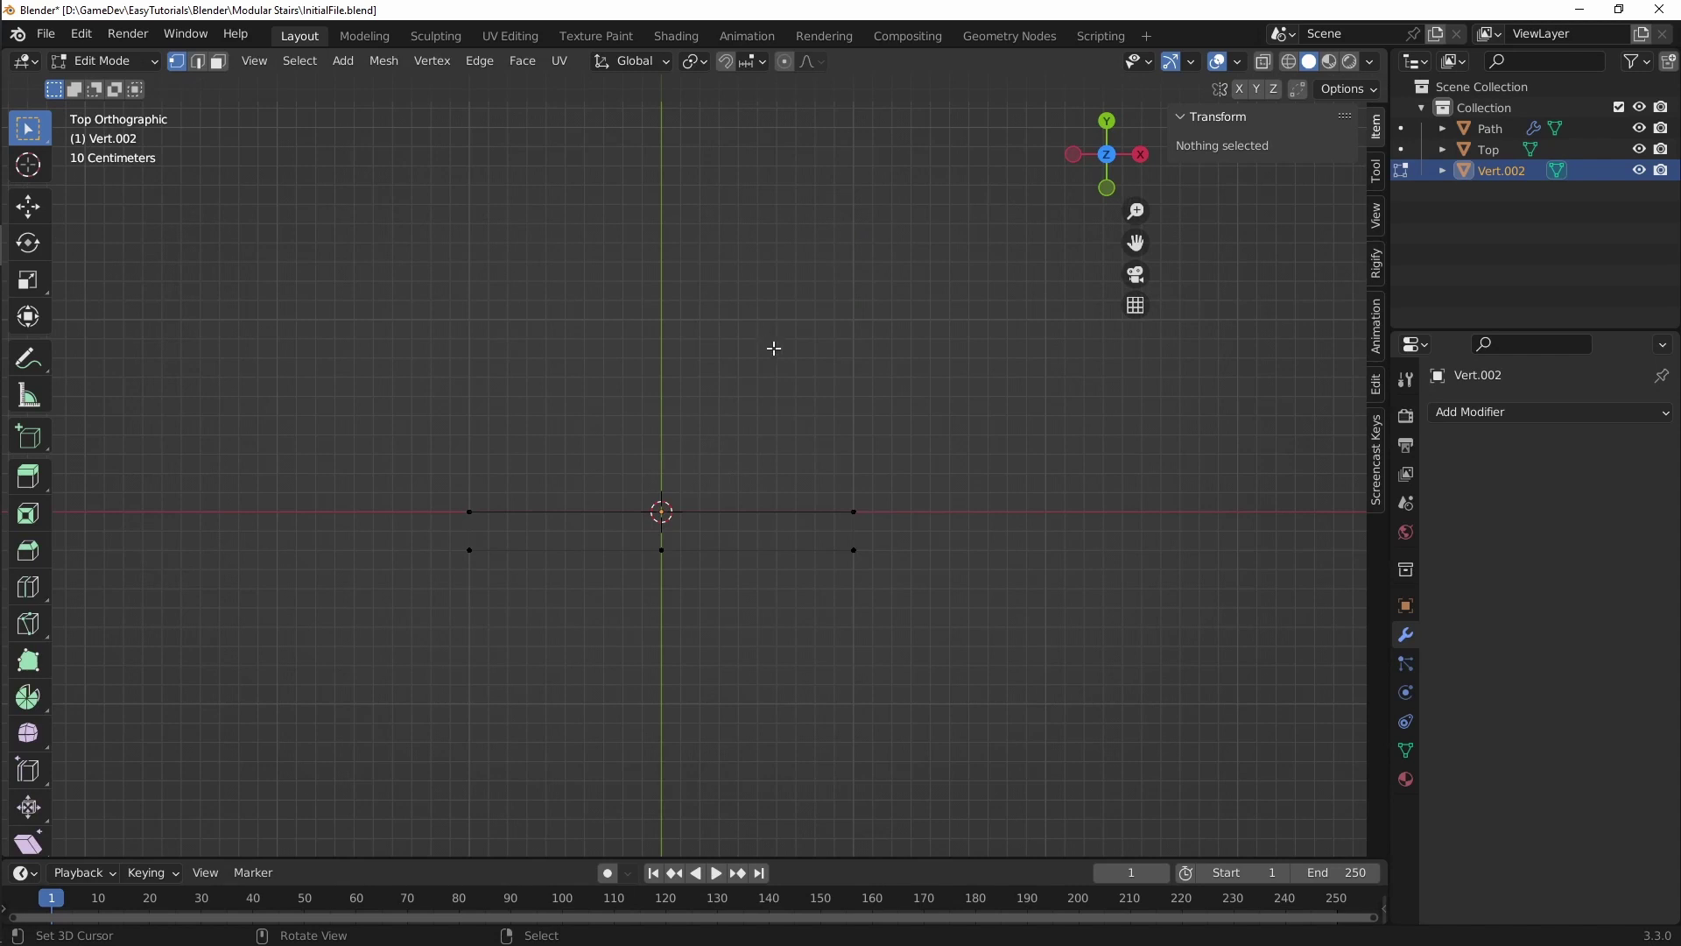
{"action": "scroll", "coordinate": [870, 552], "scroll_direction": "up", "scroll_amount": 2}
{"action": "middle_click_drag", "start_coordinate": [870, 551], "coordinate": [1087, 582], "text": "shift"}
{"action": "left_click_drag", "start_coordinate": [1172, 610], "coordinate": [936, 751]}
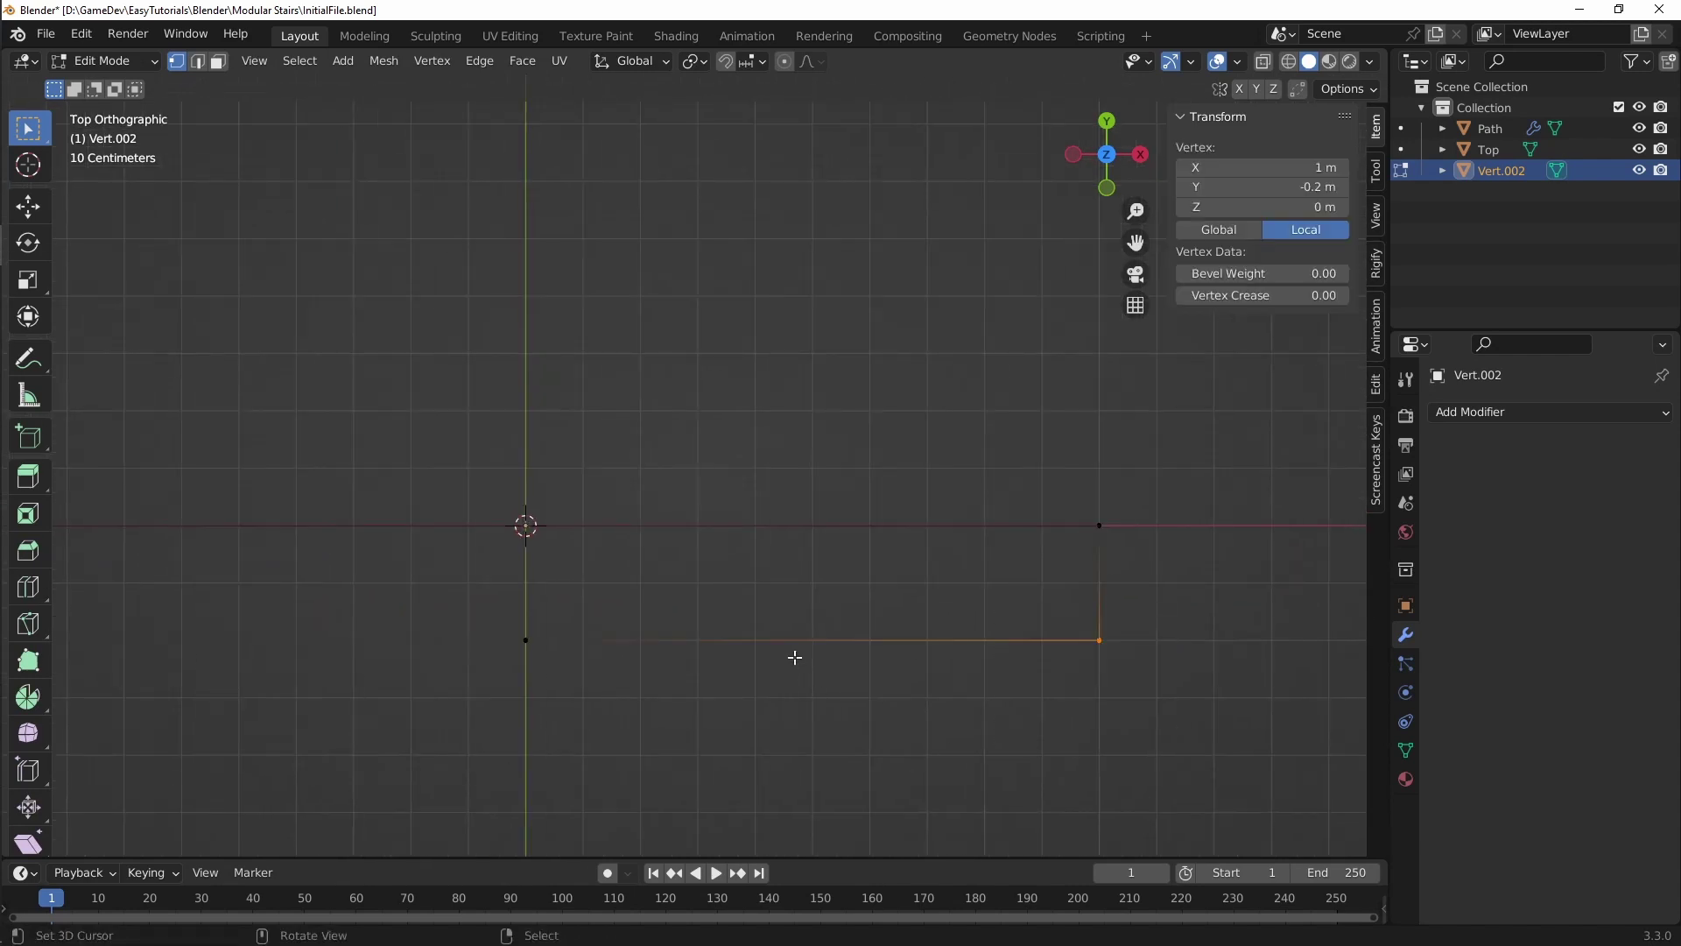
{"action": "middle_click_drag", "start_coordinate": [795, 656], "coordinate": [1251, 553], "text": "shift"}
{"action": "left_click_drag", "start_coordinate": [299, 507], "coordinate": [514, 620]}
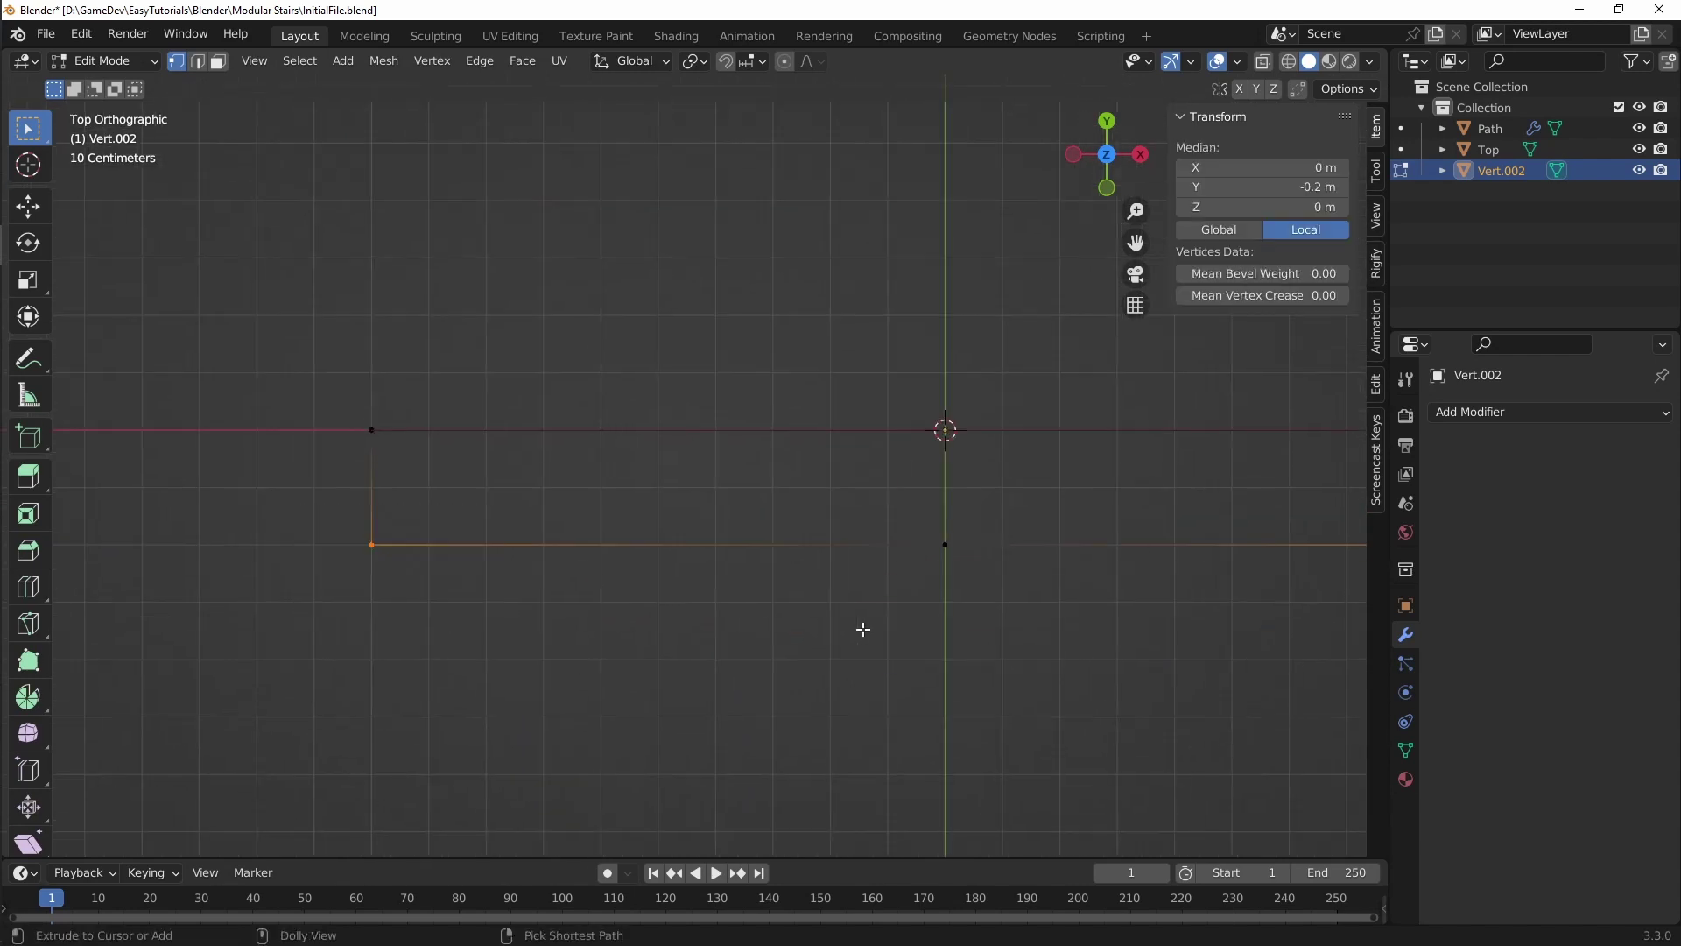
{"action": "key", "text": "ctrl+shift+b"}
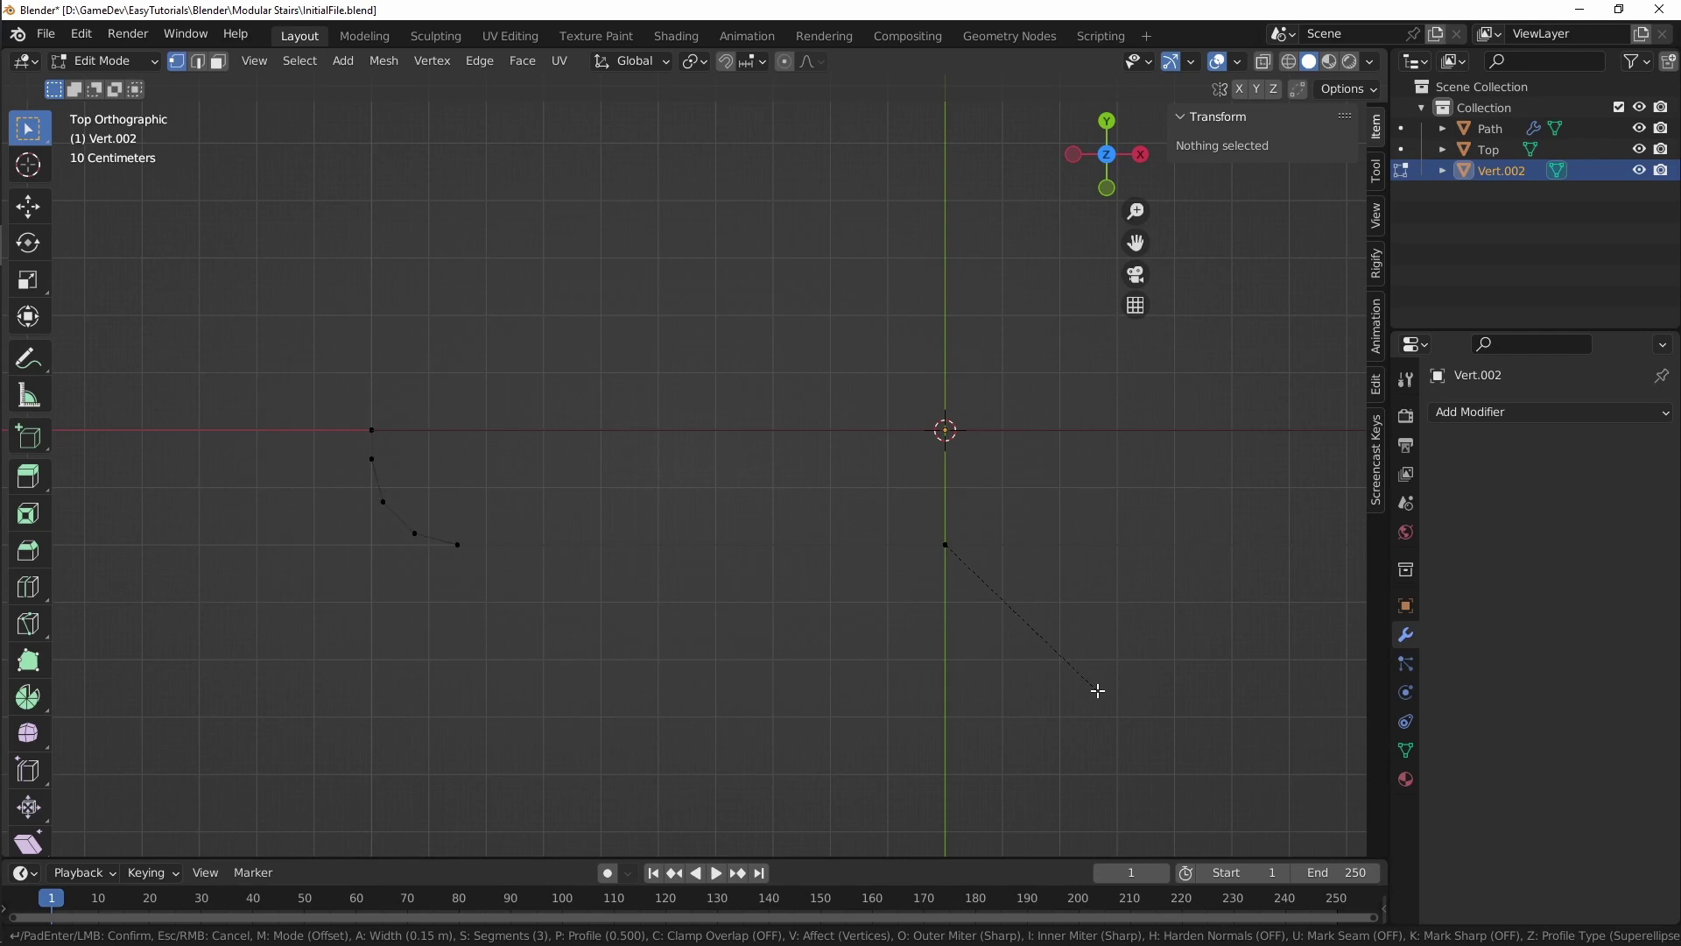
{"action": "left_click", "coordinate": [1098, 691]}
{"action": "scroll", "coordinate": [732, 612], "scroll_direction": "down", "scroll_amount": 4}
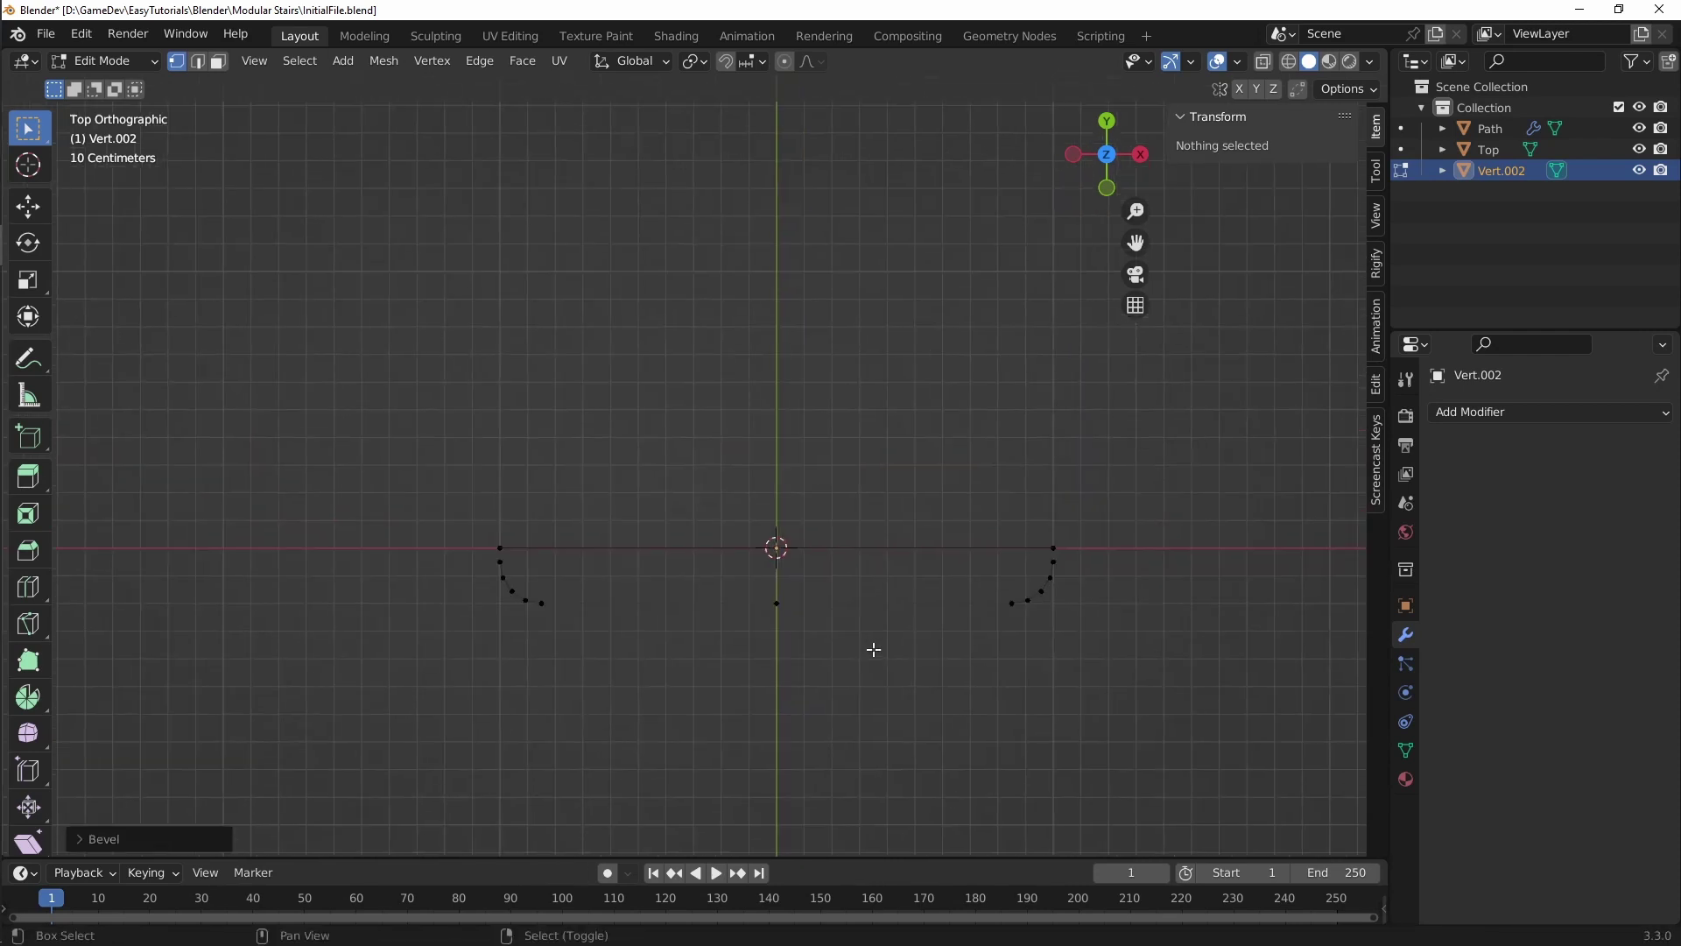
{"action": "key", "text": "ctrl+Tab"}
{"action": "left_click", "coordinate": [878, 627]}
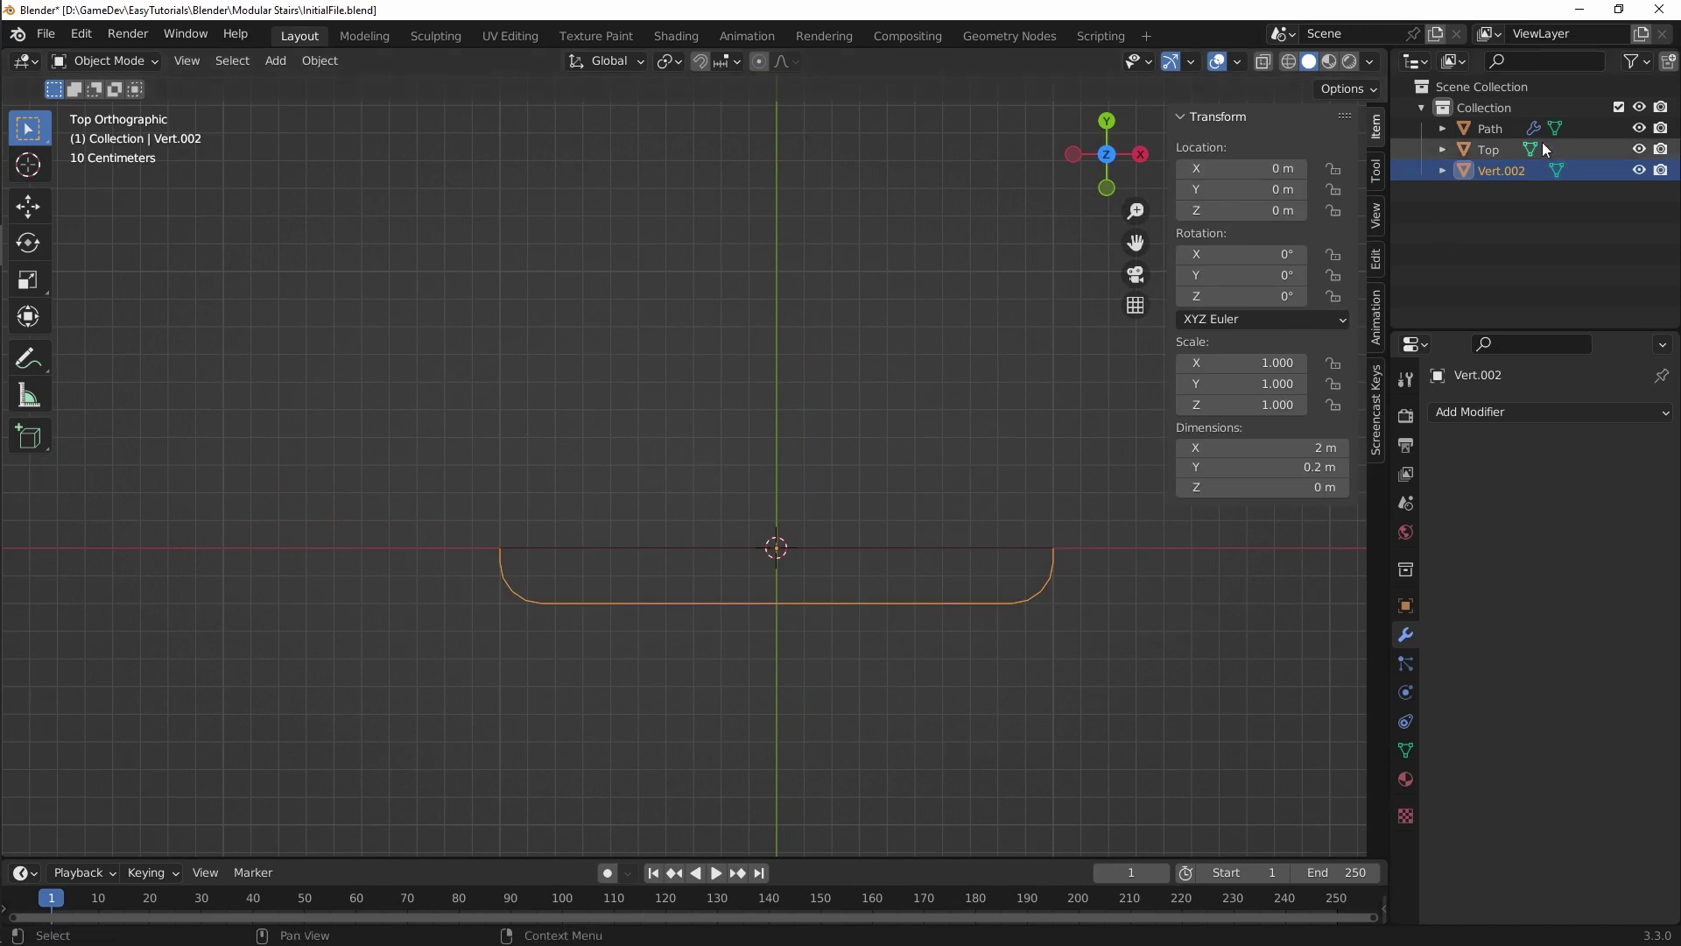
Step: Rename the Vert.002 profile object as Bottom
{"action": "double_click", "coordinate": [1501, 170]}
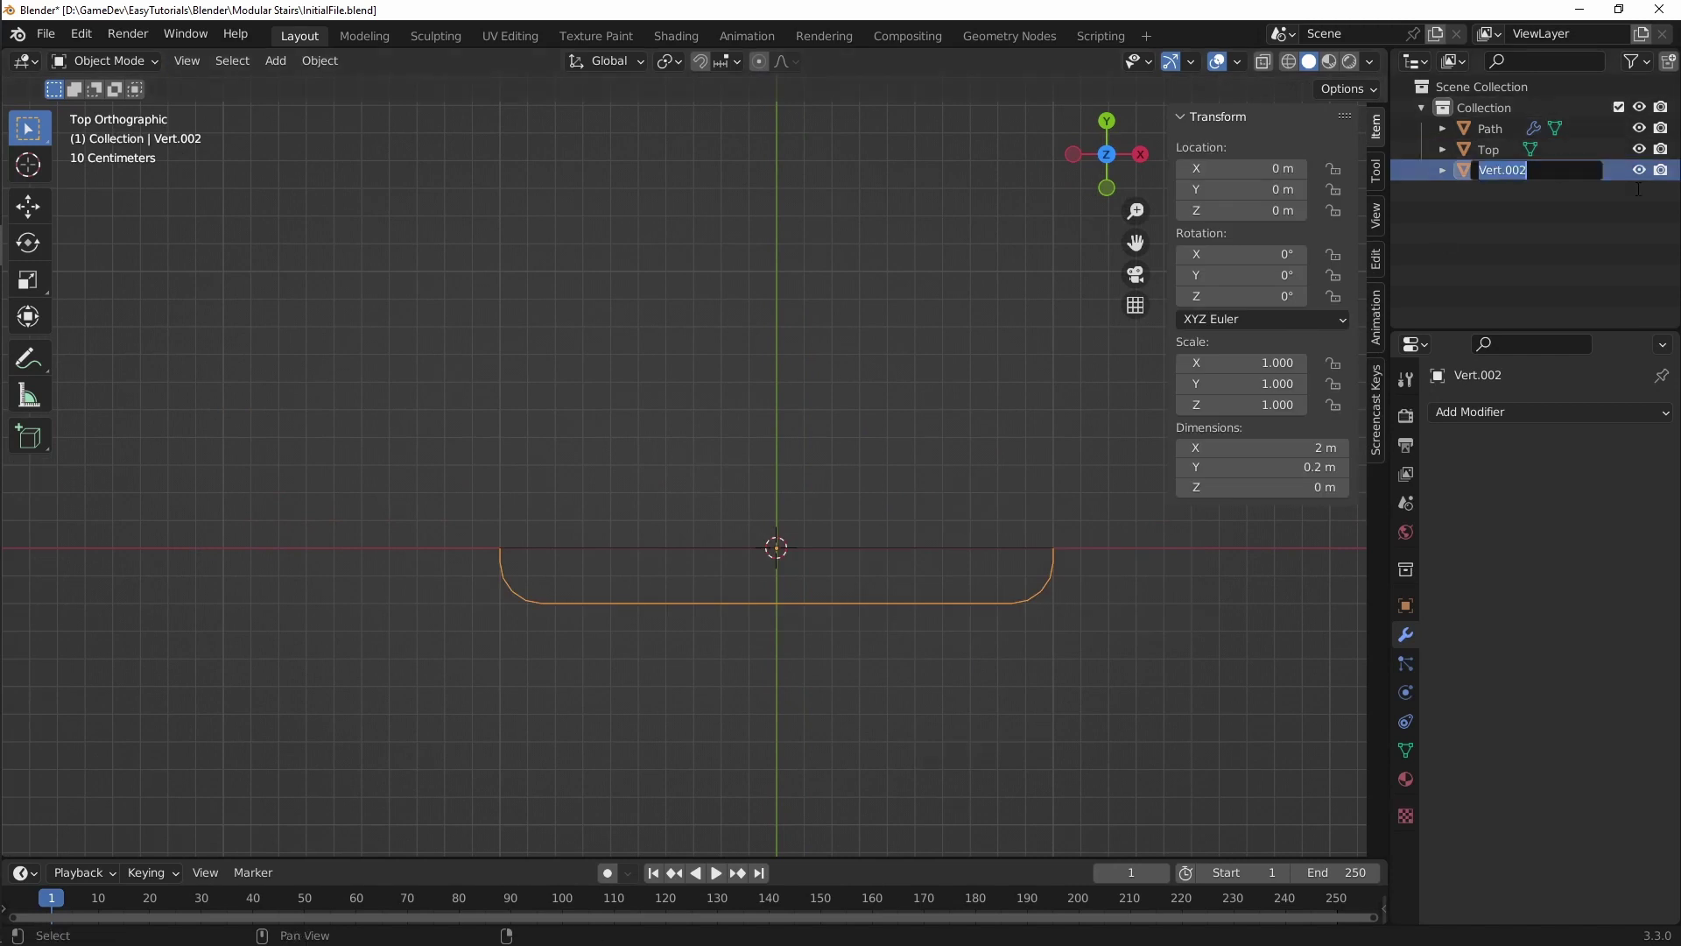
{"action": "type", "text": "Bottomm"}
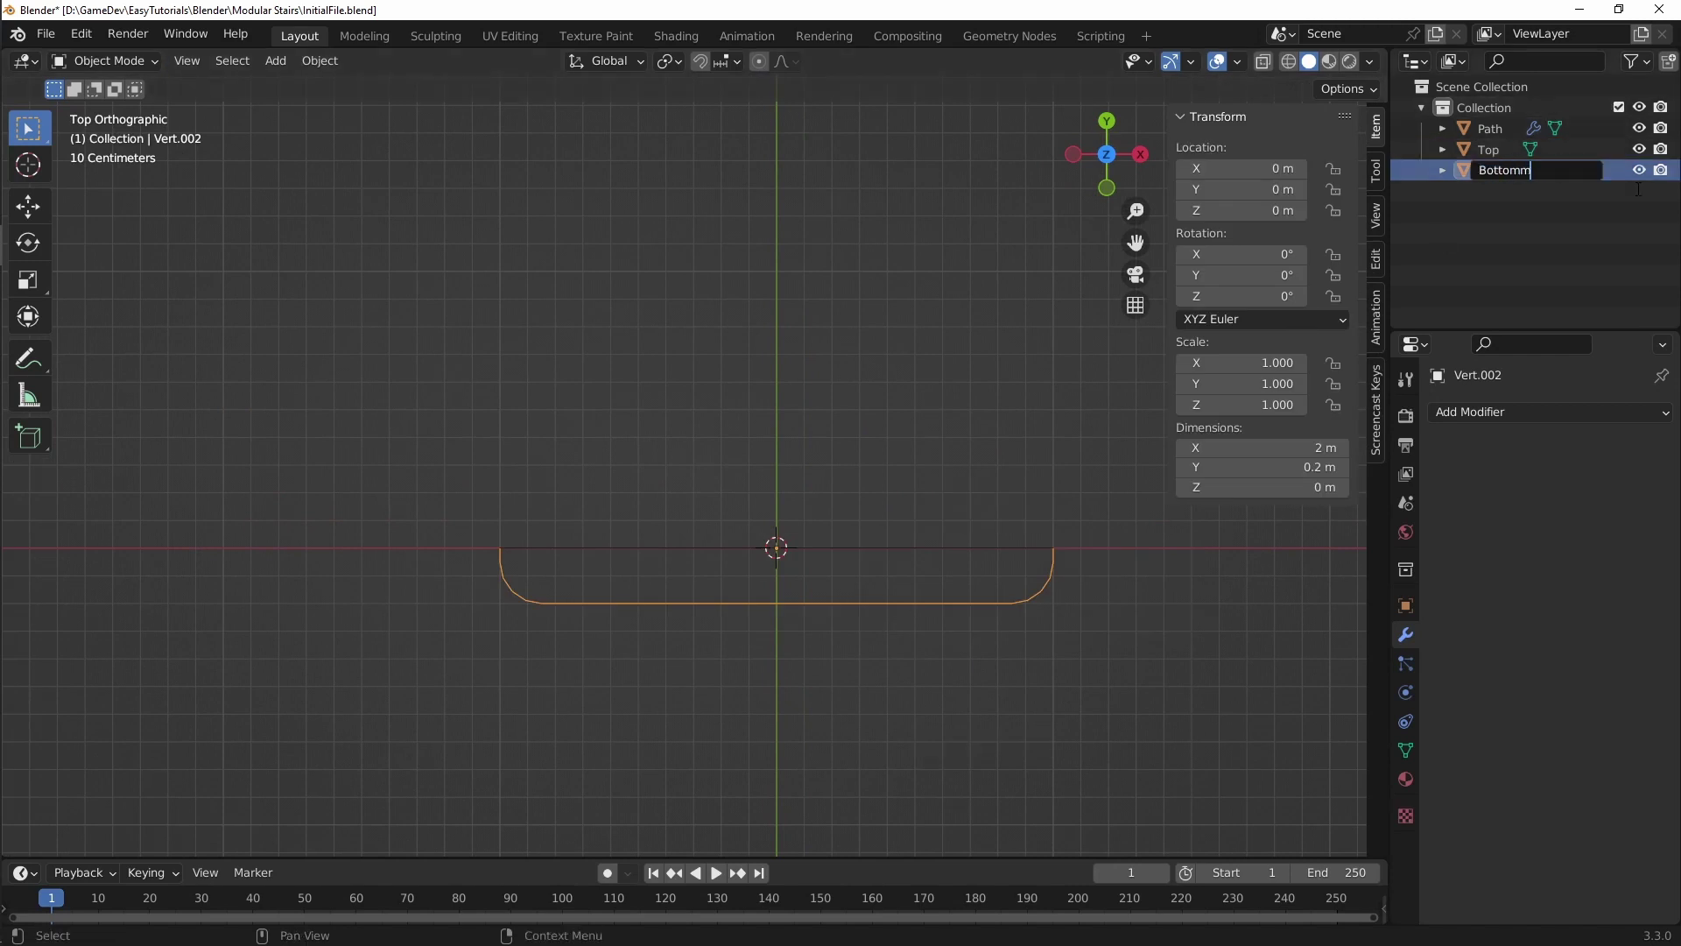
{"action": "key", "text": "BackSpace"}
{"action": "key", "text": "Return"}
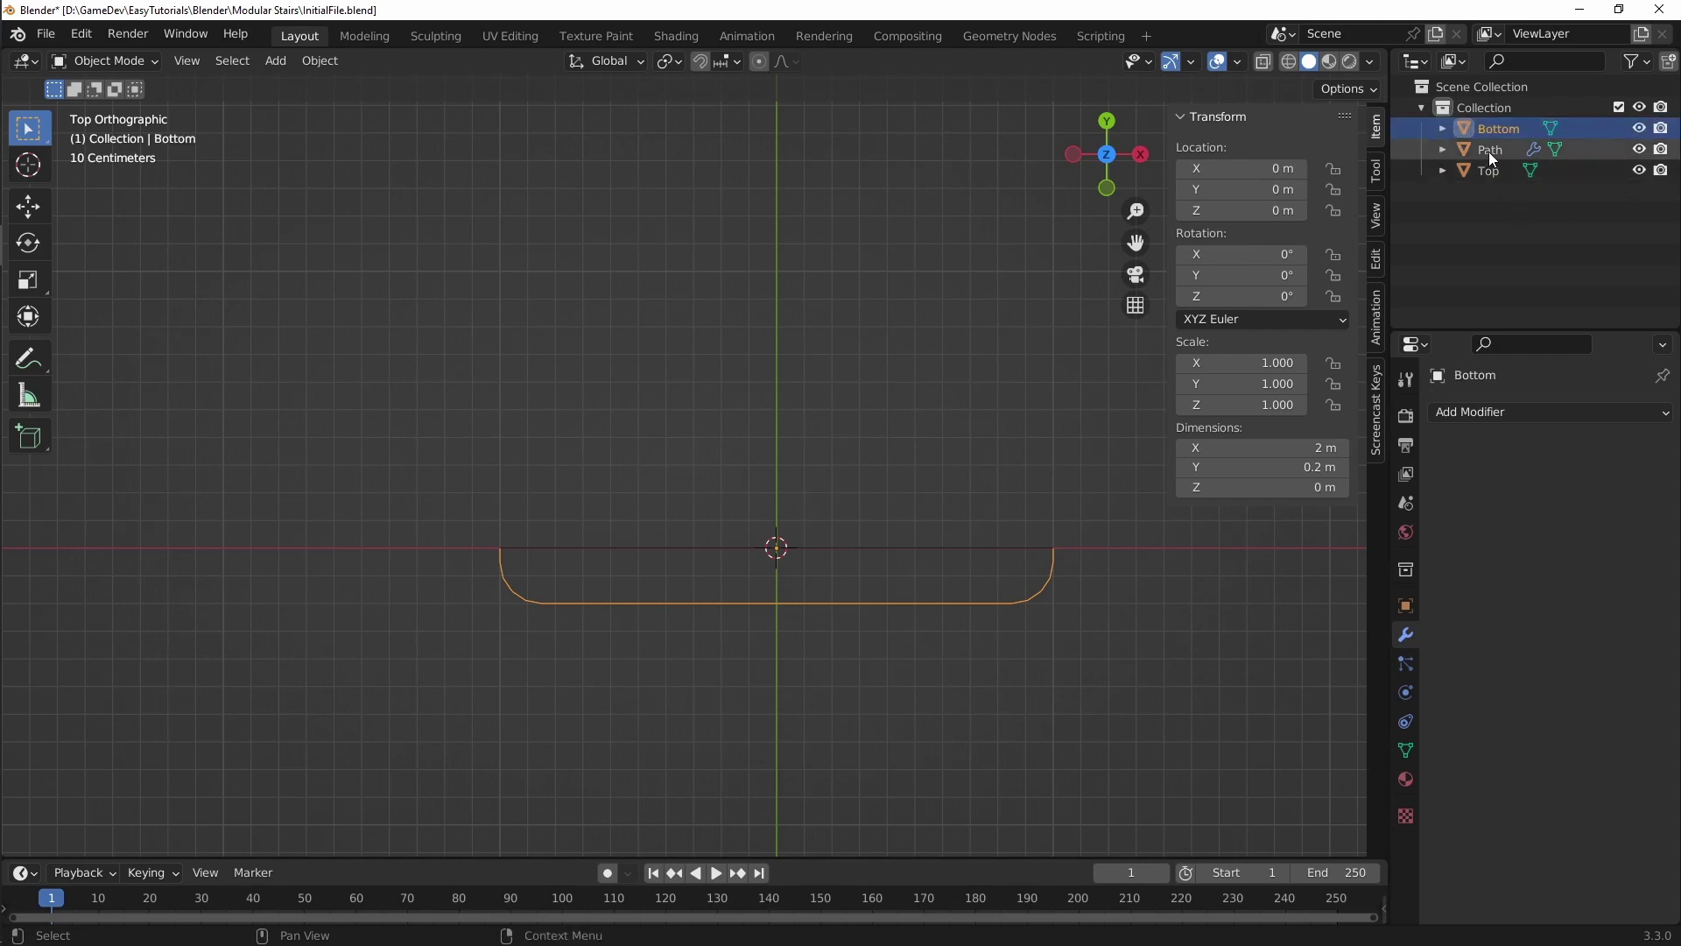
Step: Create a new collection in the scene and name it Shapes
{"action": "left_click", "coordinate": [1494, 225]}
{"action": "right_click", "coordinate": [1493, 232]}
{"action": "left_click", "coordinate": [1482, 242]}
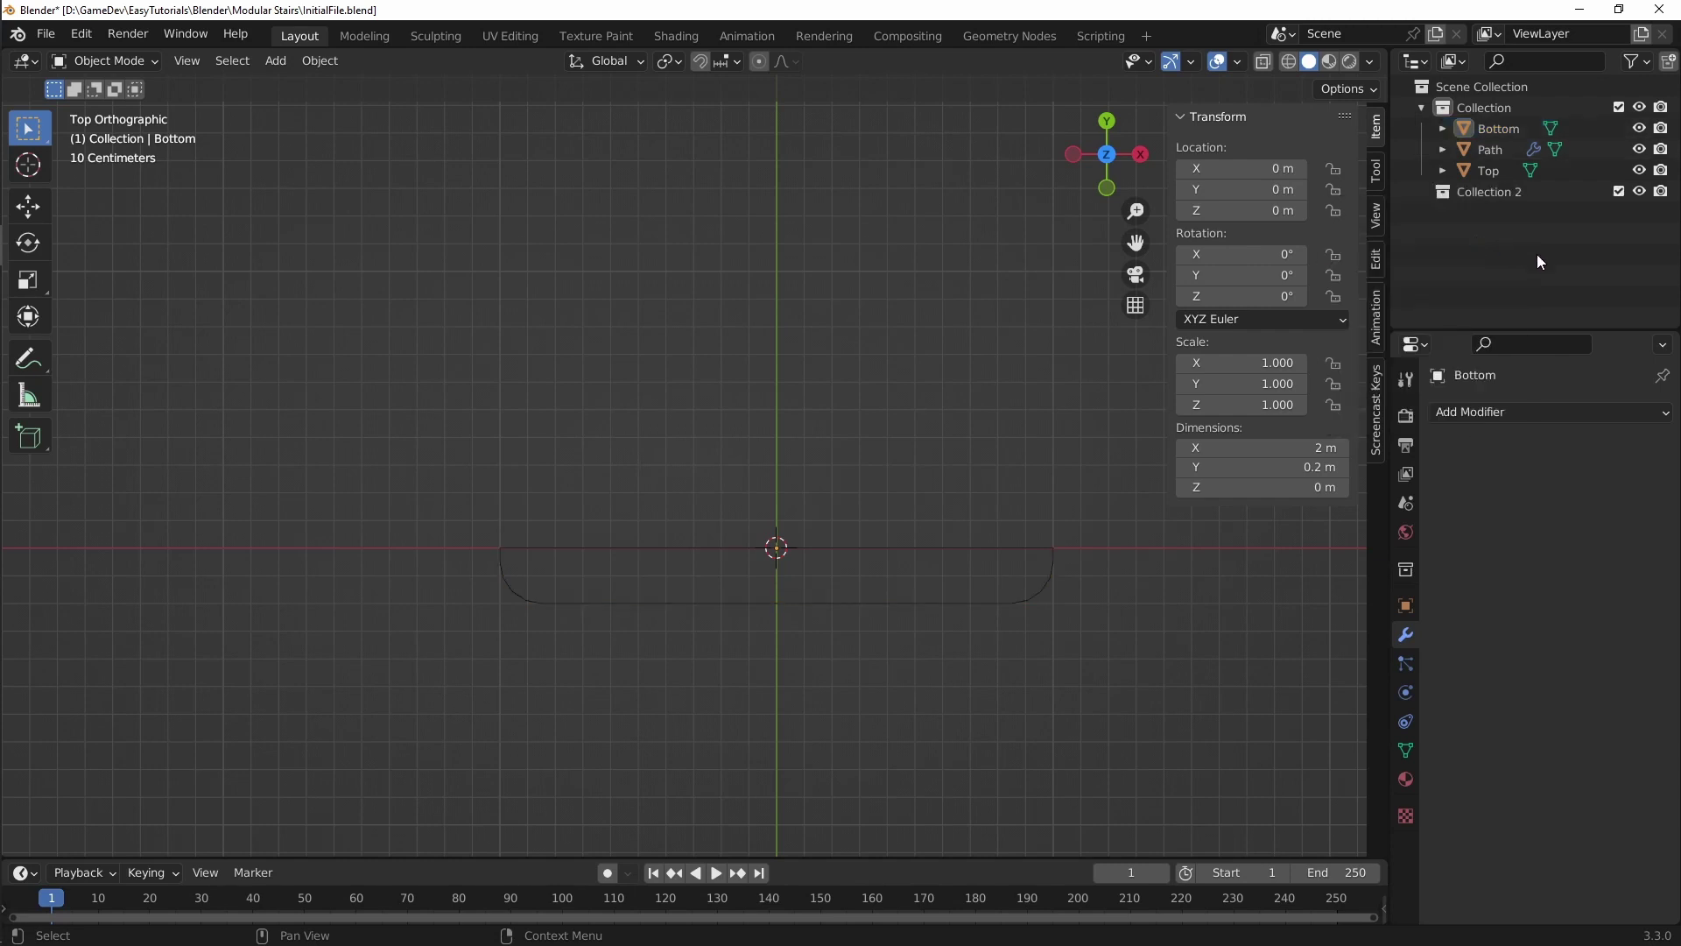
{"action": "double_click", "coordinate": [1497, 191]}
{"action": "type", "text": "C"}
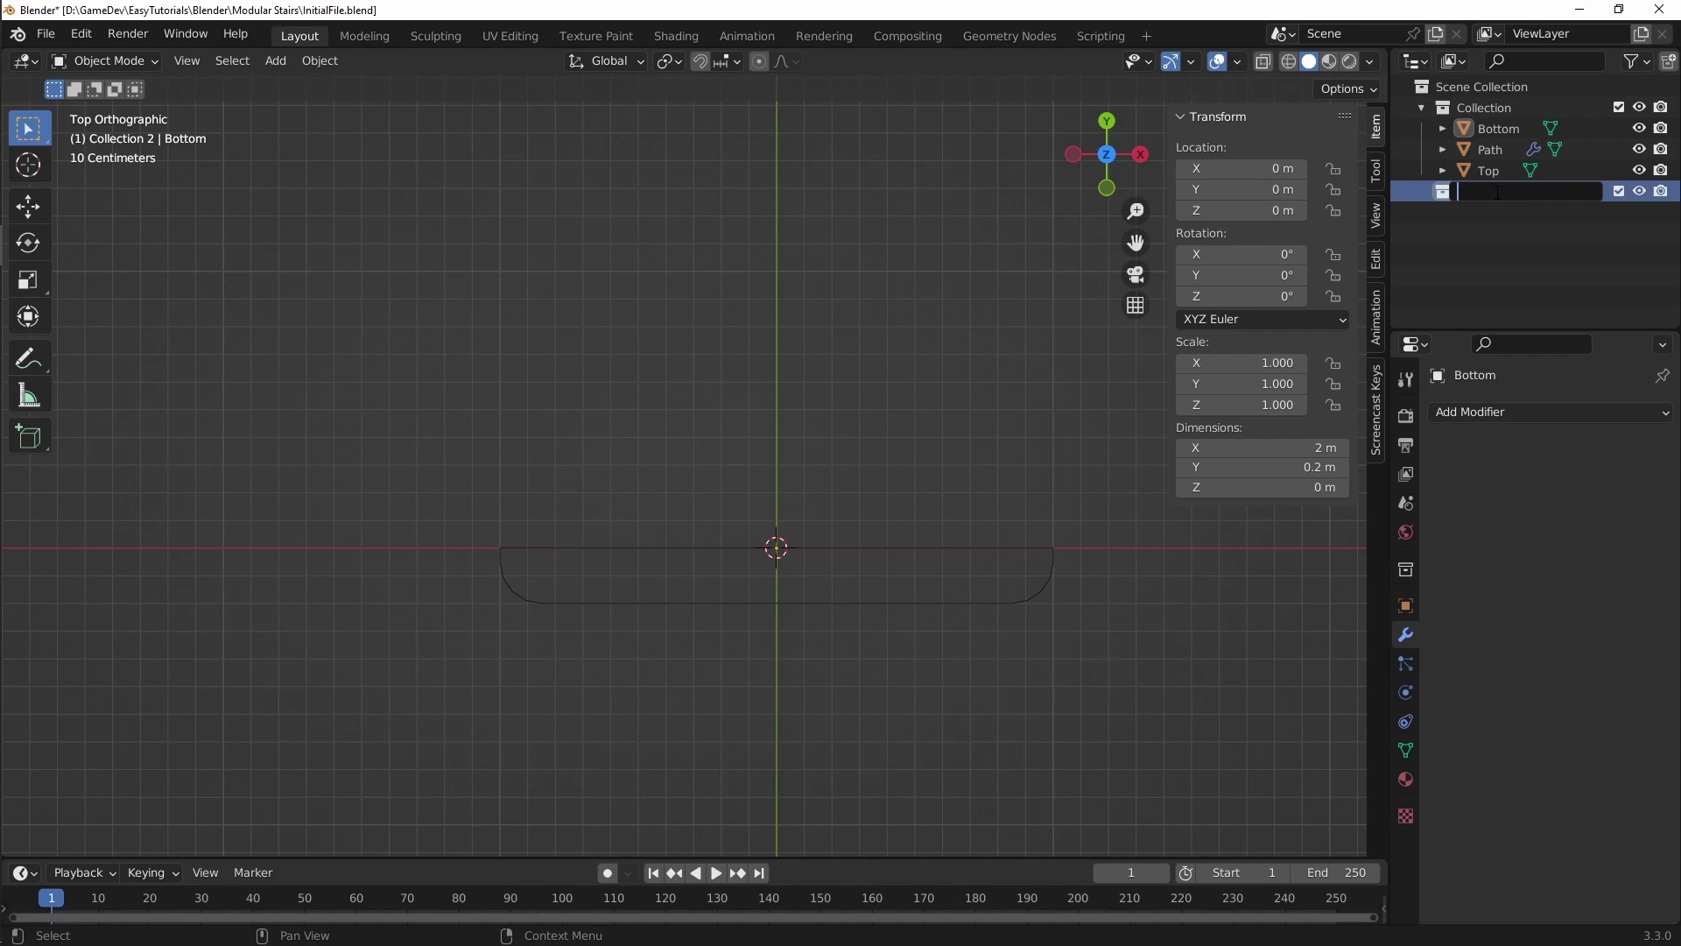
{"action": "type", "text": "Shapes"}
{"action": "key", "text": "Return"}
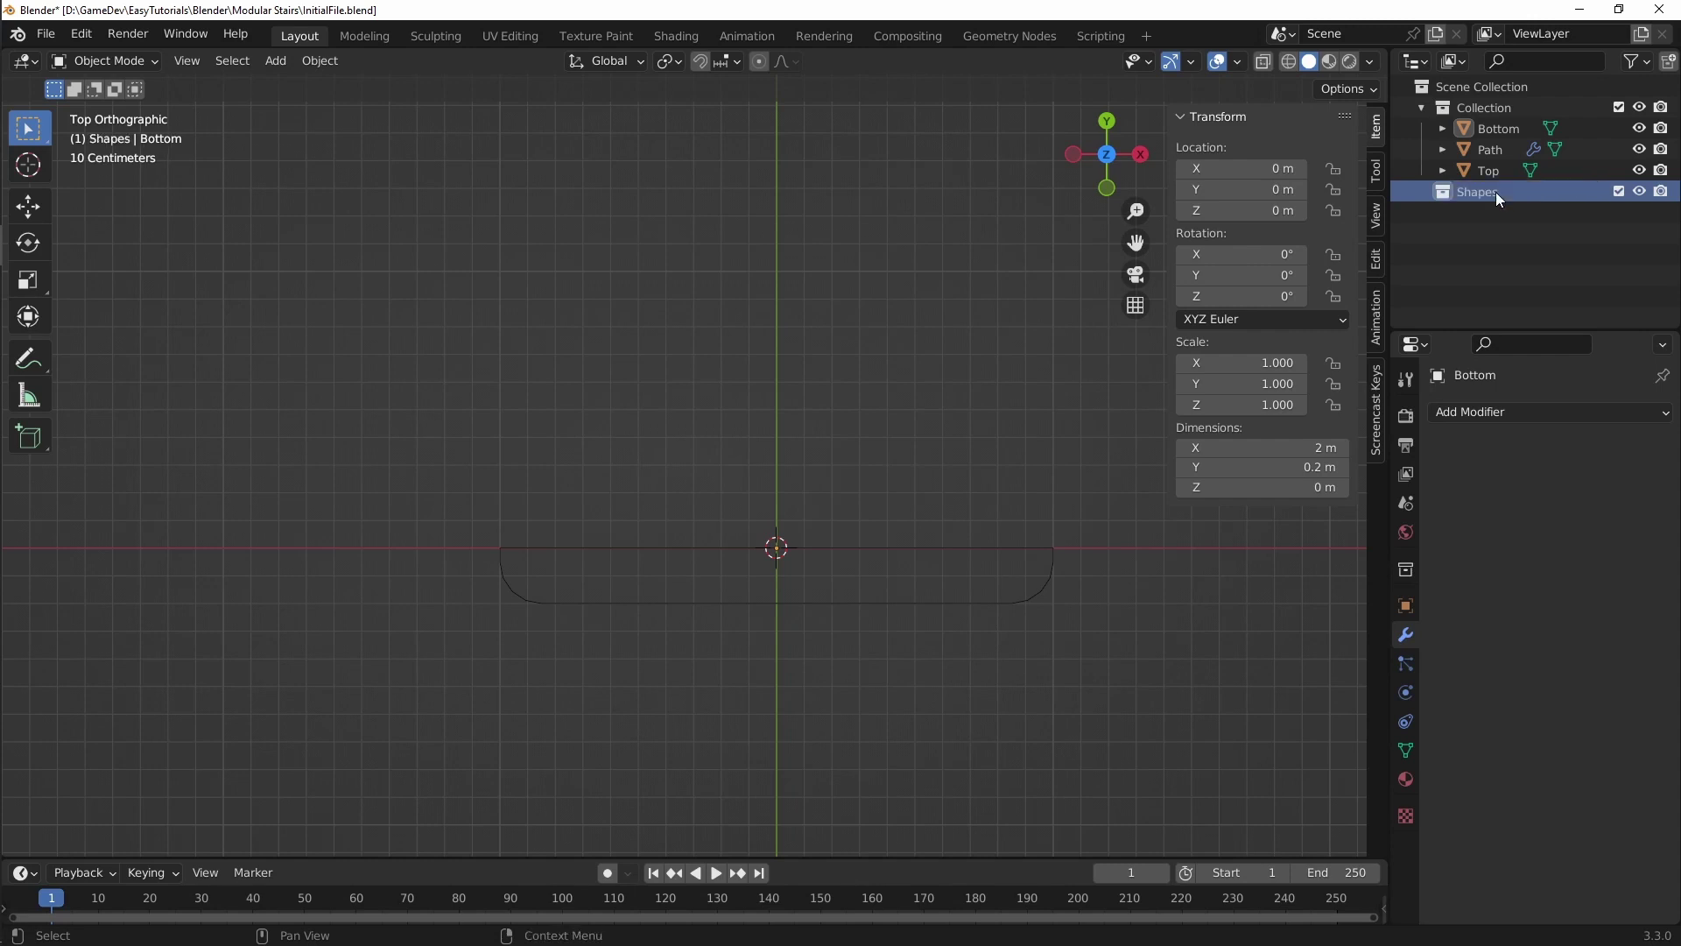
Step: Move the Top and Bottom profile objects into the Shapes collection
{"action": "mouse_move", "coordinate": [1489, 169]}
{"action": "left_mouse_down"}
{"action": "mouse_move", "coordinate": [1486, 192]}
{"action": "mouse_move", "coordinate": [1479, 171]}
{"action": "left_mouse_up"}
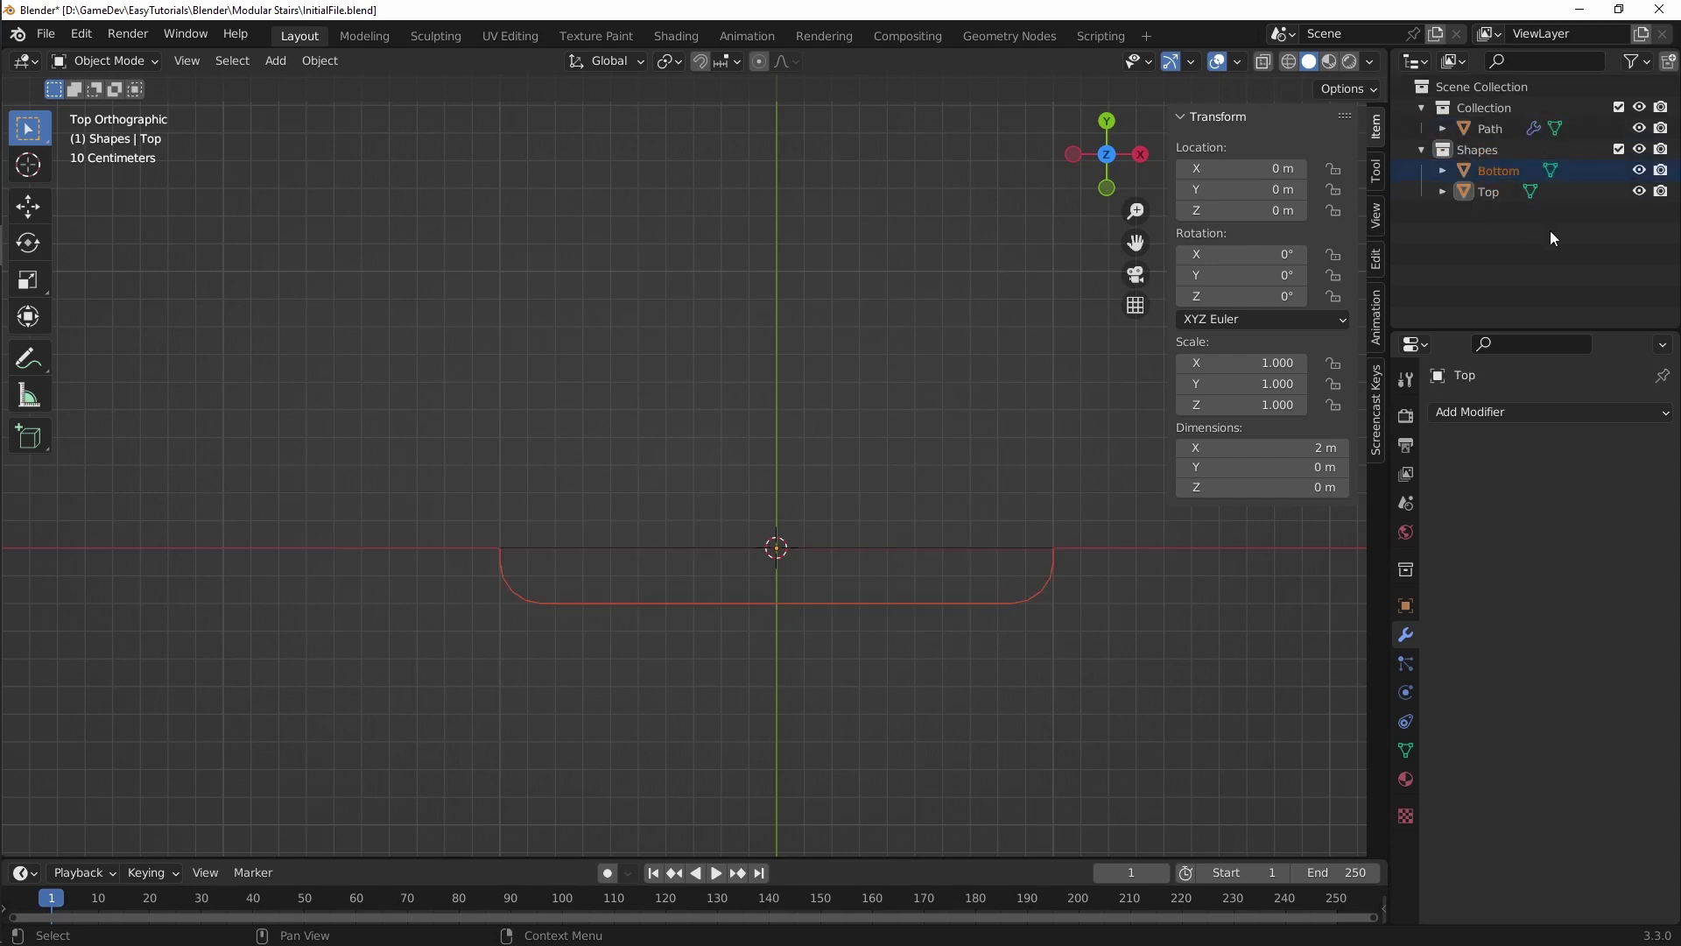
{"action": "left_click", "coordinate": [1490, 131]}
{"action": "left_click", "coordinate": [1490, 192]}
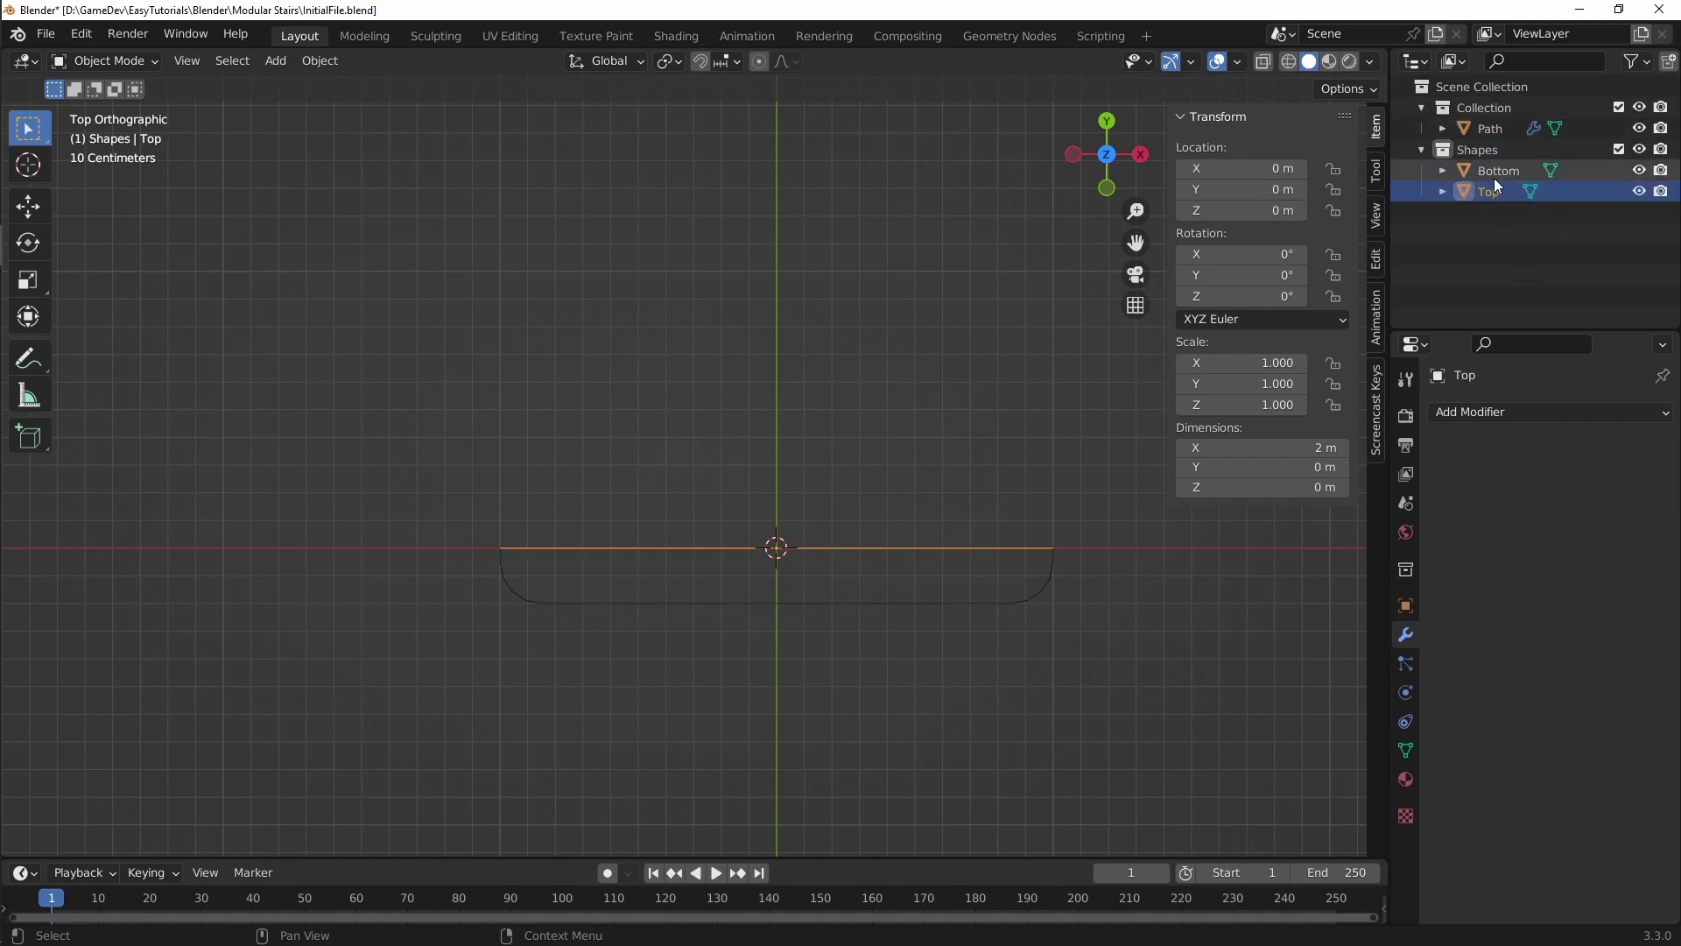
{"action": "left_click", "coordinate": [1495, 171]}
{"action": "middle_click_drag", "start_coordinate": [911, 472], "coordinate": [817, 516]}
Step: Switch to the Geometry Nodes workspace and select the Path strip to show its node tree
{"action": "left_click", "coordinate": [1009, 35]}
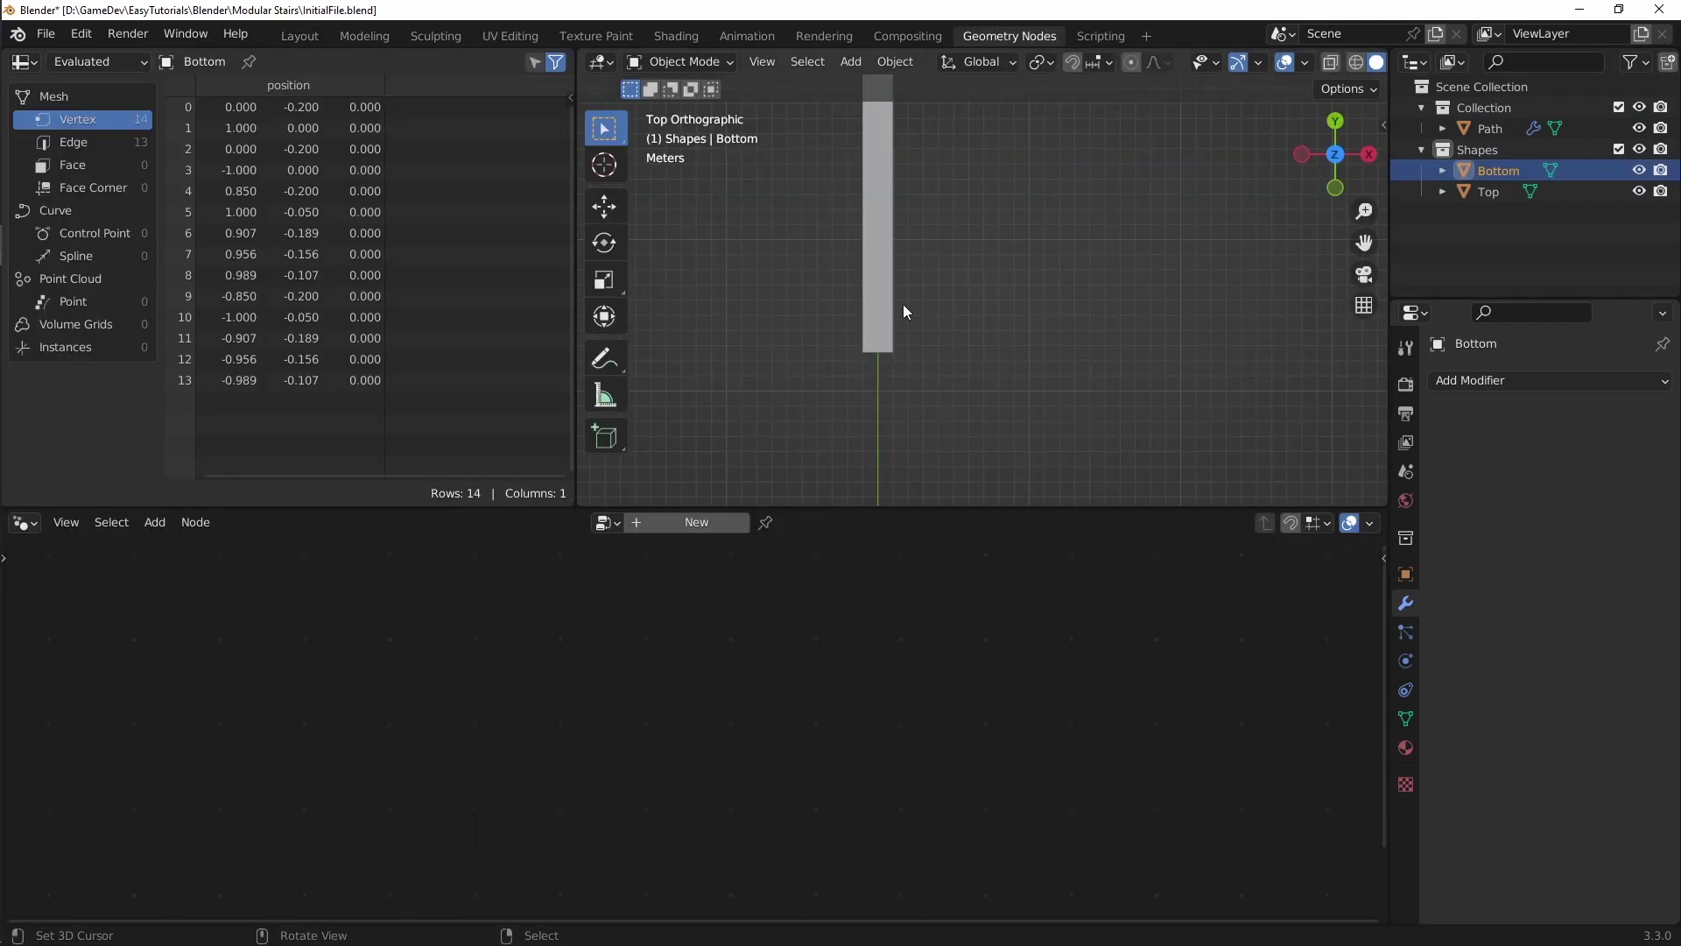
{"action": "left_click", "coordinate": [878, 309]}
{"action": "middle_click_drag", "start_coordinate": [859, 672], "coordinate": [1053, 650]}
{"action": "scroll", "coordinate": [829, 774], "scroll_direction": "down", "scroll_amount": 3}
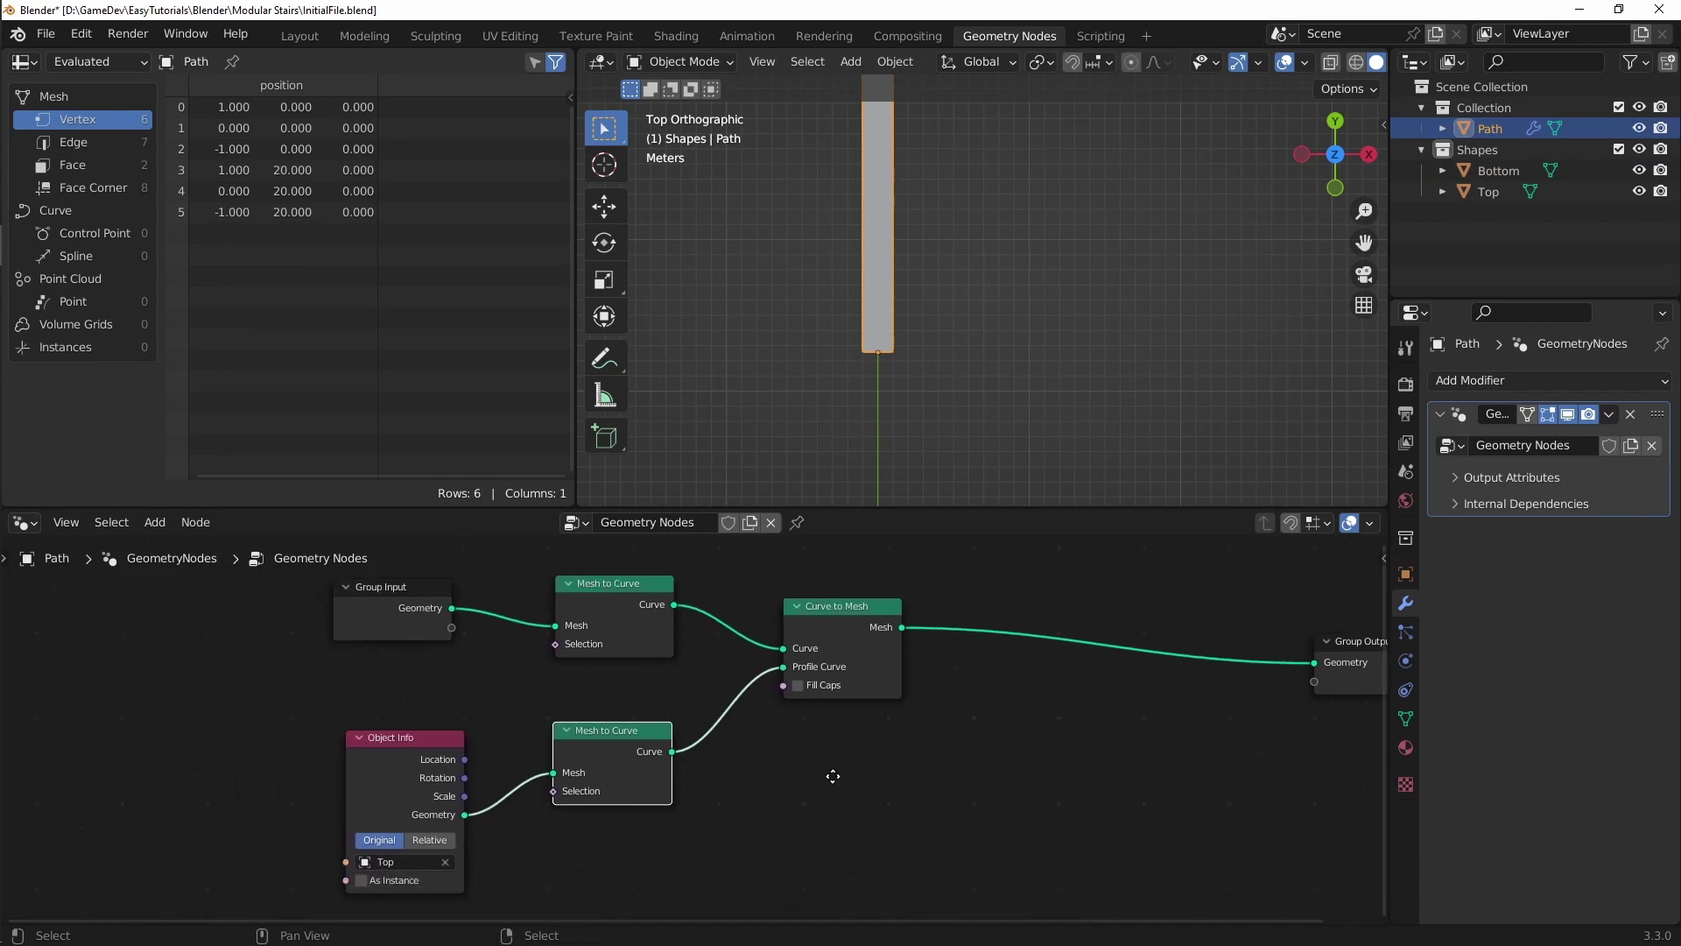
{"action": "middle_click_drag", "start_coordinate": [780, 828], "coordinate": [817, 712]}
{"action": "scroll", "coordinate": [816, 712], "scroll_direction": "down", "scroll_amount": 1}
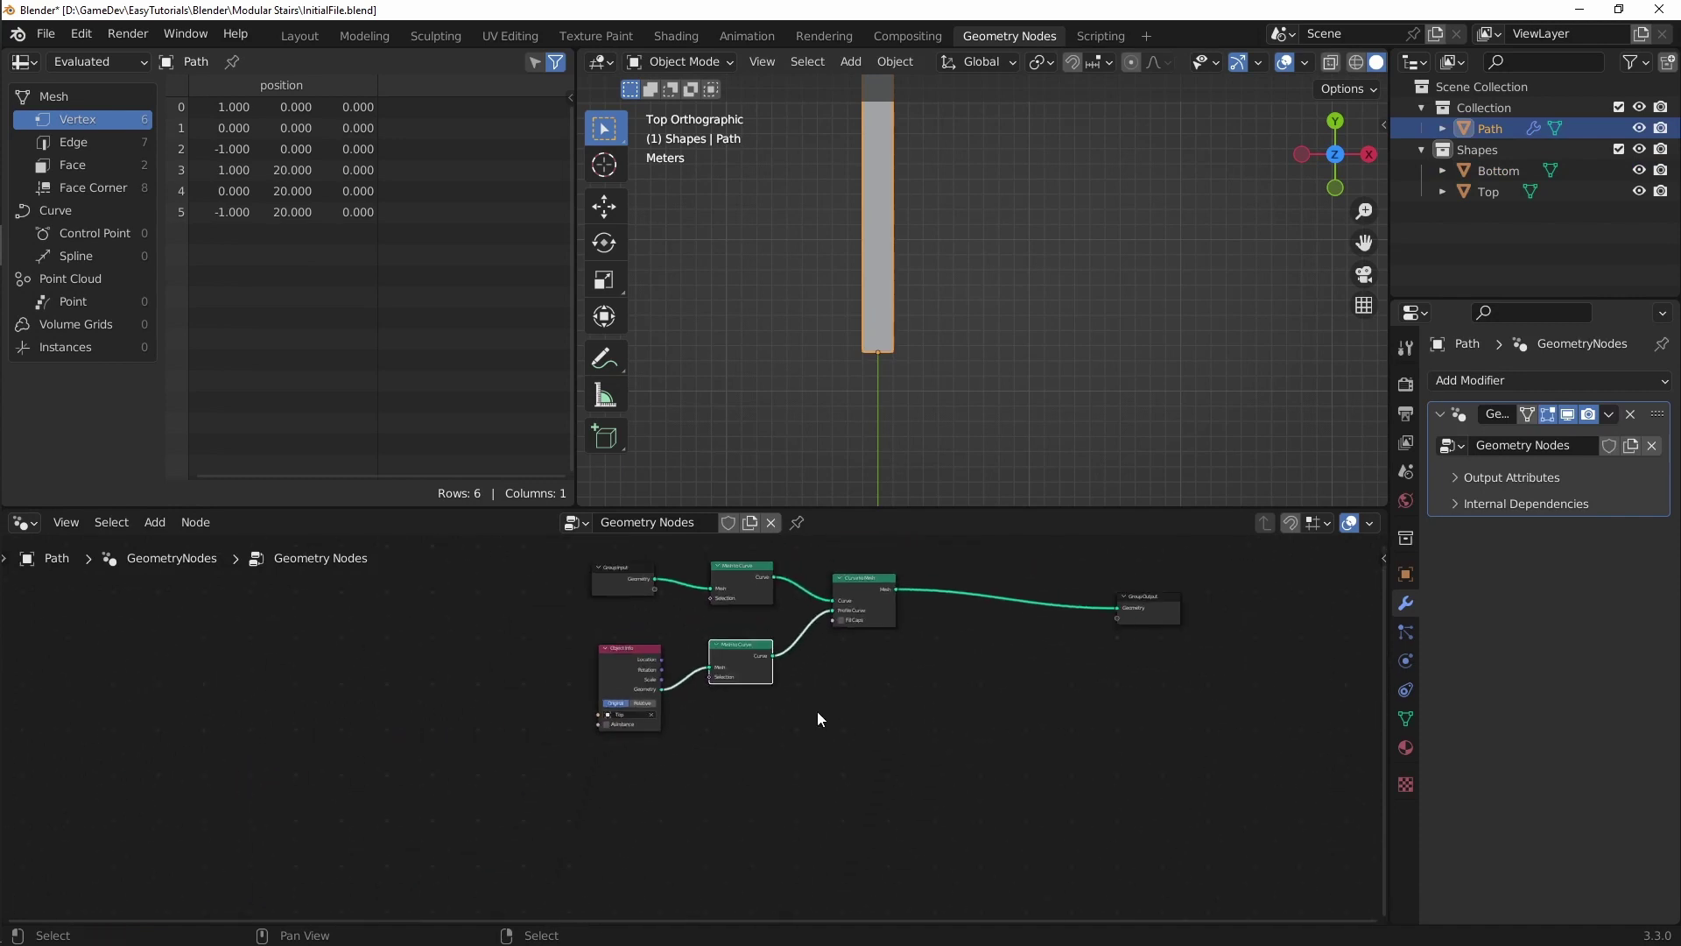
Step: Move the Top profile's Object Info and Mesh to Curve nodes closer to the Curve to Mesh node
{"action": "middle_click_drag", "start_coordinate": [847, 641], "coordinate": [825, 722]}
{"action": "left_click_drag", "start_coordinate": [732, 727], "coordinate": [760, 720]}
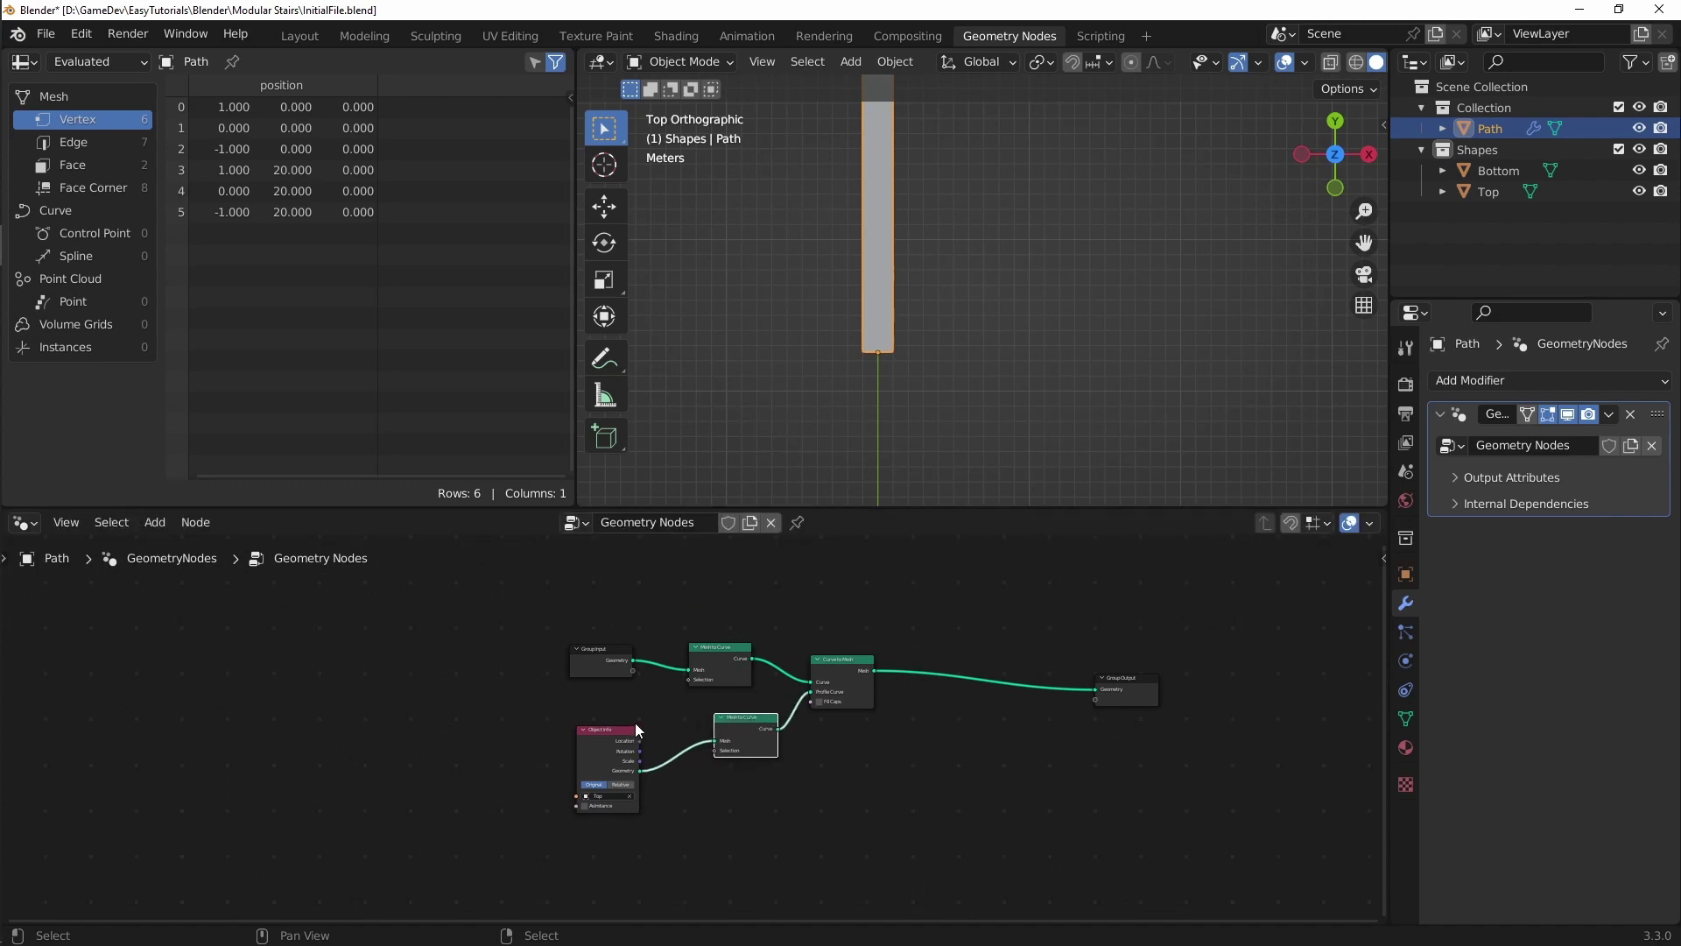
{"action": "left_click_drag", "start_coordinate": [621, 740], "coordinate": [676, 737]}
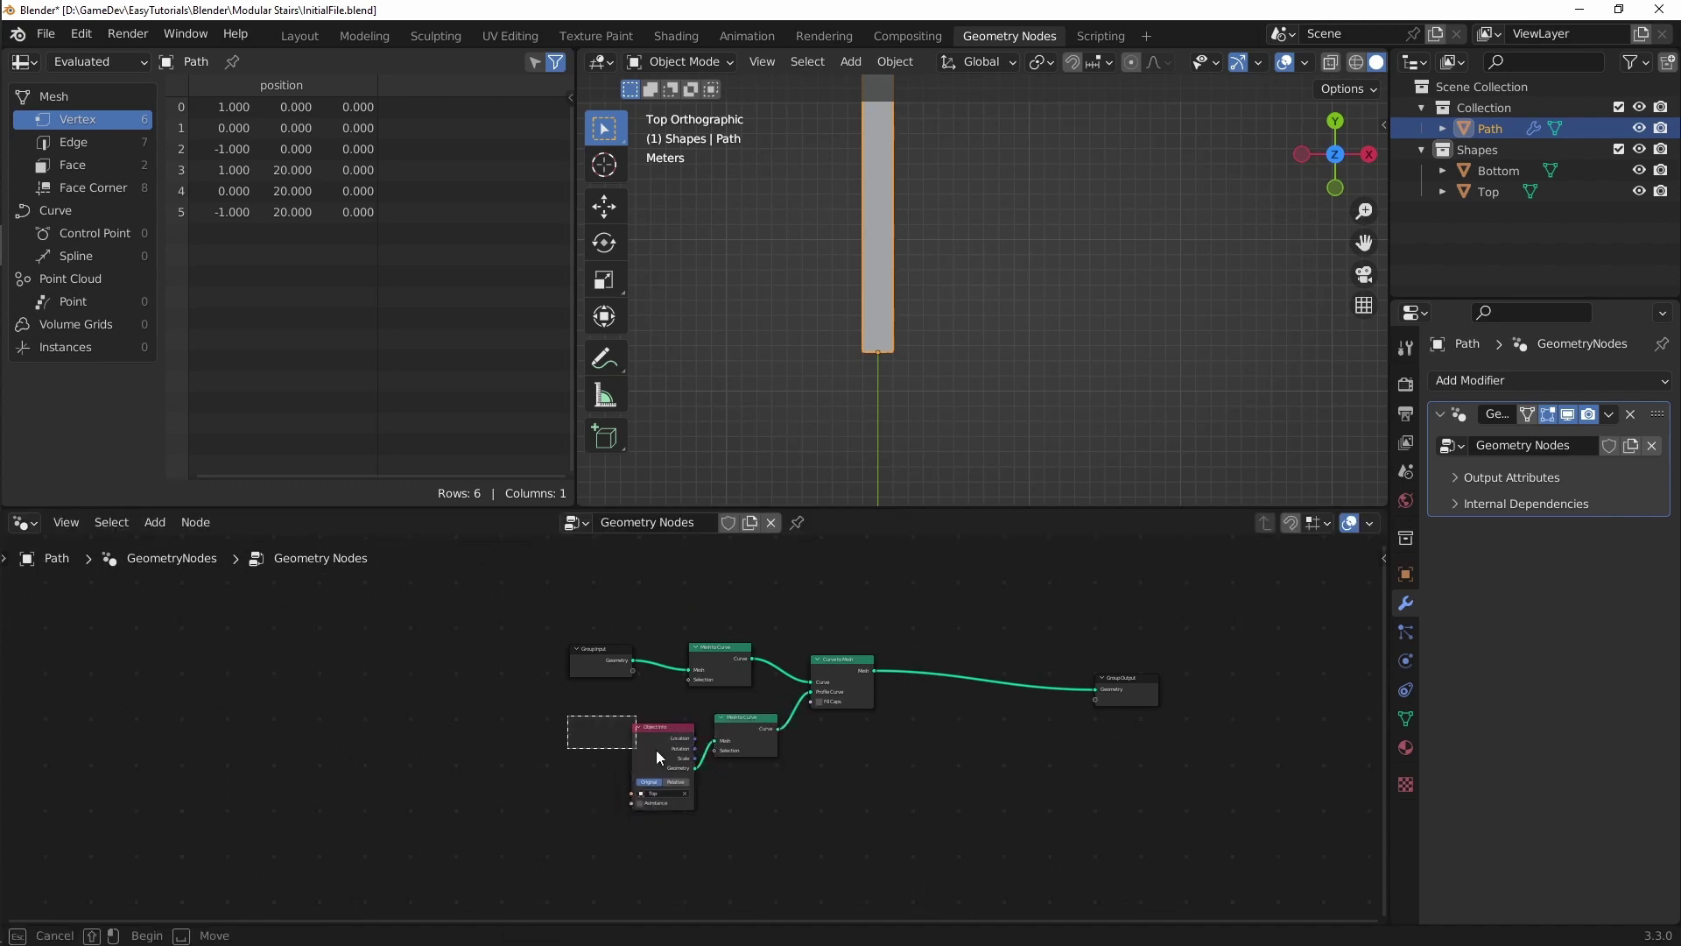
Step: Duplicate the Top profile's Object Info and Mesh to Curve nodes and place the copies beneath the originals
{"action": "left_click_drag", "start_coordinate": [569, 741], "coordinate": [740, 738]}
{"action": "key", "text": "shift+d"}
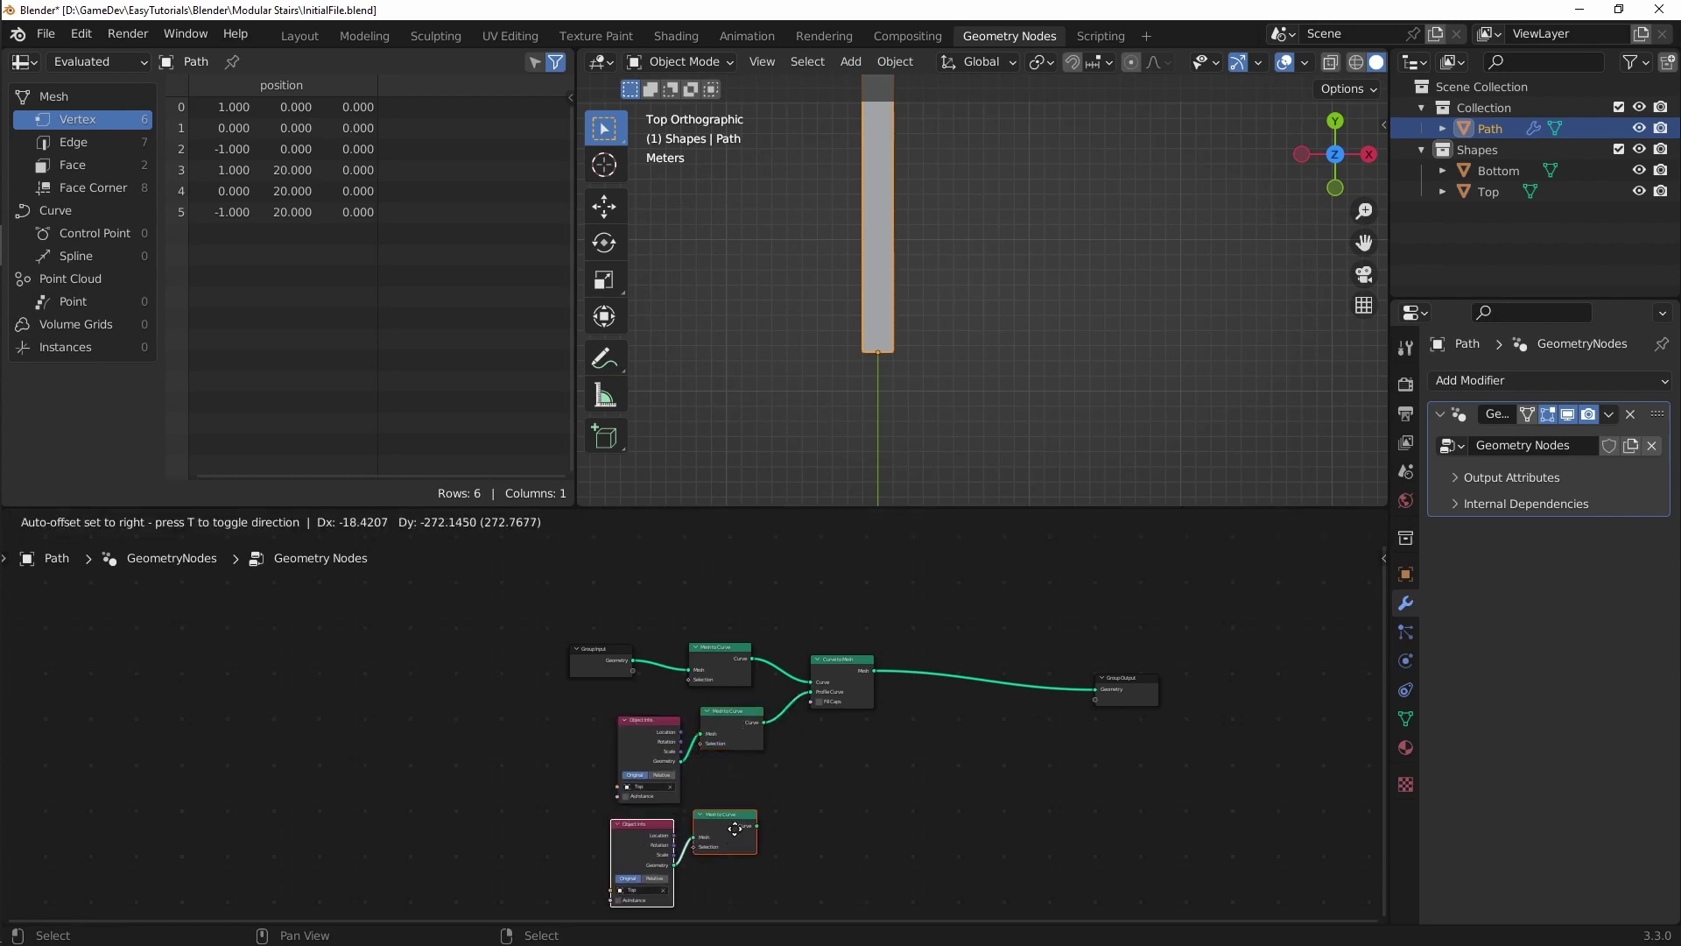
{"action": "left_click", "coordinate": [742, 825]}
{"action": "middle_click_drag", "start_coordinate": [834, 754], "coordinate": [879, 655]}
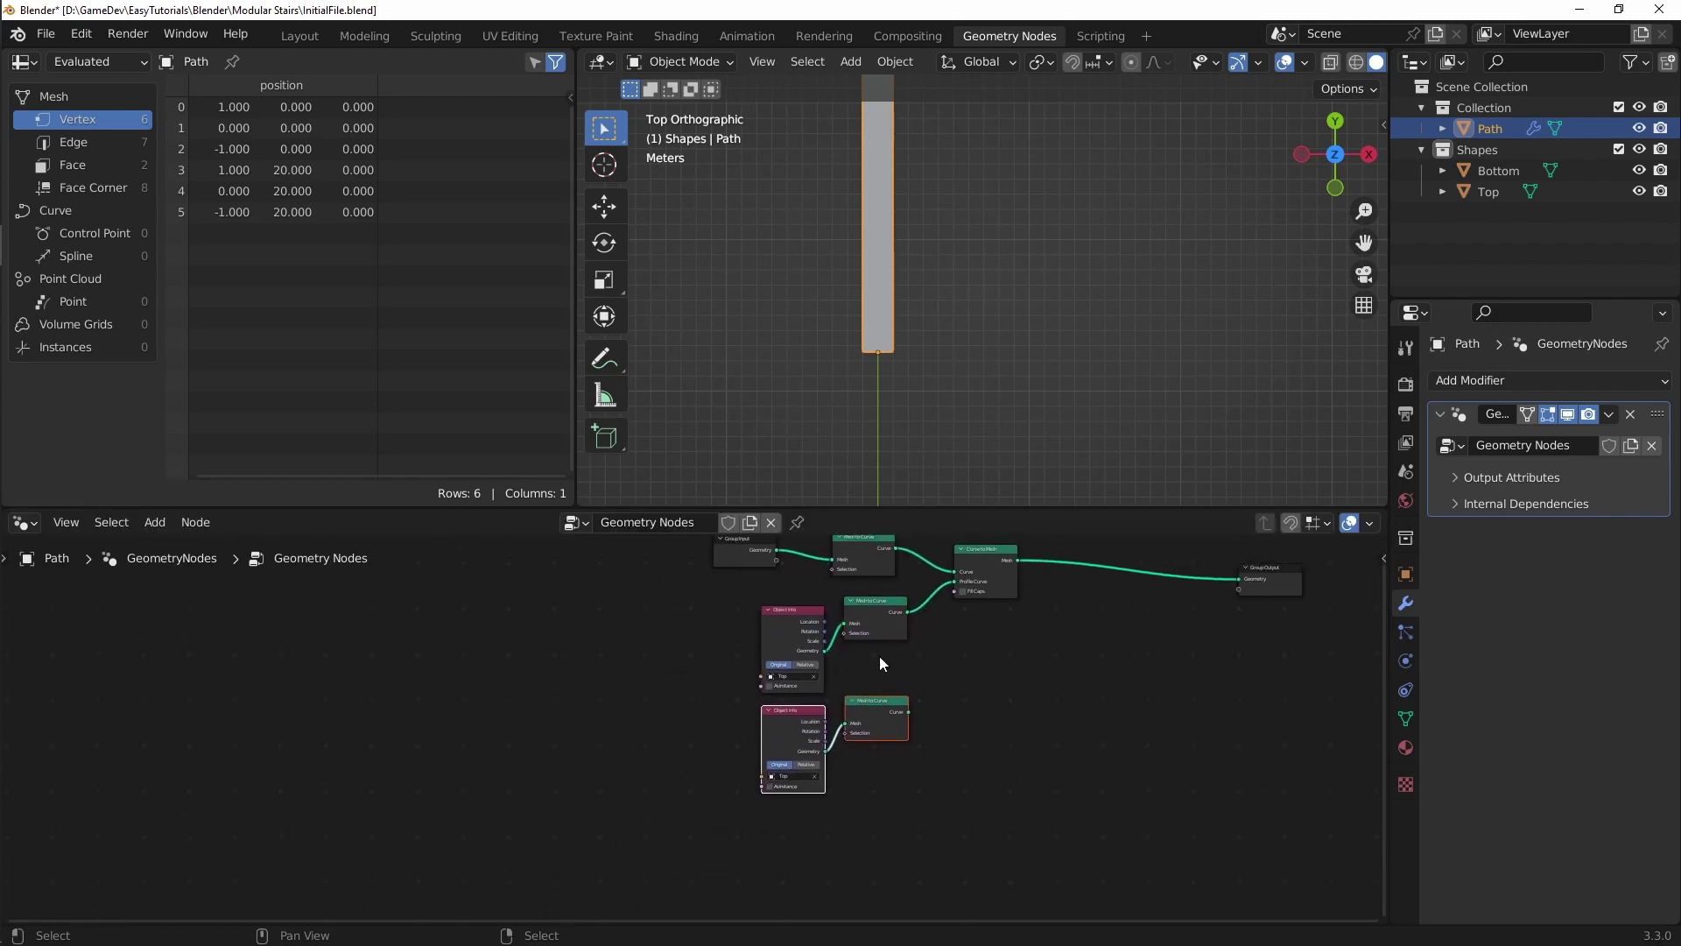
{"action": "scroll", "coordinate": [853, 657], "scroll_direction": "up", "scroll_amount": 5}
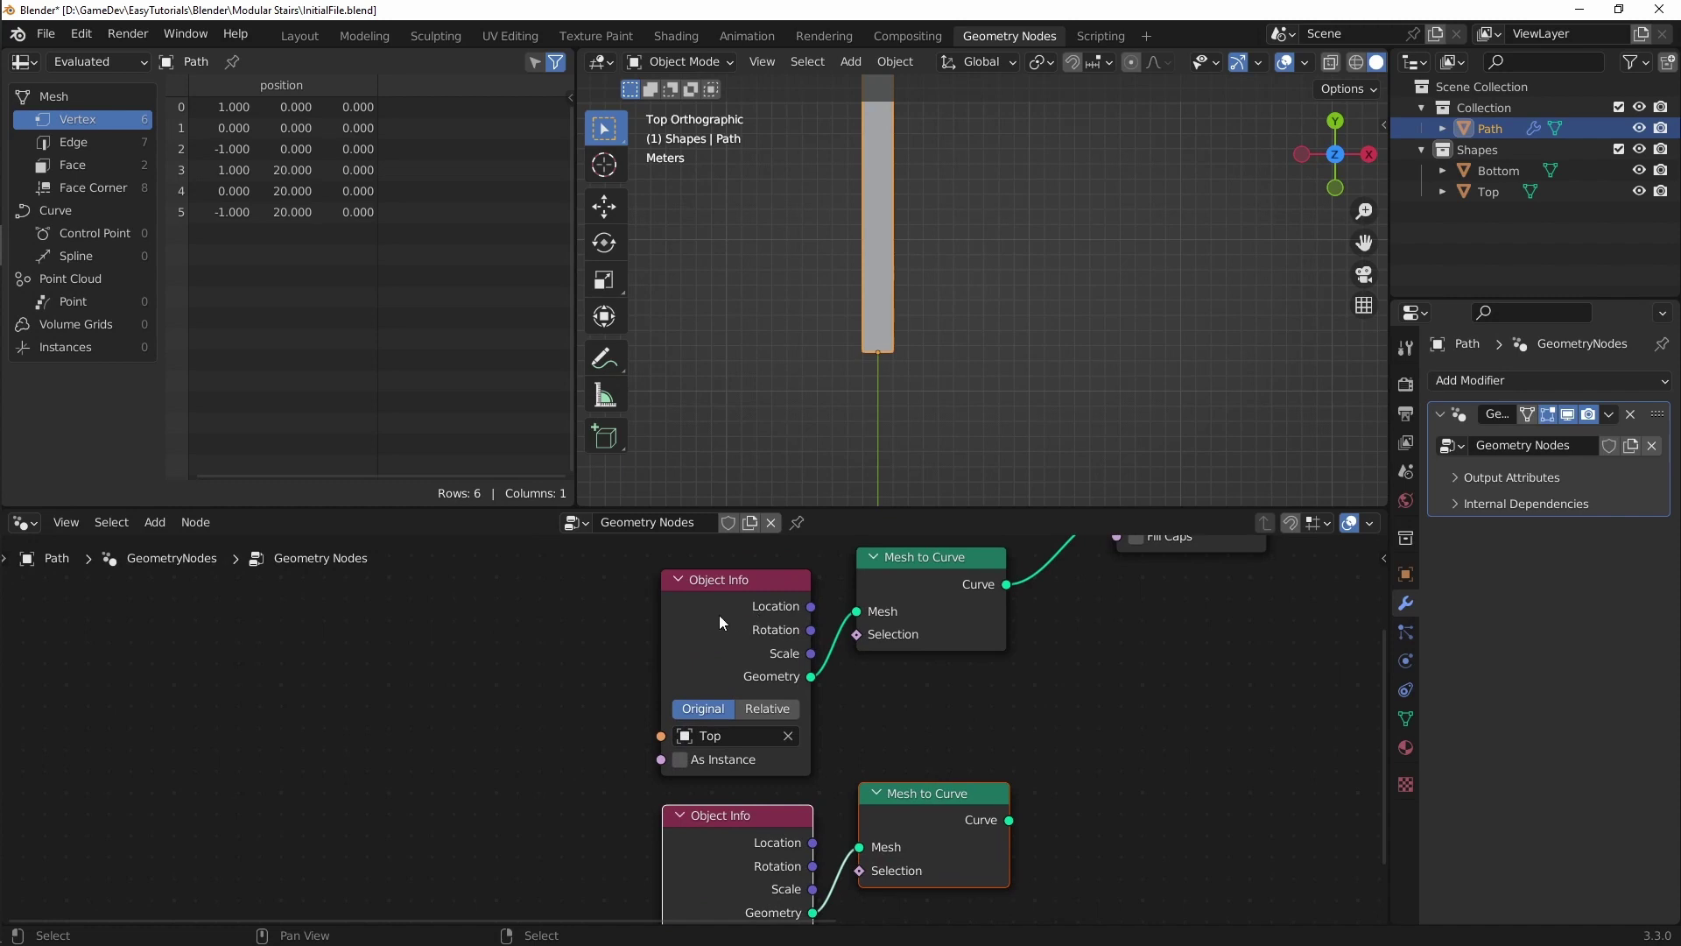
{"action": "scroll", "coordinate": [953, 585], "scroll_direction": "down", "scroll_amount": 5}
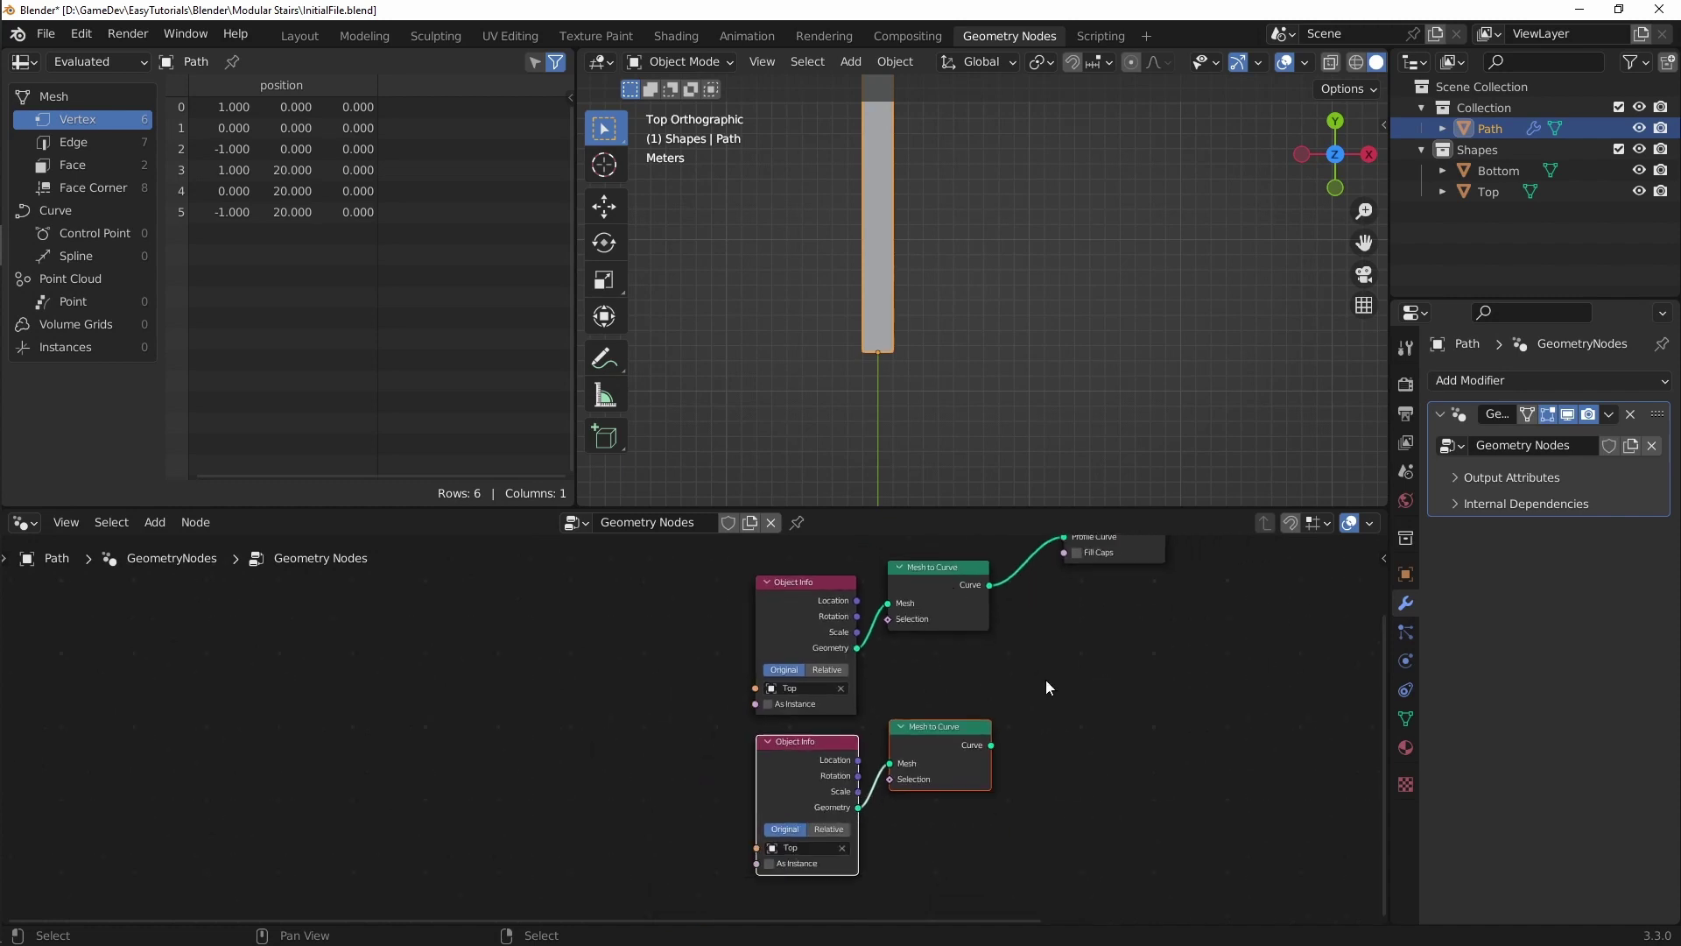
{"action": "middle_click_drag", "start_coordinate": [1046, 680], "coordinate": [929, 784]}
{"action": "key", "text": "shift+d"}
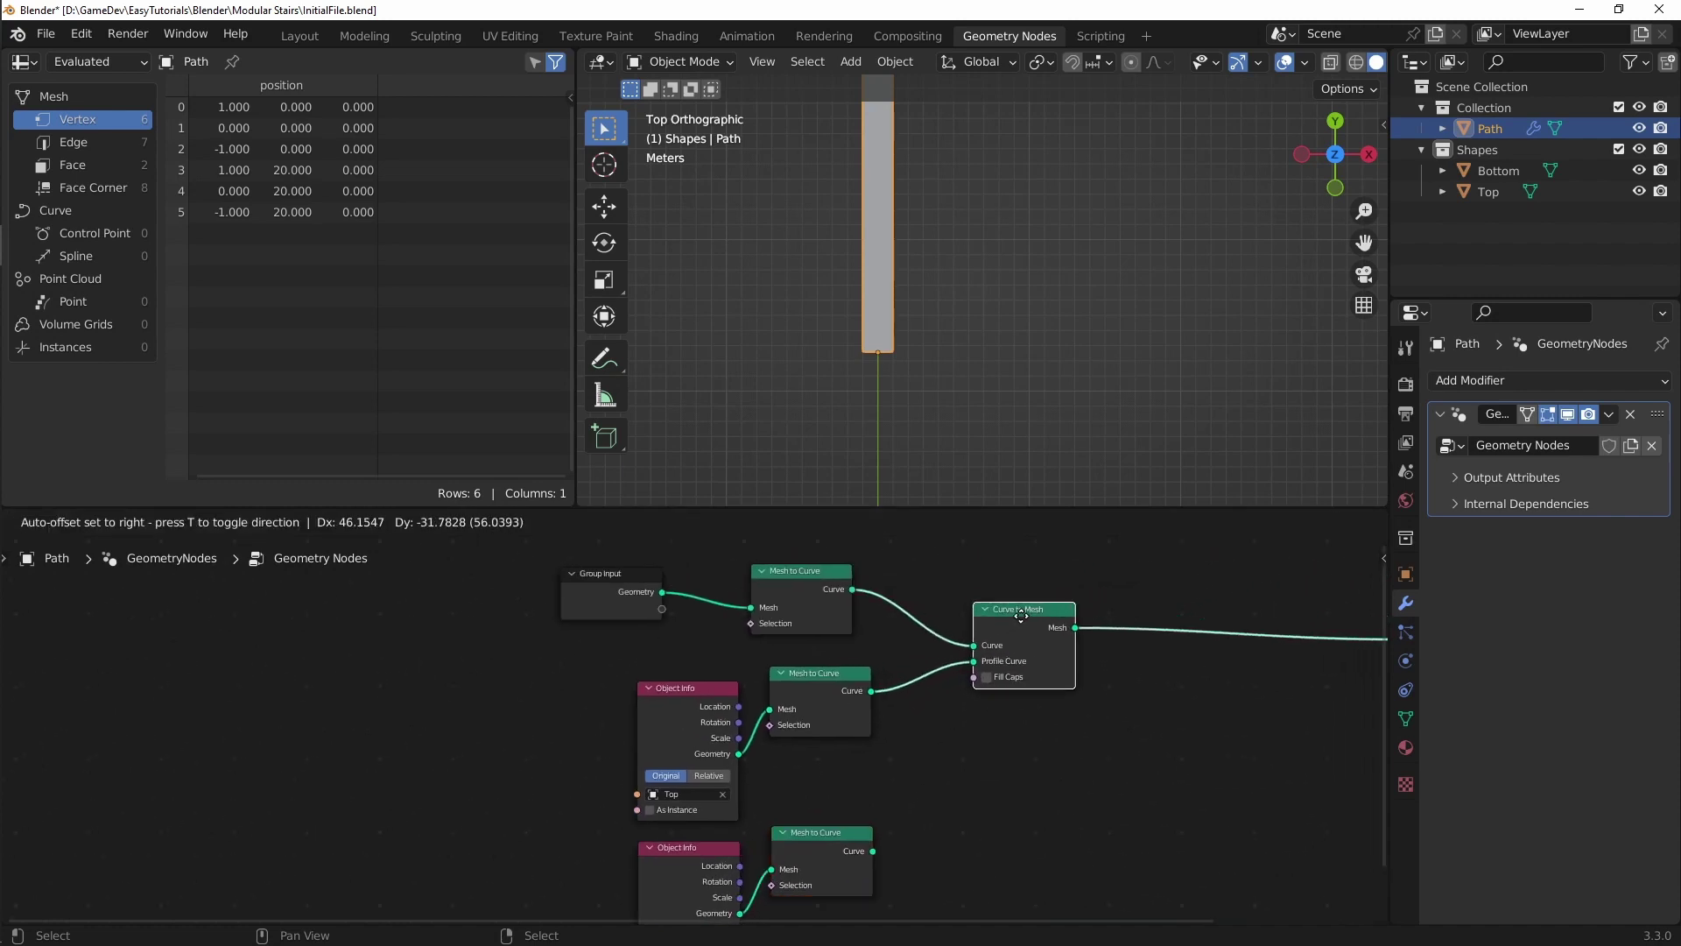
{"action": "left_click", "coordinate": [998, 598]}
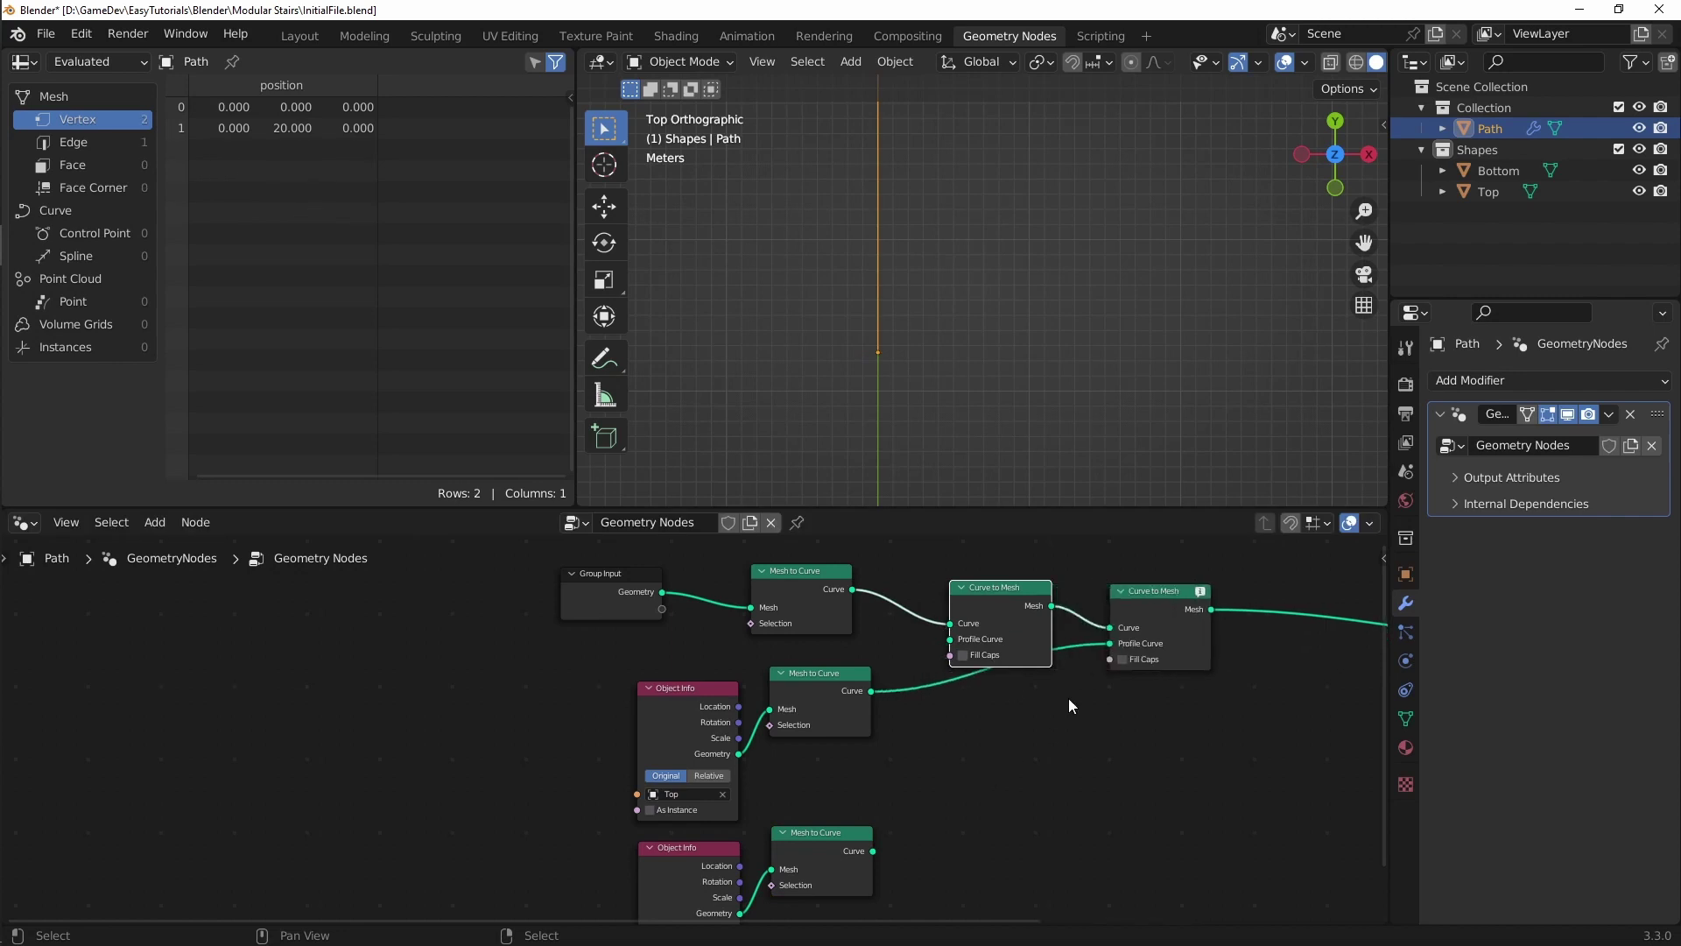
{"action": "mouse_move", "coordinate": [1154, 591]}
{"action": "left_mouse_down"}
{"action": "mouse_move", "coordinate": [1153, 616]}
{"action": "mouse_move", "coordinate": [1152, 598]}
{"action": "left_mouse_up"}
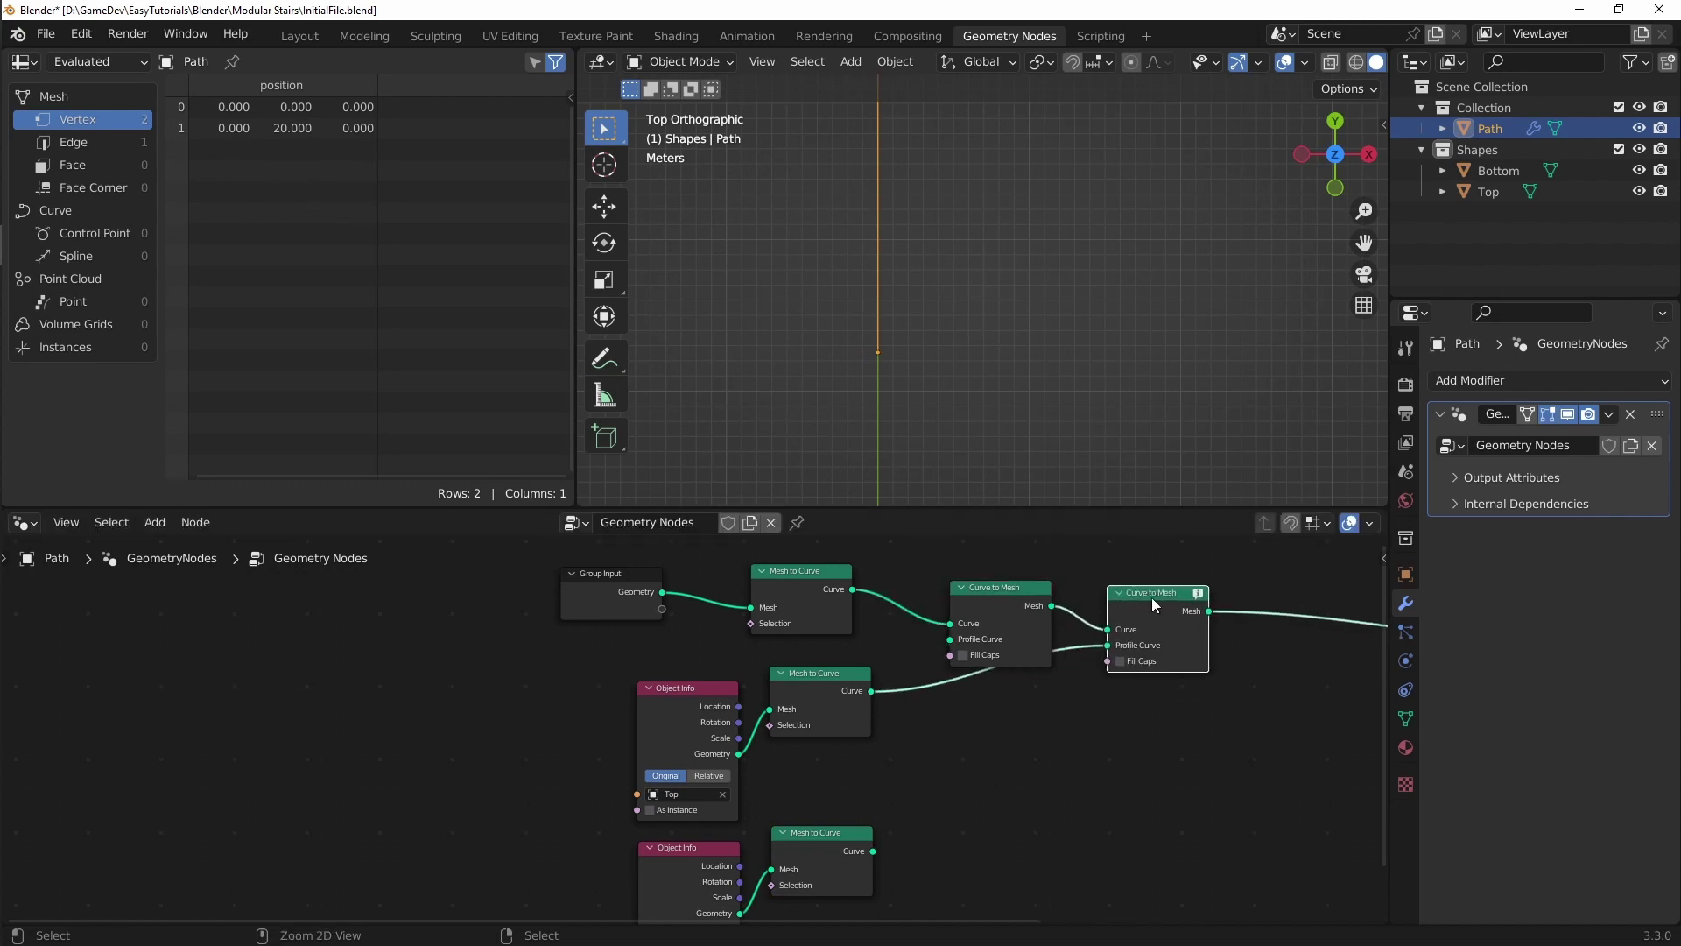
{"action": "key", "text": "ctrl+z"}
{"action": "key", "text": "ctrl+z"}
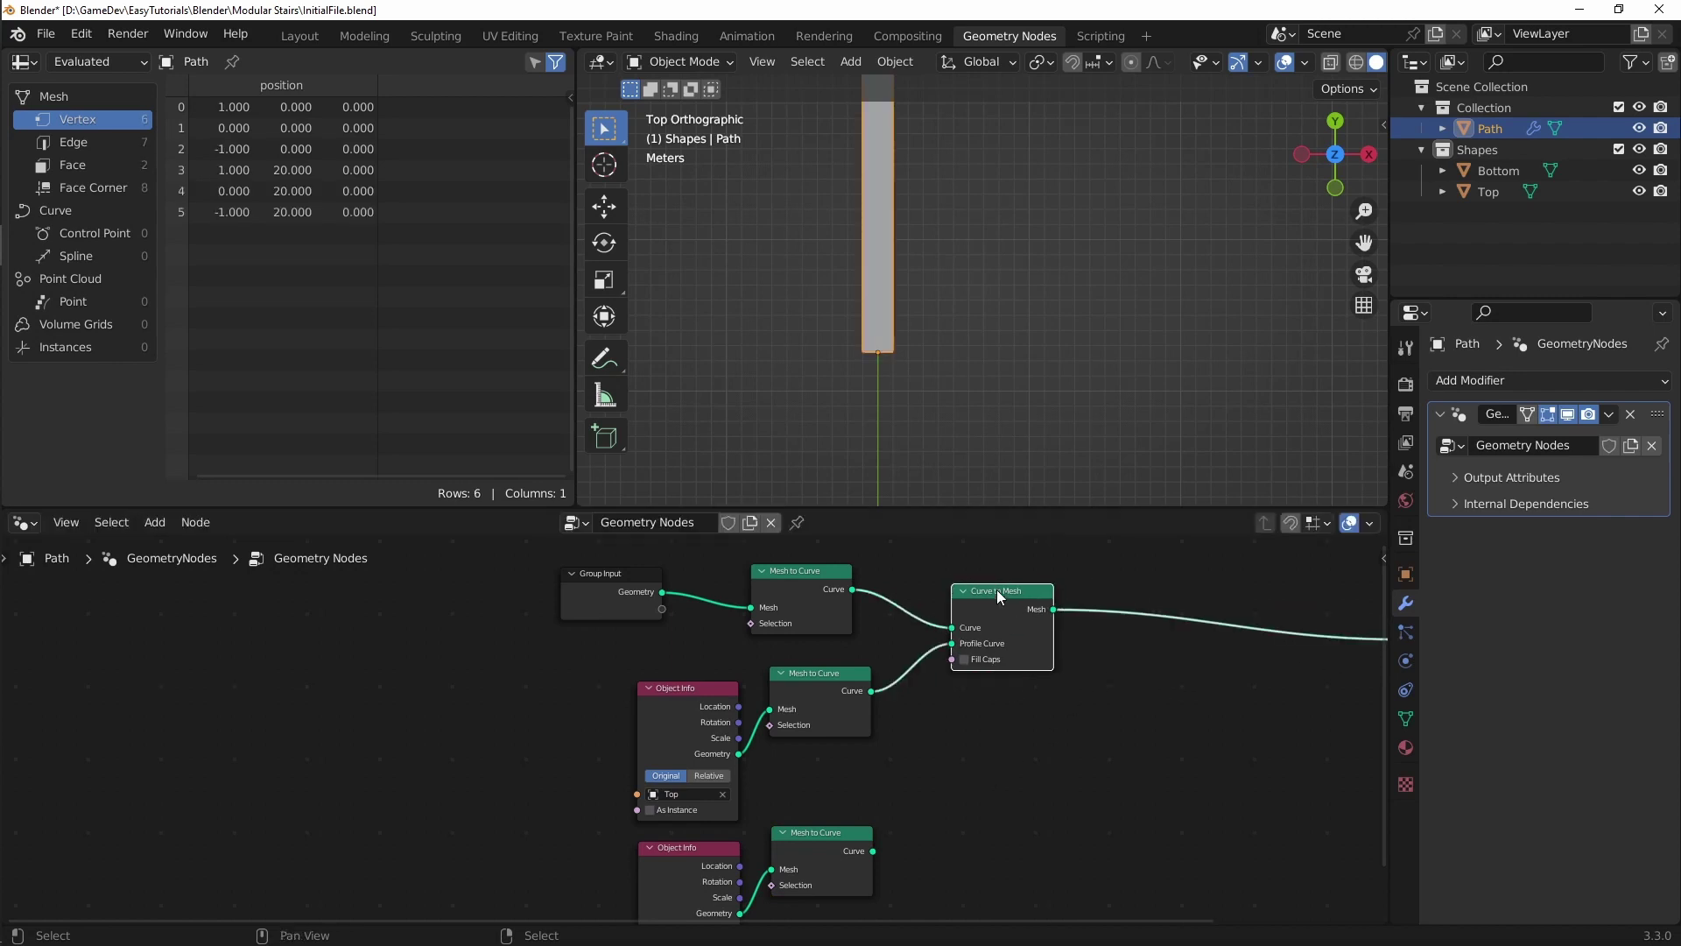
Step: Duplicate the Curve to Mesh node below the original and link the lower Mesh to Curve output to its Curve input
{"action": "key", "text": "shift+d"}
{"action": "left_click", "coordinate": [969, 834]}
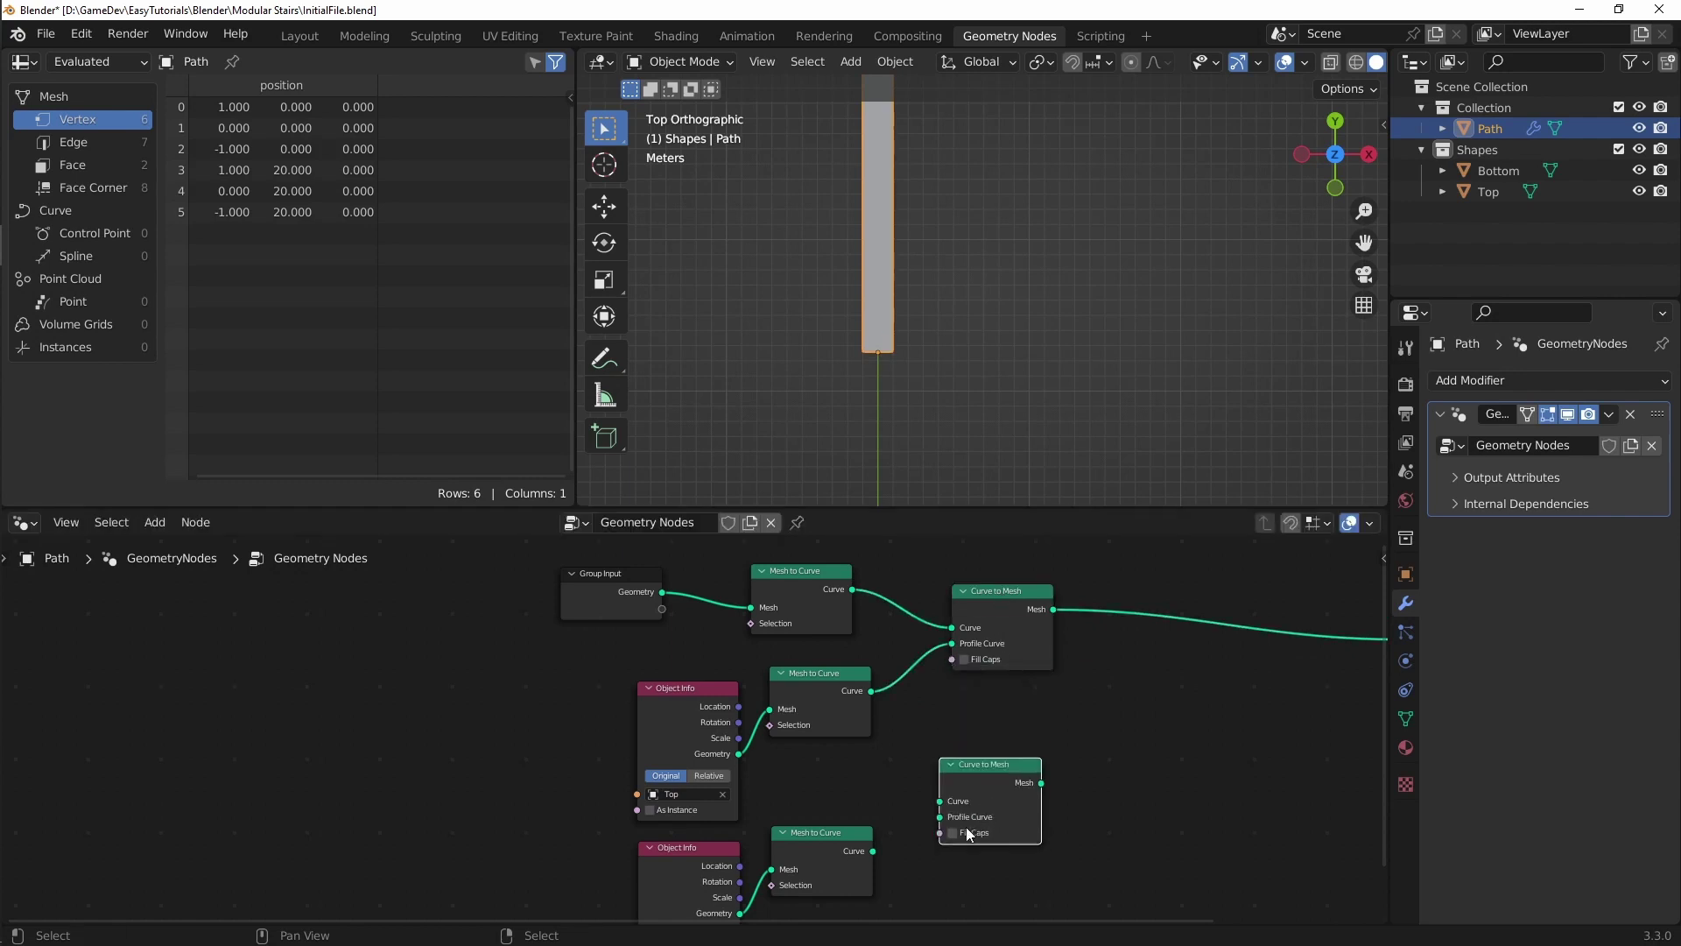
{"action": "left_click_drag", "start_coordinate": [873, 850], "coordinate": [940, 800]}
{"action": "middle_click_drag", "start_coordinate": [1072, 782], "coordinate": [953, 791]}
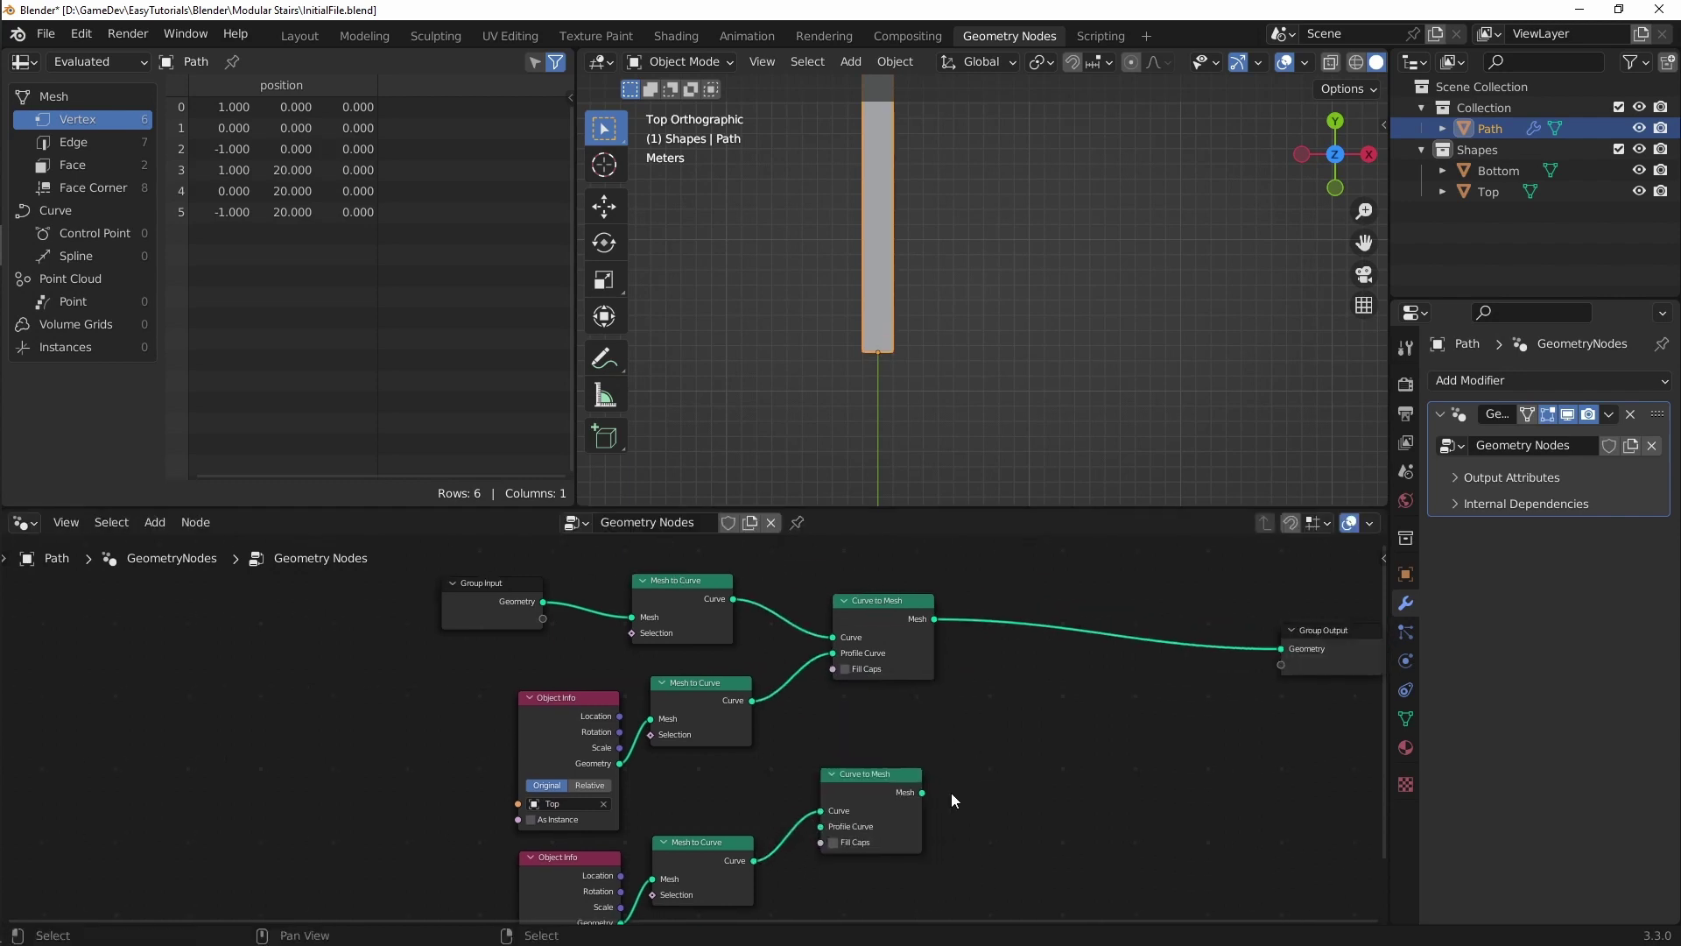
{"action": "middle_click_drag", "start_coordinate": [1080, 706], "coordinate": [1012, 675]}
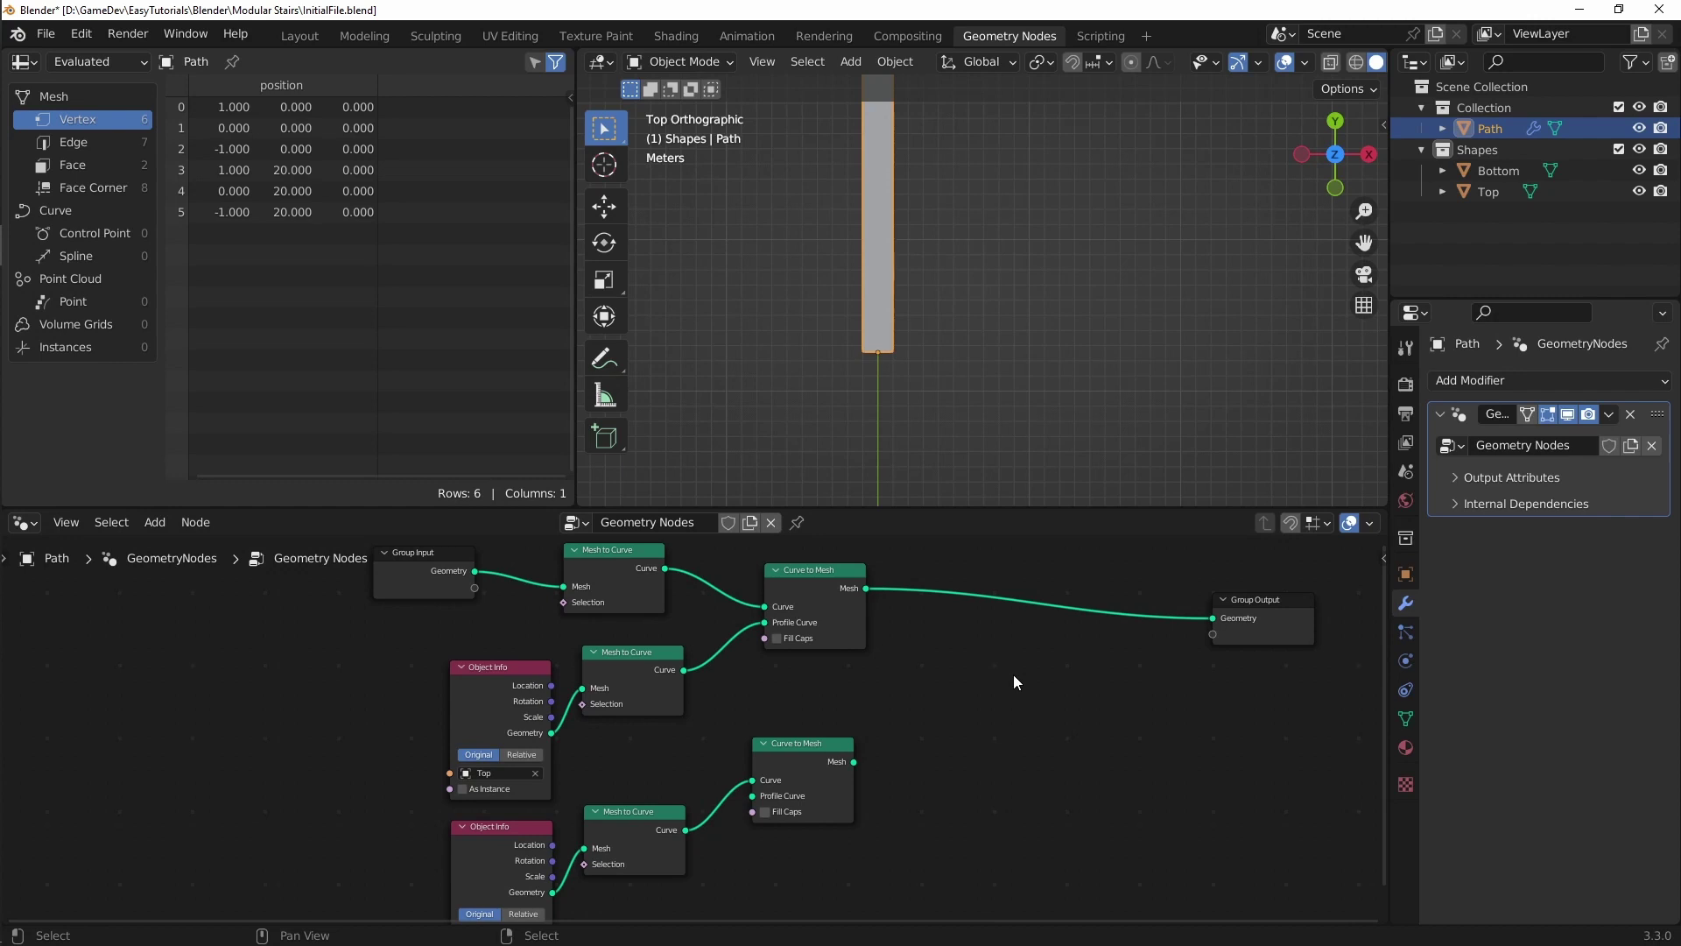
Step: Add a Join Geometry node between the two Curve to Mesh nodes and the Group Output
{"action": "key", "text": "shift+a"}
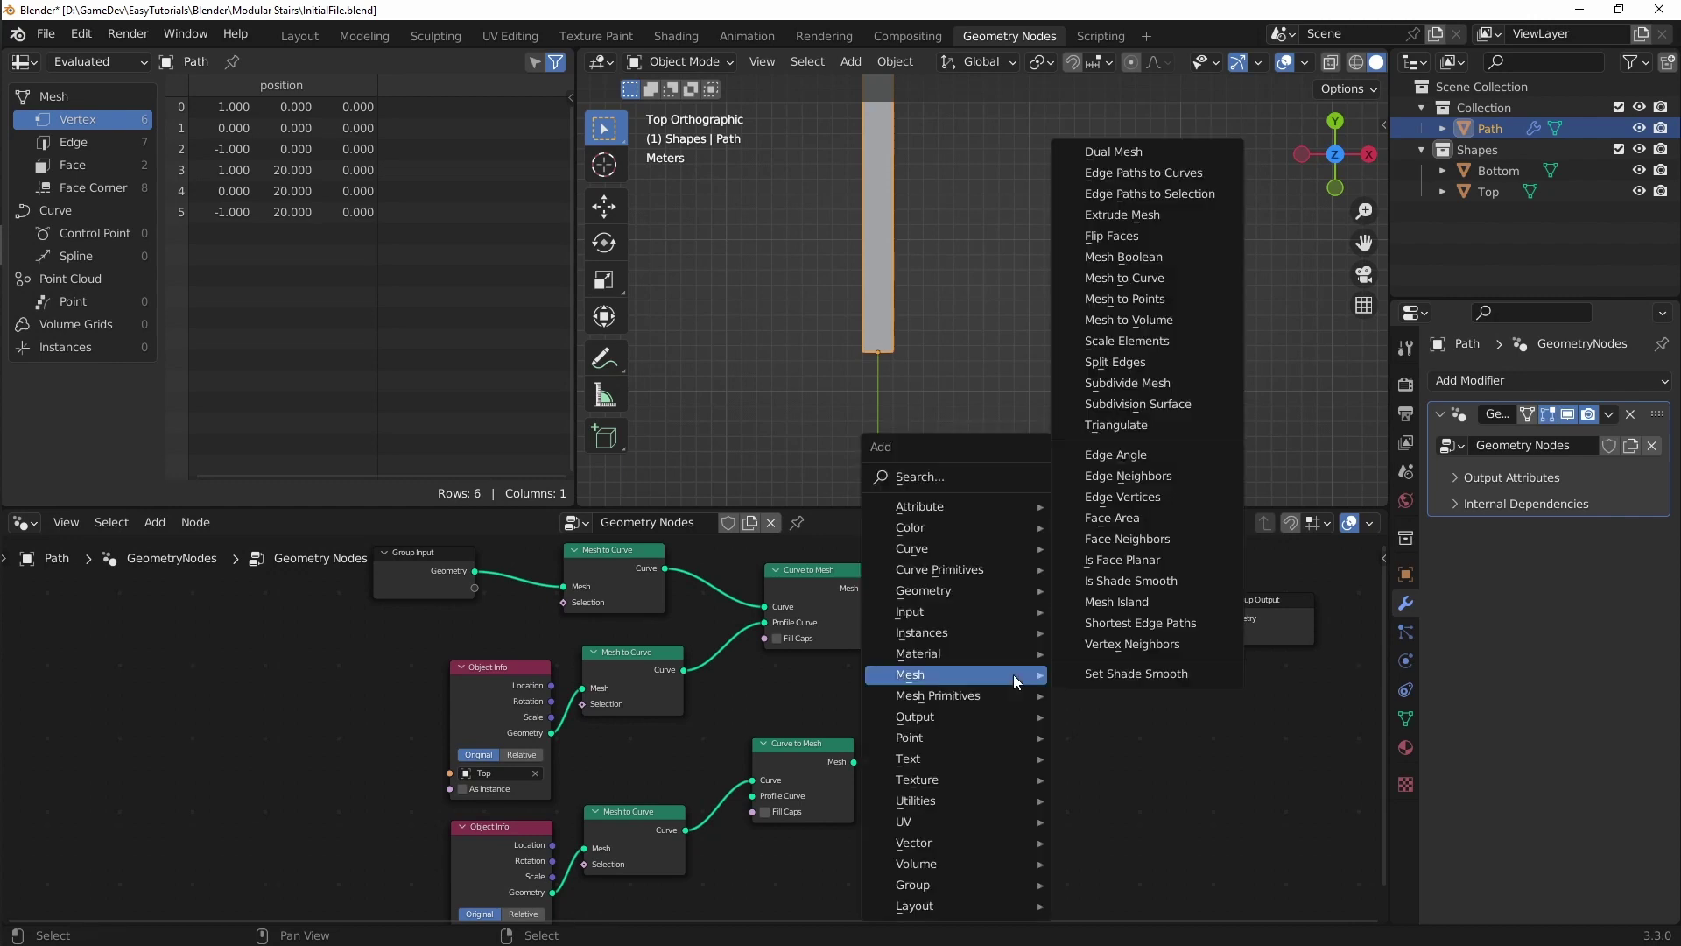
{"action": "key", "text": "Escape"}
{"action": "key", "text": "shift+a"}
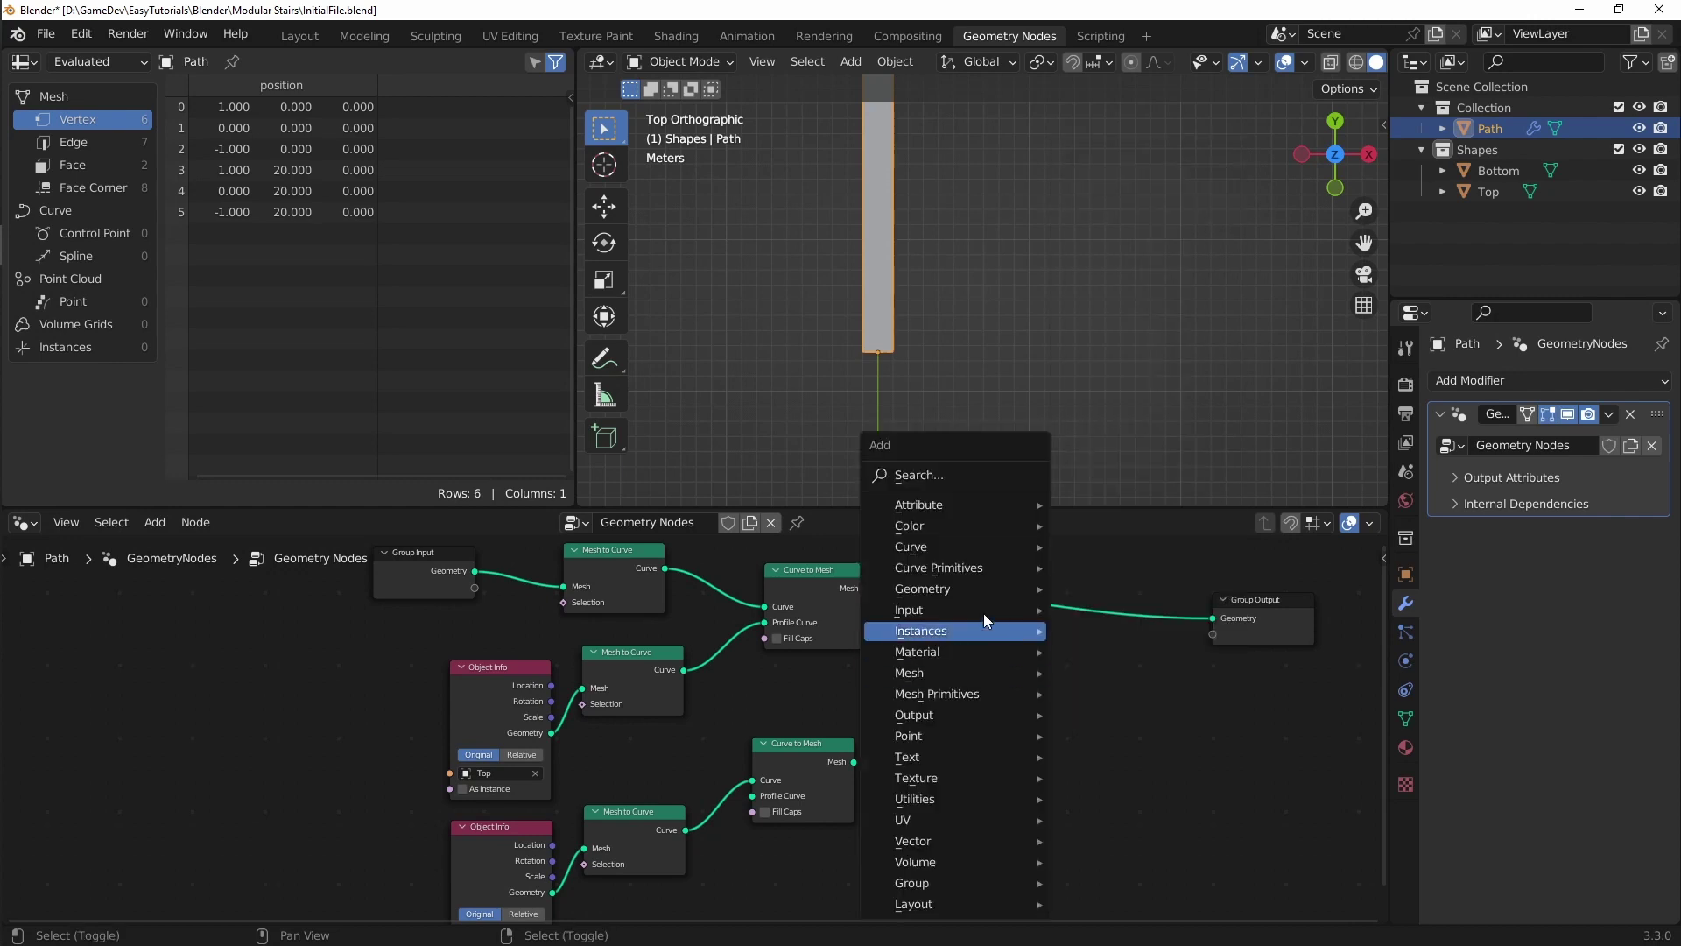
{"action": "left_click", "coordinate": [945, 480]}
{"action": "type", "text": "join"}
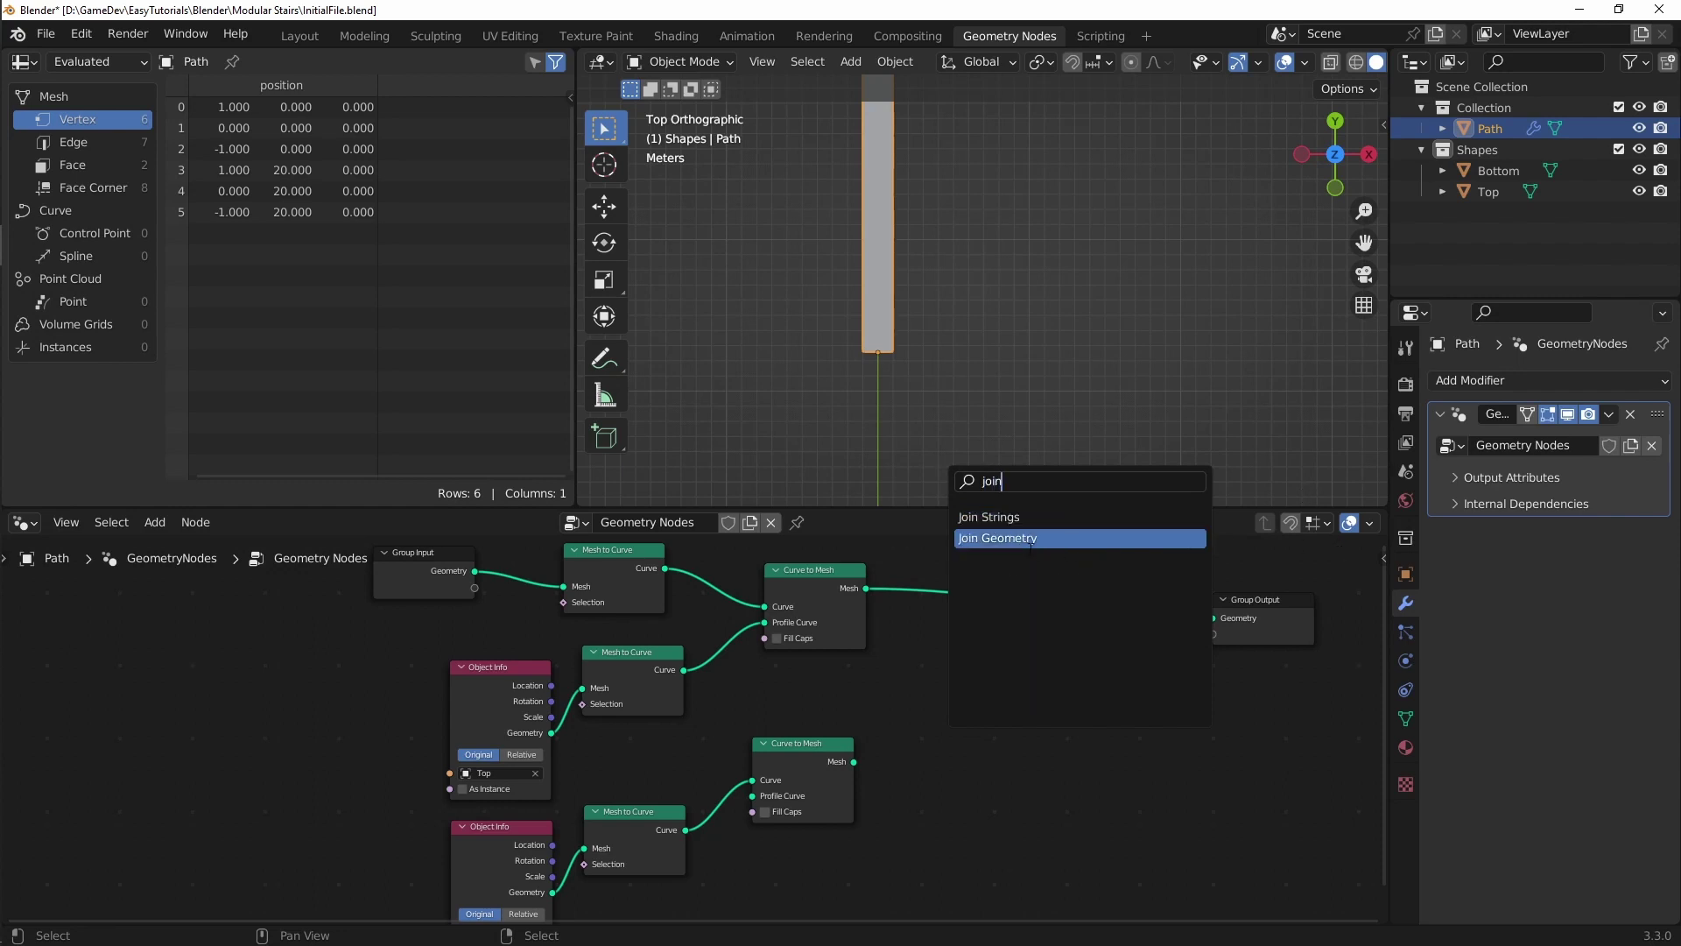
{"action": "left_click", "coordinate": [1007, 537]}
{"action": "left_click", "coordinate": [1024, 726]}
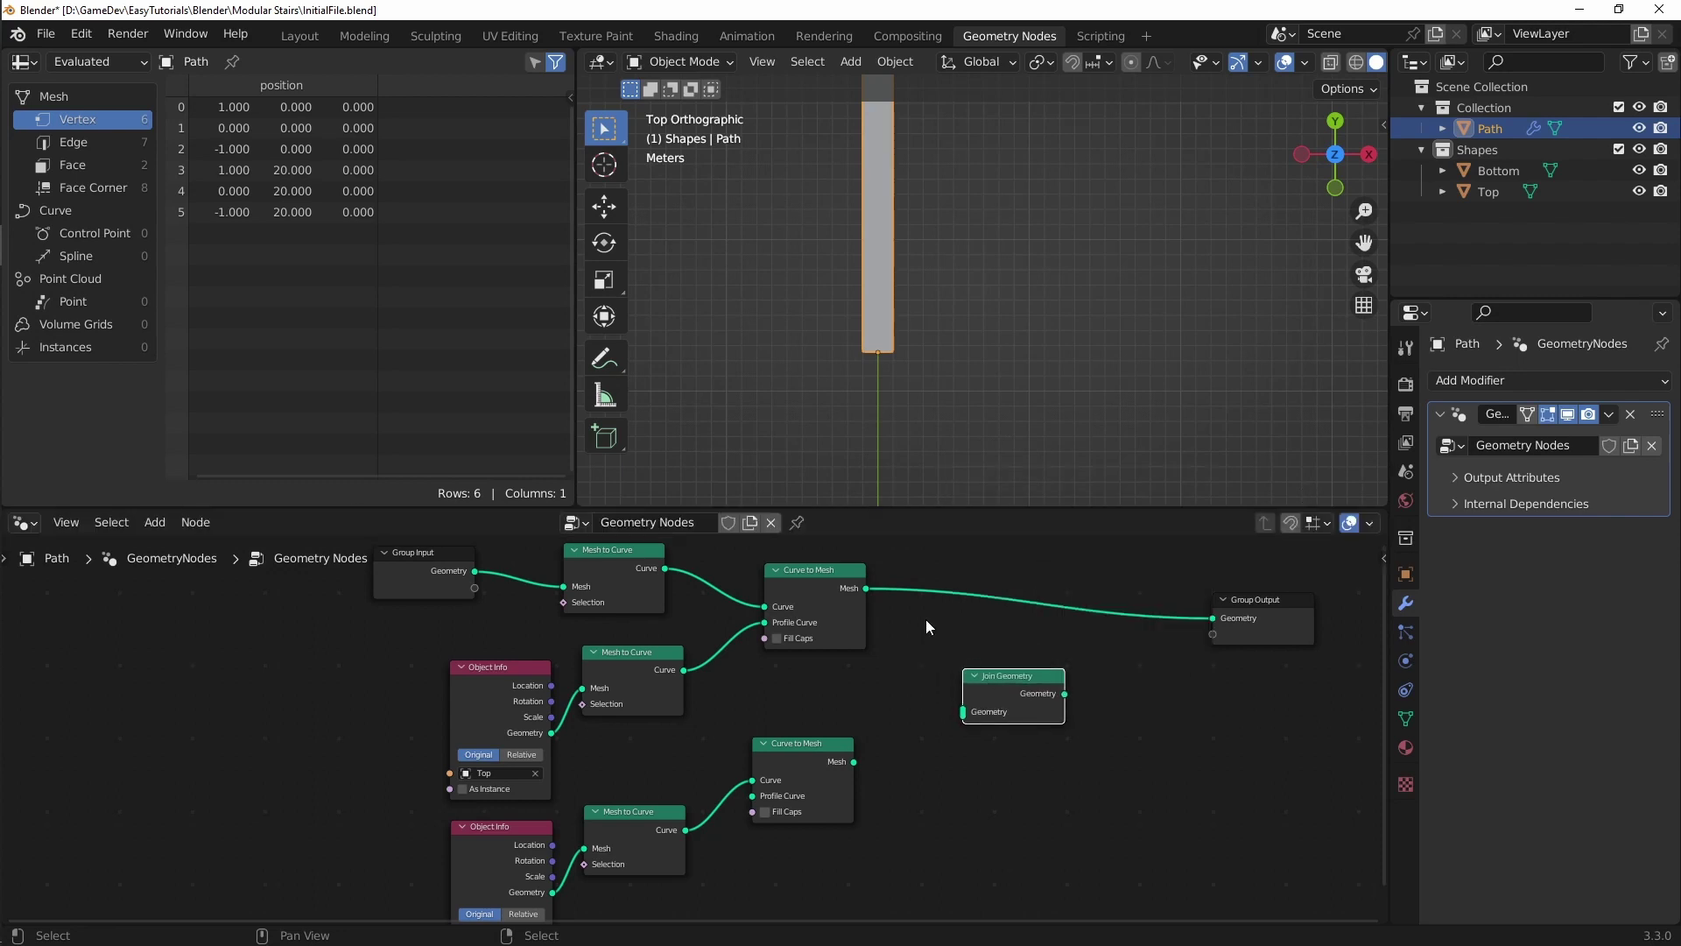
Step: Link the Mesh outputs of both Curve to Mesh nodes into the Join Geometry node's Geometry input
{"action": "right_click_drag", "start_coordinate": [935, 587], "coordinate": [906, 622], "text": "ctrl"}
{"action": "left_click_drag", "start_coordinate": [865, 588], "coordinate": [958, 715]}
{"action": "left_click_drag", "start_coordinate": [863, 769], "coordinate": [960, 721]}
Step: Set the object of the lower Object Info node to Bottom
{"action": "scroll", "coordinate": [961, 722], "scroll_direction": "up", "scroll_amount": 5}
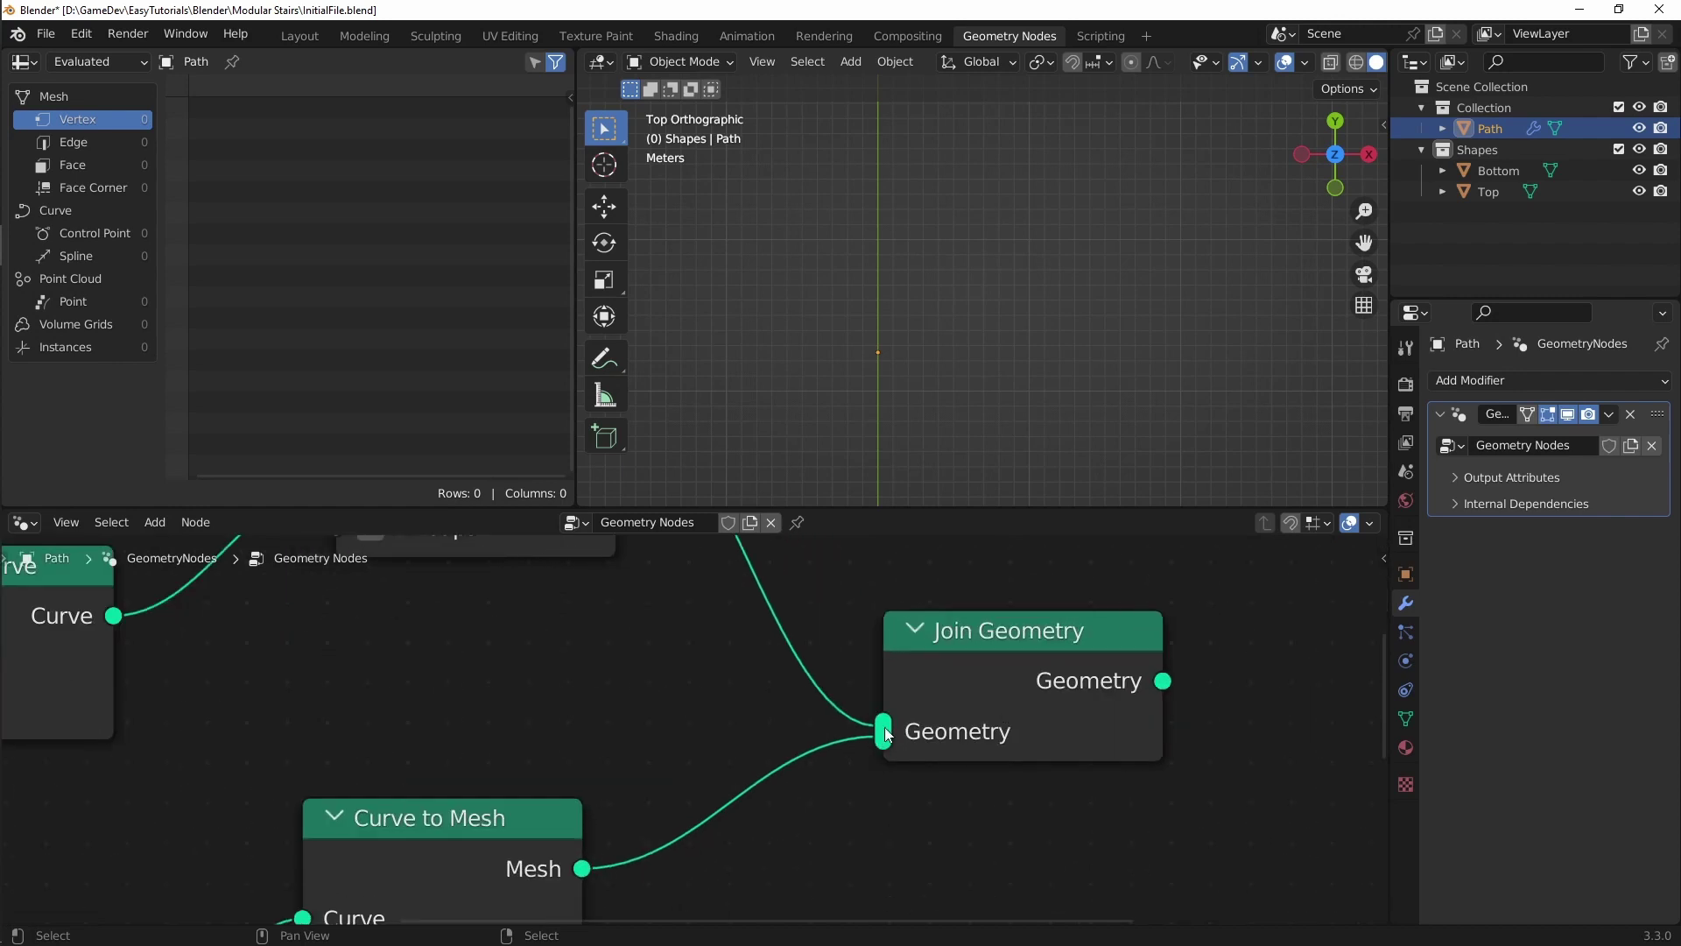
{"action": "middle_click_drag", "start_coordinate": [754, 764], "coordinate": [968, 607]}
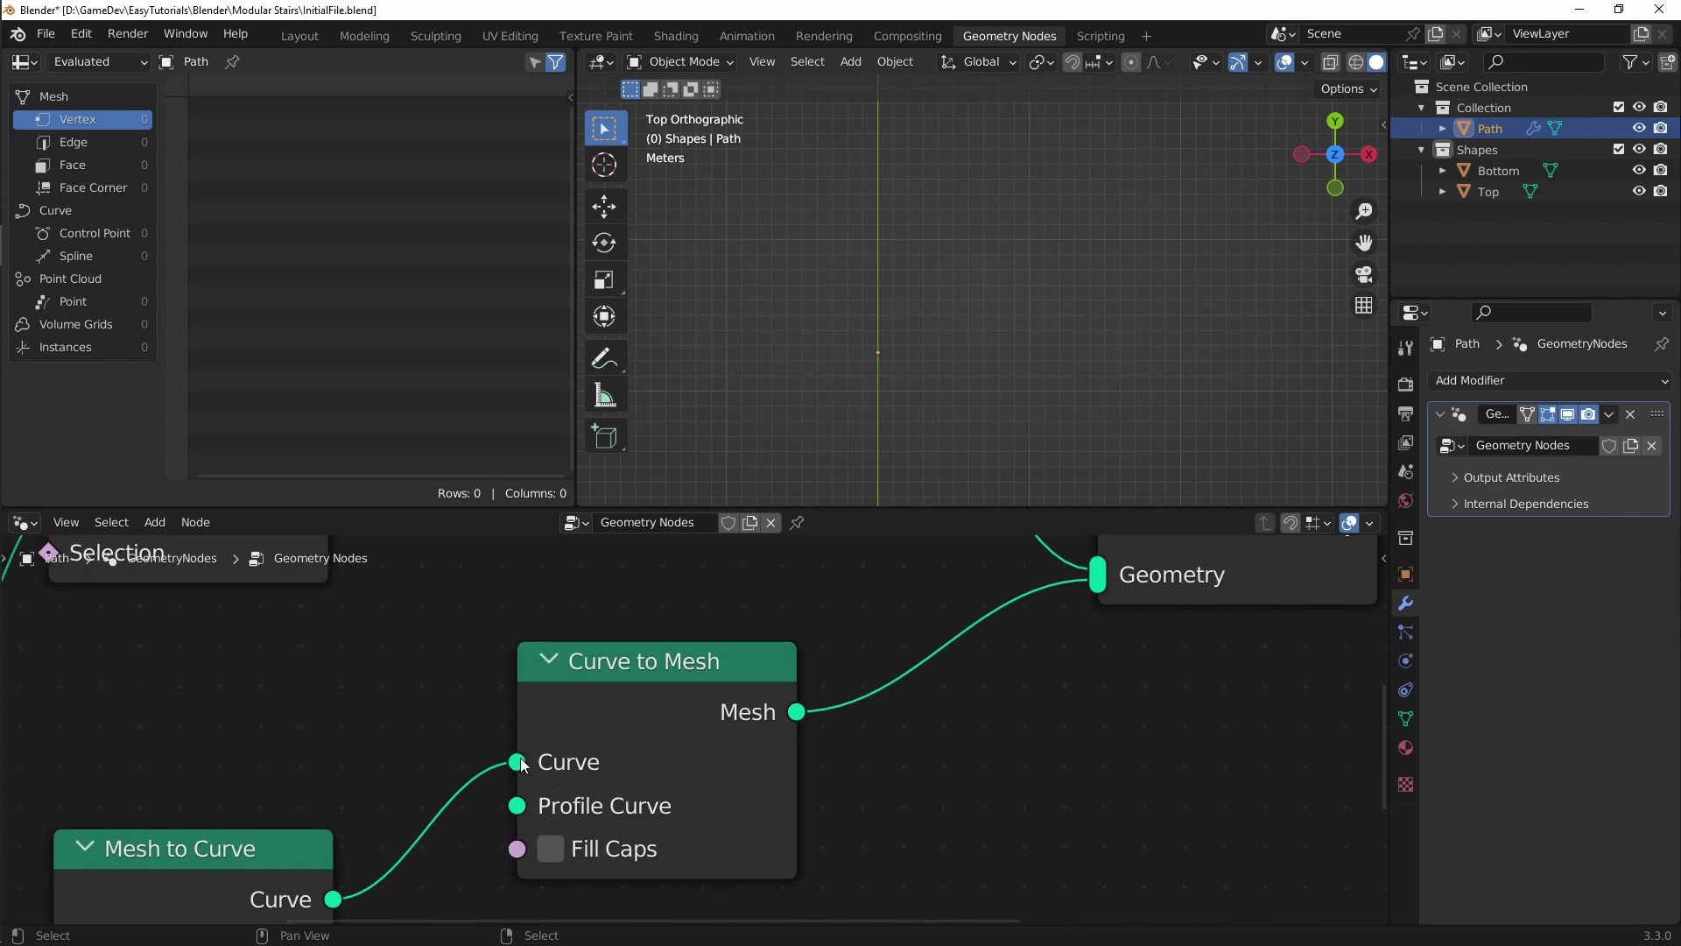
{"action": "middle_click_drag", "start_coordinate": [1180, 660], "coordinate": [961, 779]}
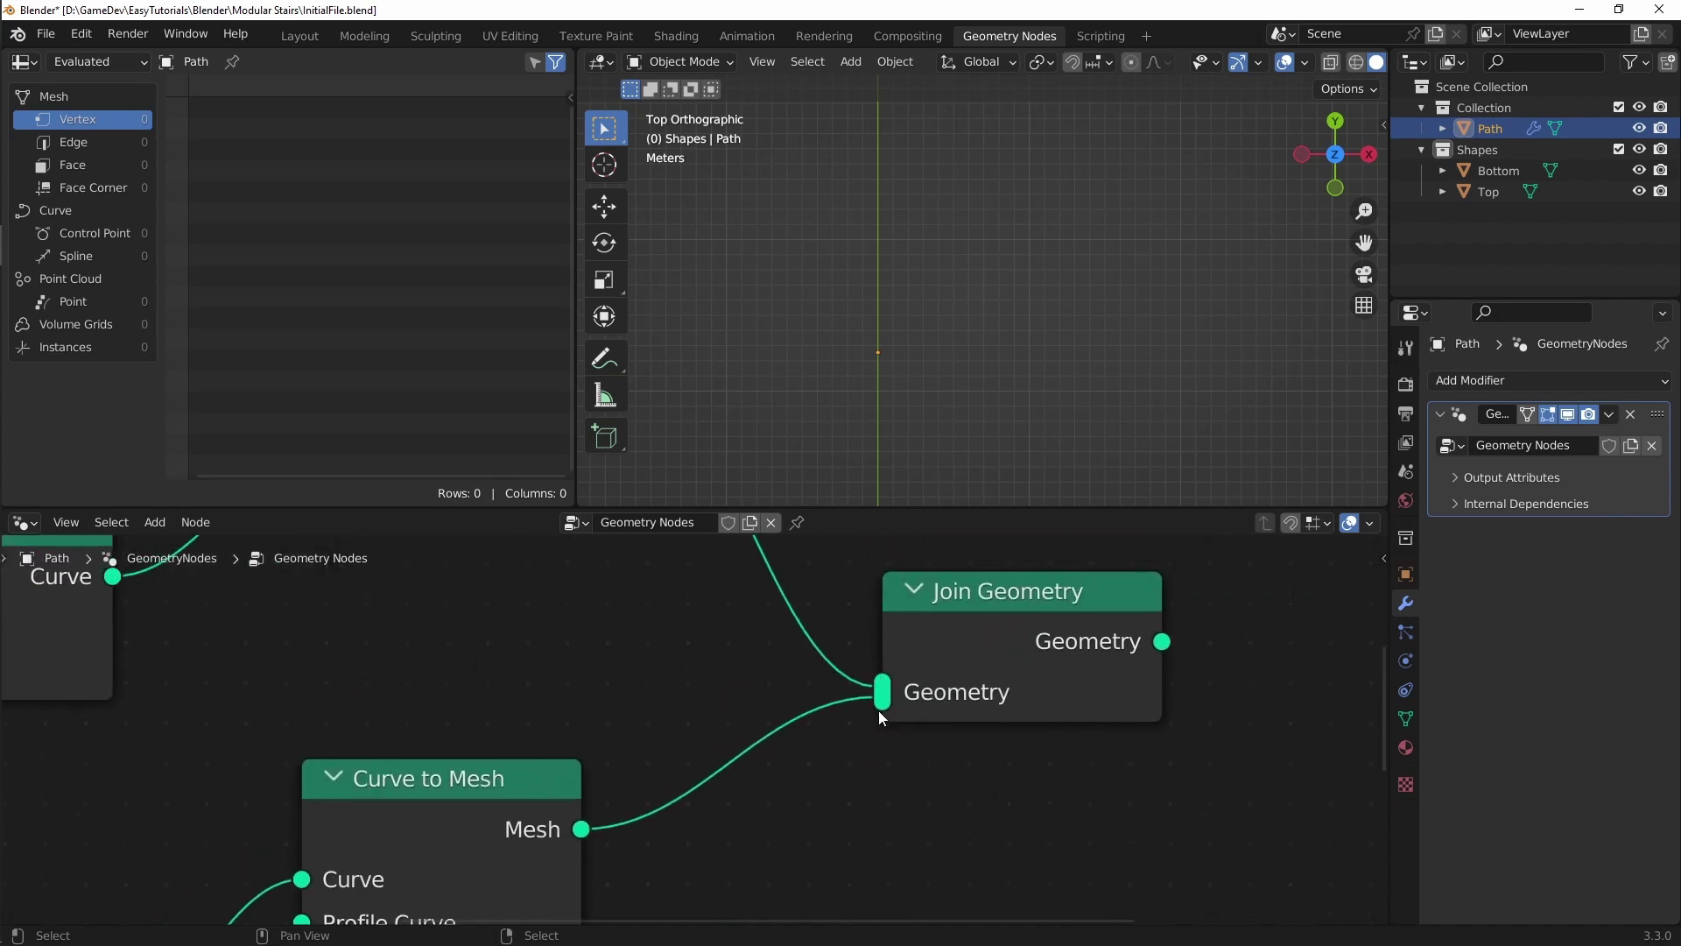
{"action": "scroll", "coordinate": [880, 701], "scroll_direction": "down", "scroll_amount": 2}
{"action": "middle_click_drag", "start_coordinate": [853, 749], "coordinate": [964, 749]}
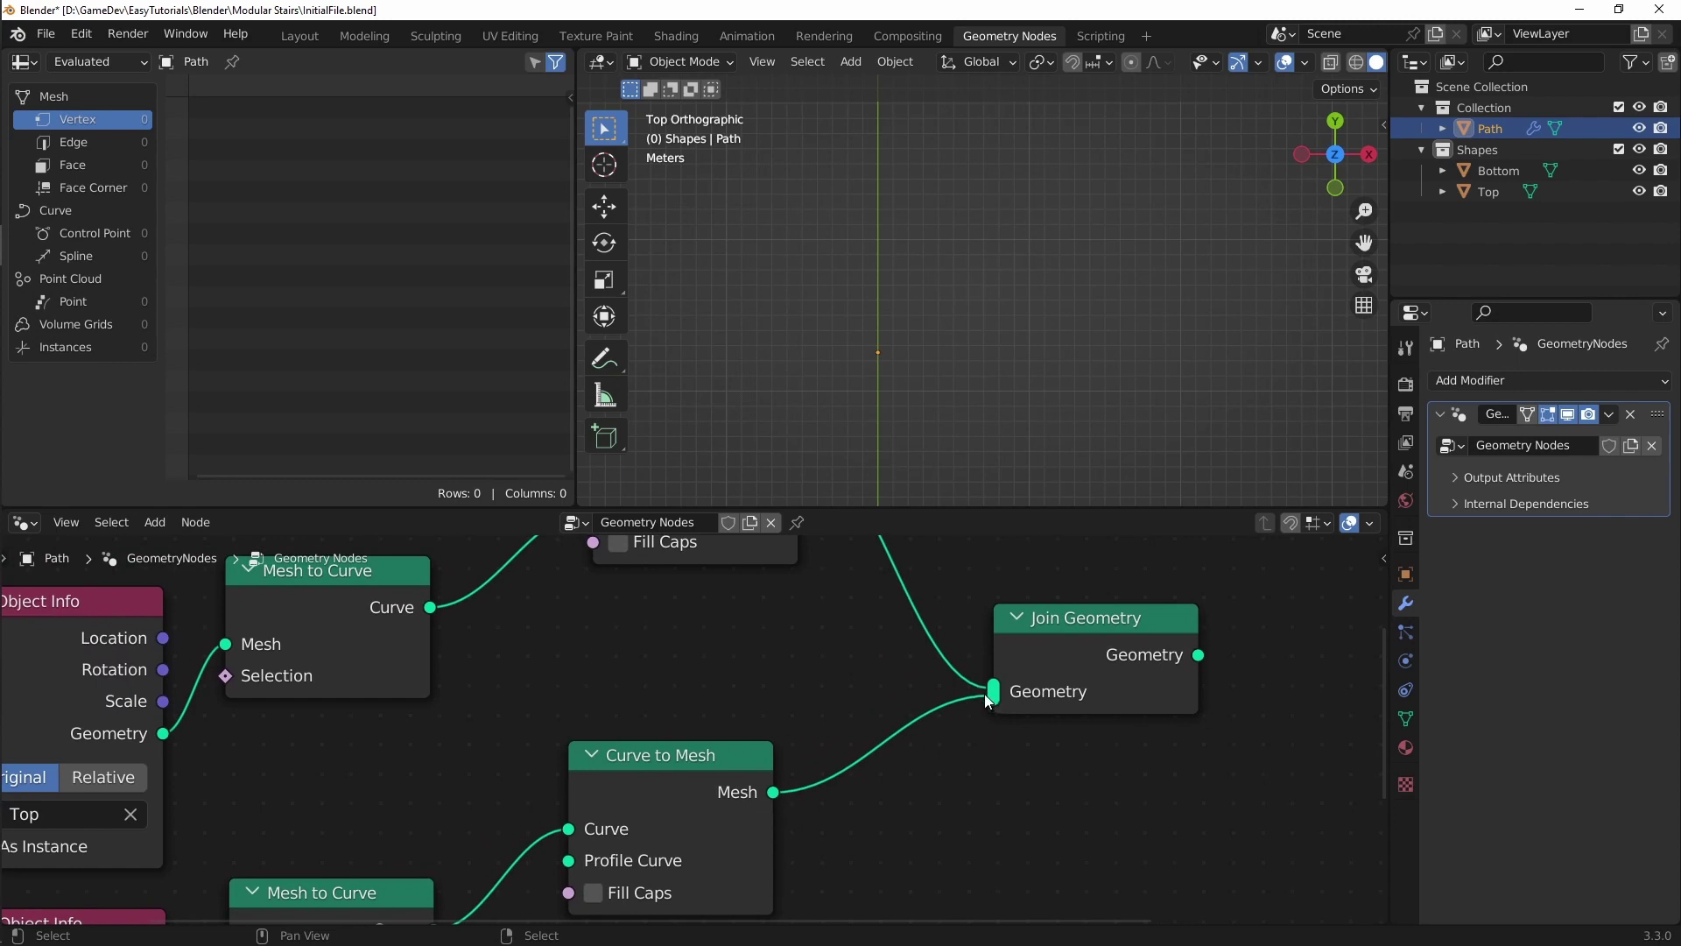
{"action": "middle_click_drag", "start_coordinate": [1014, 687], "coordinate": [1153, 680]}
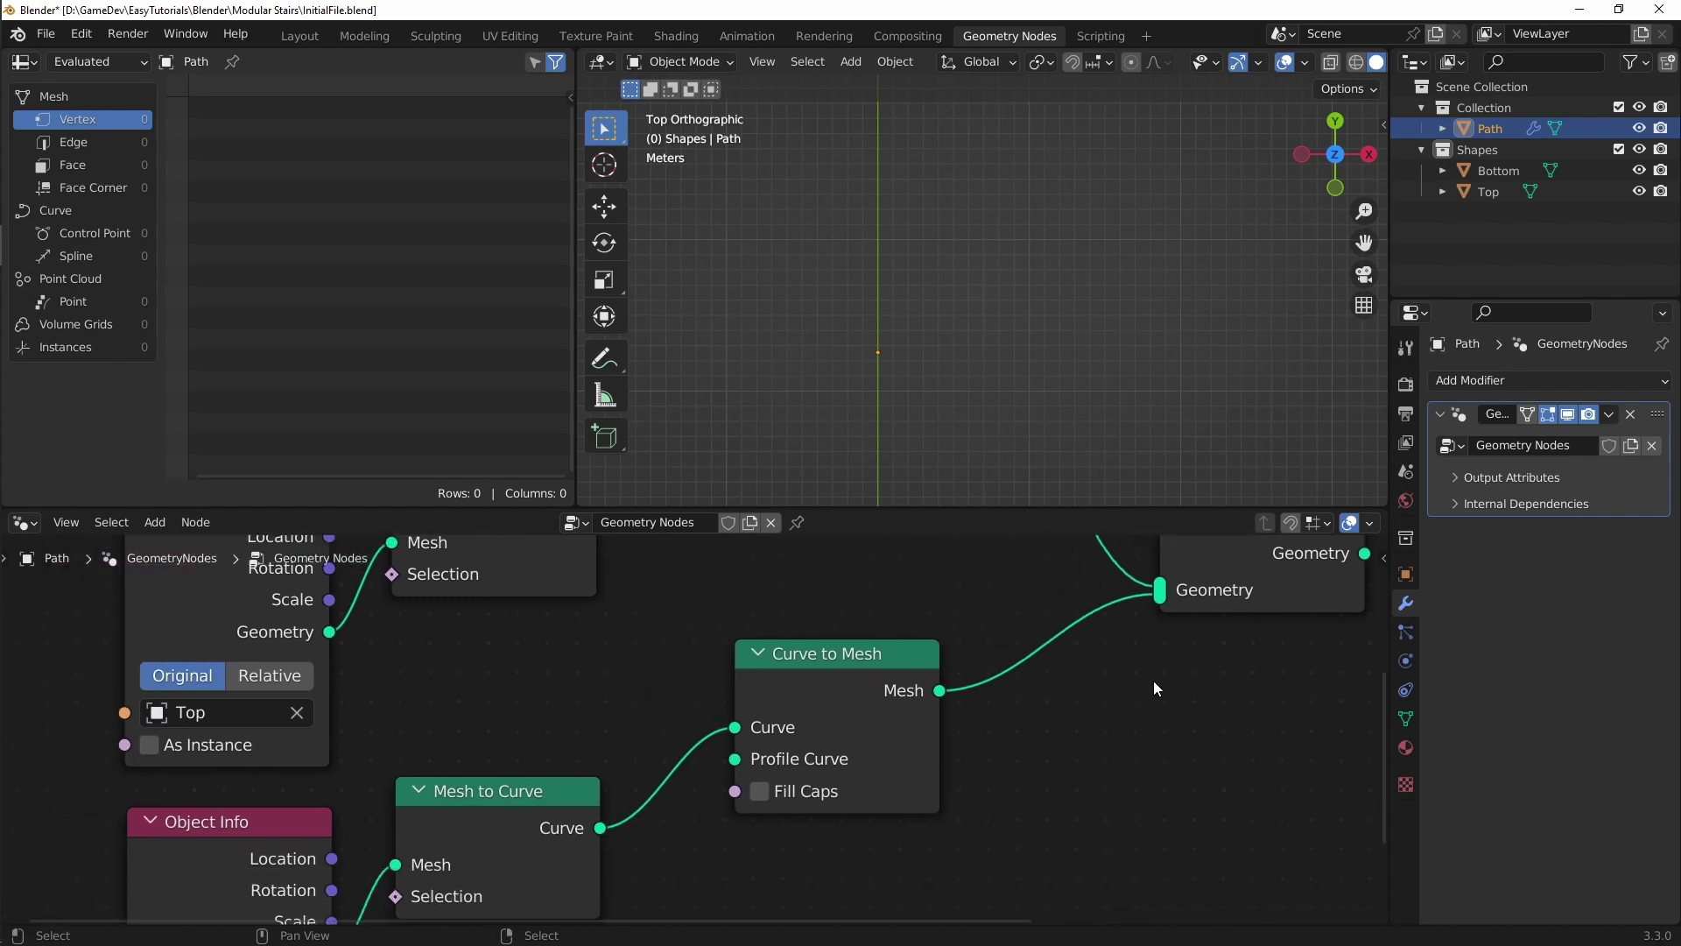
{"action": "scroll", "coordinate": [1153, 680], "scroll_direction": "down", "scroll_amount": 2}
{"action": "middle_click_drag", "start_coordinate": [1086, 730], "coordinate": [1152, 692]}
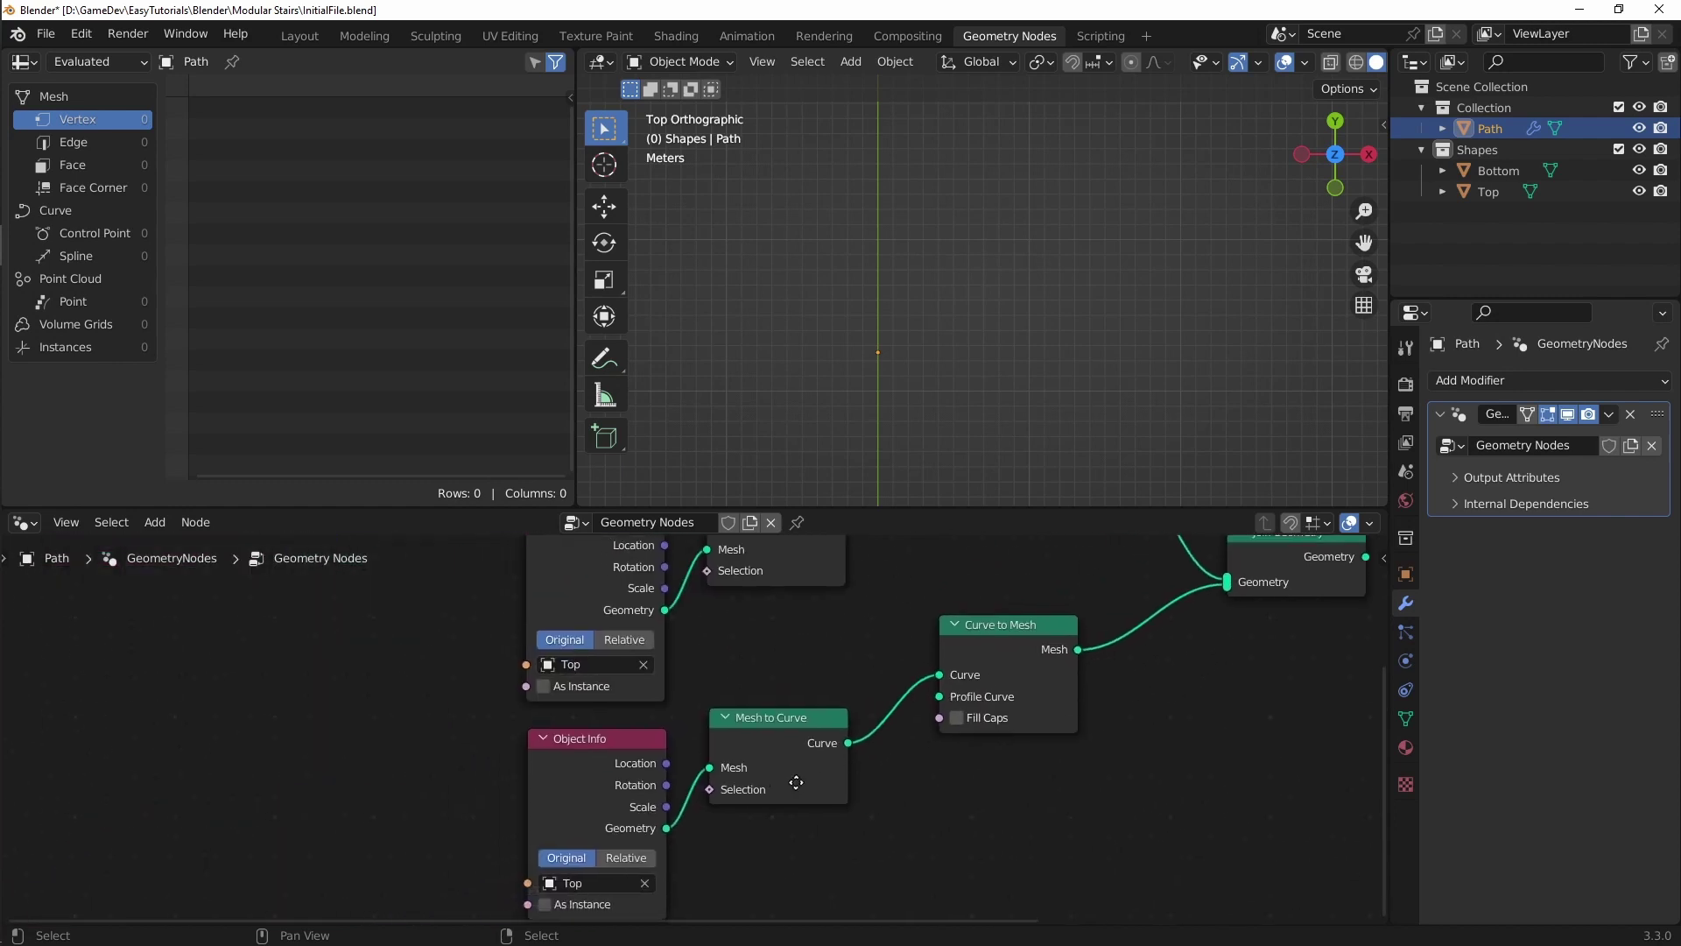
{"action": "middle_click_drag", "start_coordinate": [791, 780], "coordinate": [1017, 671]}
{"action": "scroll", "coordinate": [1017, 670], "scroll_direction": "down", "scroll_amount": 1}
{"action": "left_click", "coordinate": [852, 765]}
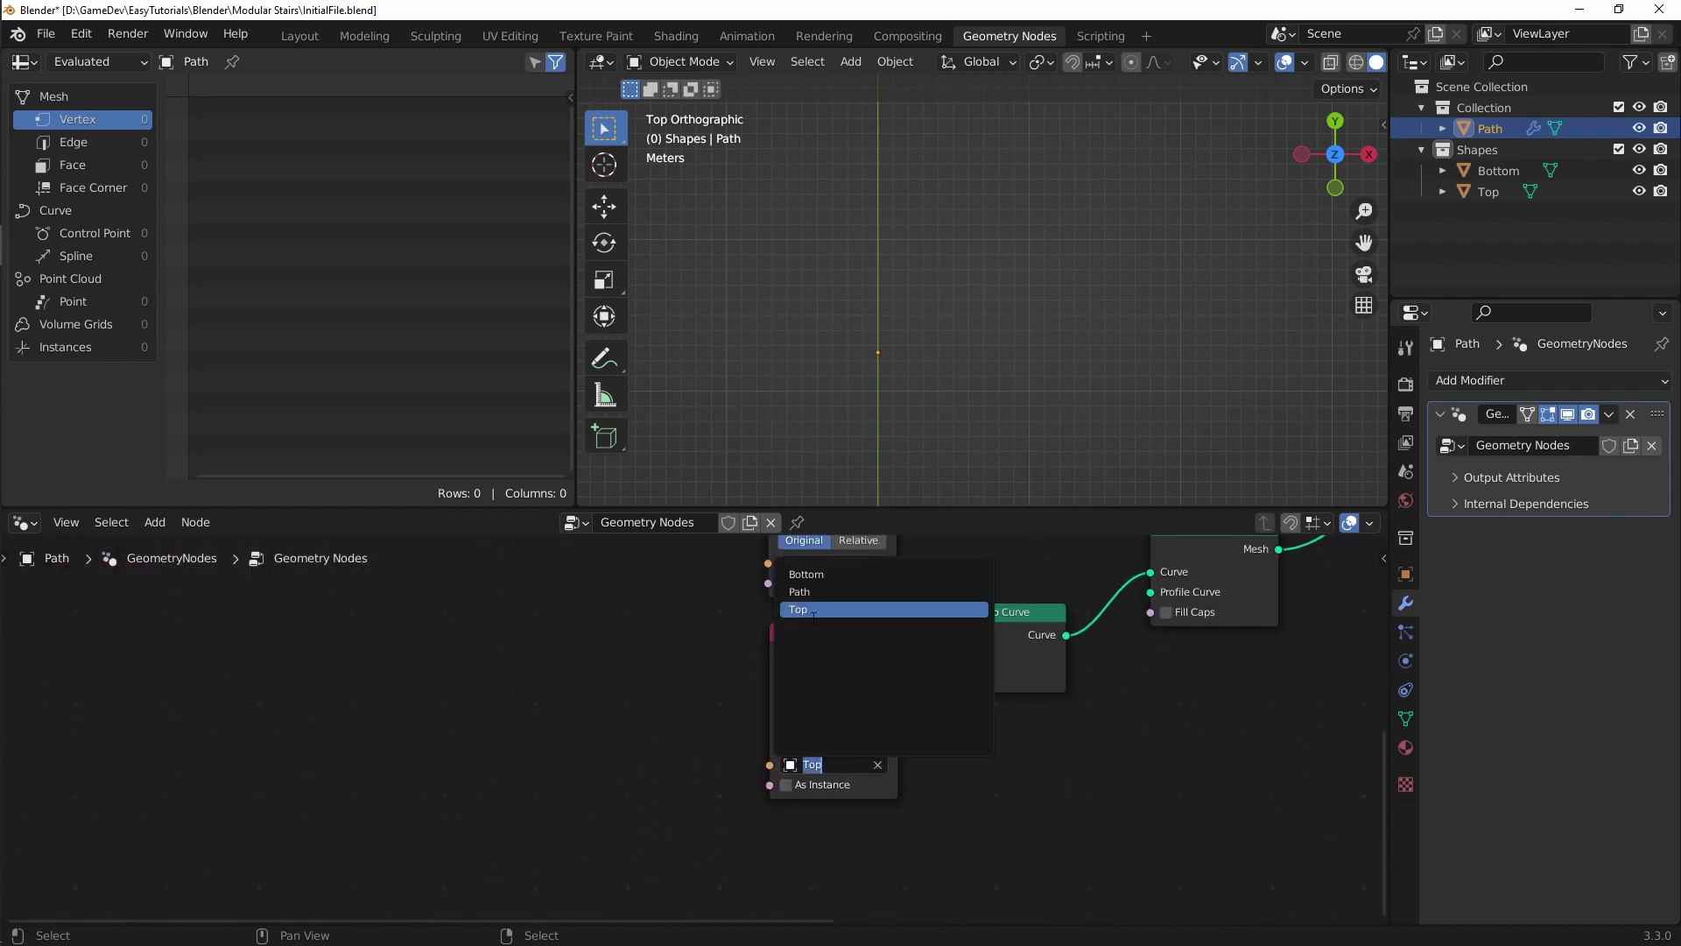
{"action": "left_click", "coordinate": [811, 574]}
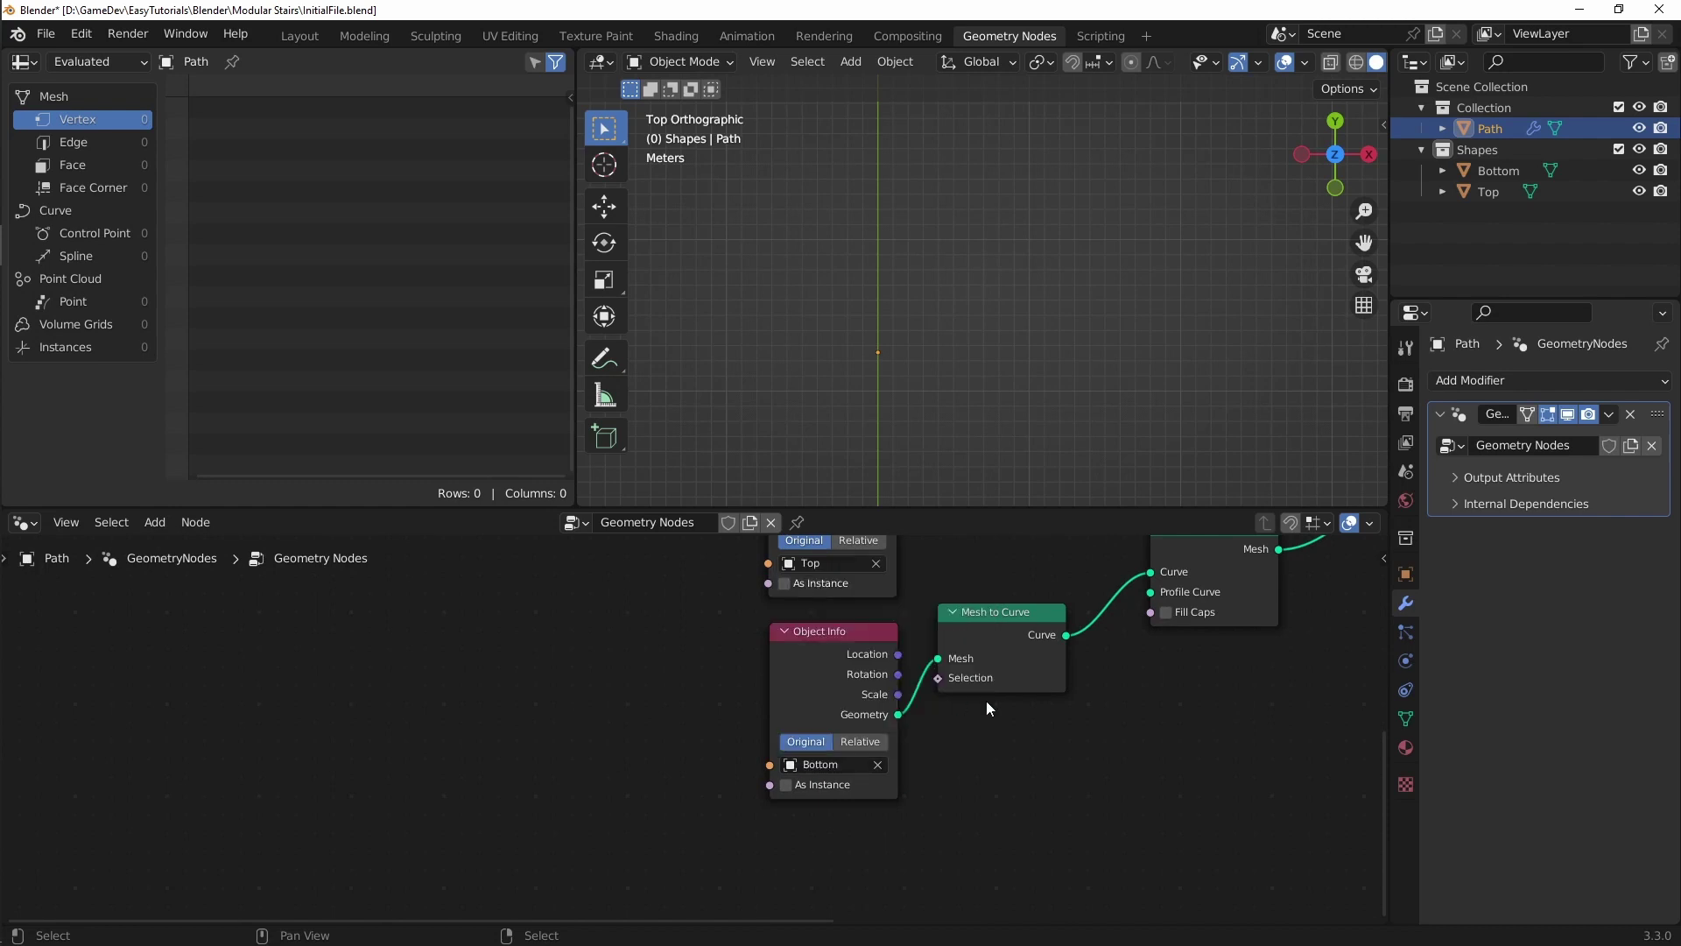
Step: Link the Join Geometry output to the Group Output's Geometry input
{"action": "middle_click_drag", "start_coordinate": [1106, 696], "coordinate": [910, 818]}
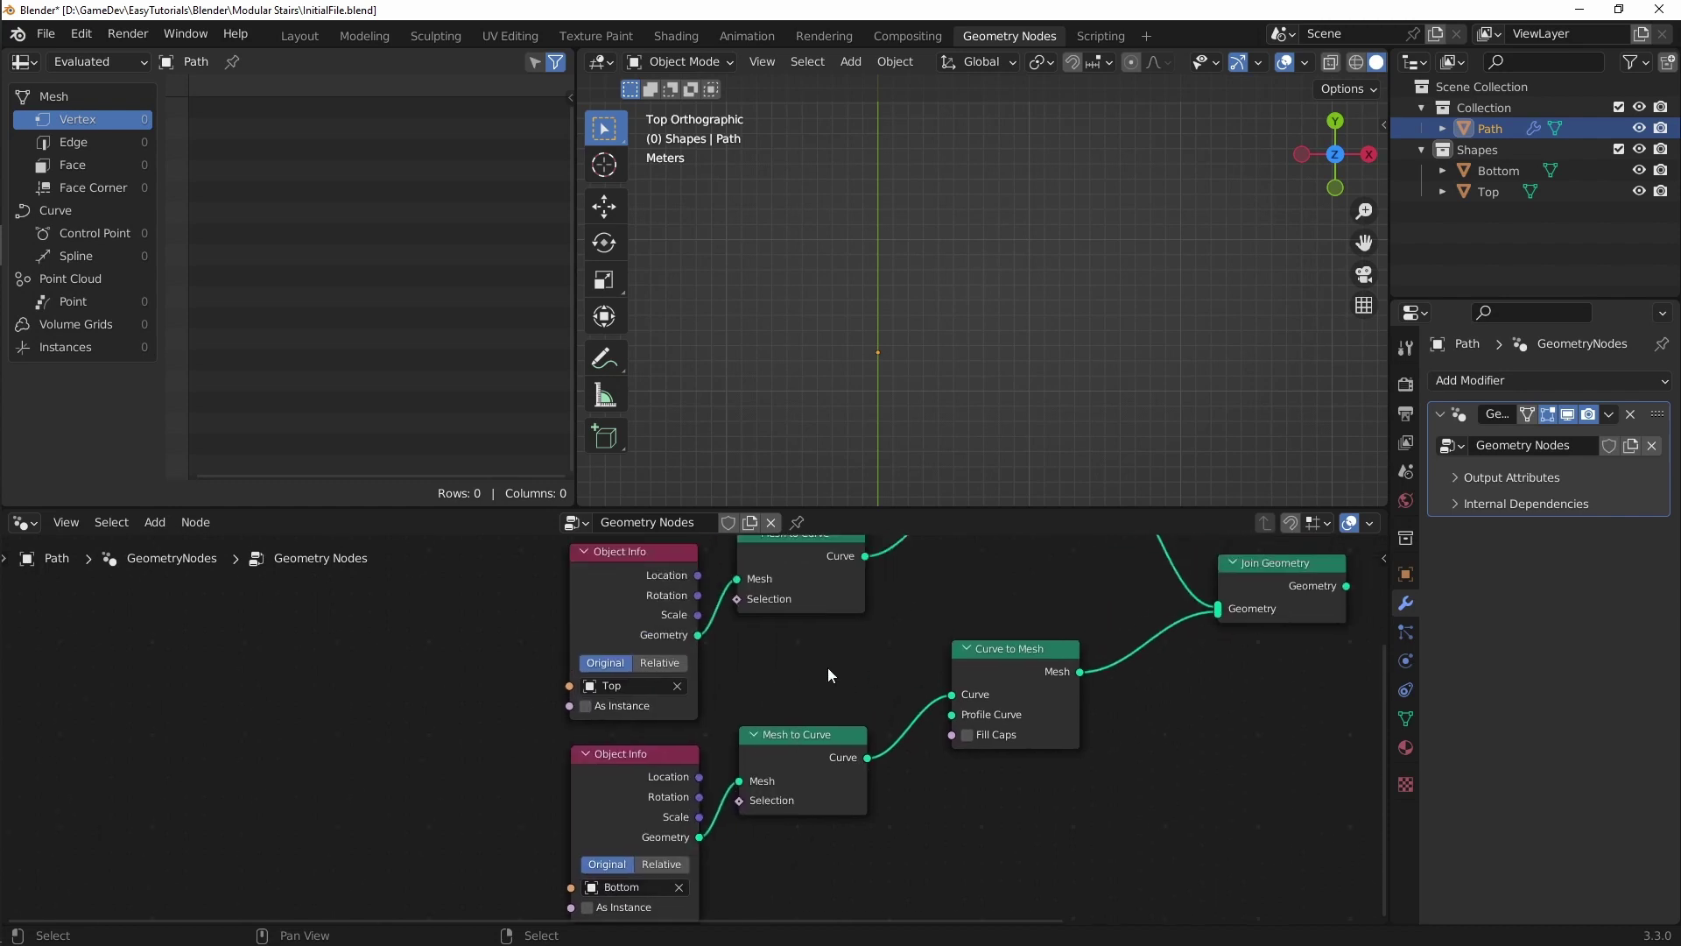
{"action": "mouse_move", "coordinate": [1005, 350]}
{"action": "middle_mouse_down"}
{"action": "mouse_move", "coordinate": [871, 328]}
{"action": "mouse_move", "coordinate": [935, 203]}
{"action": "mouse_move", "coordinate": [984, 161]}
{"action": "mouse_move", "coordinate": [665, 145]}
{"action": "mouse_move", "coordinate": [1122, 163]}
{"action": "mouse_move", "coordinate": [1085, 207]}
{"action": "mouse_move", "coordinate": [1044, 323]}
{"action": "mouse_move", "coordinate": [938, 354]}
{"action": "mouse_move", "coordinate": [1000, 354]}
{"action": "middle_mouse_up"}
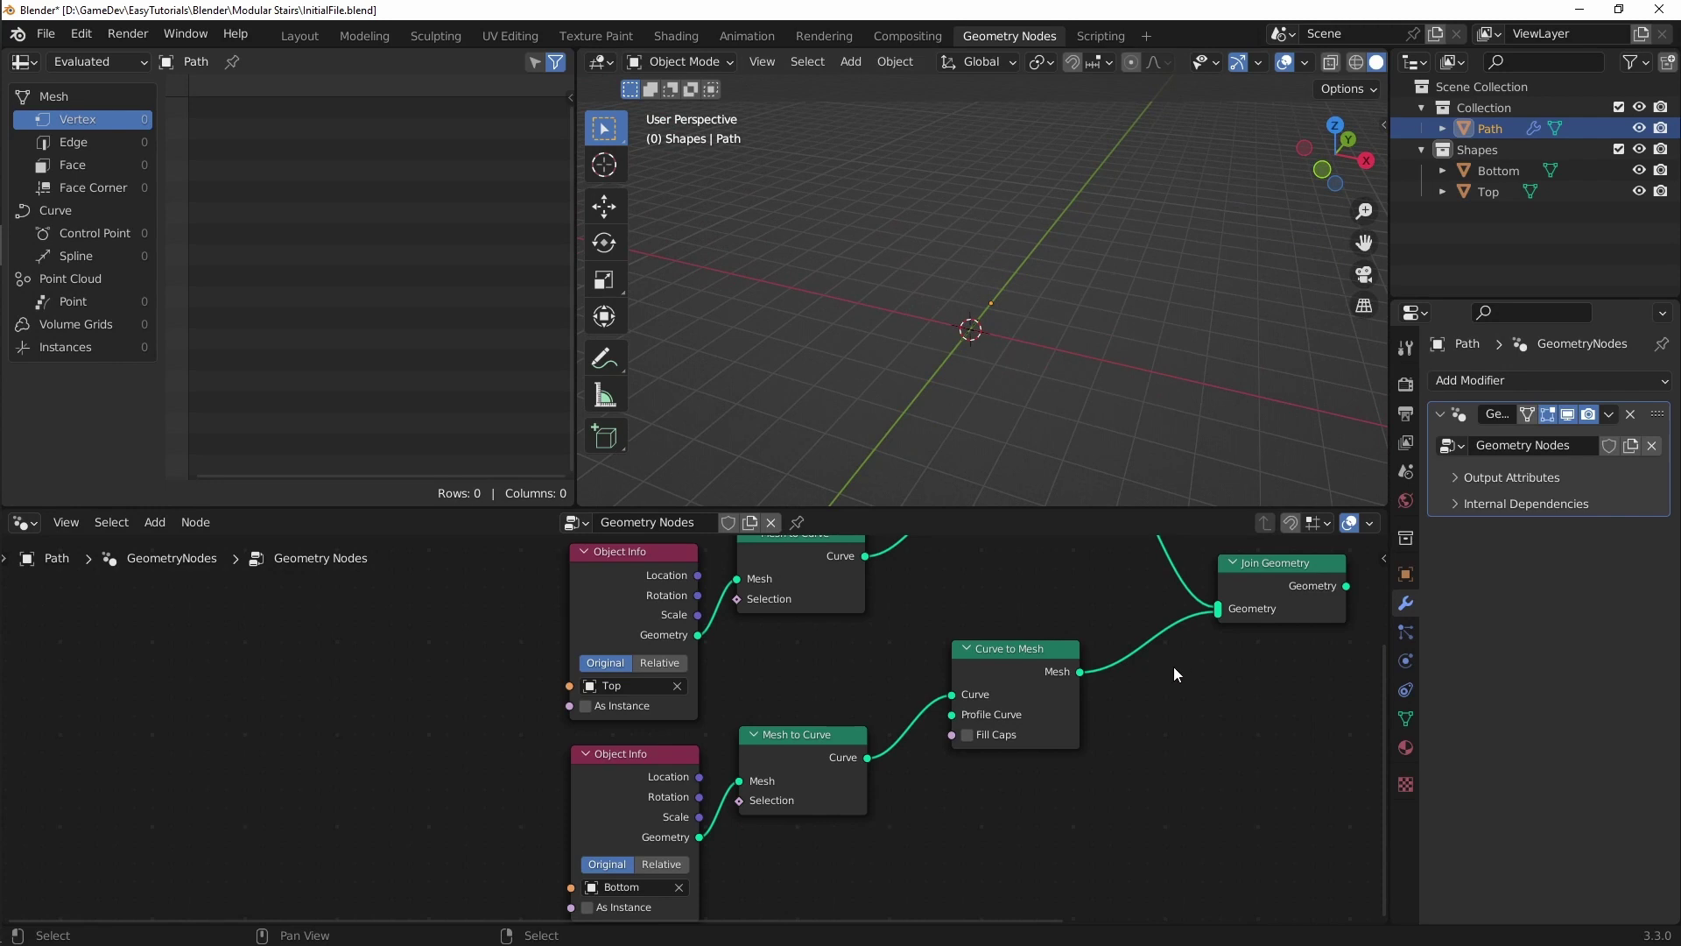
{"action": "middle_click_drag", "start_coordinate": [1184, 610], "coordinate": [998, 705]}
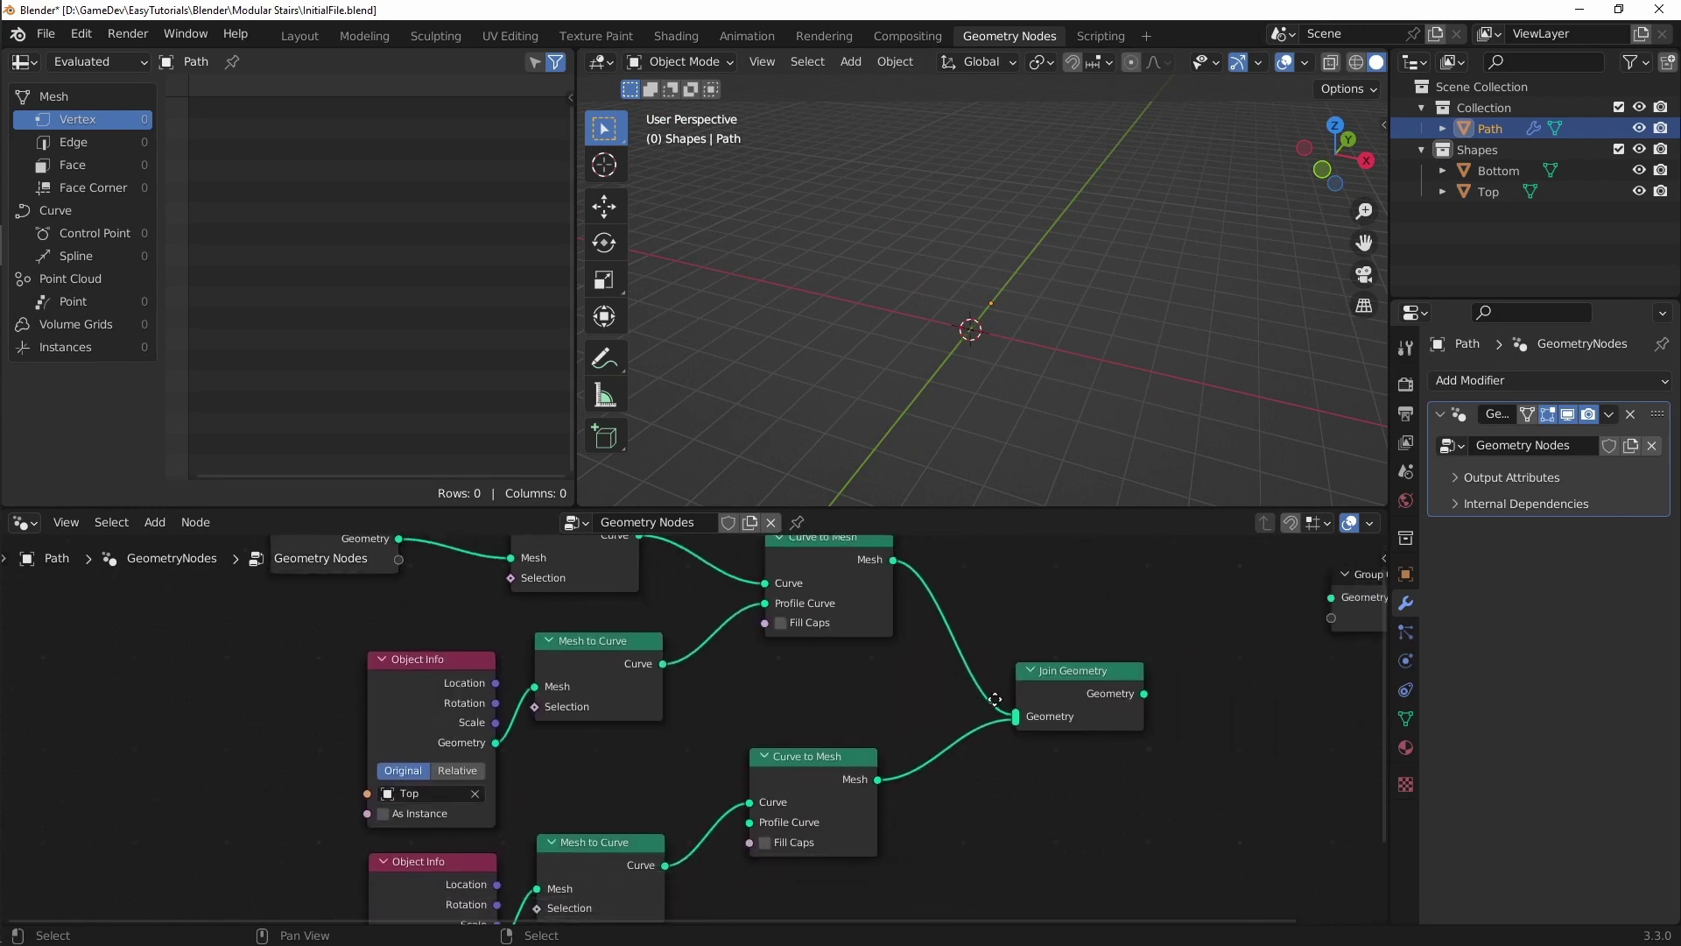
{"action": "left_click_drag", "start_coordinate": [1144, 693], "coordinate": [1324, 600]}
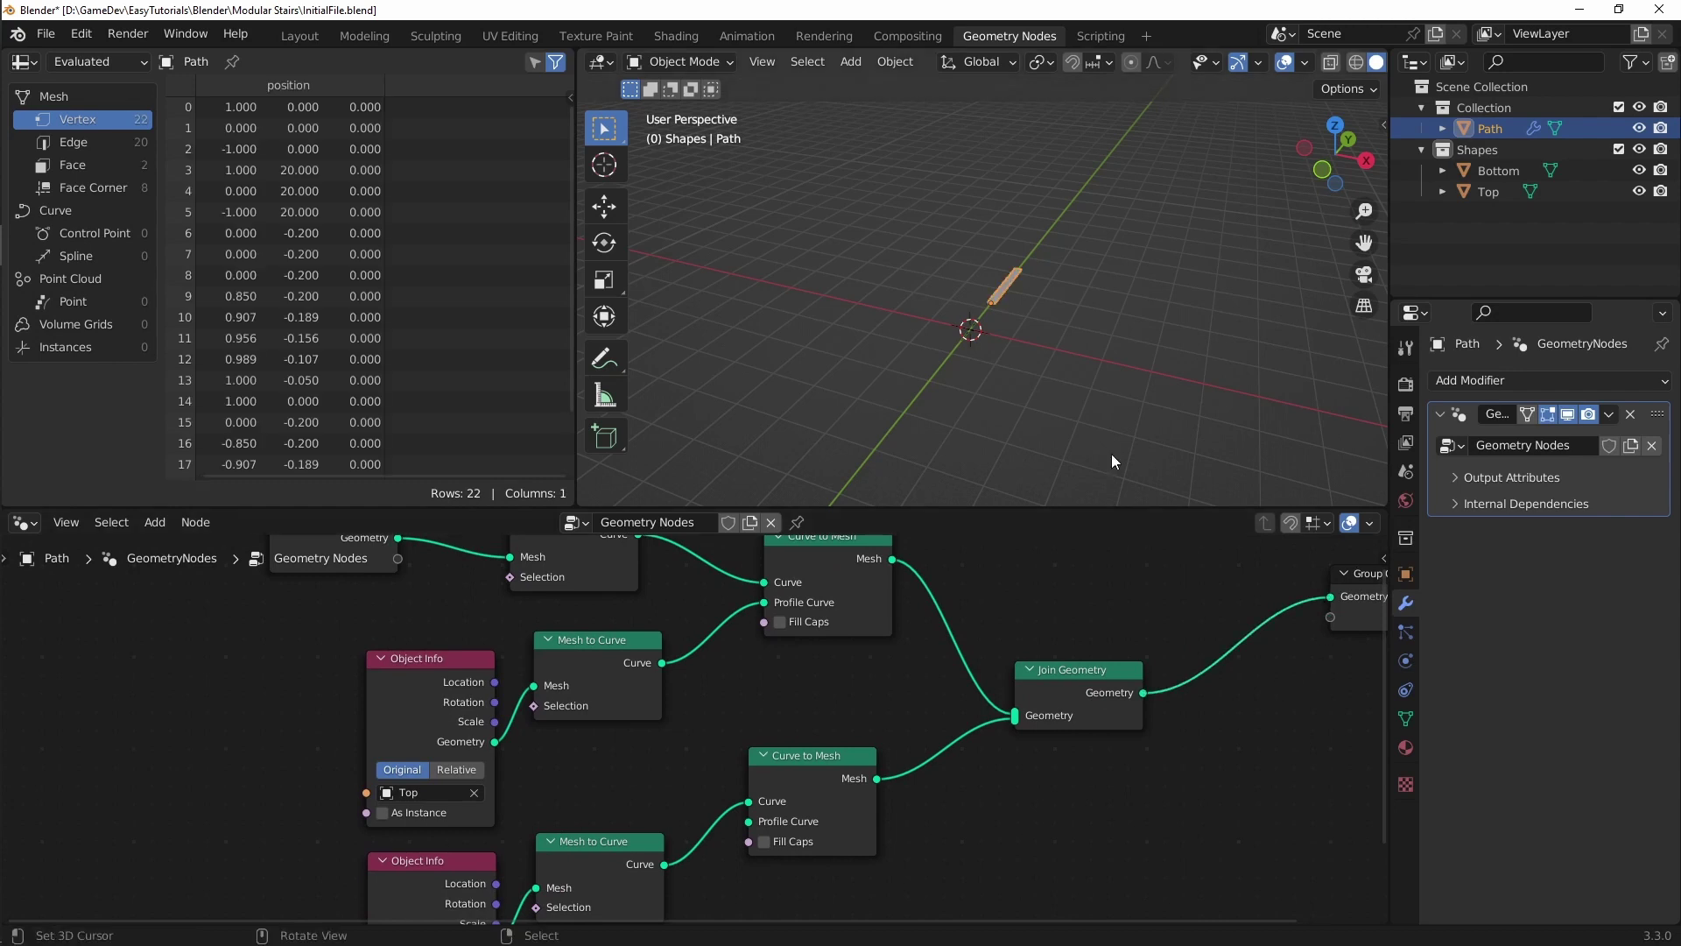
Step: Rewire the lower Curve to Mesh node so the Path's curve feeds Curve and the Bottom profile's curve feeds Profile Curve
{"action": "middle_click_drag", "start_coordinate": [1117, 342], "coordinate": [1075, 326]}
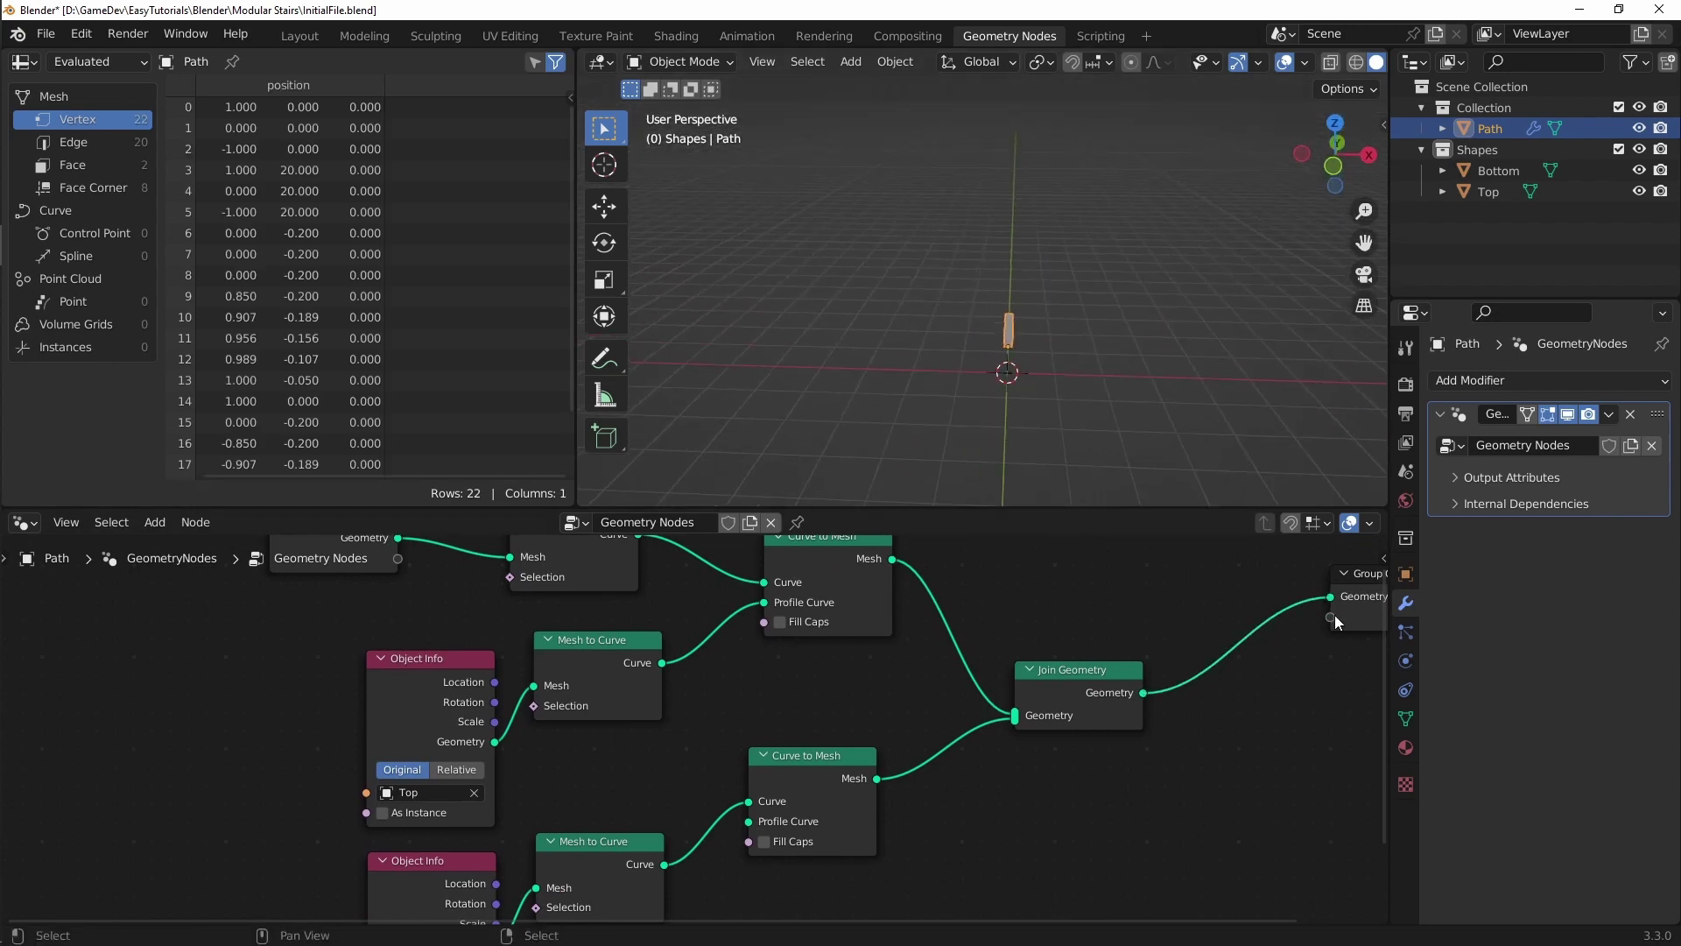
{"action": "middle_click_drag", "start_coordinate": [1334, 614], "coordinate": [1159, 659]}
{"action": "middle_click_drag", "start_coordinate": [986, 328], "coordinate": [1051, 350]}
{"action": "middle_click_drag", "start_coordinate": [540, 825], "coordinate": [938, 843]}
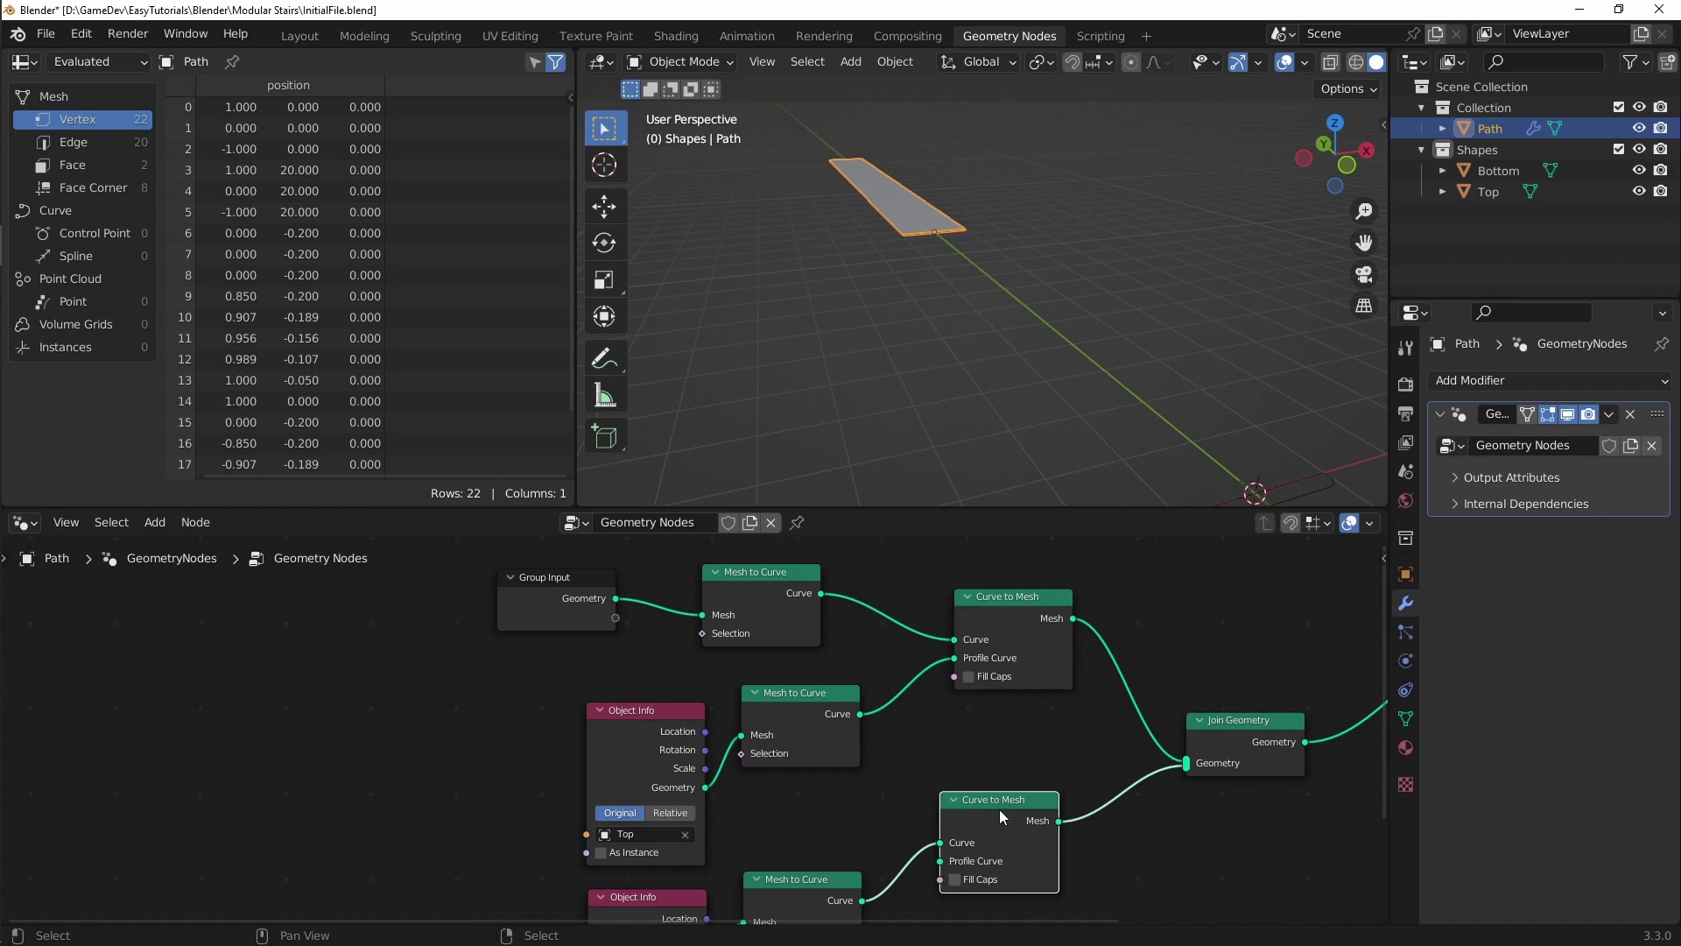
{"action": "left_click_drag", "start_coordinate": [940, 859], "coordinate": [826, 595]}
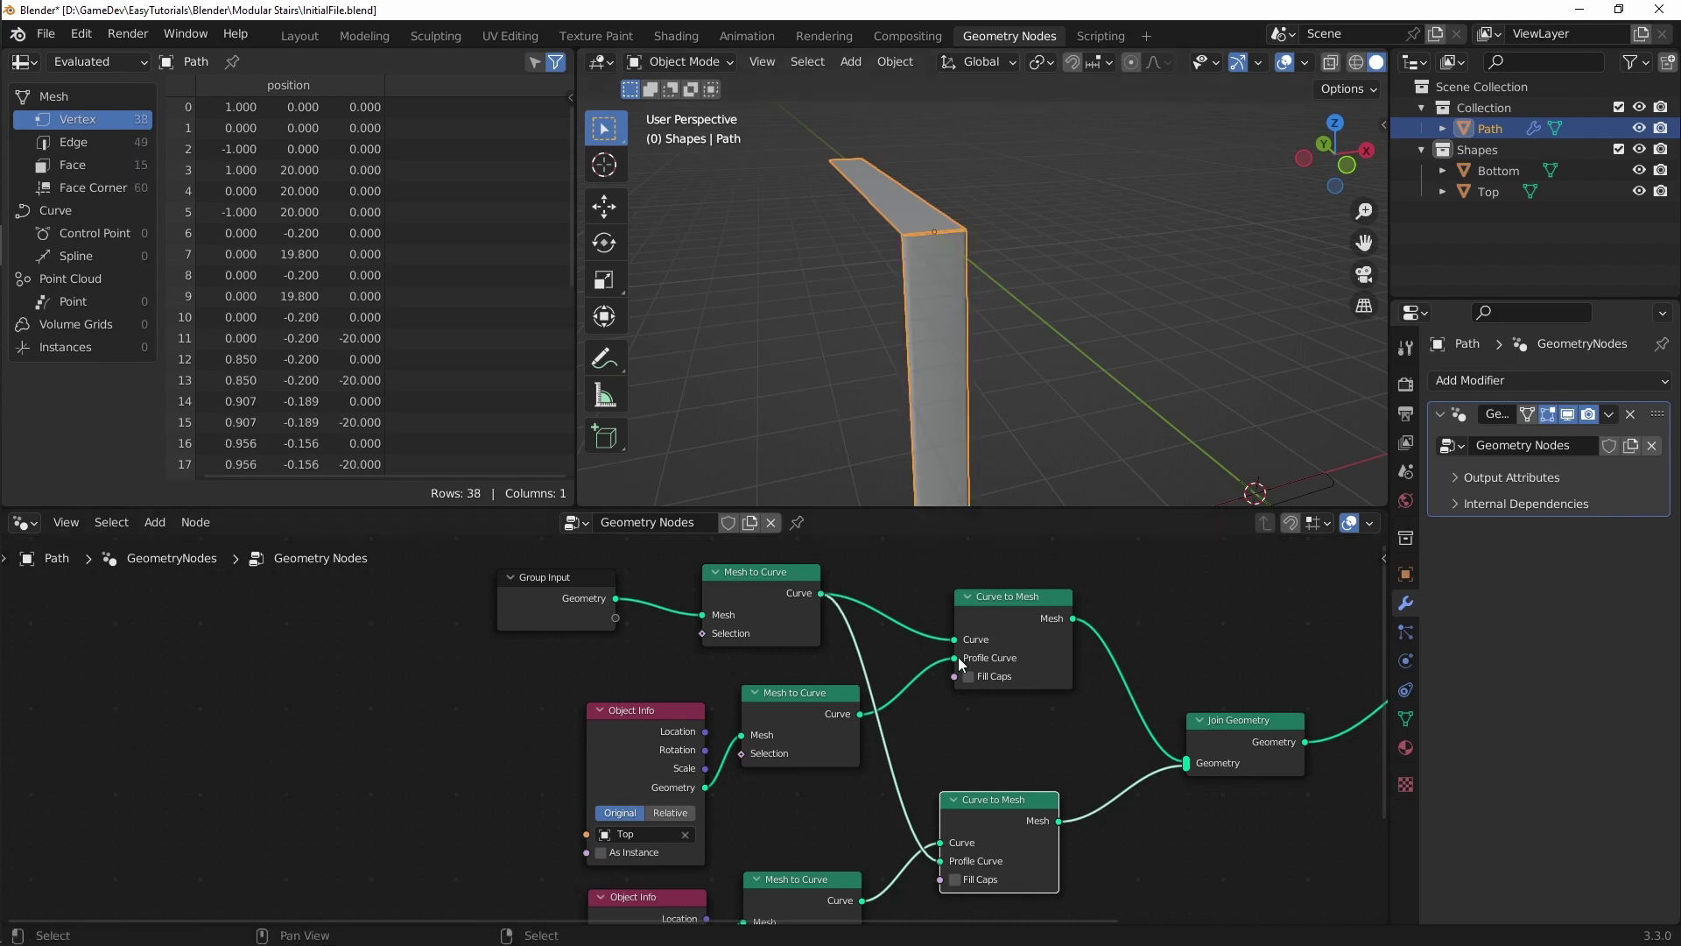
{"action": "left_click_drag", "start_coordinate": [942, 842], "coordinate": [823, 596]}
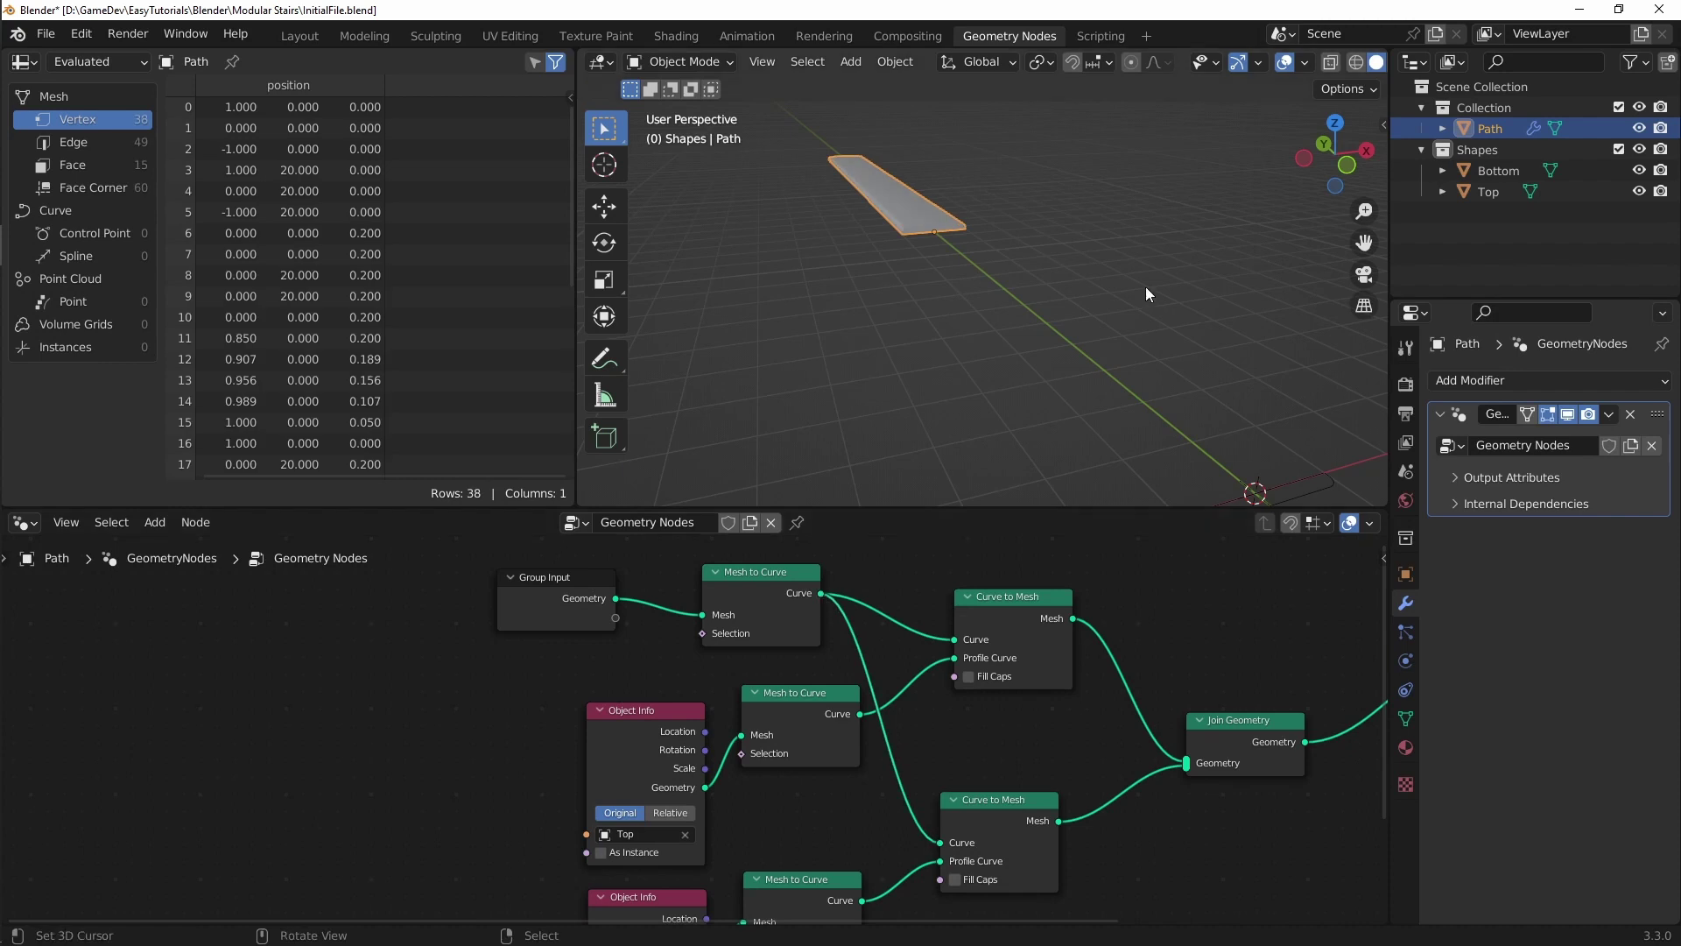
Step: Select the Bottom profile outline at the origin and switch it to Edit Mode
{"action": "middle_click_drag", "start_coordinate": [924, 208], "coordinate": [934, 297], "text": "shift"}
{"action": "scroll", "coordinate": [1011, 406], "scroll_direction": "up", "scroll_amount": 8}
{"action": "middle_click_drag", "start_coordinate": [914, 305], "coordinate": [1007, 275]}
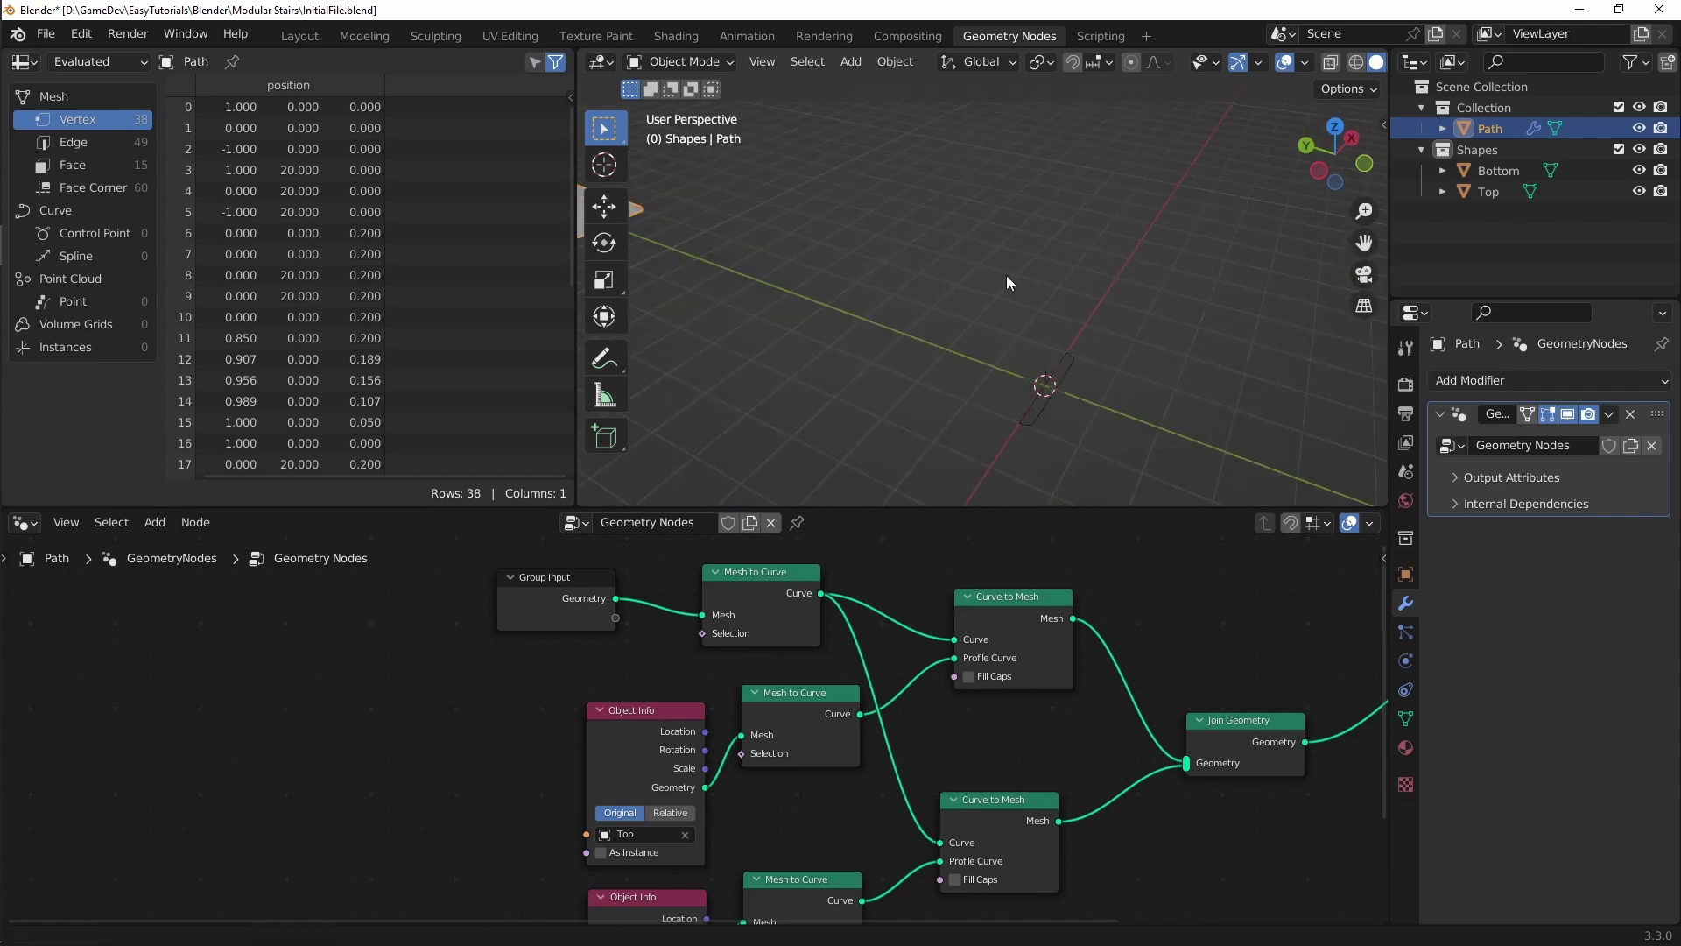
{"action": "middle_click_drag", "start_coordinate": [1034, 336], "coordinate": [1067, 365], "text": "shift"}
{"action": "left_click", "coordinate": [1065, 368]}
{"action": "scroll", "coordinate": [1054, 350], "scroll_direction": "up", "scroll_amount": 4}
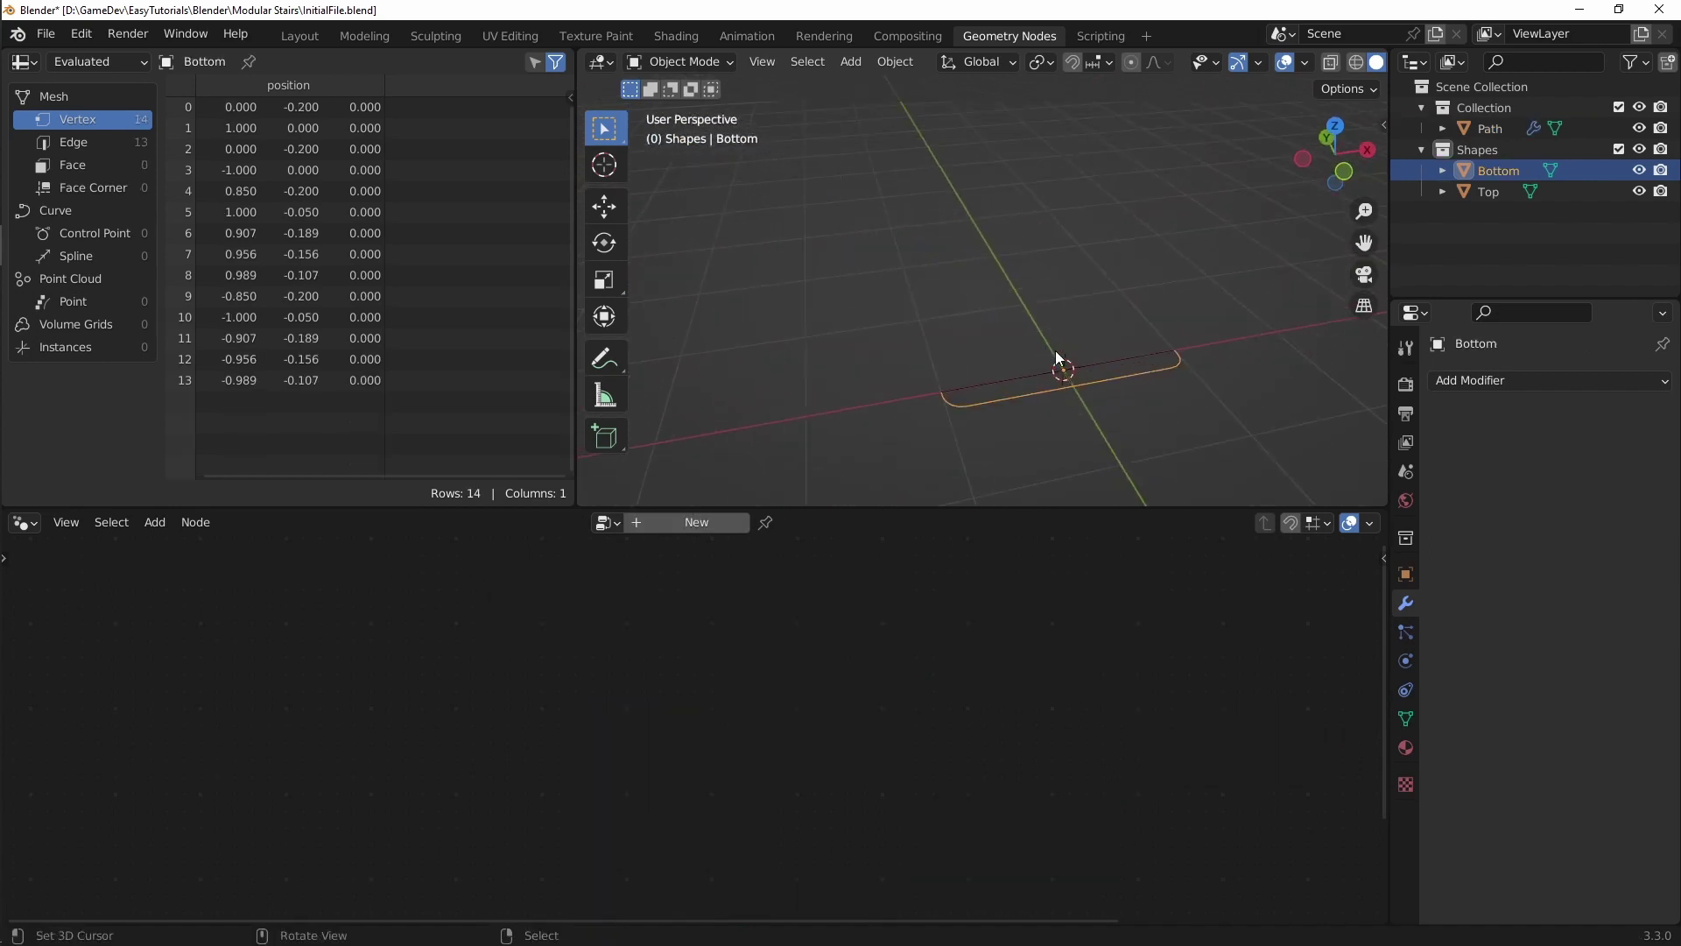
{"action": "key", "text": "ctrl+Tab"}
{"action": "left_click", "coordinate": [1121, 354]}
Step: Set the transform pivot point to the 3D Cursor
{"action": "mouse_move", "coordinate": [989, 228]}
{"action": "middle_mouse_down"}
{"action": "mouse_move", "coordinate": [953, 176]}
{"action": "mouse_move", "coordinate": [1001, 197]}
{"action": "middle_mouse_up"}
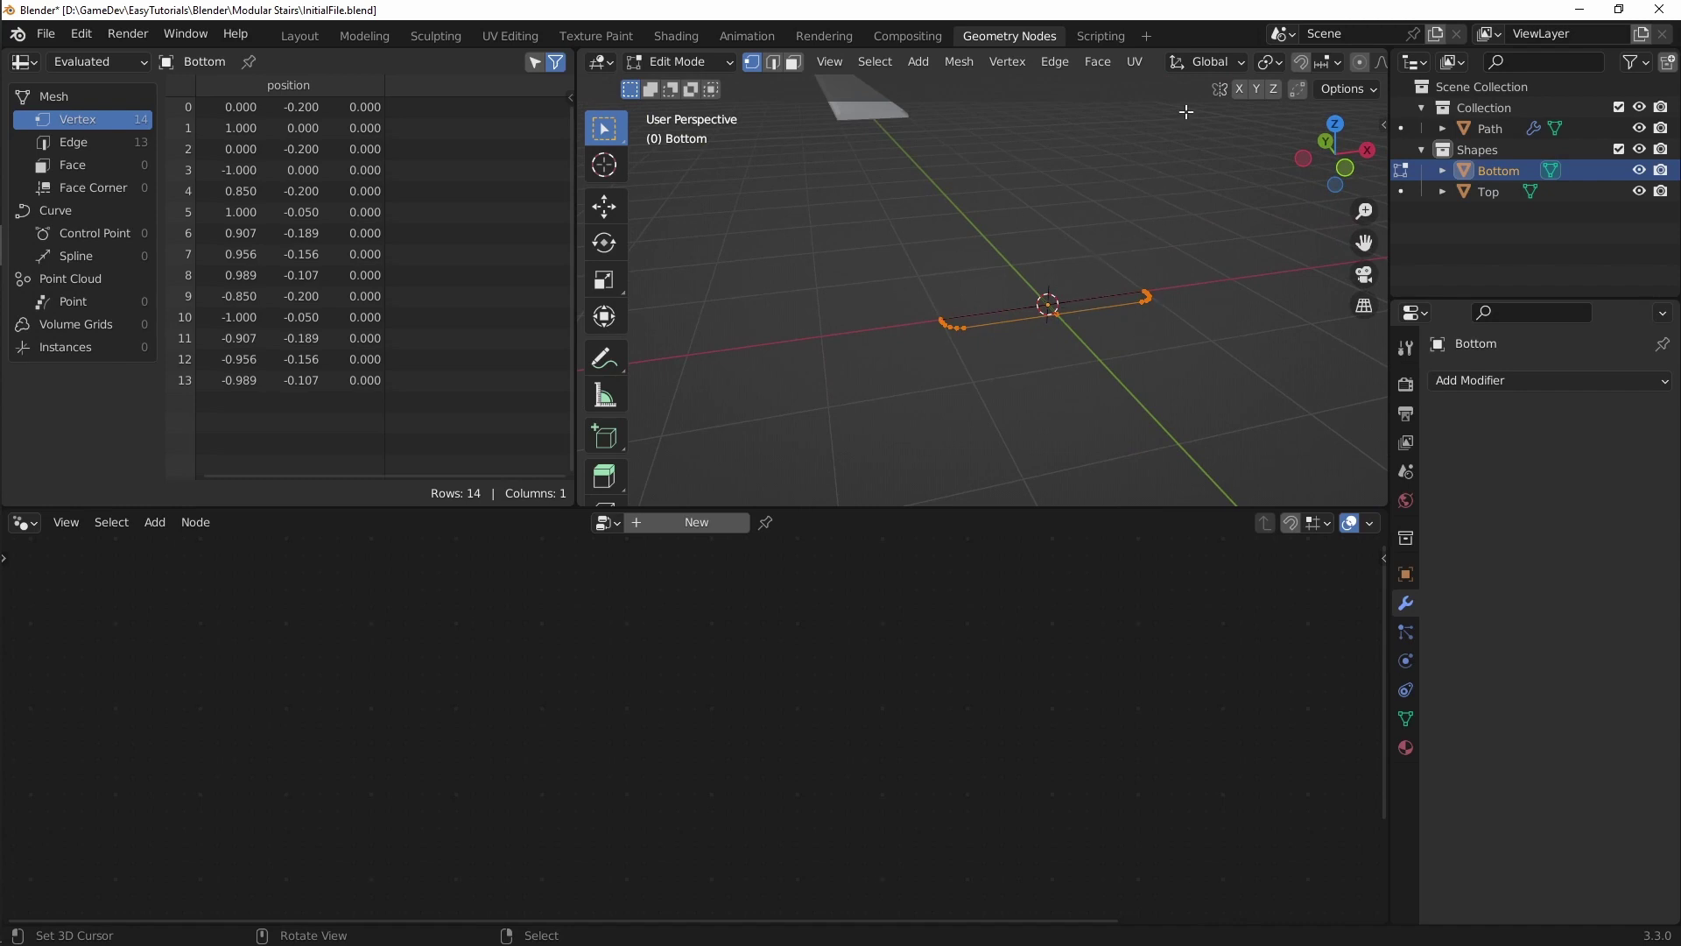
{"action": "left_click", "coordinate": [1269, 61]}
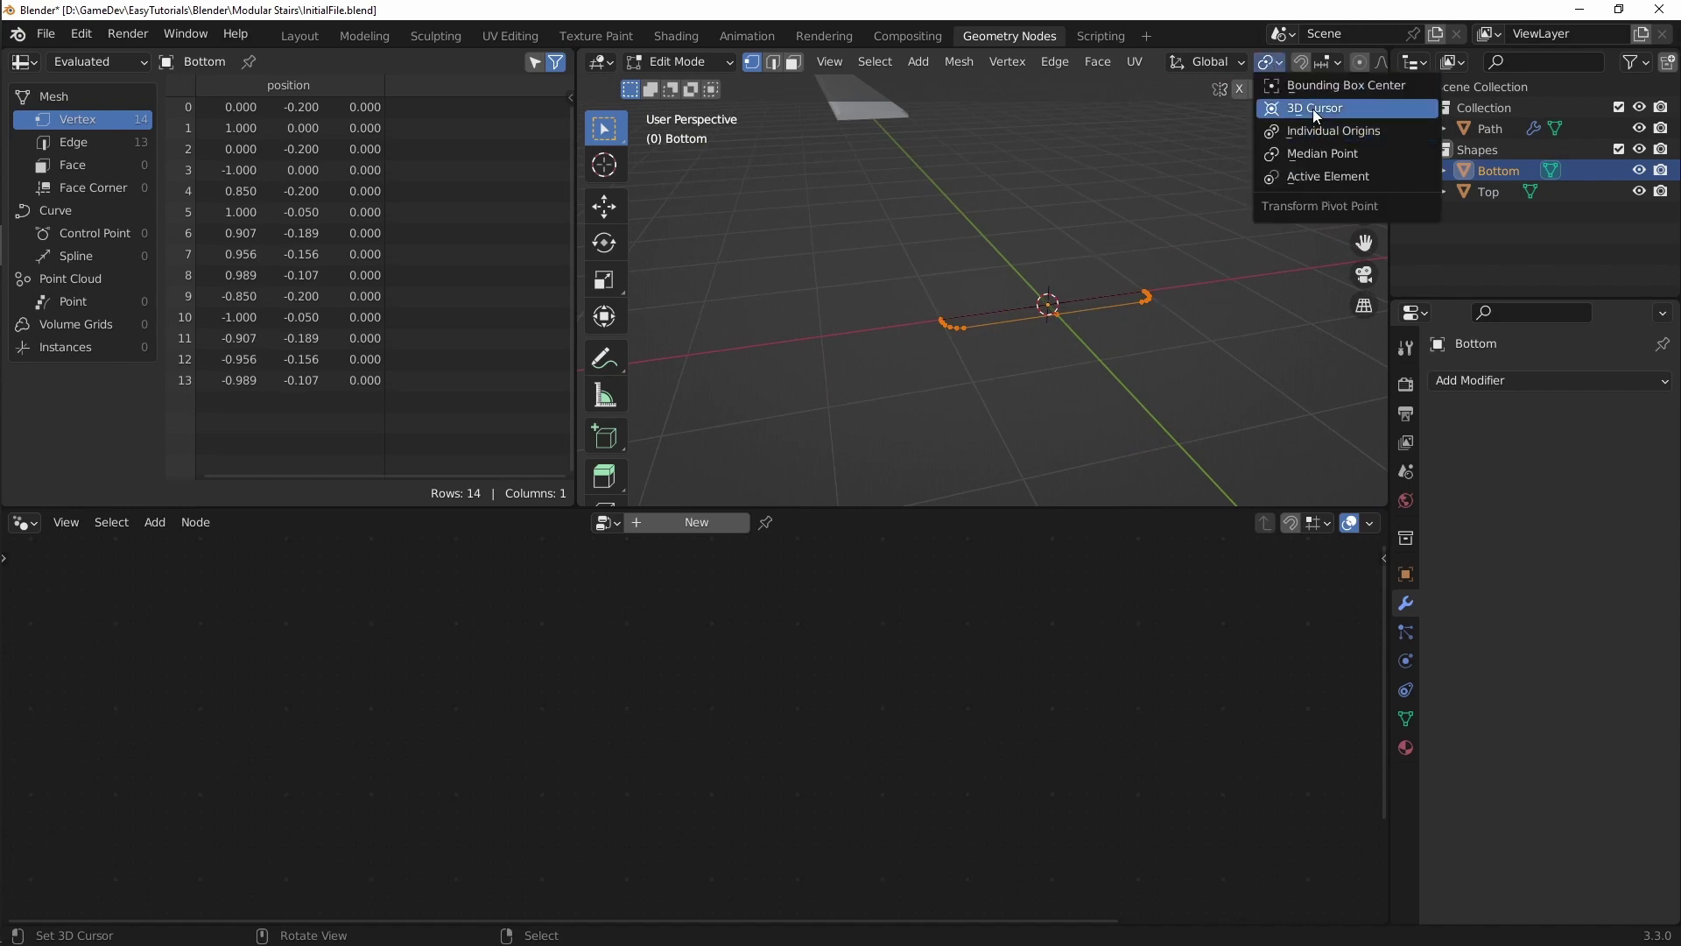
{"action": "left_click", "coordinate": [1312, 109]}
{"action": "scroll", "coordinate": [1226, 65], "scroll_direction": "down", "scroll_amount": 3}
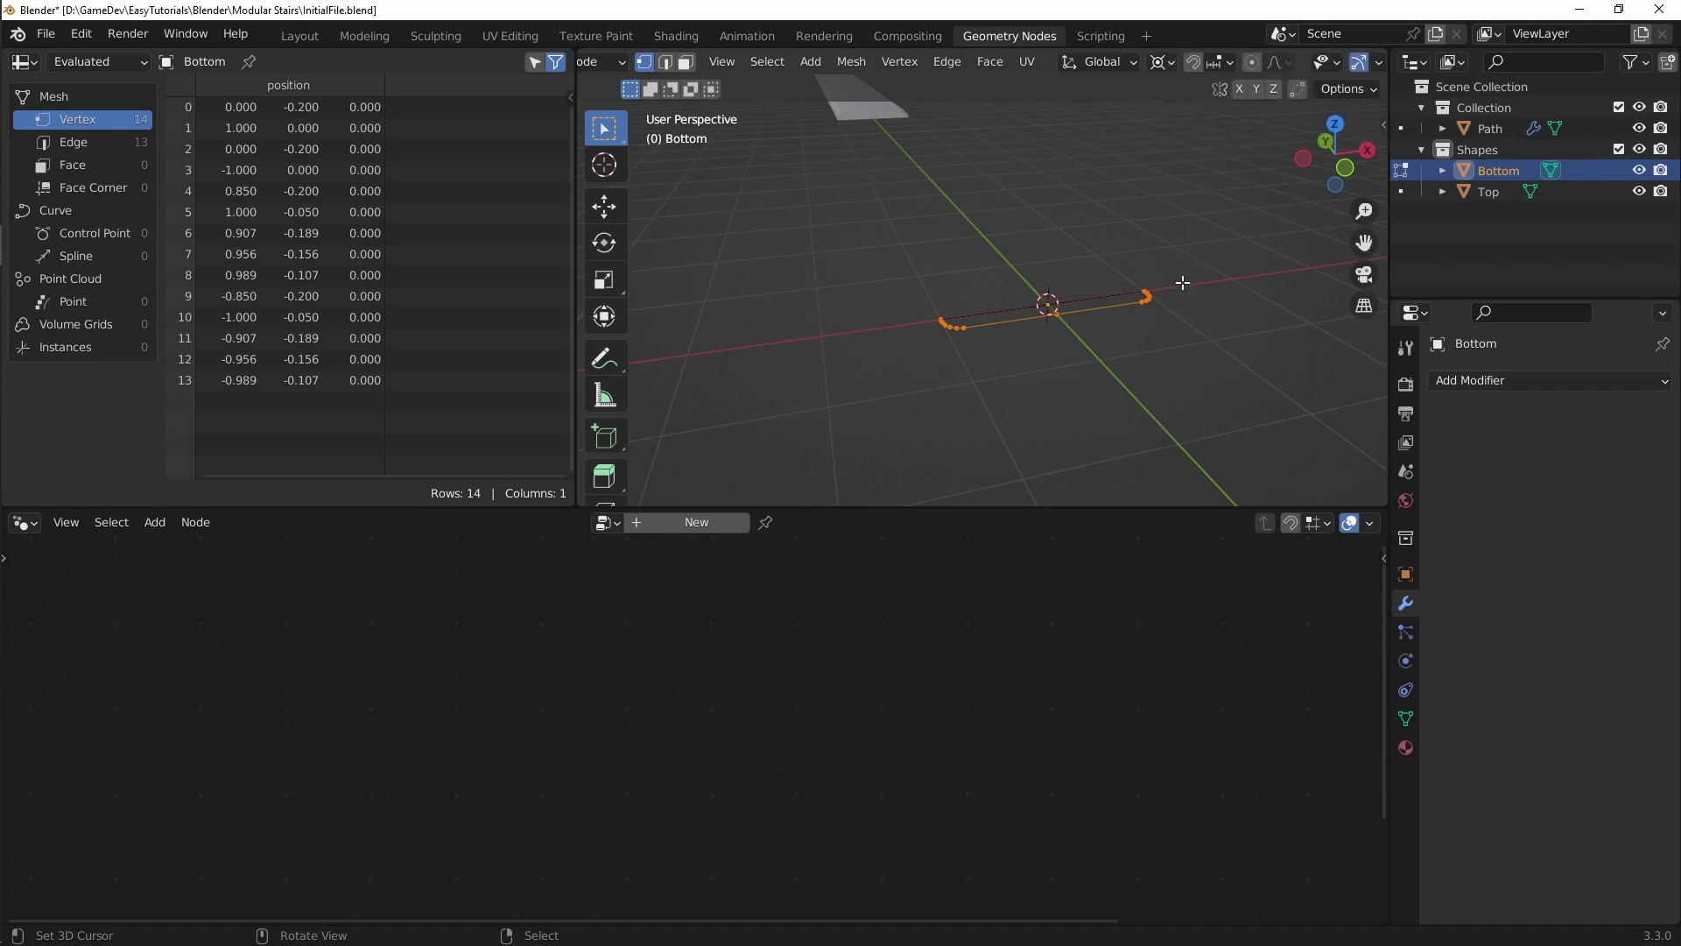
{"action": "key", "text": "r"}
{"action": "key", "text": "z"}
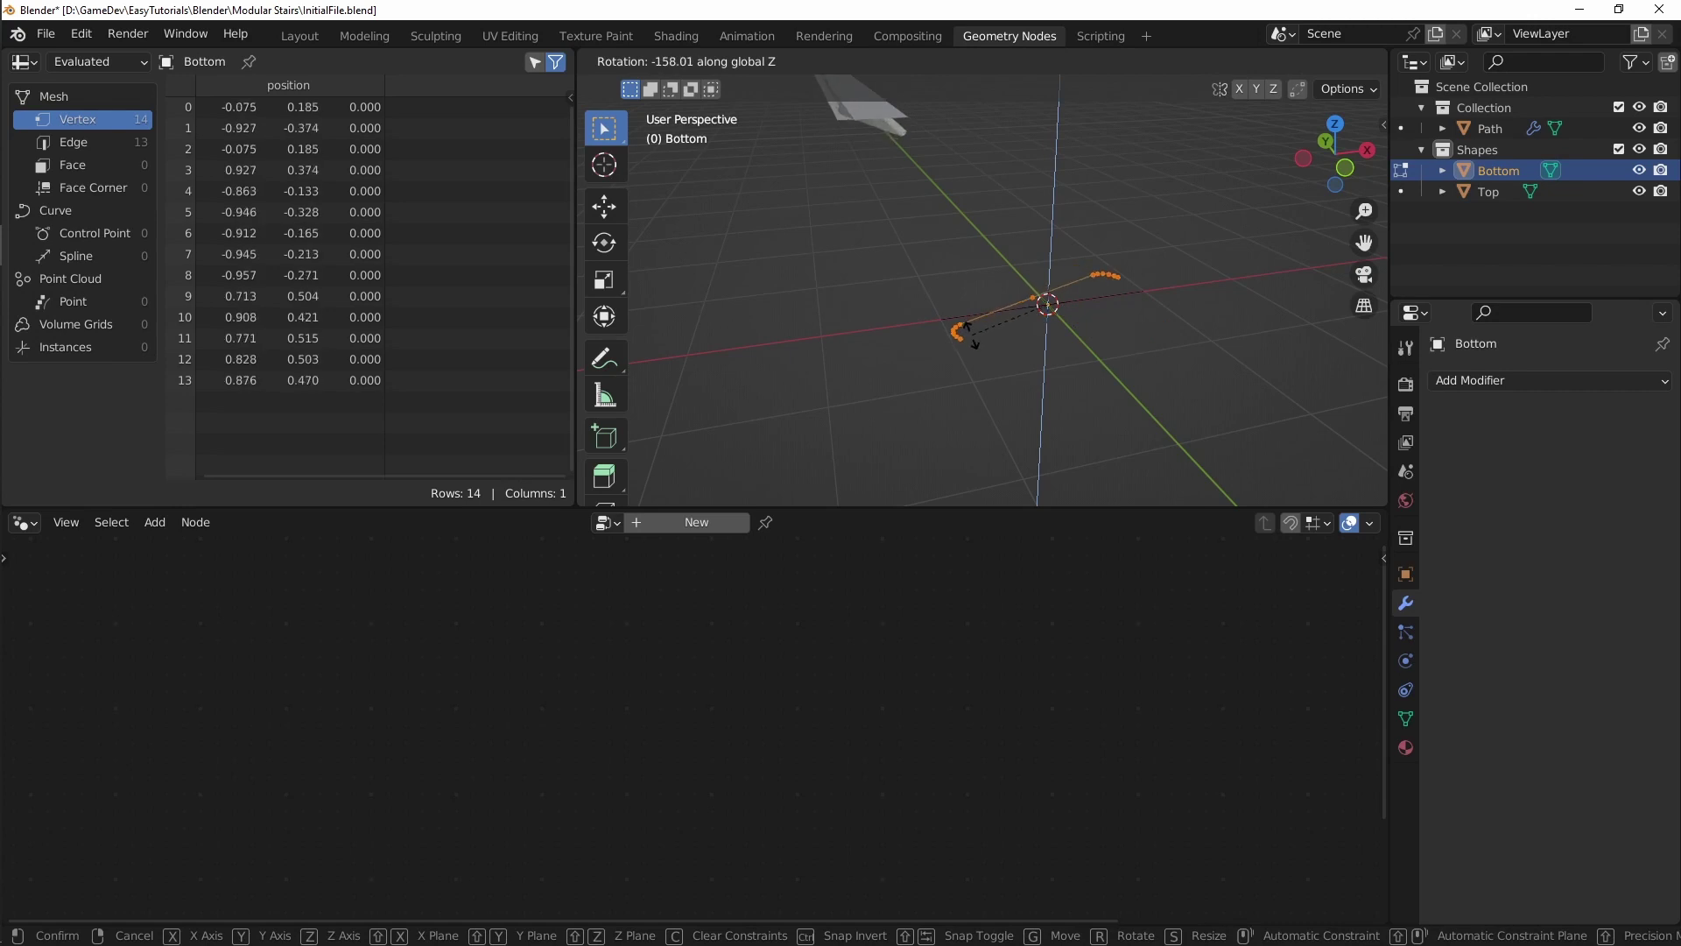
{"action": "type", "text": "150"}
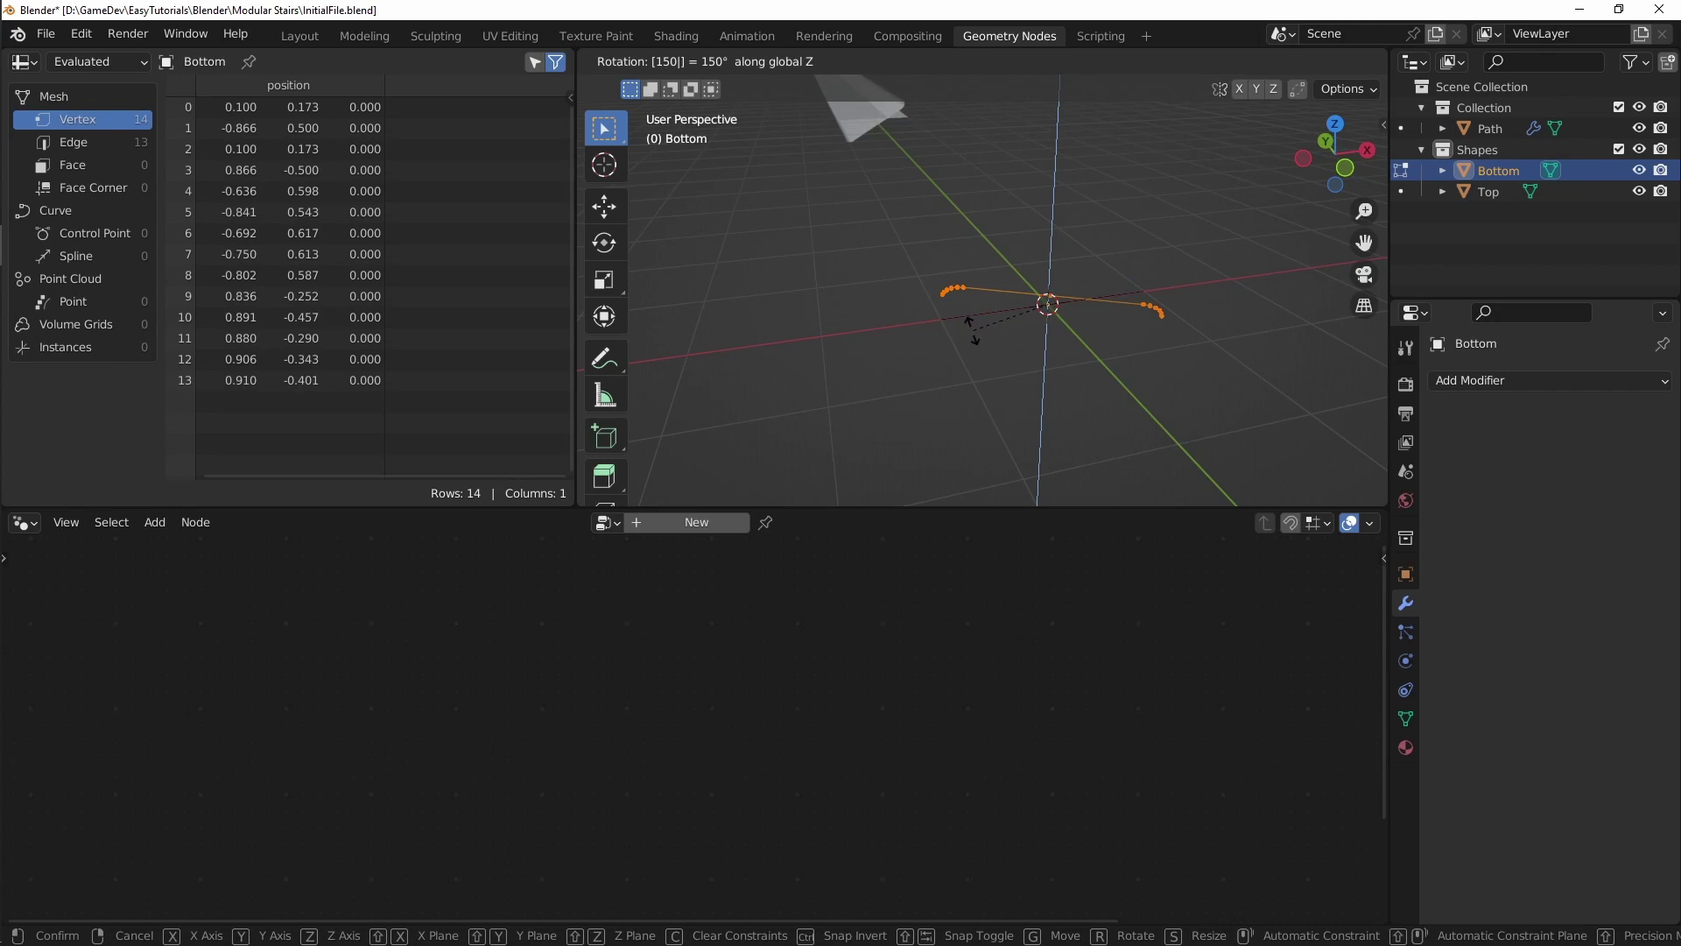
{"action": "key", "text": "Escape"}
Step: Rotate all of the Bottom profile's vertices 180° about the global Z axis, check the swept mesh and return to Object Mode
{"action": "type", "text": "r"}
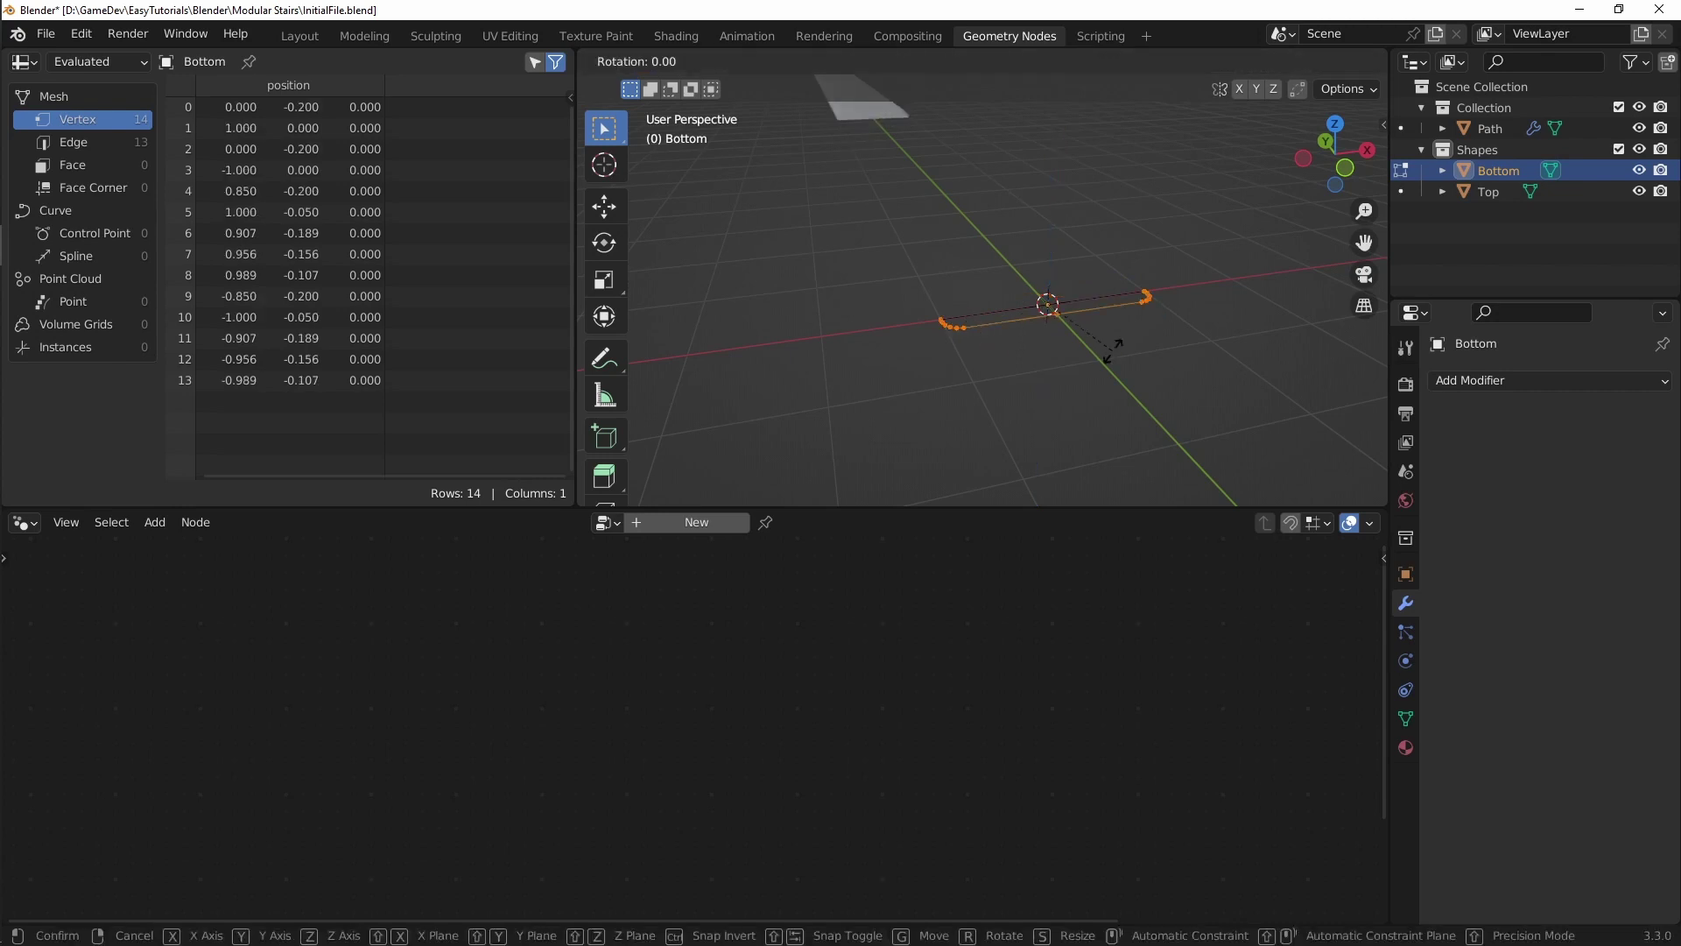
{"action": "type", "text": "z180"}
{"action": "key", "text": "Return"}
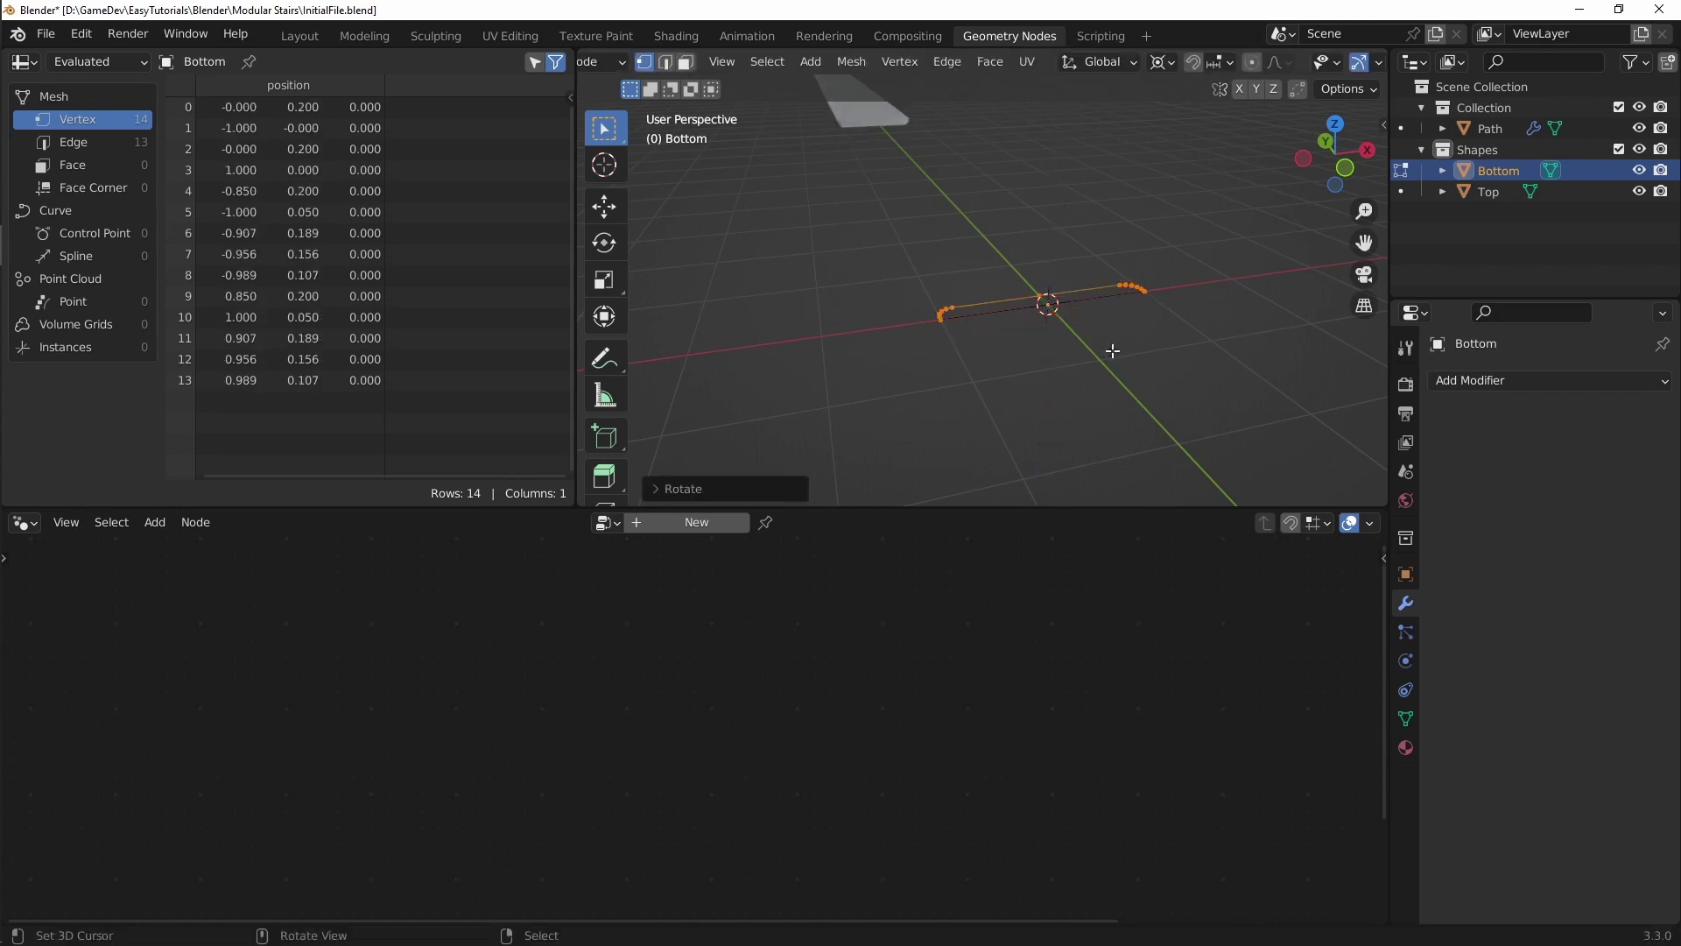
{"action": "scroll", "coordinate": [959, 210], "scroll_direction": "up", "scroll_amount": 8}
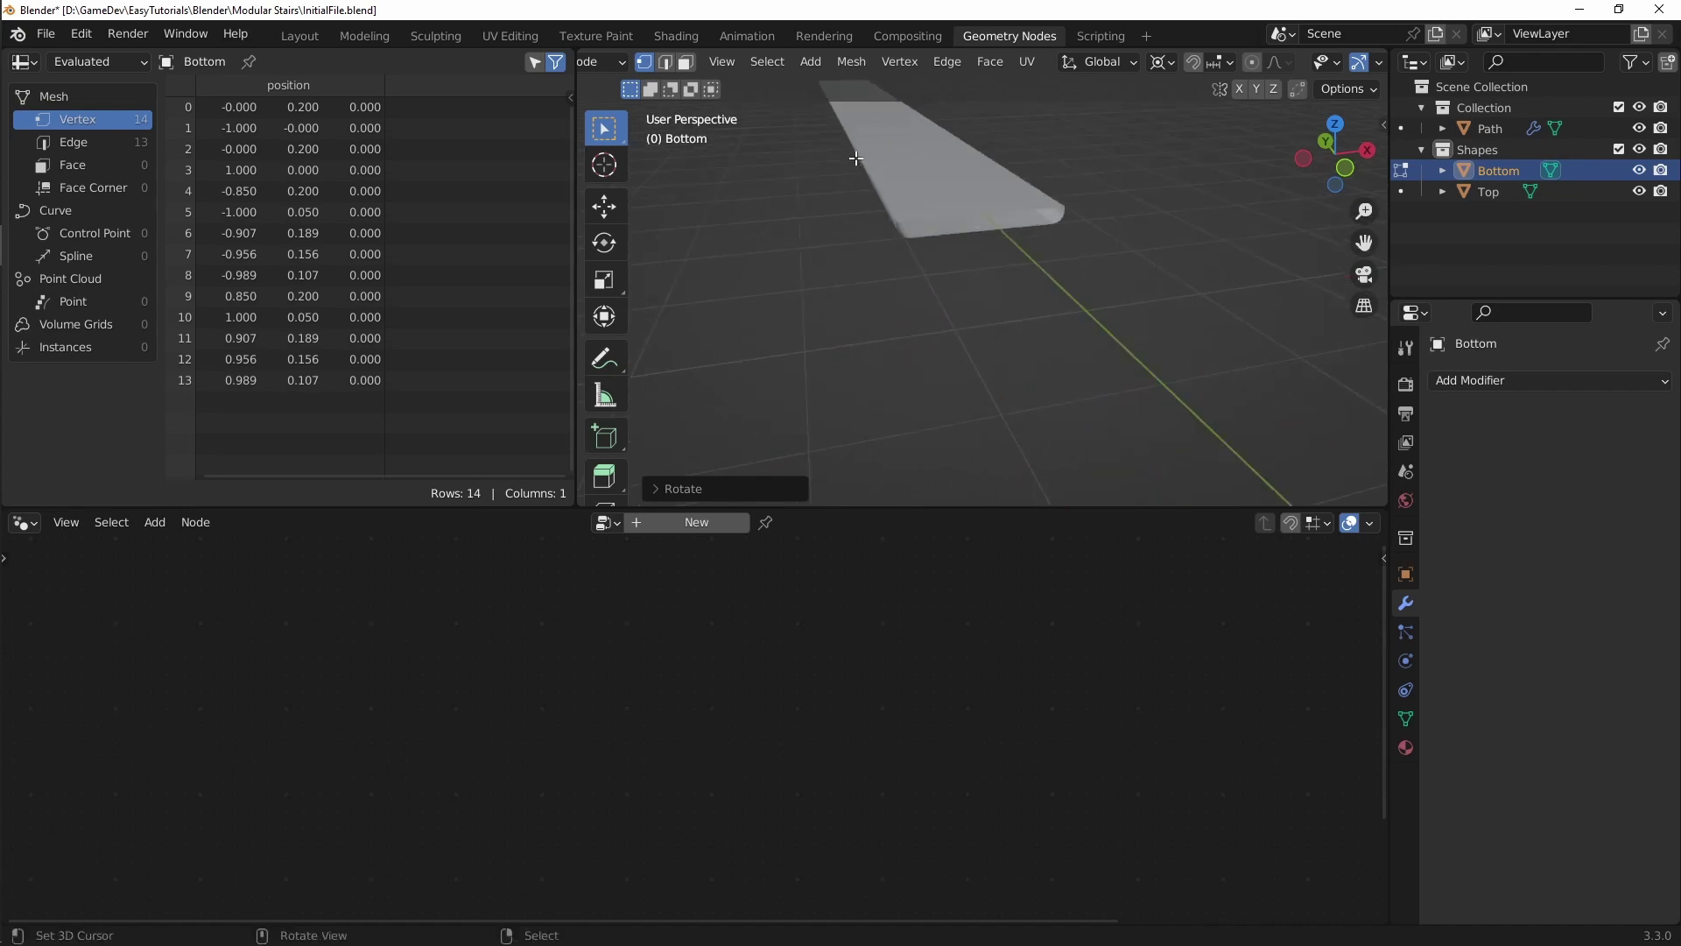
{"action": "middle_click_drag", "start_coordinate": [1075, 260], "coordinate": [1185, 305]}
{"action": "middle_click_drag", "start_coordinate": [1089, 287], "coordinate": [1158, 329]}
{"action": "scroll", "coordinate": [1070, 253], "scroll_direction": "down", "scroll_amount": 5}
{"action": "scroll", "coordinate": [1169, 319], "scroll_direction": "down", "scroll_amount": 5}
{"action": "key", "text": "Tab"}
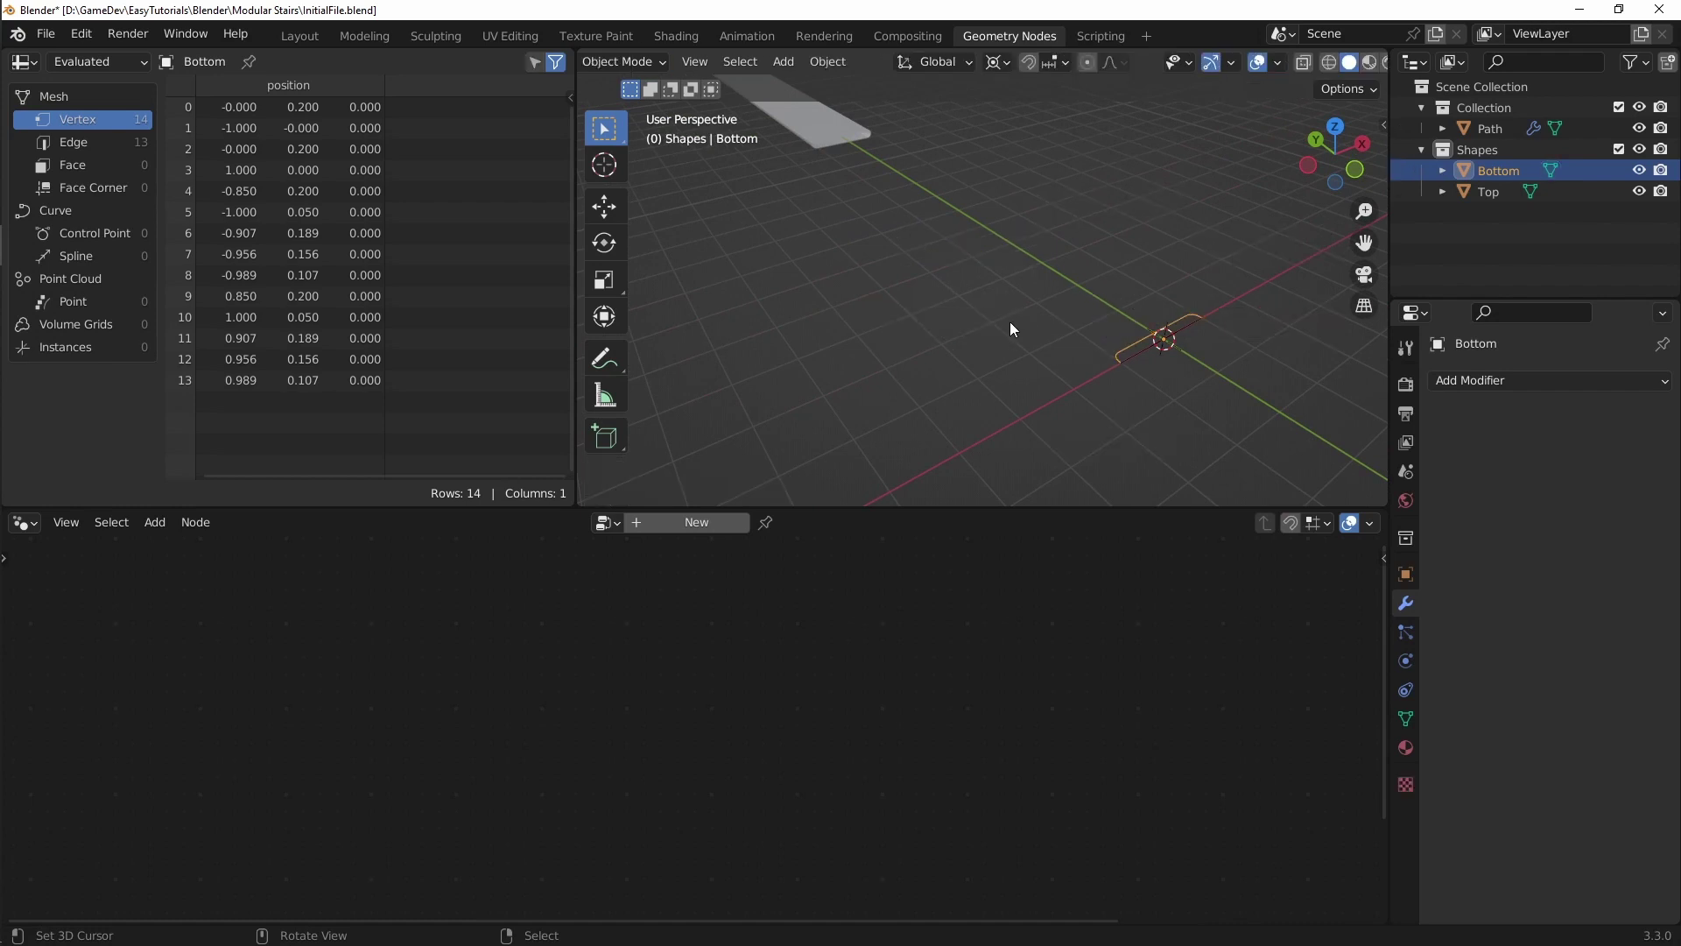
Step: Add a mesh circle at the origin in the Shapes collection while viewing the Bottom profile from the top
{"action": "middle_click_drag", "start_coordinate": [1010, 322], "coordinate": [967, 325], "text": "alt"}
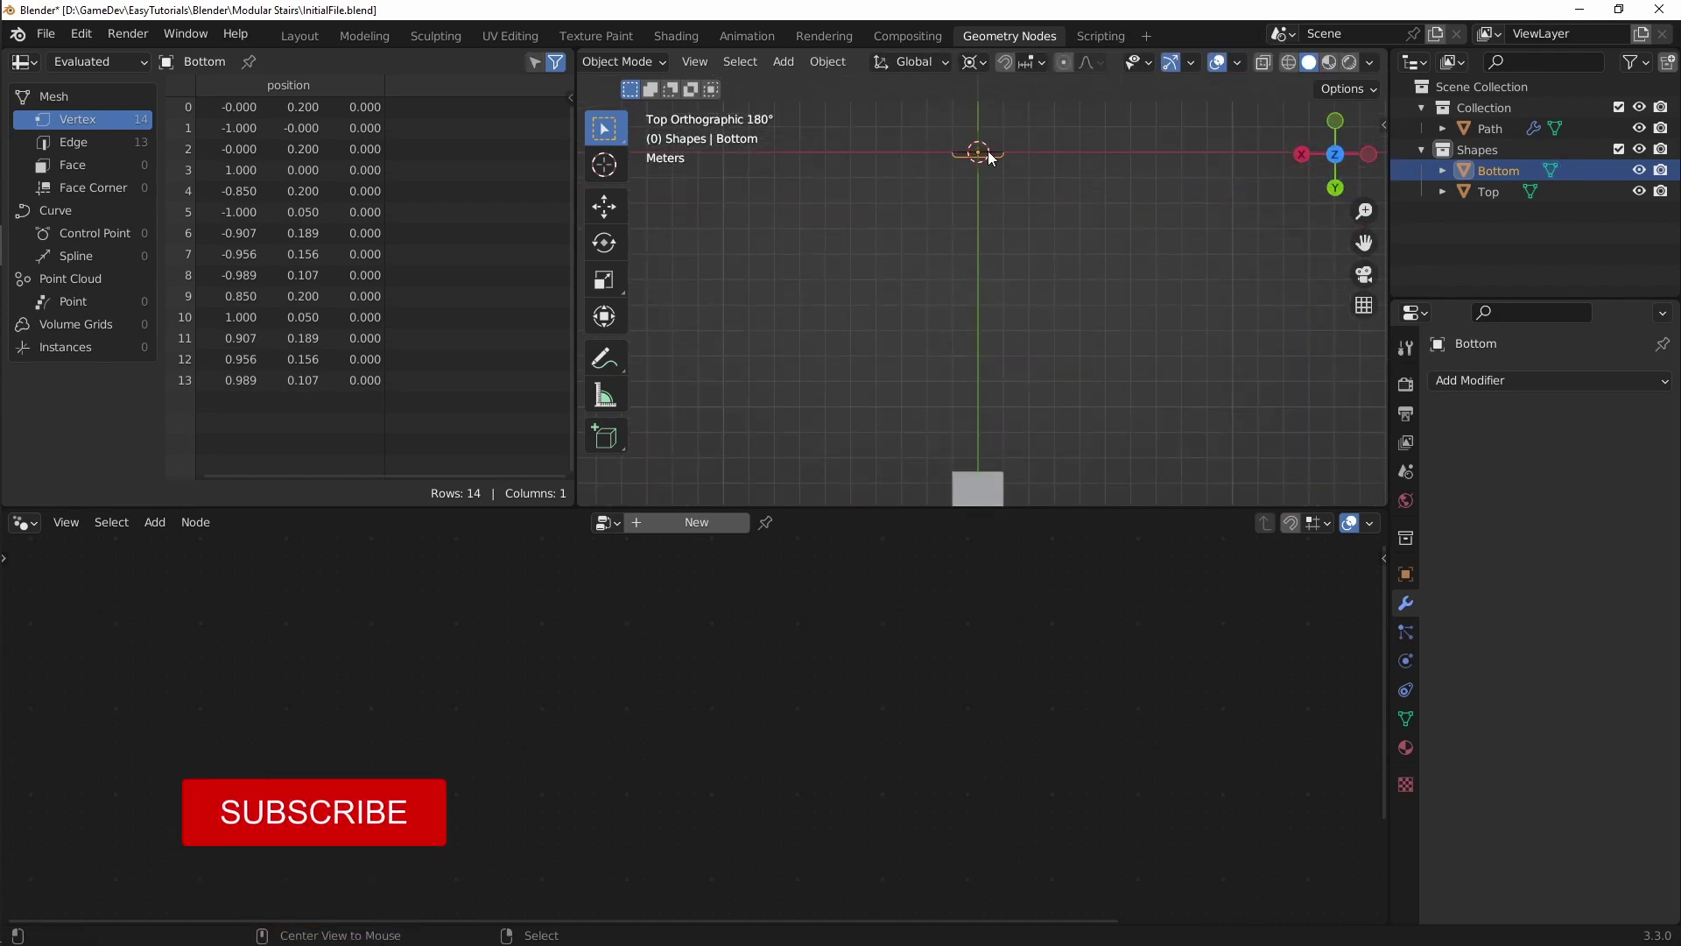
{"action": "scroll", "coordinate": [985, 131], "scroll_direction": "up", "scroll_amount": 10}
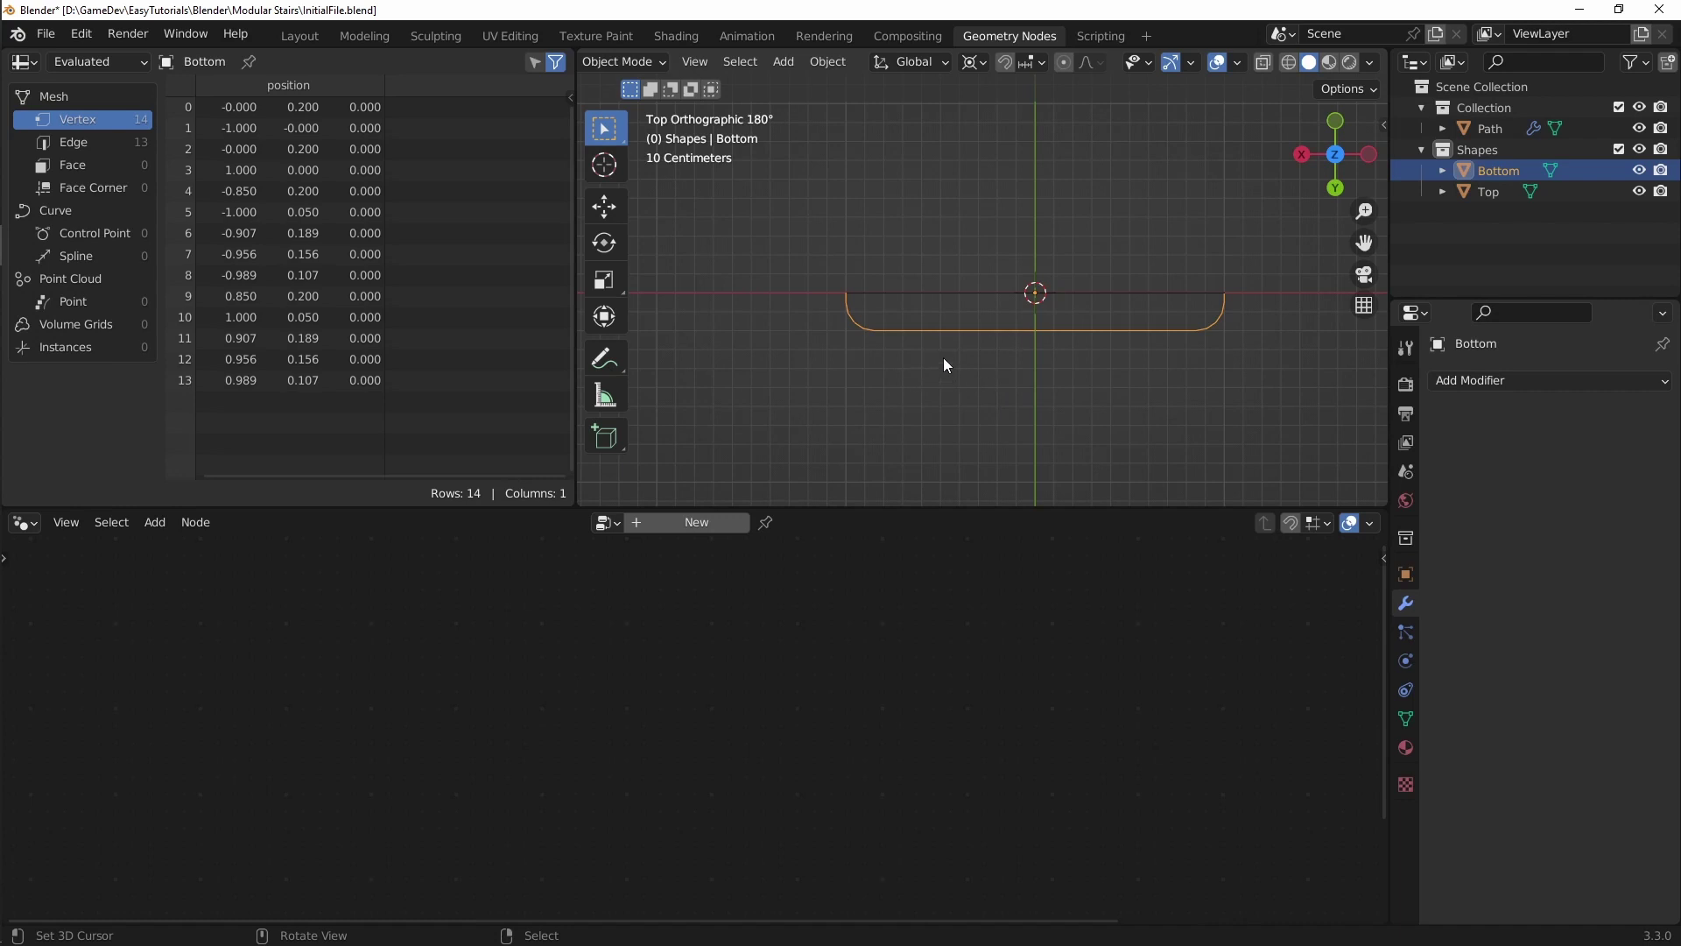
{"action": "scroll", "coordinate": [944, 359], "scroll_direction": "down", "scroll_amount": 1}
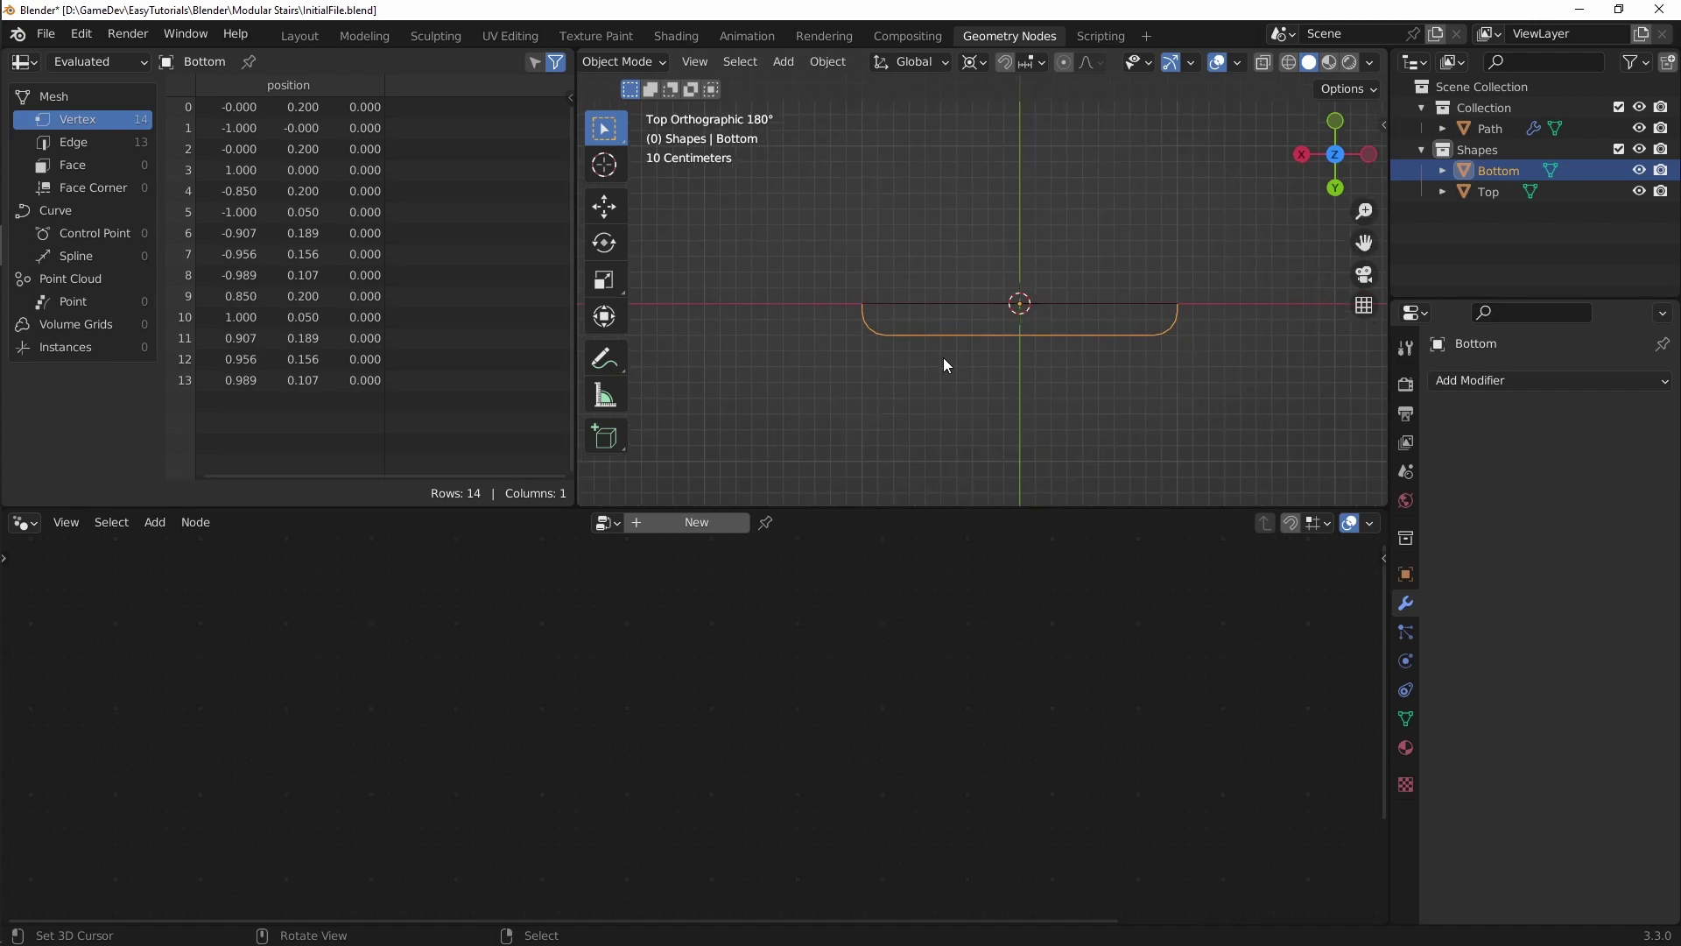
{"action": "key", "text": "shift+a"}
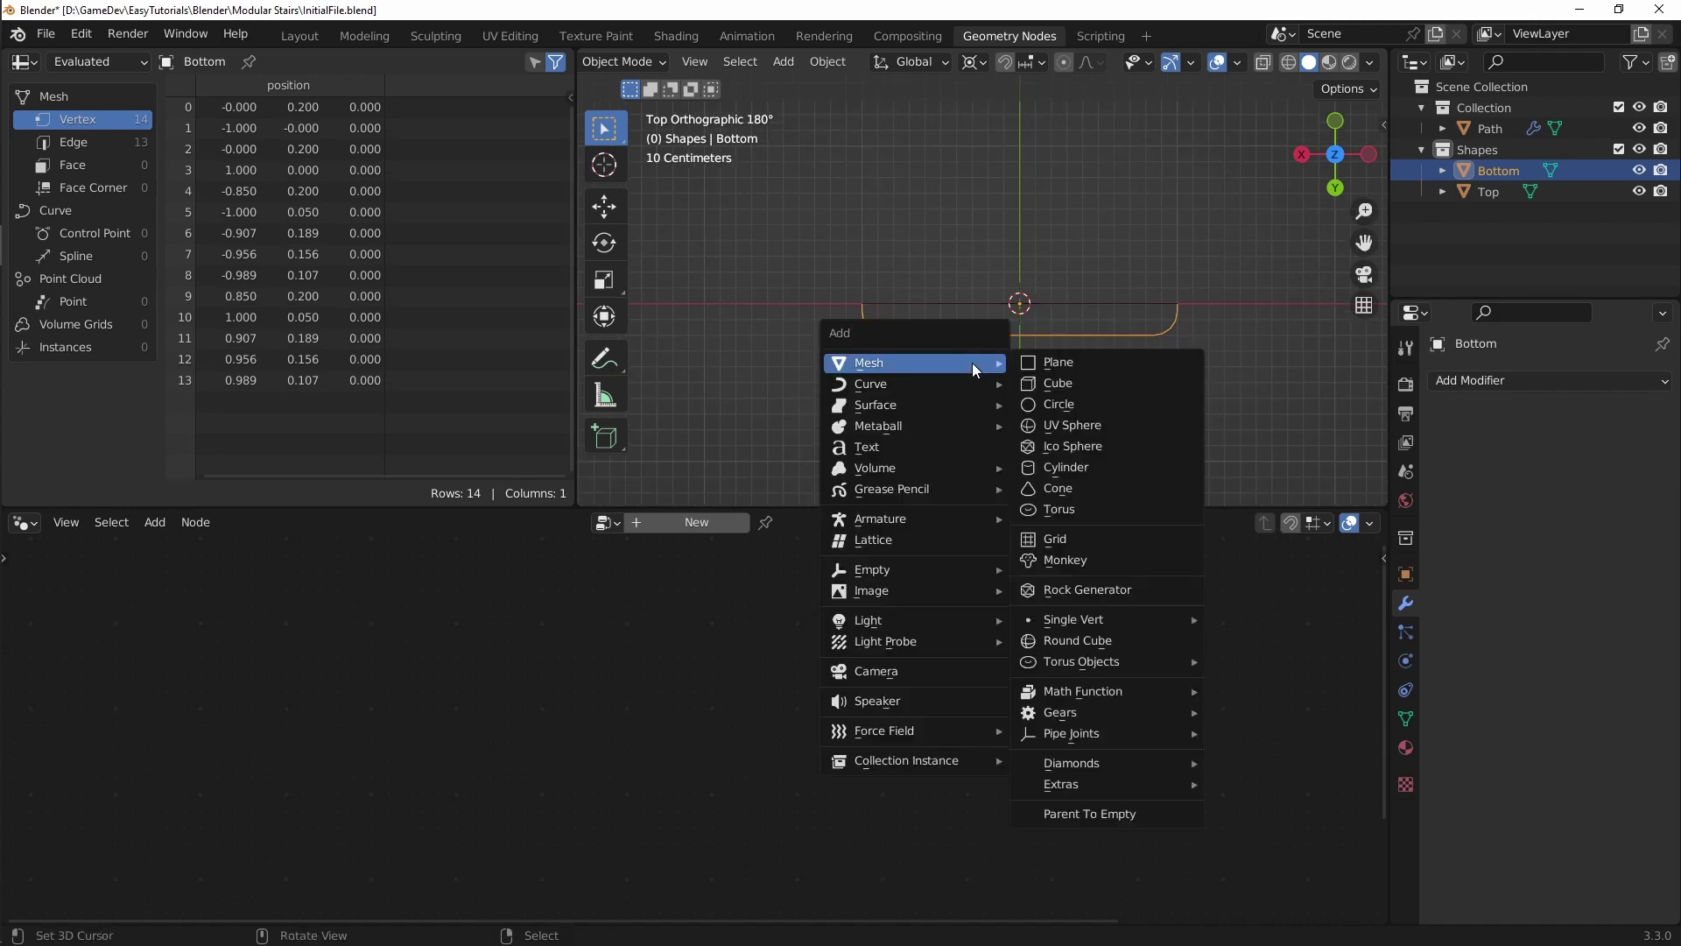
{"action": "mouse_move", "coordinate": [972, 362]}
{"action": "left_click", "coordinate": [1084, 404]}
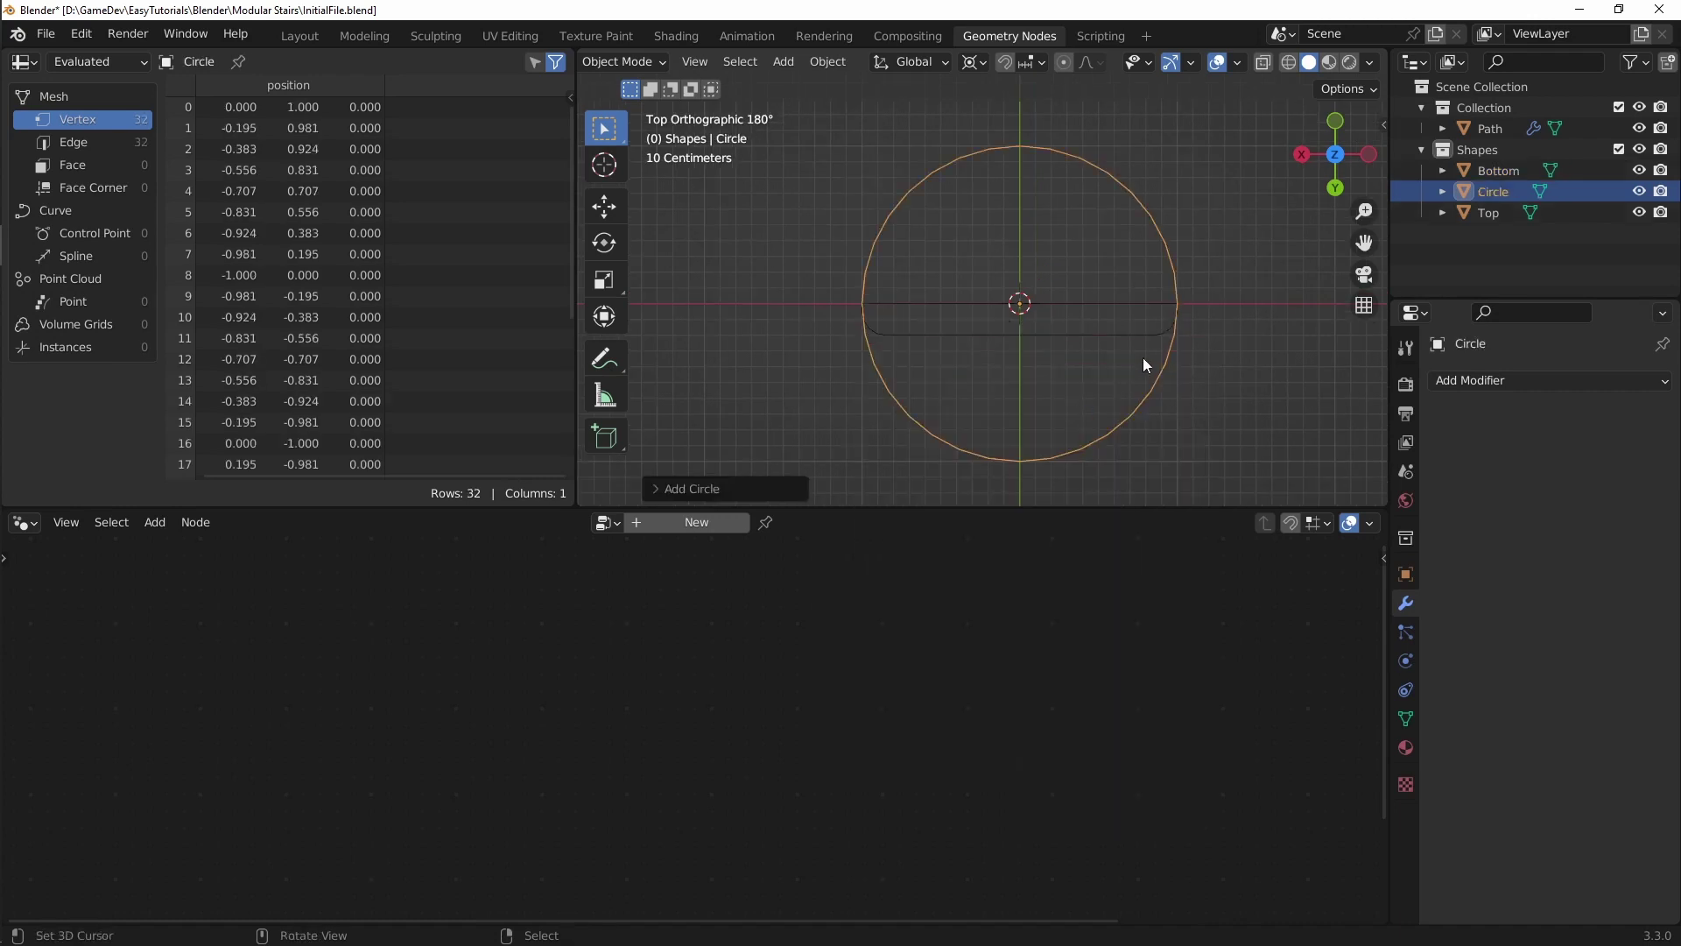
Step: Set the new circle's vertex count to 16
{"action": "left_click", "coordinate": [716, 488]}
{"action": "left_click_drag", "start_coordinate": [846, 261], "coordinate": [833, 262]}
{"action": "left_click", "coordinate": [868, 260]}
{"action": "type", "text": "16"}
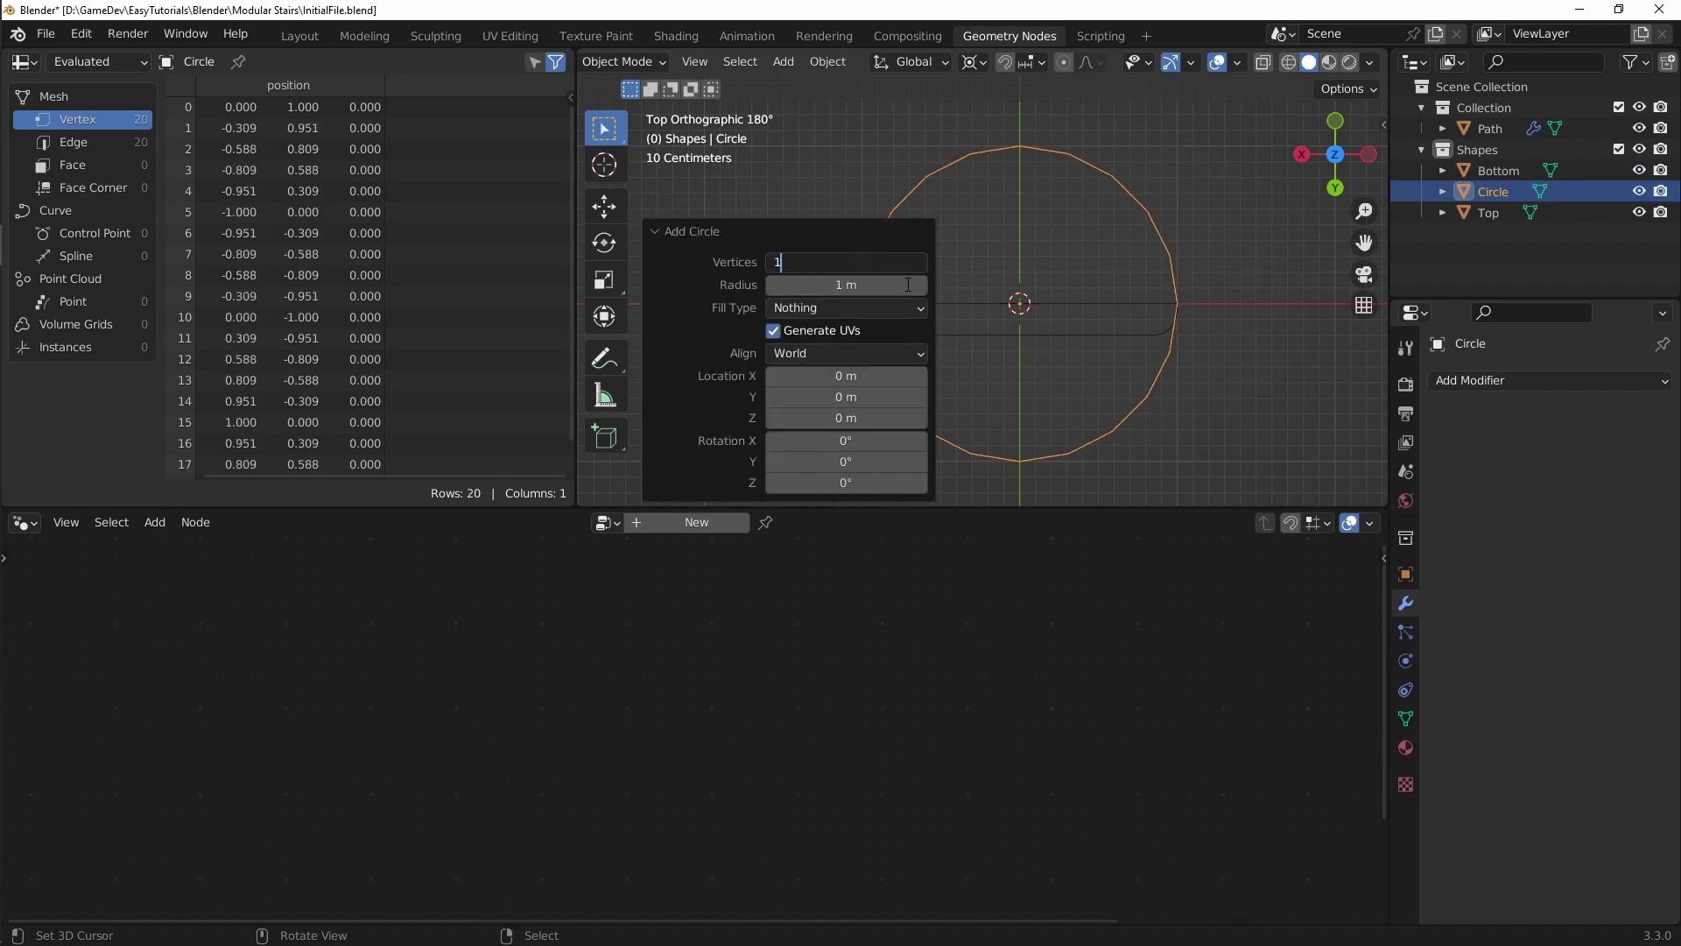
{"action": "key", "text": "Return"}
{"action": "left_click", "coordinate": [1224, 237]}
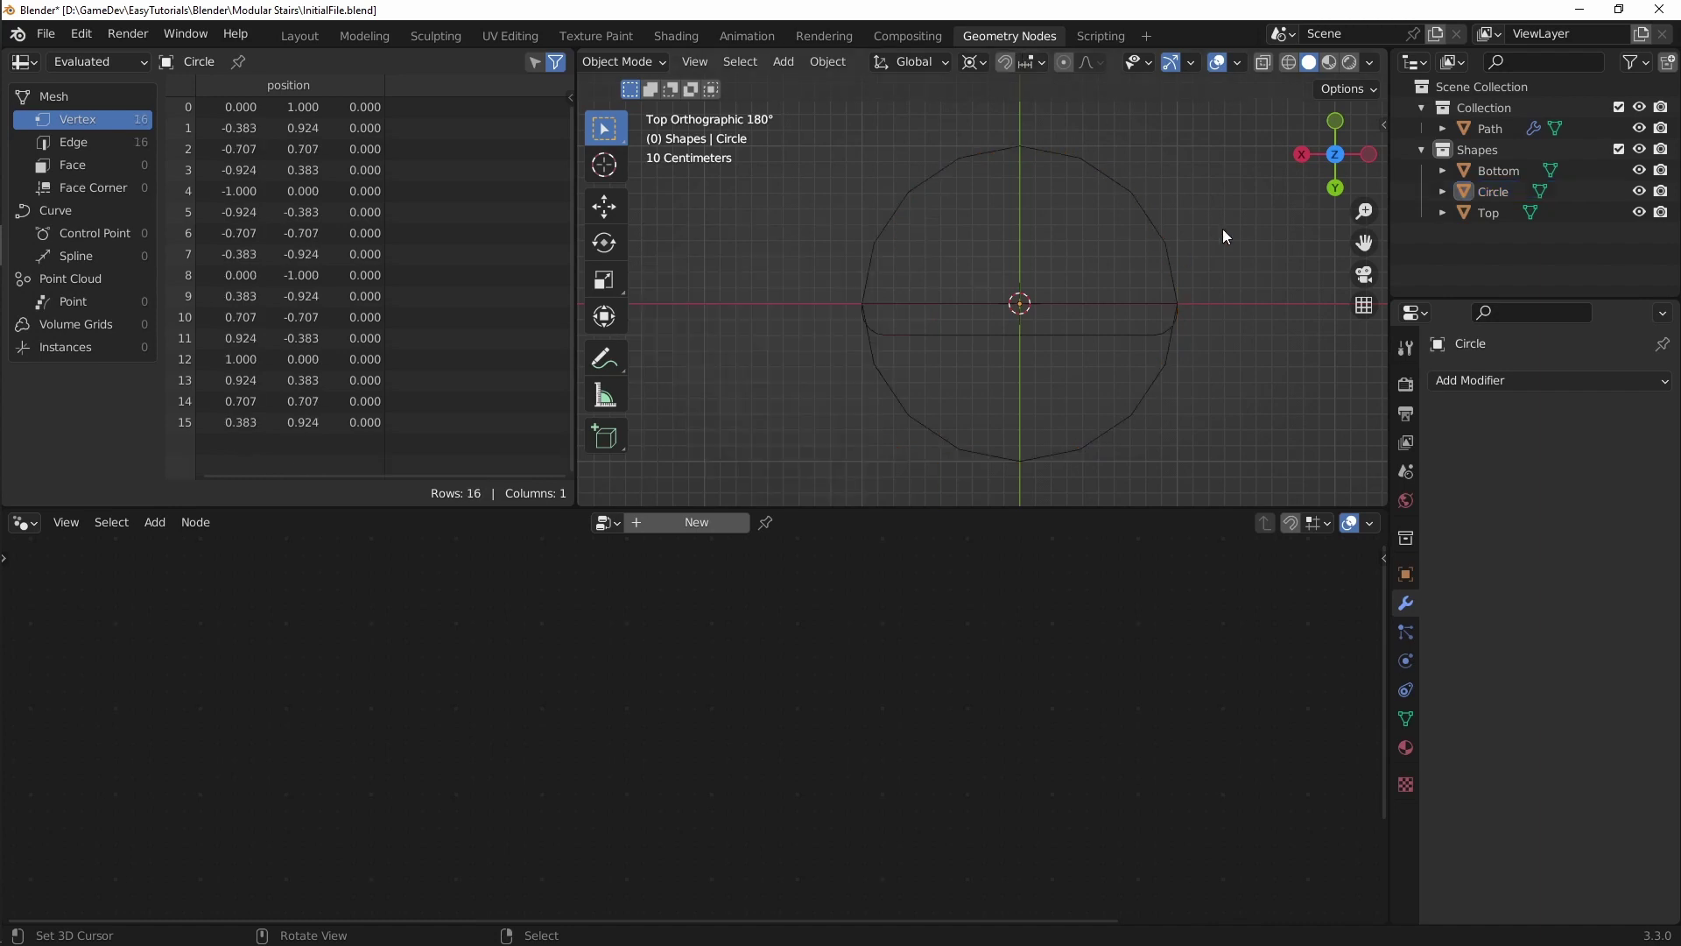
Step: In Edit Mode, scale the circle's vertices by about 0.224 and move them about 0.344 m in X and 0.489 m in Y
{"action": "left_click", "coordinate": [1154, 220]}
{"action": "key", "text": "Tab"}
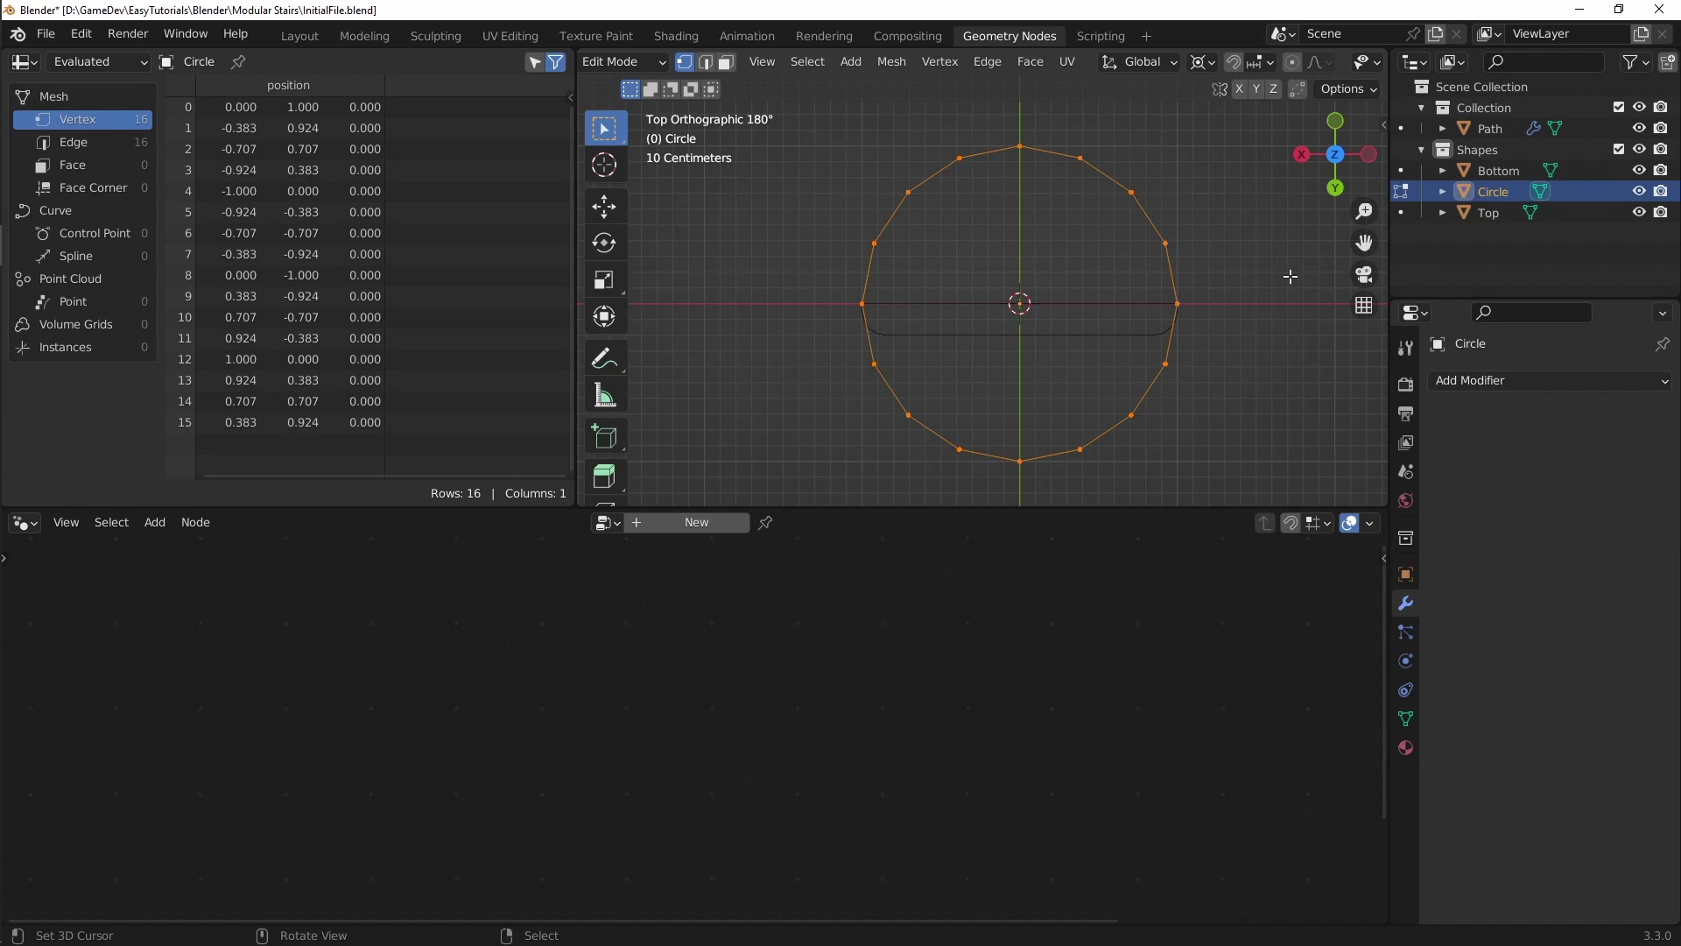
{"action": "key", "text": "g"}
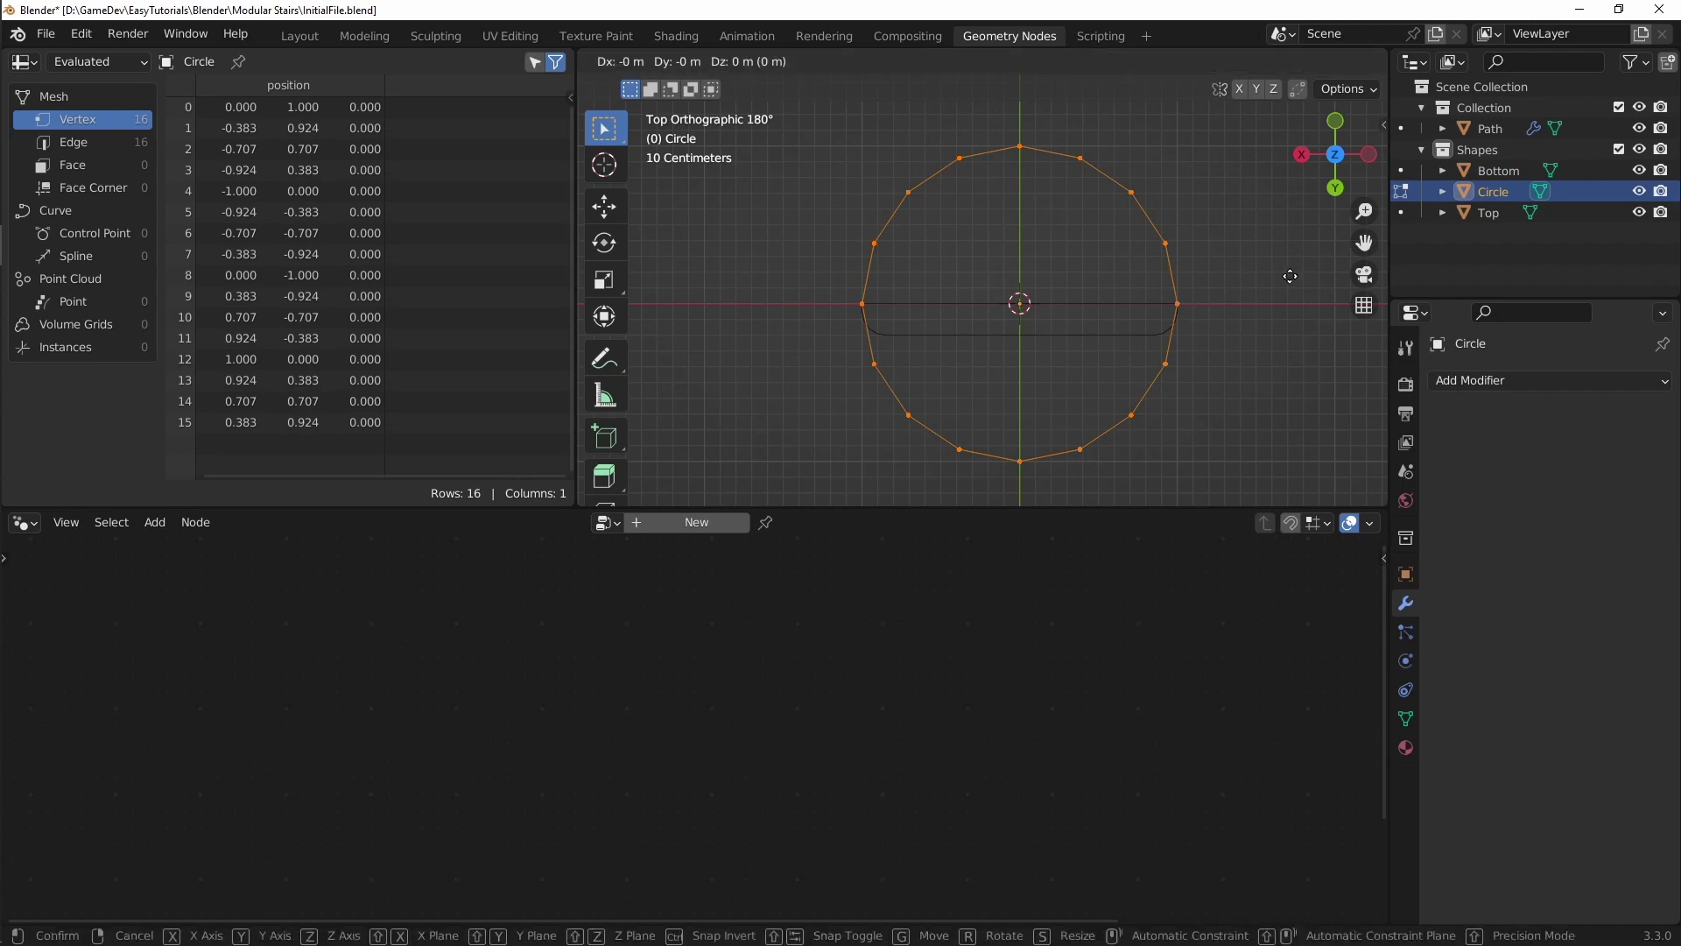
{"action": "key", "text": "s"}
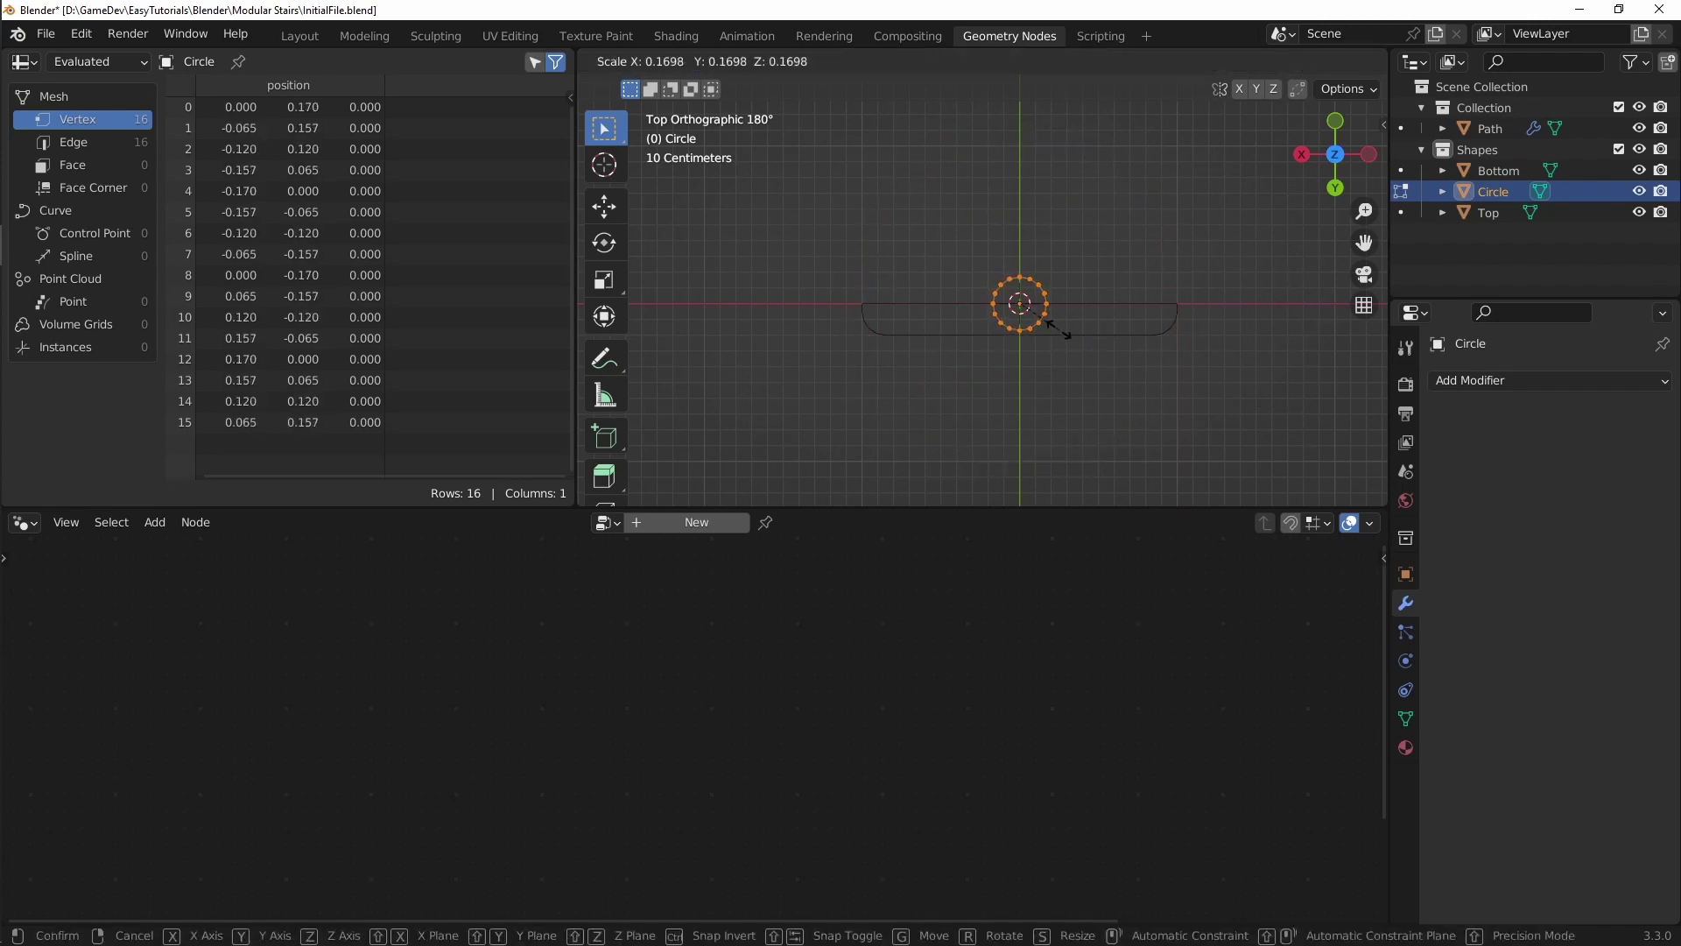
{"action": "left_click", "coordinate": [1068, 343]}
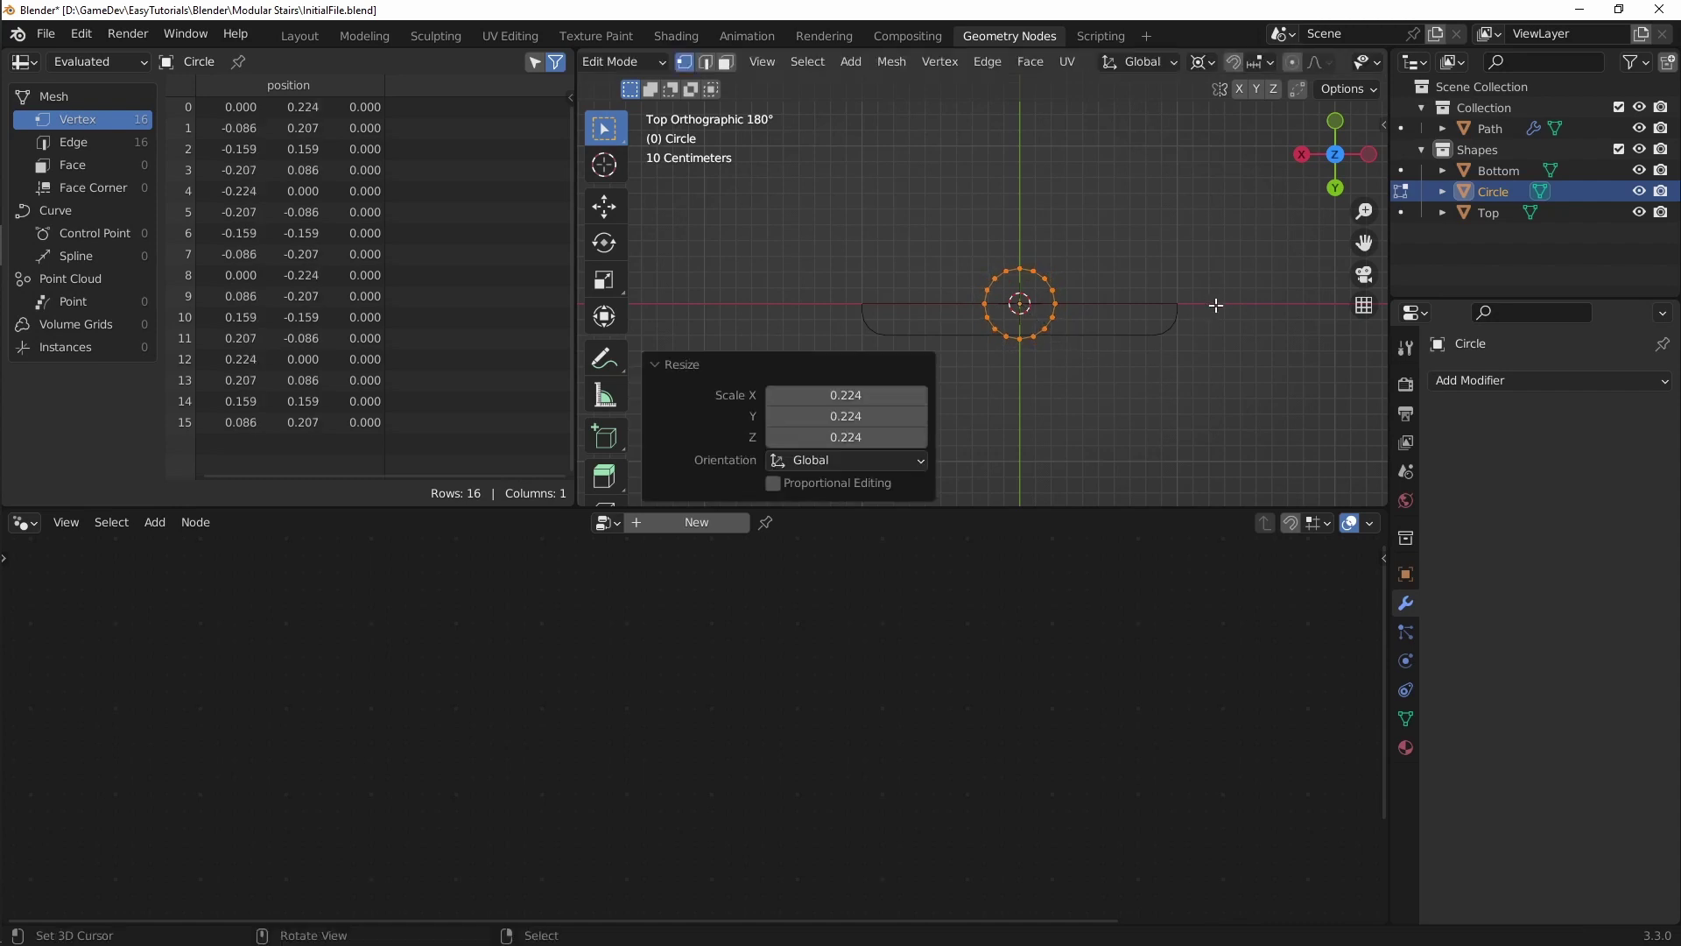
{"action": "key", "text": "g"}
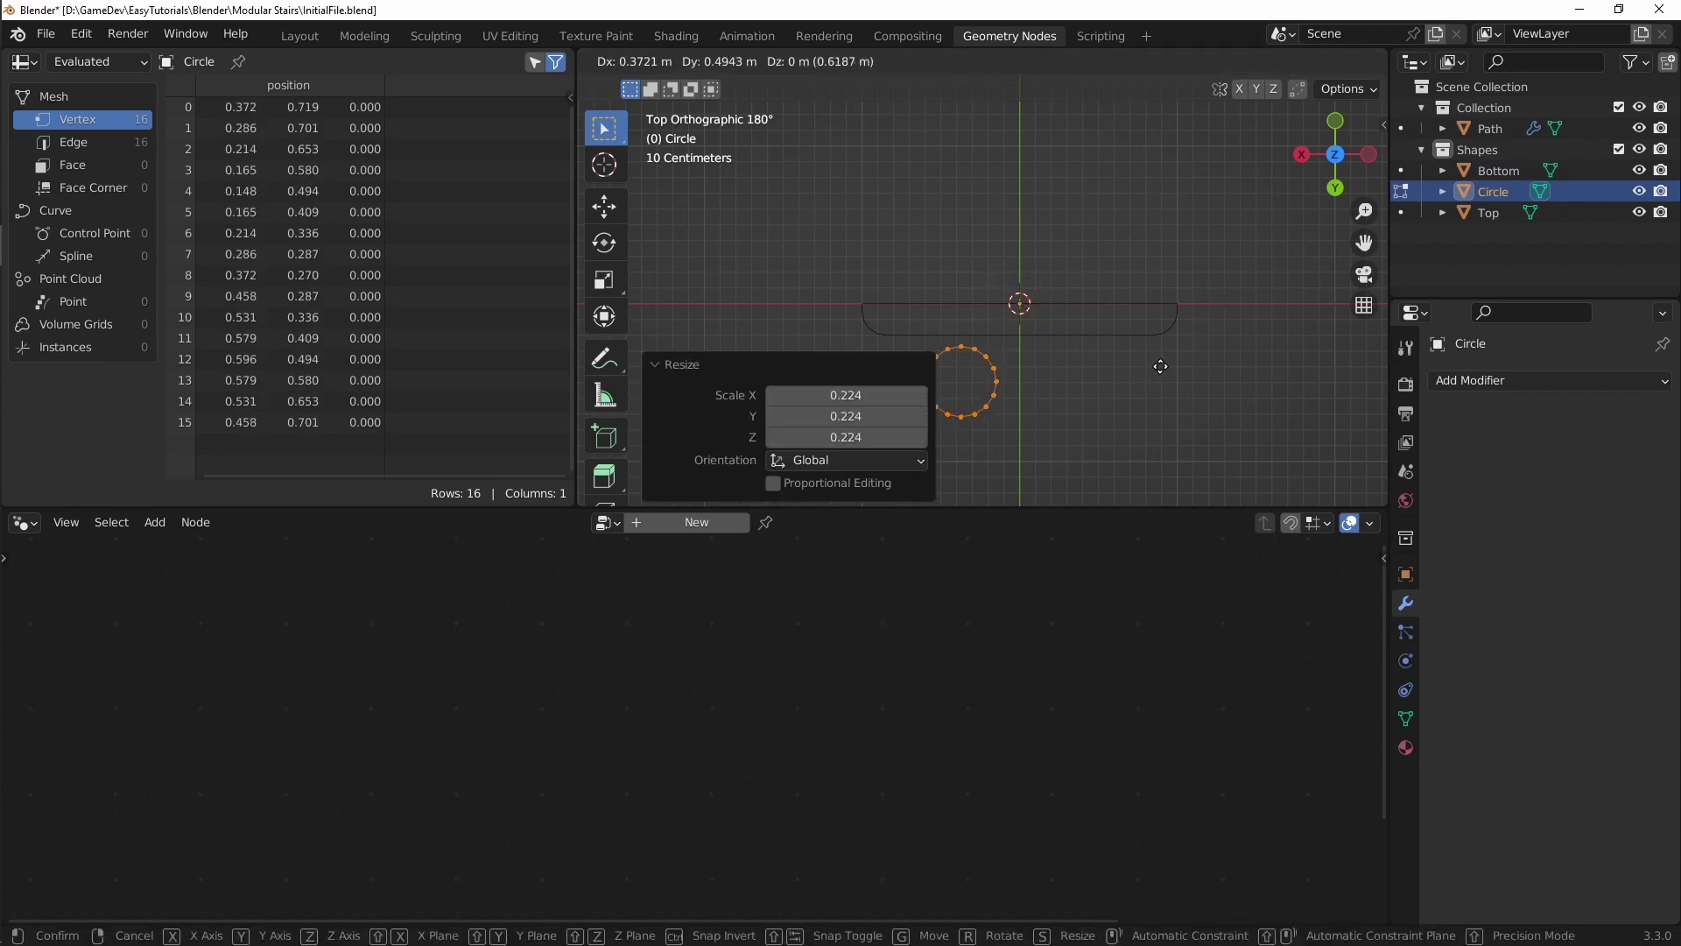
{"action": "left_click", "coordinate": [1160, 366]}
Step: Set the transform pivot point to Individual Origins and scale the circle down to a radius of about 0.17 m
{"action": "middle_click_drag", "start_coordinate": [1094, 409], "coordinate": [1135, 363], "text": "shift"}
{"action": "scroll", "coordinate": [1147, 328], "scroll_direction": "up", "scroll_amount": 4}
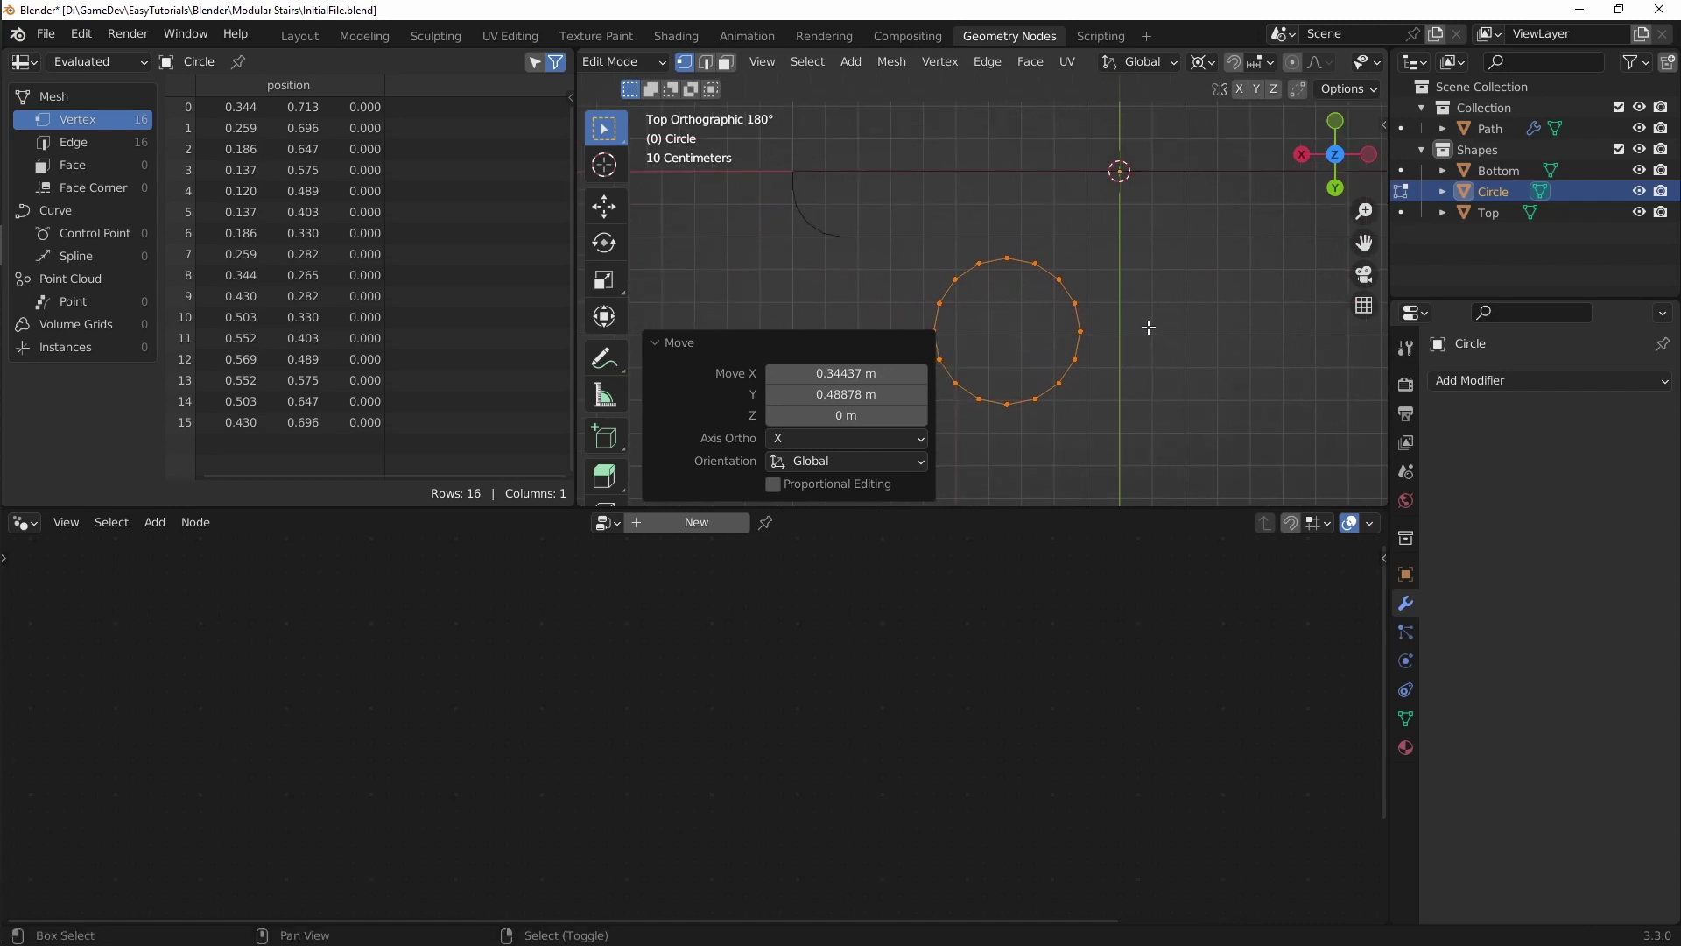
{"action": "left_click", "coordinate": [1207, 65]}
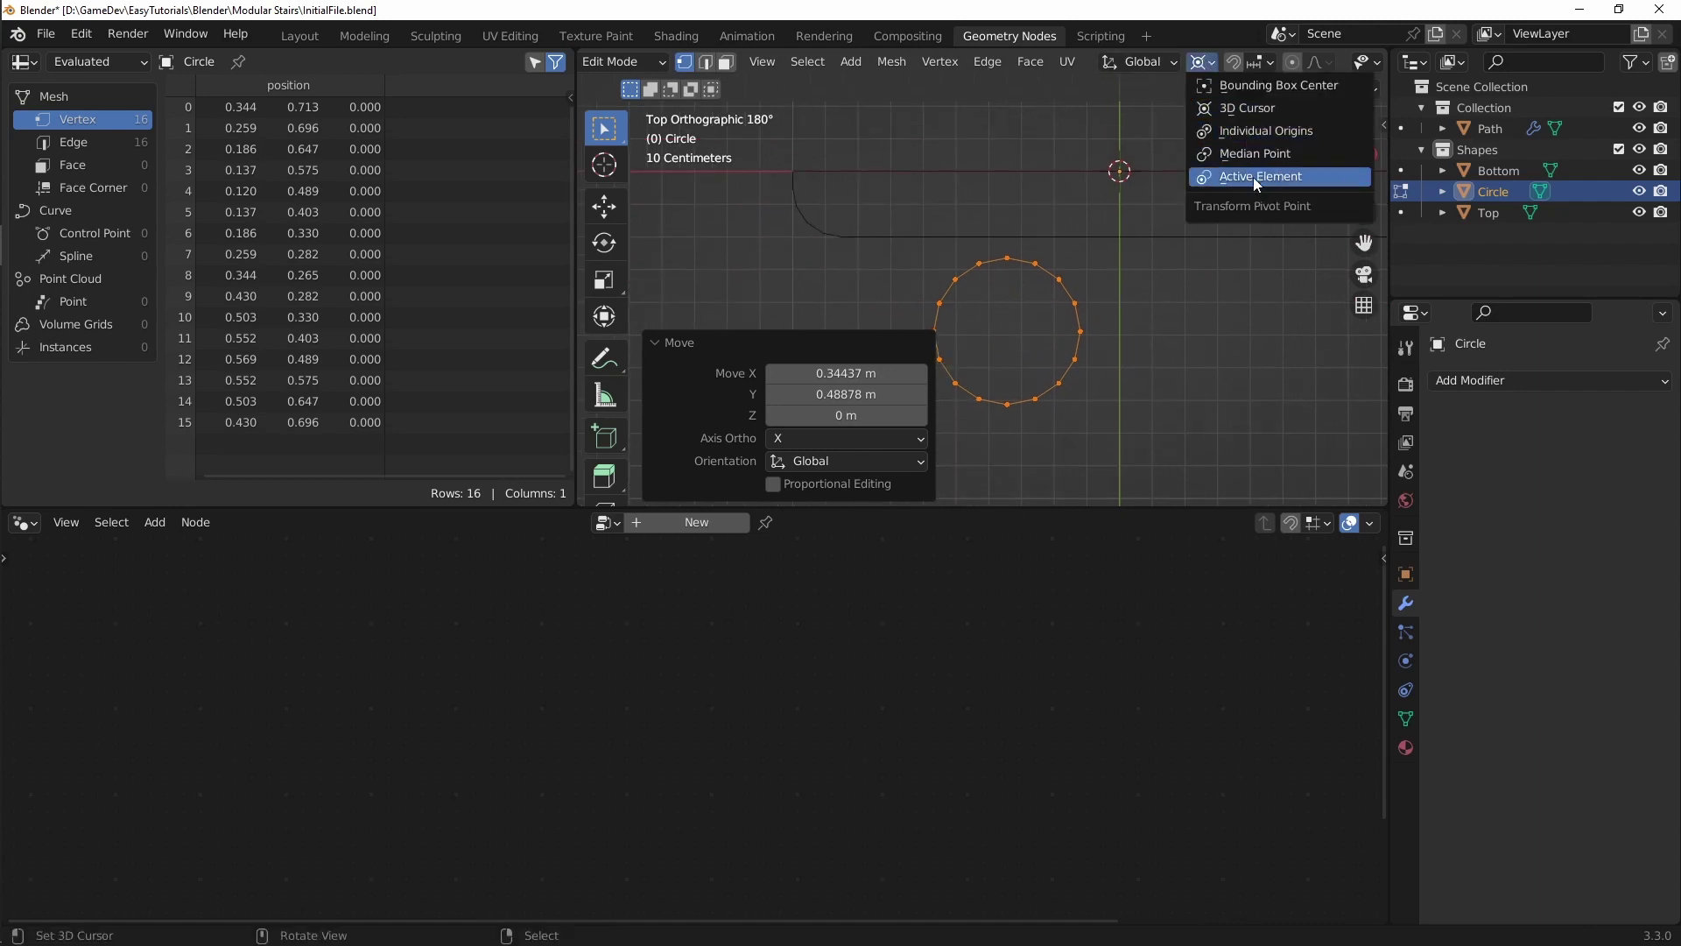
{"action": "left_click", "coordinate": [1248, 130]}
{"action": "key", "text": "s"}
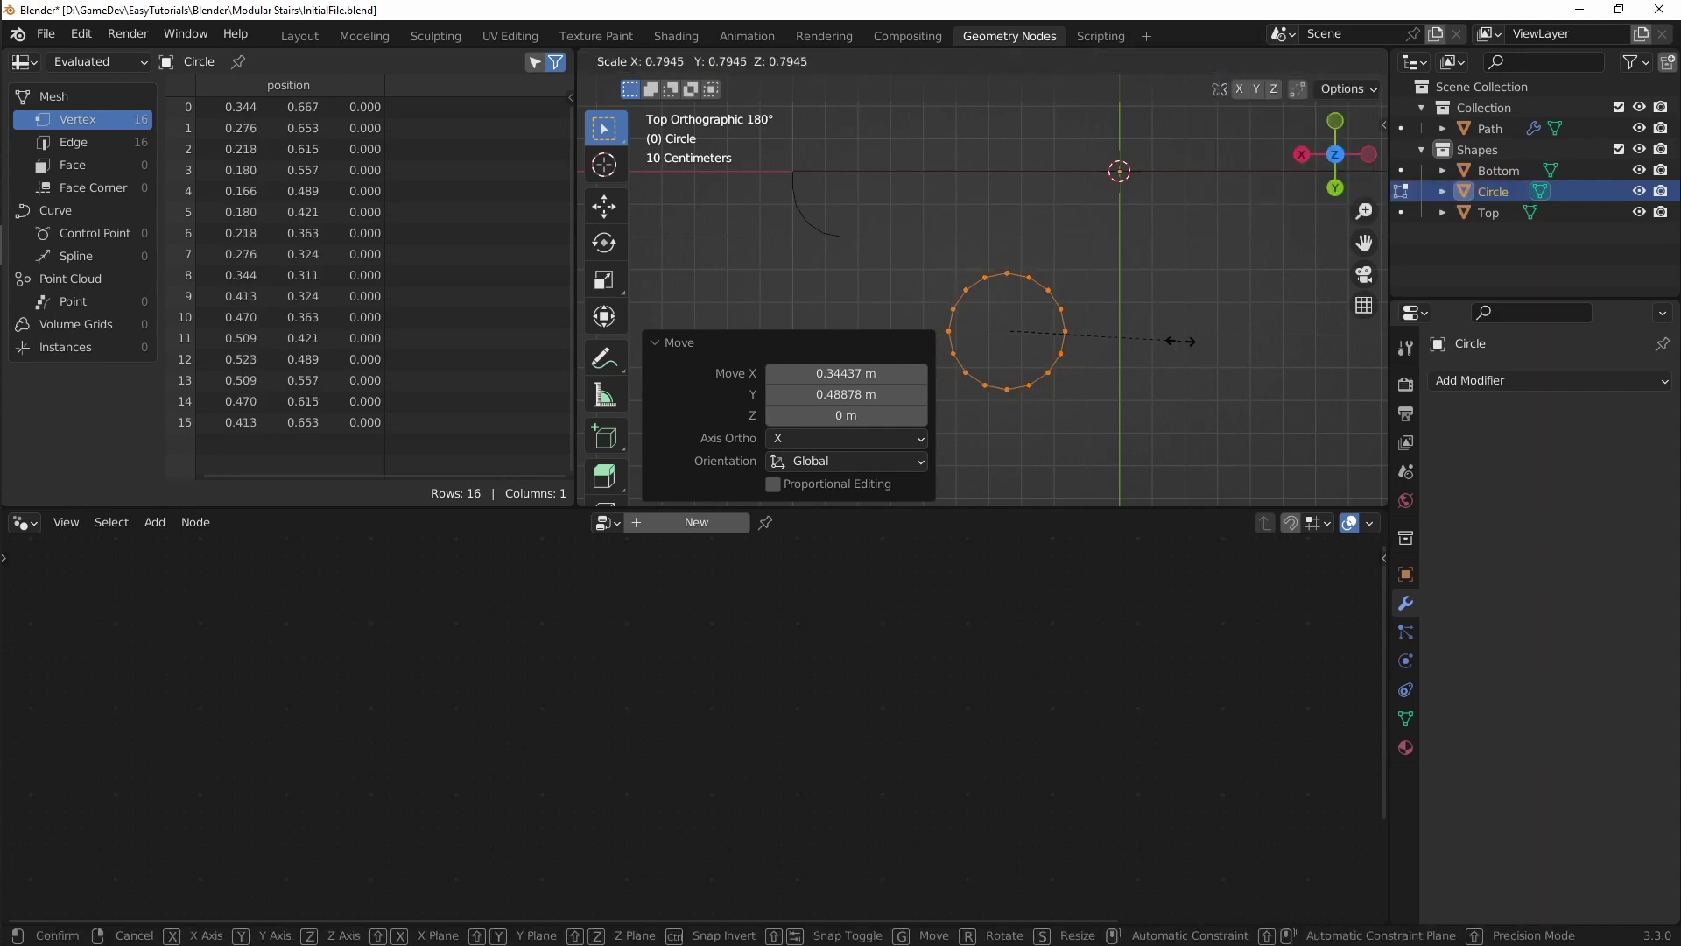
{"action": "left_click", "coordinate": [1174, 341]}
Step: Move the circle's centre to about X 0.35 m, Y 0.42 m, close to the Bottom profile, and return to Object Mode
{"action": "middle_click_drag", "start_coordinate": [1174, 341], "coordinate": [1043, 391], "text": "shift"}
{"action": "key", "text": "g"}
{"action": "left_click", "coordinate": [1171, 338]}
{"action": "scroll", "coordinate": [1135, 335], "scroll_direction": "down", "scroll_amount": 1}
{"action": "scroll", "coordinate": [1136, 336], "scroll_direction": "down", "scroll_amount": 1}
{"action": "right_click", "coordinate": [1131, 302]}
{"action": "key", "text": "ctrl+Tab"}
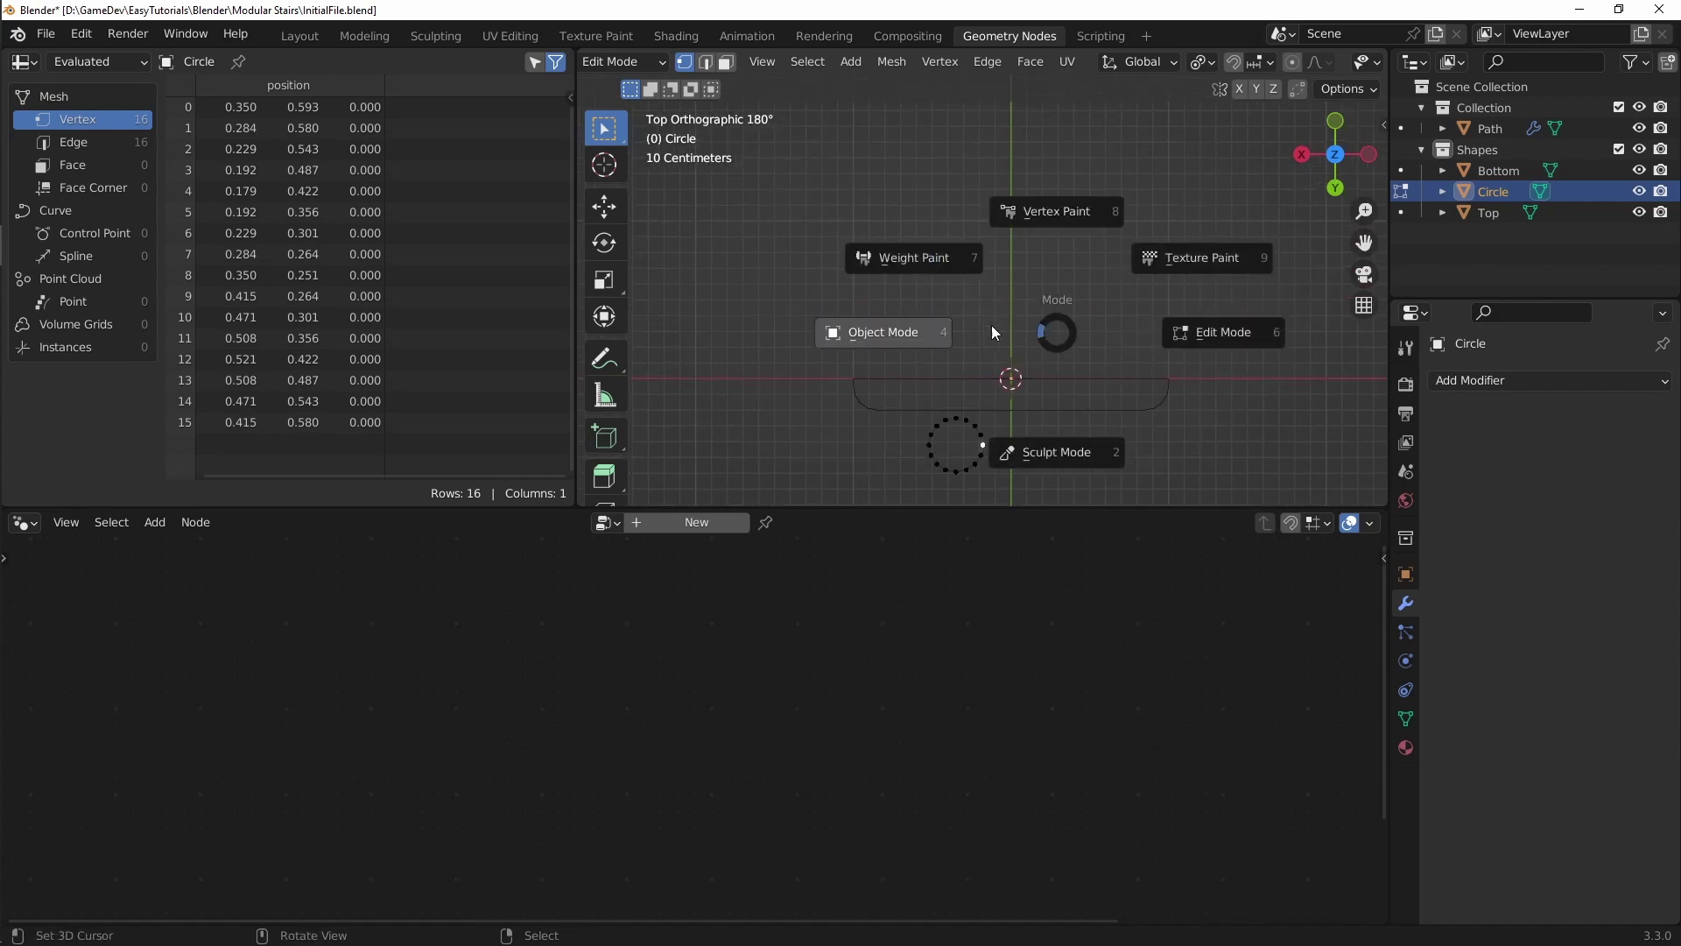
{"action": "left_click", "coordinate": [930, 340]}
Step: Add a second 16-vertex mesh circle at the origin and switch to the Layout workspace with a top view
{"action": "key", "text": "shift+a"}
{"action": "mouse_move", "coordinate": [1054, 291]}
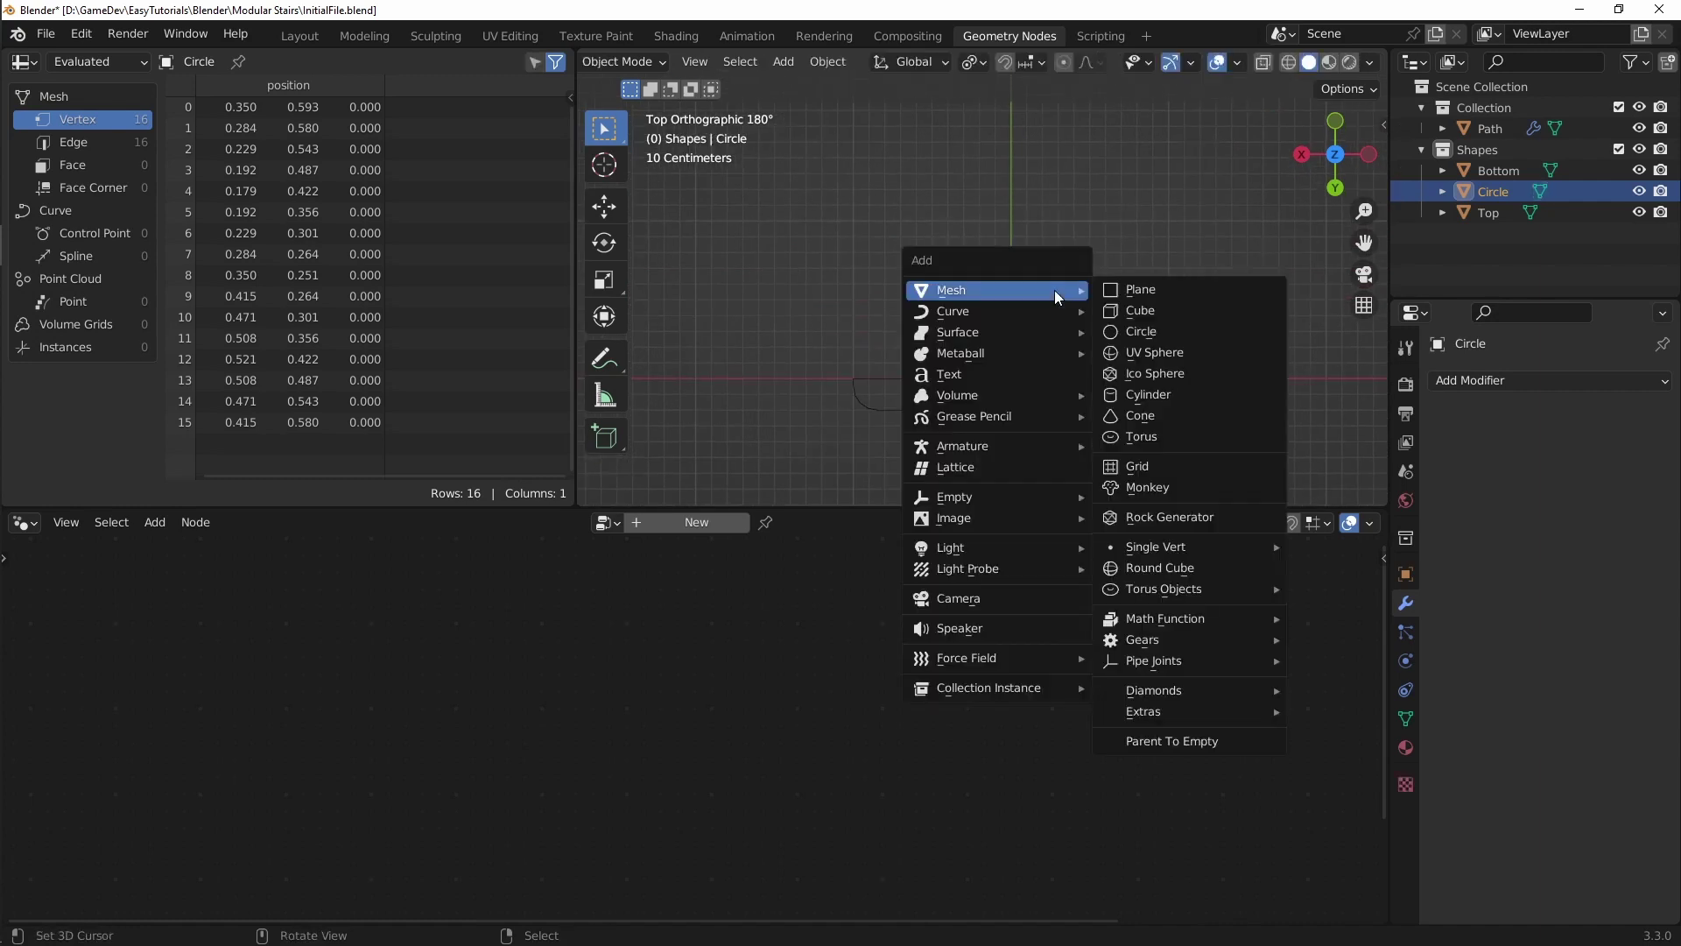
{"action": "left_click", "coordinate": [1161, 331]}
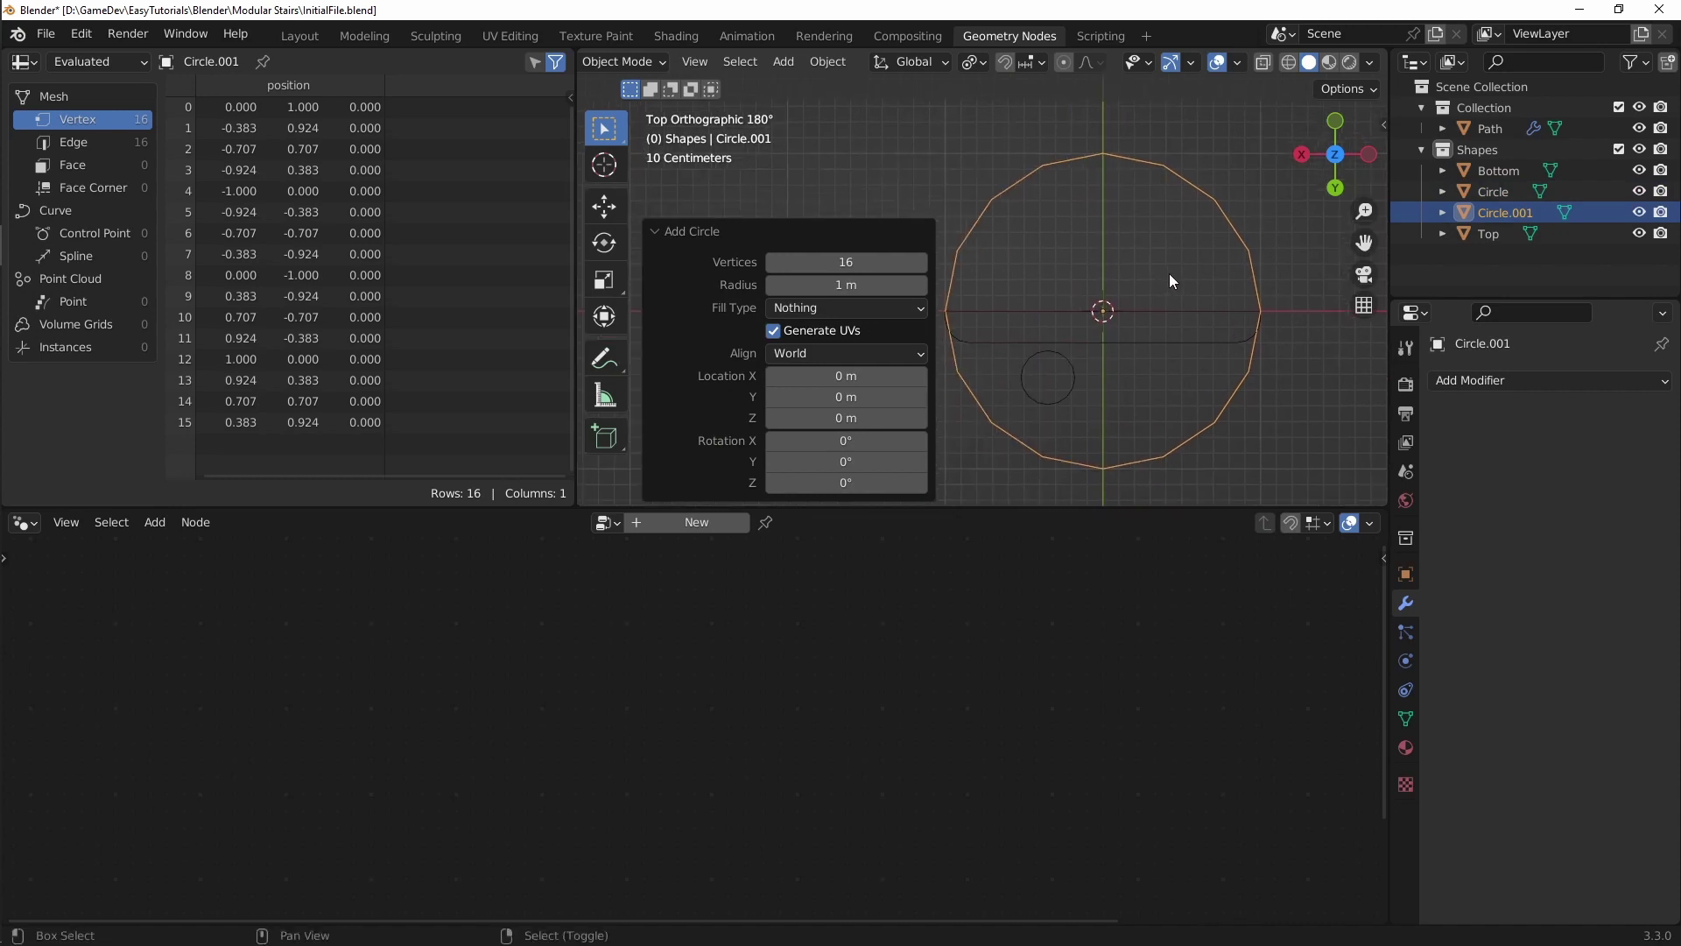
{"action": "left_click", "coordinate": [299, 36]}
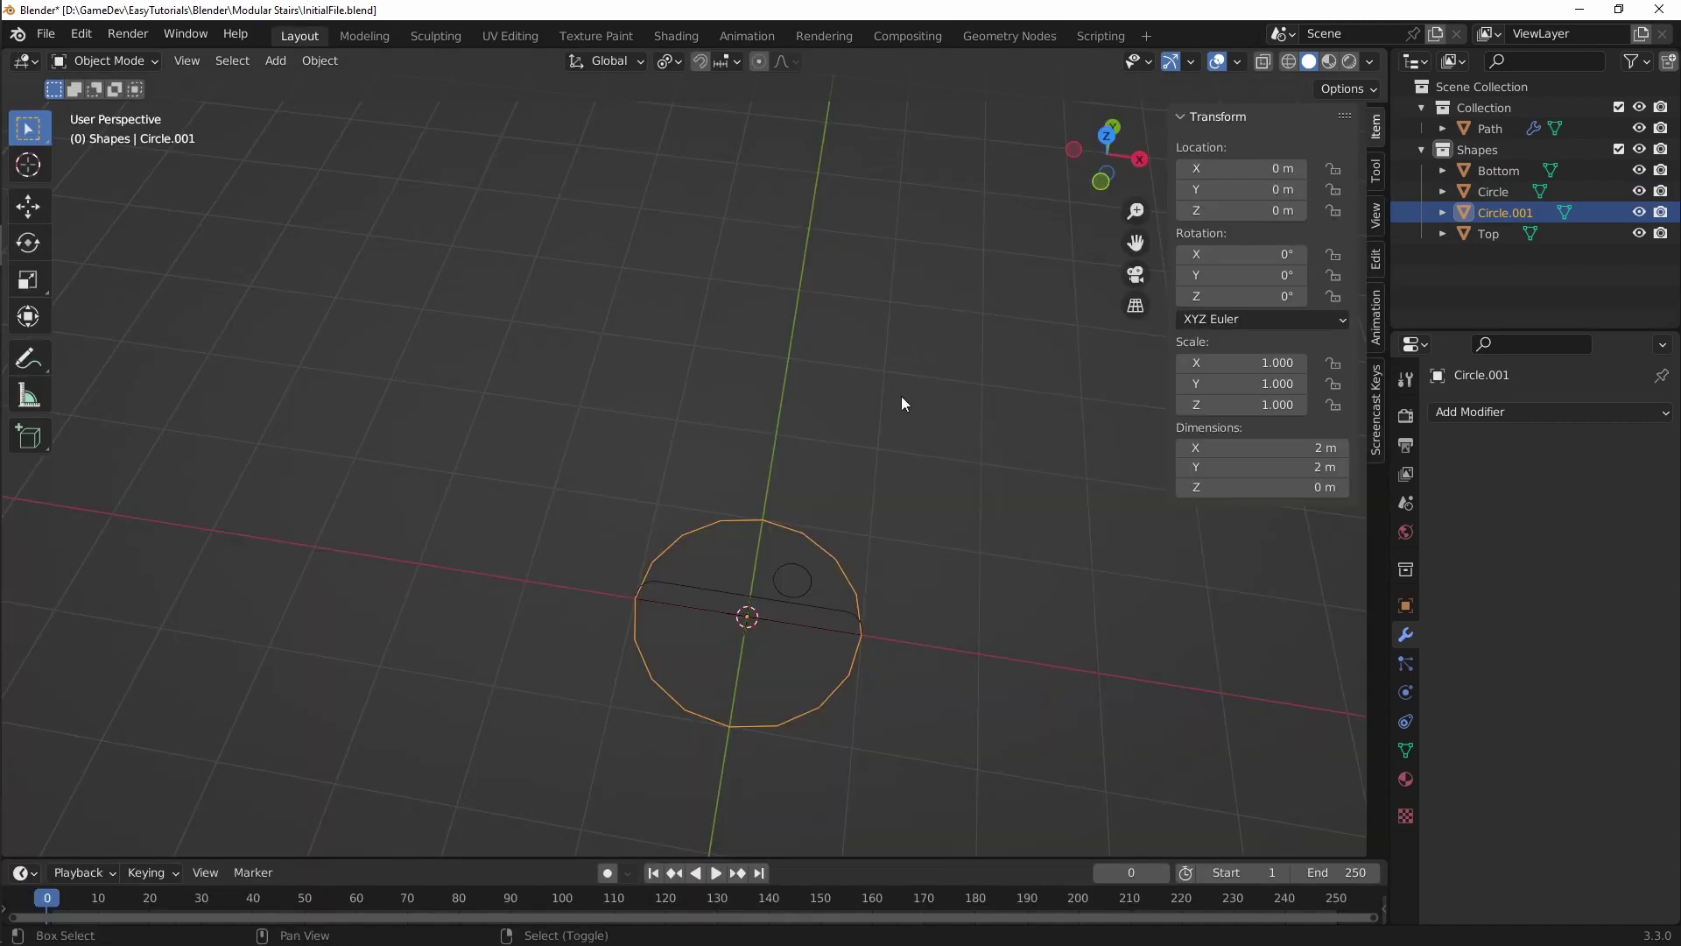
{"action": "middle_click_drag", "start_coordinate": [901, 396], "coordinate": [810, 565]}
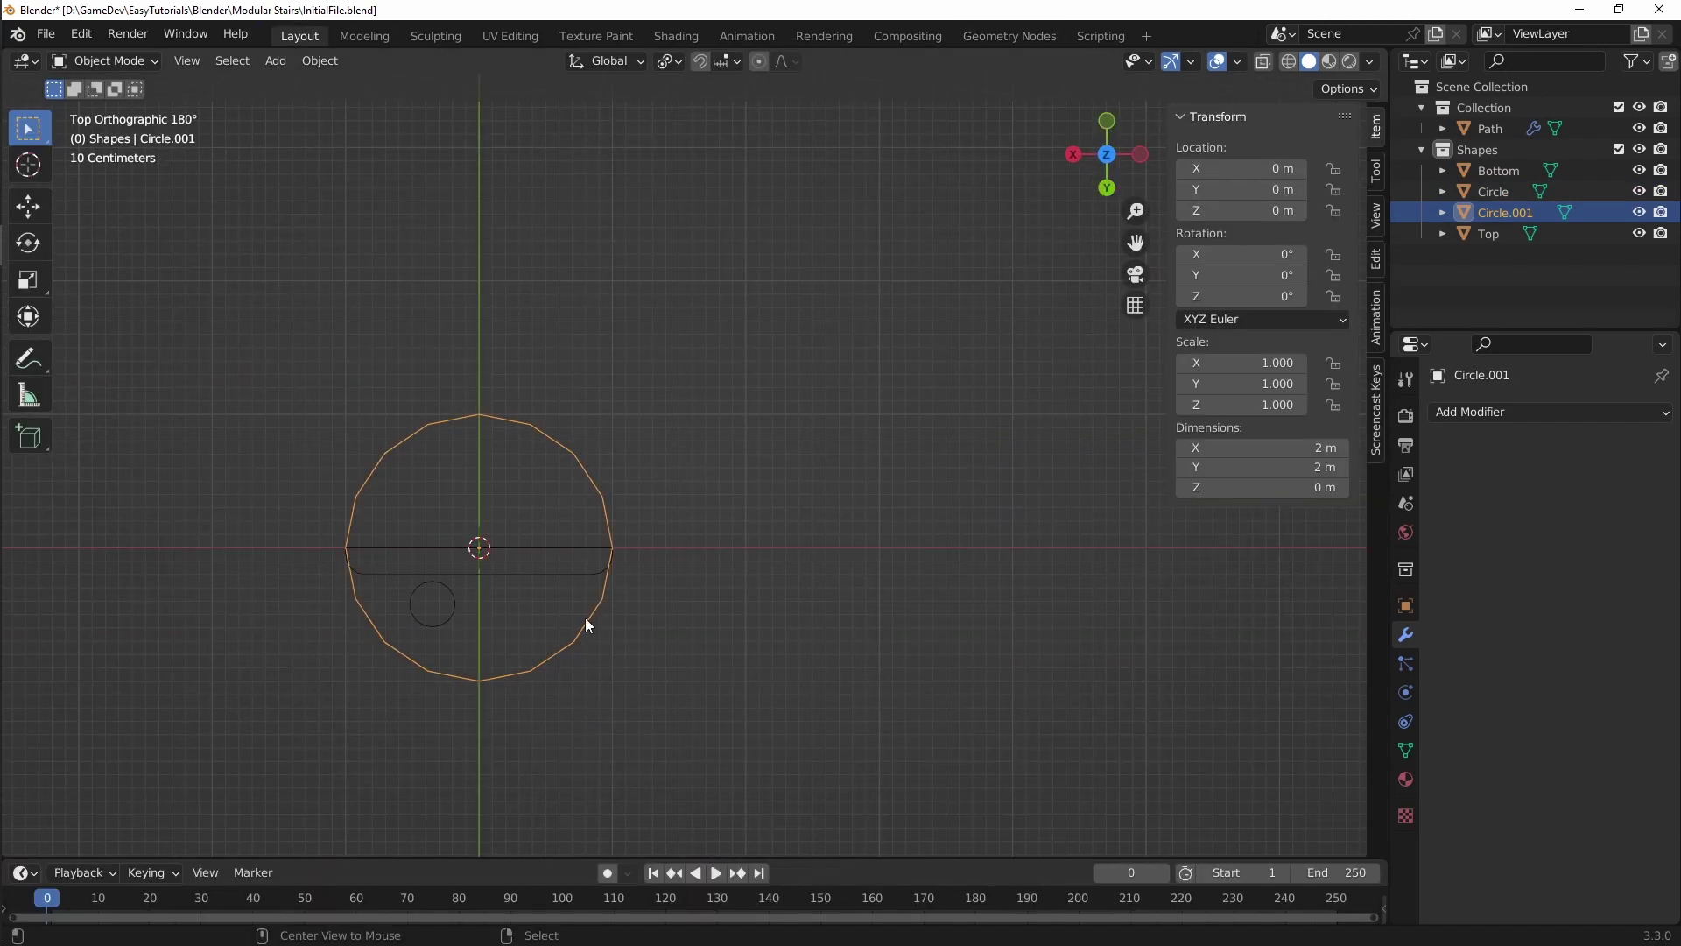
{"action": "middle_click_drag", "start_coordinate": [515, 526], "coordinate": [698, 504], "text": "shift"}
{"action": "scroll", "coordinate": [727, 507], "scroll_direction": "up", "scroll_amount": 5}
{"action": "scroll", "coordinate": [729, 499], "scroll_direction": "down", "scroll_amount": 3}
{"action": "middle_click_drag", "start_coordinate": [737, 437], "coordinate": [781, 534], "text": "shift"}
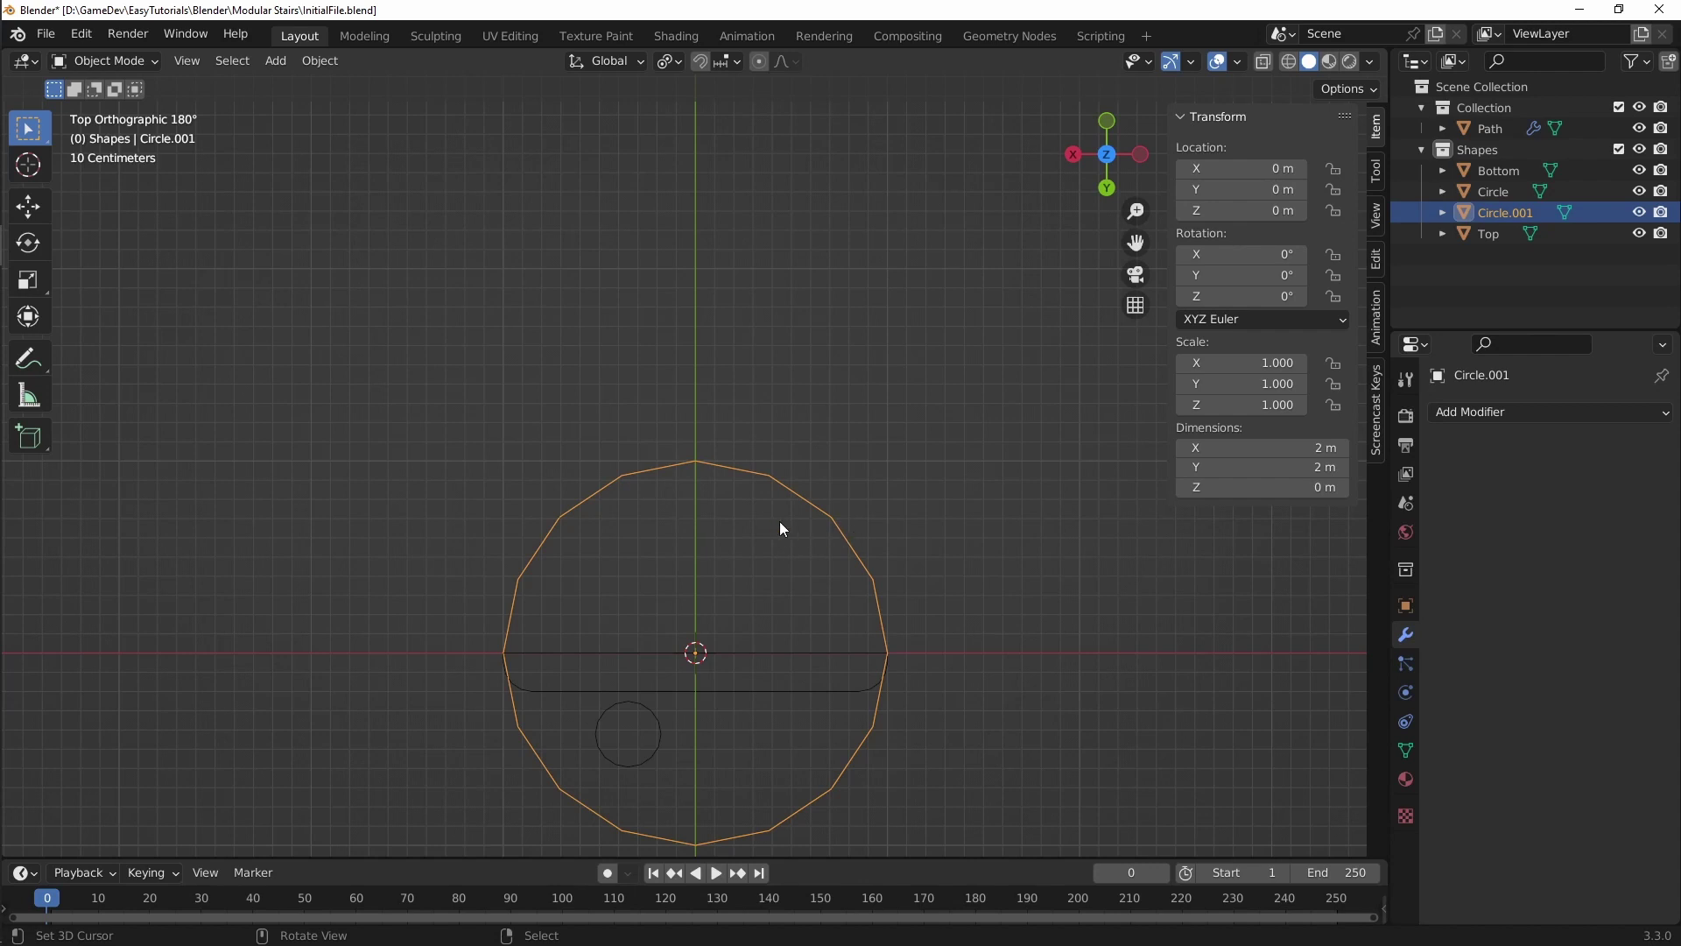
{"action": "middle_click_drag", "start_coordinate": [764, 537], "coordinate": [812, 555], "text": "shift"}
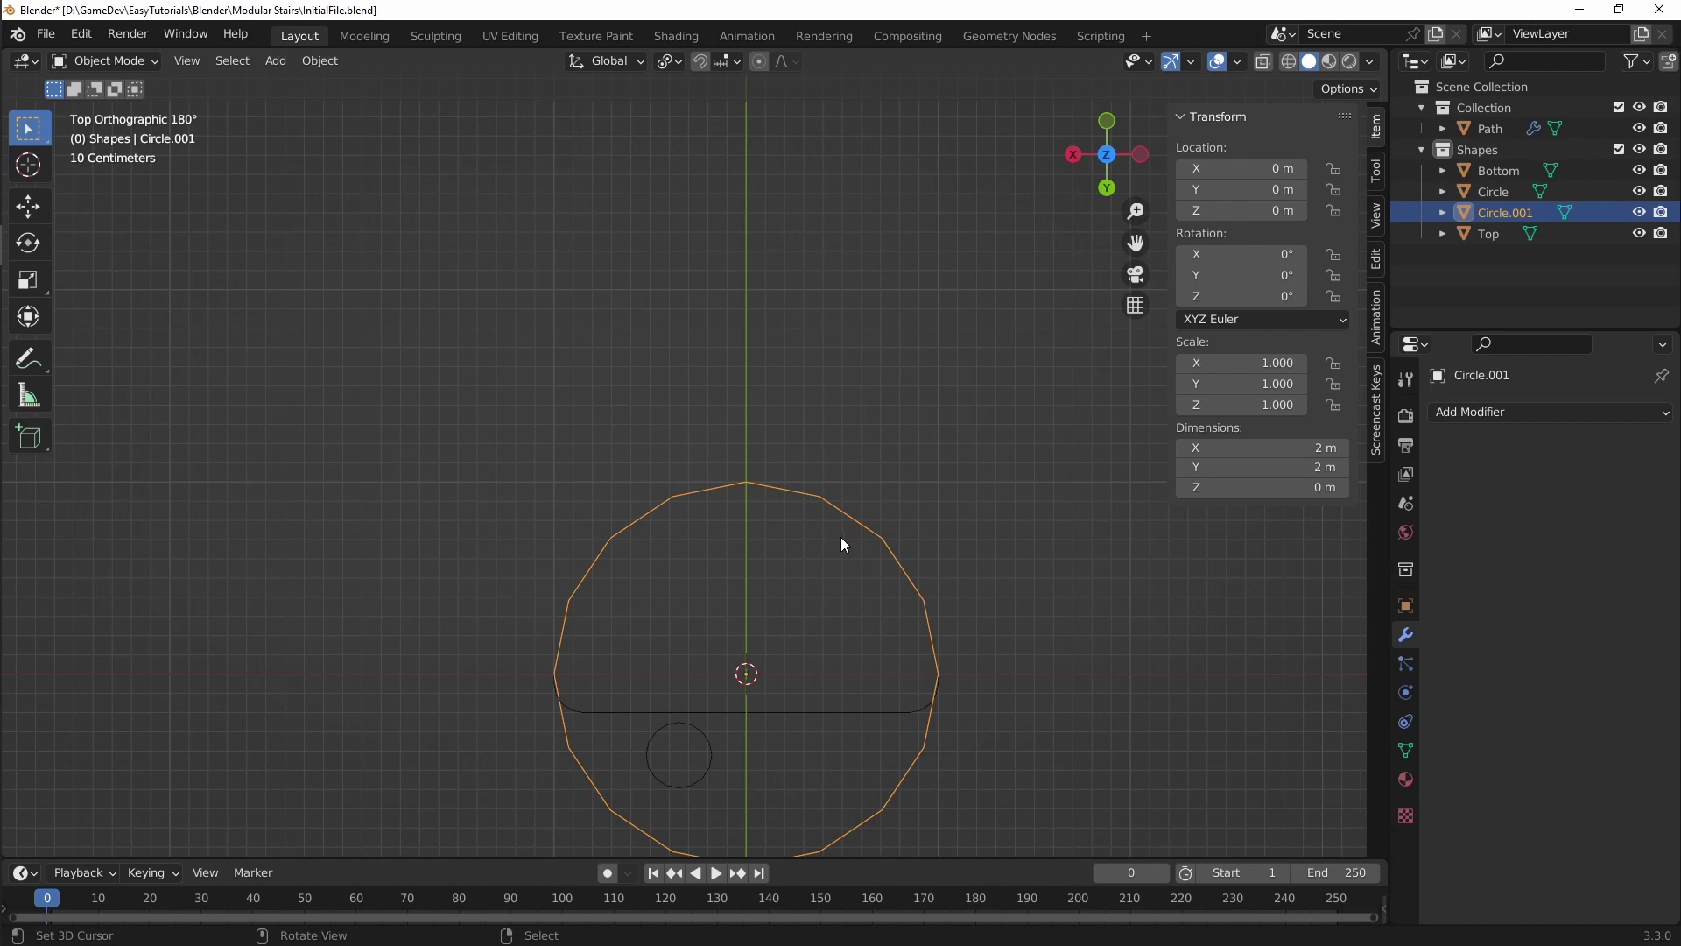
Step: In Edit Mode, shrink the second circle's vertices and move them to about X -0.943 m, Y -1.080 m
{"action": "key", "text": "ctrl+Tab"}
{"action": "left_click", "coordinate": [1086, 590]}
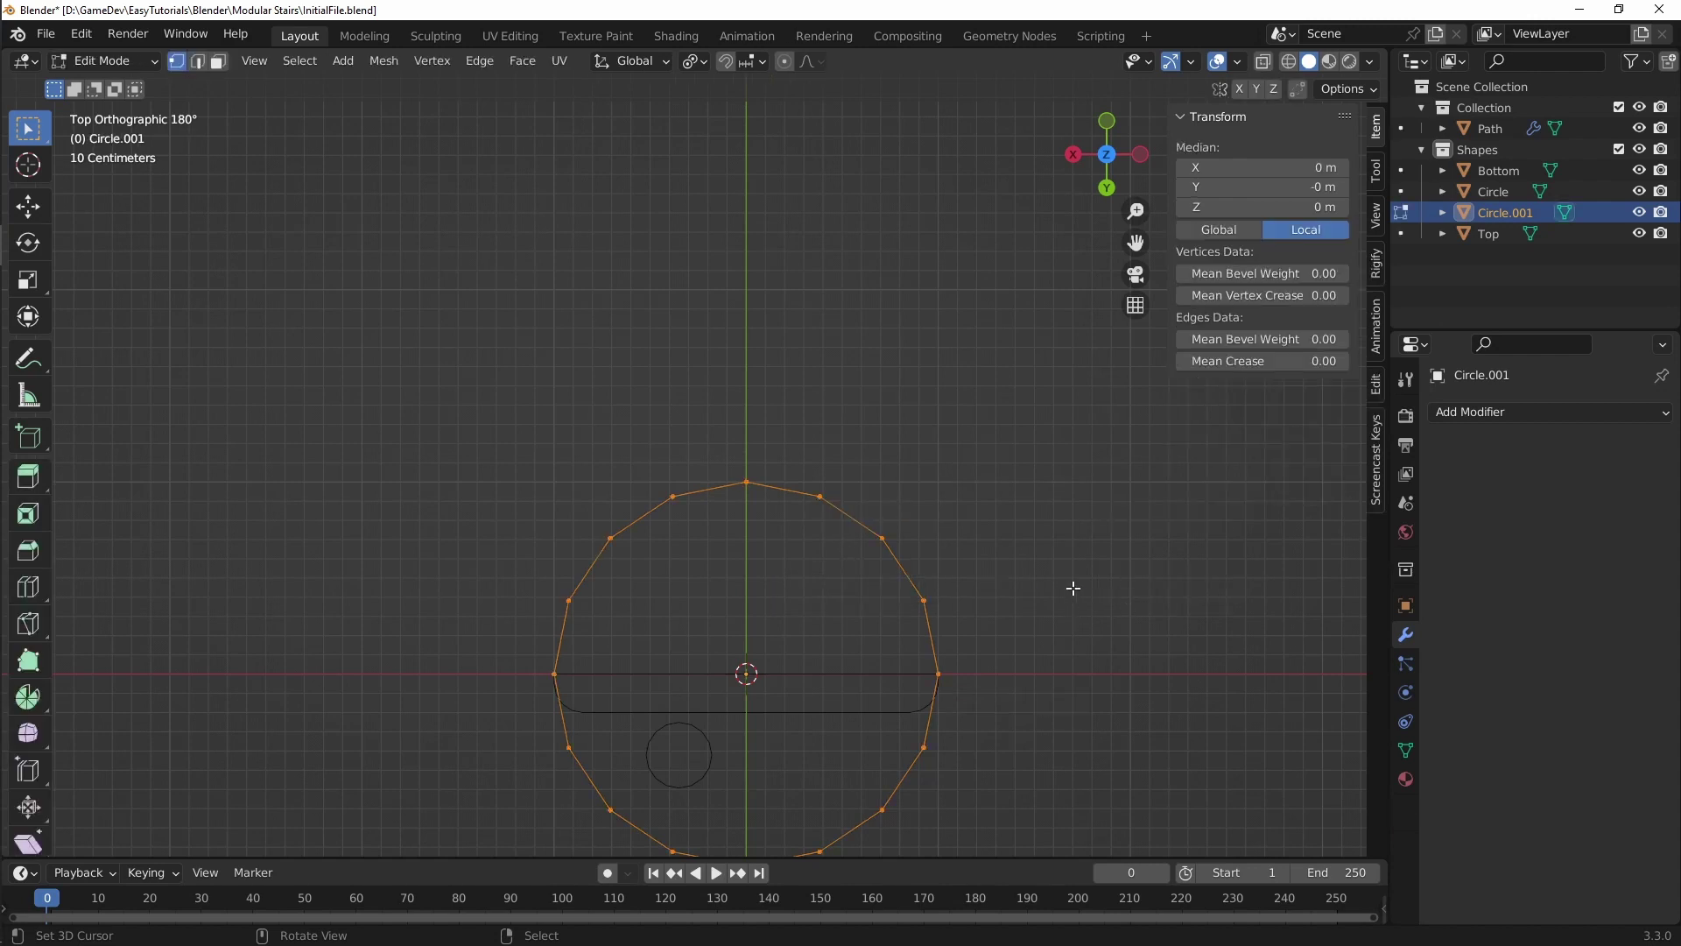
{"action": "key", "text": "s"}
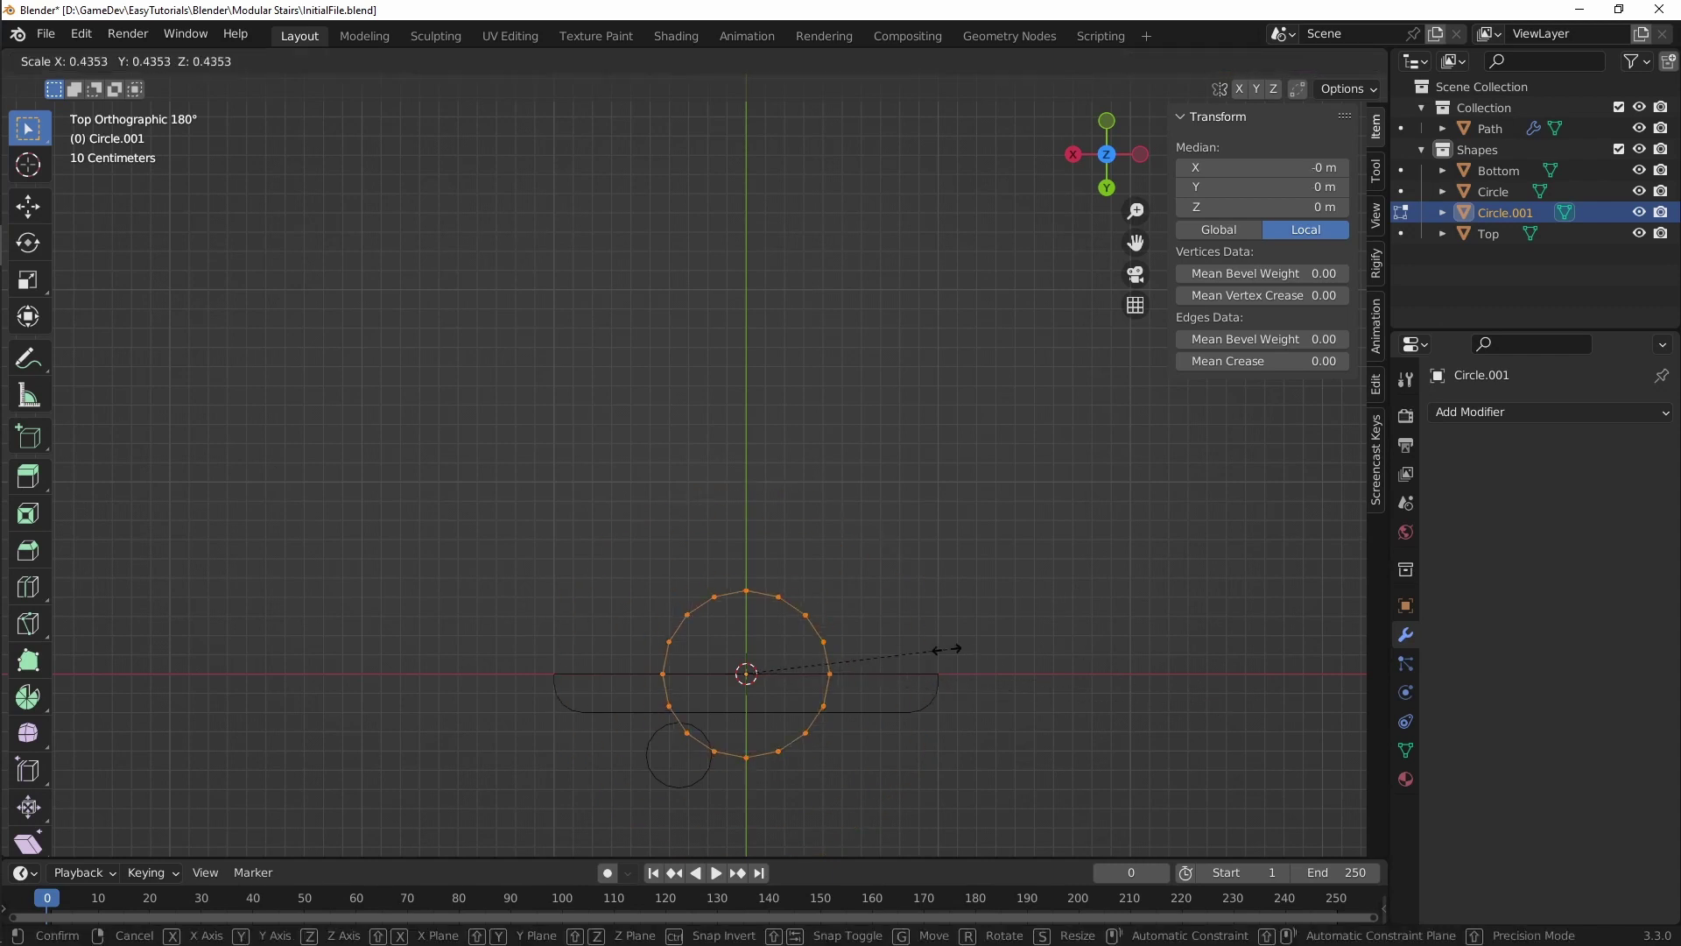
{"action": "left_click", "coordinate": [779, 650]}
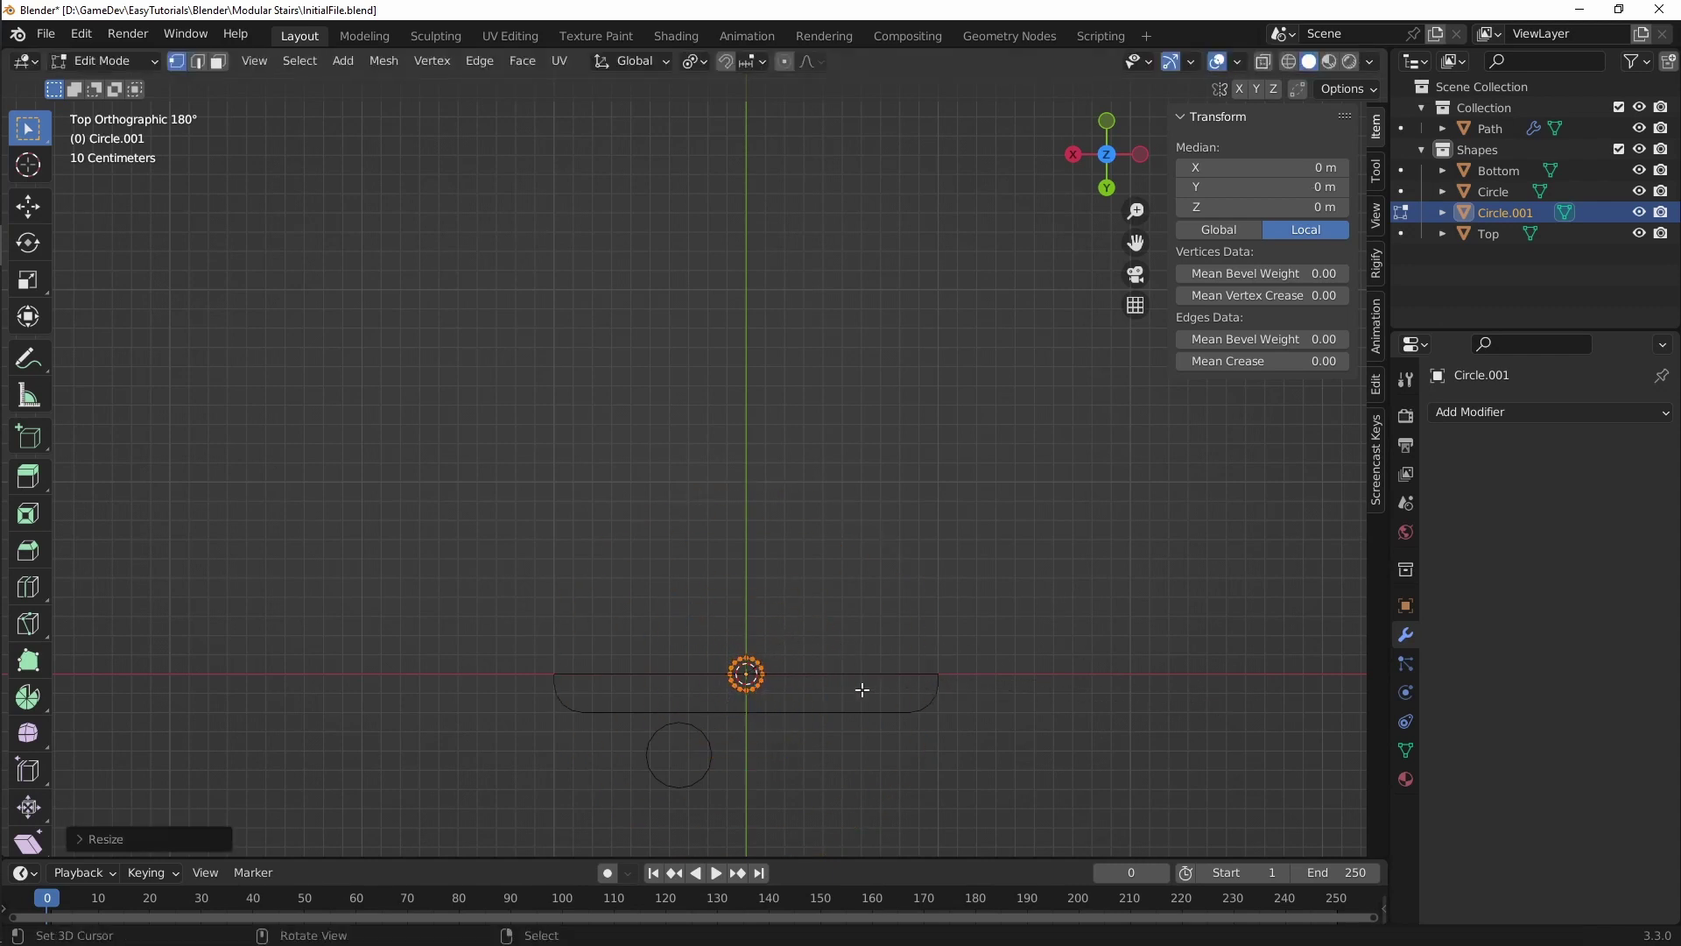
{"action": "key", "text": "g"}
{"action": "left_click", "coordinate": [1043, 481]}
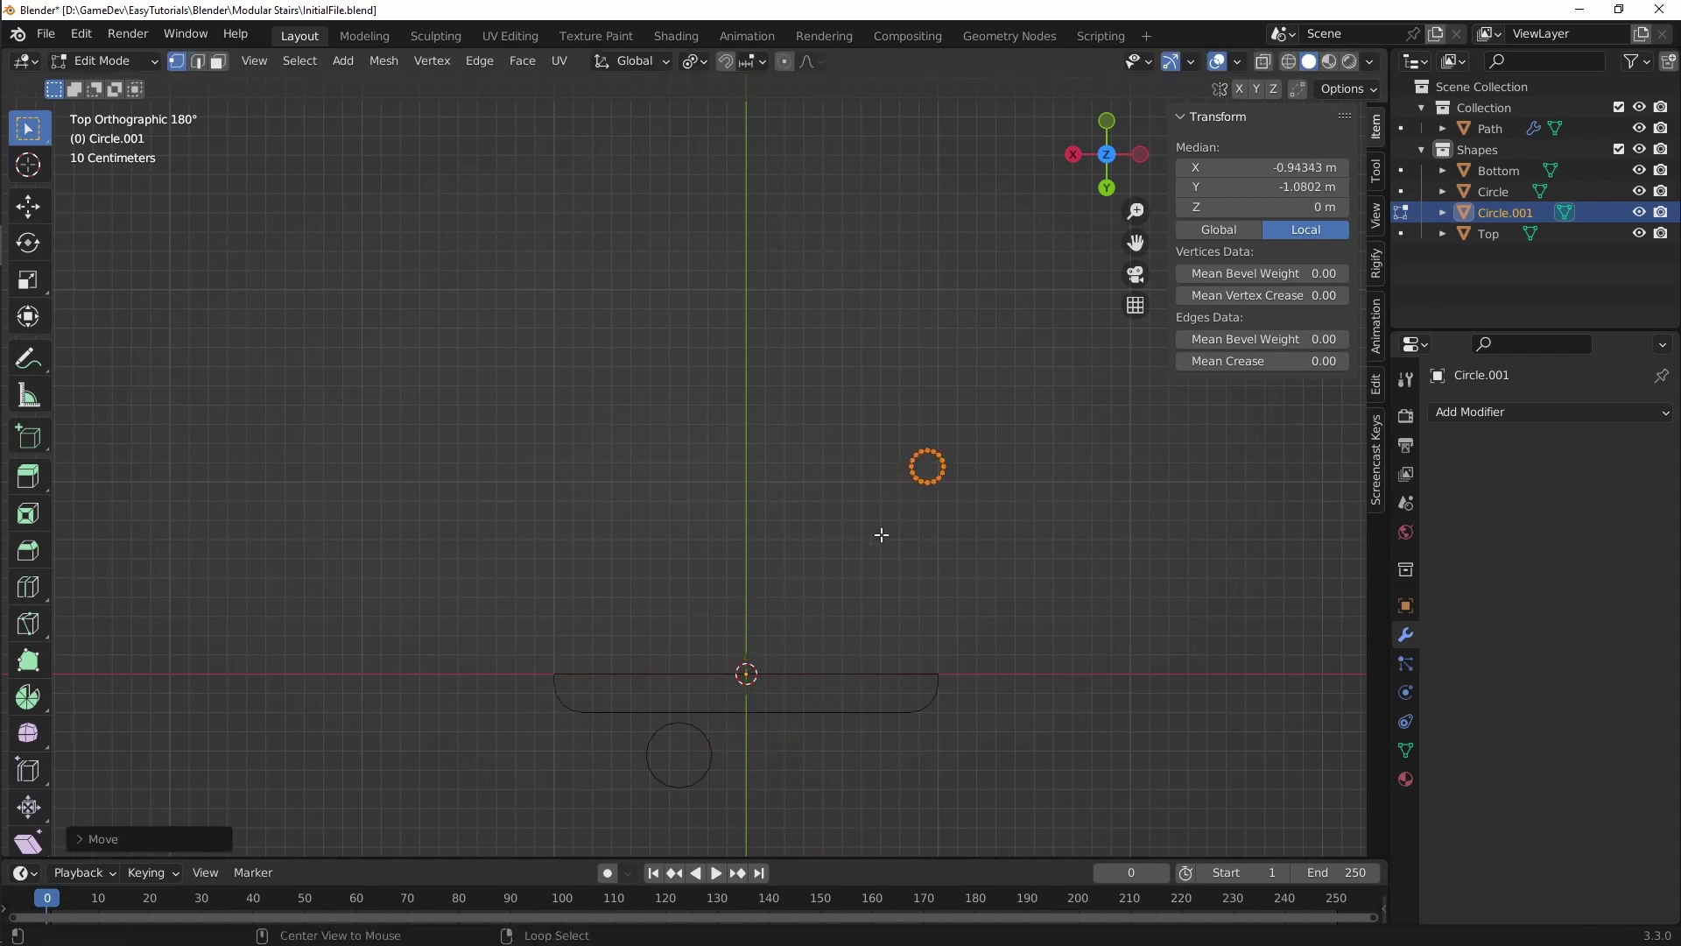
Step: Scale the second circle's vertices down further to a diameter of about 0.1 m
{"action": "scroll", "coordinate": [920, 536], "scroll_direction": "up", "scroll_amount": 4}
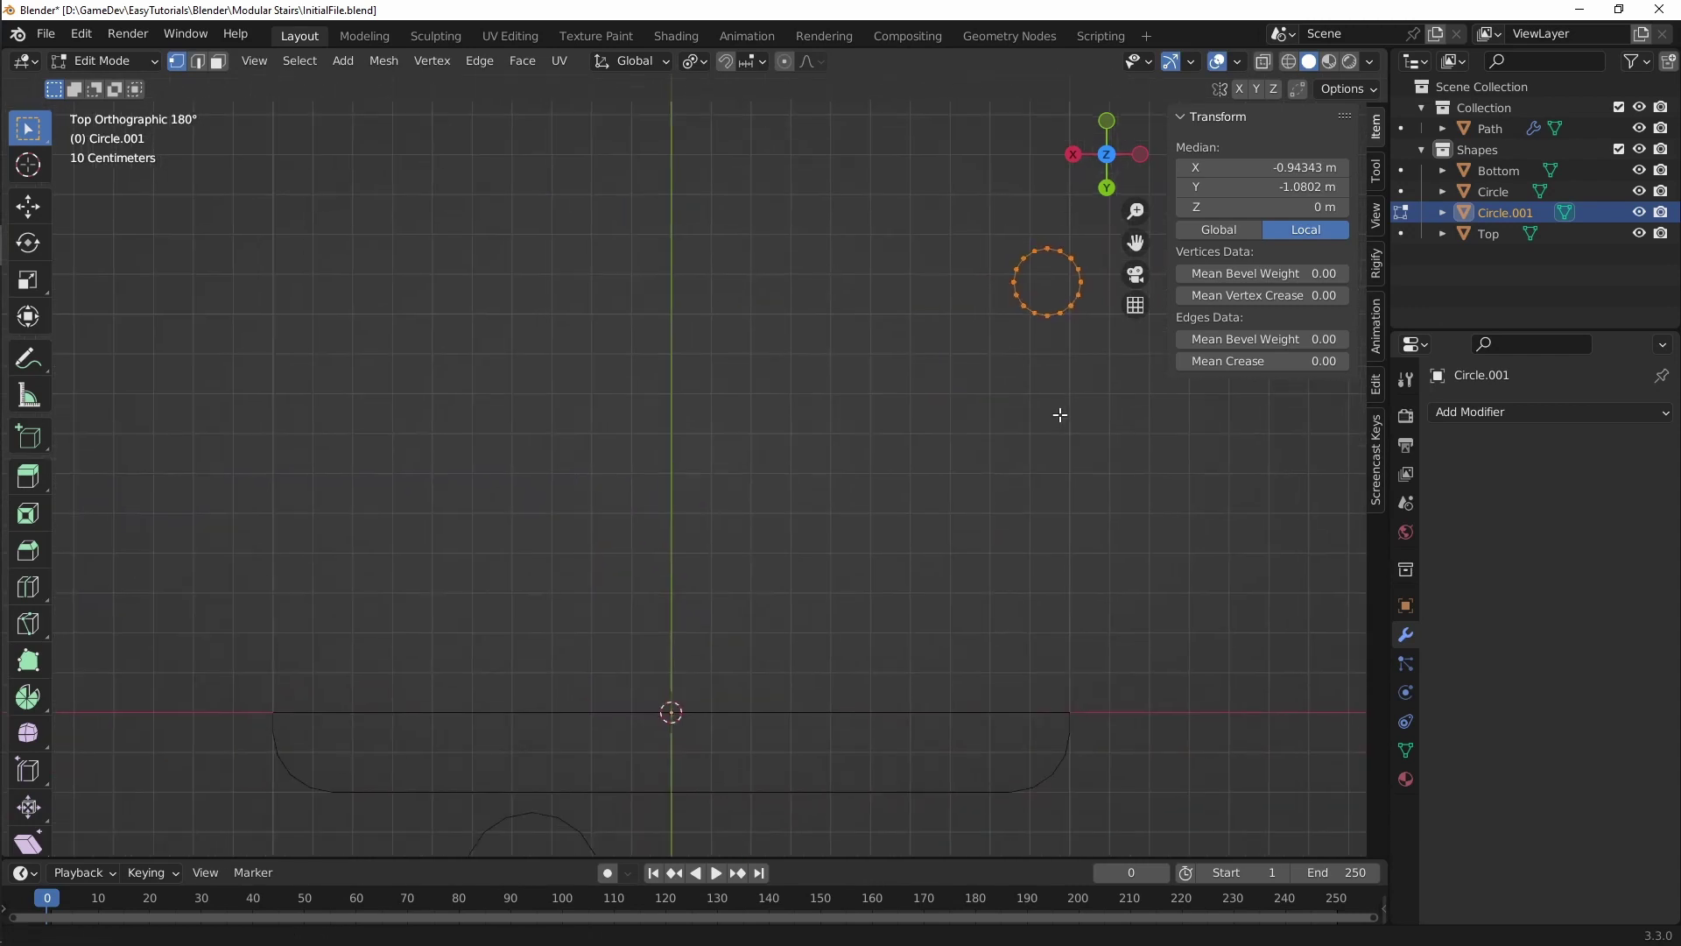
{"action": "scroll", "coordinate": [1059, 420], "scroll_direction": "down", "scroll_amount": 2}
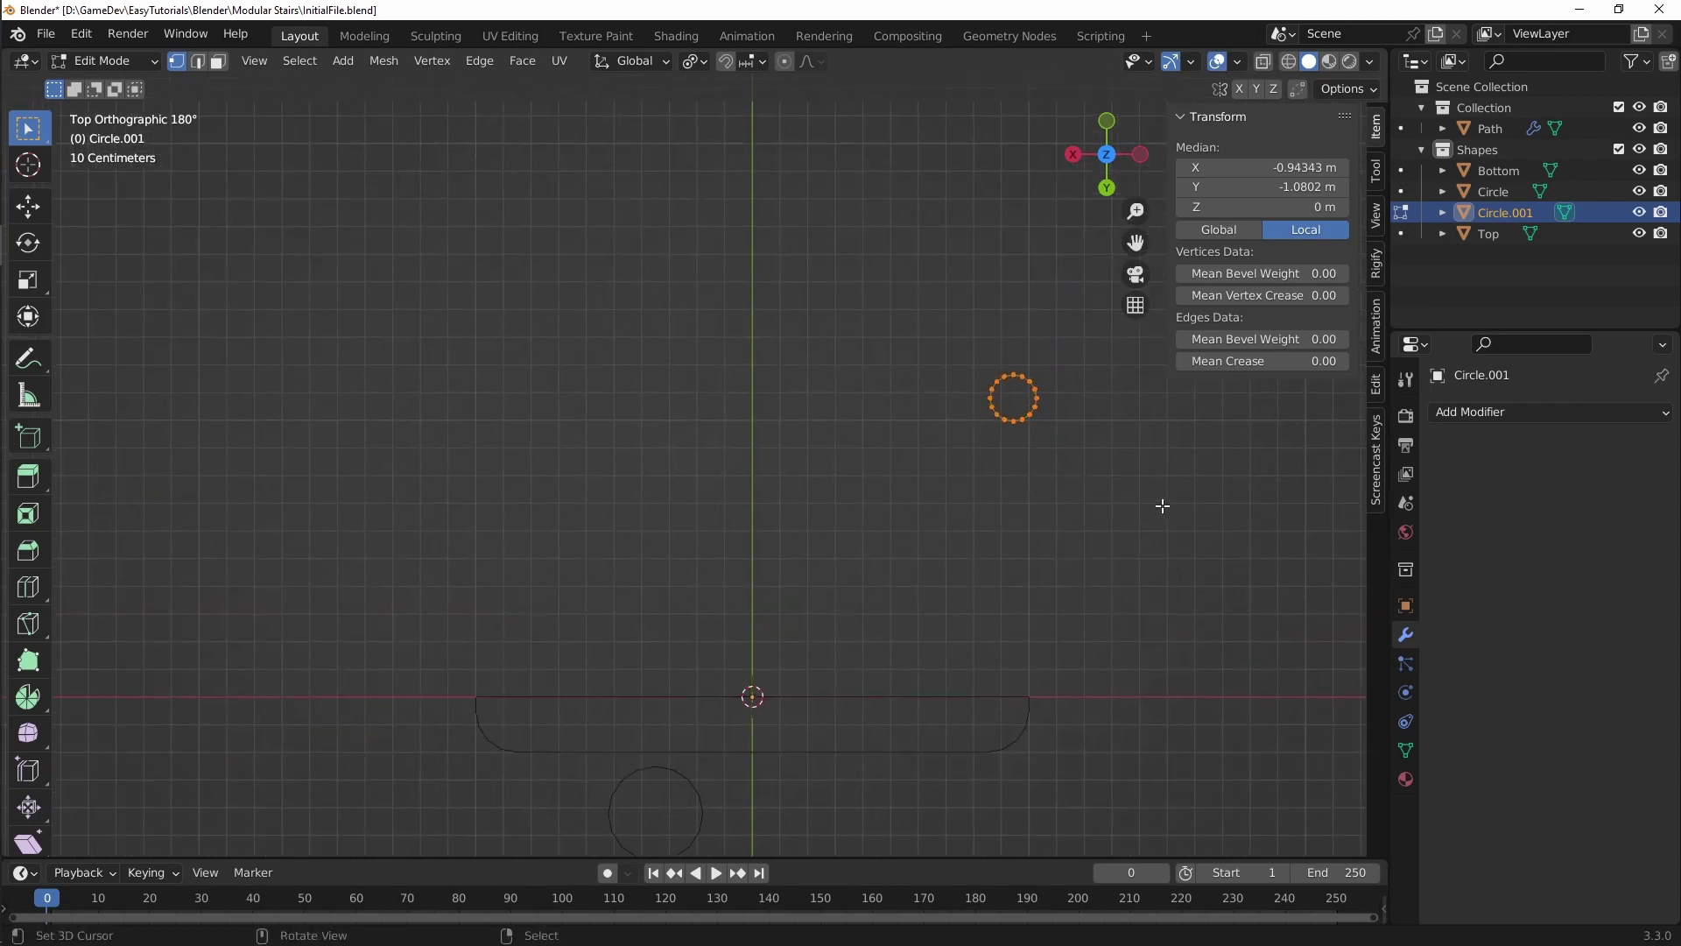
{"action": "key", "text": "s"}
{"action": "left_click", "coordinate": [1112, 473]}
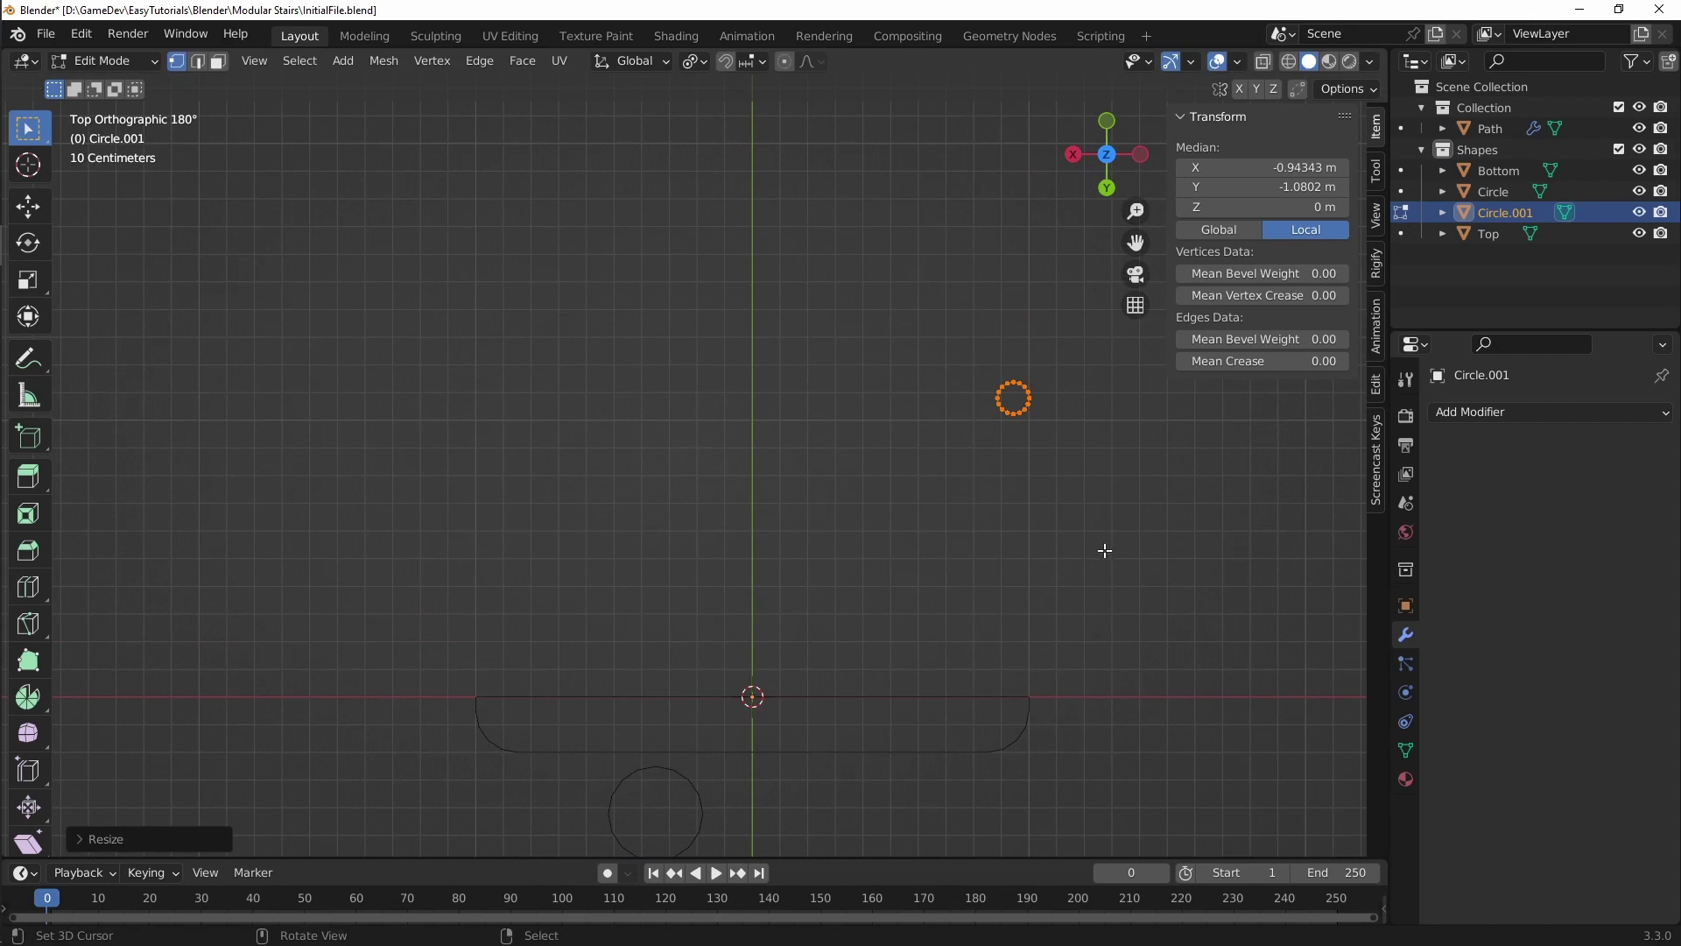
{"action": "scroll", "coordinate": [1095, 543], "scroll_direction": "up", "scroll_amount": 1, "text": "shift"}
{"action": "middle_click_drag", "start_coordinate": [1089, 646], "coordinate": [1077, 627], "text": "shift"}
{"action": "key", "text": "s"}
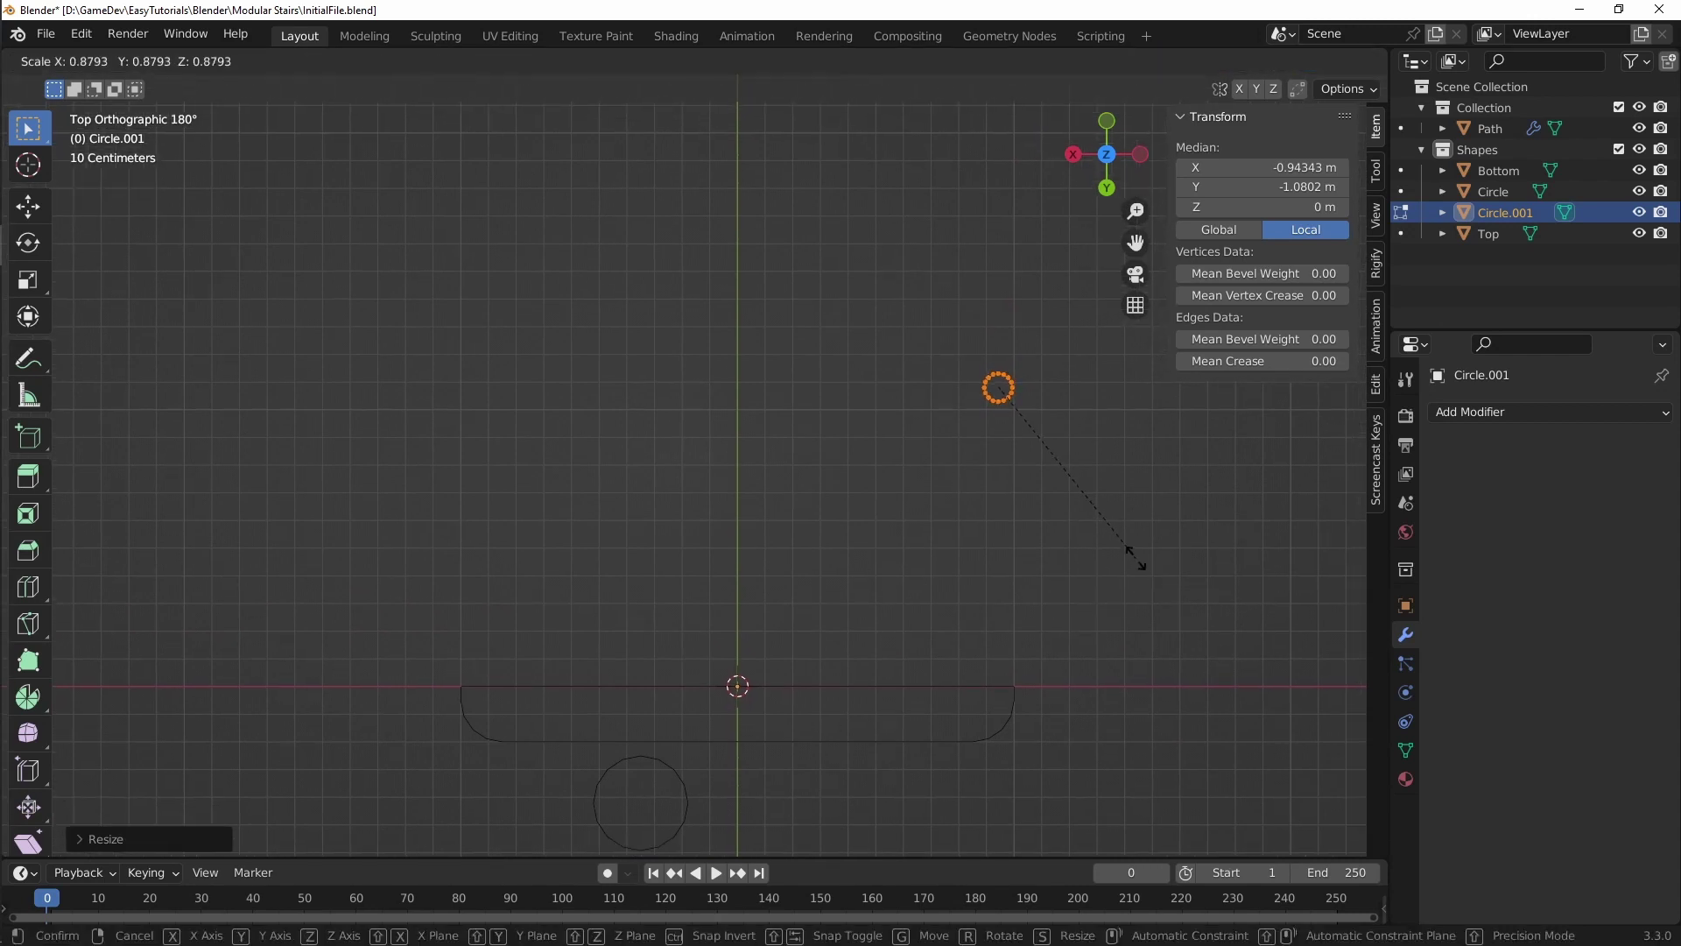
{"action": "left_click", "coordinate": [1134, 558]}
Step: Move the second circle slightly farther from the Bottom profile along Y and return to Object Mode
{"action": "middle_click_drag", "start_coordinate": [1109, 493], "coordinate": [1110, 564], "text": "shift"}
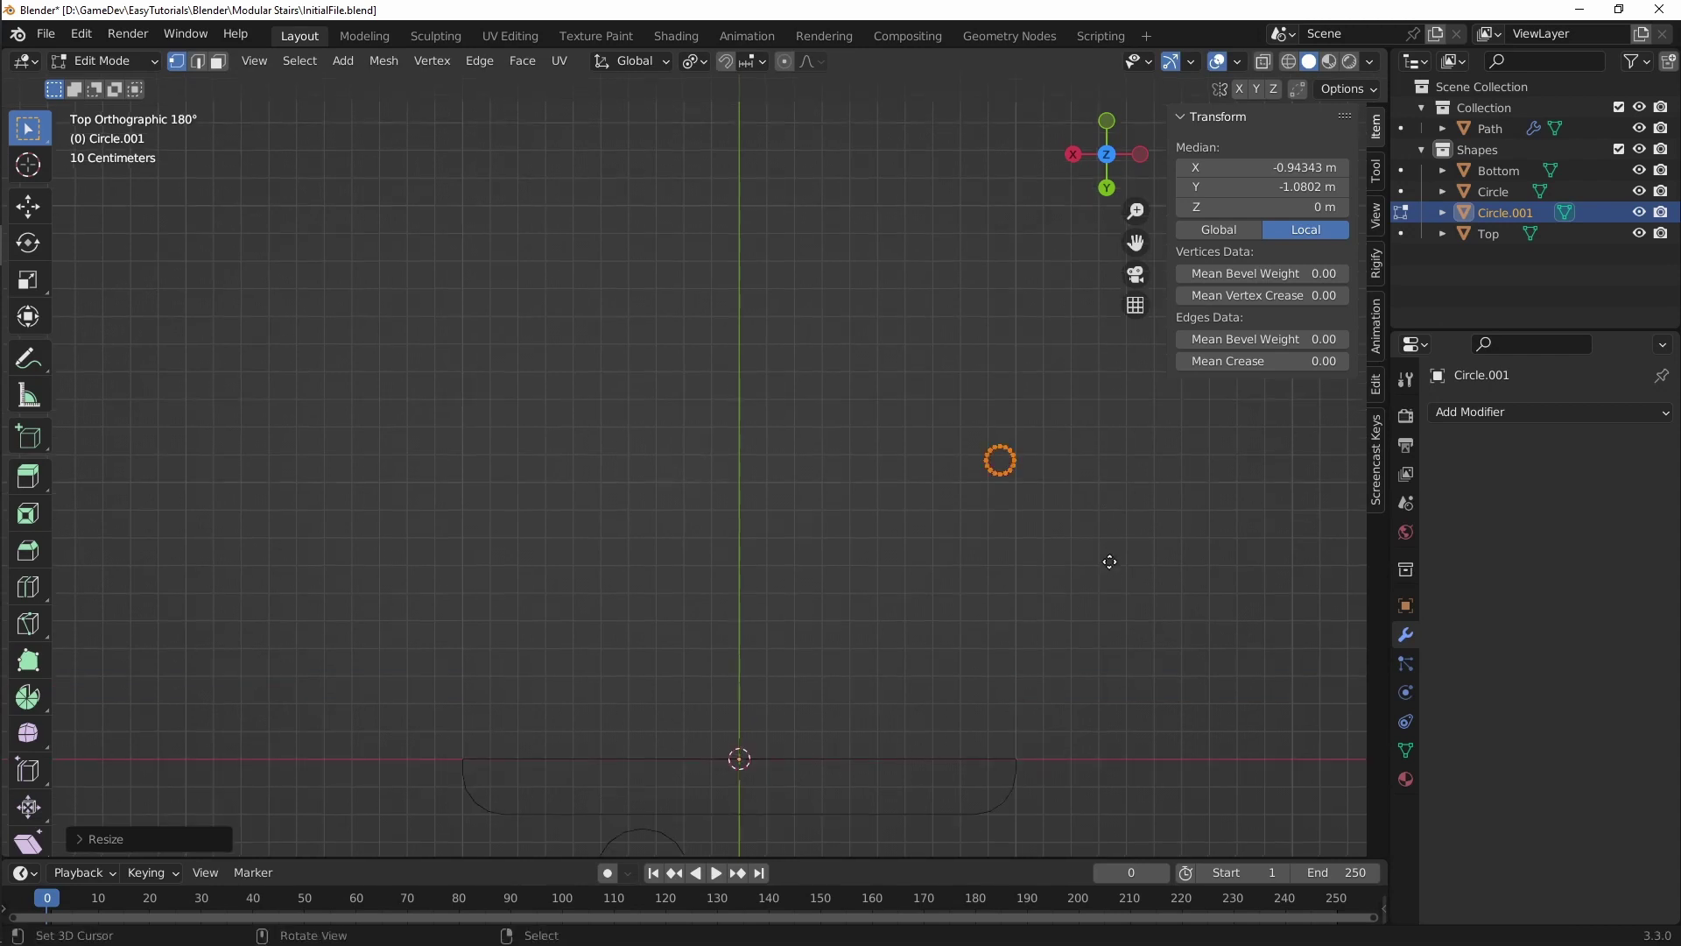
{"action": "key", "text": "g"}
{"action": "left_click", "coordinate": [1110, 545]}
{"action": "middle_click_drag", "start_coordinate": [1077, 578], "coordinate": [1083, 560], "text": "shift"}
{"action": "key", "text": "Tab"}
{"action": "middle_click_drag", "start_coordinate": [988, 581], "coordinate": [1002, 539], "text": "shift"}
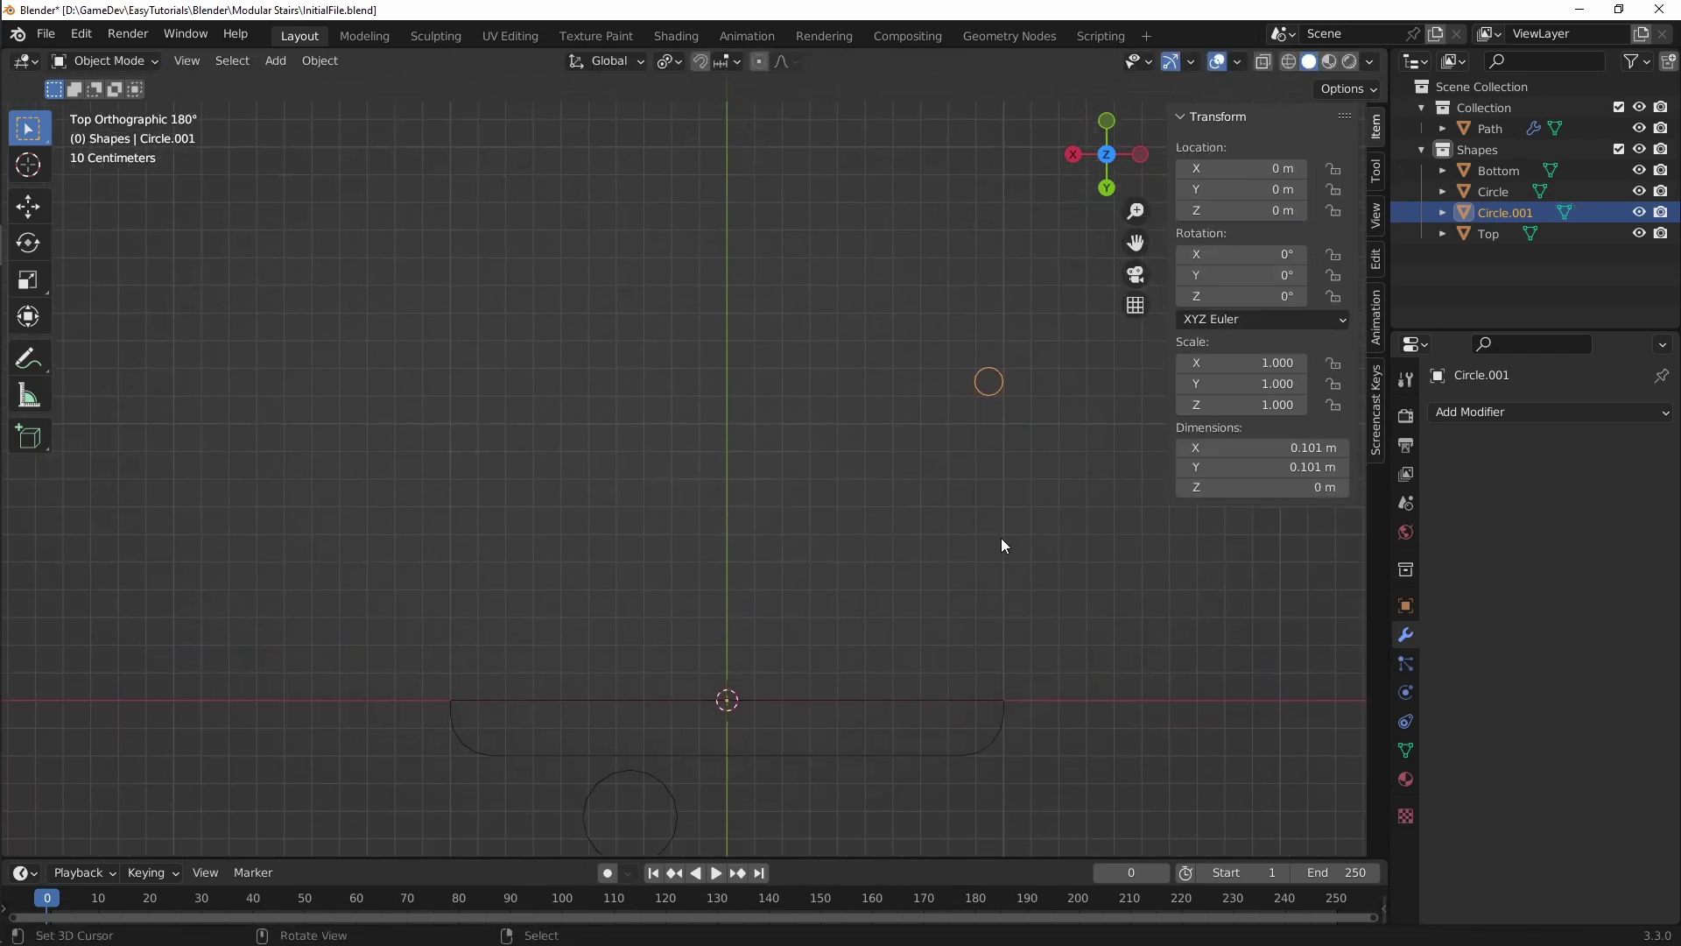
{"action": "scroll", "coordinate": [1000, 459], "scroll_direction": "up", "scroll_amount": 1}
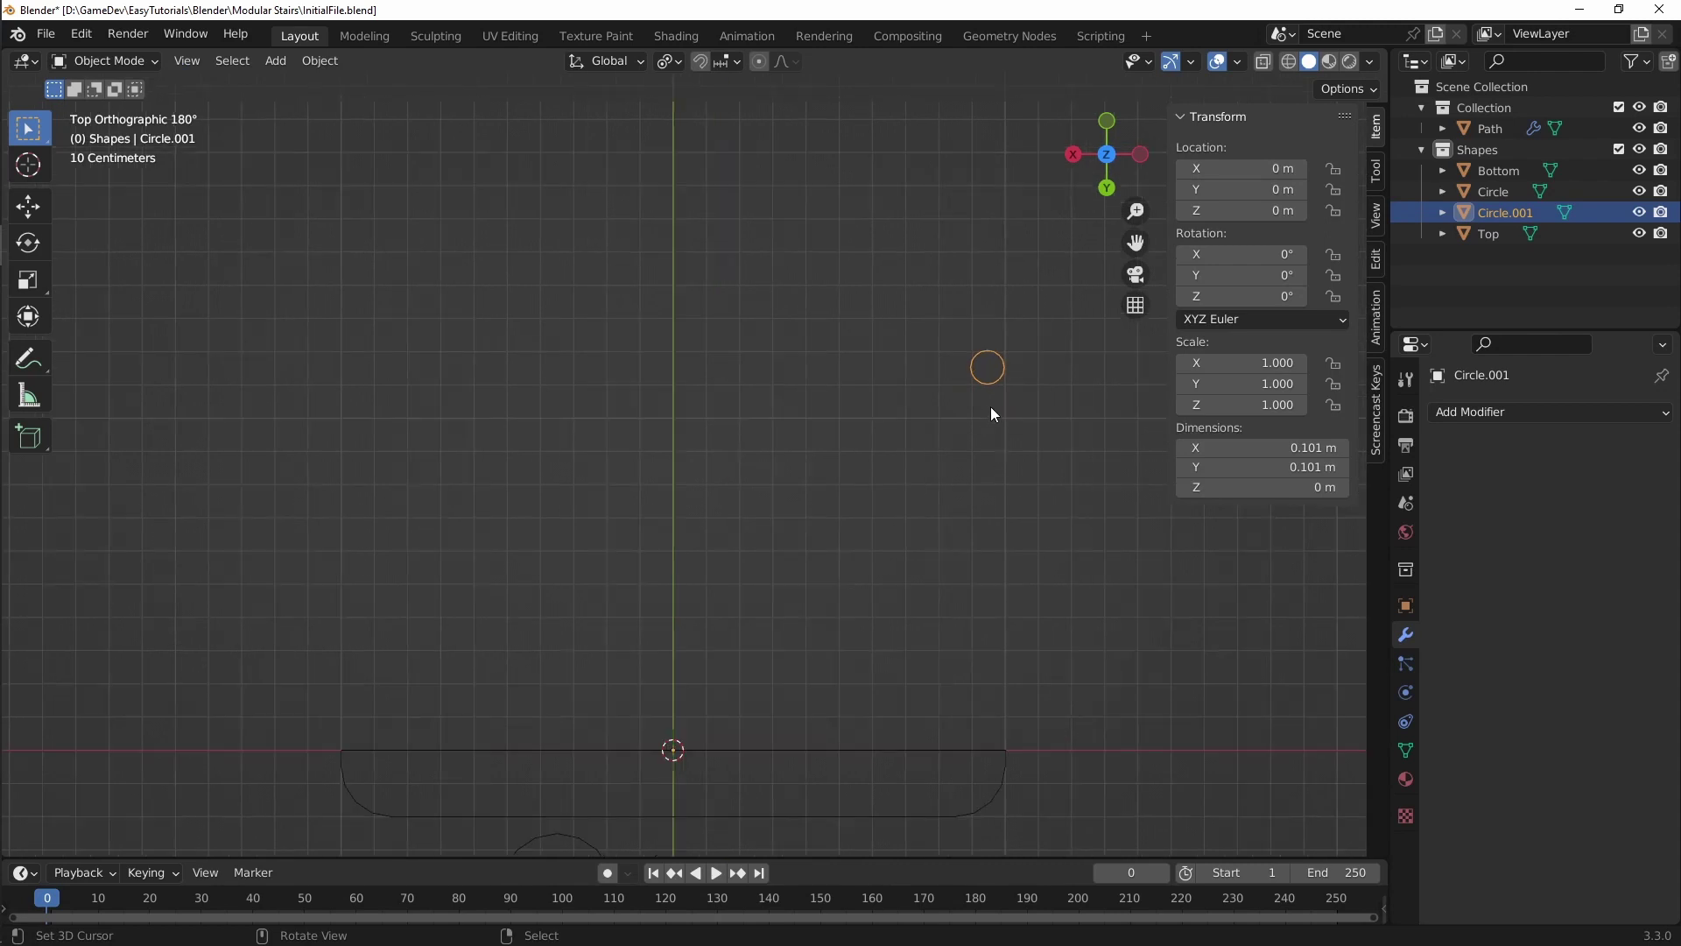
{"action": "middle_click_drag", "start_coordinate": [966, 418], "coordinate": [935, 414], "text": "shift"}
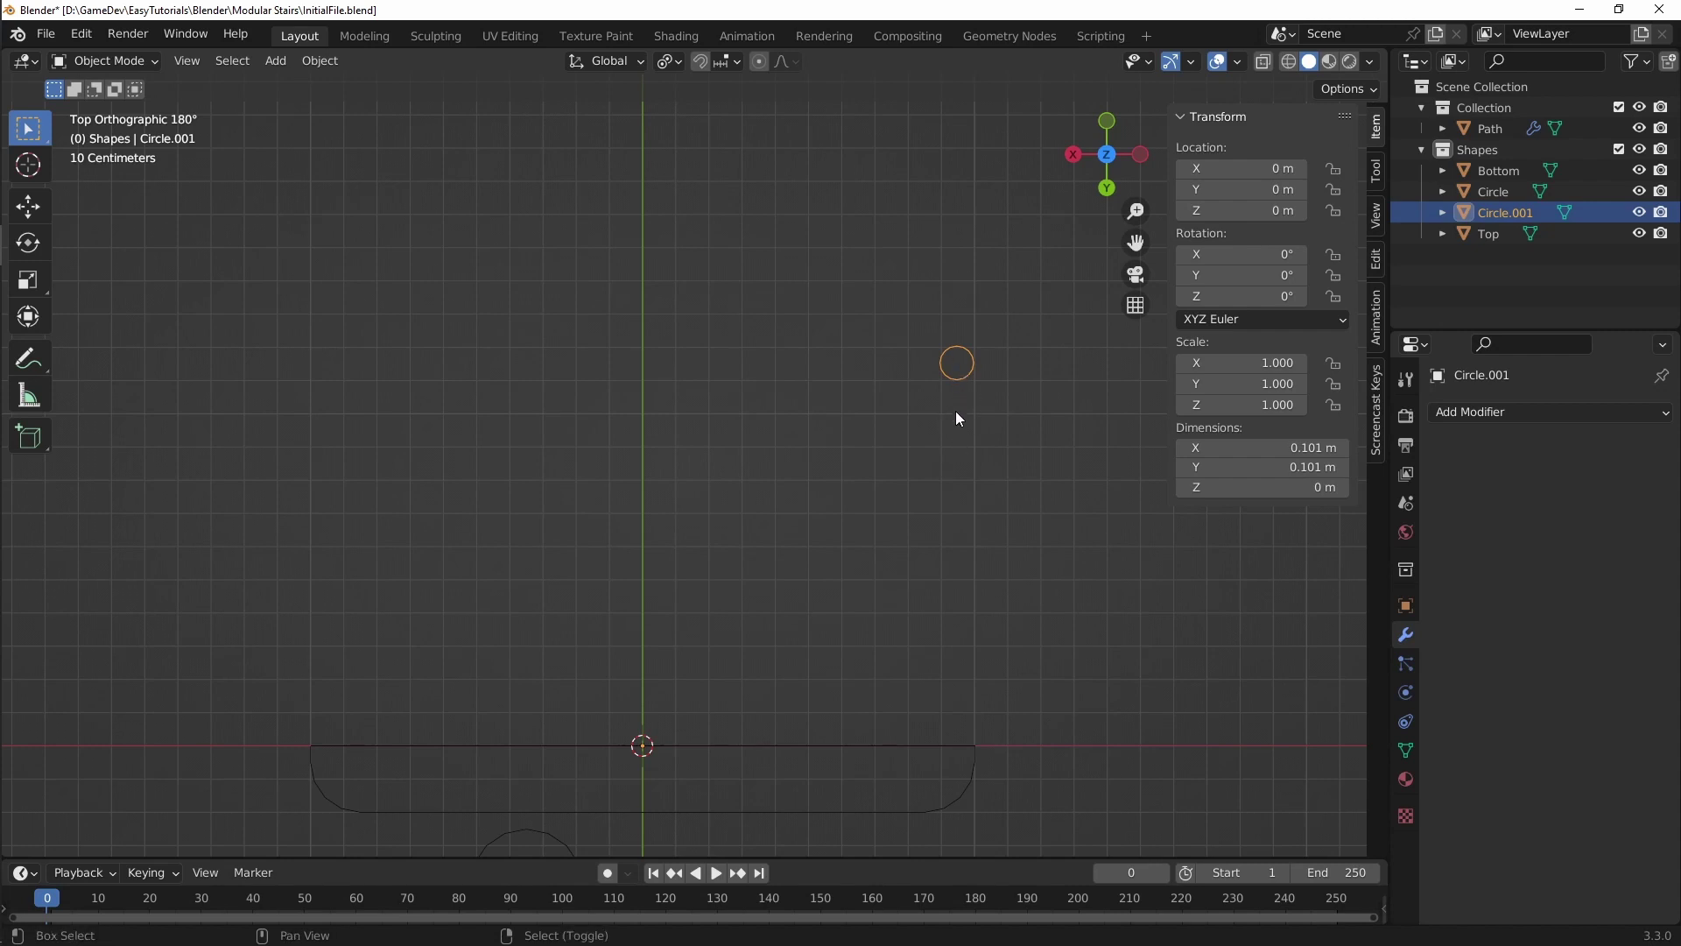
Step: Snap the 3D cursor to the selected second circle and reopen the snapping options
{"action": "key", "text": "shift+s"}
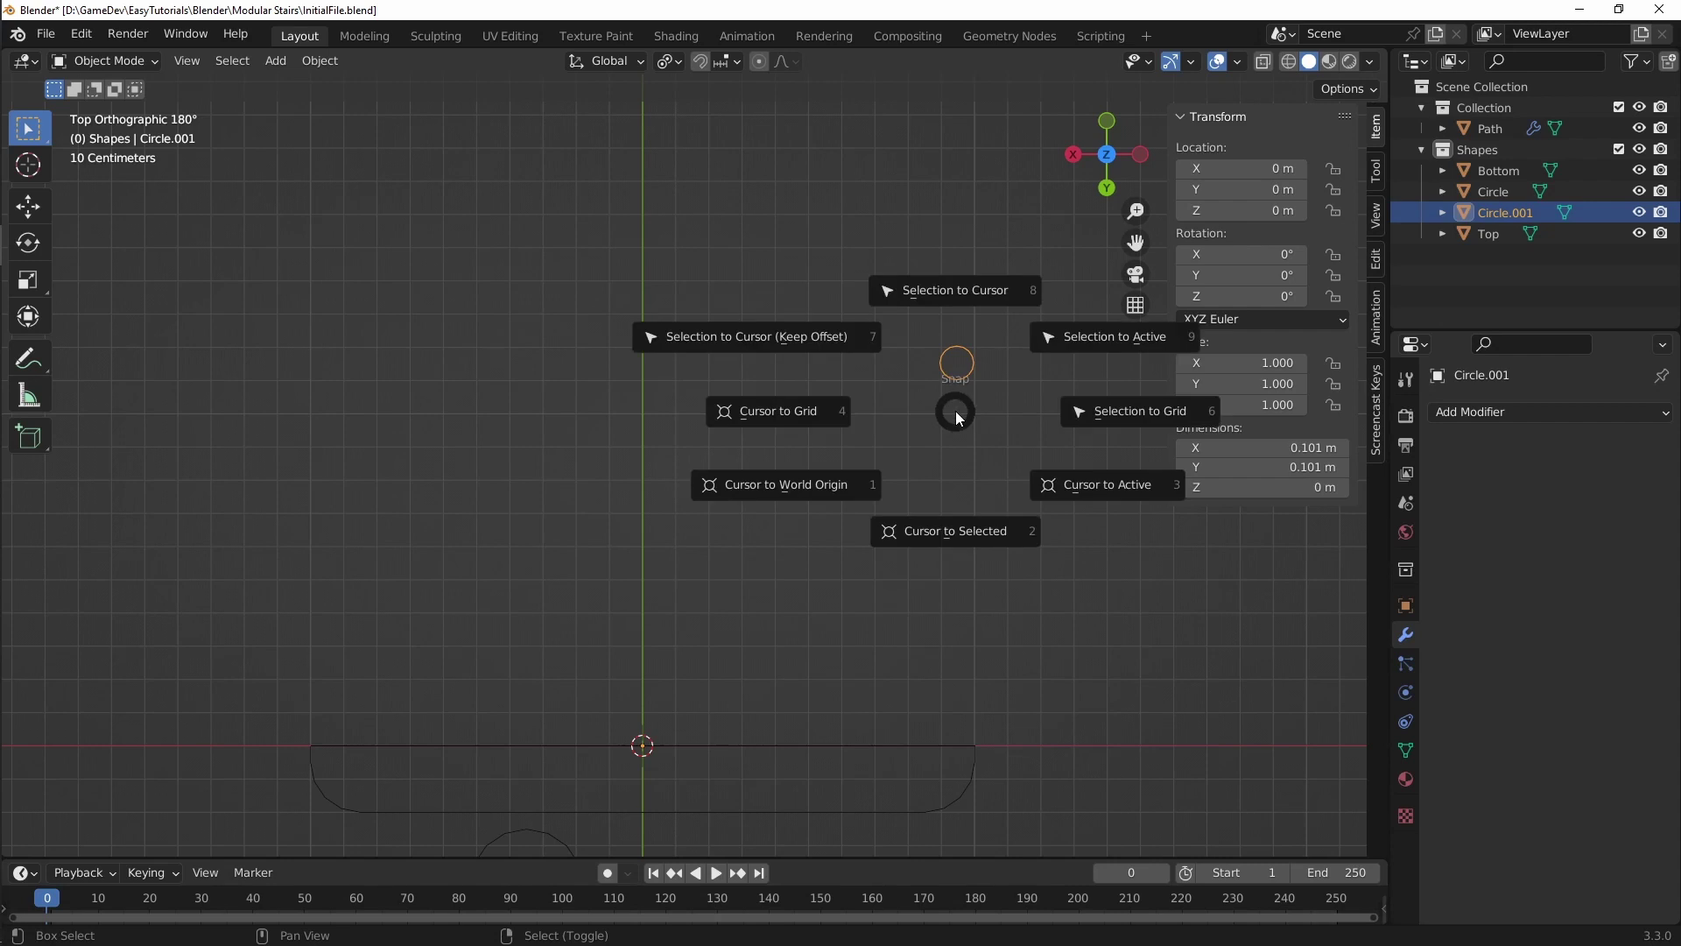
{"action": "left_click", "coordinate": [933, 532]}
{"action": "key", "text": "shift+s"}
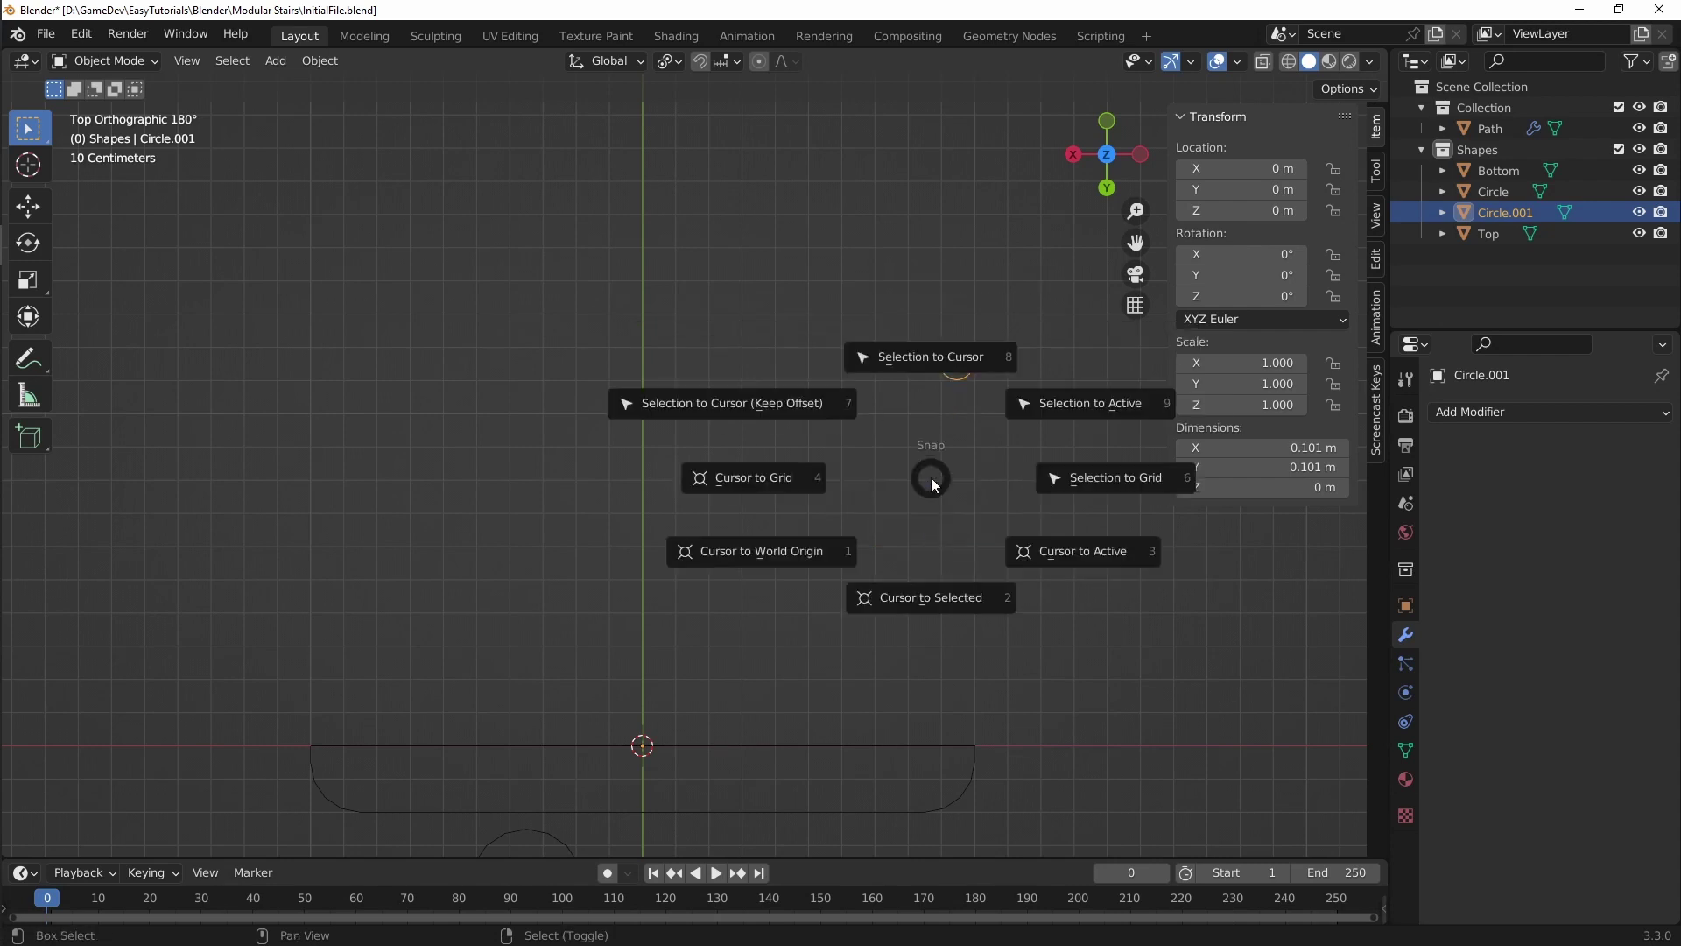
Step: Snap the 3D cursor to the centre of the small circle's mesh in Edit Mode, and deselect everything back in Object Mode
{"action": "left_click", "coordinate": [944, 592]}
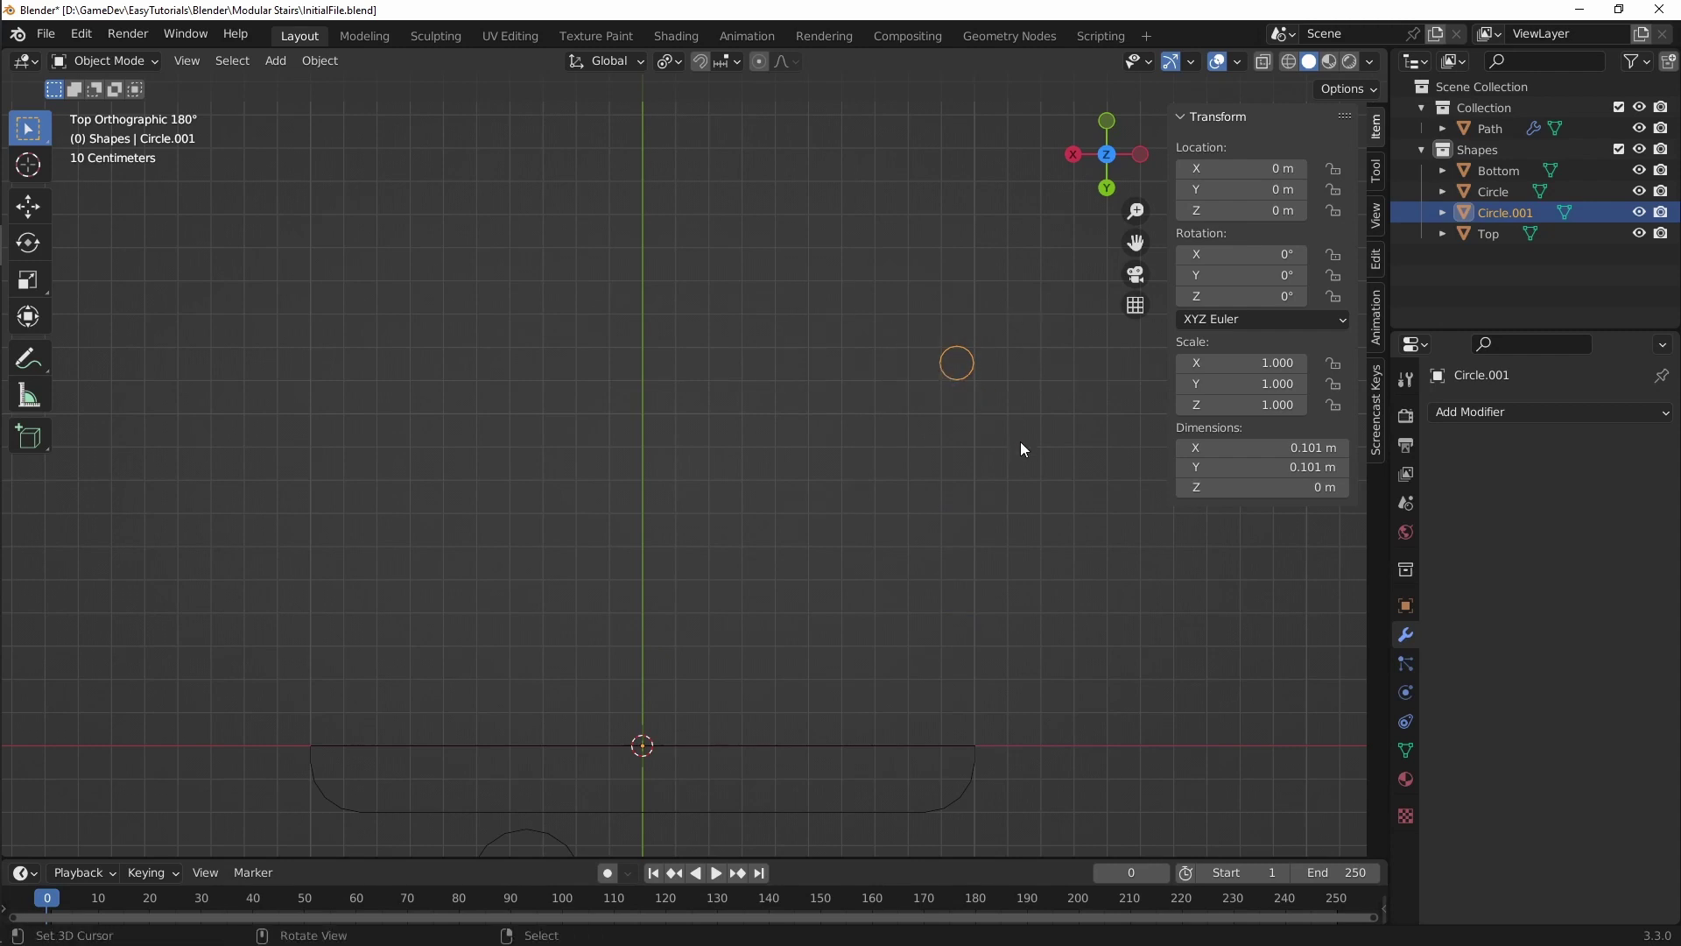
{"action": "key", "text": "ctrl+Tab"}
{"action": "left_click", "coordinate": [1153, 422]}
{"action": "key", "text": "shift+s"}
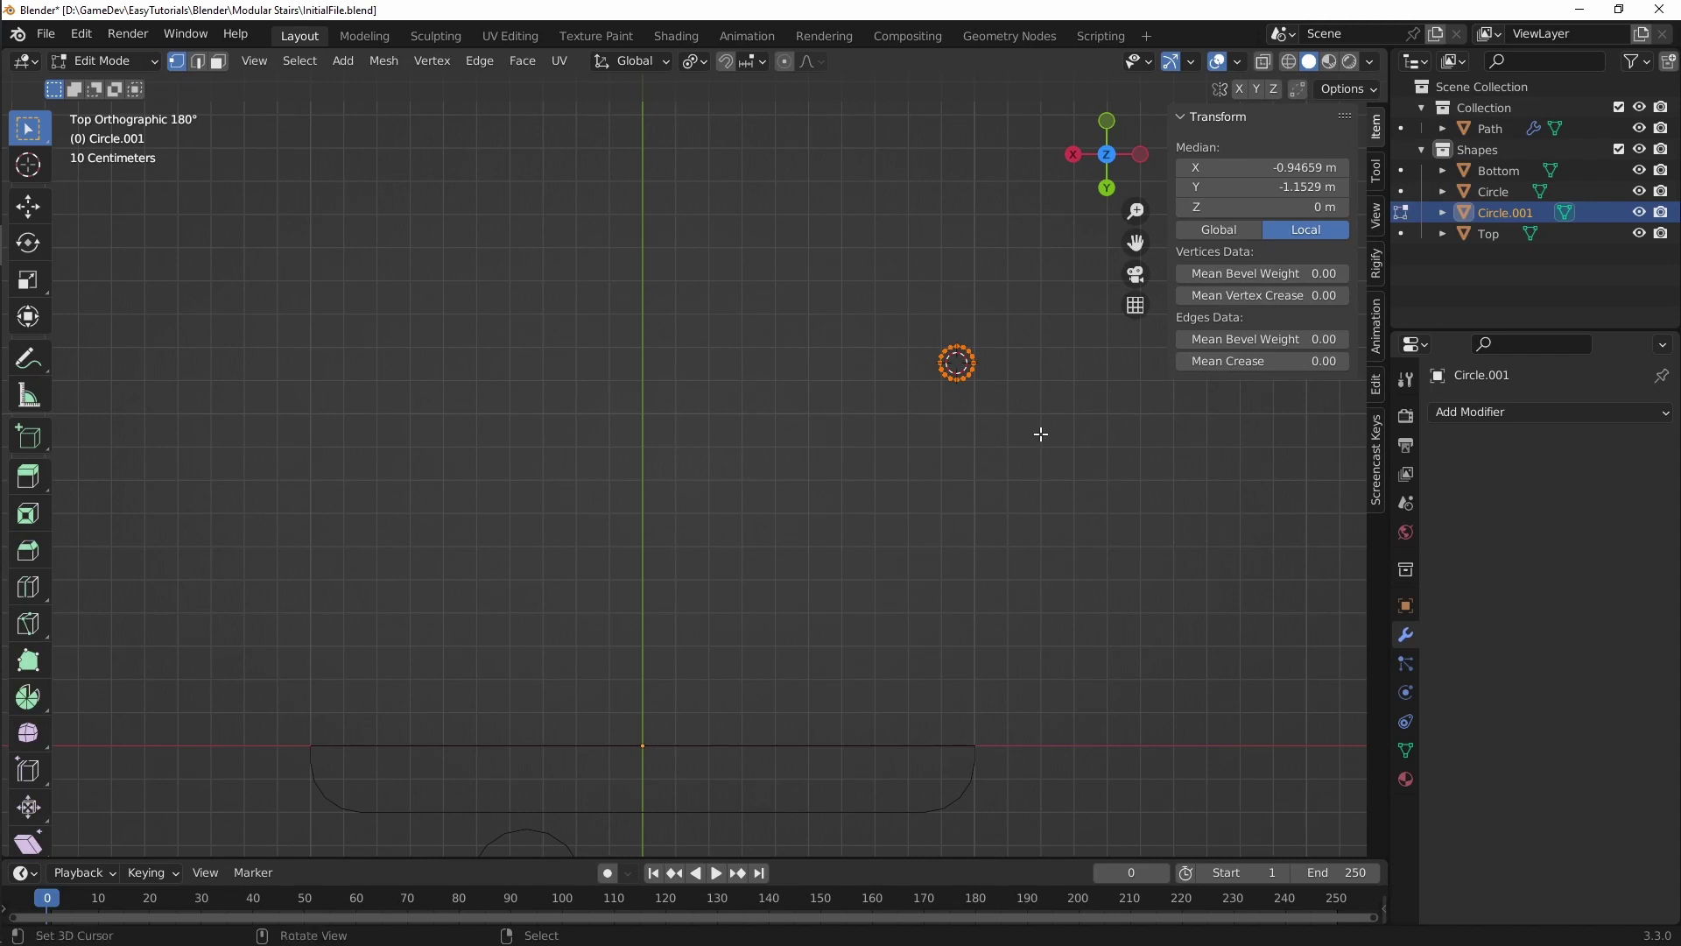
{"action": "key", "text": "Tab"}
{"action": "key", "text": "a"}
{"action": "key", "text": "alt+a"}
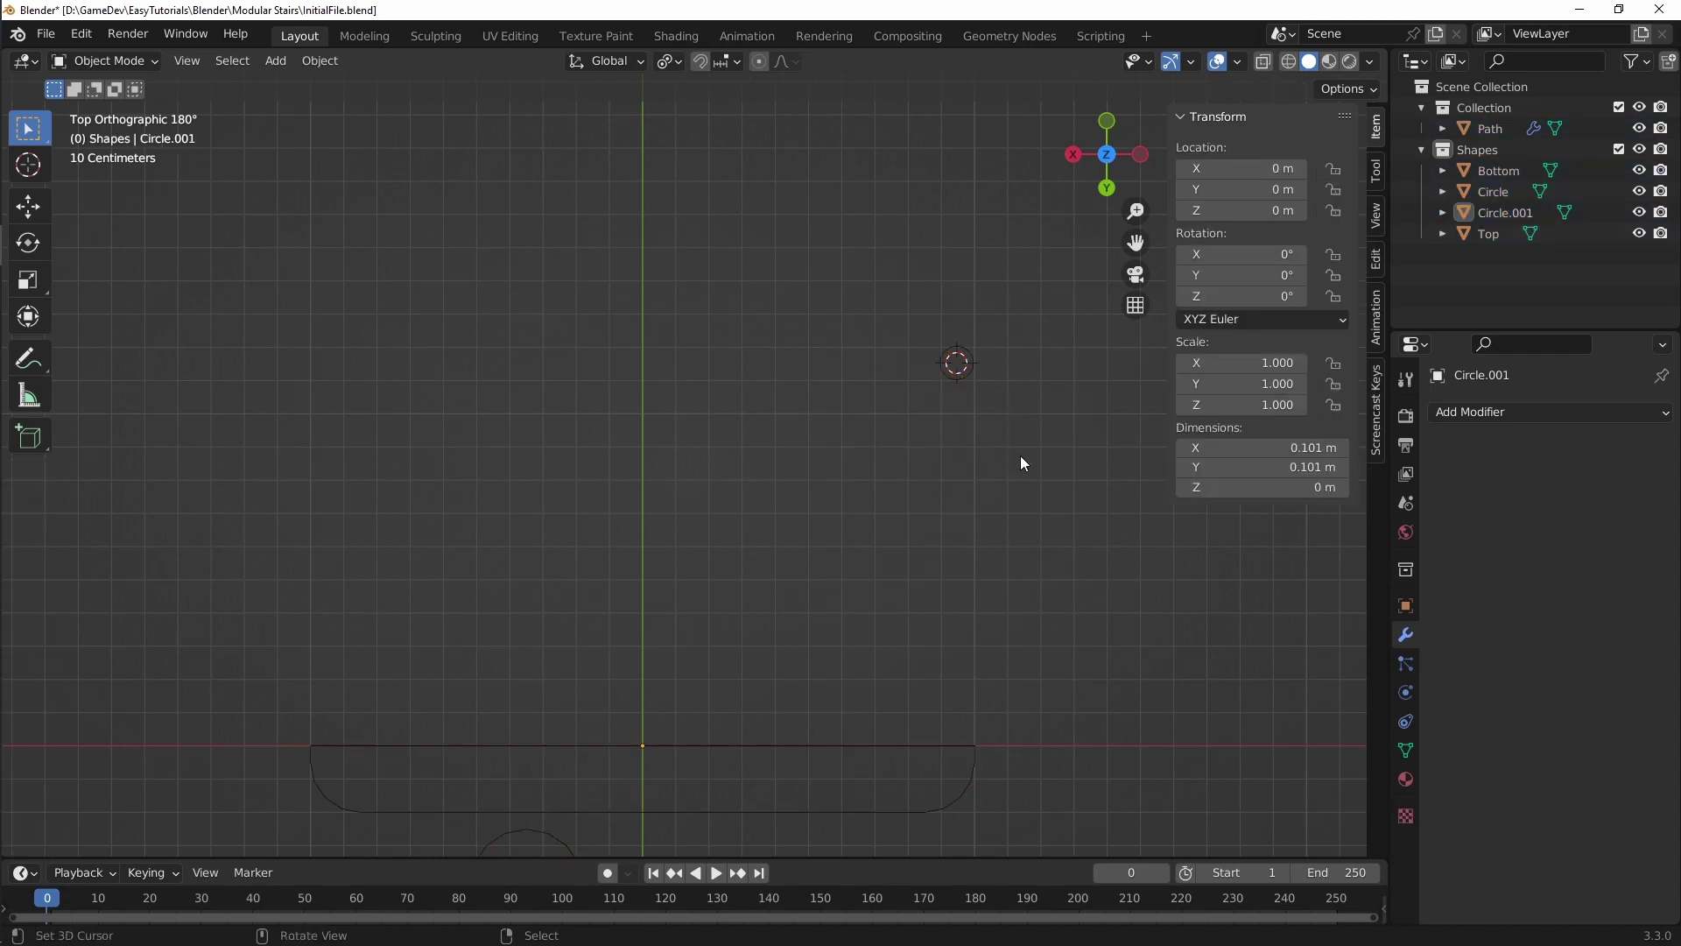
{"action": "key", "text": "shift+s"}
Step: Add a single-vertex mesh at the 3D cursor in the centre of the small circle
{"action": "key", "text": "shift+a"}
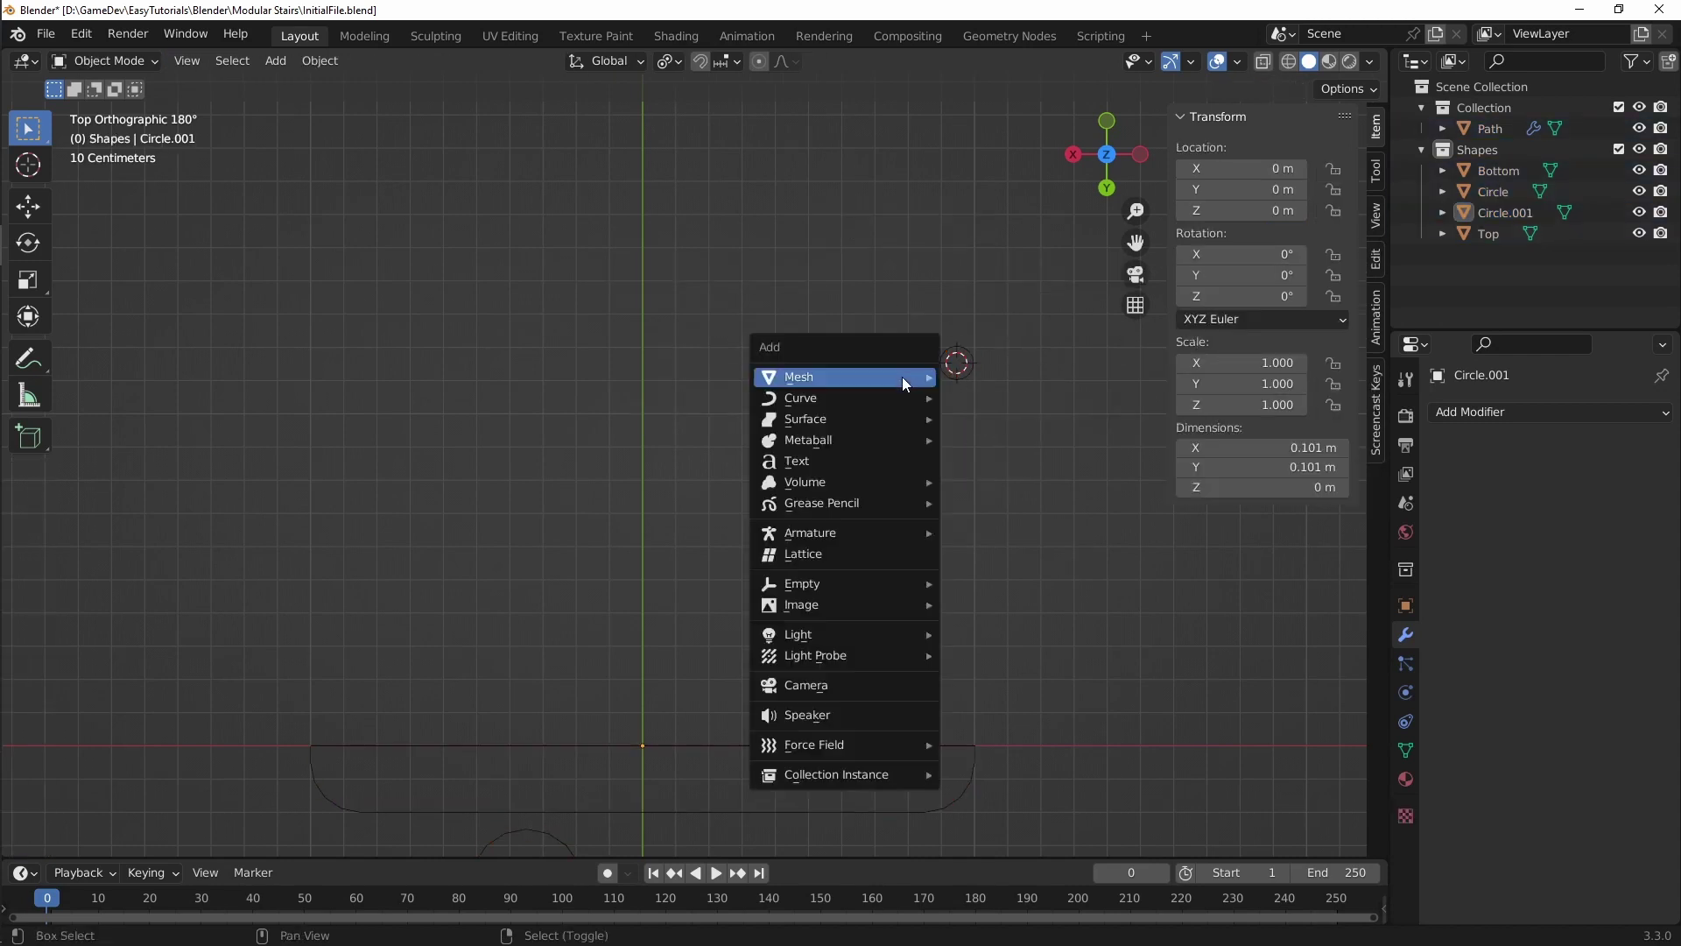
{"action": "mouse_move", "coordinate": [890, 375]}
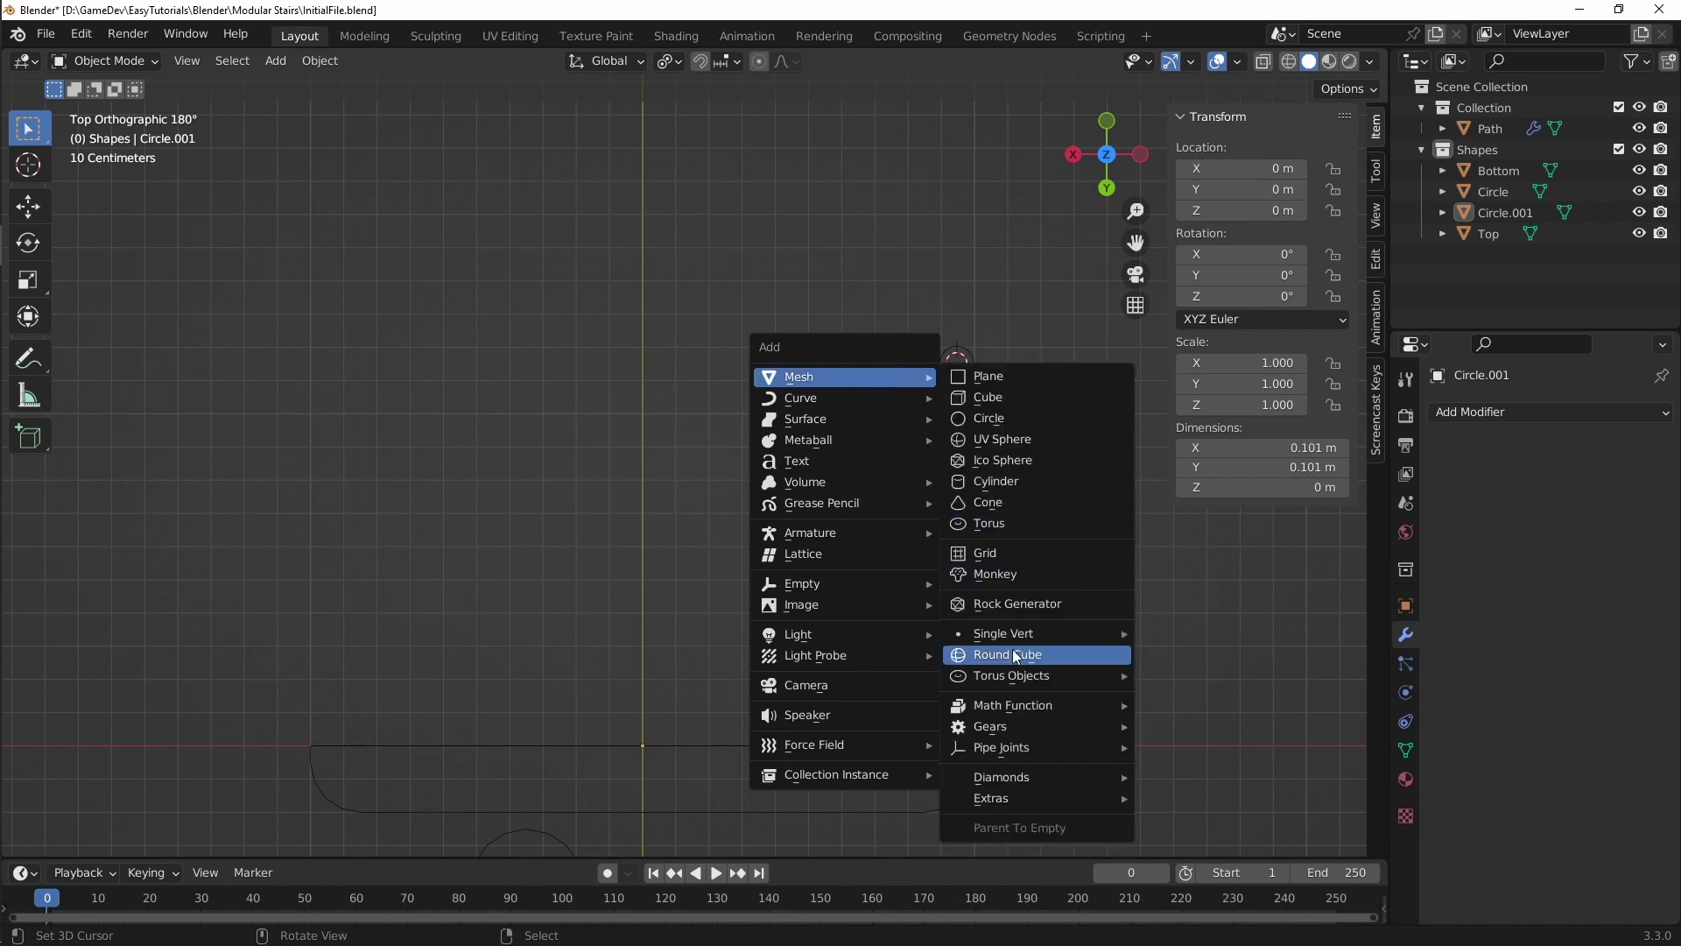
{"action": "mouse_move", "coordinate": [1014, 648]}
{"action": "left_click", "coordinate": [1175, 637]}
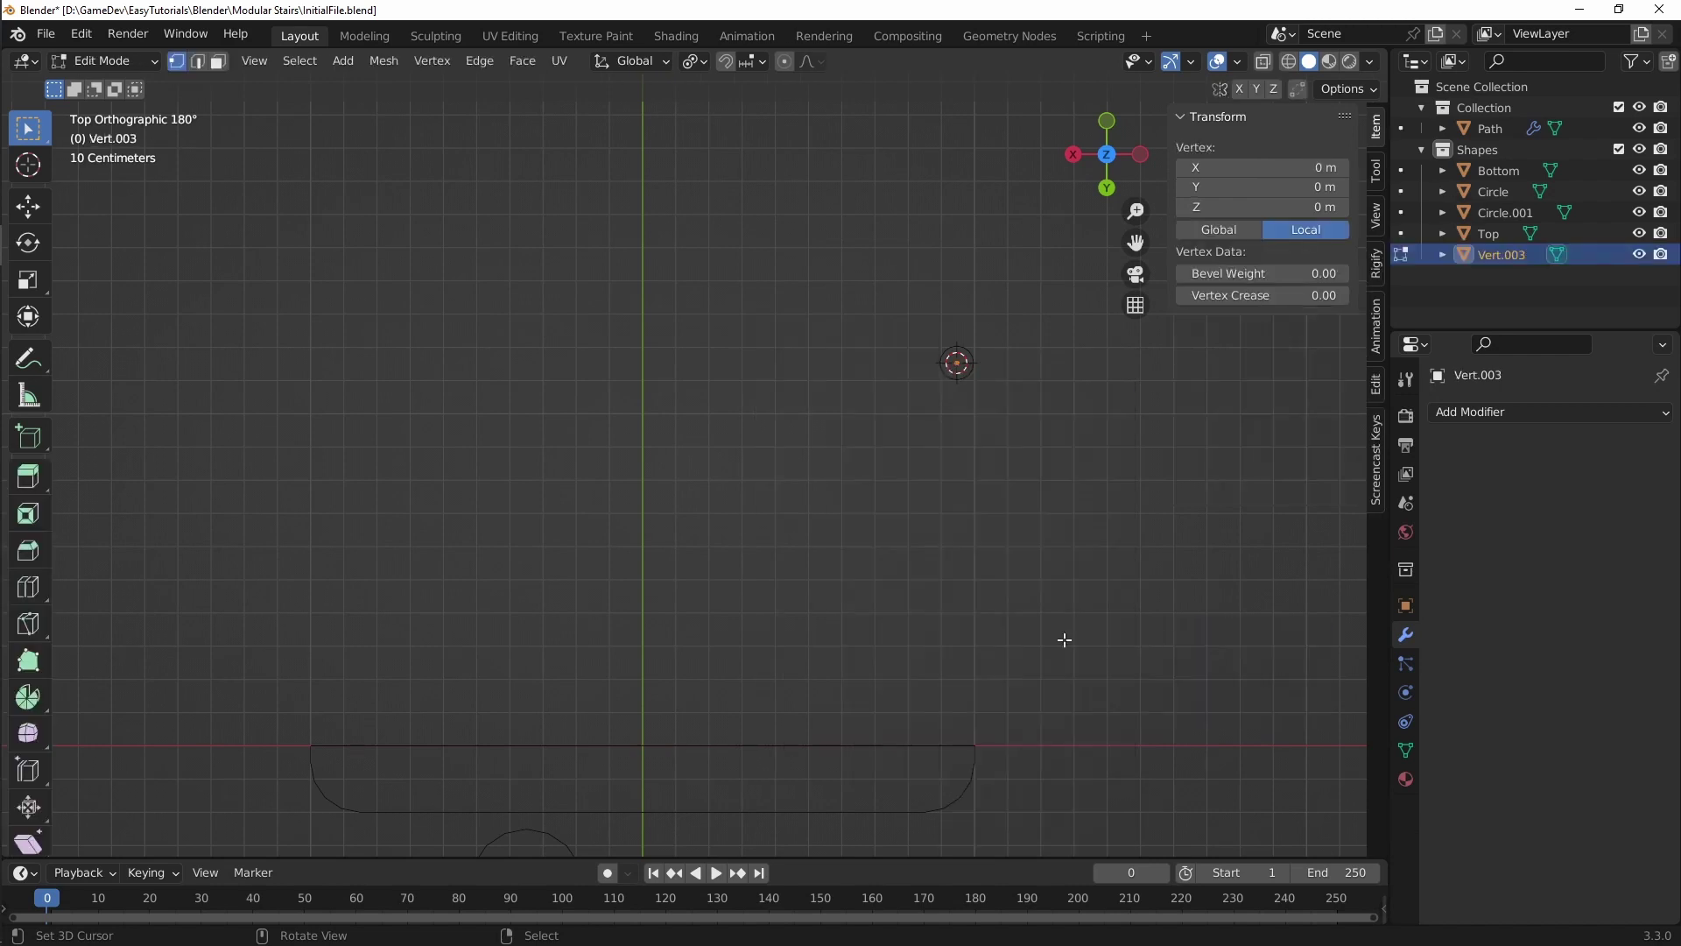
Step: Extrude the vertex about 0.45 m along Y, and continue with a diagonal segment outward to about X -0.17 m, Y 0.69 m
{"action": "key", "text": "g"}
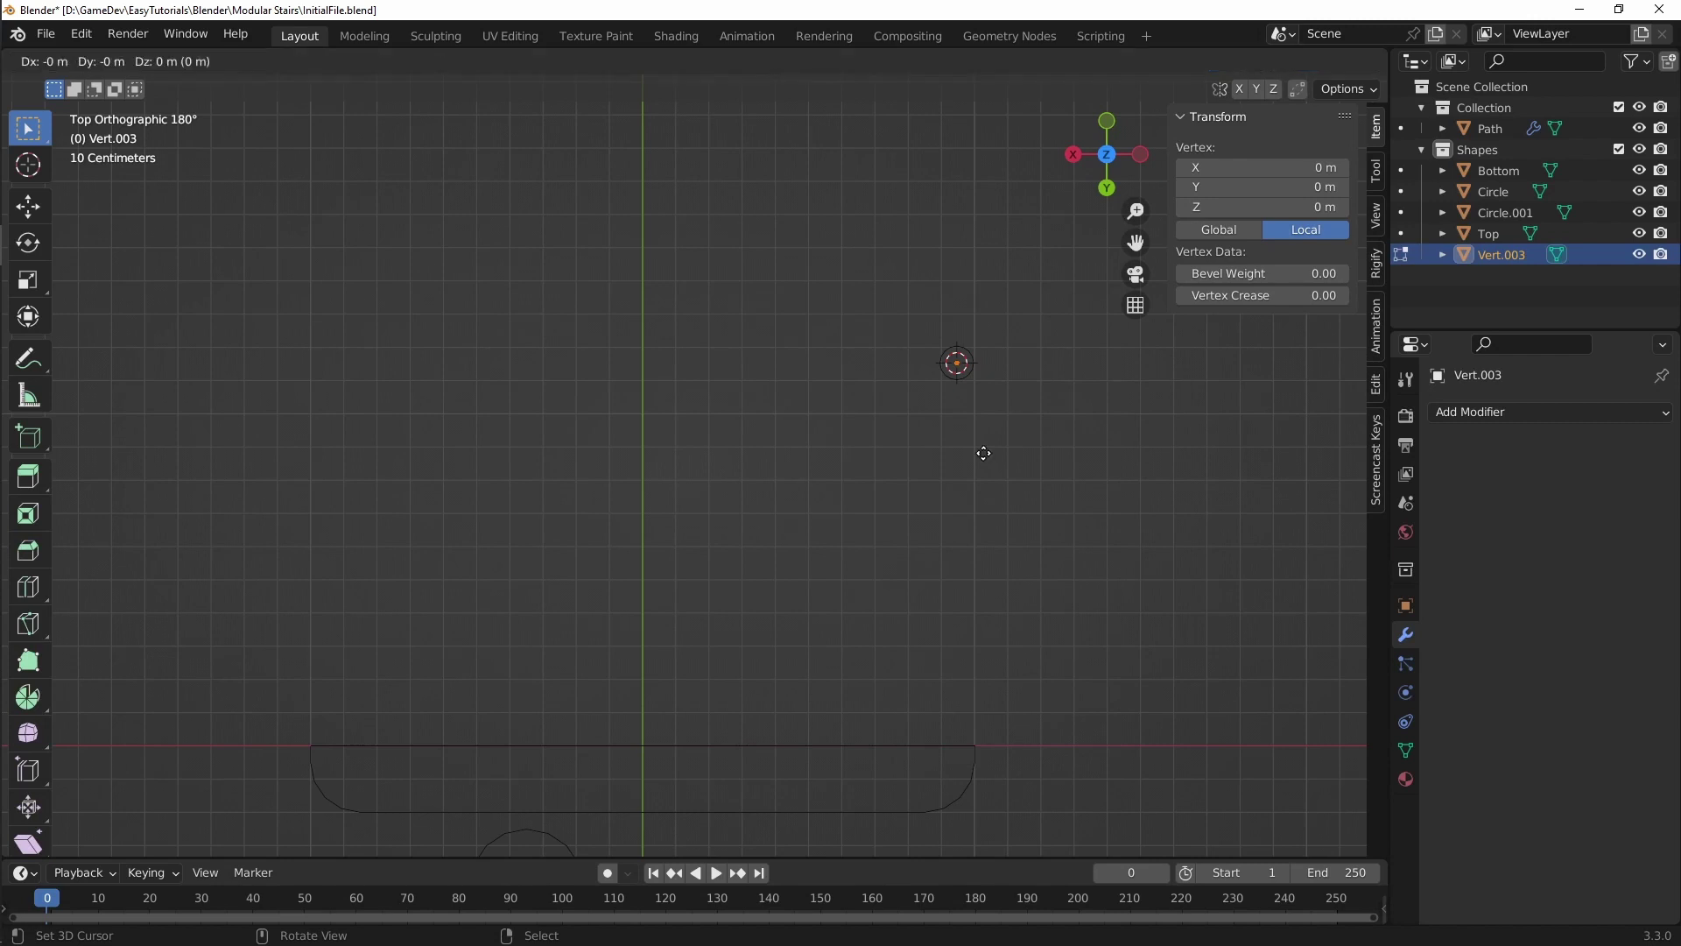
{"action": "key", "text": "y"}
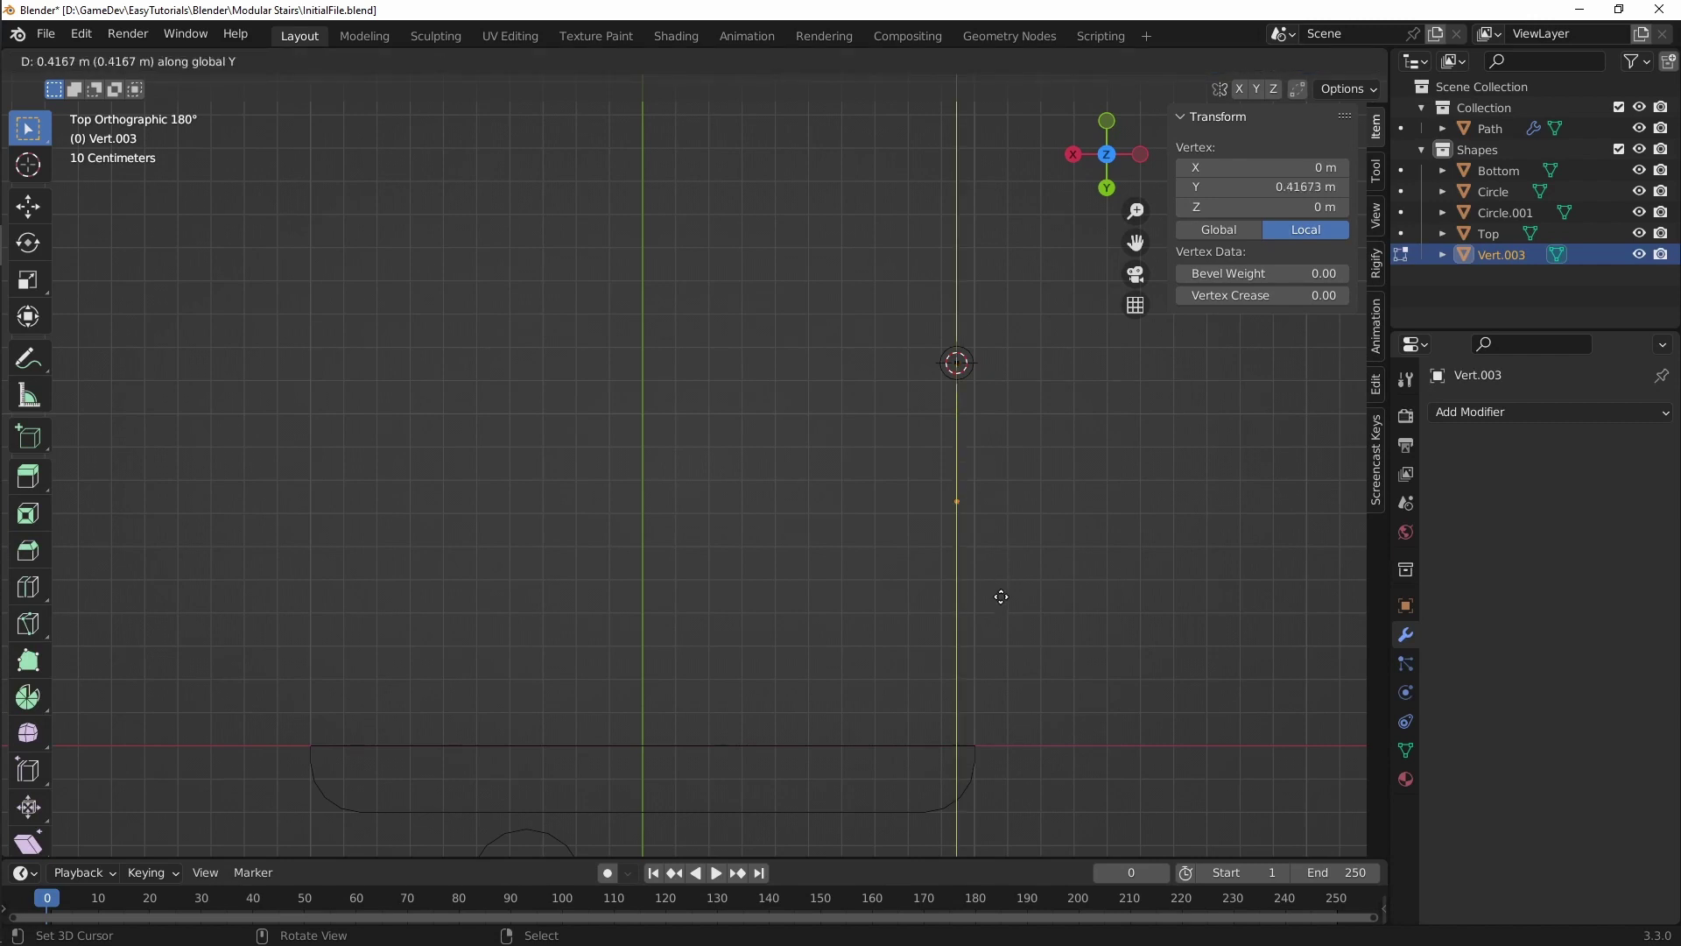
{"action": "left_click", "coordinate": [1000, 603]}
{"action": "key", "text": "e"}
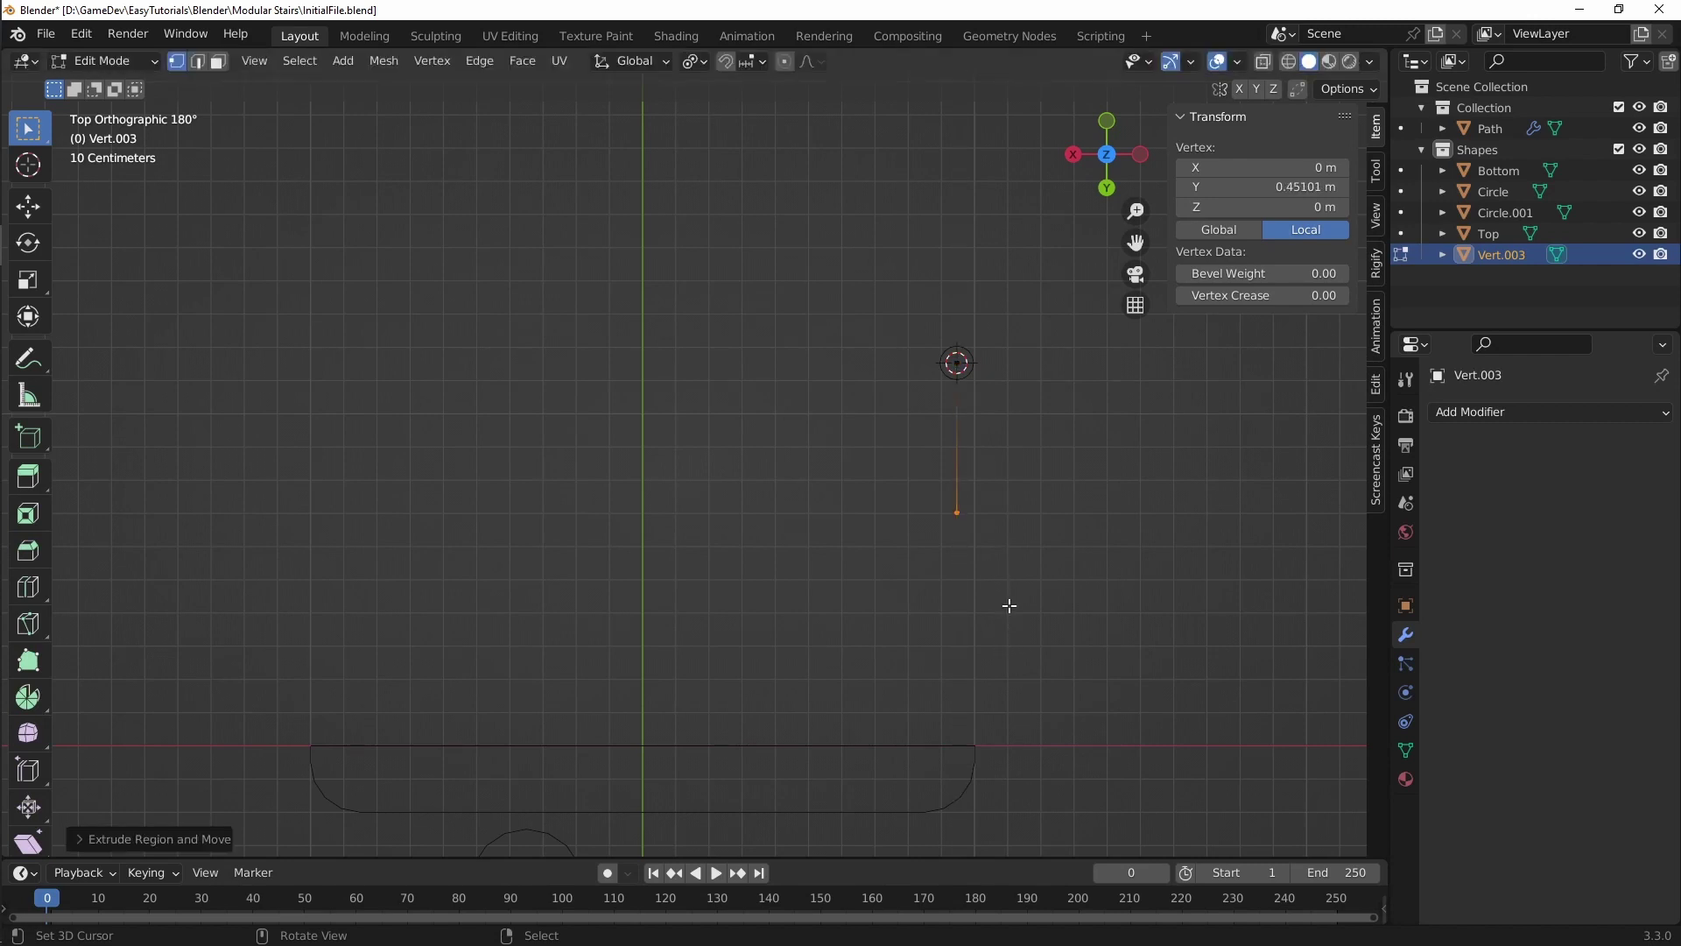
{"action": "left_click", "coordinate": [1066, 684]}
Step: Extend the profile with a segment of about 0.27 m along Y and one of about 0.31 m inward along X
{"action": "key", "text": "e"}
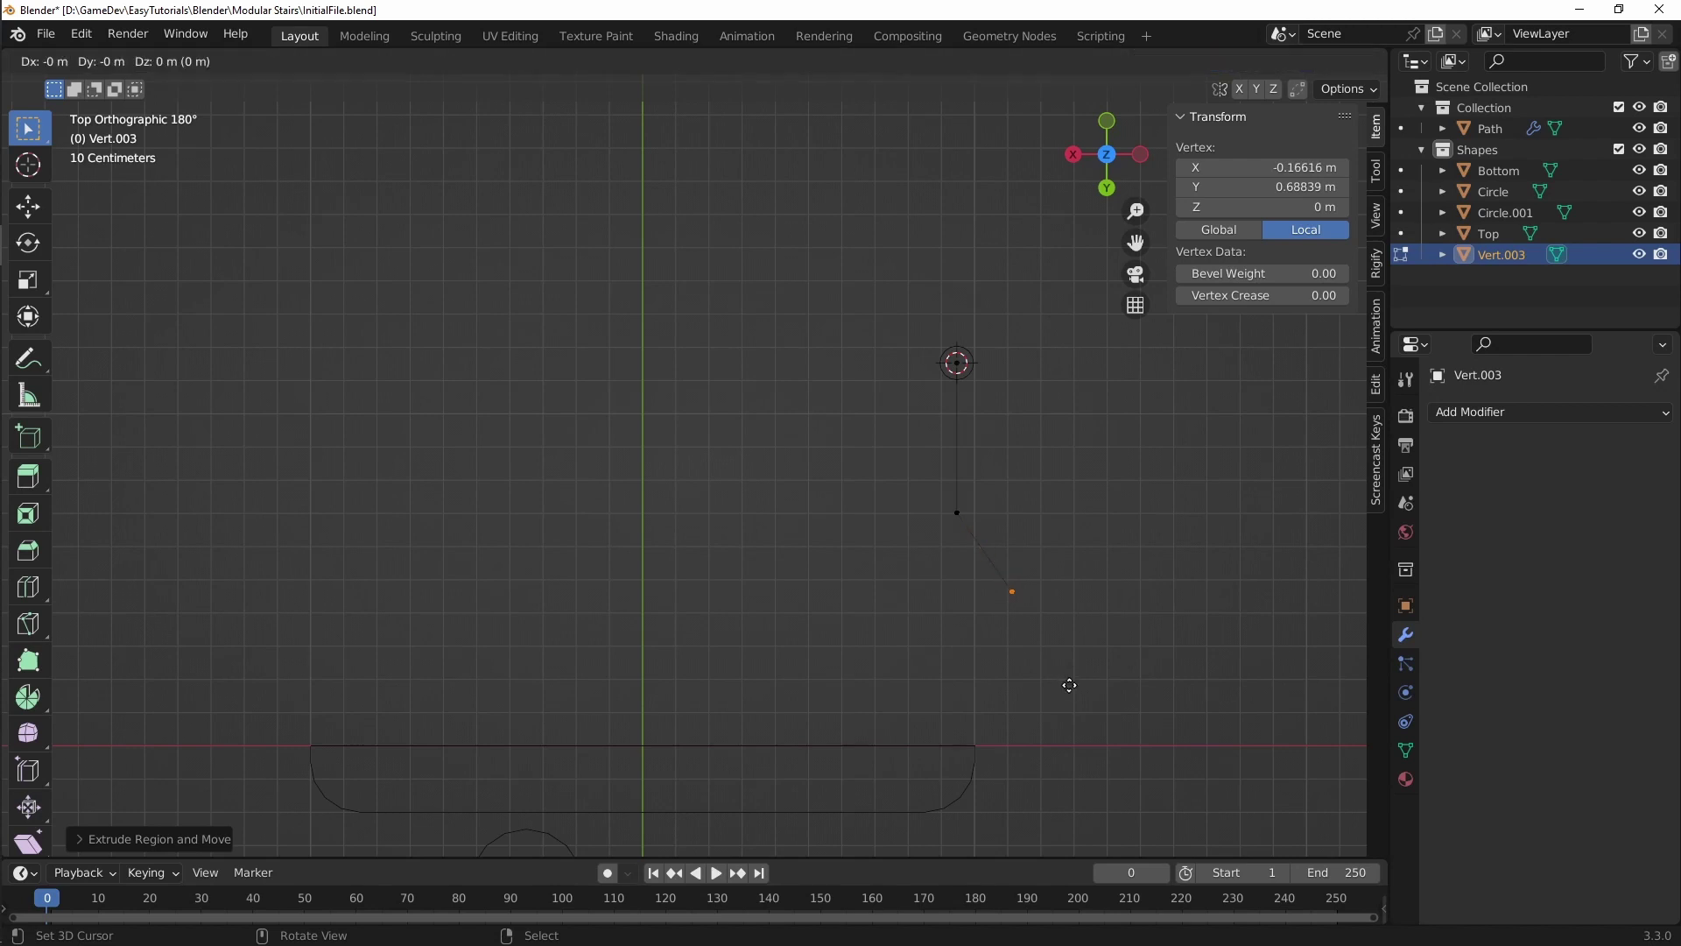
{"action": "key", "text": "x"}
{"action": "key", "text": "y"}
{"action": "left_click", "coordinate": [1070, 777]}
{"action": "key", "text": "e"}
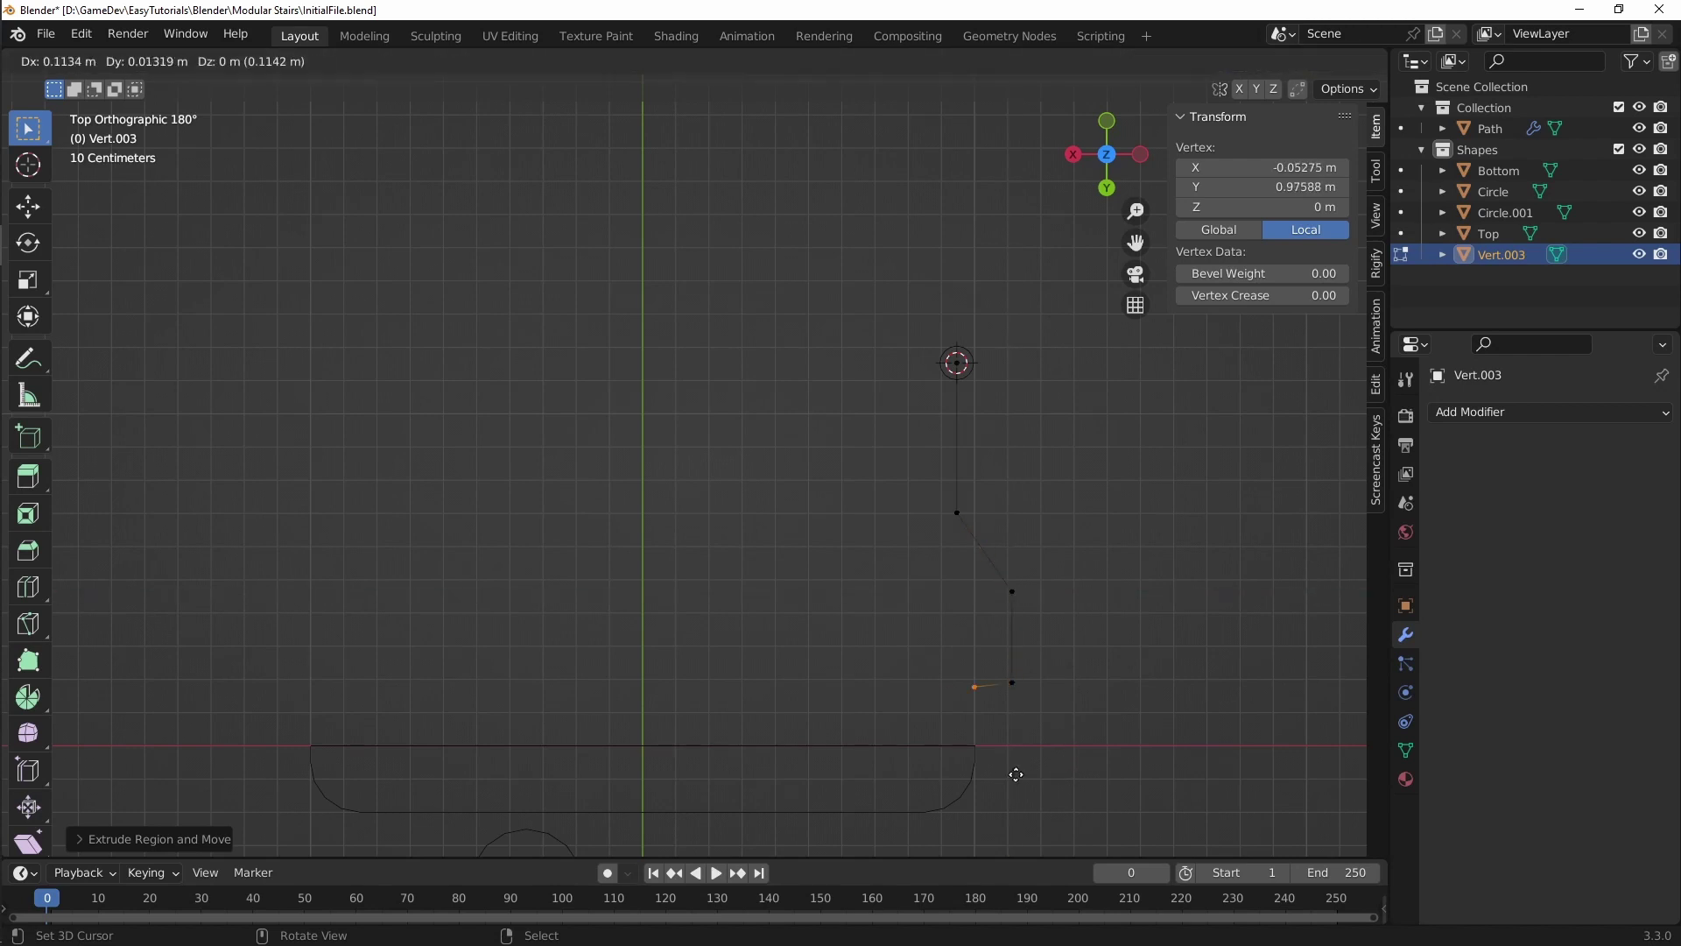
{"action": "key", "text": "x"}
{"action": "left_click", "coordinate": [945, 758]}
Step: Extrude a short segment of about 0.13 m along Y and an outward segment of about 0.40 m along X
{"action": "key", "text": "e"}
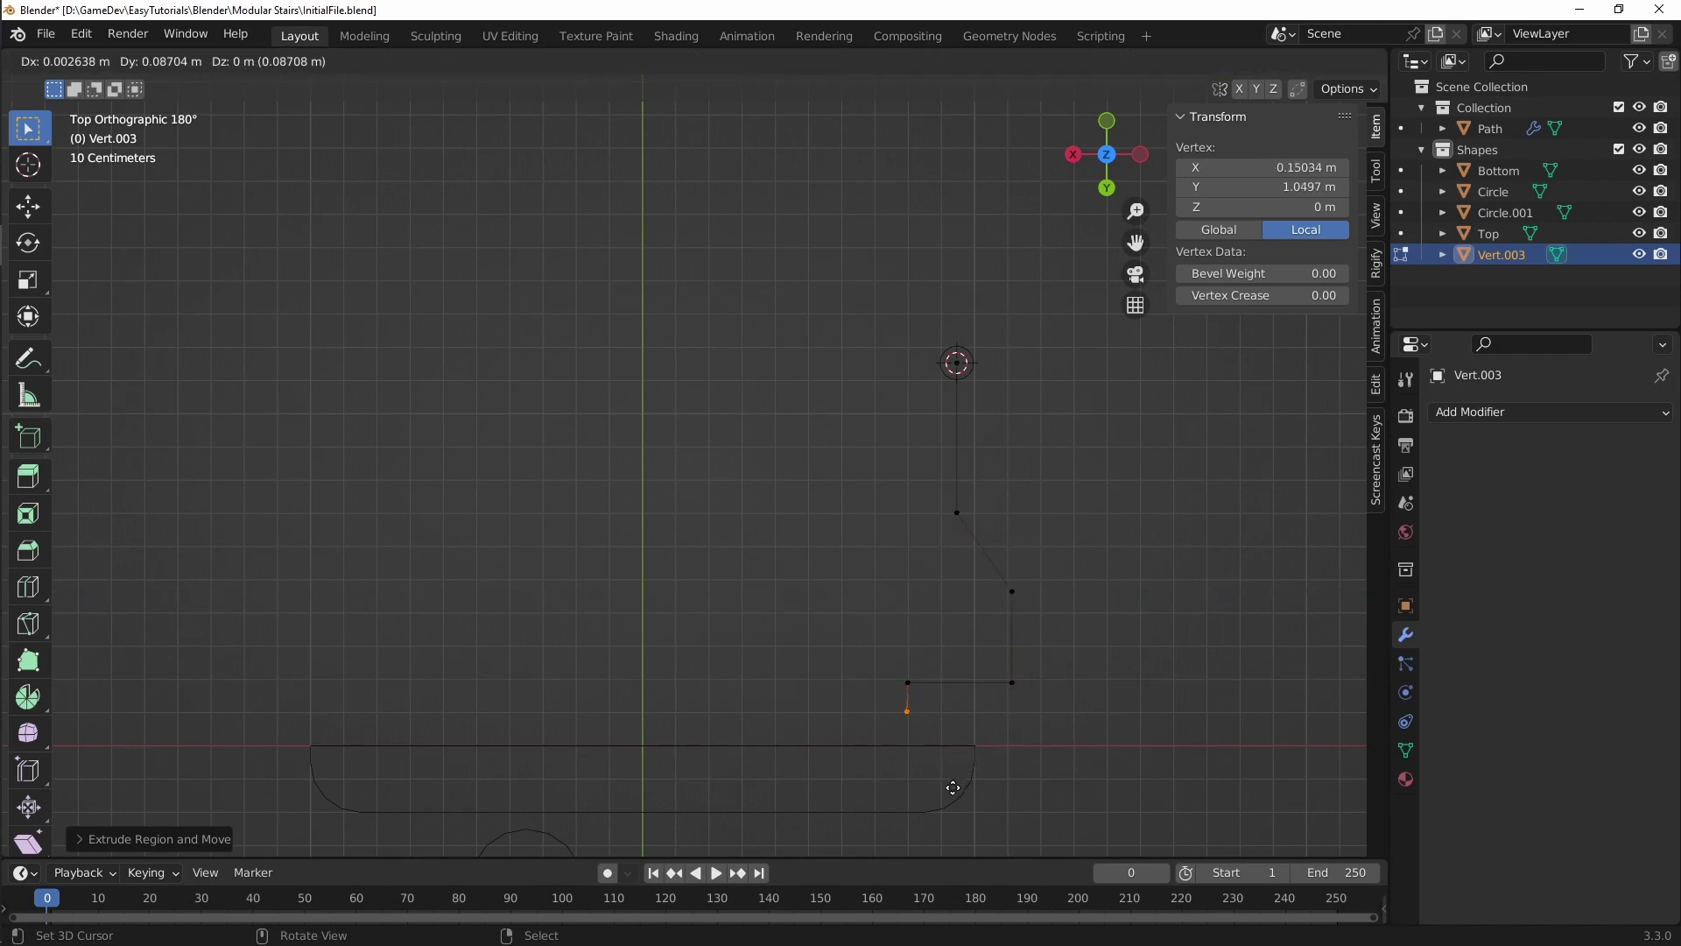
{"action": "key", "text": "y"}
{"action": "left_click", "coordinate": [955, 801]}
{"action": "middle_click_drag", "start_coordinate": [954, 801], "coordinate": [897, 612], "text": "shift"}
{"action": "key", "text": "e"}
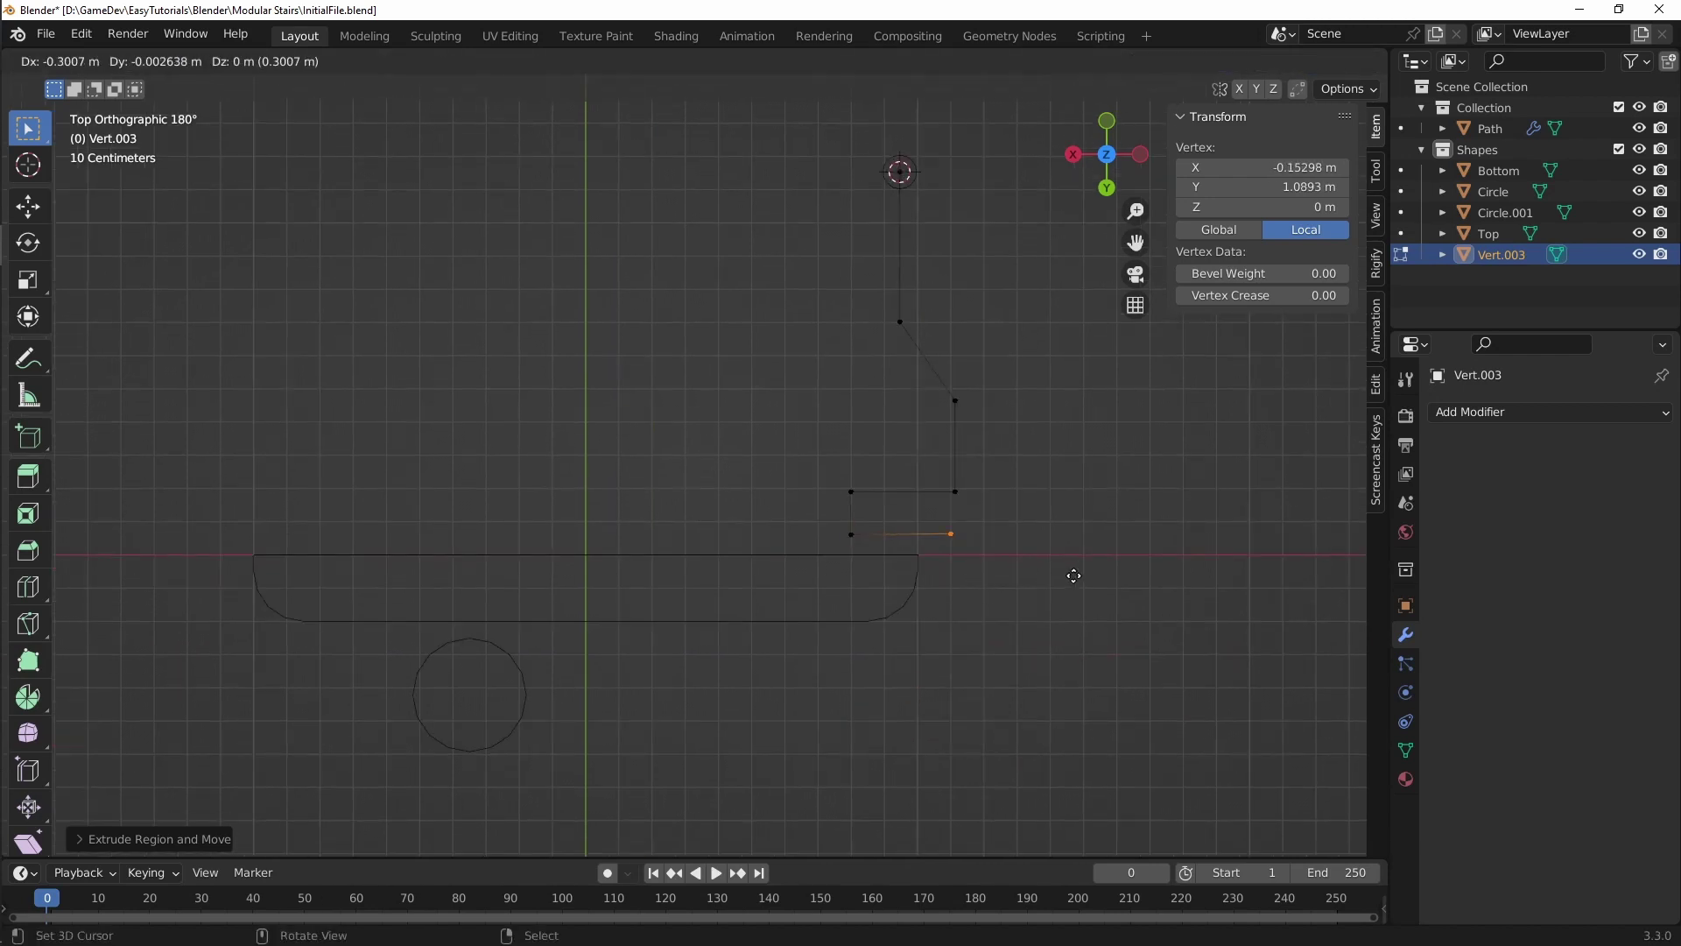
{"action": "key", "text": "x"}
{"action": "left_click", "coordinate": [1097, 575]}
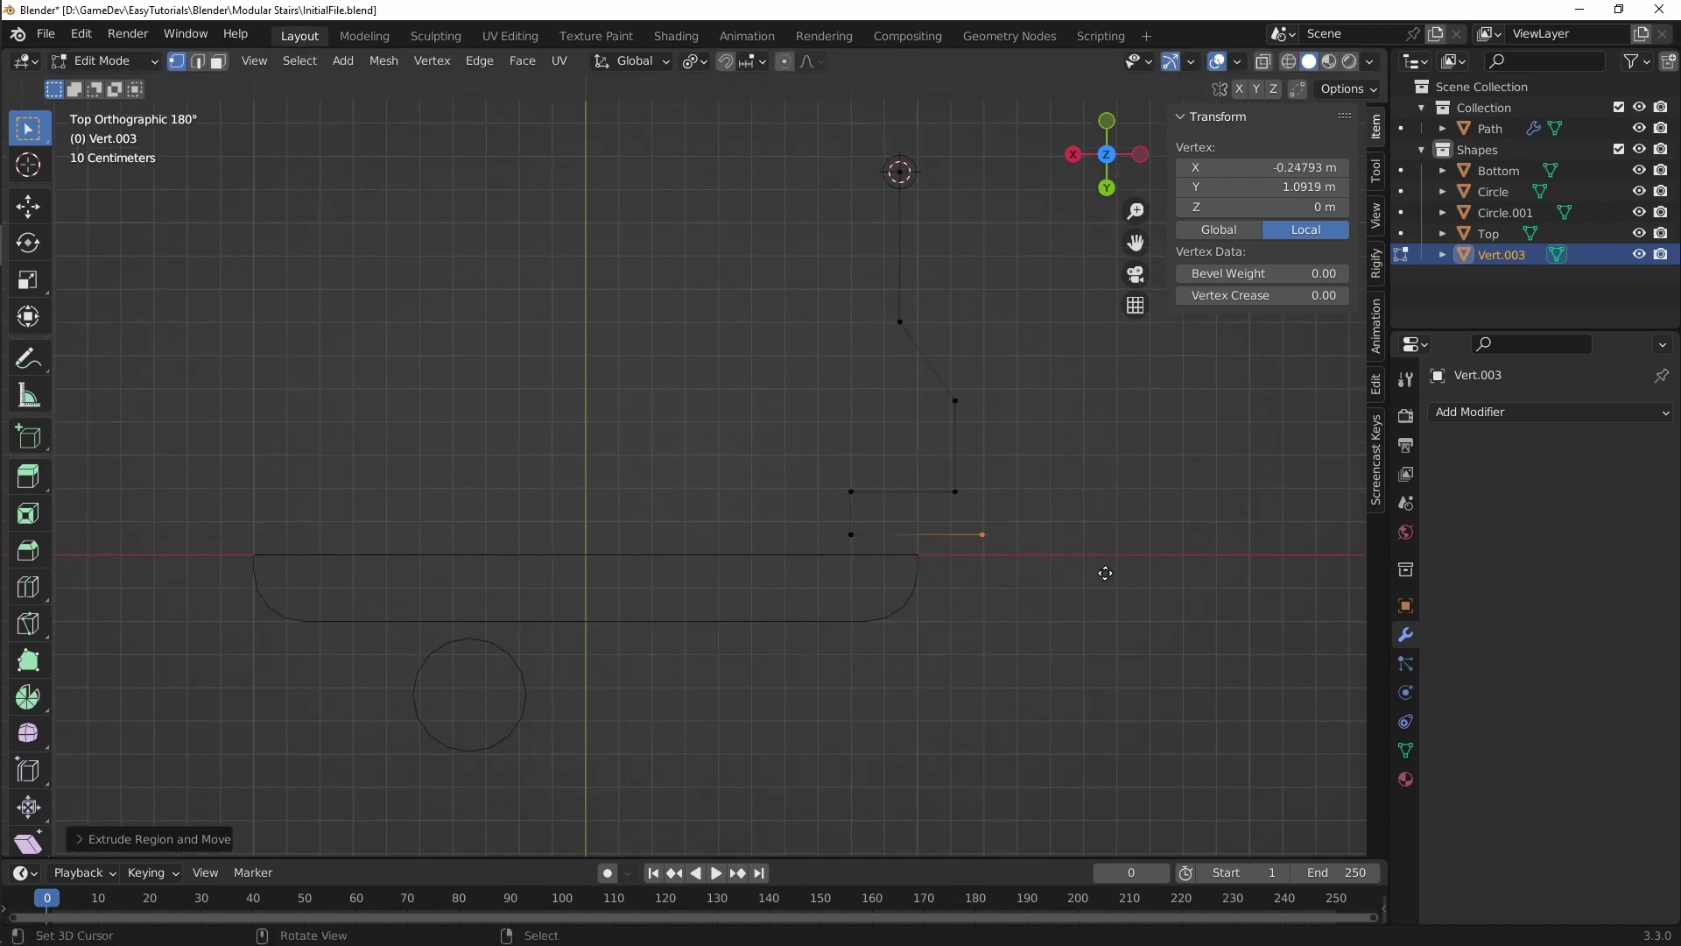
Step: Extrude the end vertex about 0.39 m along Y and about 0.47 m inward along X, below the step outline
{"action": "key", "text": "e"}
{"action": "key", "text": "y"}
{"action": "left_click", "coordinate": [1110, 704]}
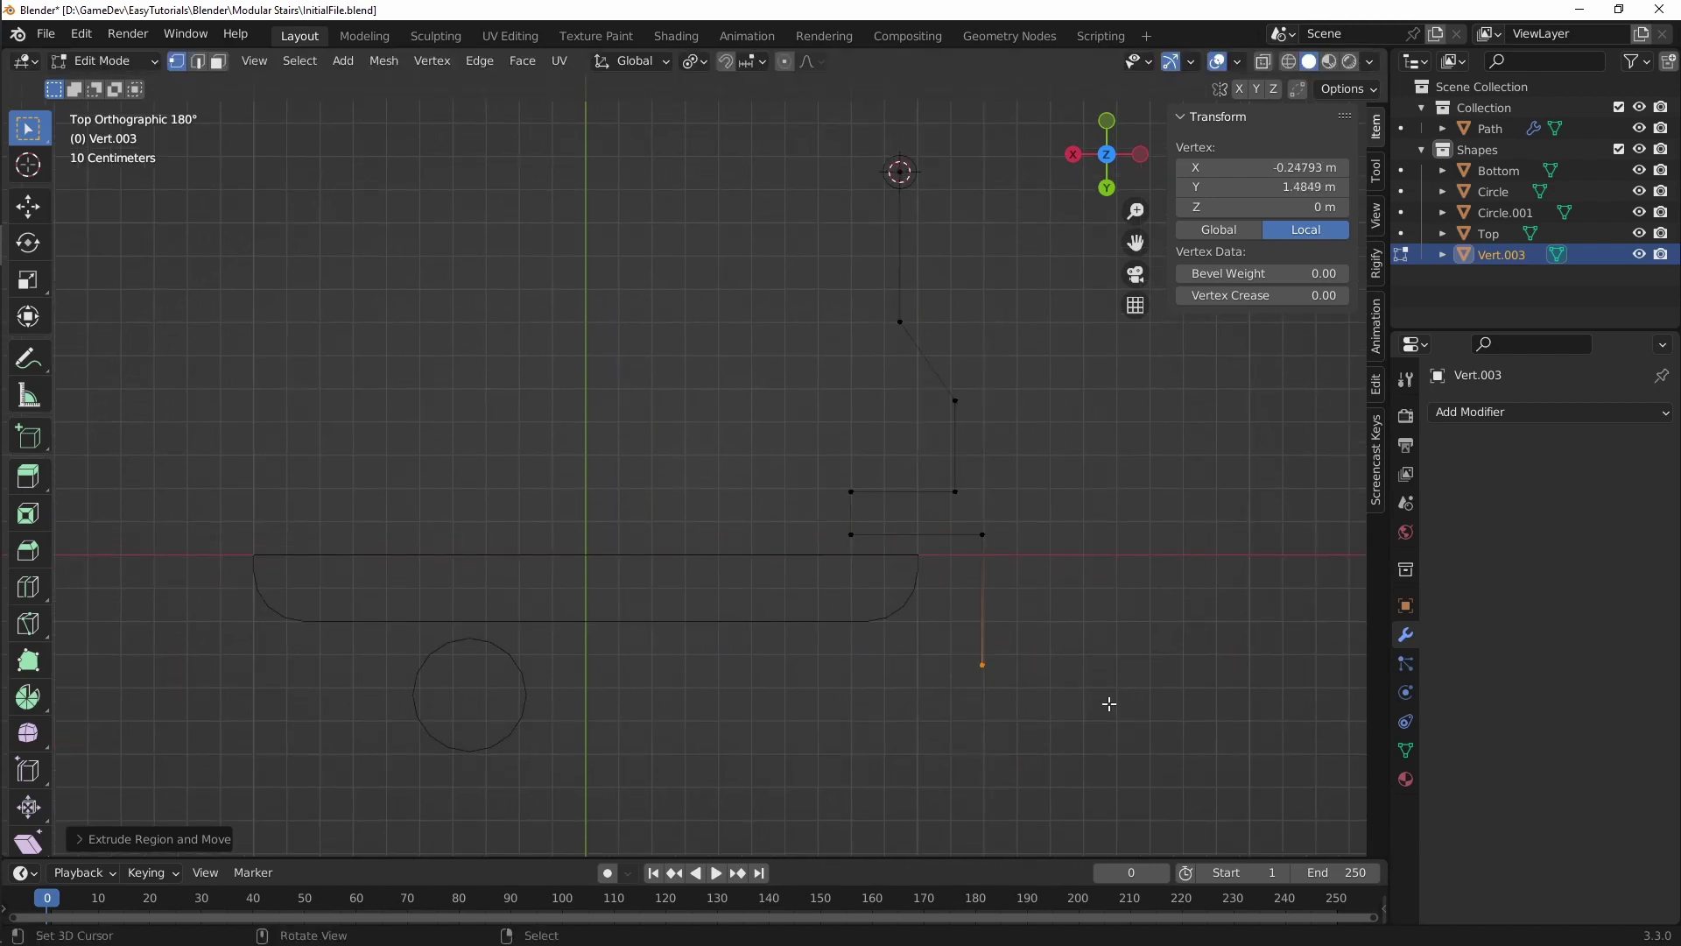
{"action": "left_click", "coordinate": [953, 700]}
Step: Extrude the last vertex about 0.15 m in negative Y to meet the step outline's lower edge, and return to Object Mode
{"action": "key", "text": "e"}
{"action": "key", "text": "y"}
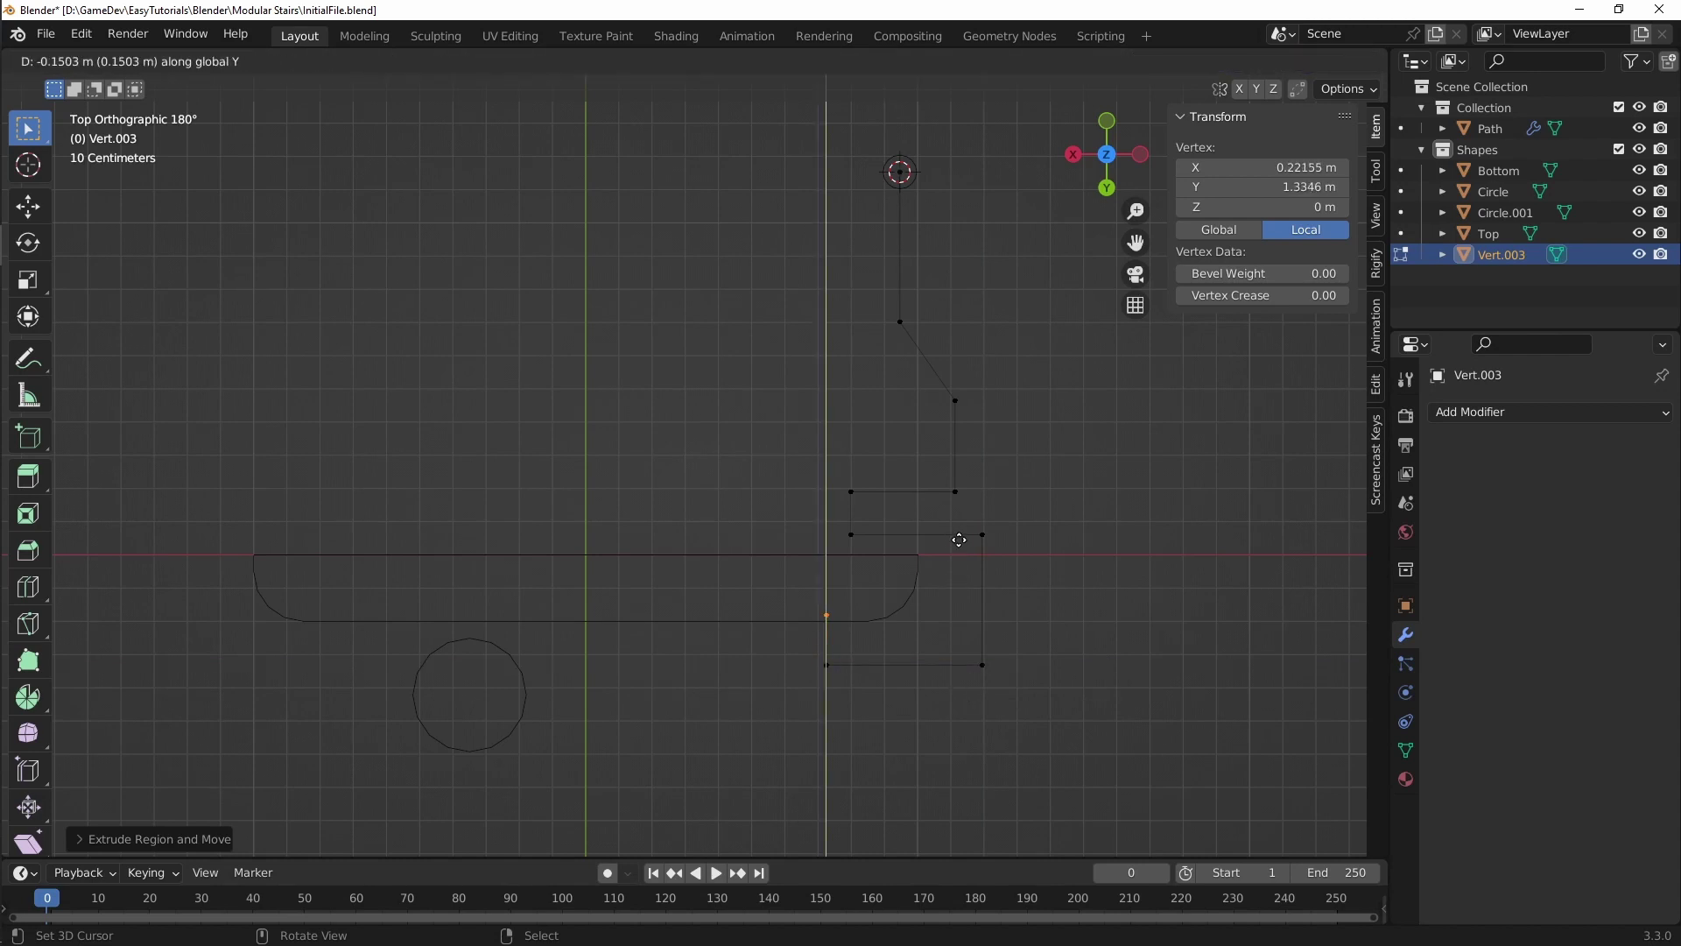
{"action": "left_click", "coordinate": [958, 540]}
{"action": "middle_click_drag", "start_coordinate": [926, 518], "coordinate": [983, 563], "text": "shift"}
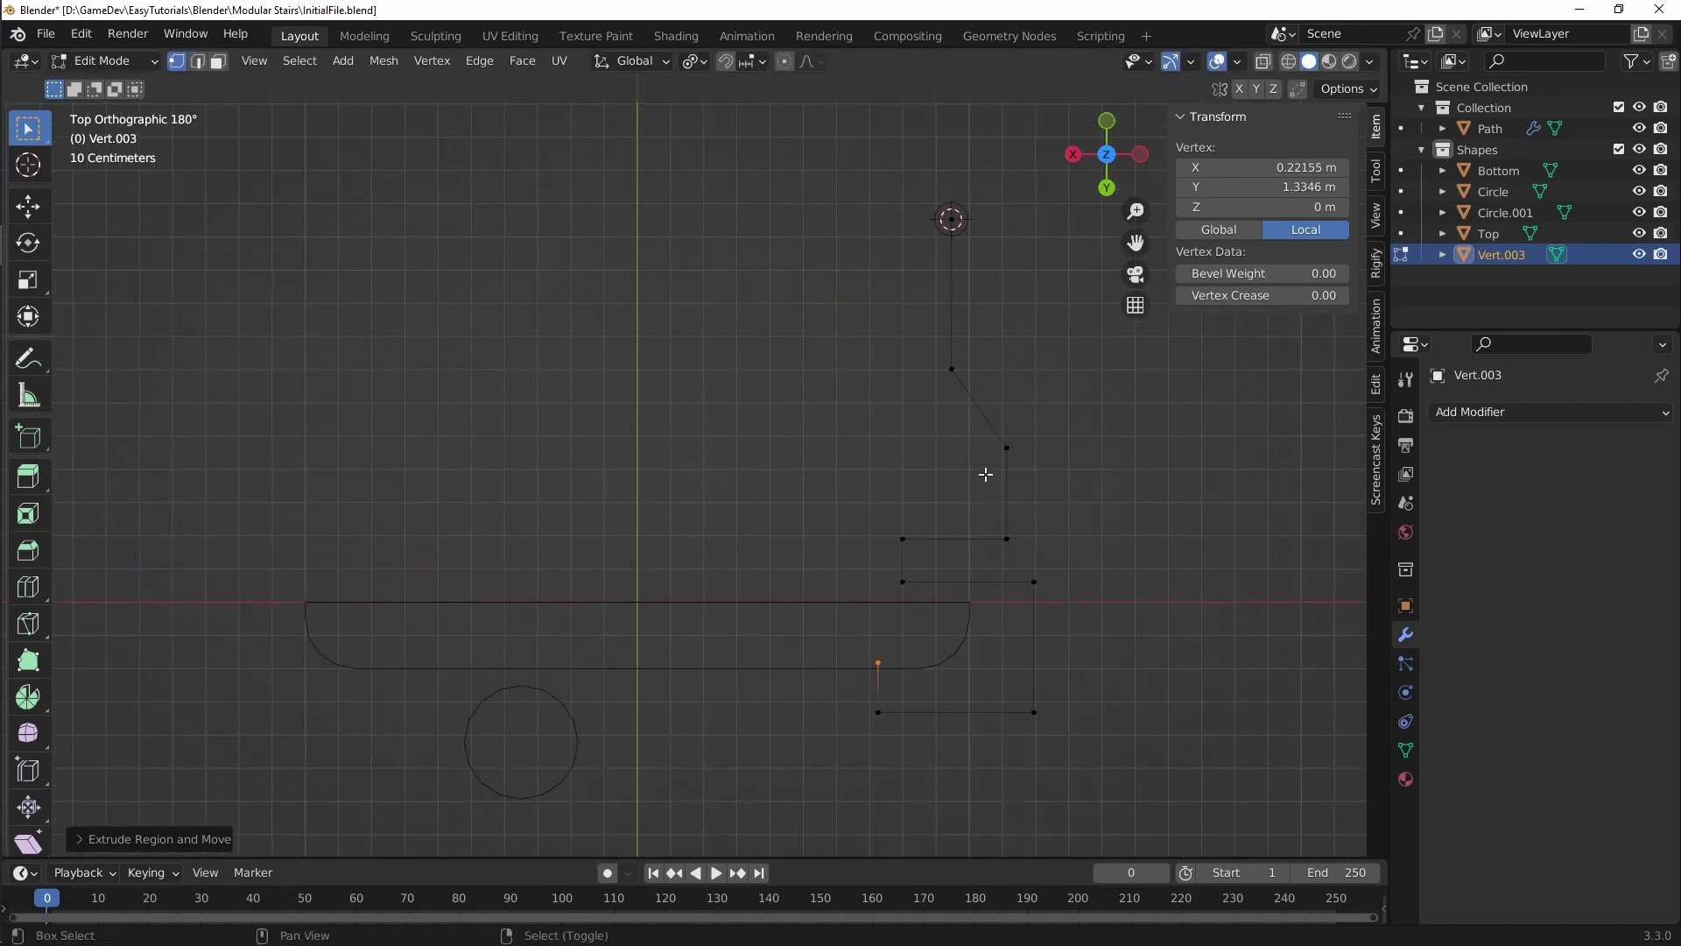
{"action": "middle_click_drag", "start_coordinate": [982, 471], "coordinate": [966, 508], "text": "shift"}
{"action": "scroll", "coordinate": [915, 401], "scroll_direction": "up", "scroll_amount": 5}
{"action": "scroll", "coordinate": [937, 396], "scroll_direction": "down", "scroll_amount": 3}
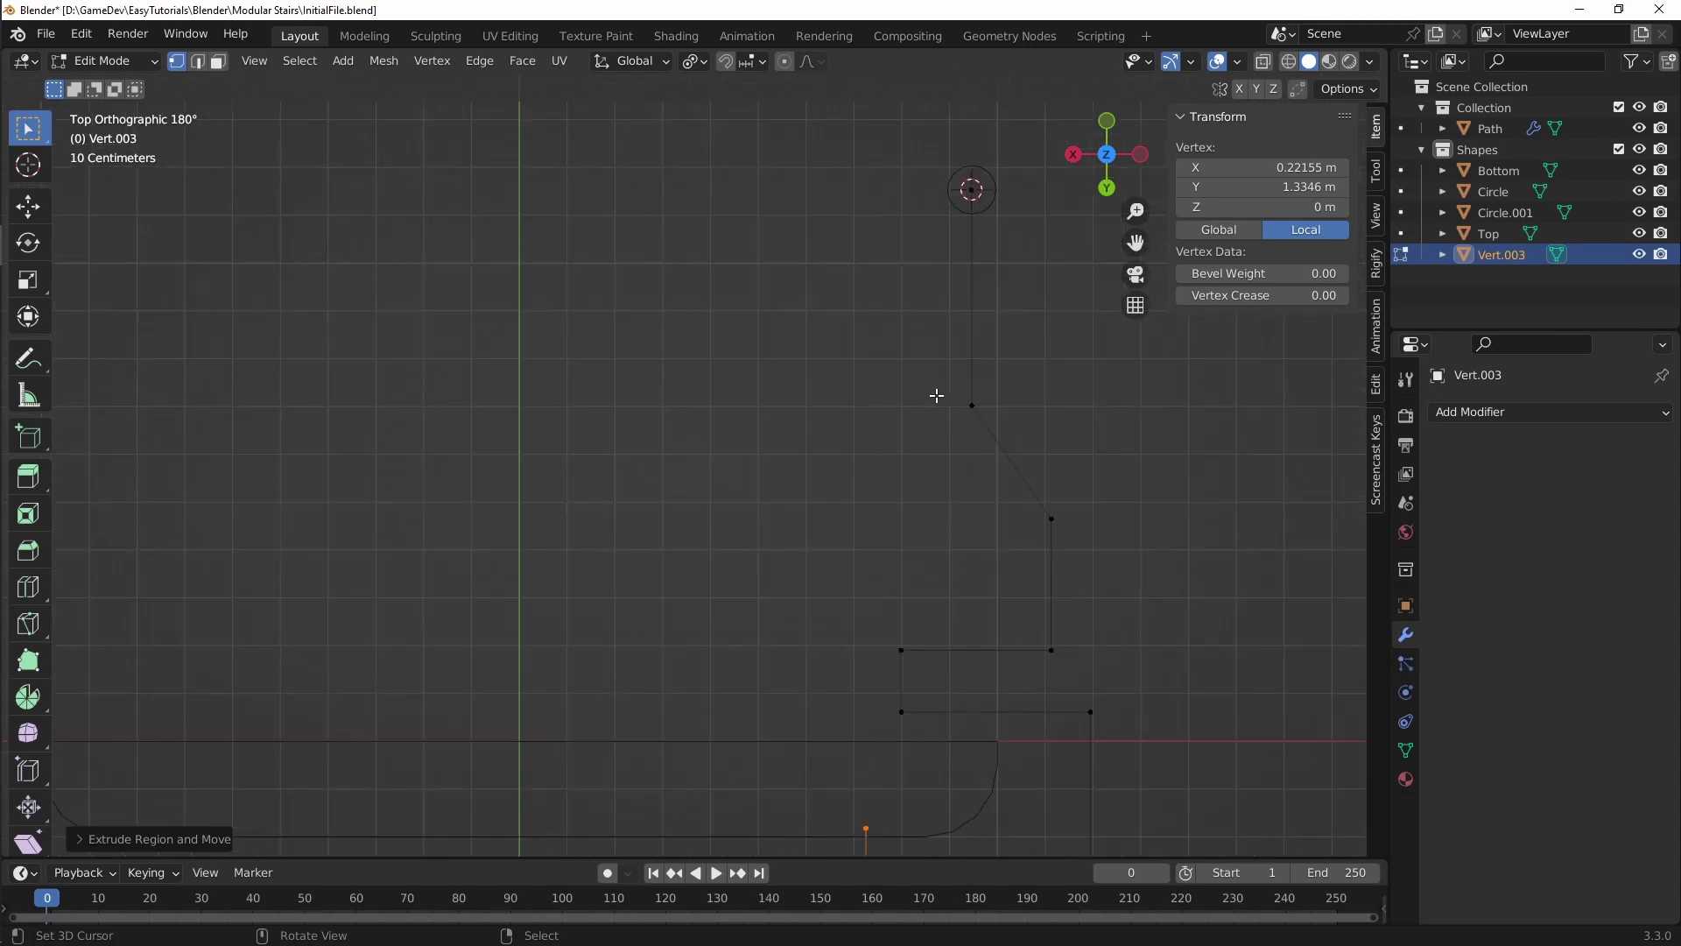
{"action": "middle_click_drag", "start_coordinate": [936, 395], "coordinate": [919, 450], "text": "shift"}
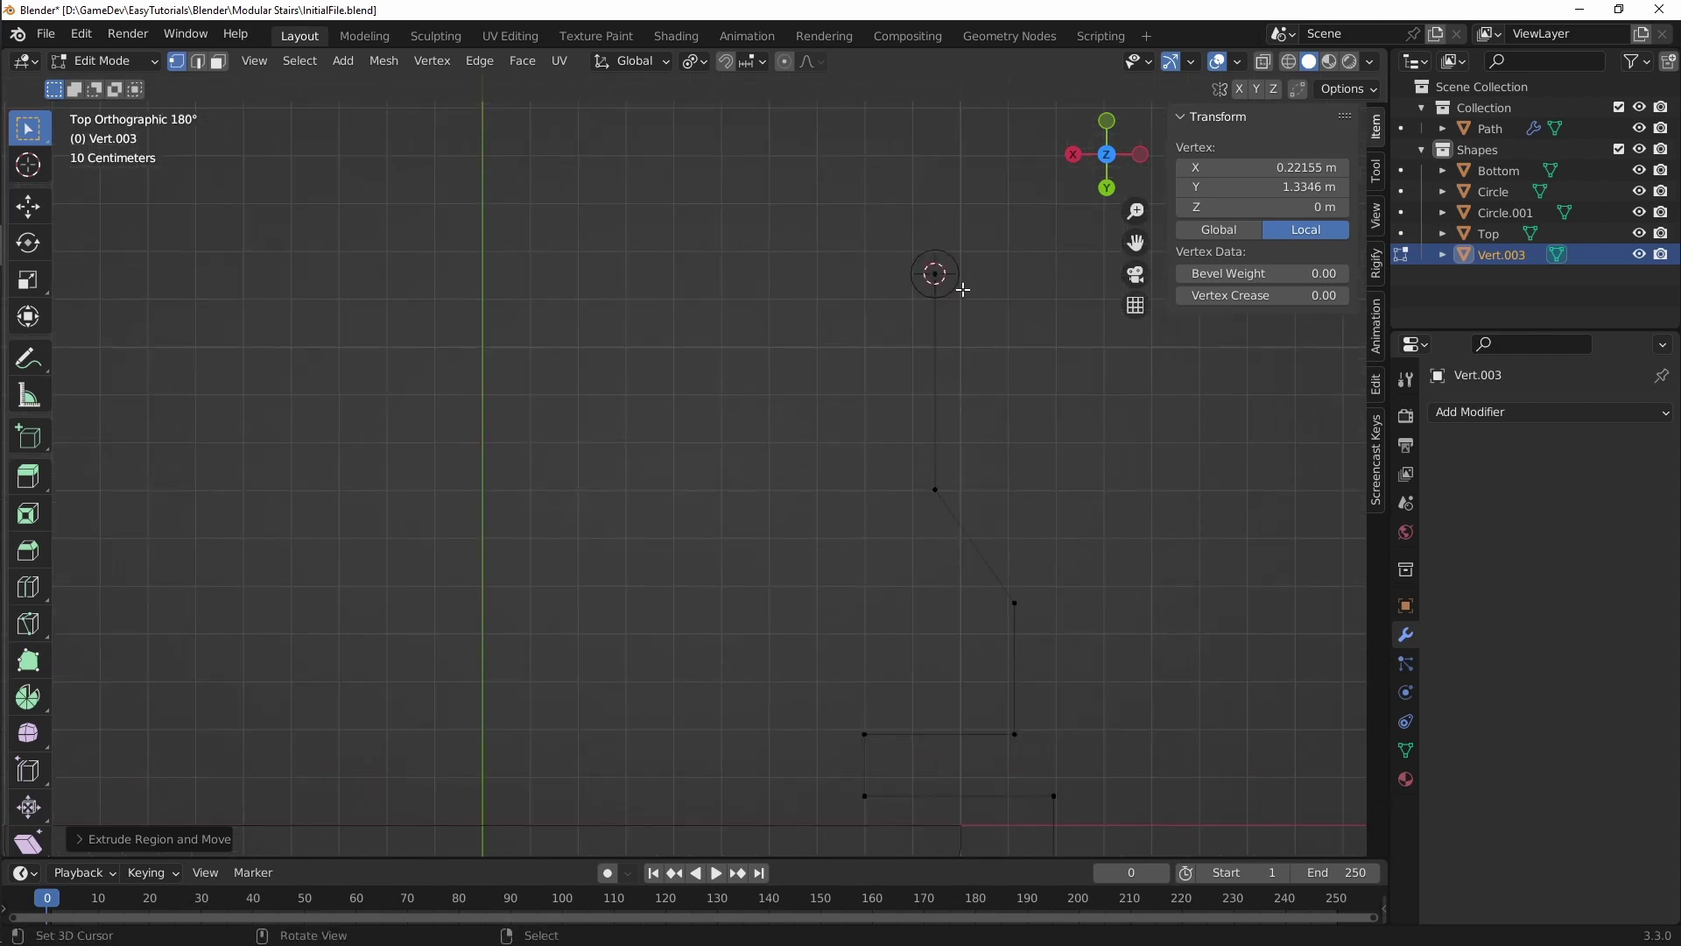
{"action": "middle_click_drag", "start_coordinate": [976, 588], "coordinate": [967, 311], "text": "shift"}
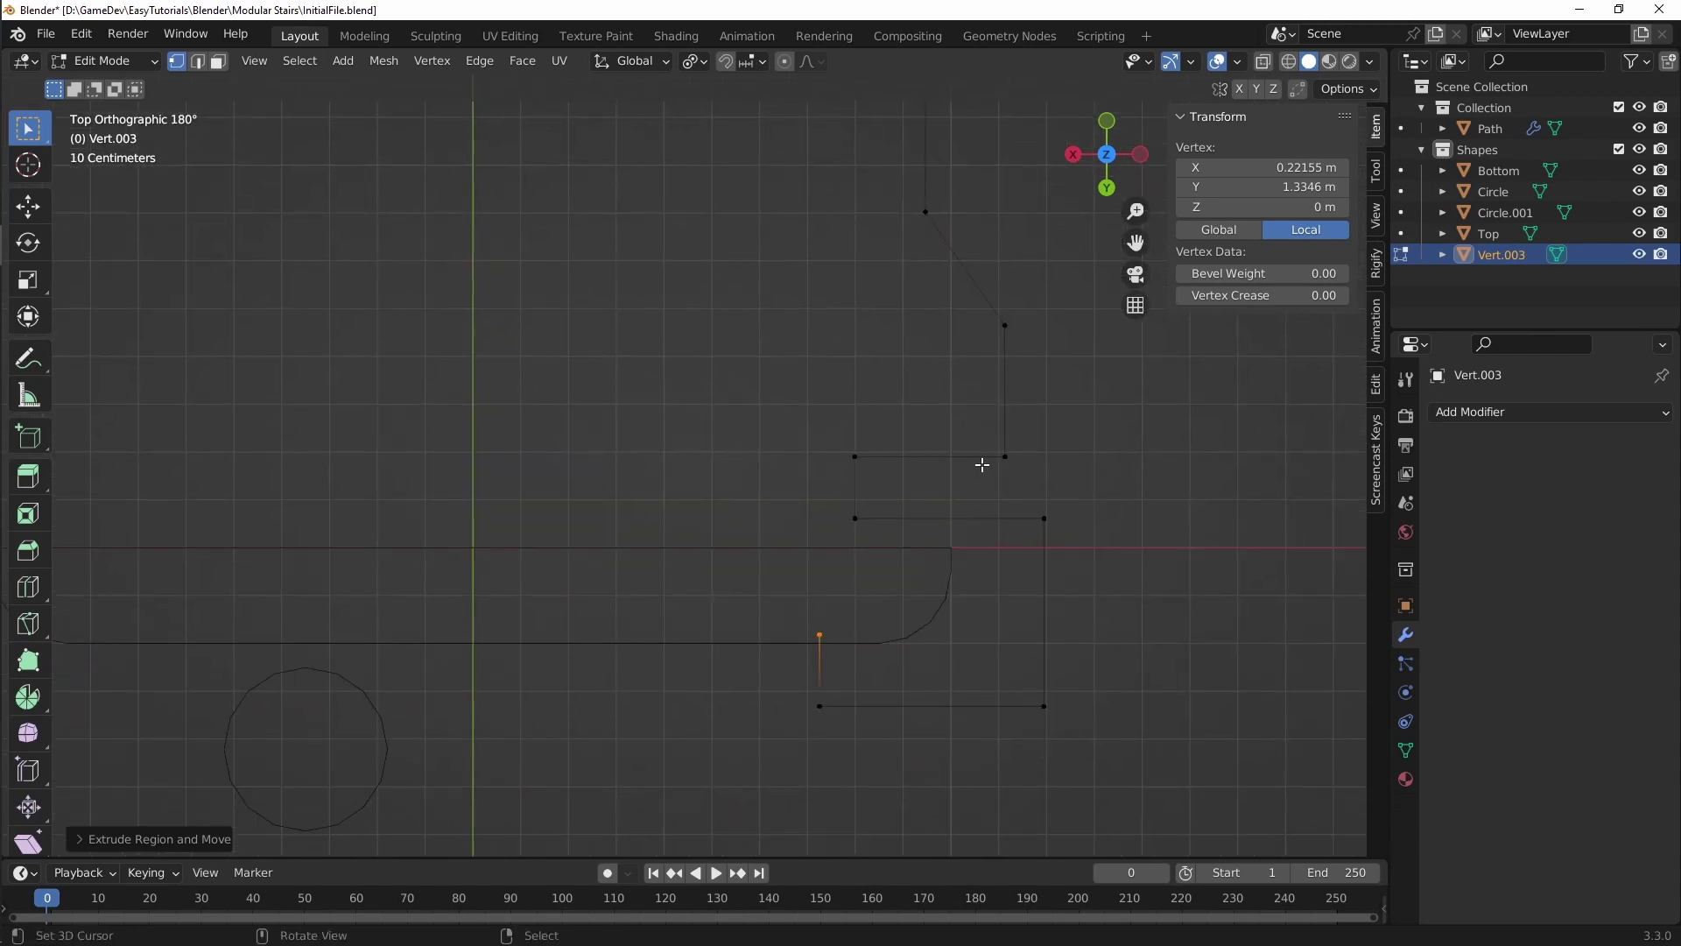
{"action": "key", "text": "Tab"}
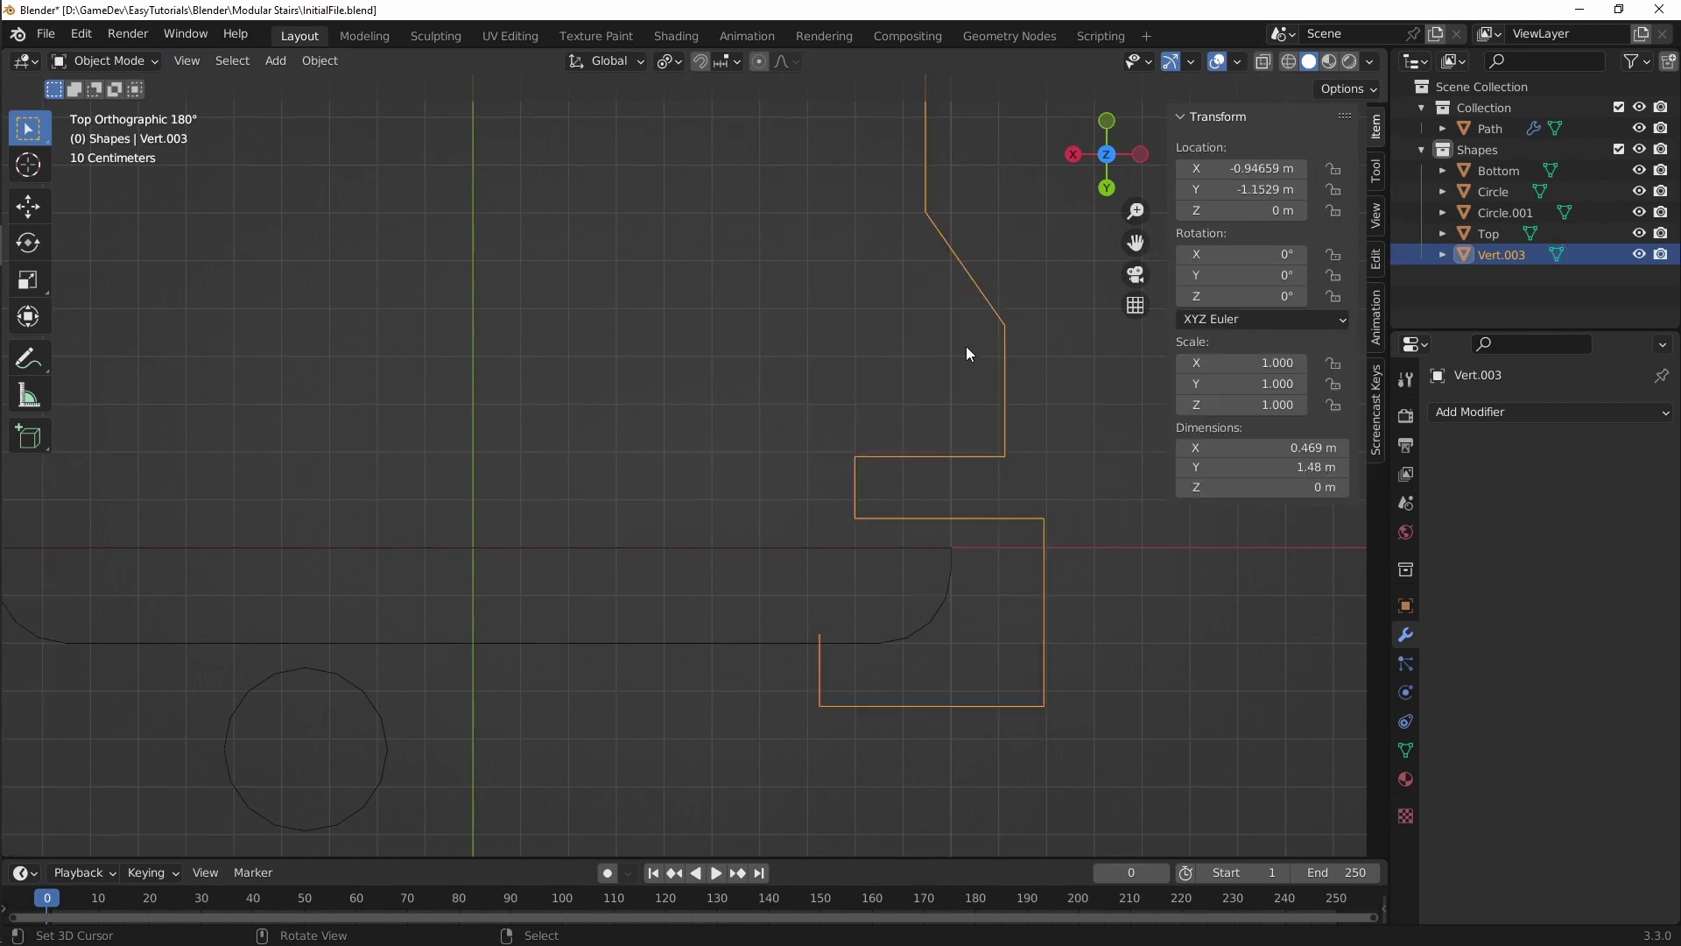
Step: Duplicate the small circle's vertices in Edit Mode and place the copy about 0.24 m further along Y on the vertical line
{"action": "middle_click_drag", "start_coordinate": [968, 353], "coordinate": [1009, 585], "text": "shift"}
{"action": "left_click", "coordinate": [989, 335]}
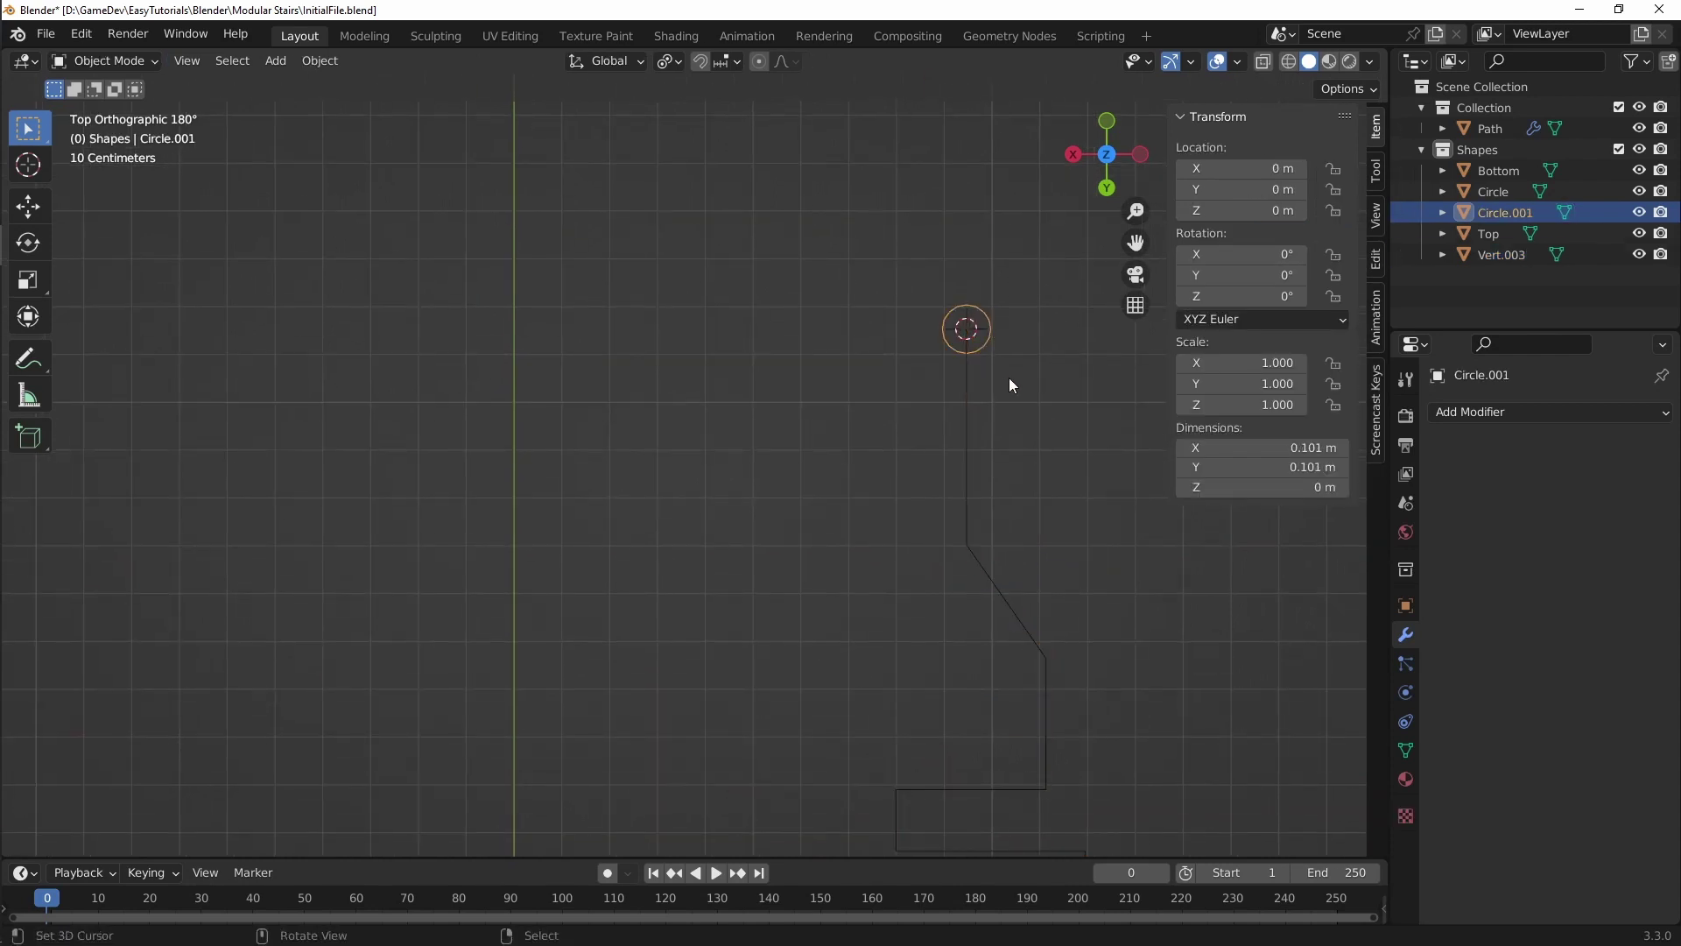
{"action": "key", "text": "ctrl+Tab"}
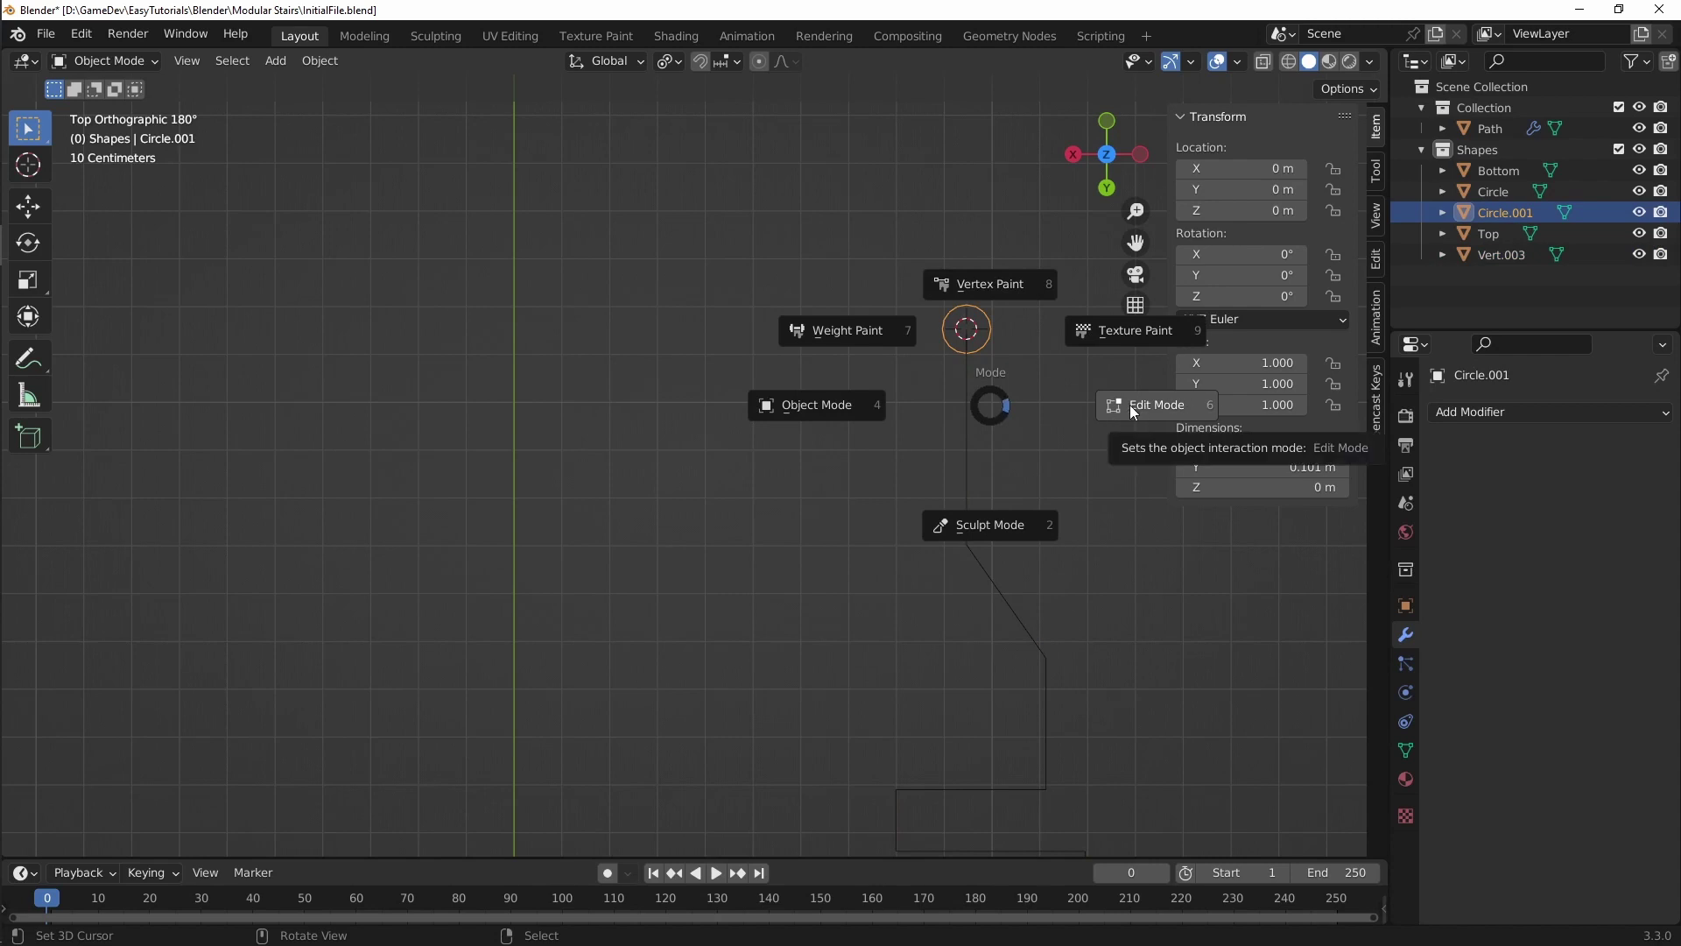
{"action": "left_click", "coordinate": [1135, 411]}
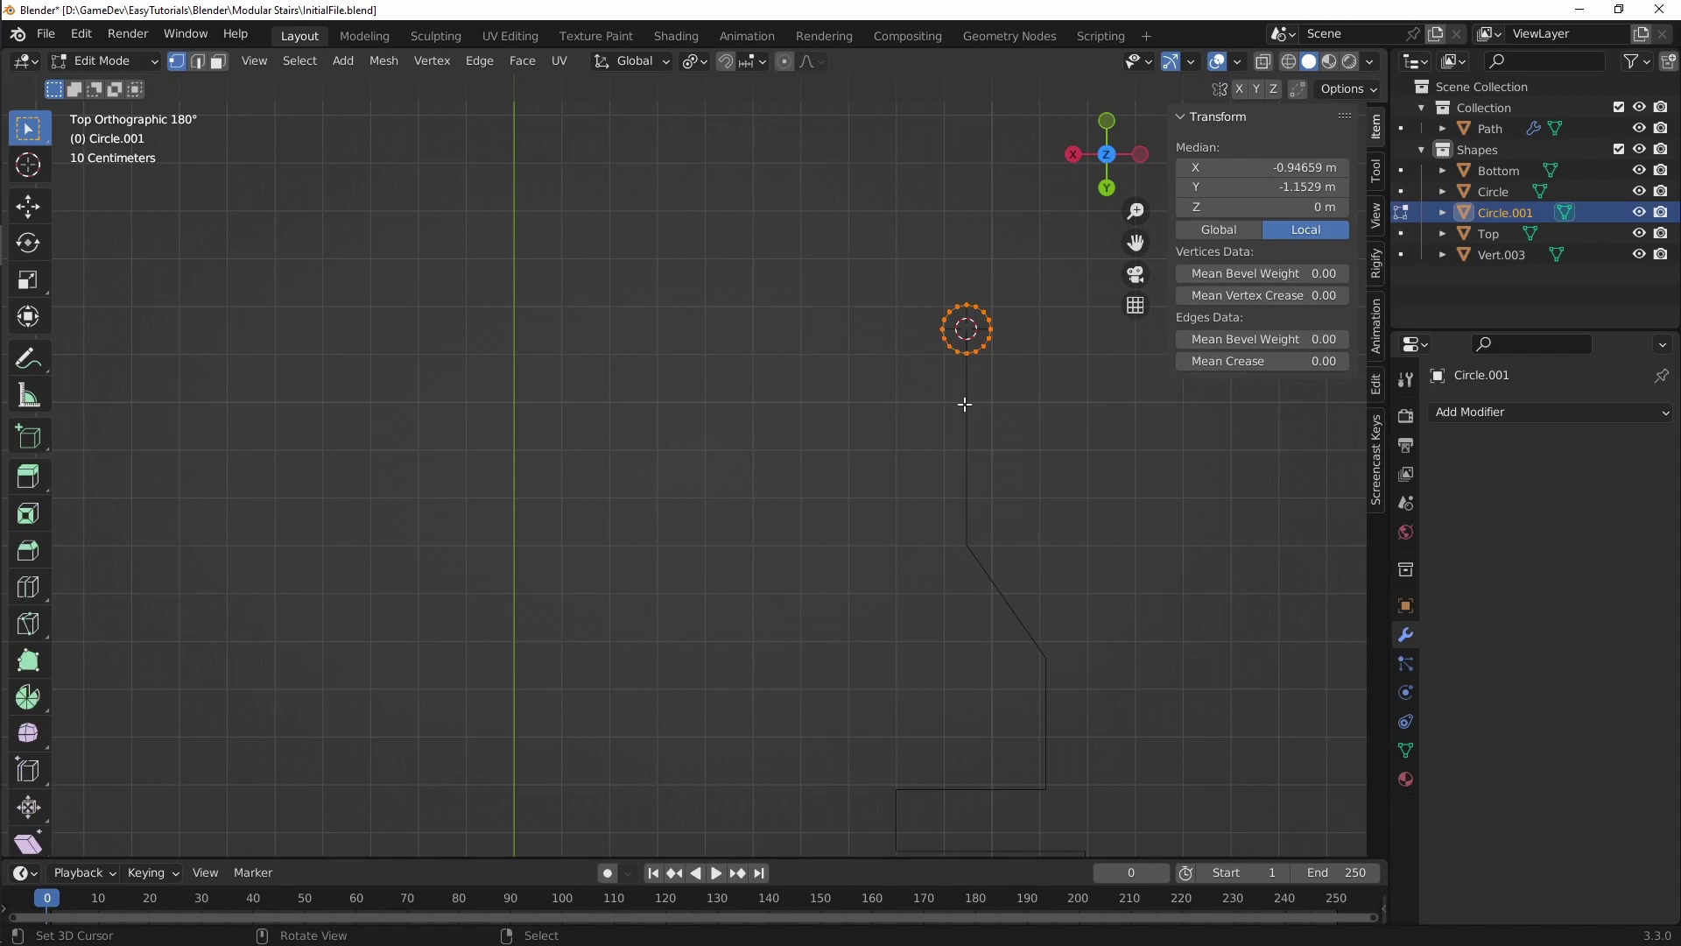
{"action": "scroll", "coordinate": [1001, 390], "scroll_direction": "up", "scroll_amount": 2}
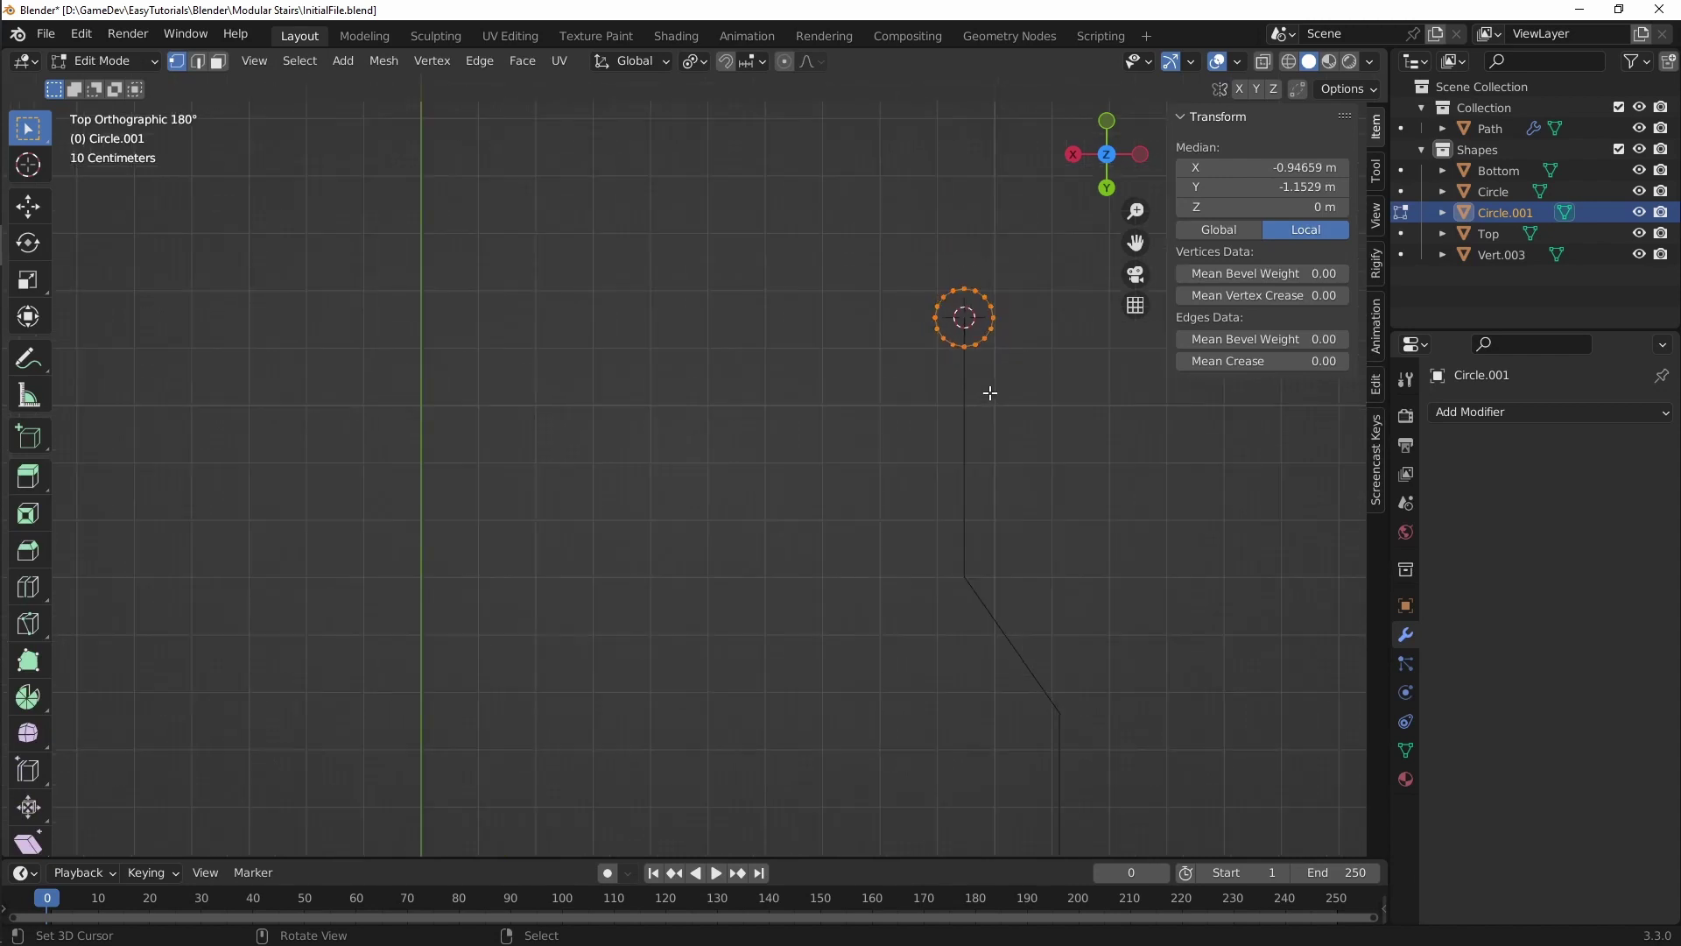
{"action": "key", "text": "shift"}
{"action": "scroll", "coordinate": [1017, 425], "scroll_direction": "down", "scroll_amount": 5}
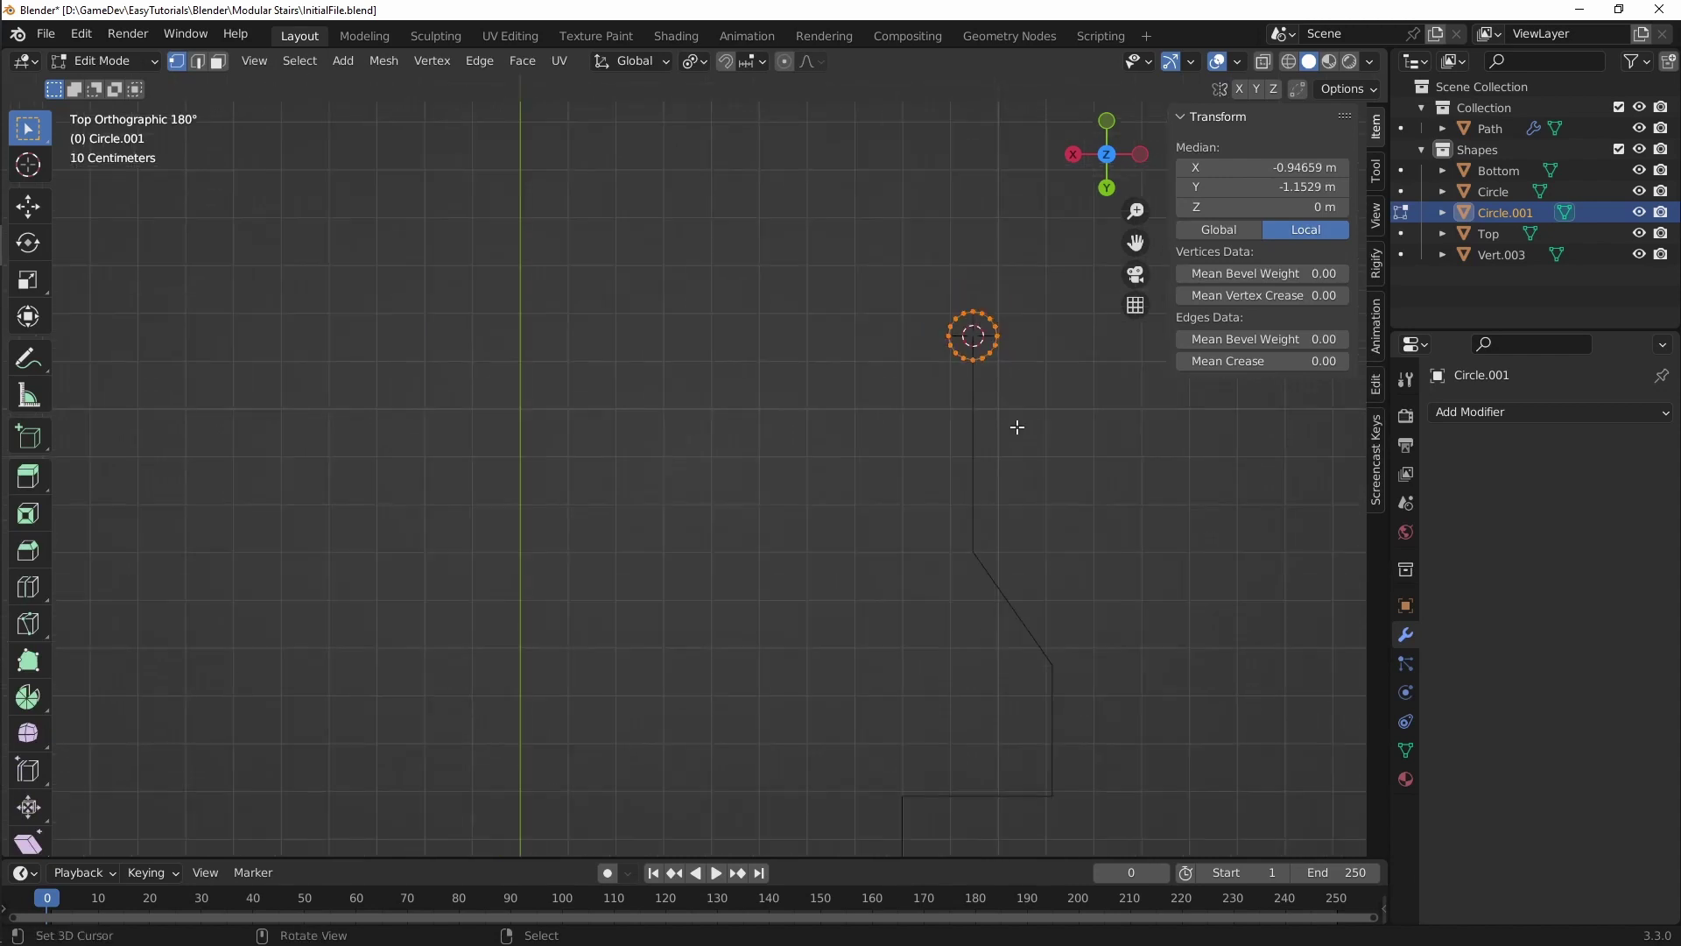
{"action": "scroll", "coordinate": [1012, 451], "scroll_direction": "up", "scroll_amount": 4}
{"action": "middle_click_drag", "start_coordinate": [1025, 439], "coordinate": [991, 404], "text": "shift"}
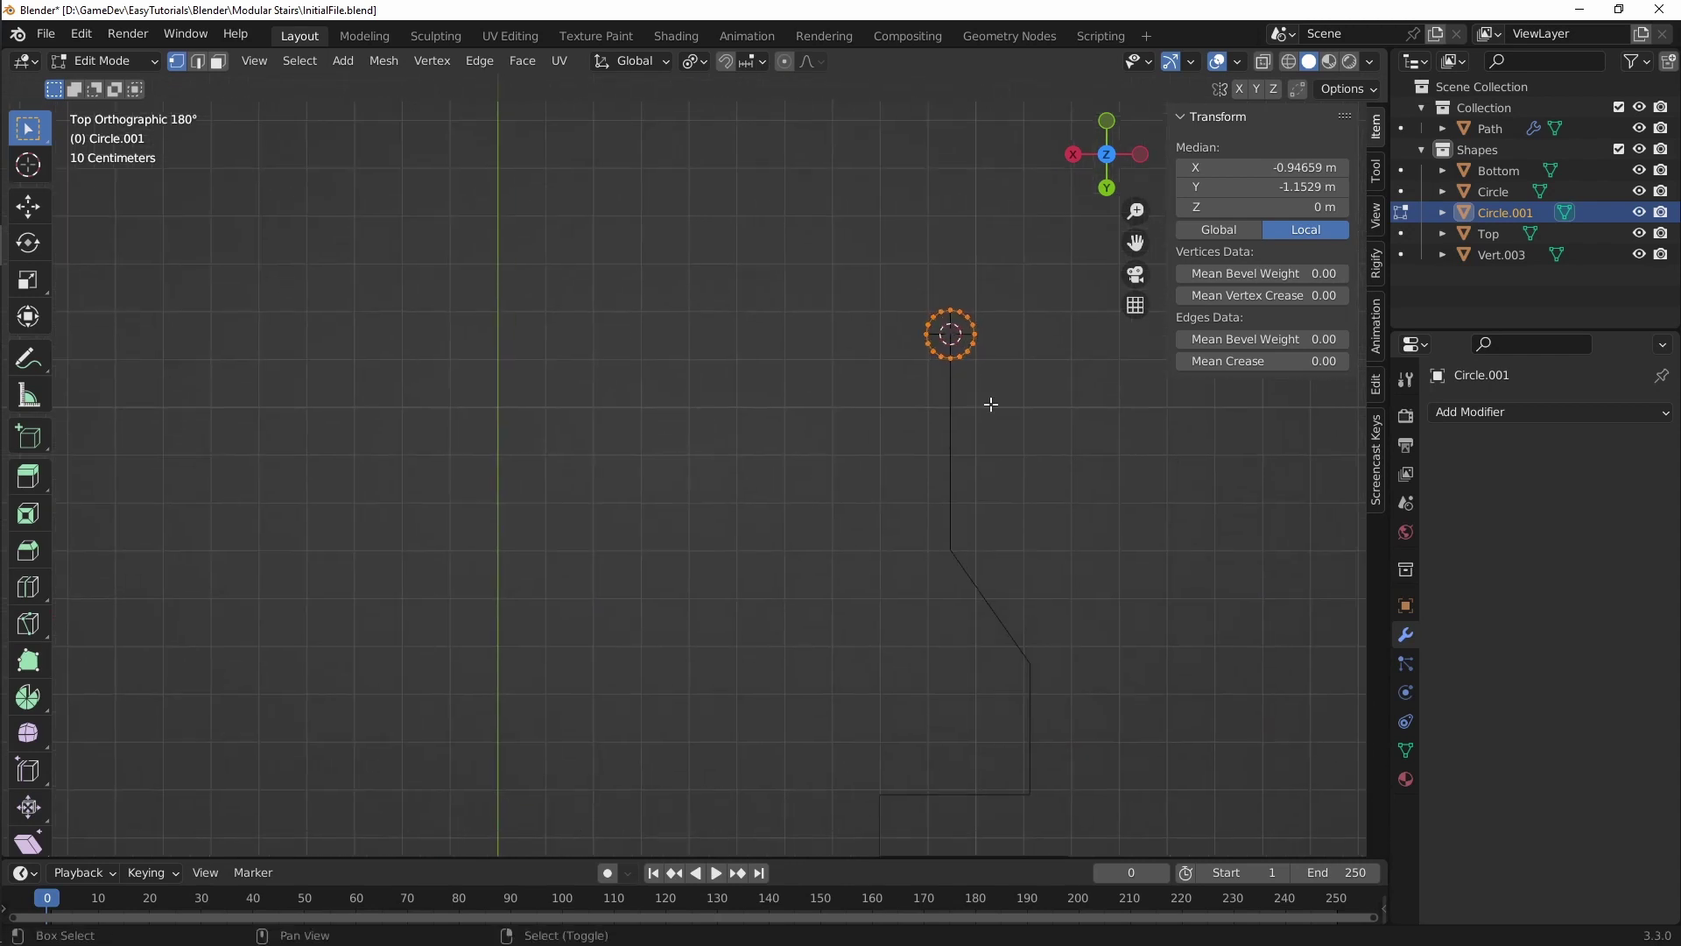
{"action": "key", "text": "shift+d"}
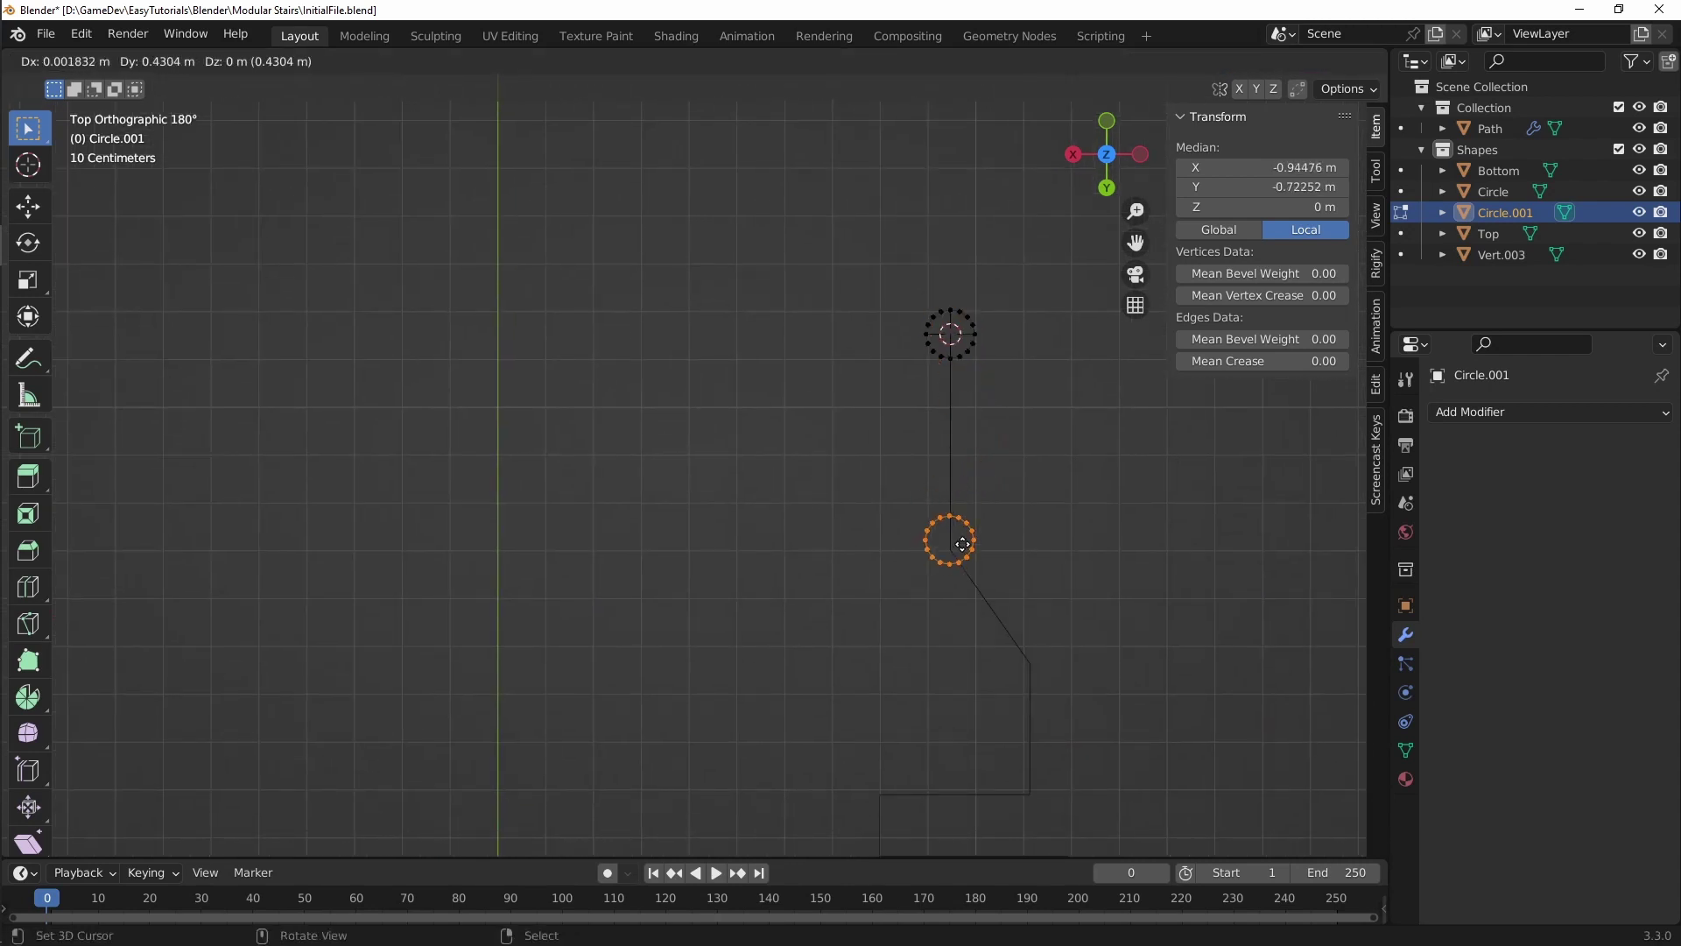
{"action": "key", "text": "y"}
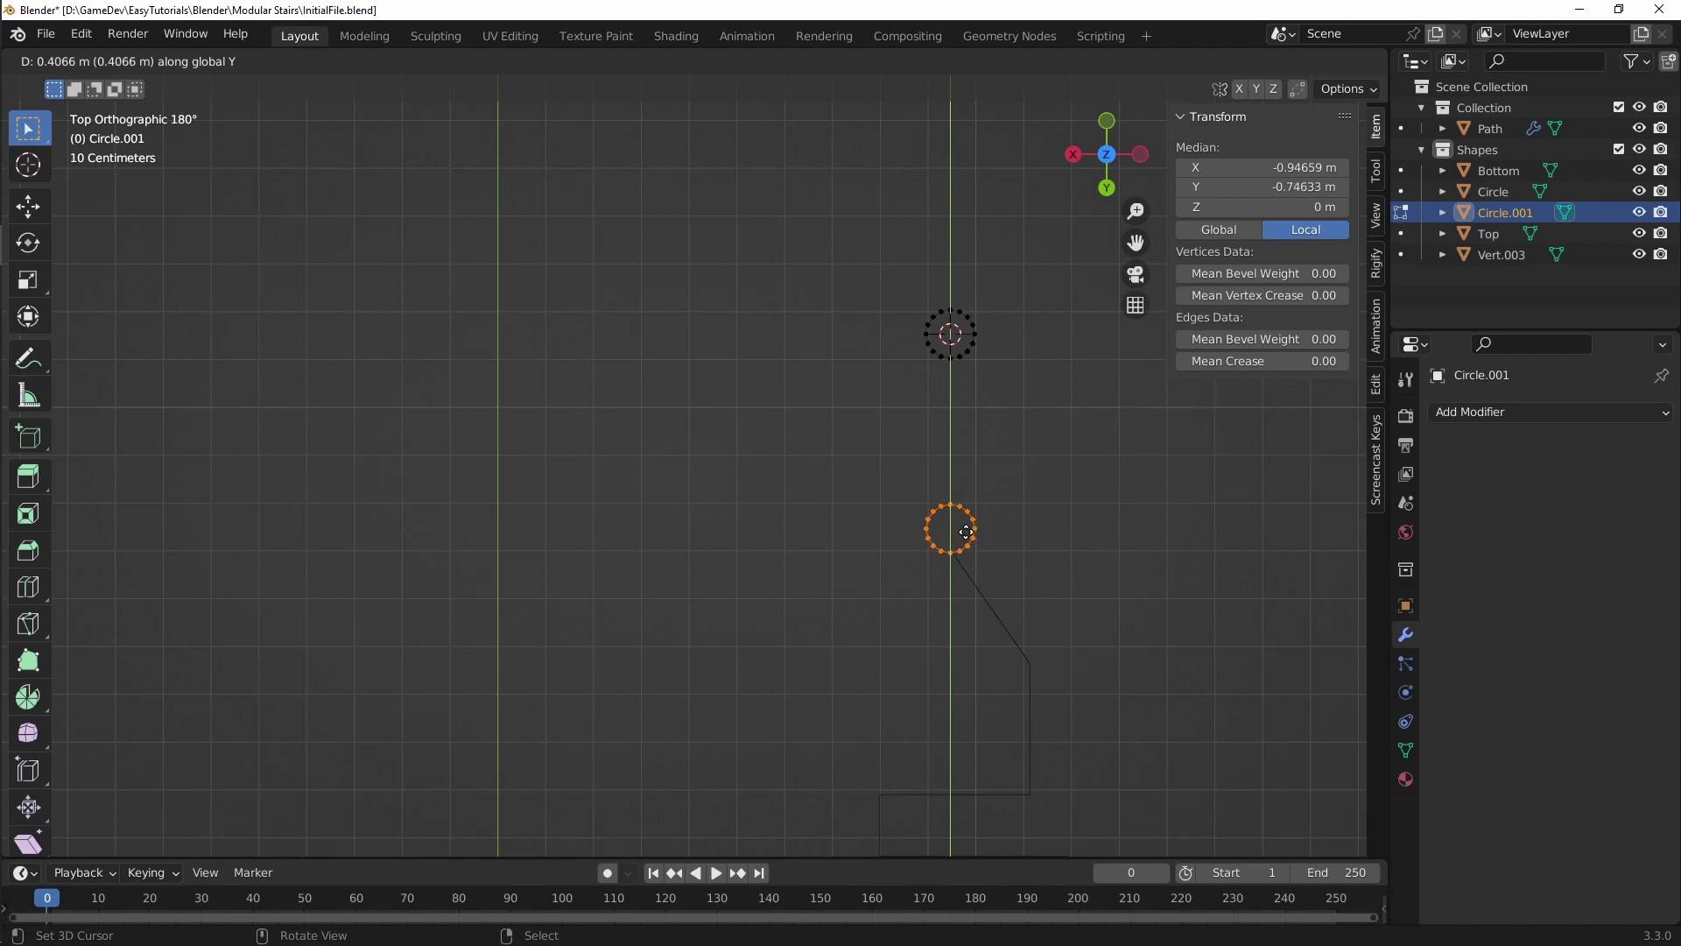
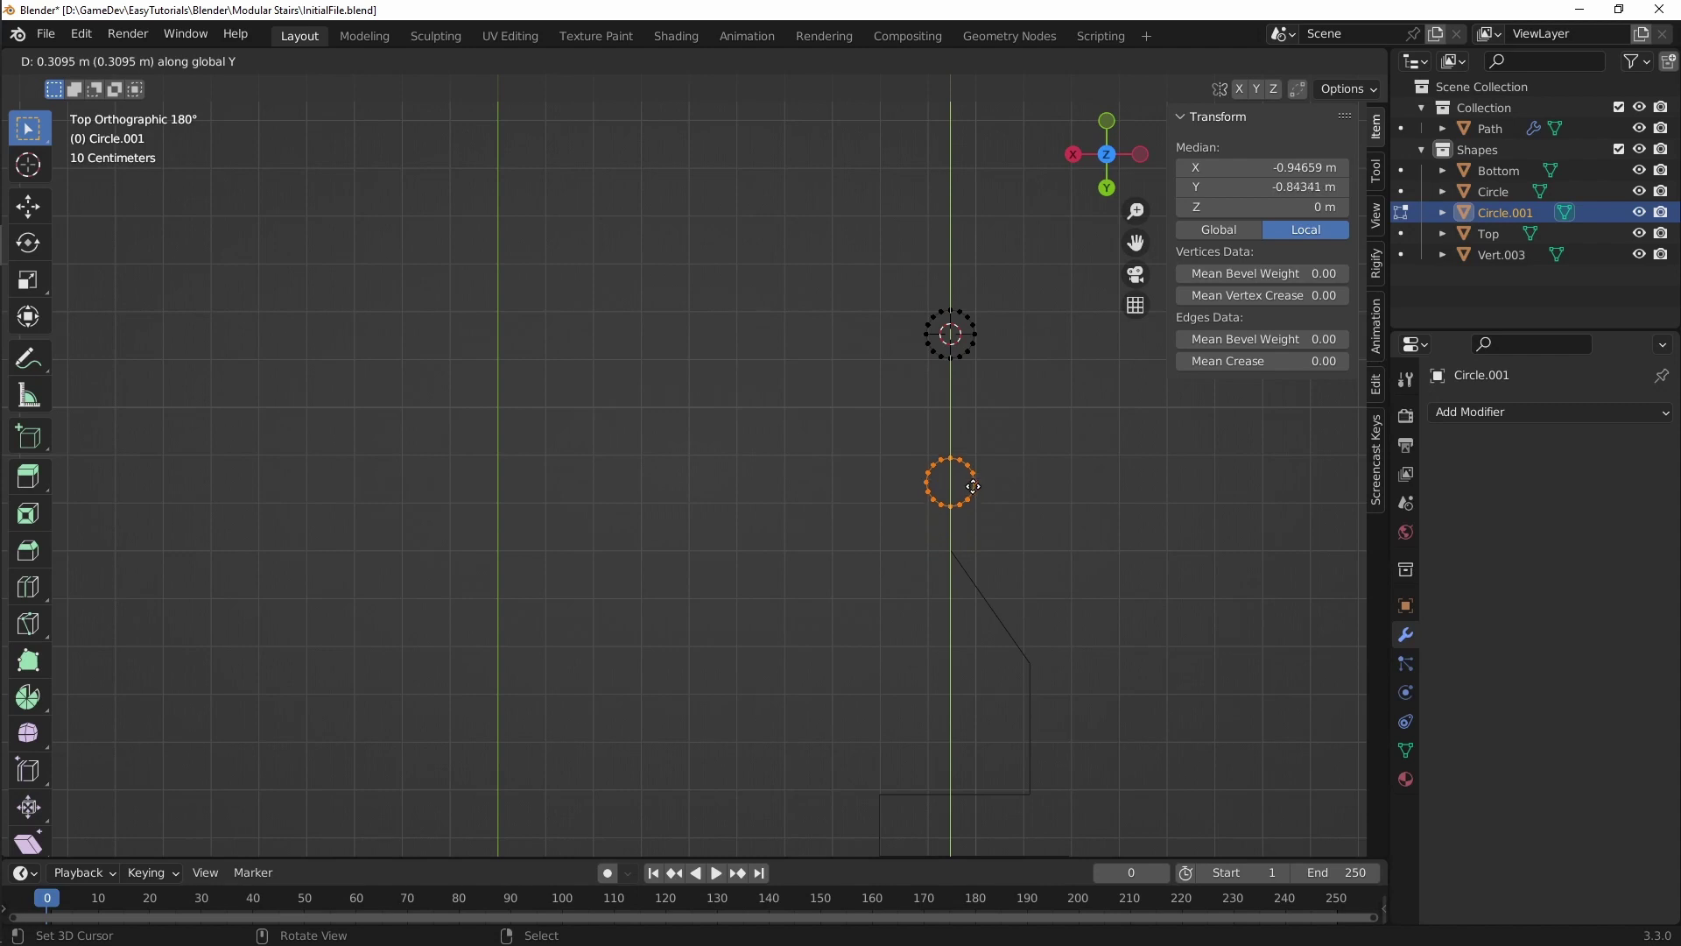
{"action": "left_click", "coordinate": [970, 445]}
Step: Scale the duplicated circle down to about 0.62
{"action": "scroll", "coordinate": [964, 431], "scroll_direction": "up", "scroll_amount": 3}
{"action": "scroll", "coordinate": [964, 430], "scroll_direction": "up", "scroll_amount": 2}
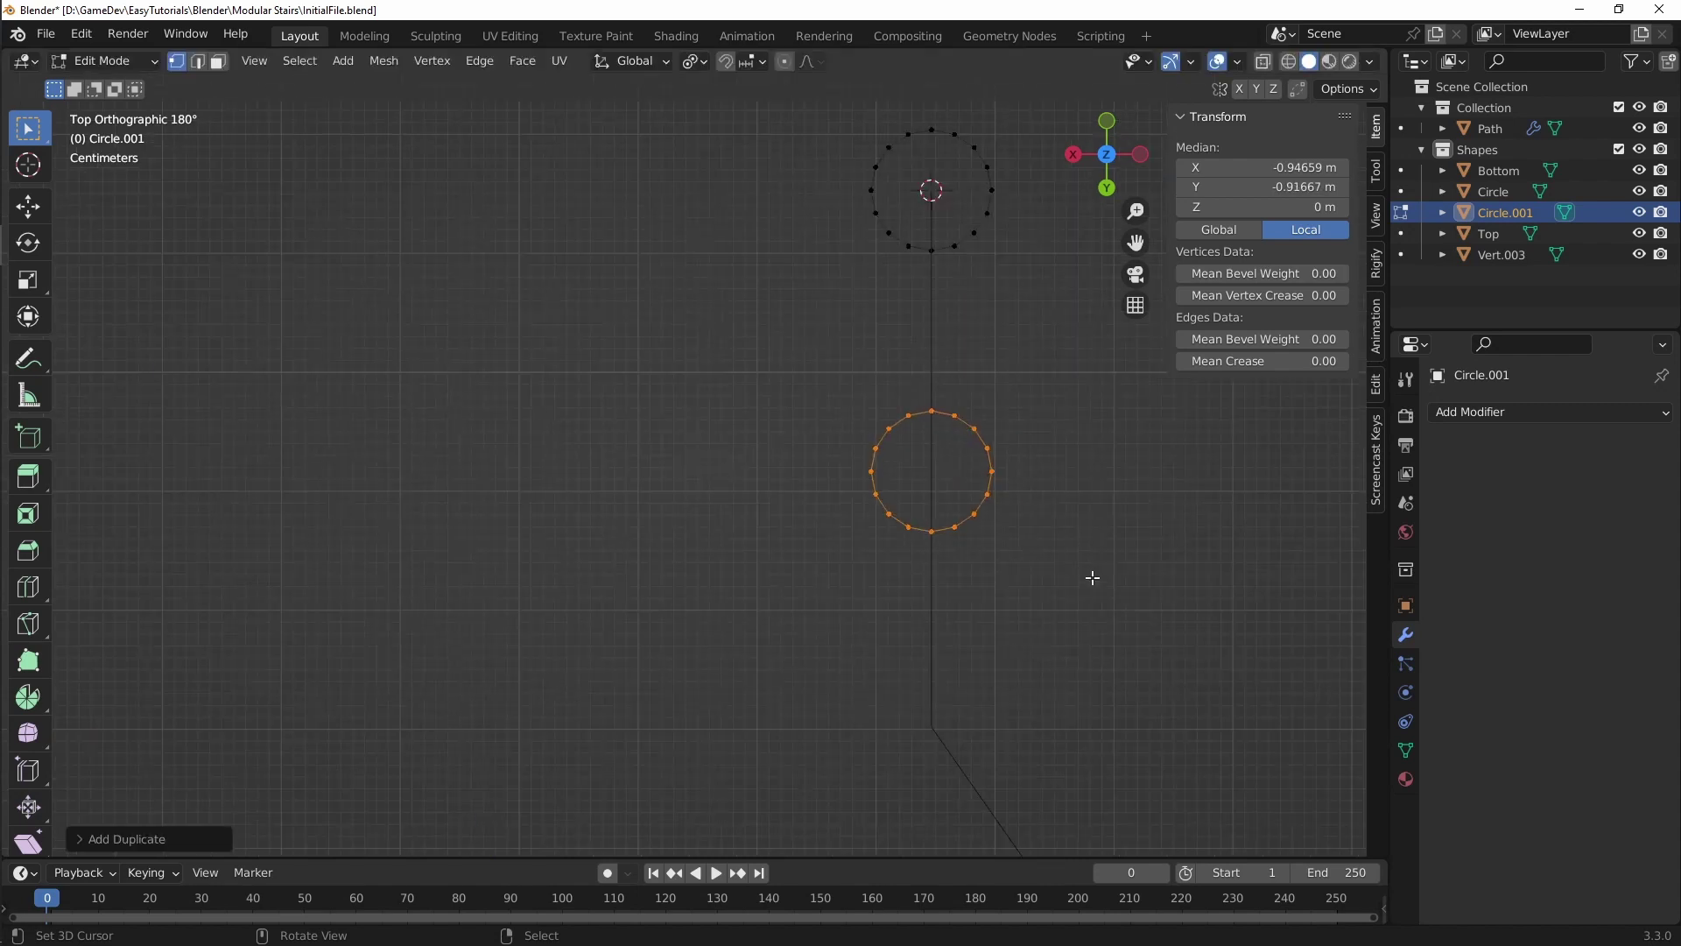
{"action": "key", "text": "s"}
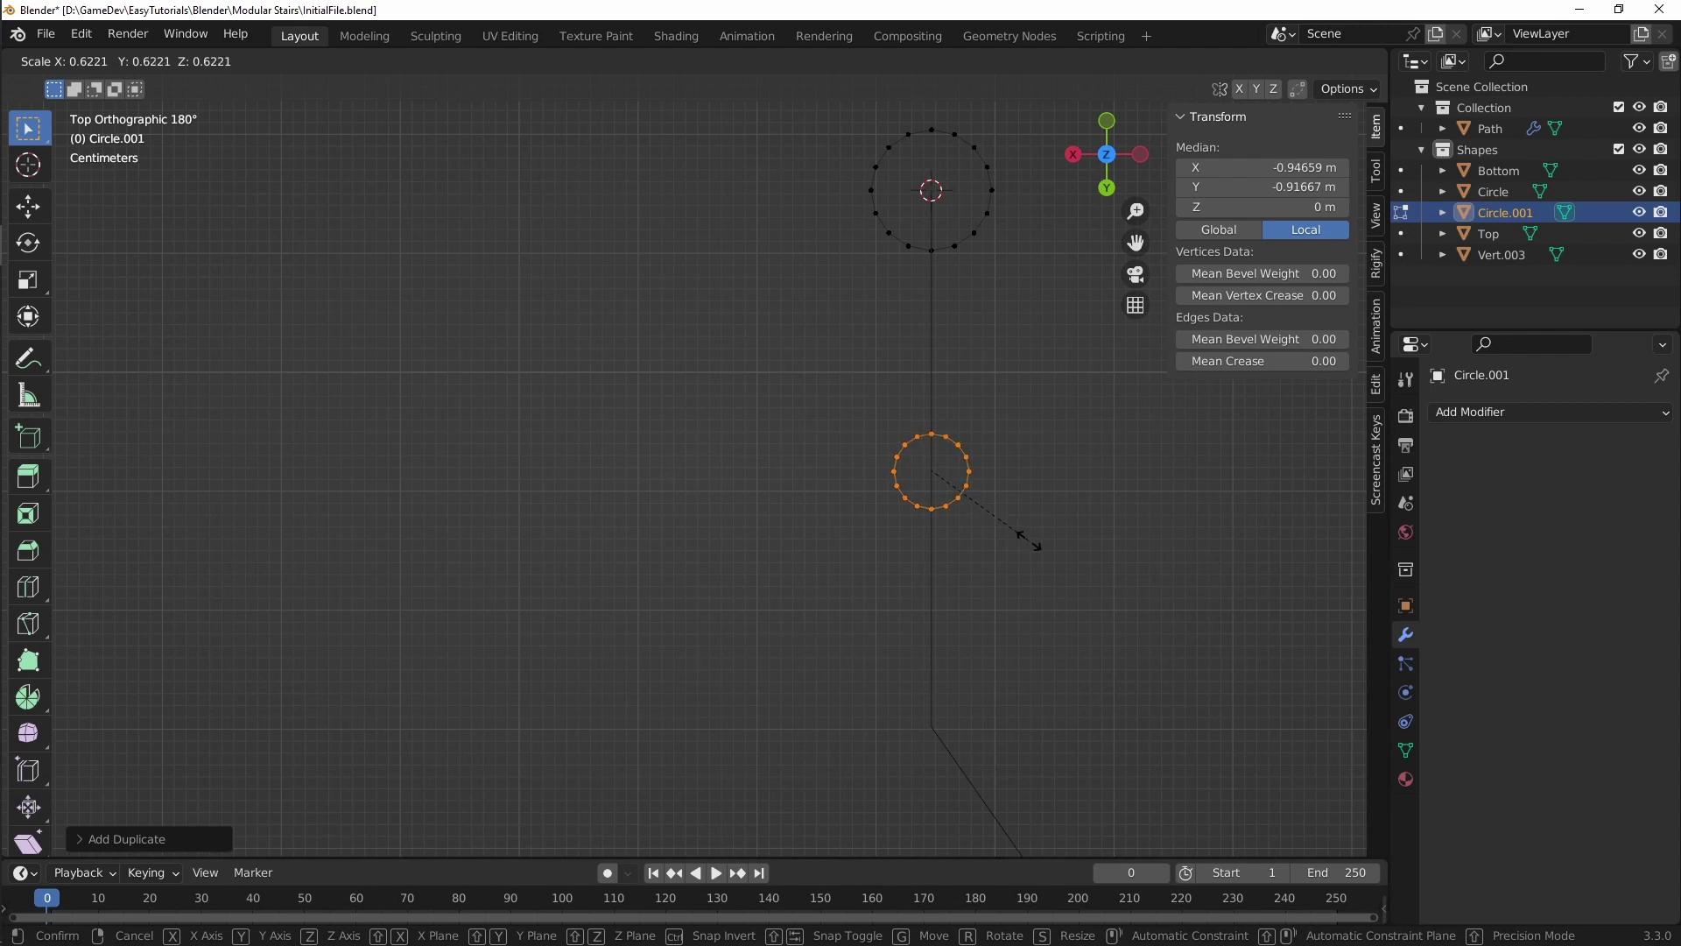
{"action": "left_click", "coordinate": [1016, 541]}
{"action": "scroll", "coordinate": [911, 525], "scroll_direction": "down", "scroll_amount": 5}
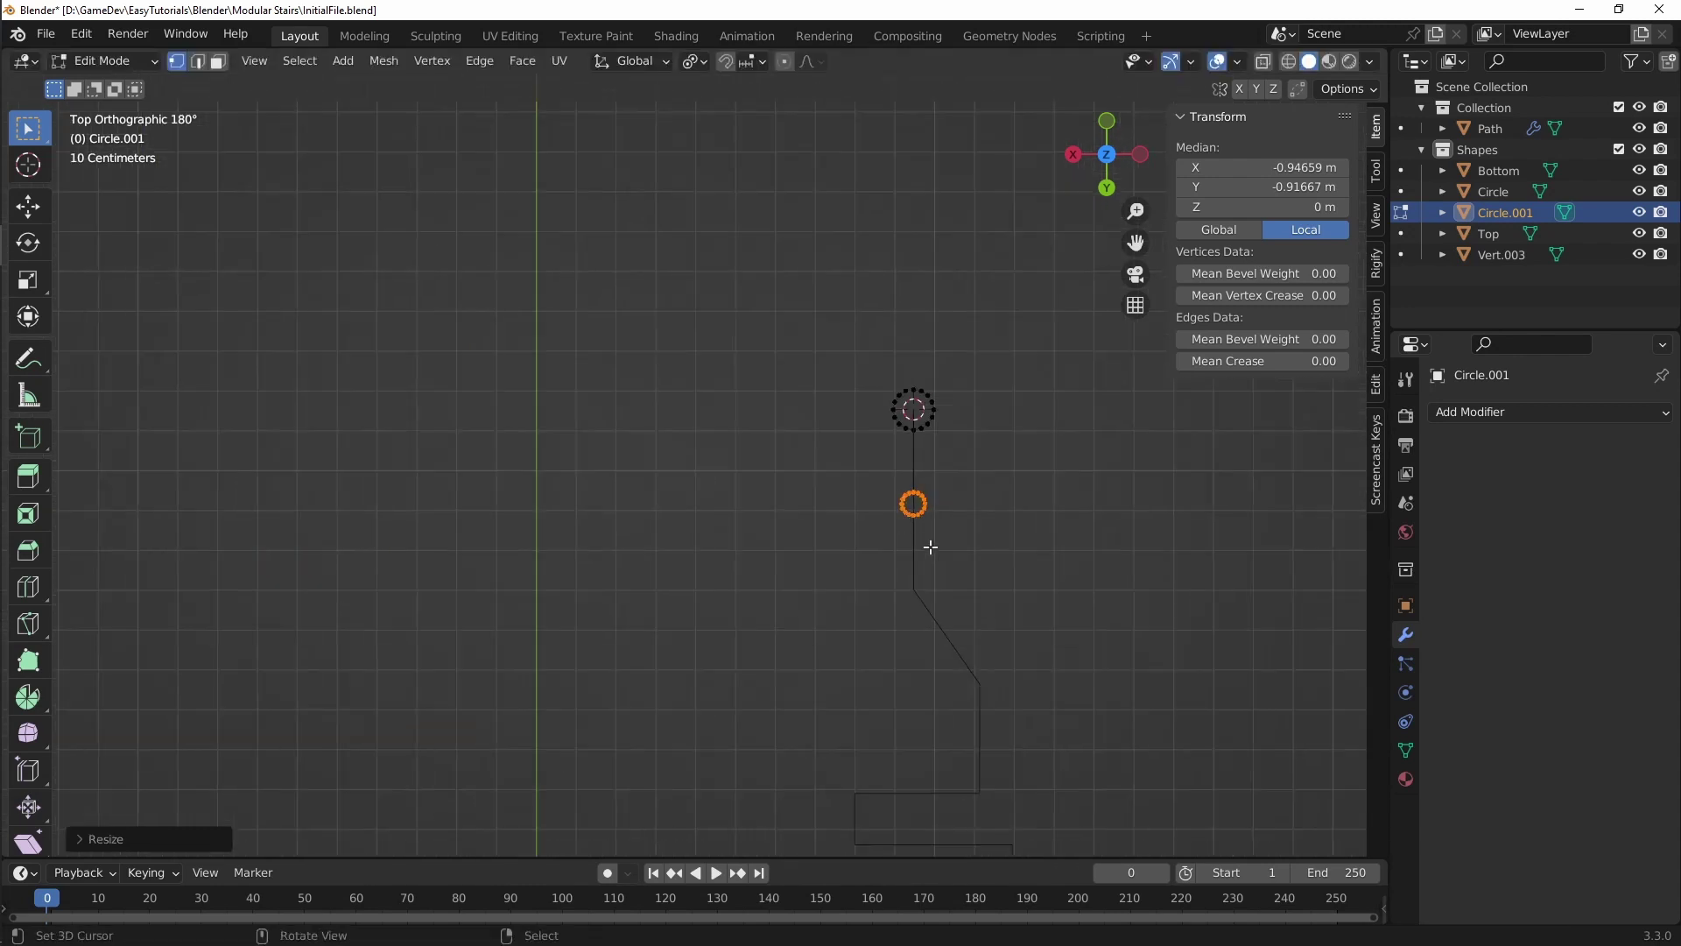
Step: Duplicate the small circle's vertices and place the copy about 0.17 m in negative X and 0.56 m along Y, on the profile's lower vertical segment
{"action": "middle_click_drag", "start_coordinate": [980, 594], "coordinate": [979, 461], "text": "shift"}
{"action": "scroll", "coordinate": [980, 518], "scroll_direction": "up", "scroll_amount": 3}
{"action": "middle_click_drag", "start_coordinate": [958, 529], "coordinate": [964, 425], "text": "shift"}
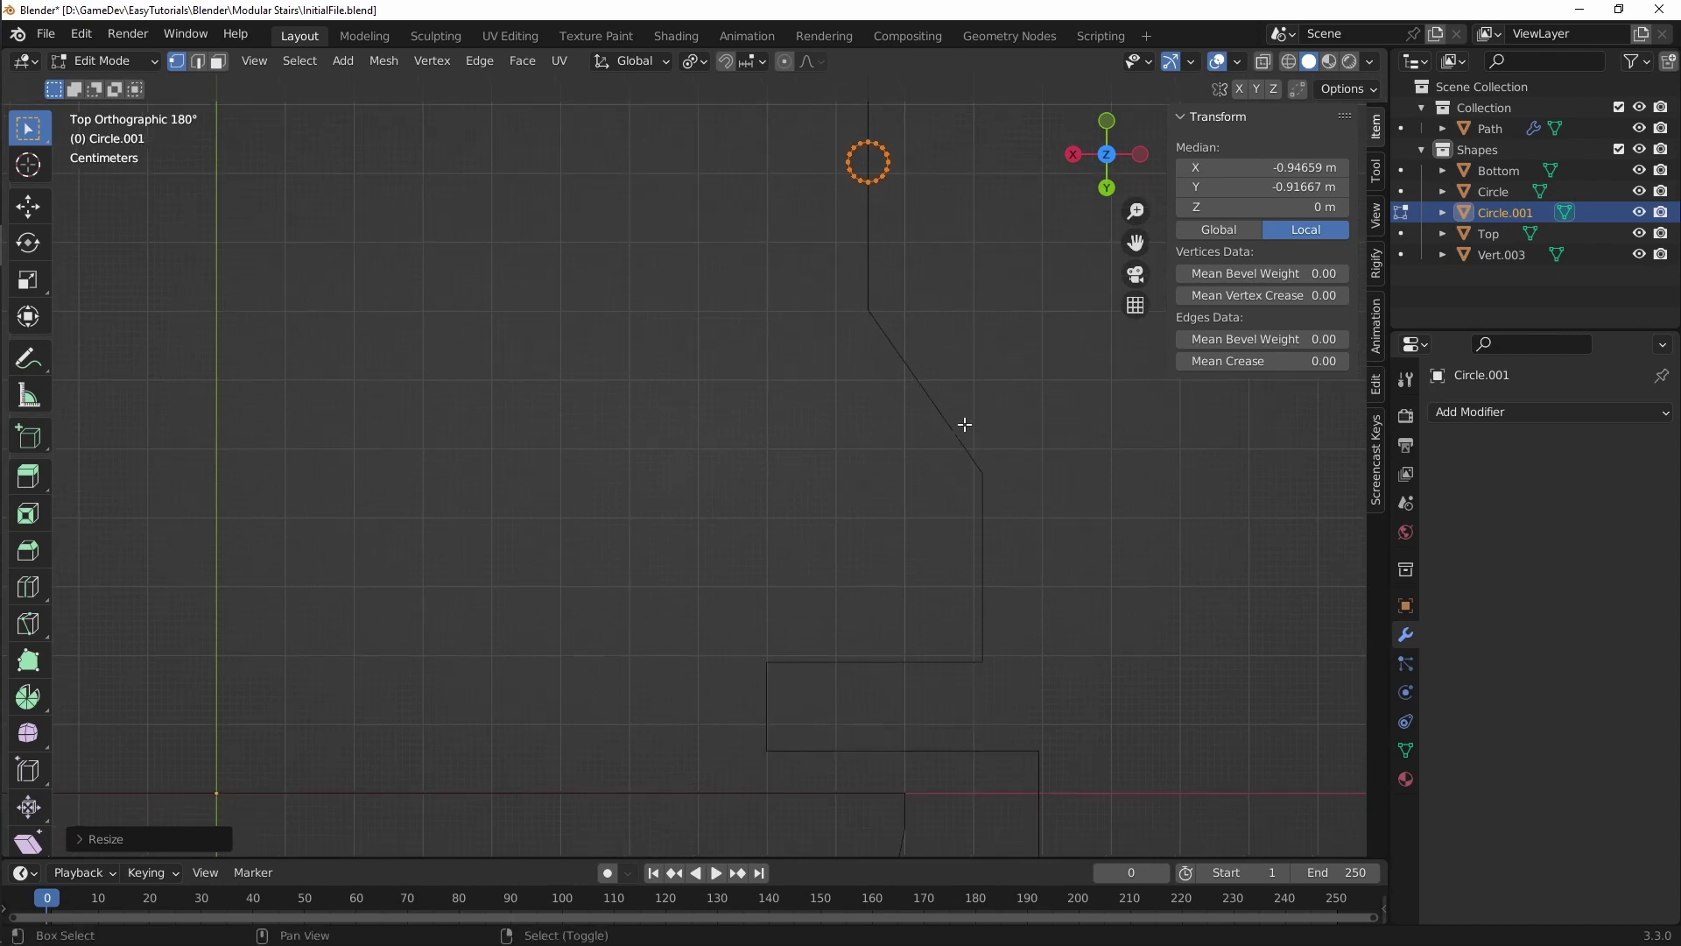
{"action": "key", "text": "g"}
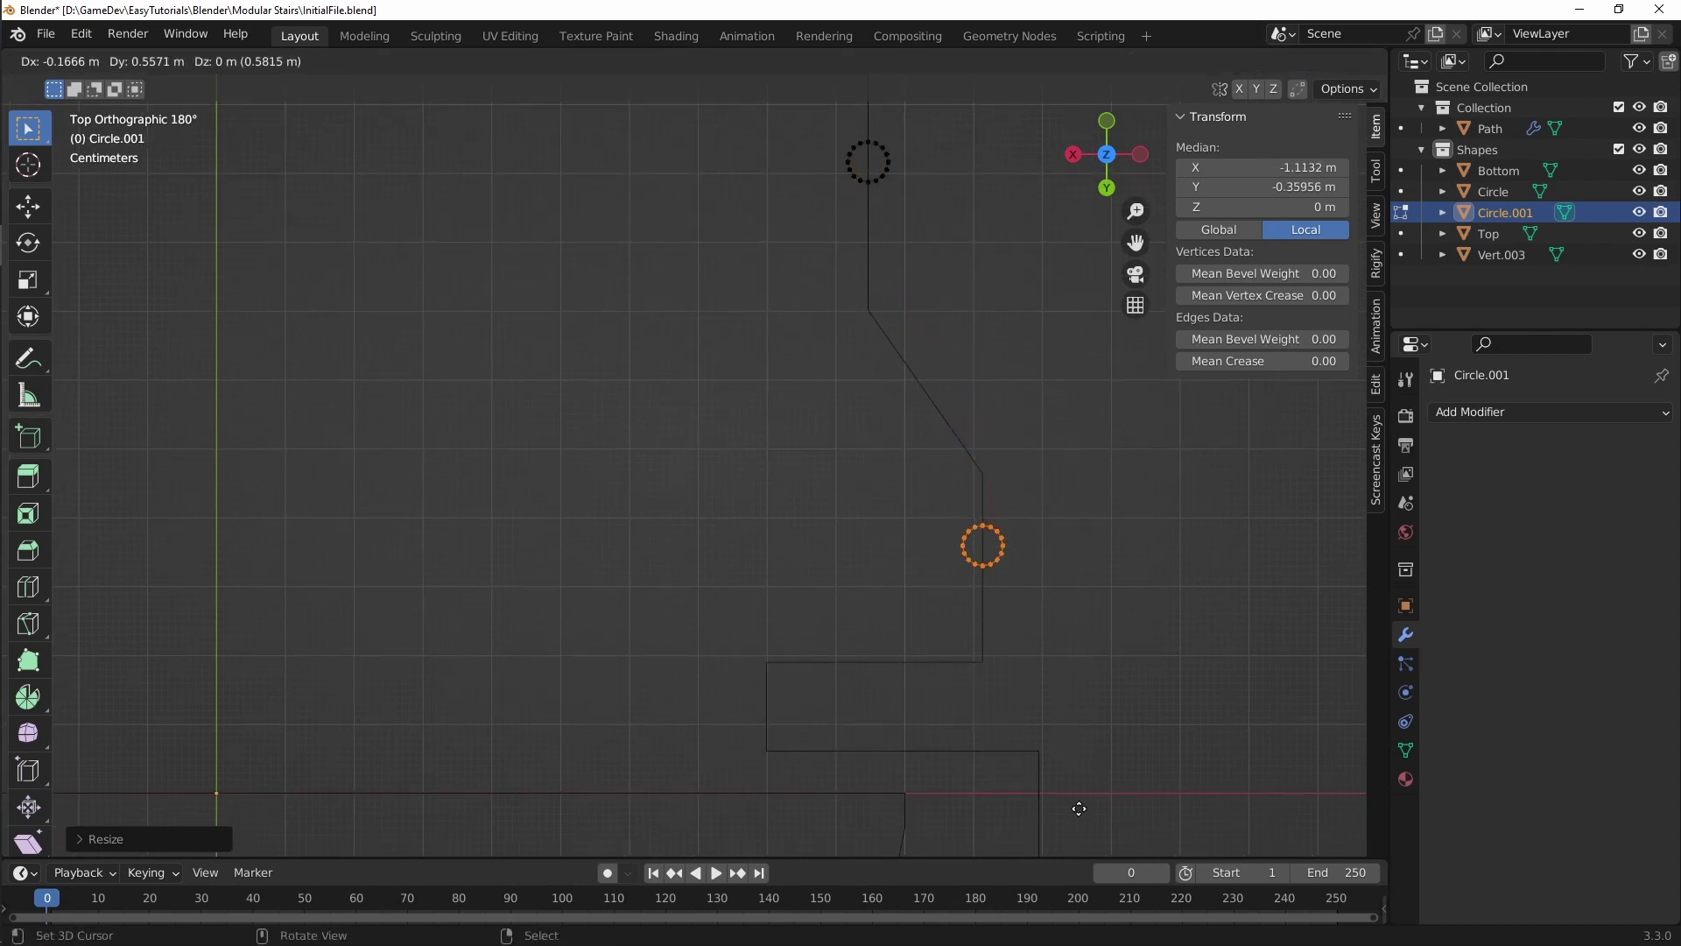
{"action": "left_click", "coordinate": [1079, 808]}
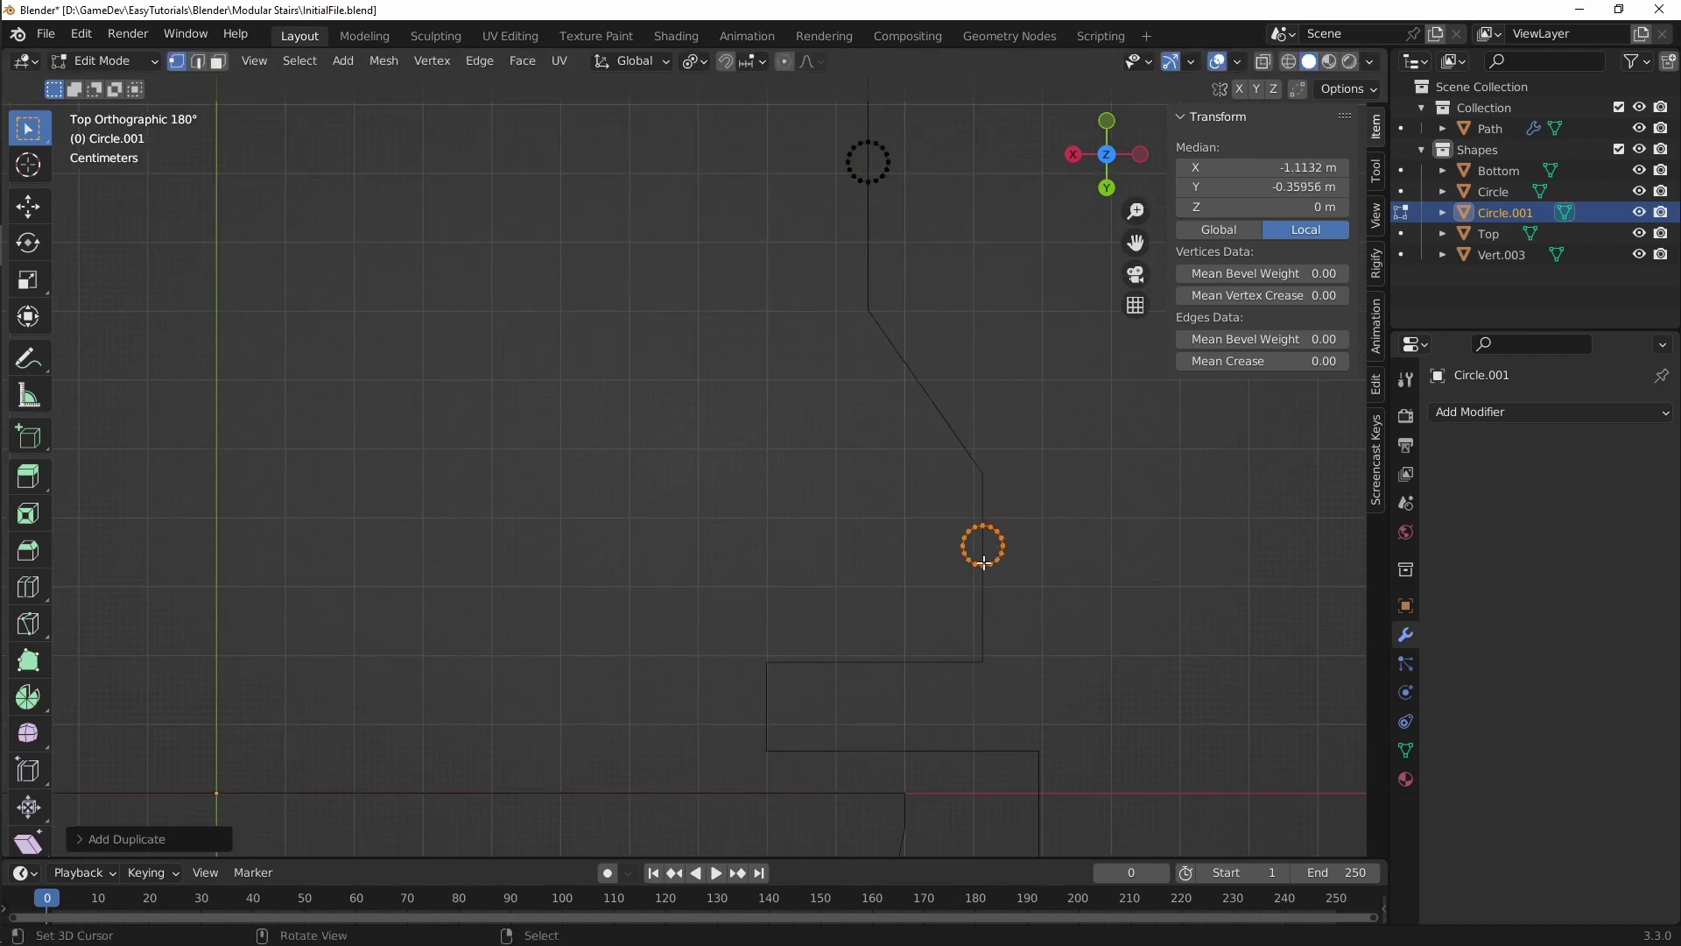
Step: Nudge the copied circle along X to about -1.1125 m so it centres on the vertical segment, and return to Object Mode
{"action": "scroll", "coordinate": [983, 563], "scroll_direction": "up", "scroll_amount": 5}
{"action": "scroll", "coordinate": [984, 563], "scroll_direction": "up", "scroll_amount": 3}
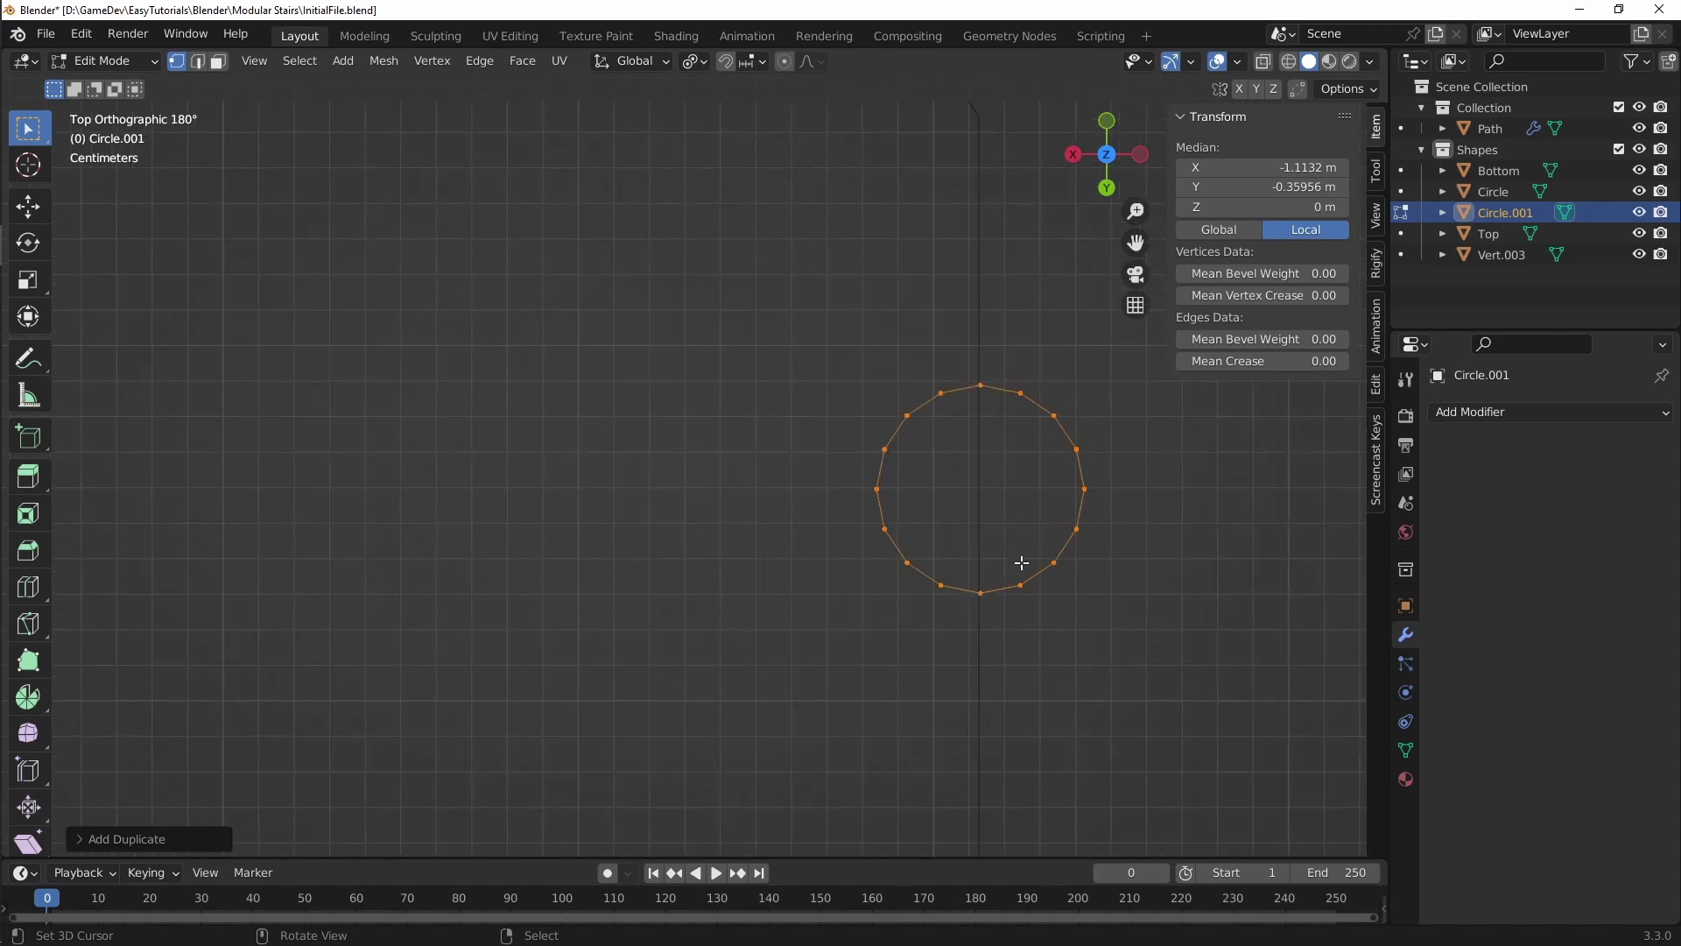
{"action": "key", "text": "g"}
{"action": "left_click", "coordinate": [1074, 580]}
{"action": "scroll", "coordinate": [964, 553], "scroll_direction": "down", "scroll_amount": 6}
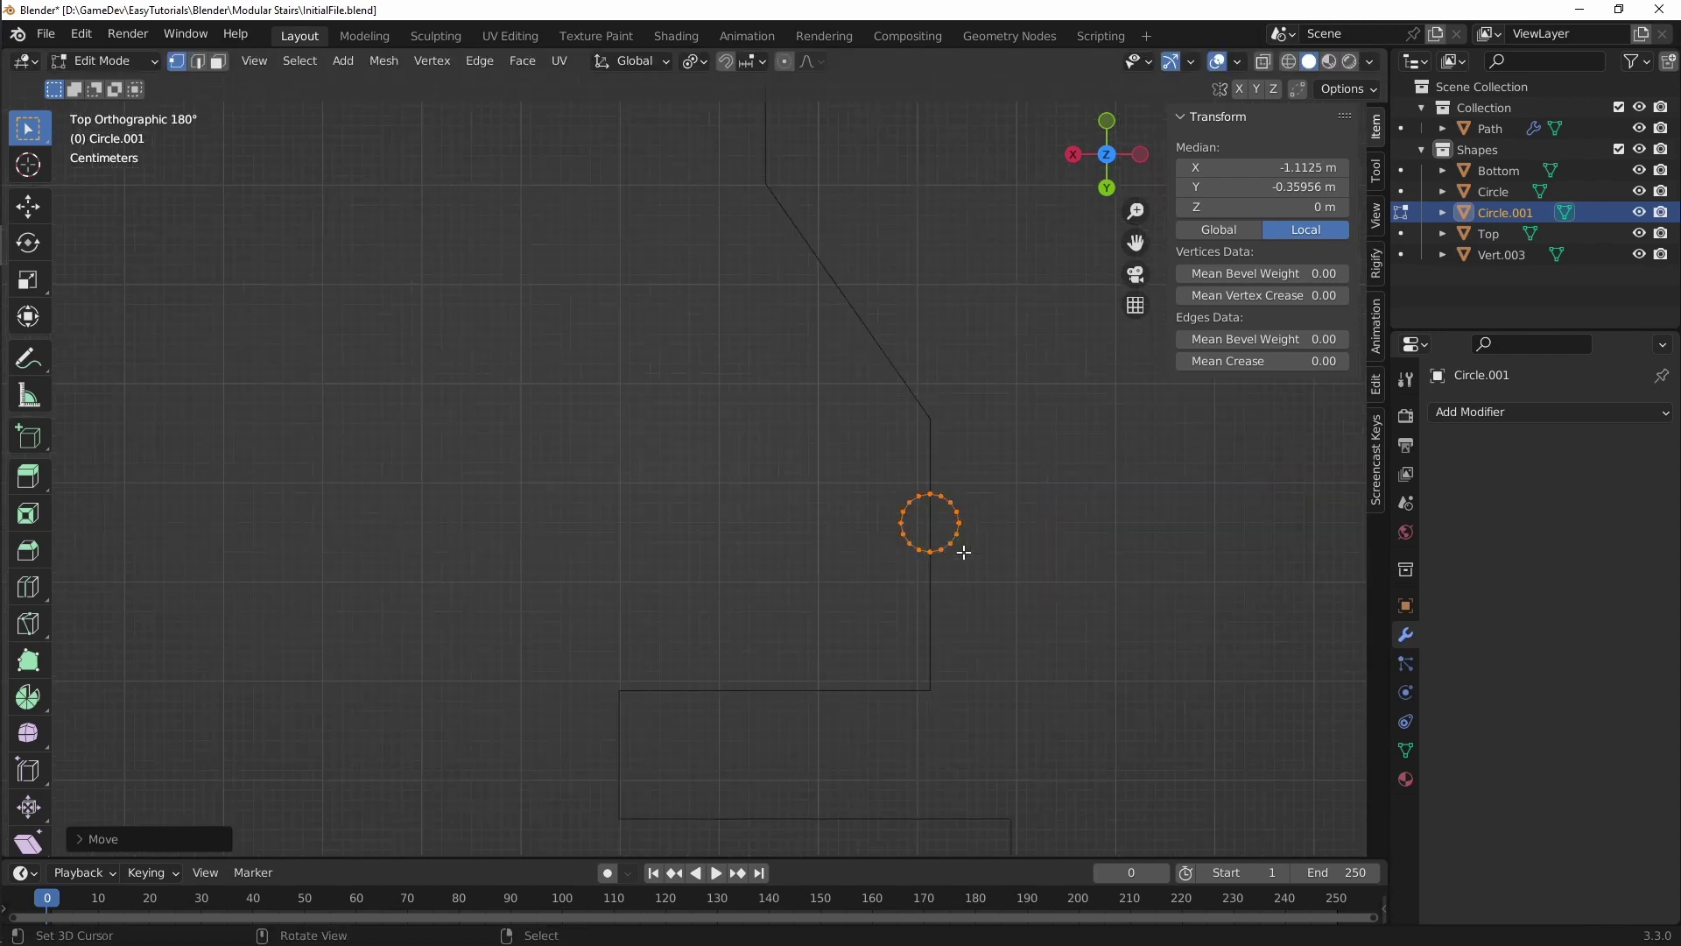
{"action": "scroll", "coordinate": [964, 522], "scroll_direction": "down", "scroll_amount": 3}
{"action": "middle_click_drag", "start_coordinate": [979, 443], "coordinate": [963, 515], "text": "shift"}
{"action": "key", "text": "ctrl+Tab"}
{"action": "left_click", "coordinate": [911, 497]}
Step: Bevel the two end vertices of the railing support profile's slanted segment with 4 segments, about 0.07 m wide
{"action": "left_click", "coordinate": [964, 515]}
{"action": "middle_click_drag", "start_coordinate": [1036, 578], "coordinate": [972, 525]}
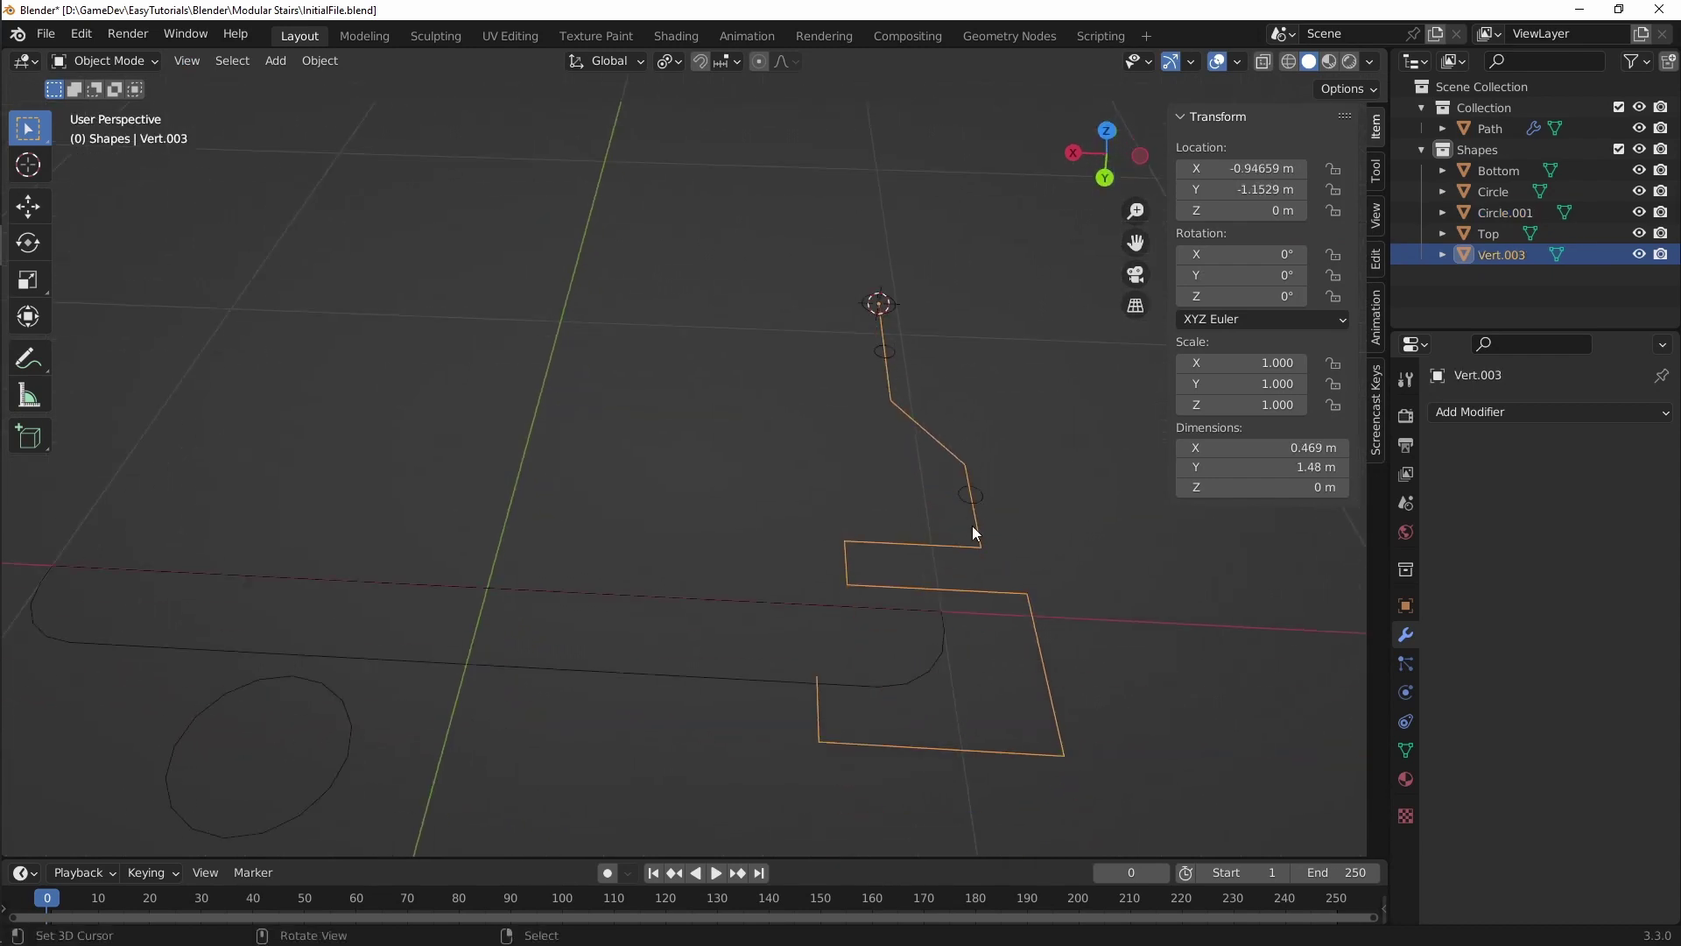
{"action": "key", "text": "KP_7"}
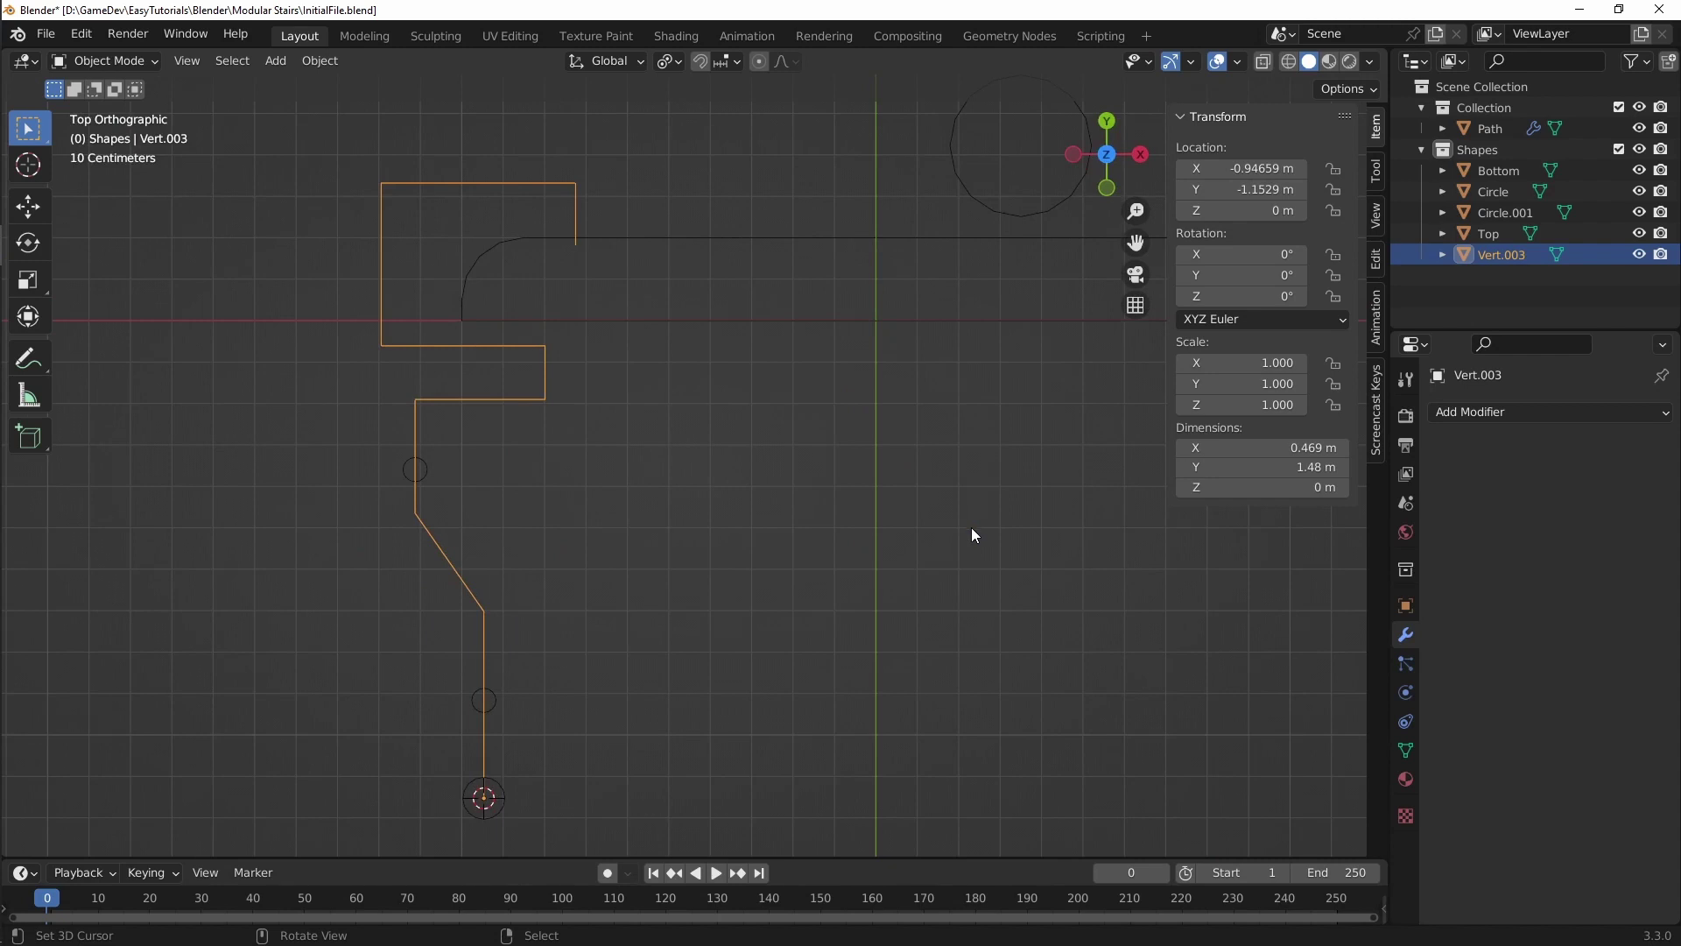
{"action": "middle_click_drag", "start_coordinate": [371, 592], "coordinate": [531, 552]}
{"action": "key", "text": "ctrl+KP_1"}
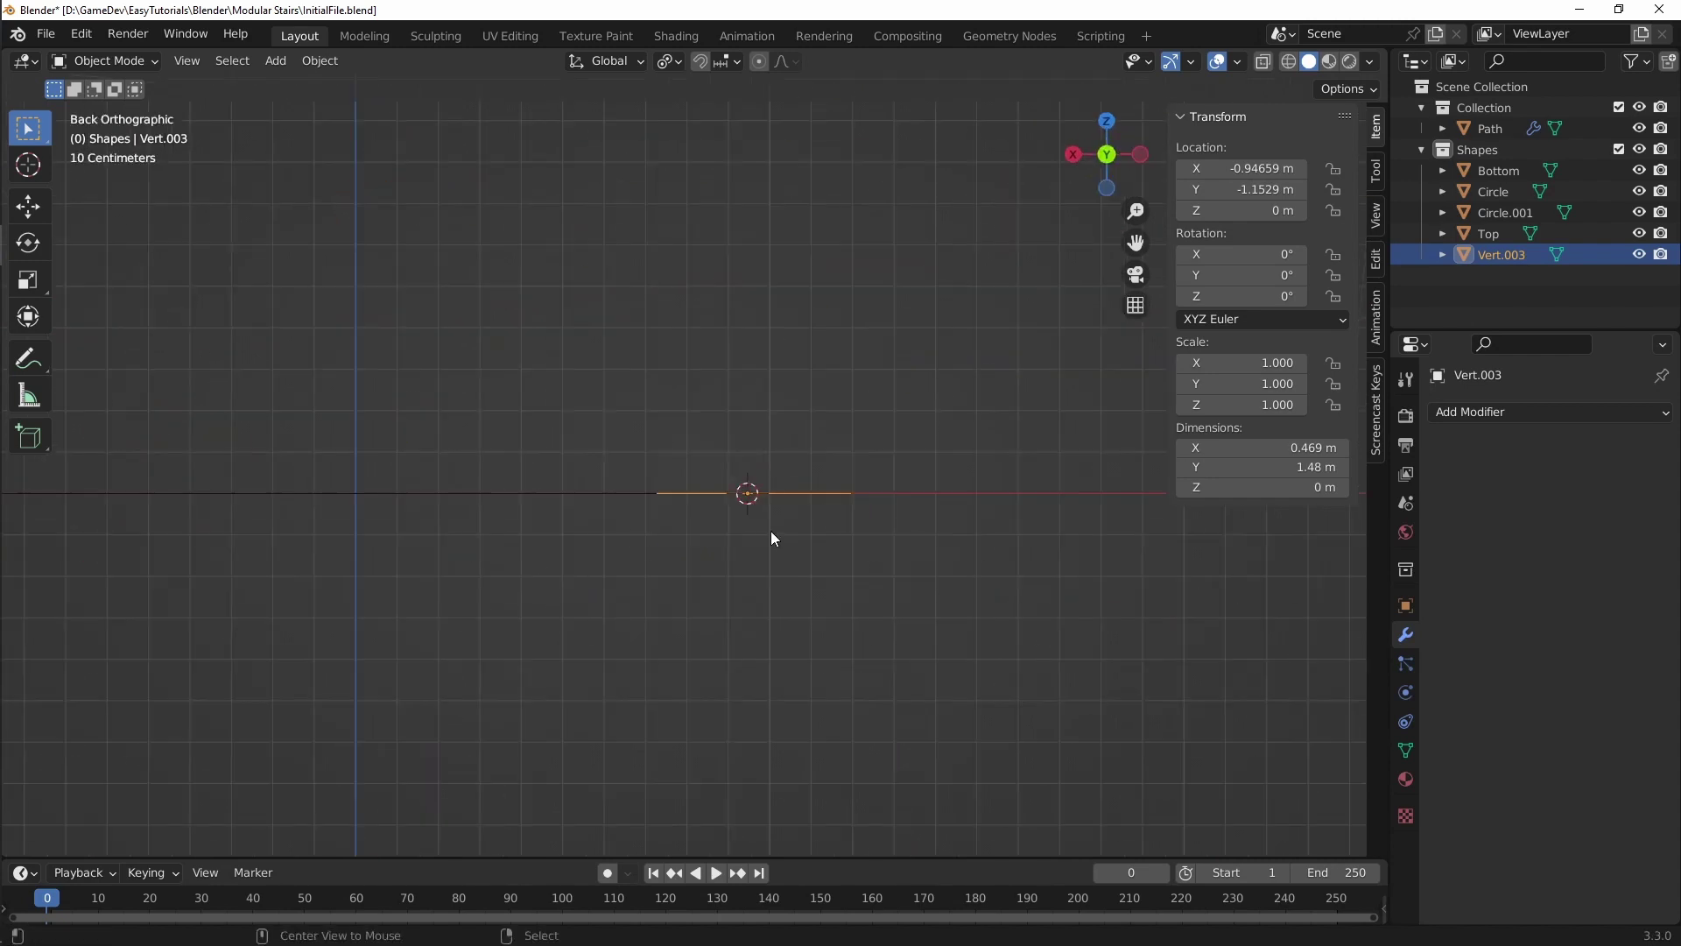
{"action": "middle_click_drag", "start_coordinate": [771, 530], "coordinate": [802, 340], "text": "alt"}
{"action": "middle_click_drag", "start_coordinate": [821, 536], "coordinate": [818, 442], "text": "shift"}
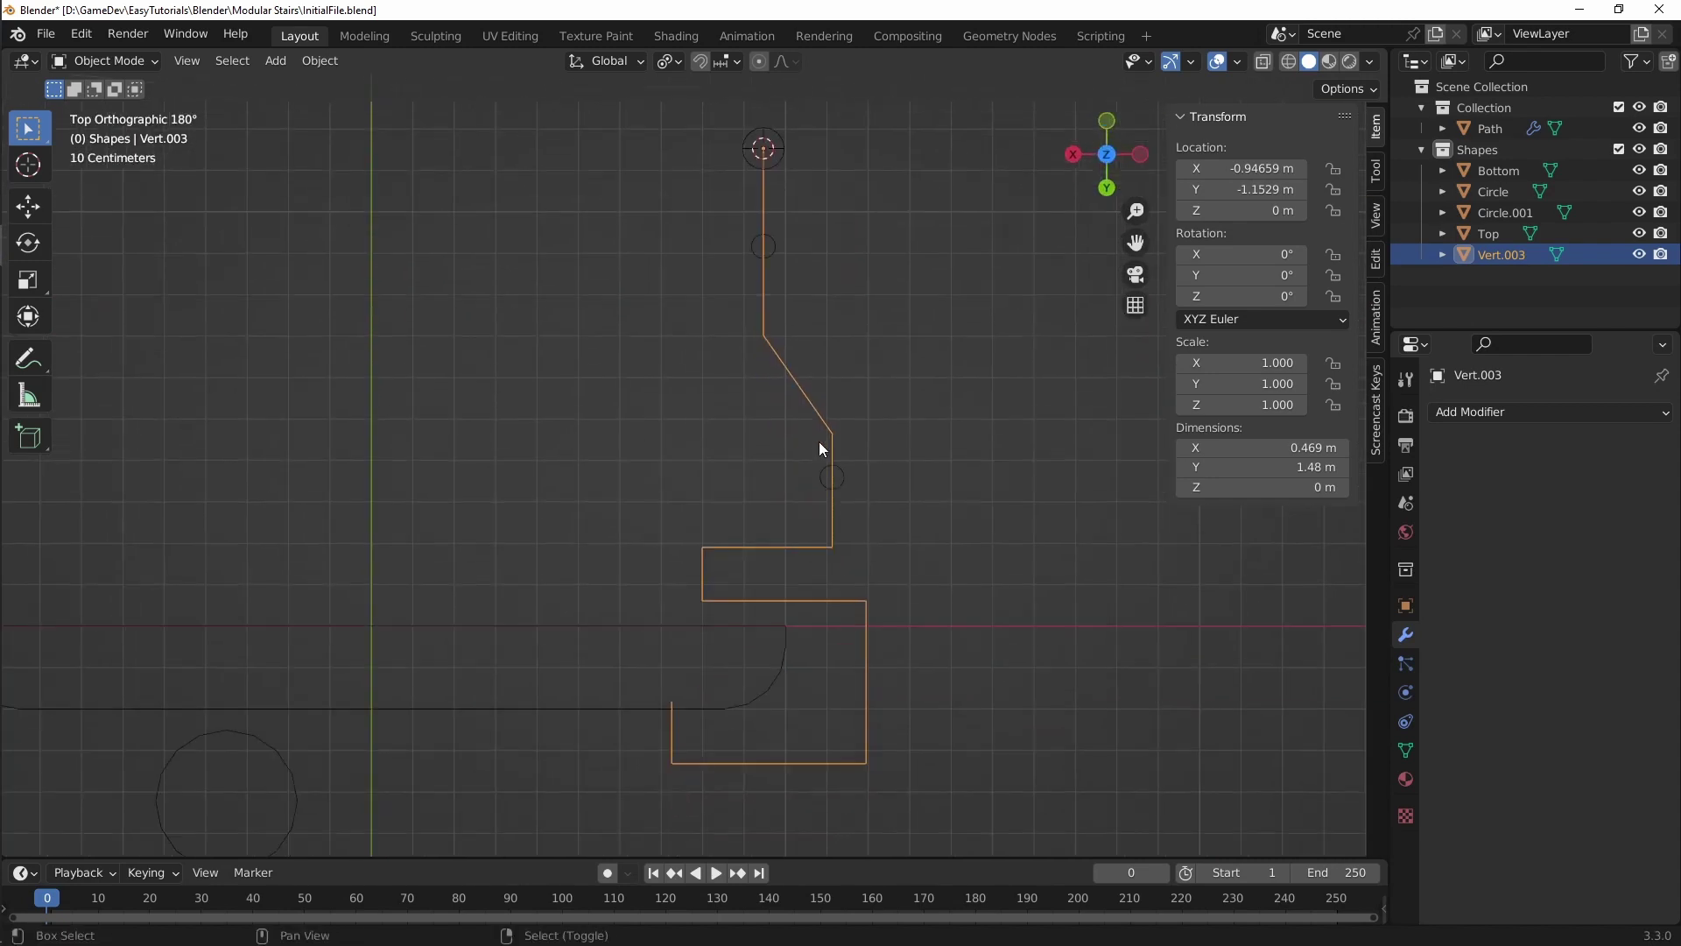
{"action": "key", "text": "Tab"}
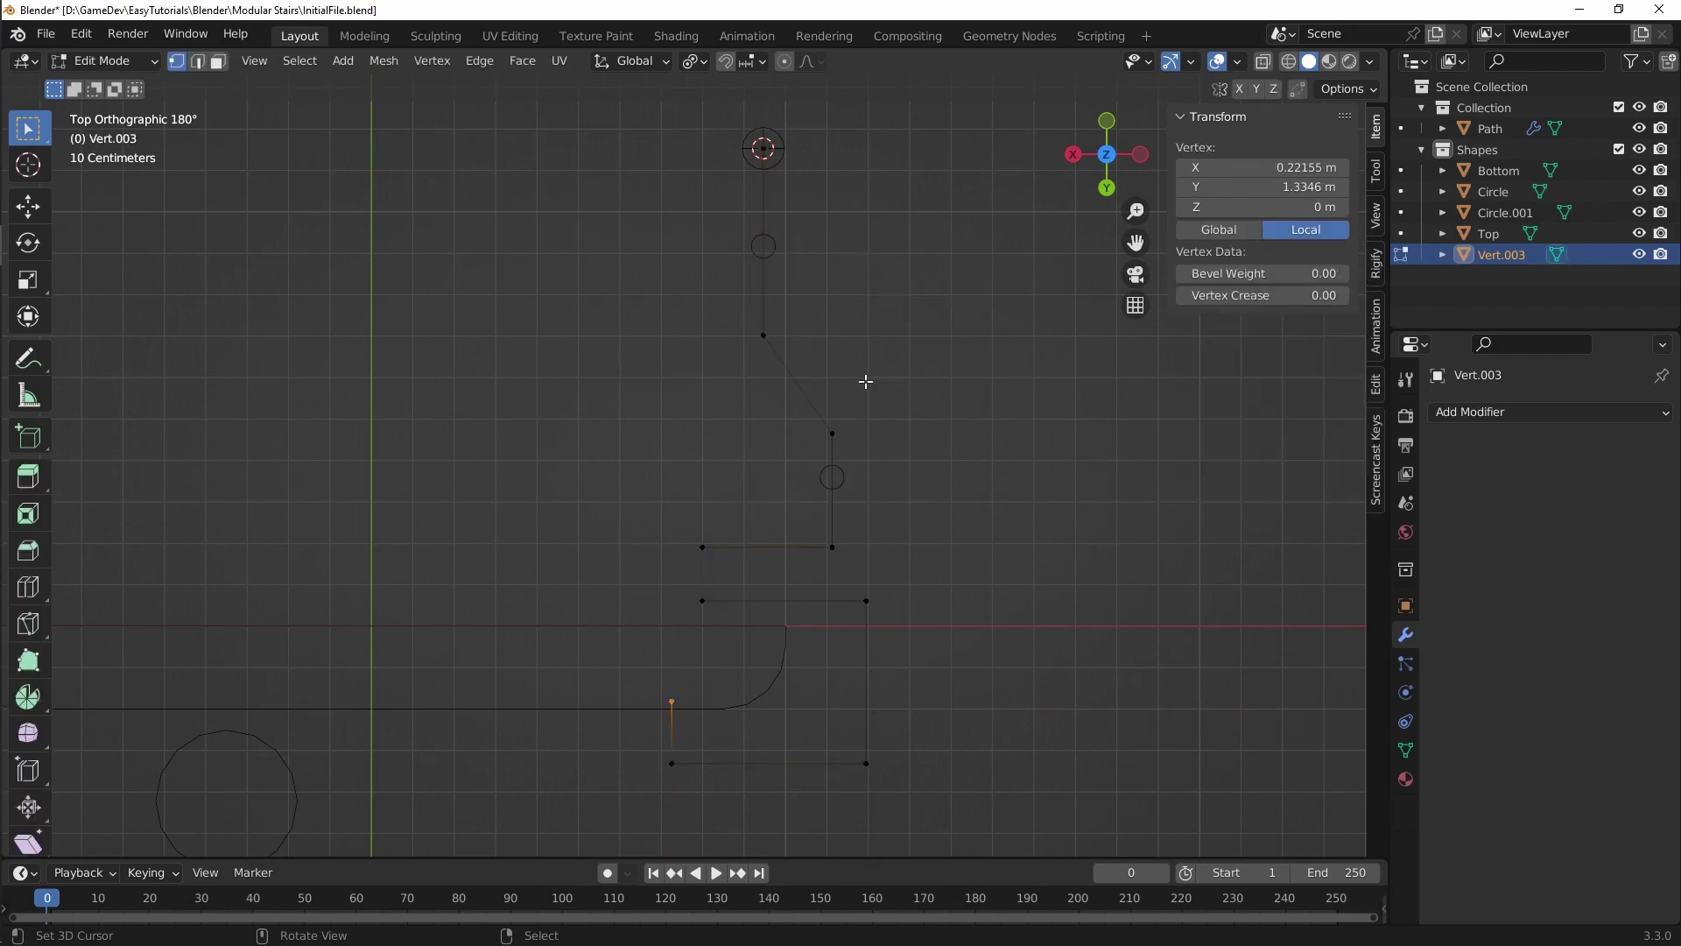
{"action": "left_click", "coordinate": [796, 422], "text": "ctrl"}
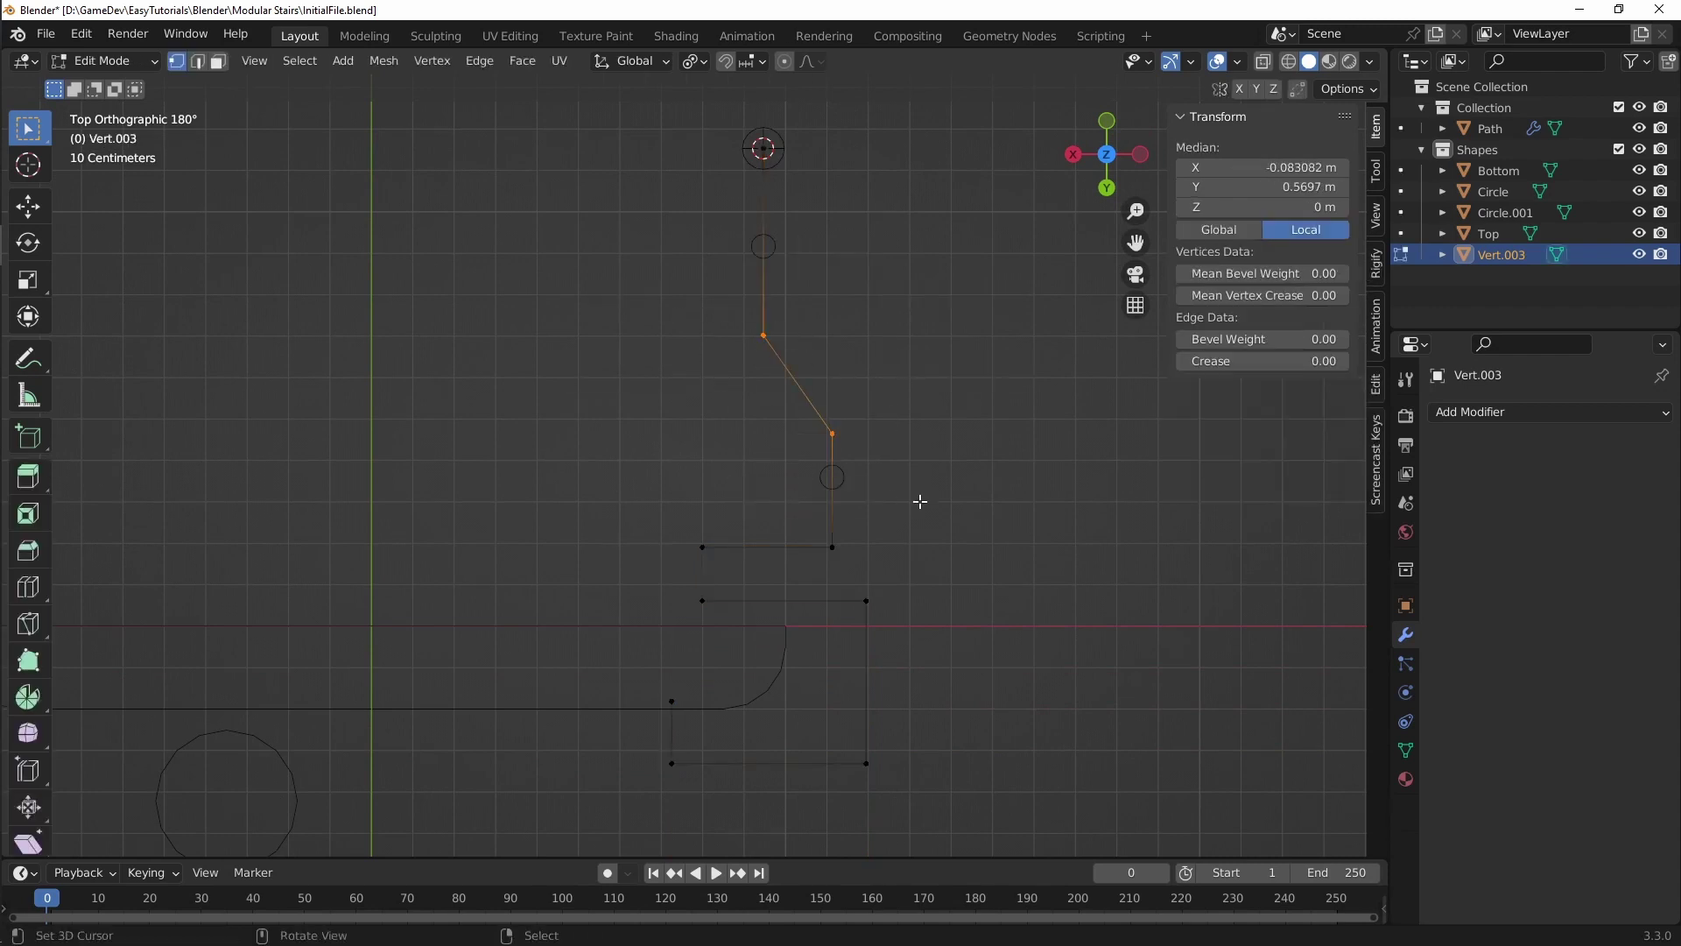
{"action": "key", "text": "ctrl+shift+b"}
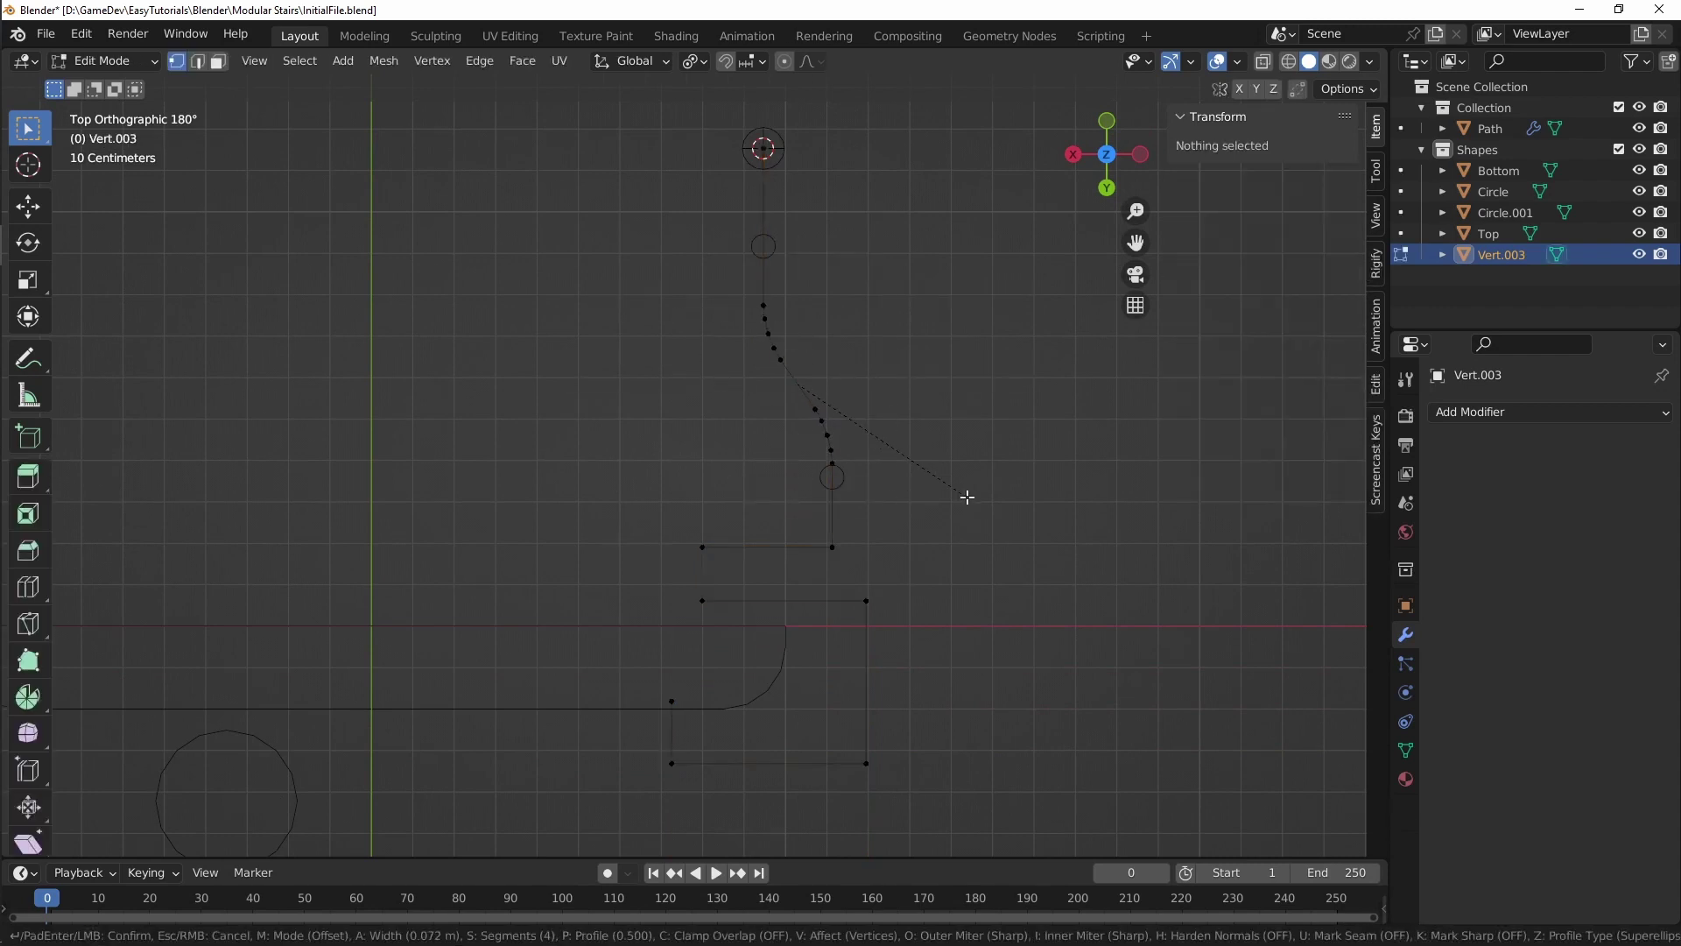
{"action": "left_click", "coordinate": [957, 495]}
Step: Bevel the profile's six remaining square corner vertices with 4 segments, about 0.04 m wide, and return to Object Mode
{"action": "middle_click_drag", "start_coordinate": [957, 494], "coordinate": [1043, 322], "text": "shift"}
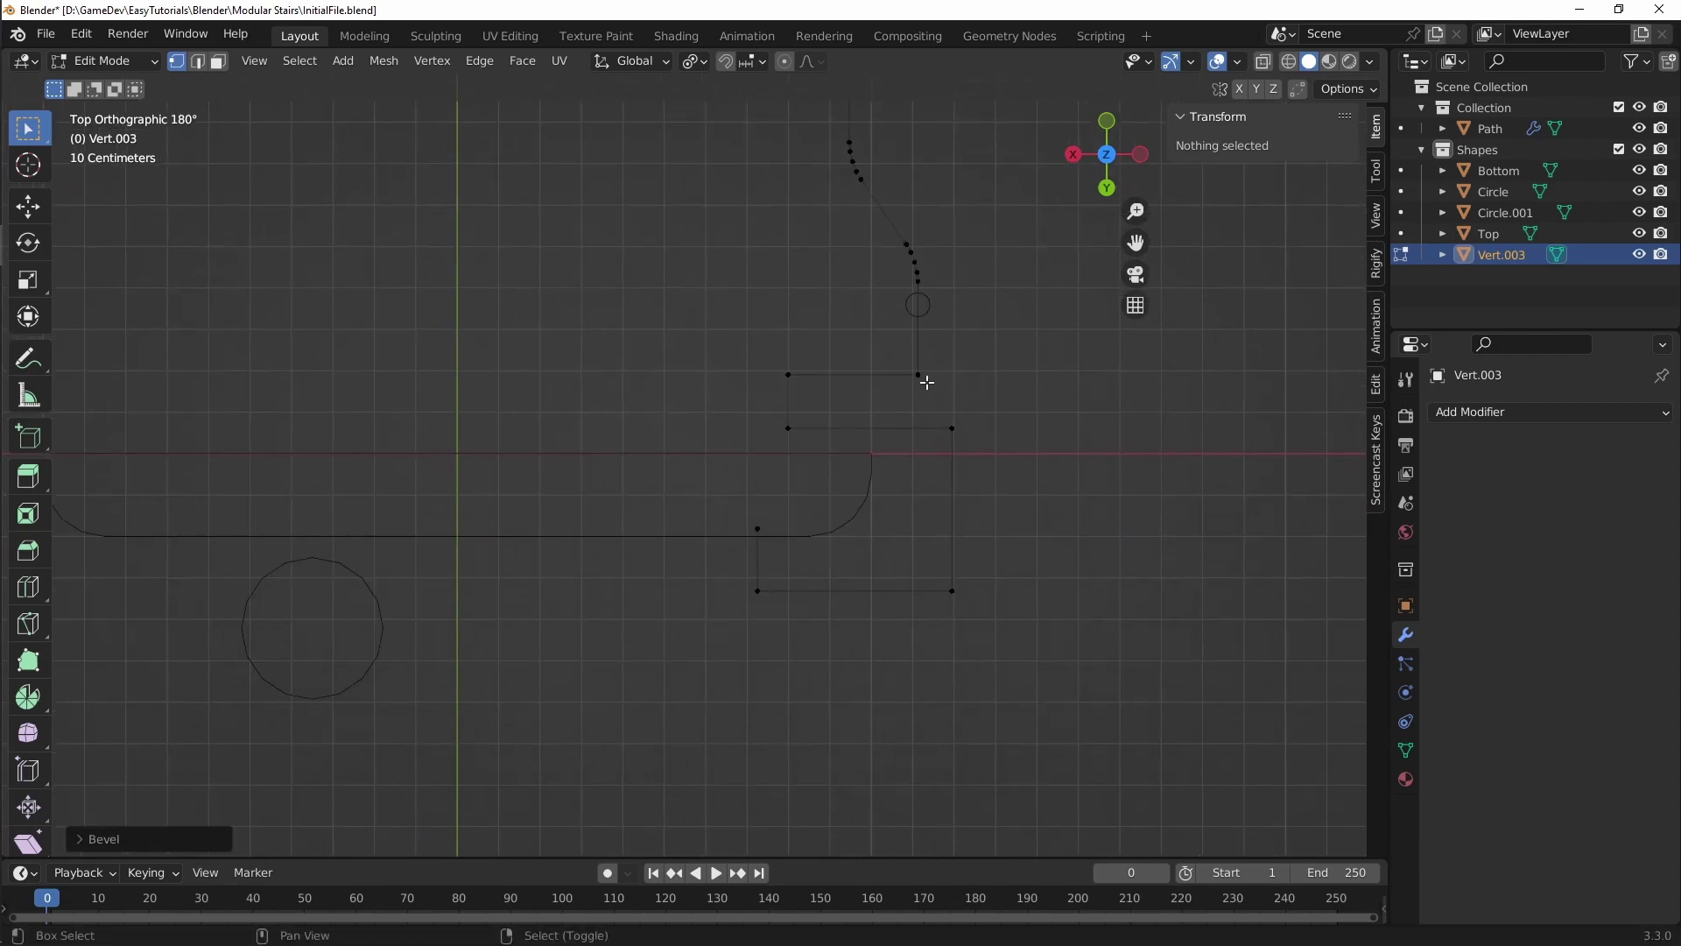
{"action": "left_click_drag", "start_coordinate": [742, 341], "coordinate": [810, 462]}
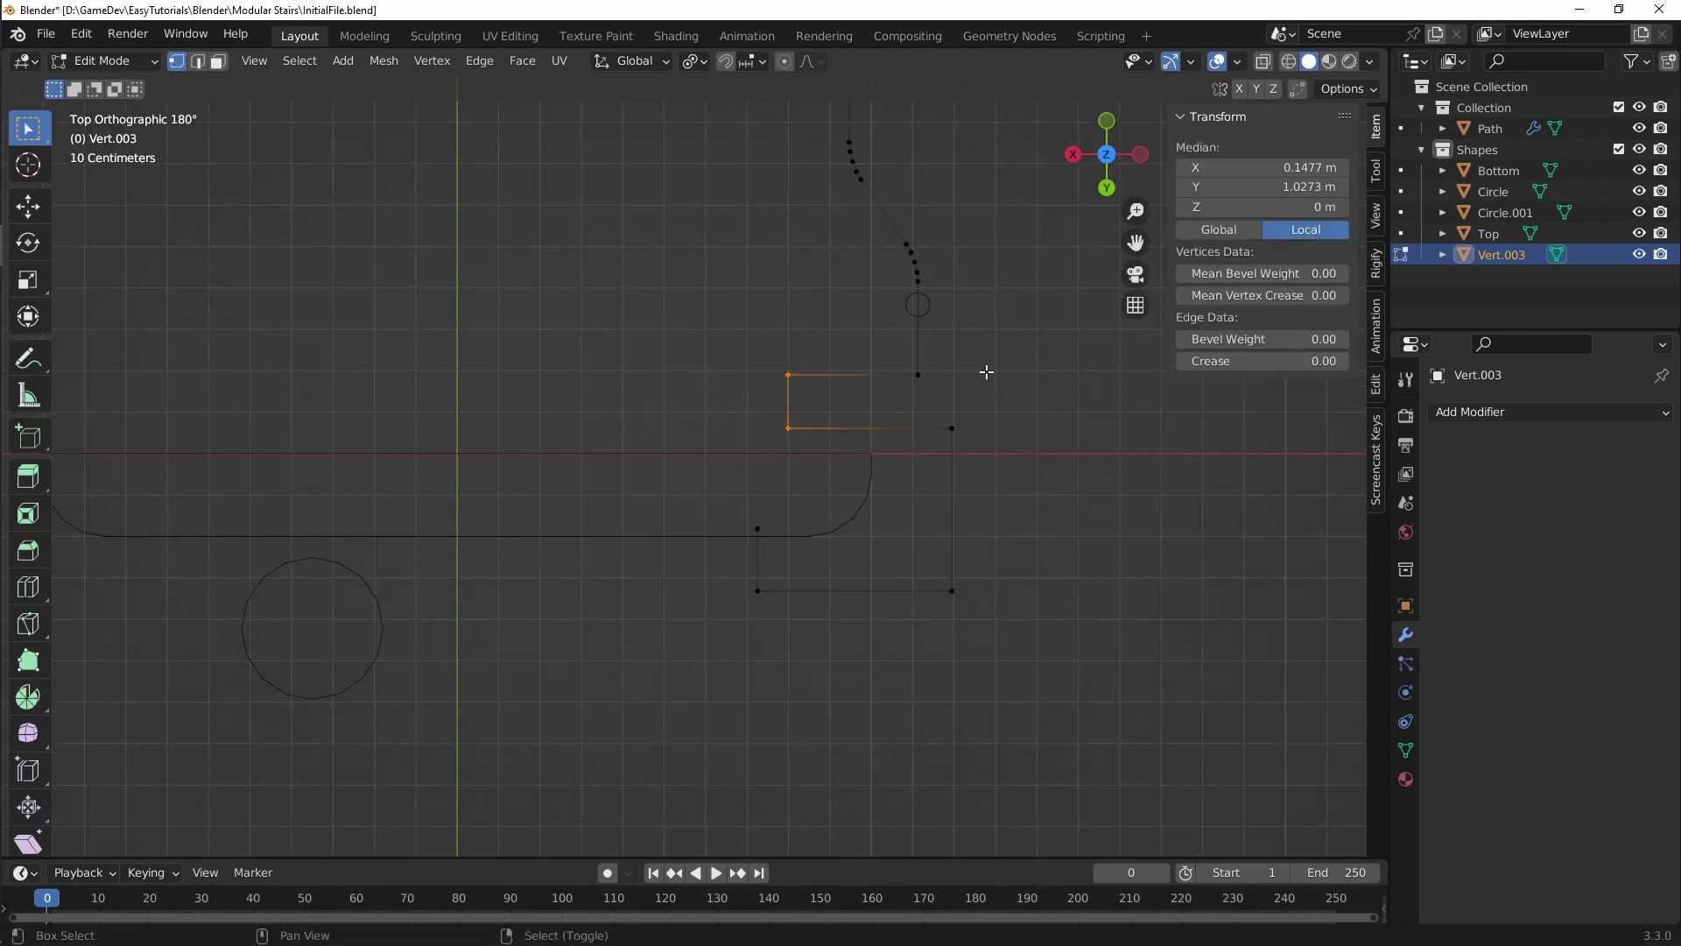
{"action": "left_click_drag", "start_coordinate": [991, 358], "coordinate": [904, 454], "text": "shift"}
{"action": "left_click_drag", "start_coordinate": [984, 573], "coordinate": [904, 625], "text": "shift"}
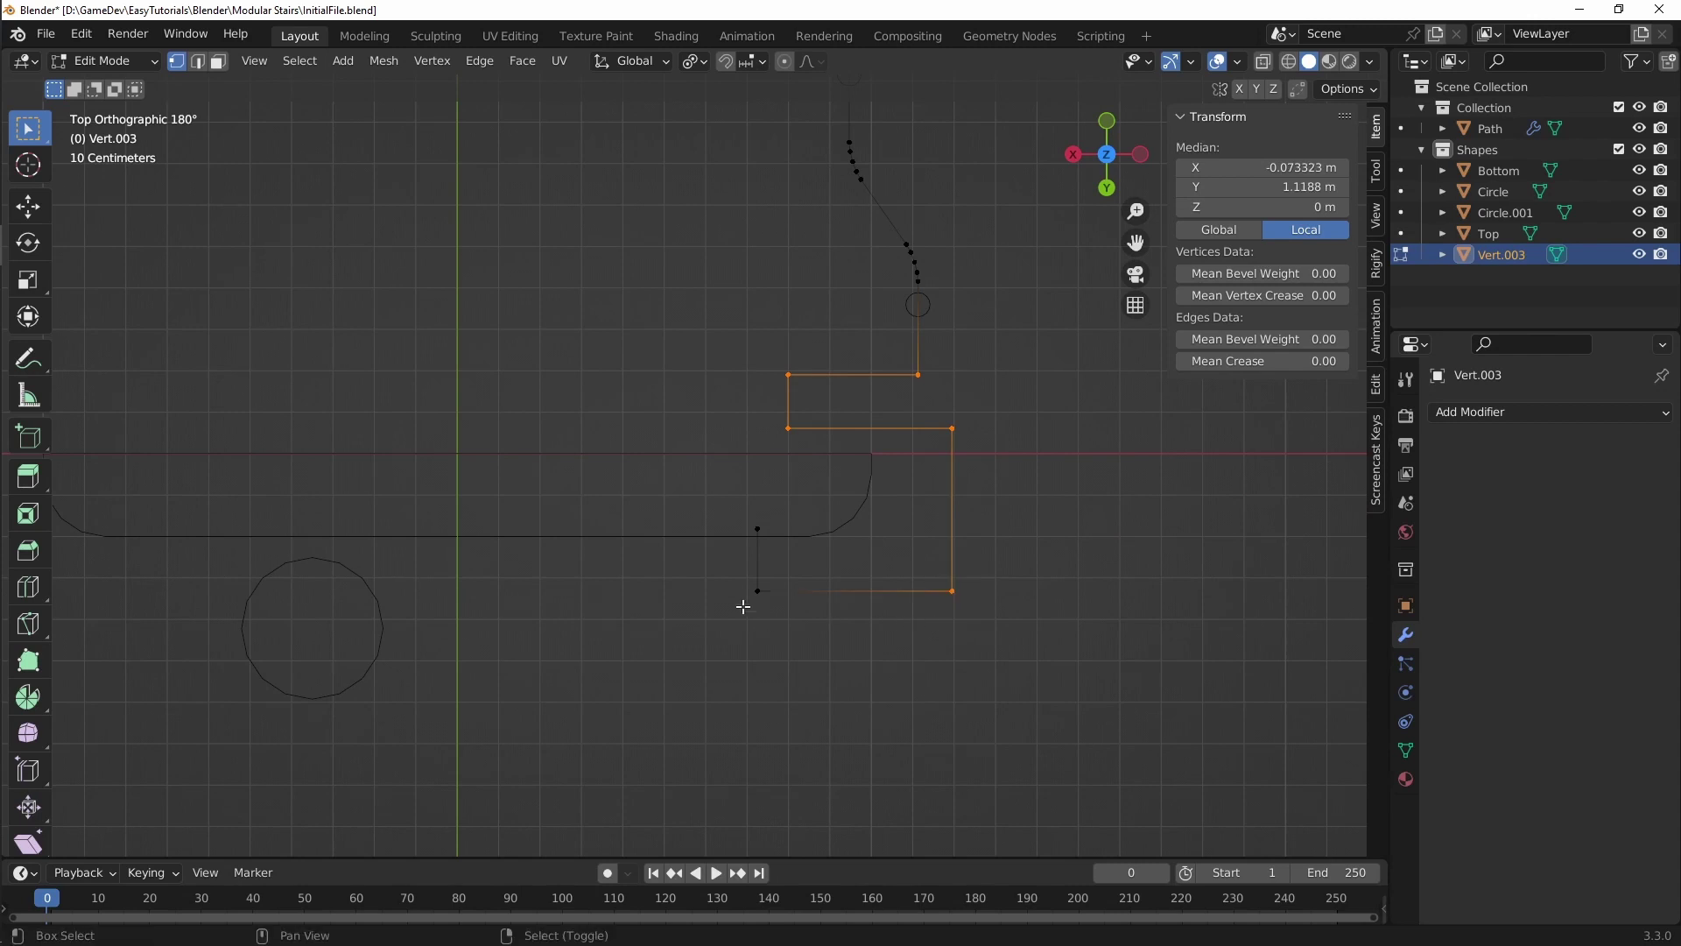
{"action": "left_click_drag", "start_coordinate": [753, 622], "coordinate": [801, 561], "text": "shift"}
{"action": "key", "text": "ctrl+shift+b"}
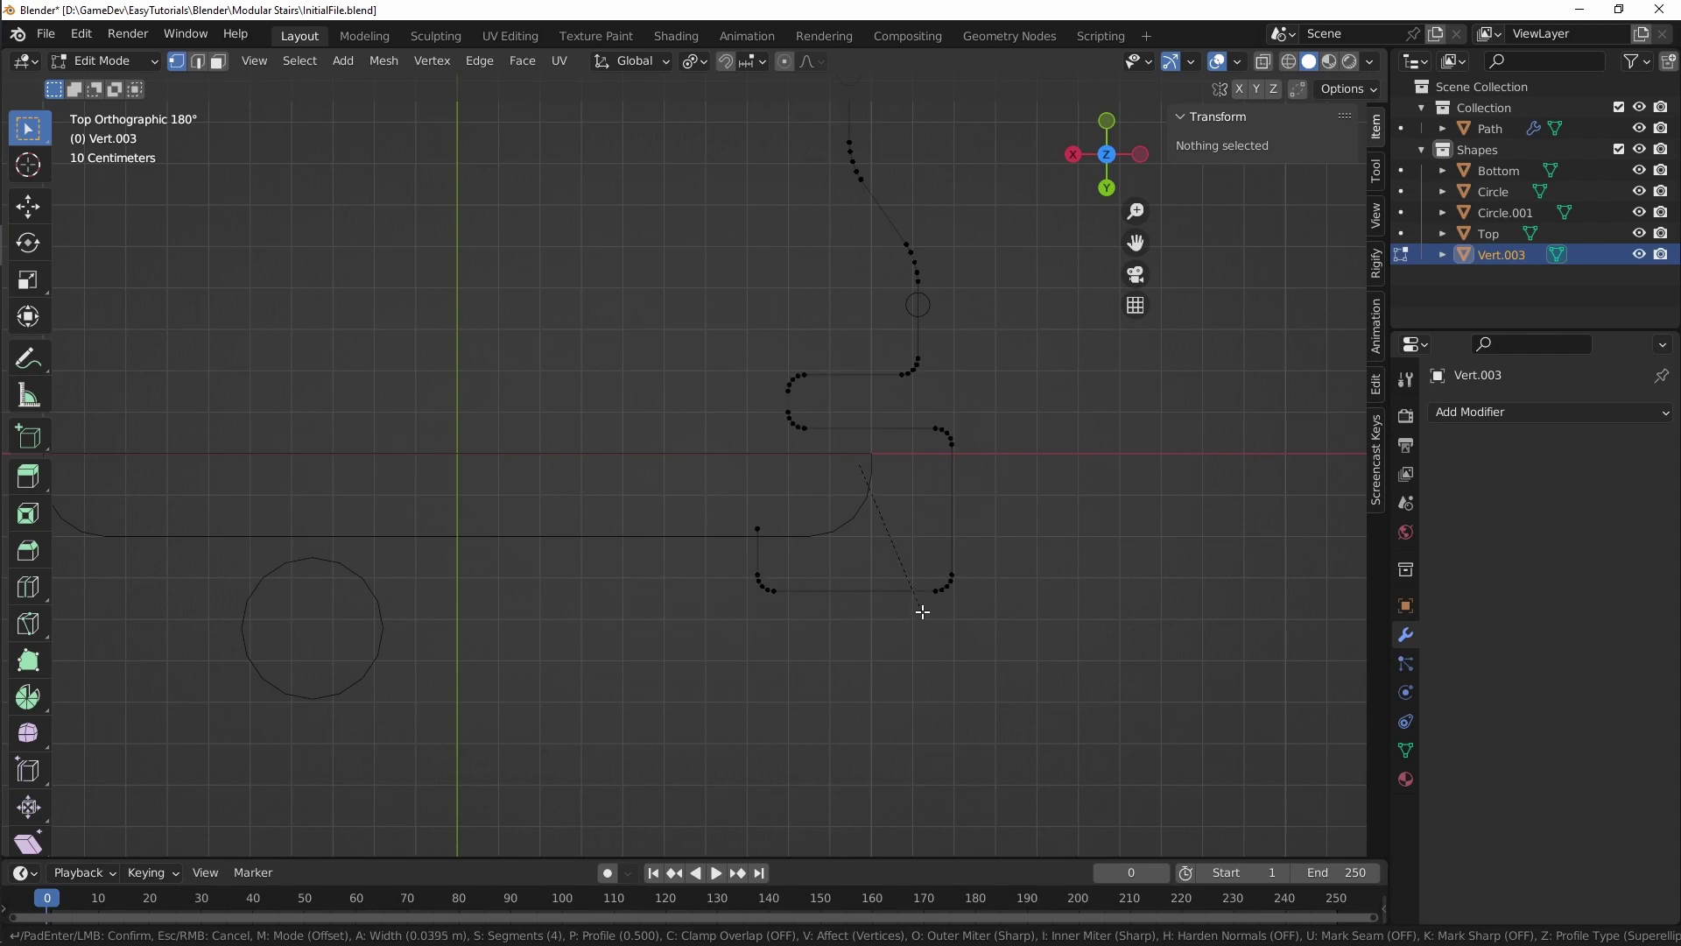
{"action": "left_click", "coordinate": [924, 615]}
{"action": "middle_click_drag", "start_coordinate": [844, 457], "coordinate": [984, 589], "text": "shift"}
{"action": "key", "text": "Tab"}
{"action": "middle_click_drag", "start_coordinate": [1019, 513], "coordinate": [1000, 555], "text": "shift"}
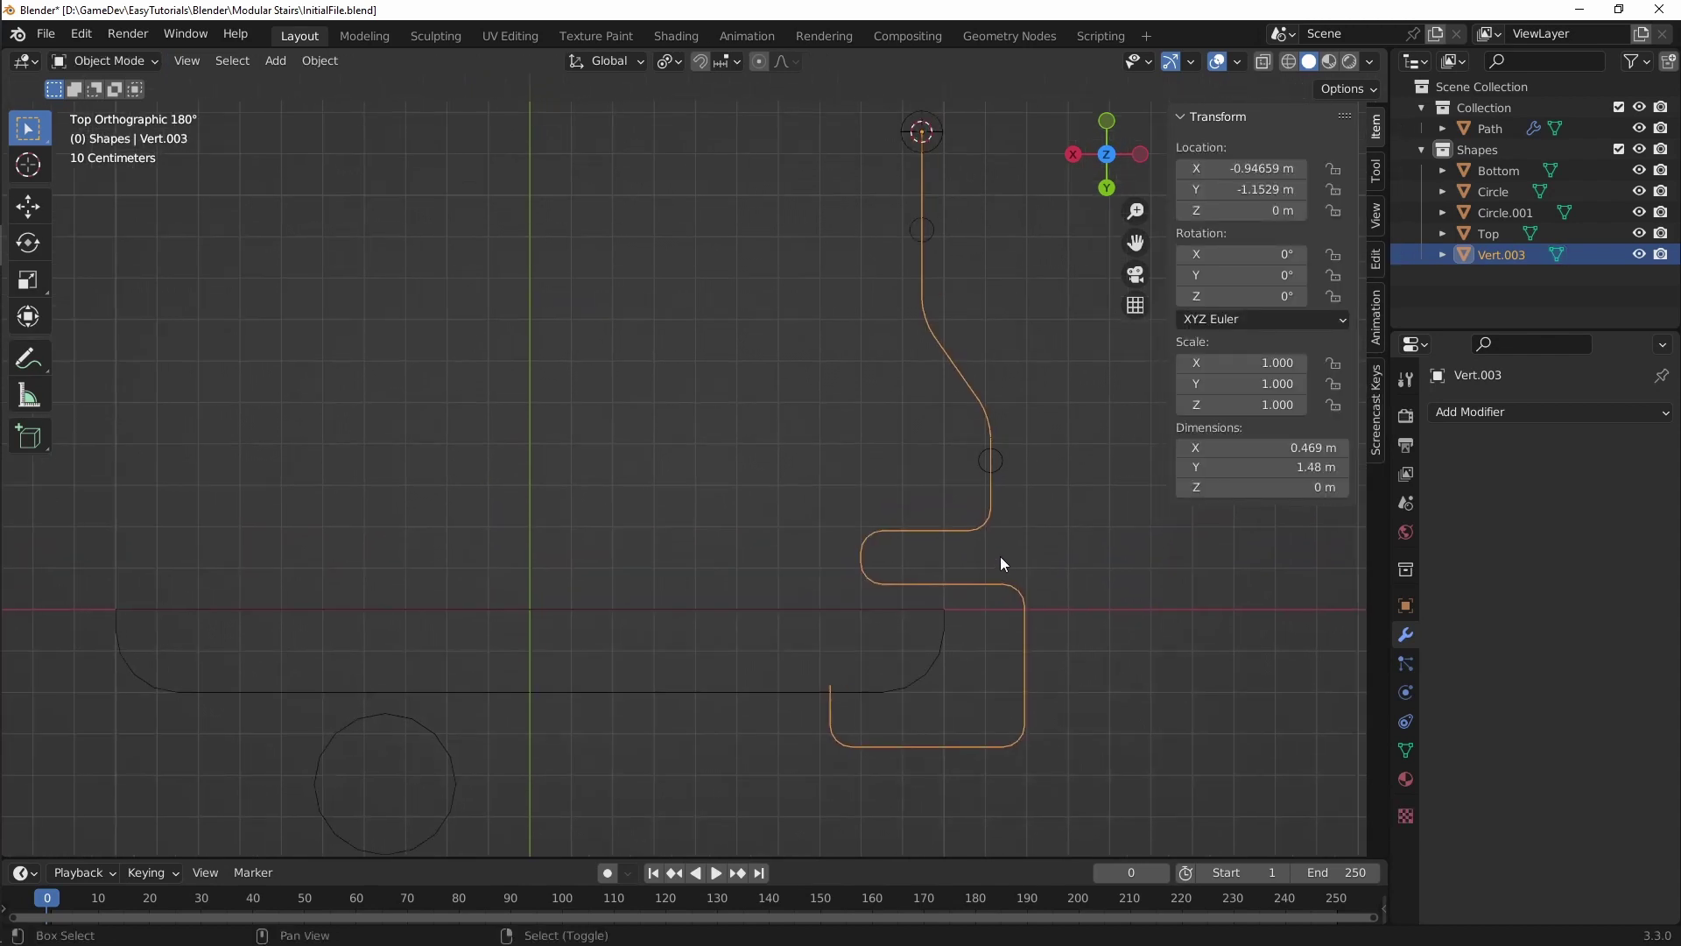
Step: Add a Skin modifier to the railing support profile
{"action": "left_click", "coordinate": [1536, 411]}
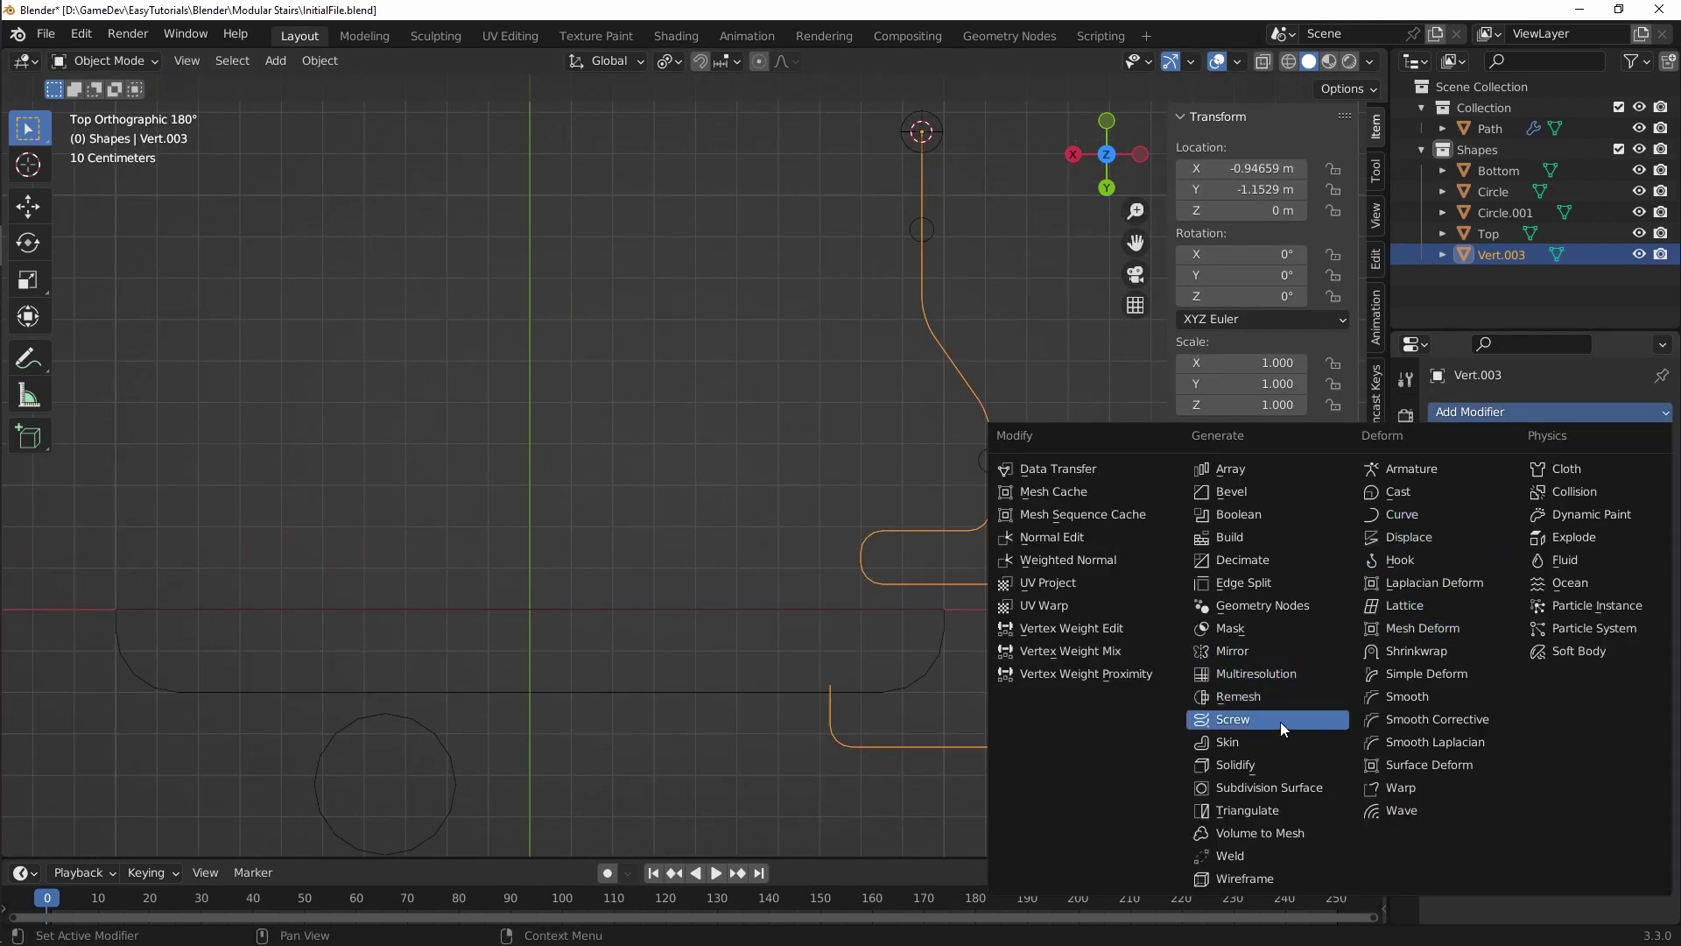
{"action": "left_click", "coordinate": [1268, 743]}
{"action": "scroll", "coordinate": [1078, 596], "scroll_direction": "down", "scroll_amount": 2}
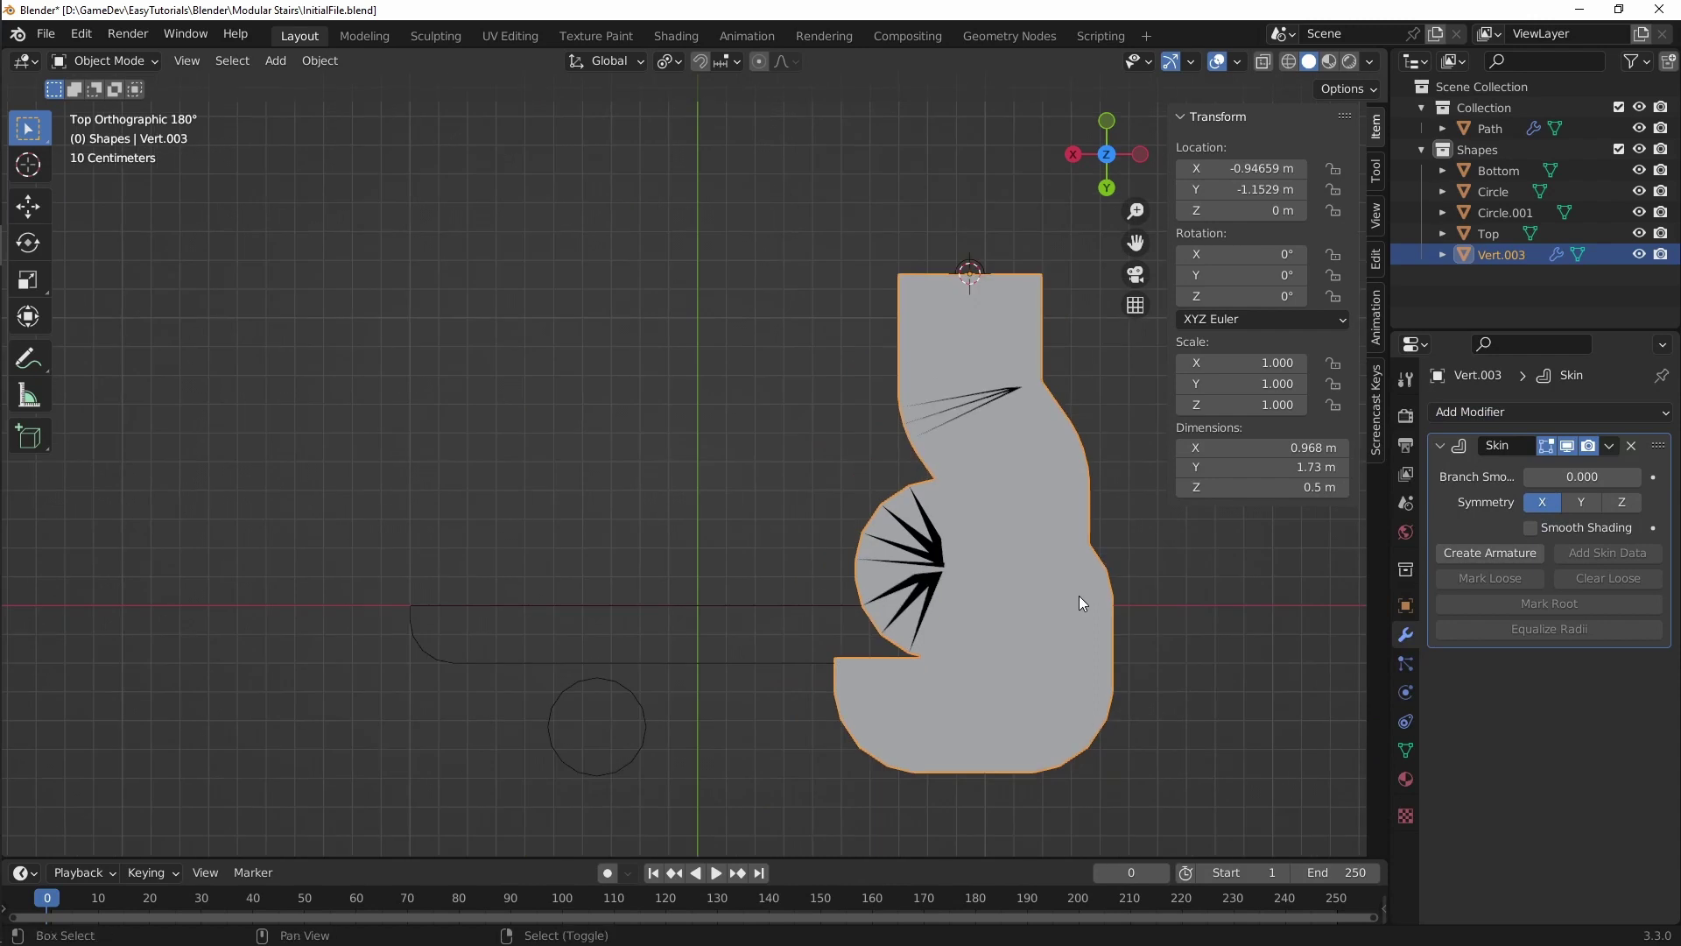
{"action": "scroll", "coordinate": [1079, 596], "scroll_direction": "up", "scroll_amount": 1}
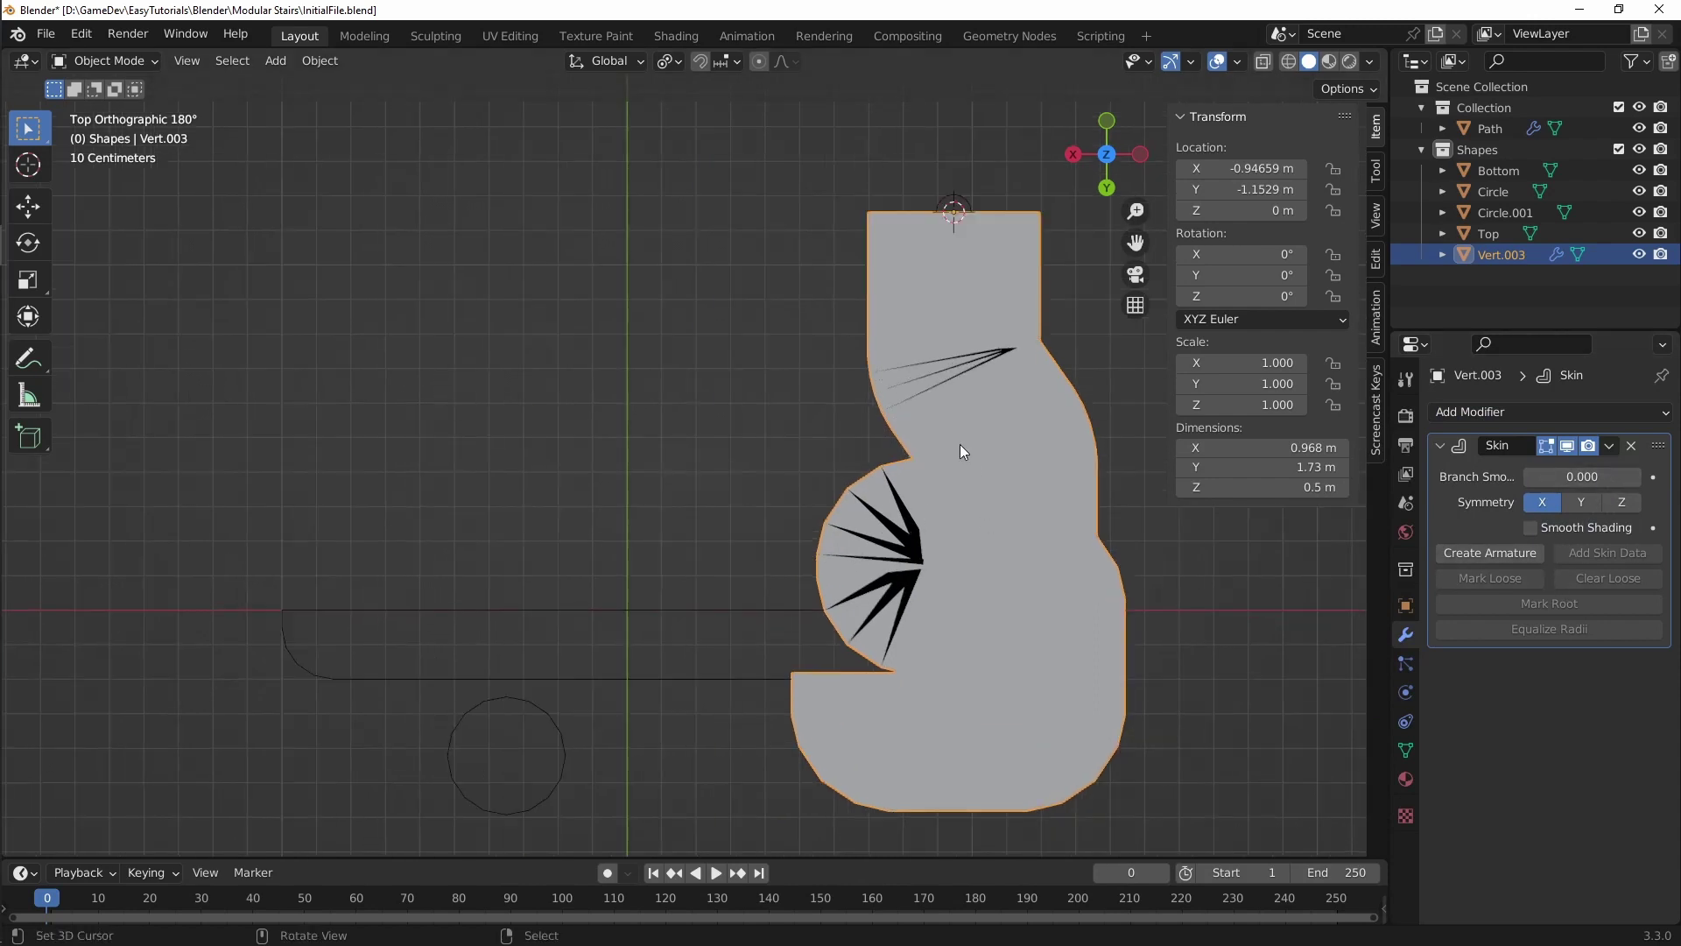
Step: Reduce the skin radius of all the profile's vertices to about 0.014 in Edit Mode
{"action": "key", "text": "ctrl+Tab"}
{"action": "left_click", "coordinate": [1042, 449]}
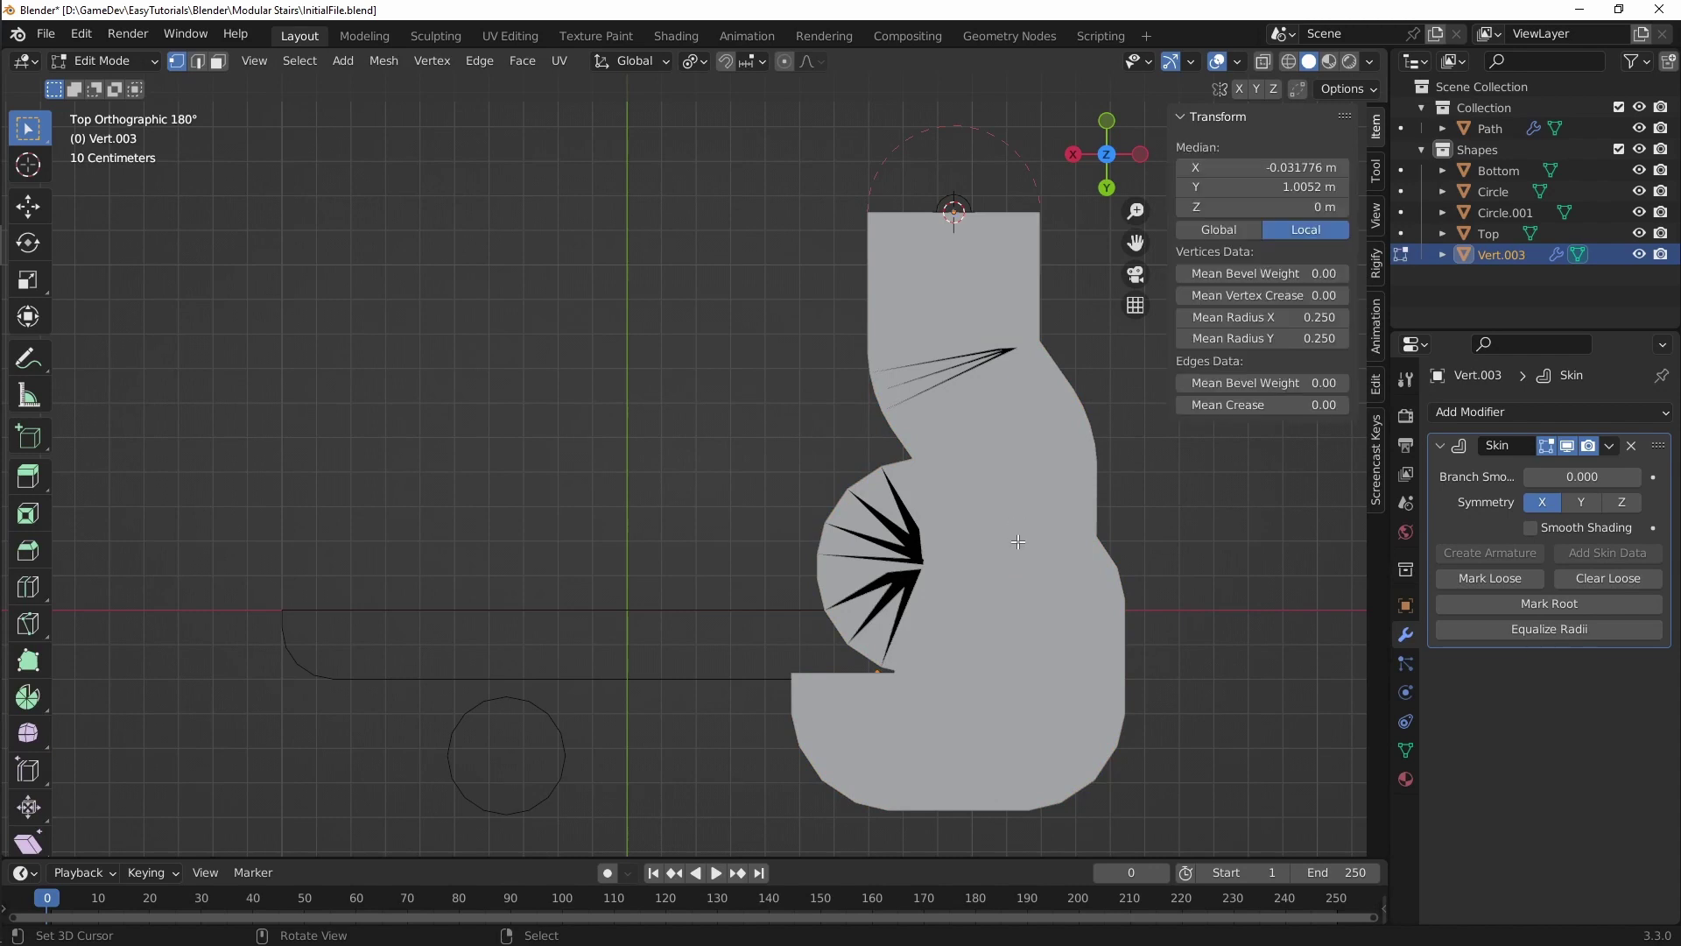
{"action": "key", "text": "ctrl+a"}
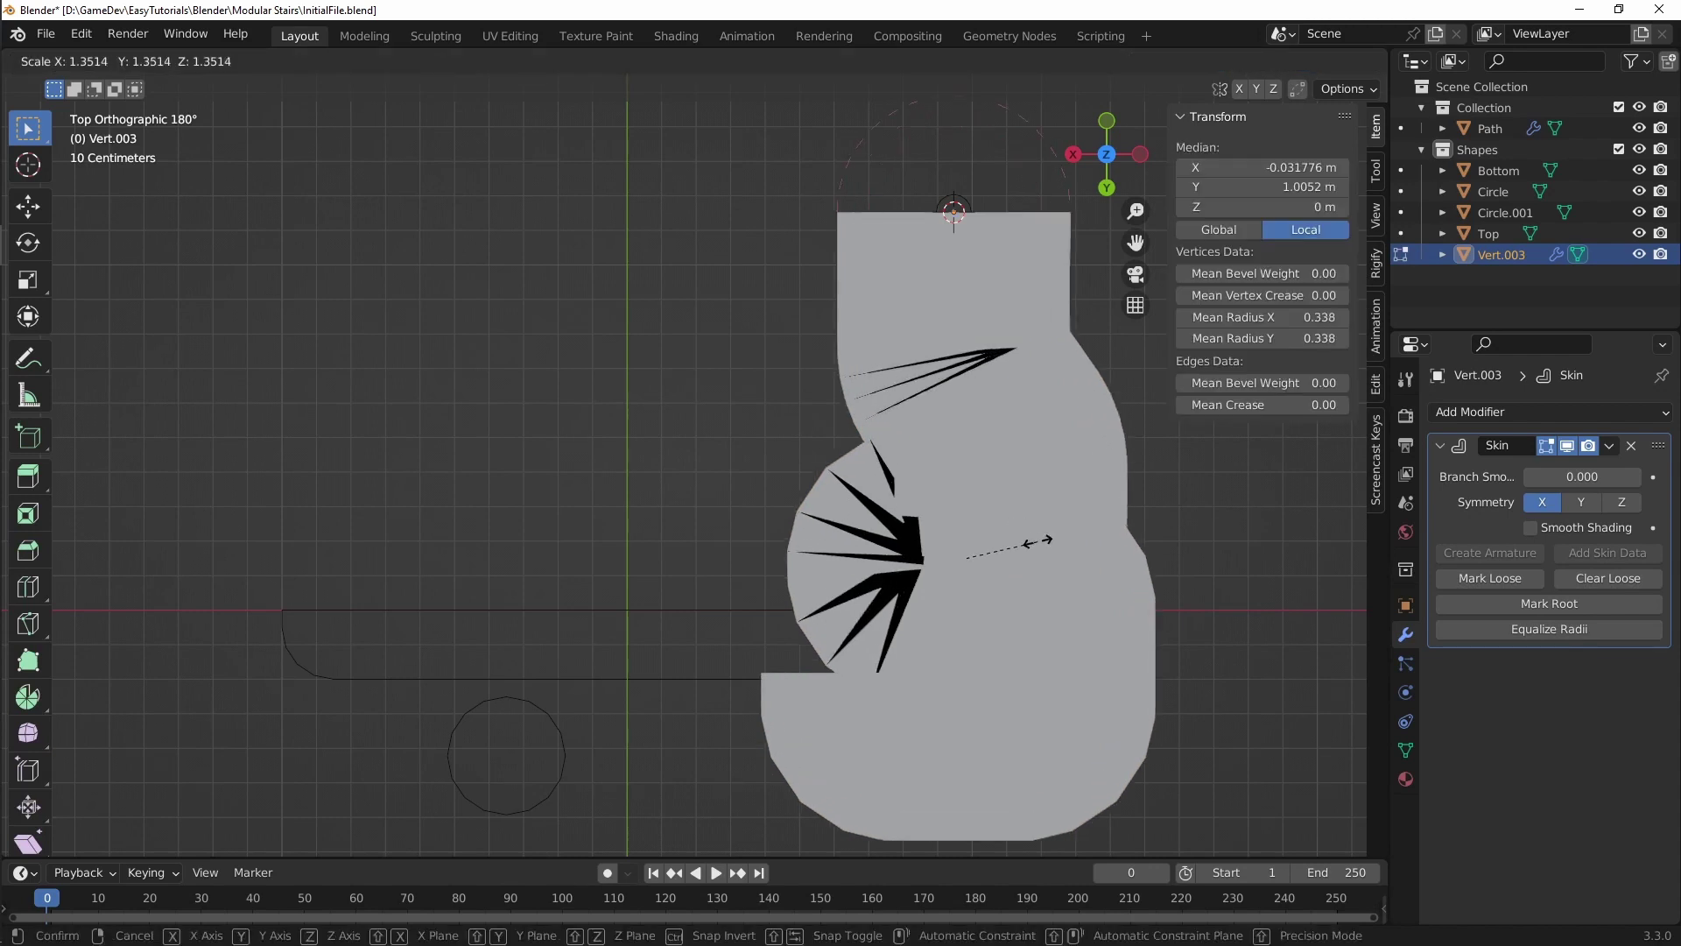
{"action": "left_click", "coordinate": [967, 562]}
{"action": "middle_click_drag", "start_coordinate": [904, 641], "coordinate": [927, 584], "text": "shift"}
Step: Examine the skinned profile's thickness along its length against the rail circles and the step outline
{"action": "scroll", "coordinate": [926, 584], "scroll_direction": "up", "scroll_amount": 5}
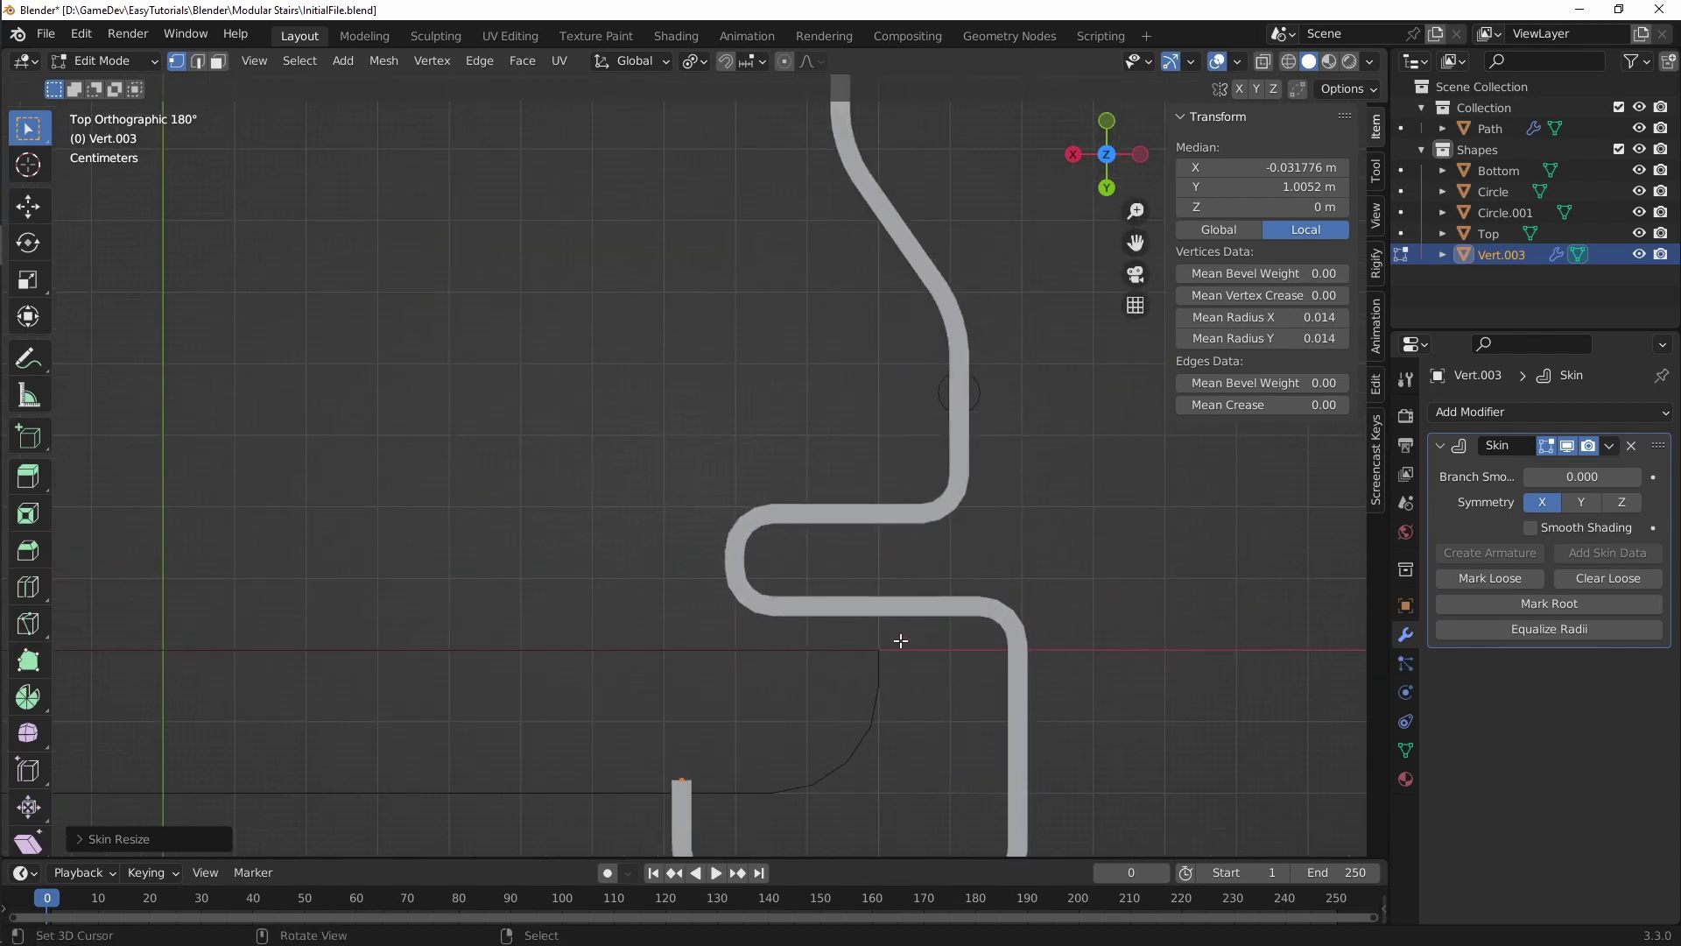
{"action": "scroll", "coordinate": [900, 641], "scroll_direction": "down", "scroll_amount": 5}
{"action": "middle_click_drag", "start_coordinate": [891, 352], "coordinate": [902, 492], "text": "shift"}
{"action": "scroll", "coordinate": [905, 492], "scroll_direction": "up", "scroll_amount": 5}
{"action": "scroll", "coordinate": [901, 706], "scroll_direction": "up", "scroll_amount": 2}
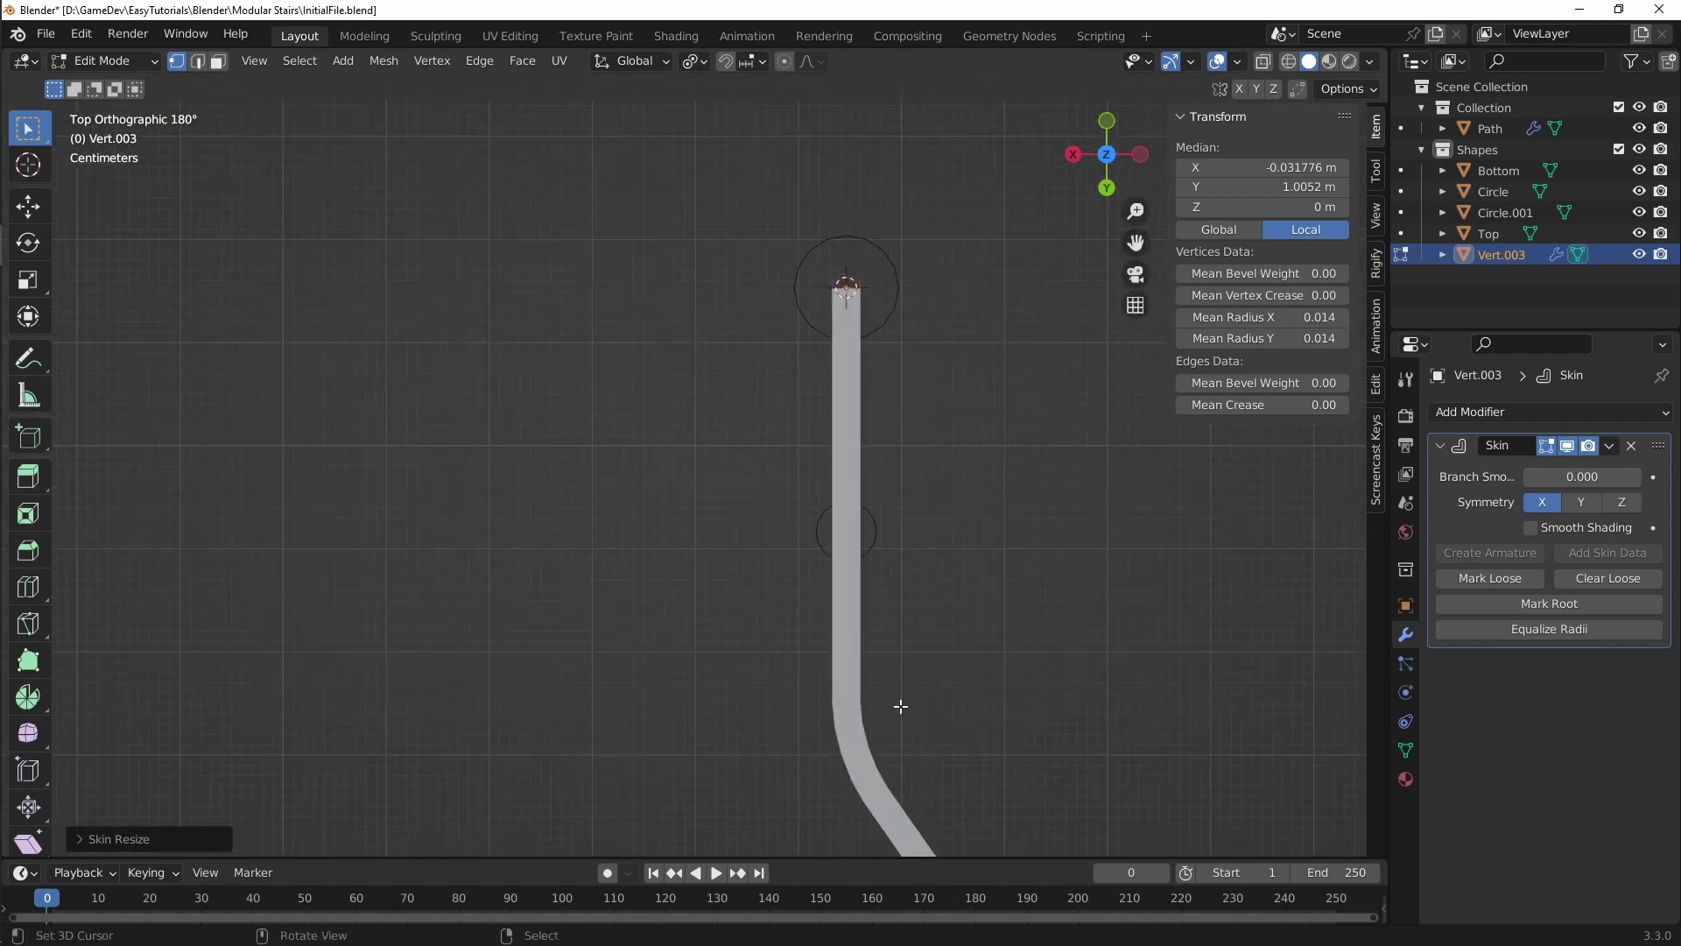
{"action": "scroll", "coordinate": [900, 706], "scroll_direction": "down", "scroll_amount": 2}
{"action": "scroll", "coordinate": [919, 439], "scroll_direction": "down", "scroll_amount": 8, "text": "shift"}
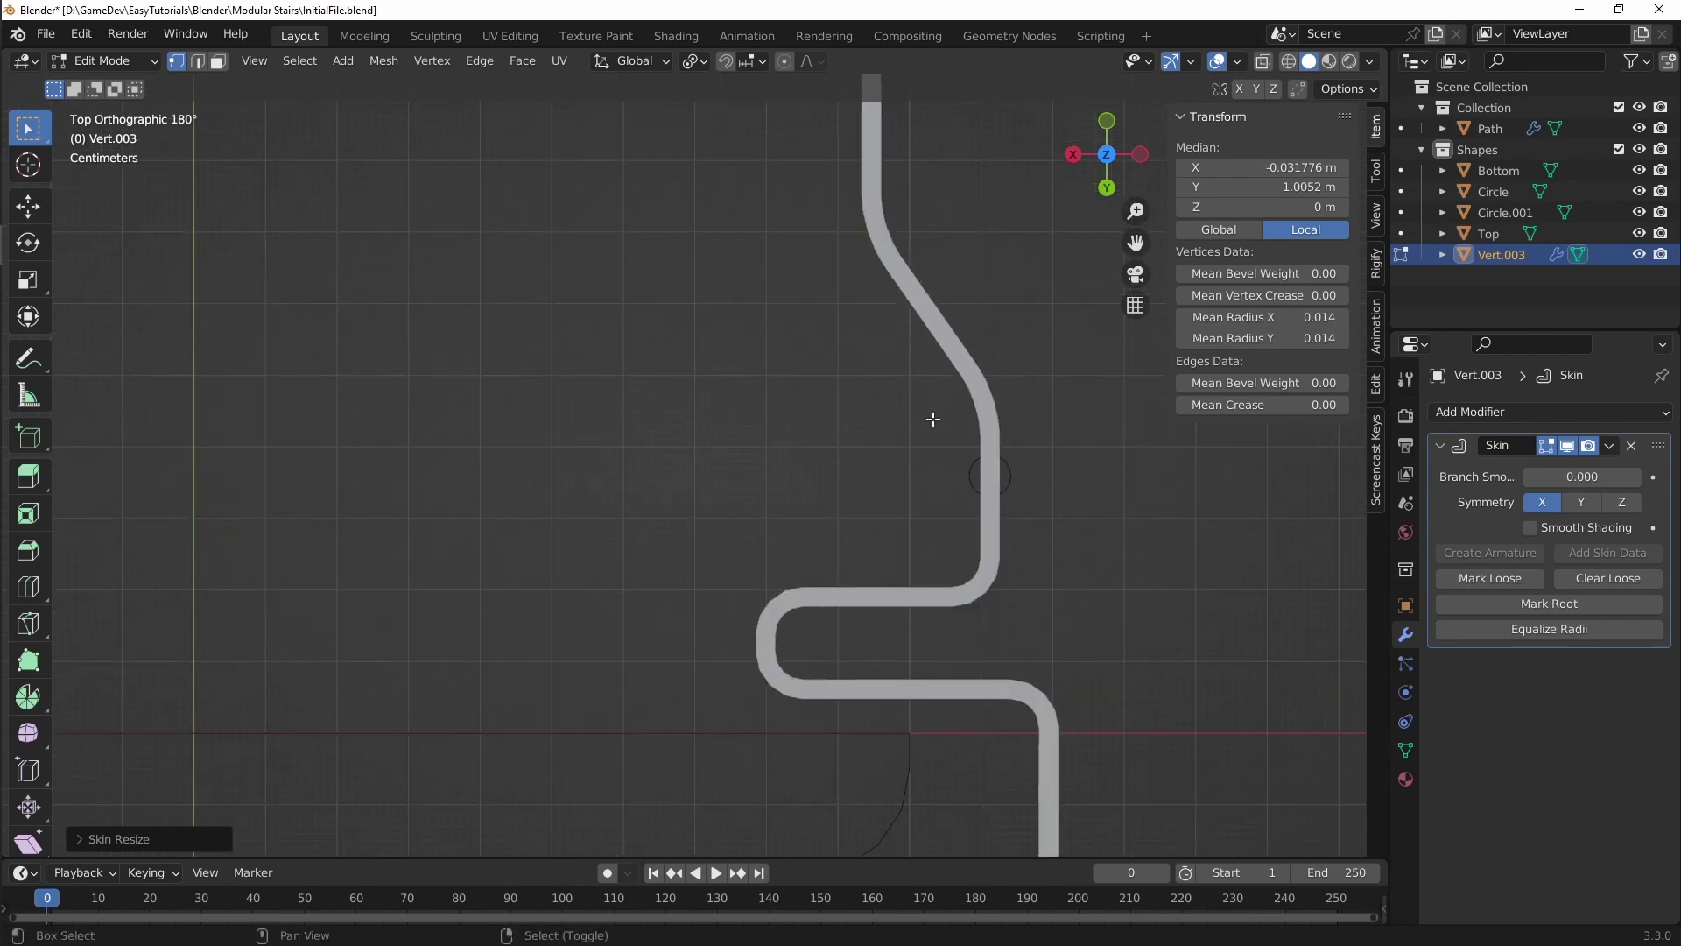
{"action": "scroll", "coordinate": [975, 483], "scroll_direction": "up", "scroll_amount": 2, "text": "shift"}
{"action": "scroll", "coordinate": [989, 486], "scroll_direction": "down", "scroll_amount": 5}
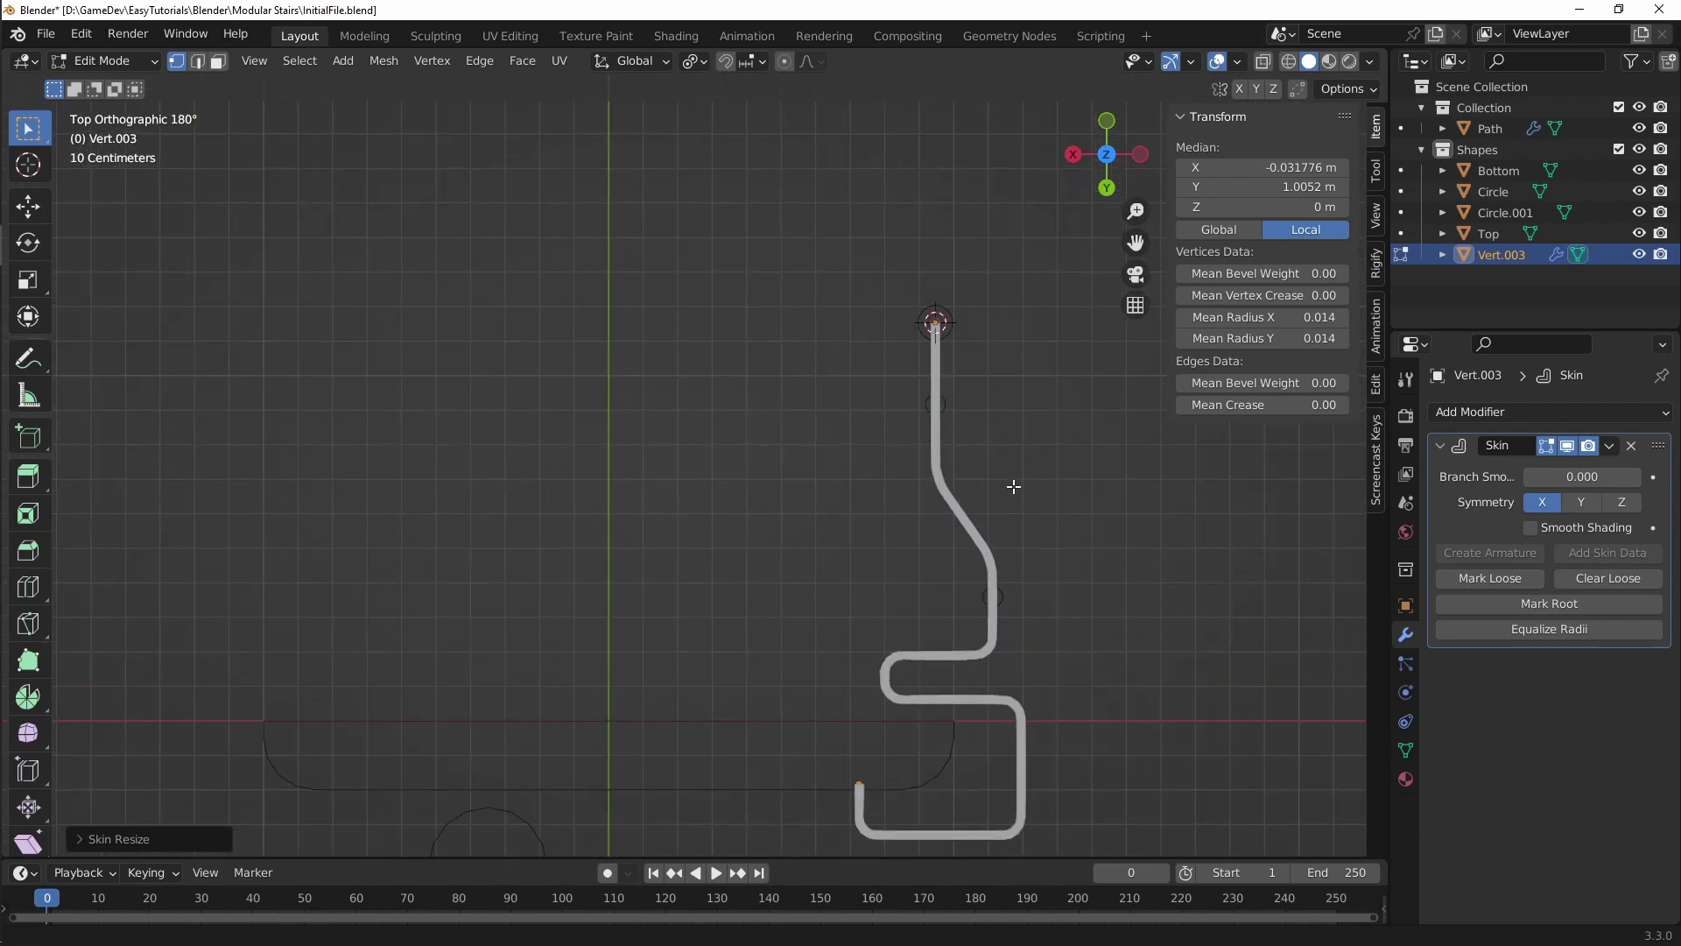
Step: Return to Object Mode and add a Mirror modifier on the X axis to the skinned railing support
{"action": "key", "text": "Tab"}
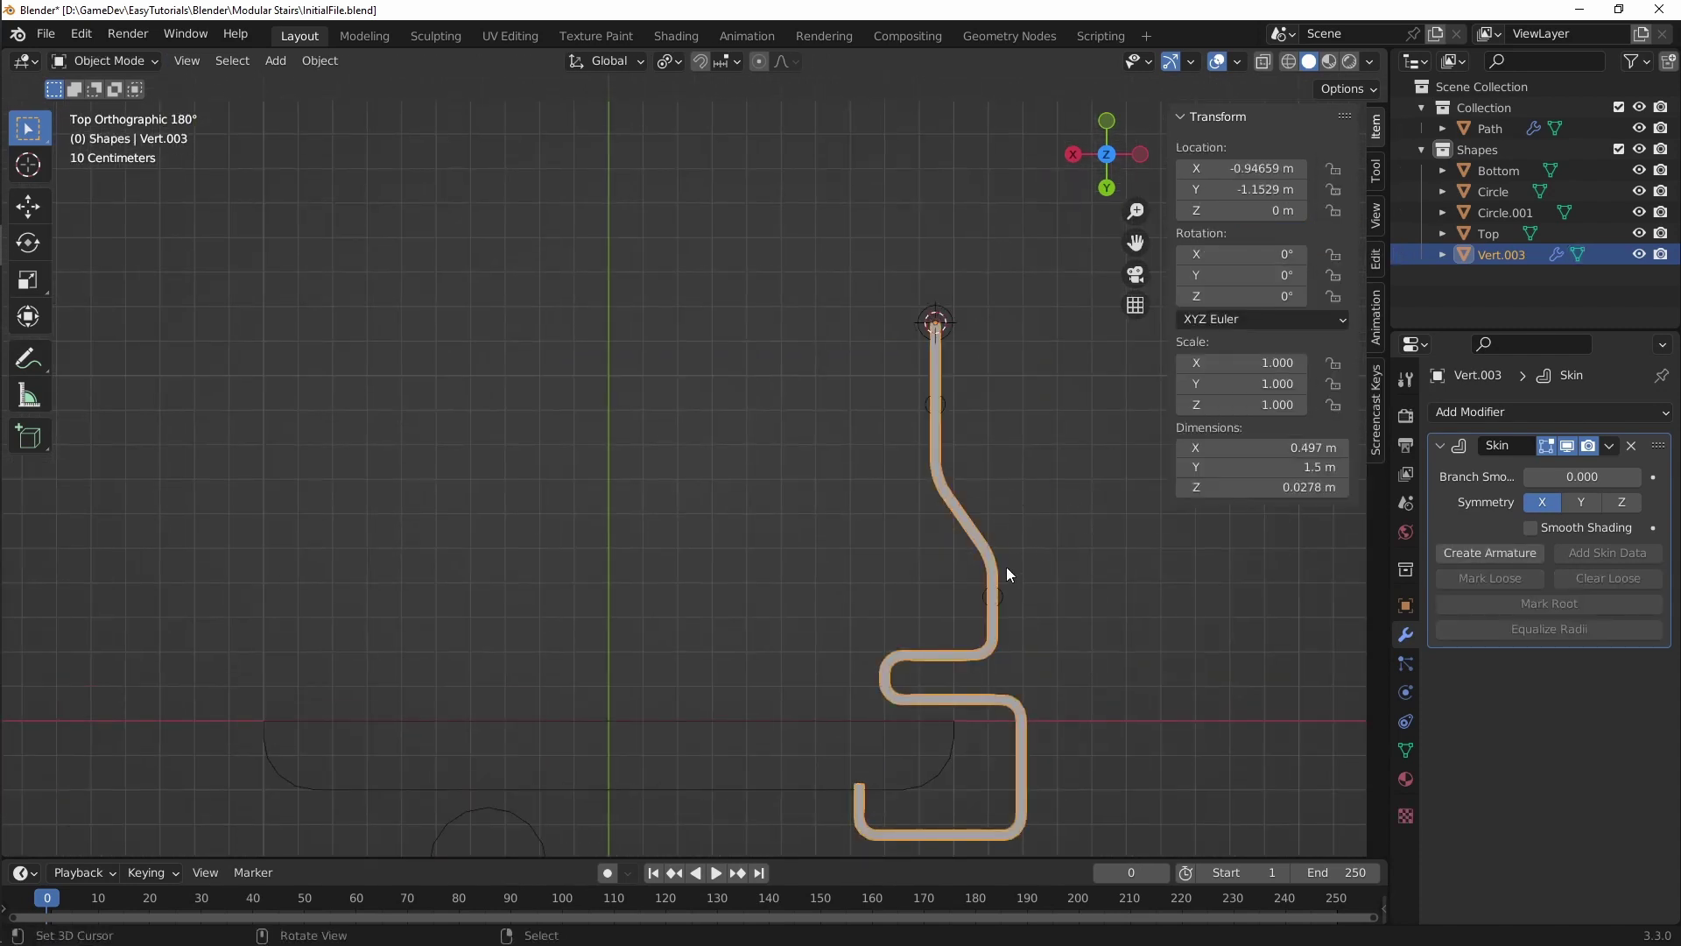
{"action": "middle_click_drag", "start_coordinate": [901, 607], "coordinate": [974, 540], "text": "shift"}
{"action": "left_click", "coordinate": [1478, 412]}
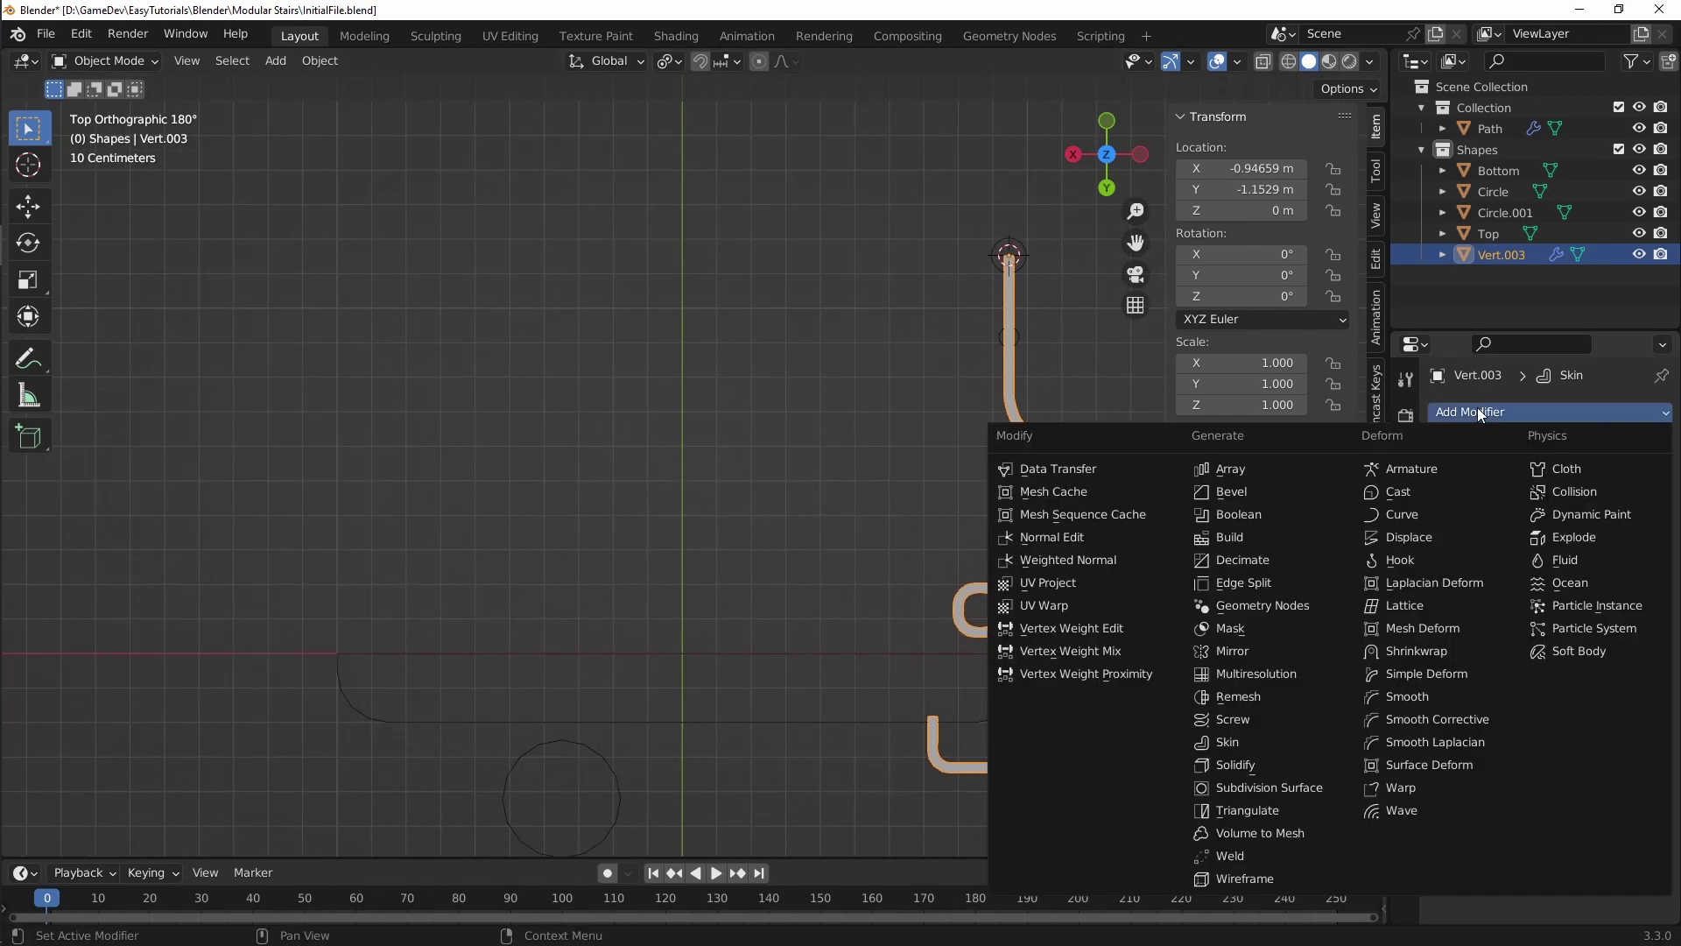
{"action": "left_click", "coordinate": [1240, 654]}
{"action": "middle_click_drag", "start_coordinate": [835, 562], "coordinate": [960, 517], "text": "shift"}
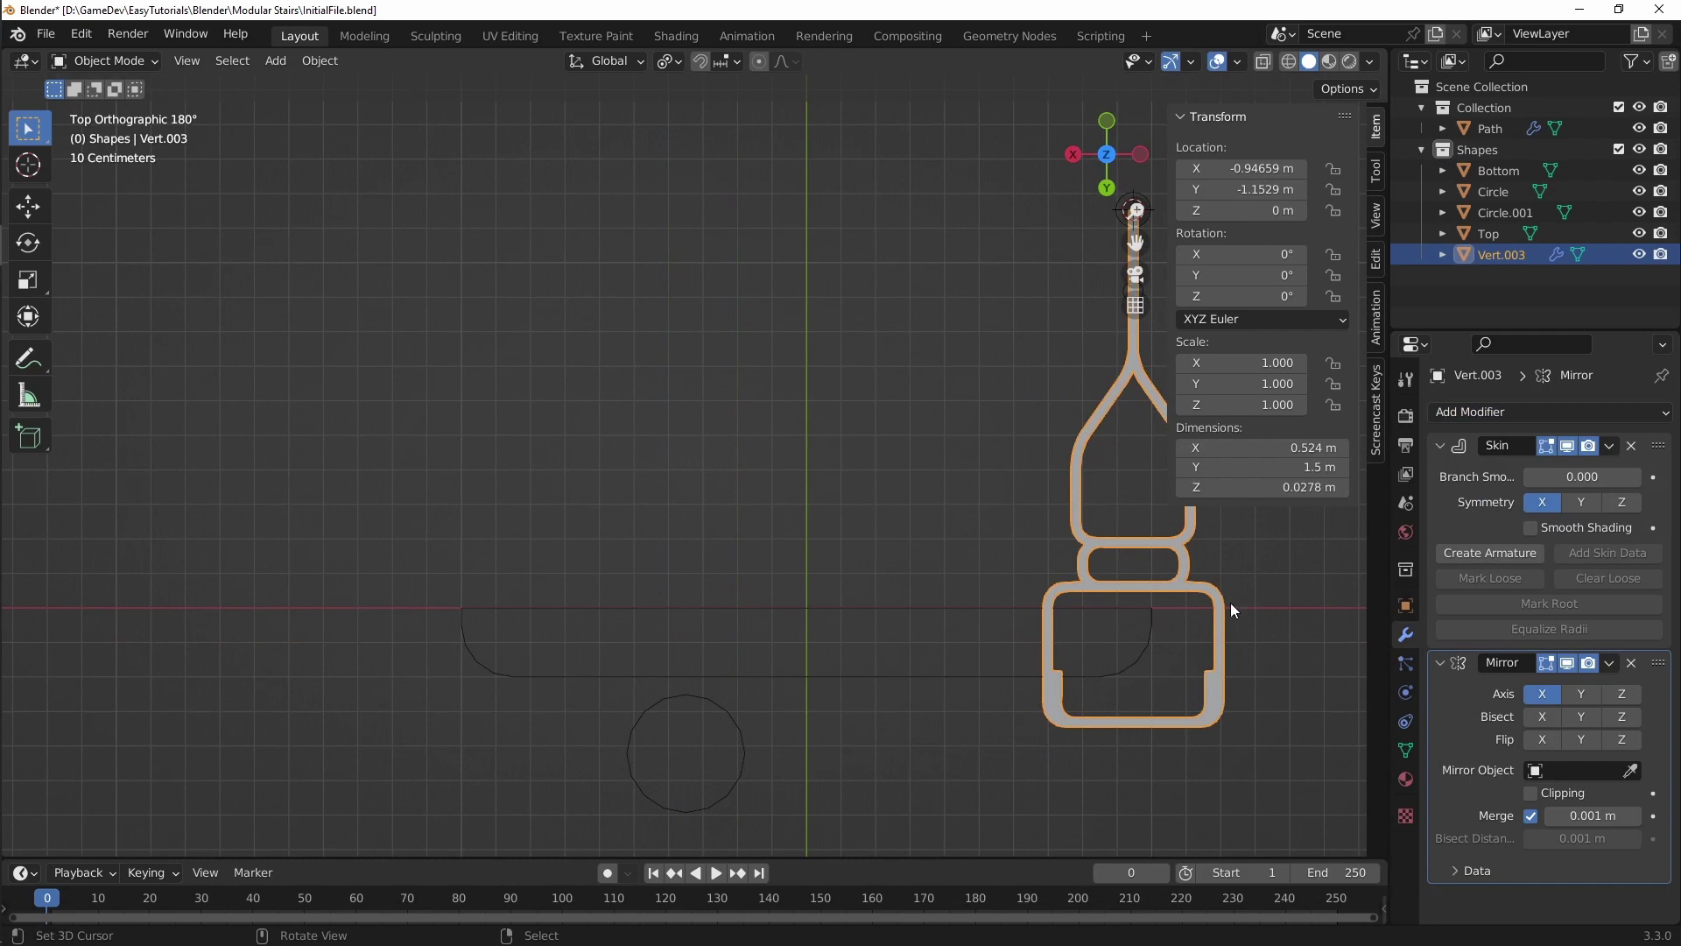
{"action": "middle_click_drag", "start_coordinate": [821, 559], "coordinate": [900, 587], "text": "shift"}
{"action": "middle_click_drag", "start_coordinate": [986, 544], "coordinate": [861, 557], "text": "shift"}
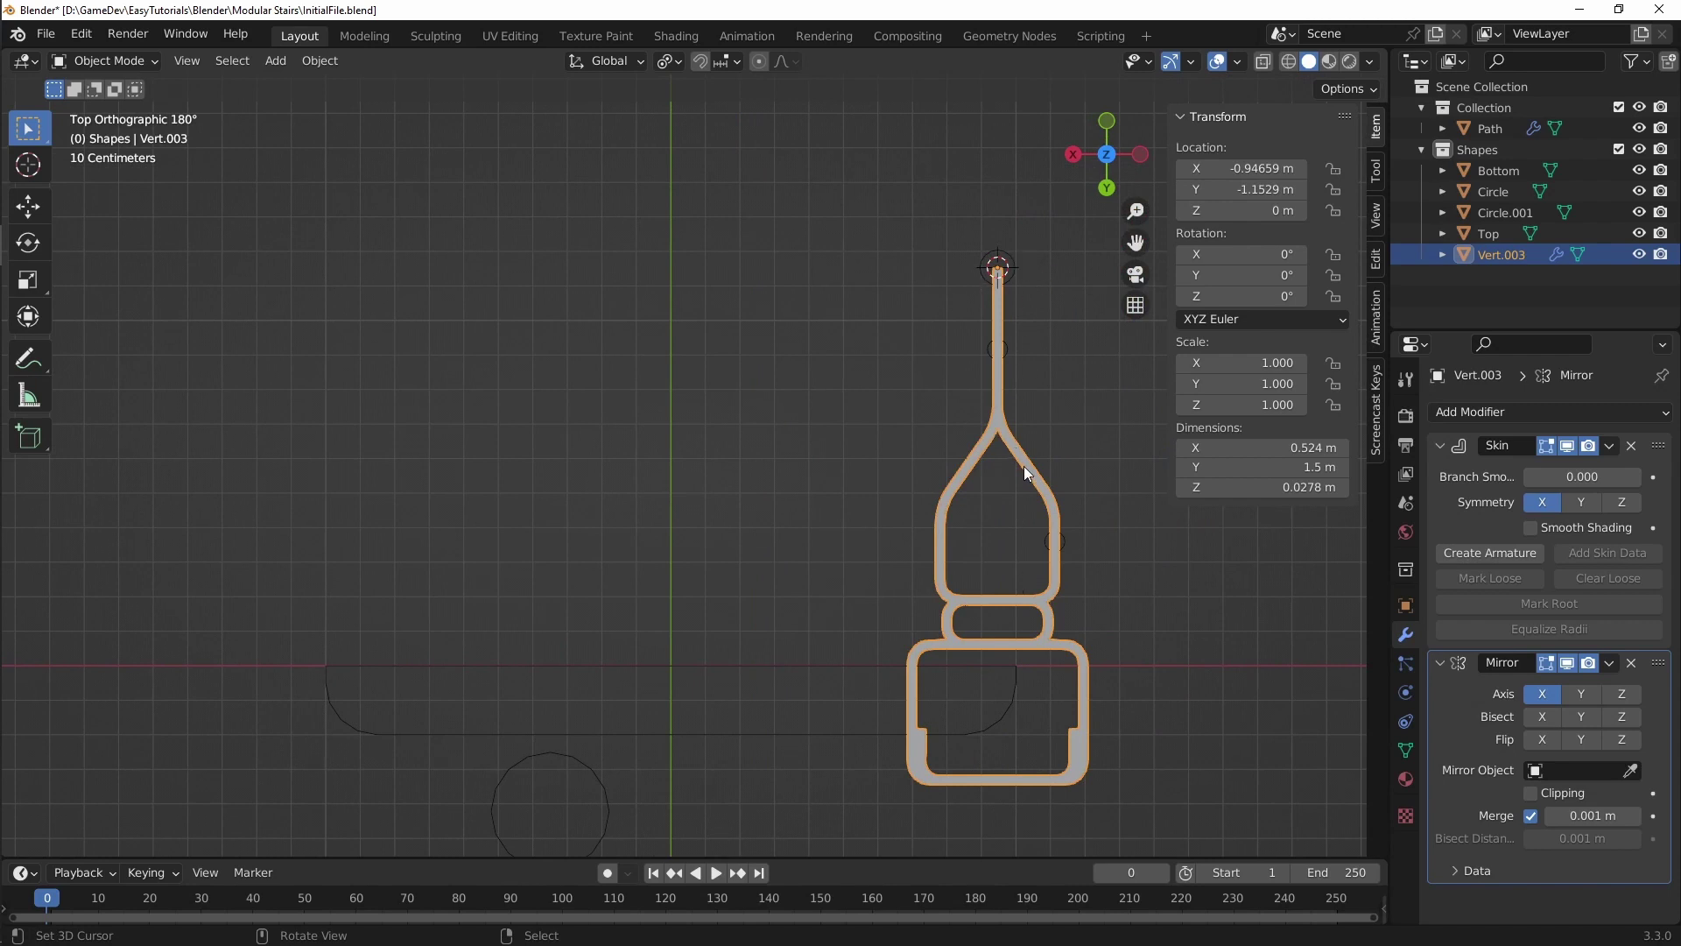
Step: Snap the 3D cursor to the world origin and leave the railing support in Object Mode
{"action": "key", "text": "Tab"}
{"action": "middle_click_drag", "start_coordinate": [1164, 465], "coordinate": [1251, 436], "text": "shift"}
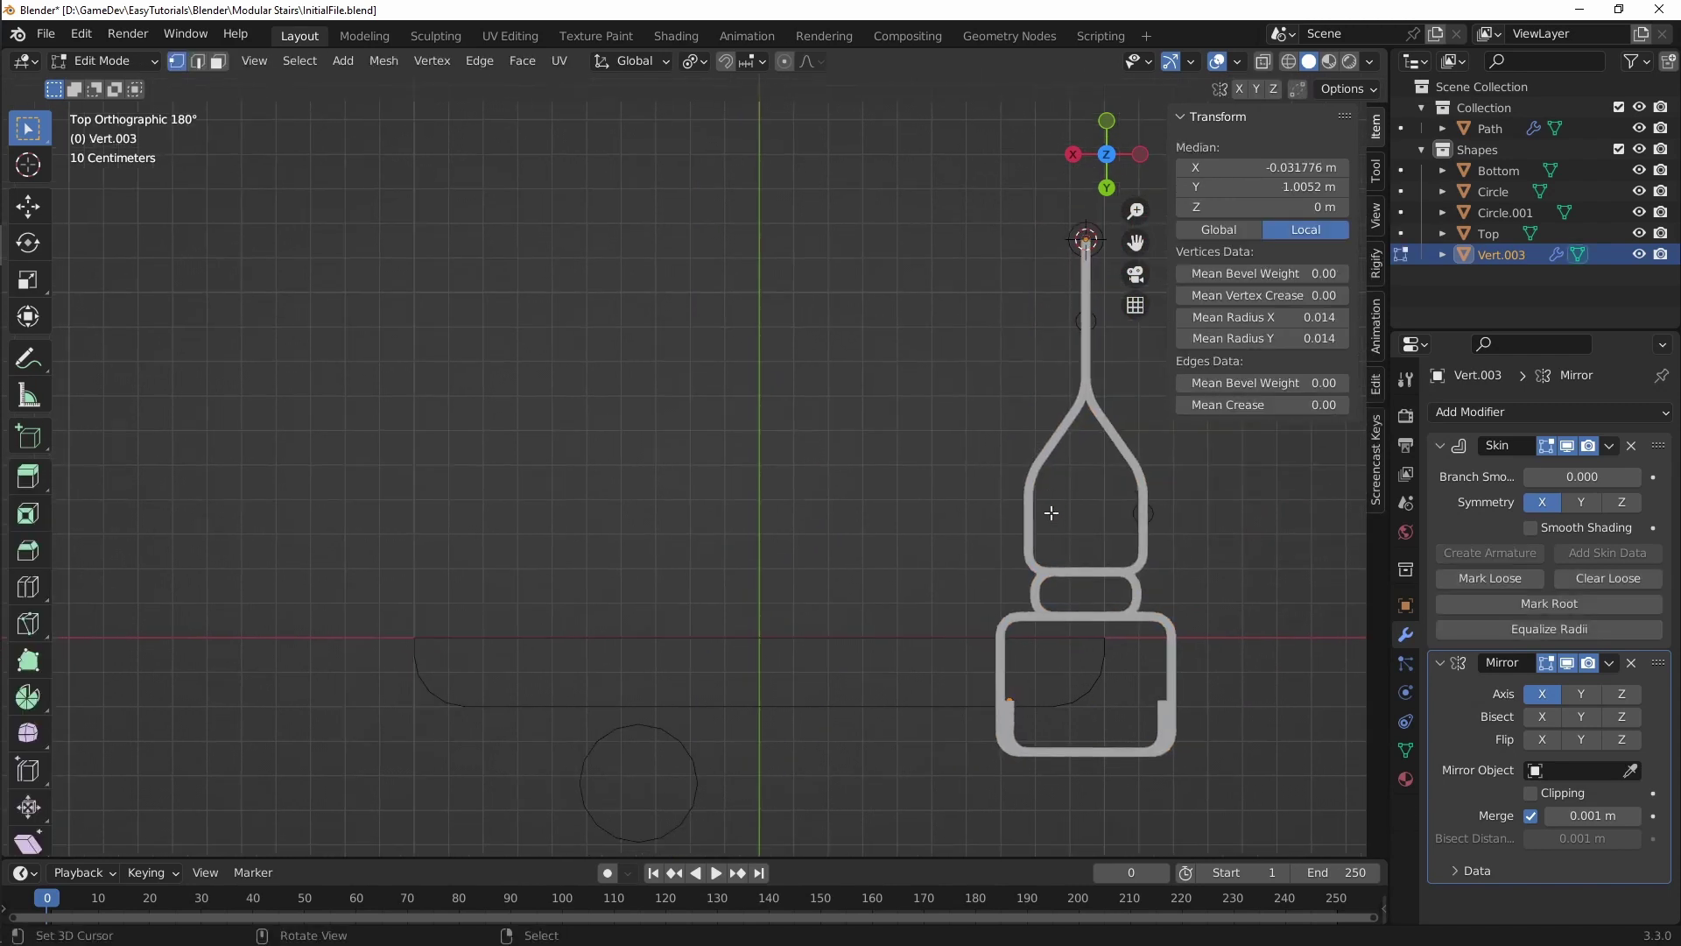
{"action": "middle_click_drag", "start_coordinate": [1051, 512], "coordinate": [931, 586], "text": "shift"}
{"action": "key", "text": "shift+s"}
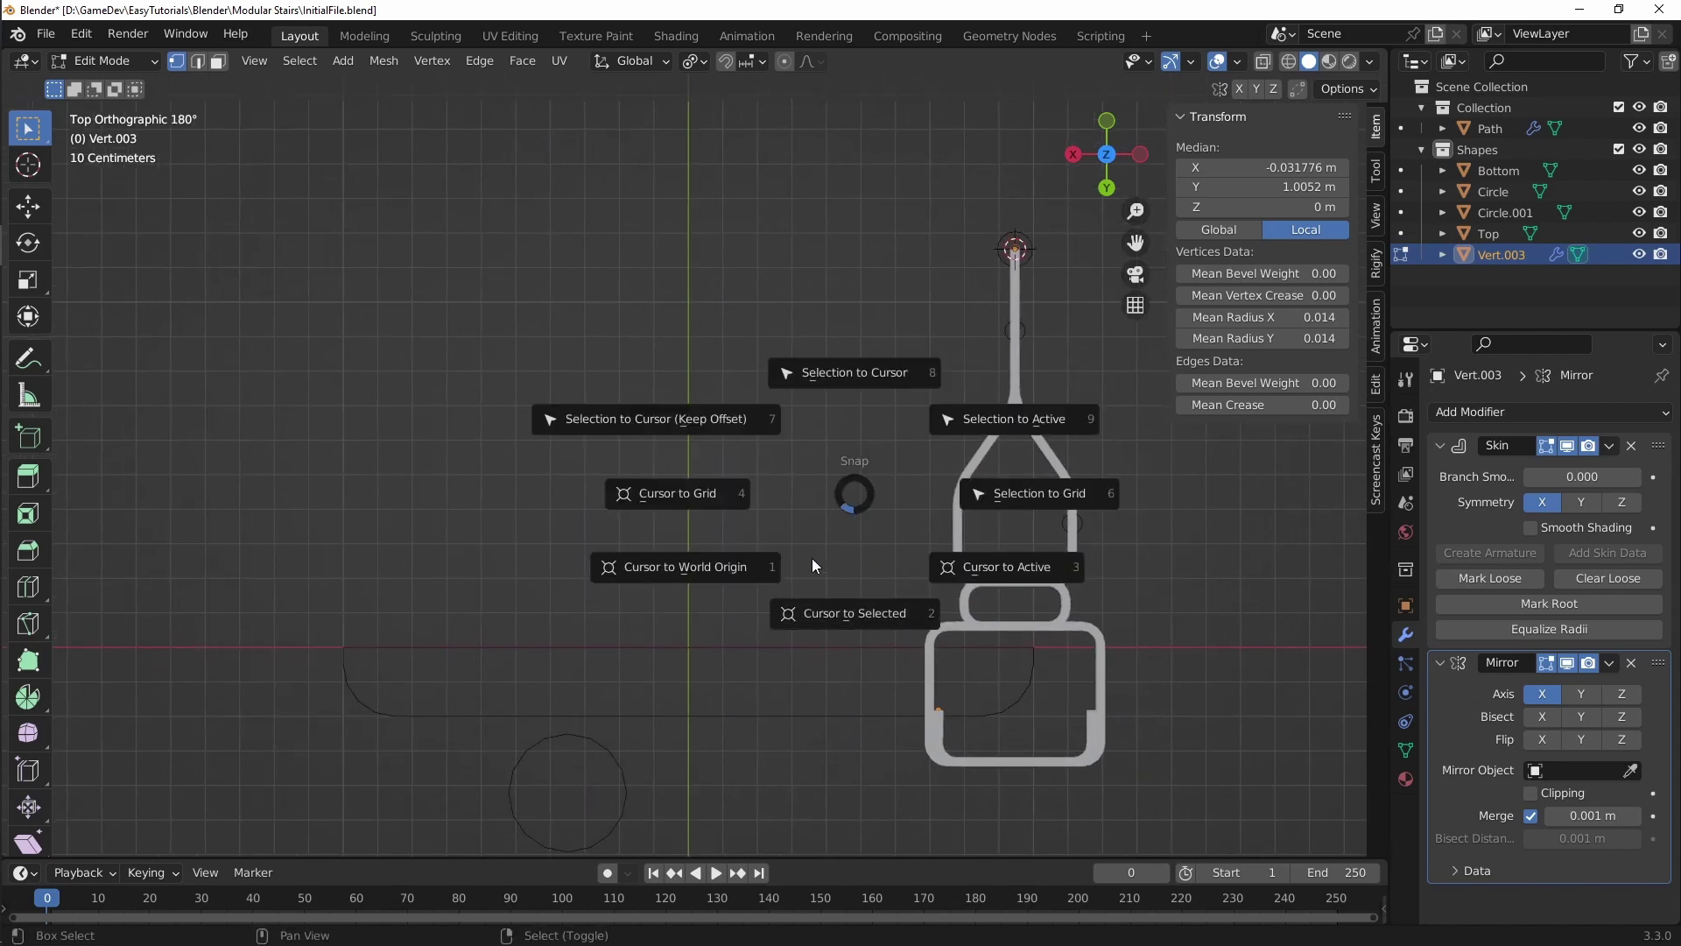
{"action": "left_click", "coordinate": [732, 567]}
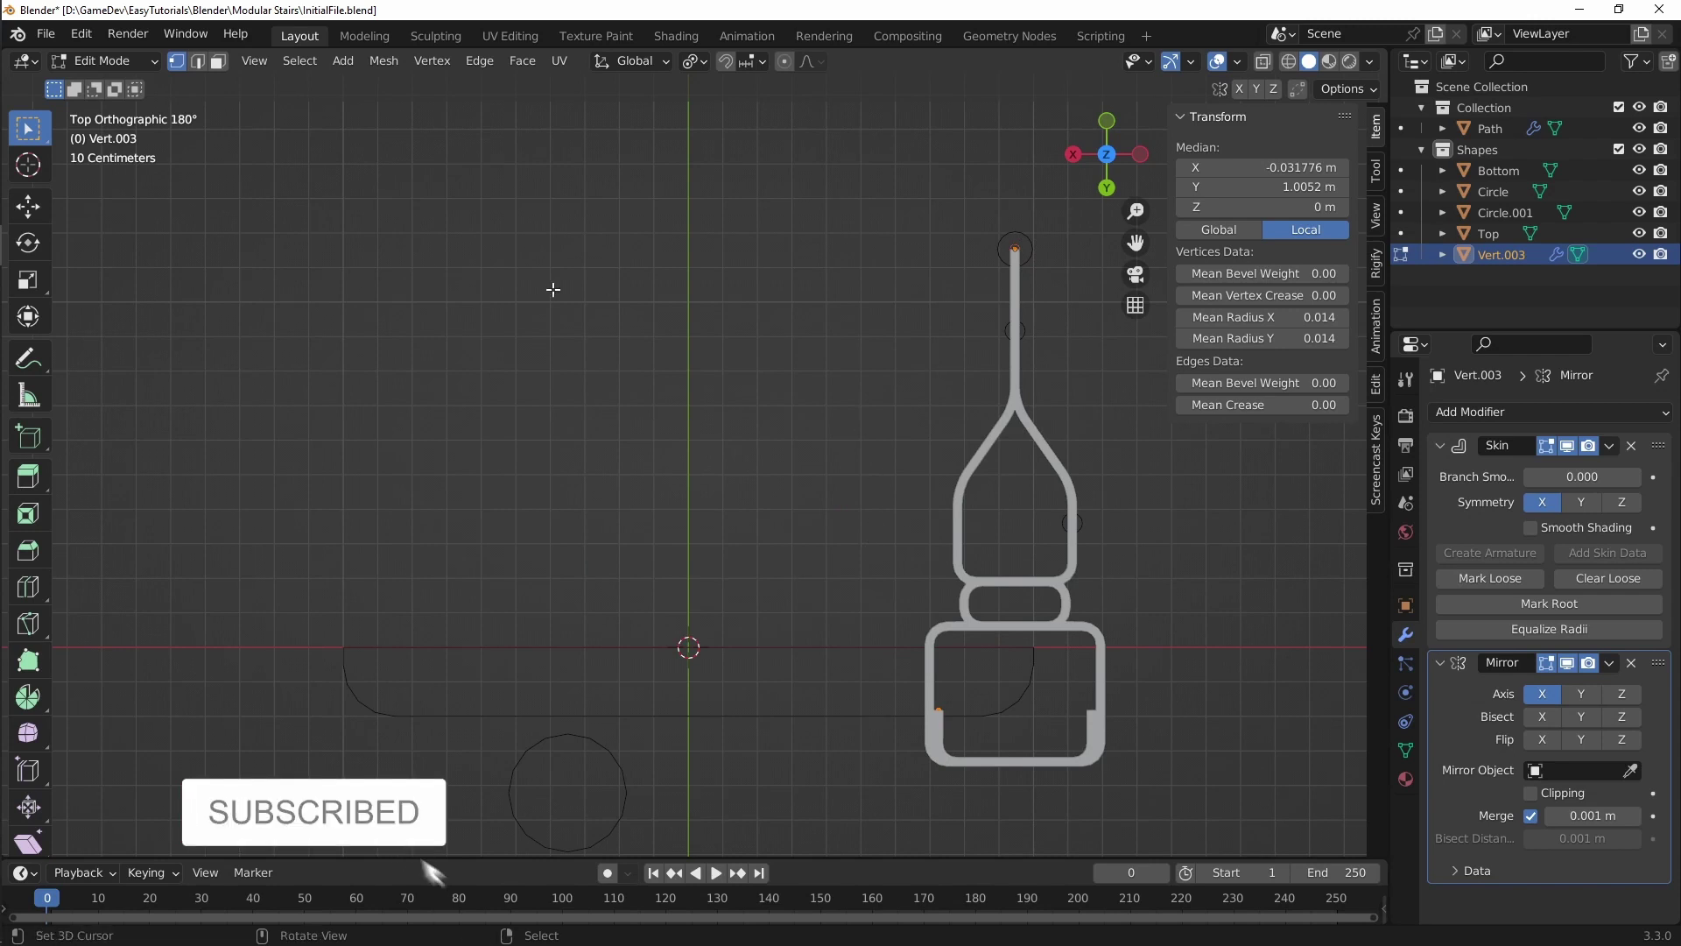
{"action": "key", "text": "ctrl+Tab"}
{"action": "left_click", "coordinate": [1054, 443]}
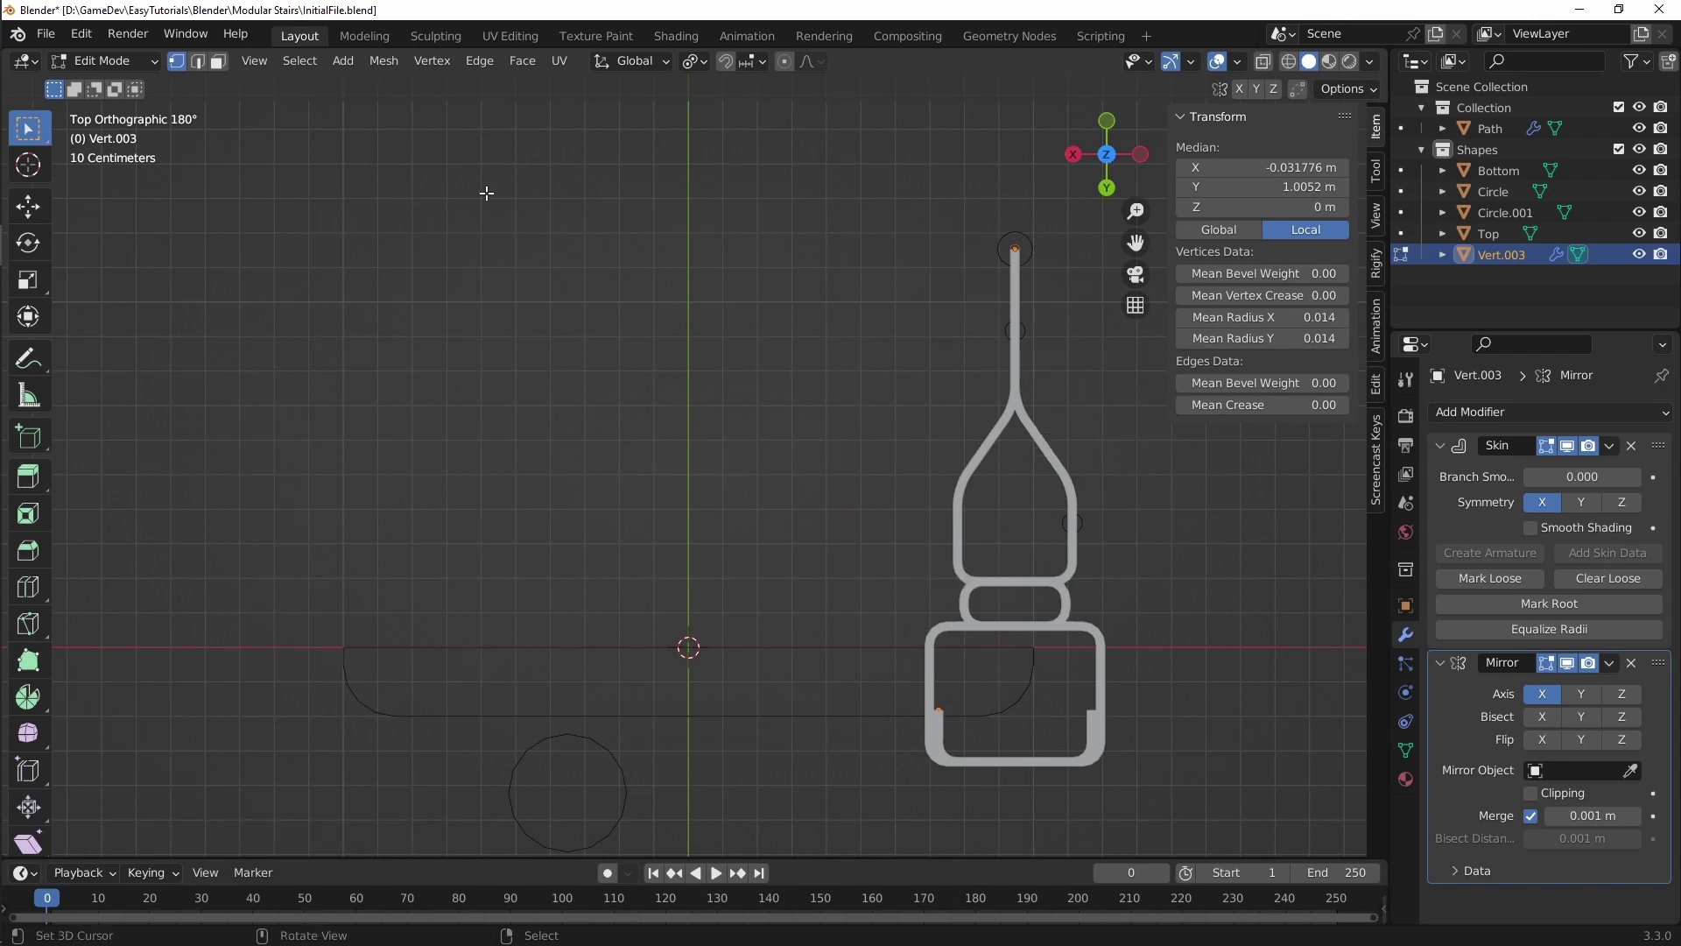
{"action": "key", "text": "Tab"}
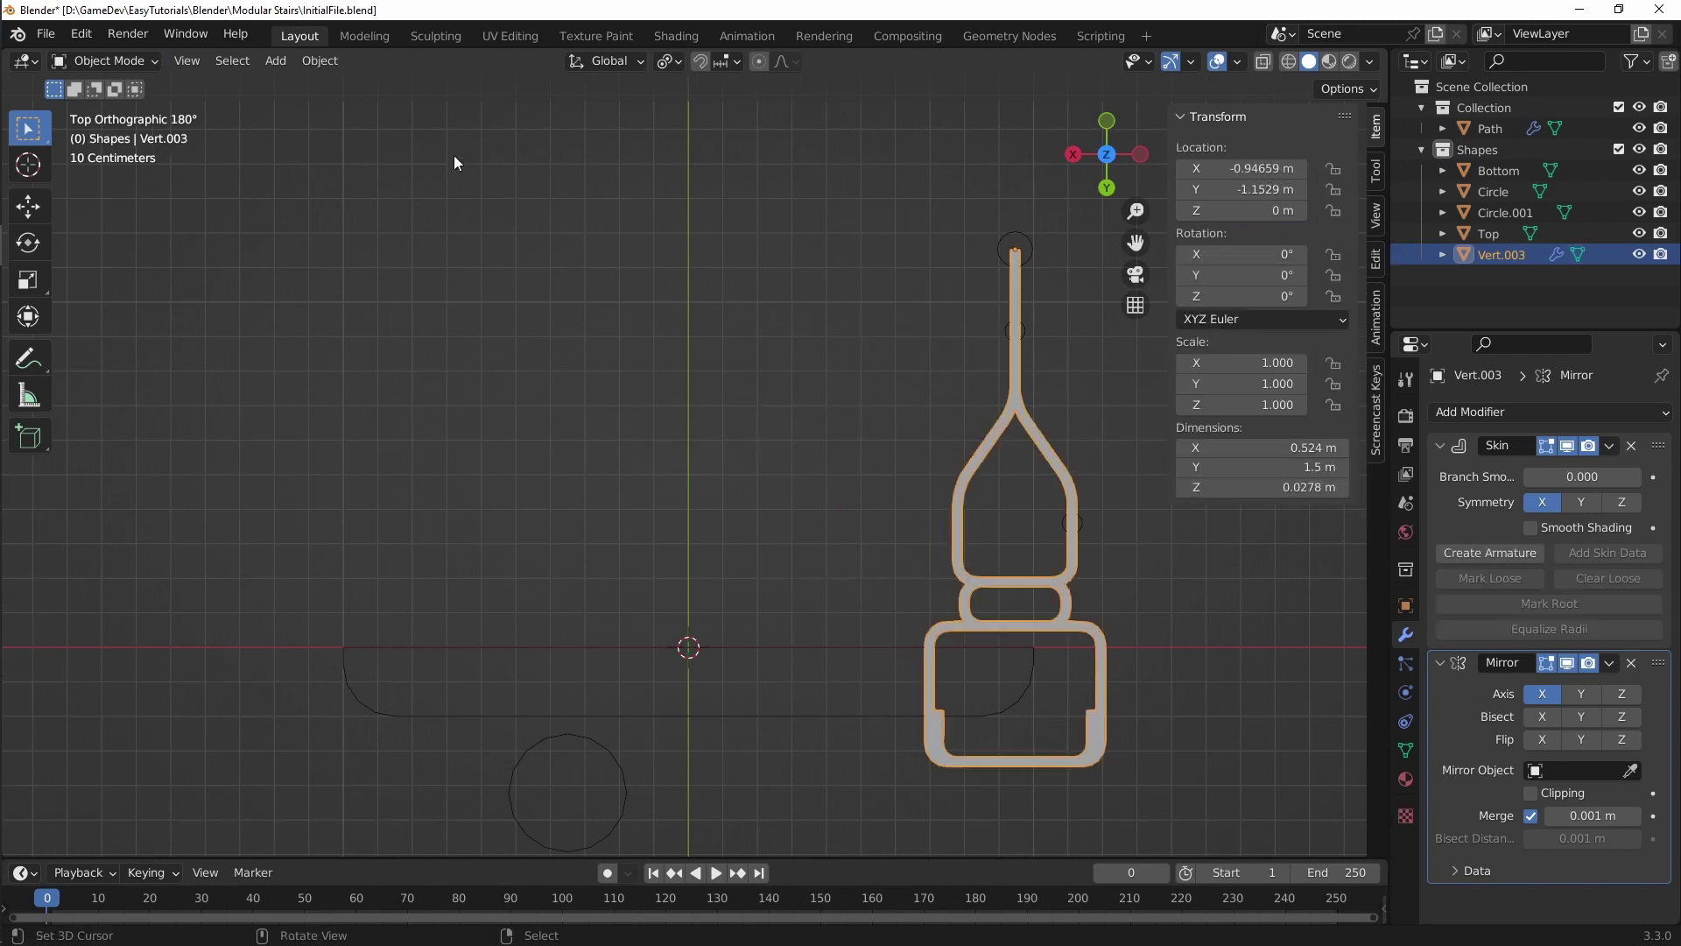
Step: Set the mirrored railing support's origin to the 3D cursor at the world origin and save the file
{"action": "left_click", "coordinate": [331, 63]}
{"action": "mouse_move", "coordinate": [368, 109]}
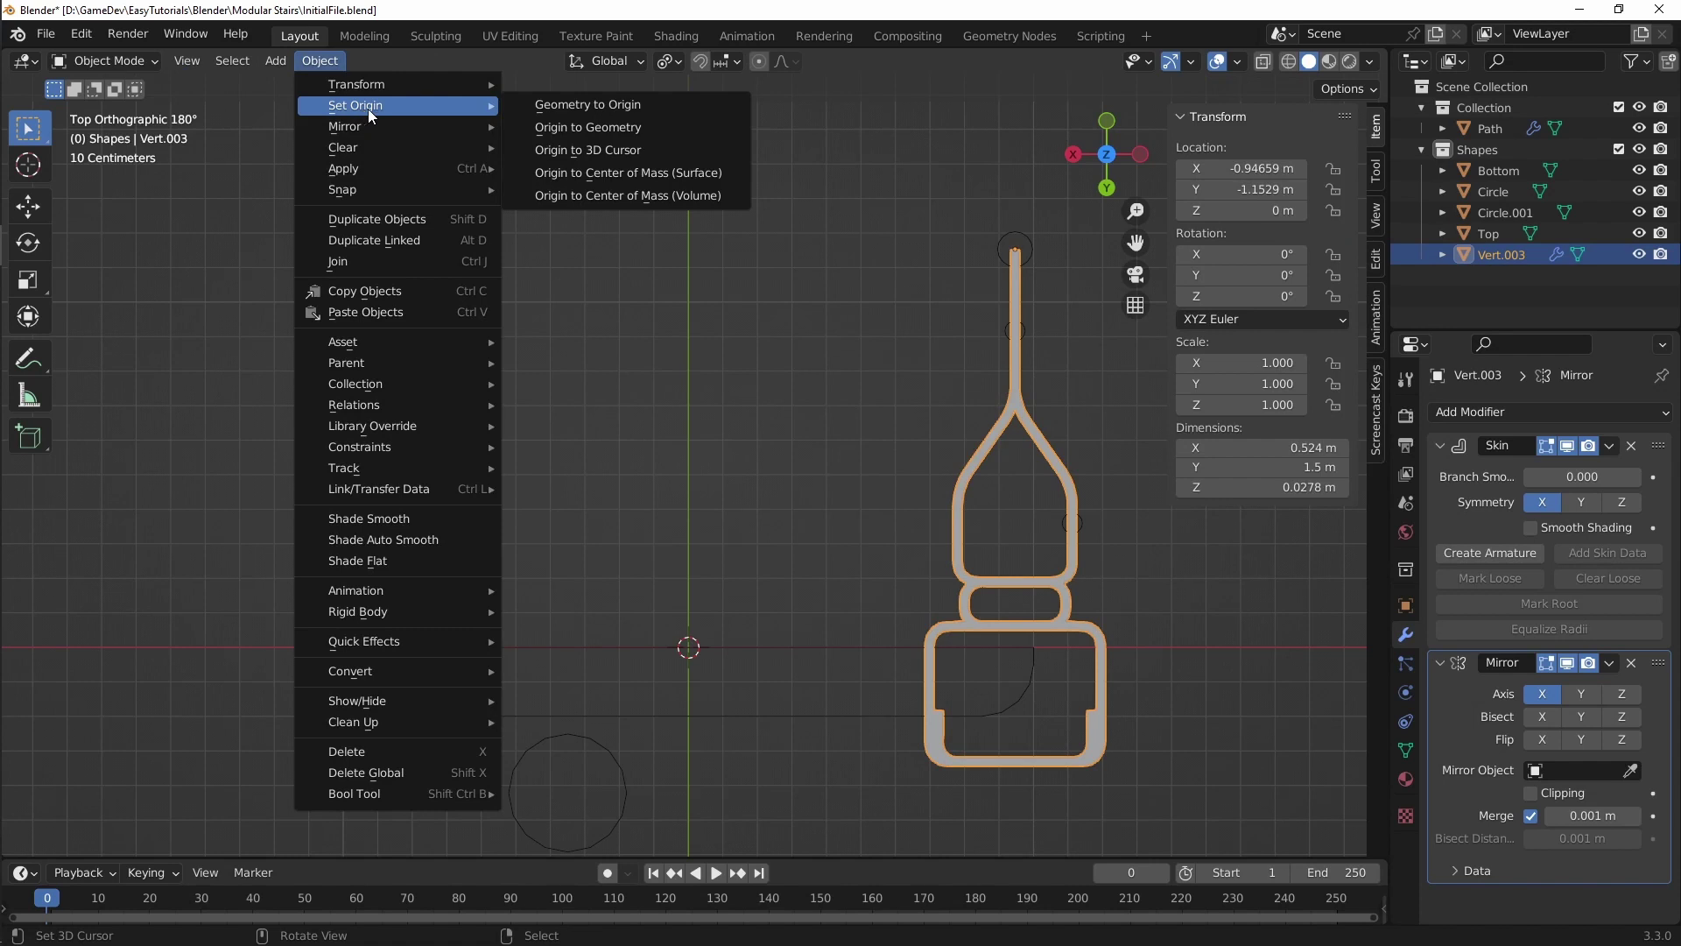
{"action": "left_click", "coordinate": [627, 157]}
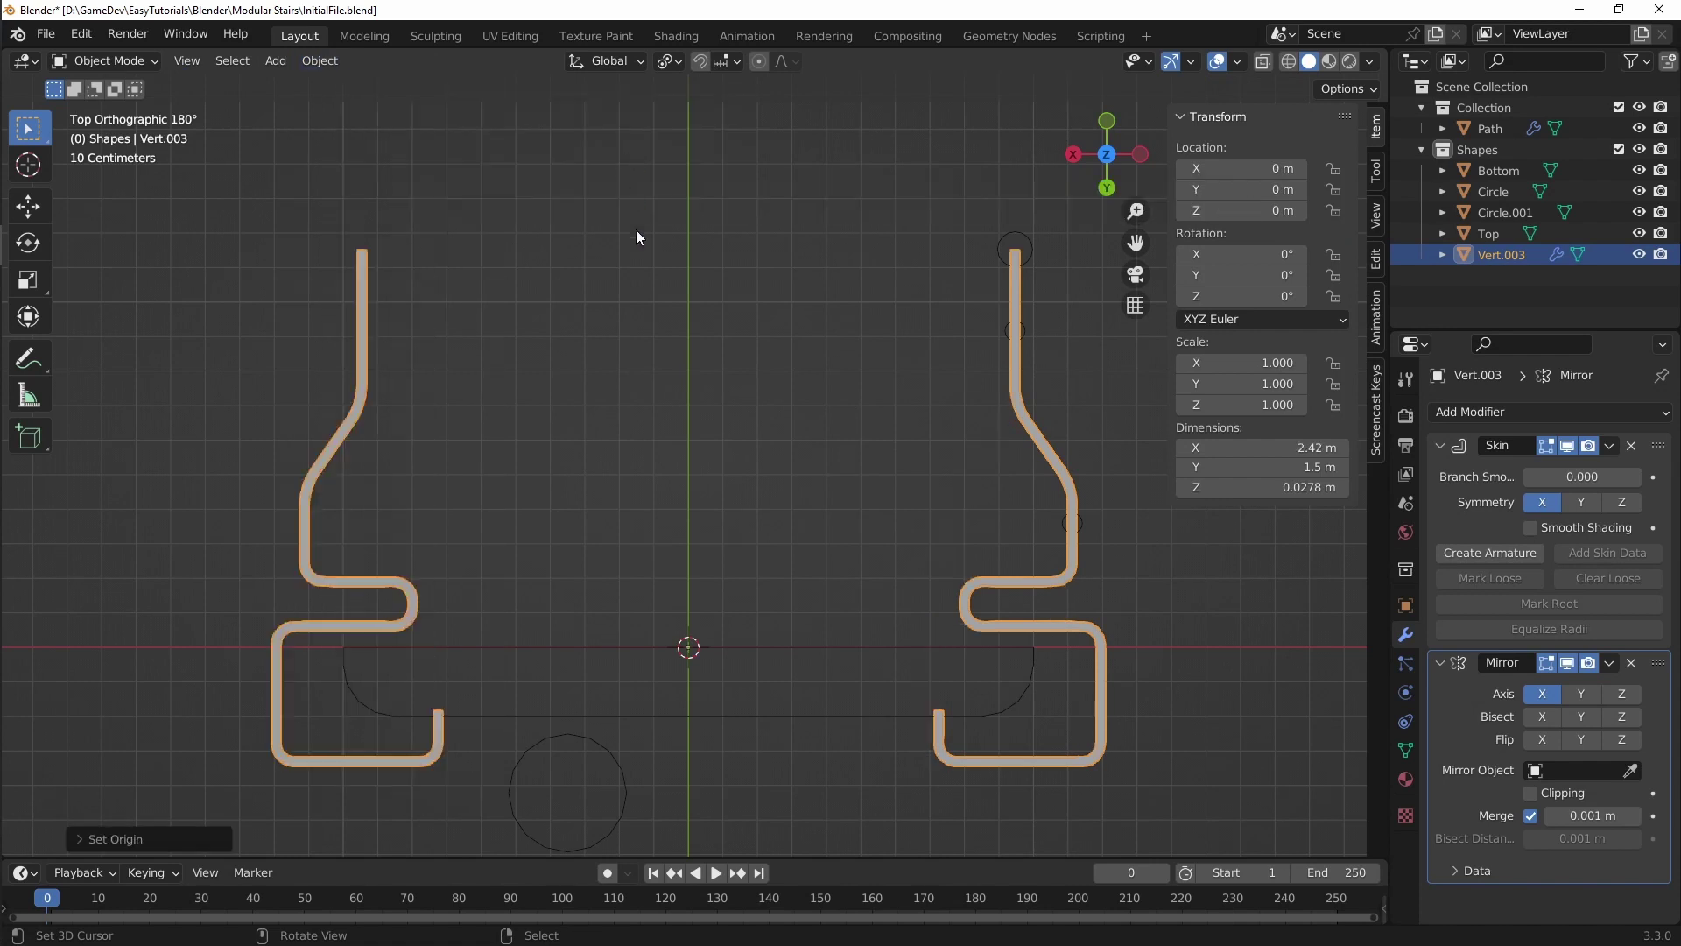
{"action": "middle_click_drag", "start_coordinate": [658, 408], "coordinate": [775, 357], "text": "shift"}
{"action": "scroll", "coordinate": [755, 421], "scroll_direction": "down", "scroll_amount": 1}
{"action": "middle_click_drag", "start_coordinate": [753, 424], "coordinate": [657, 512], "text": "shift"}
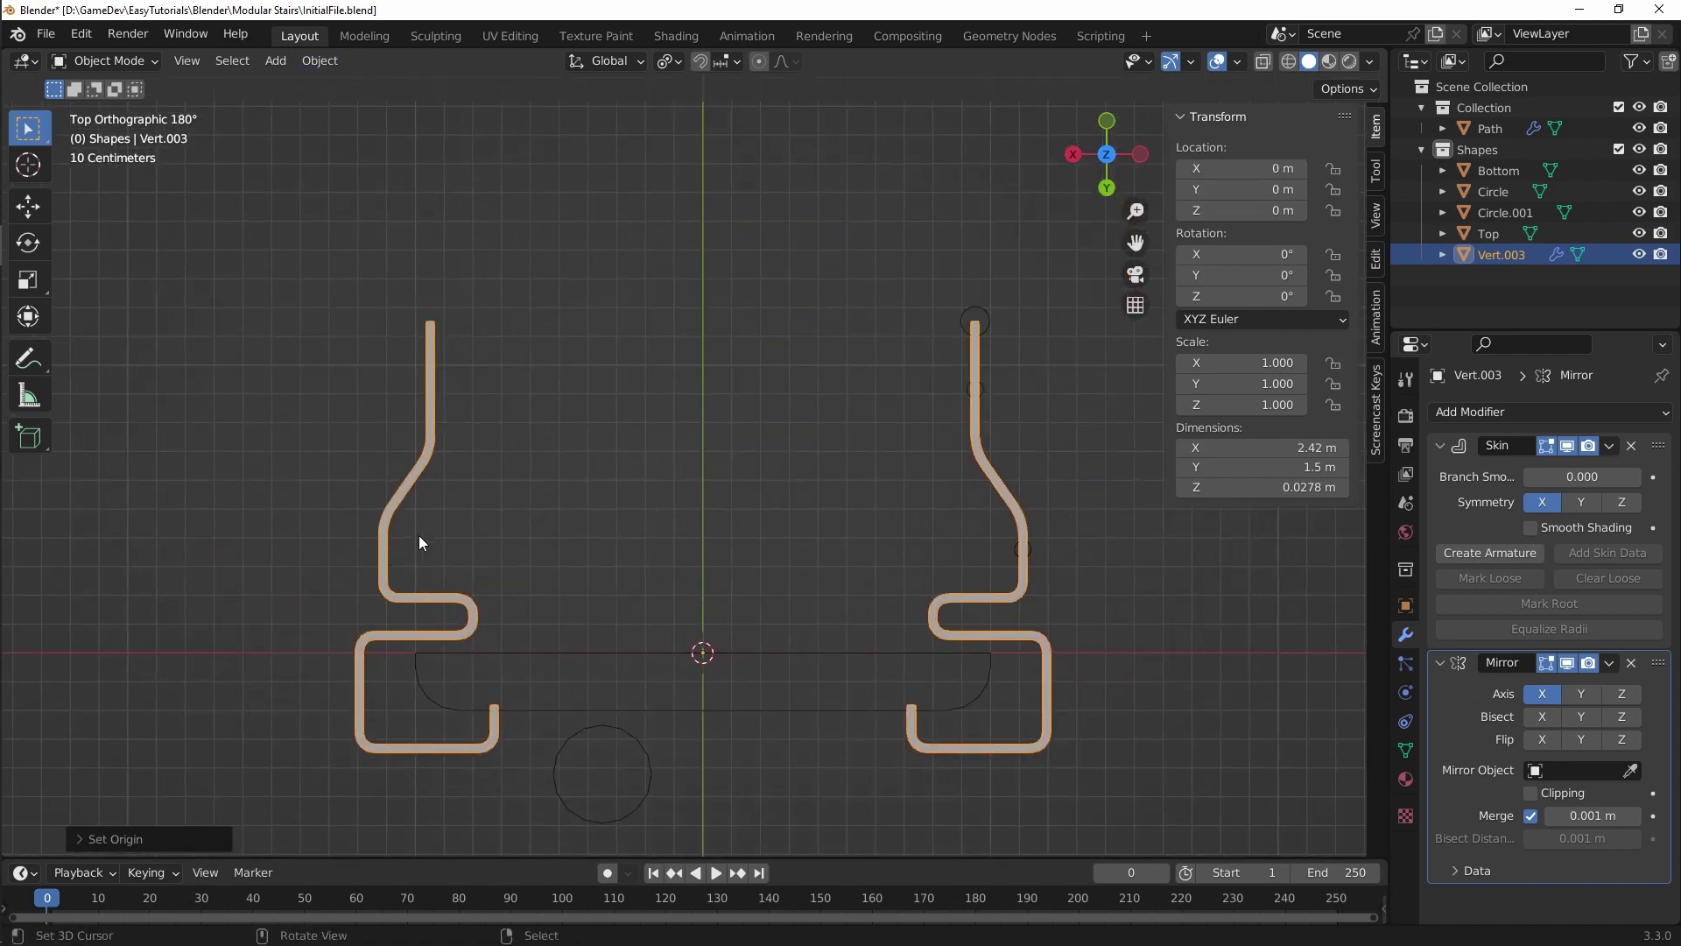
{"action": "middle_click_drag", "start_coordinate": [771, 604], "coordinate": [760, 519], "text": "shift"}
{"action": "middle_click_drag", "start_coordinate": [830, 601], "coordinate": [790, 487]}
{"action": "scroll", "coordinate": [764, 521], "scroll_direction": "down", "scroll_amount": 3}
{"action": "key", "text": "ctrl+s"}
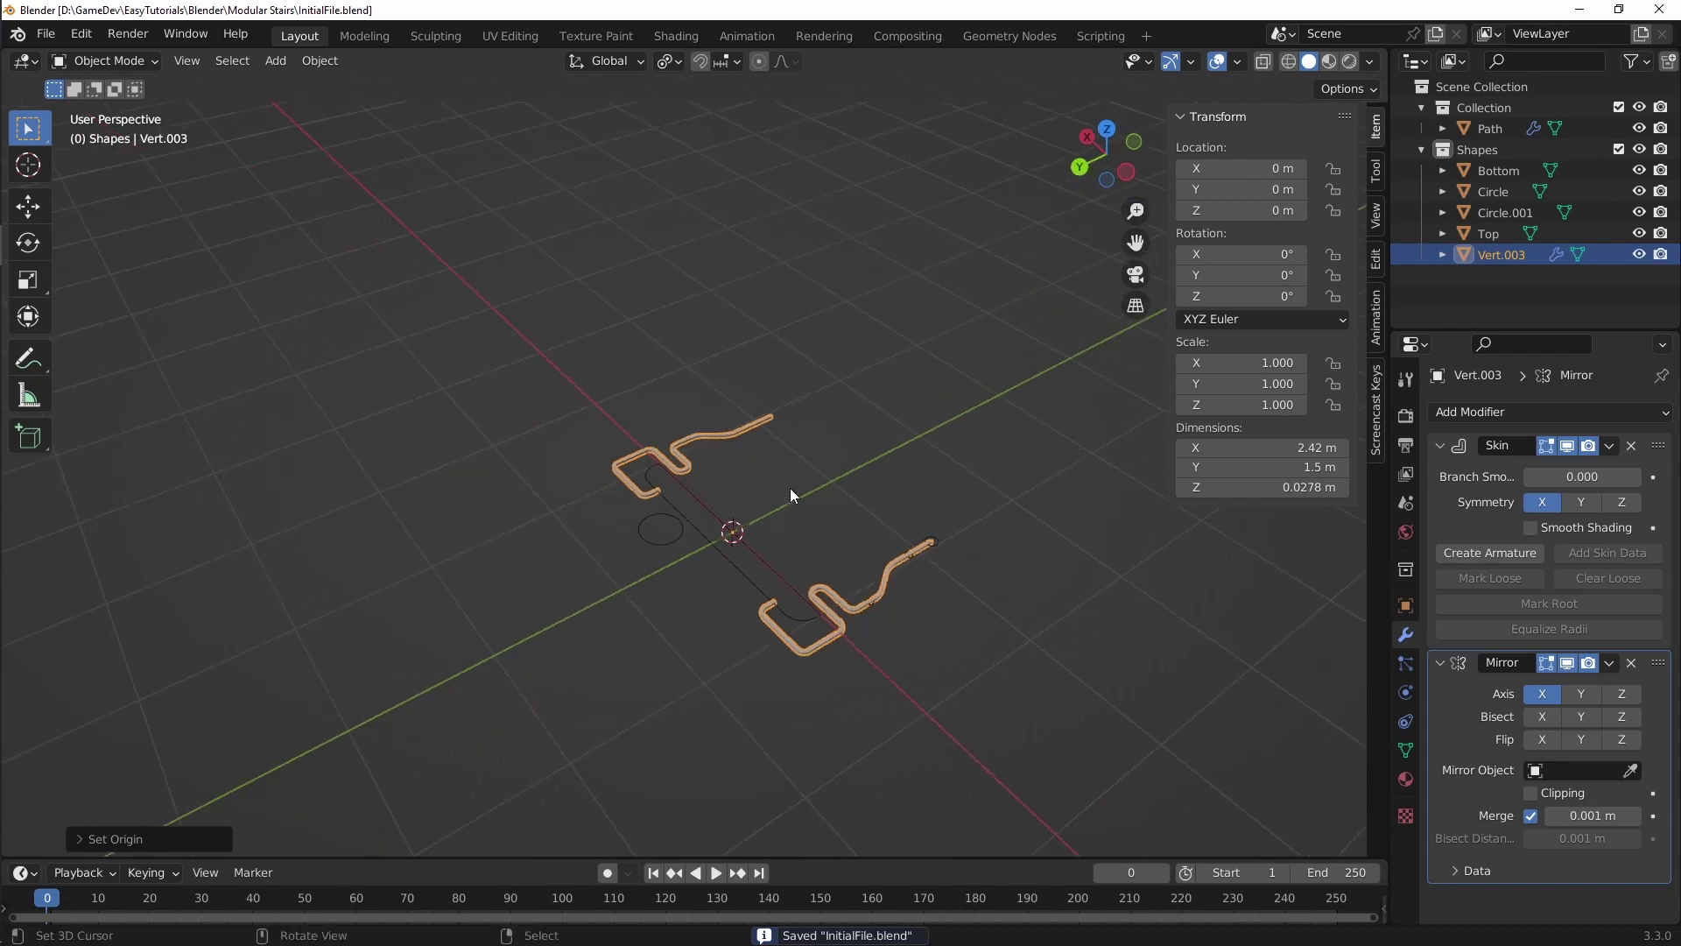
Step: Switch to the Geometry Nodes workspace and select the Path object to bring up its node tree
{"action": "left_click", "coordinate": [998, 38]}
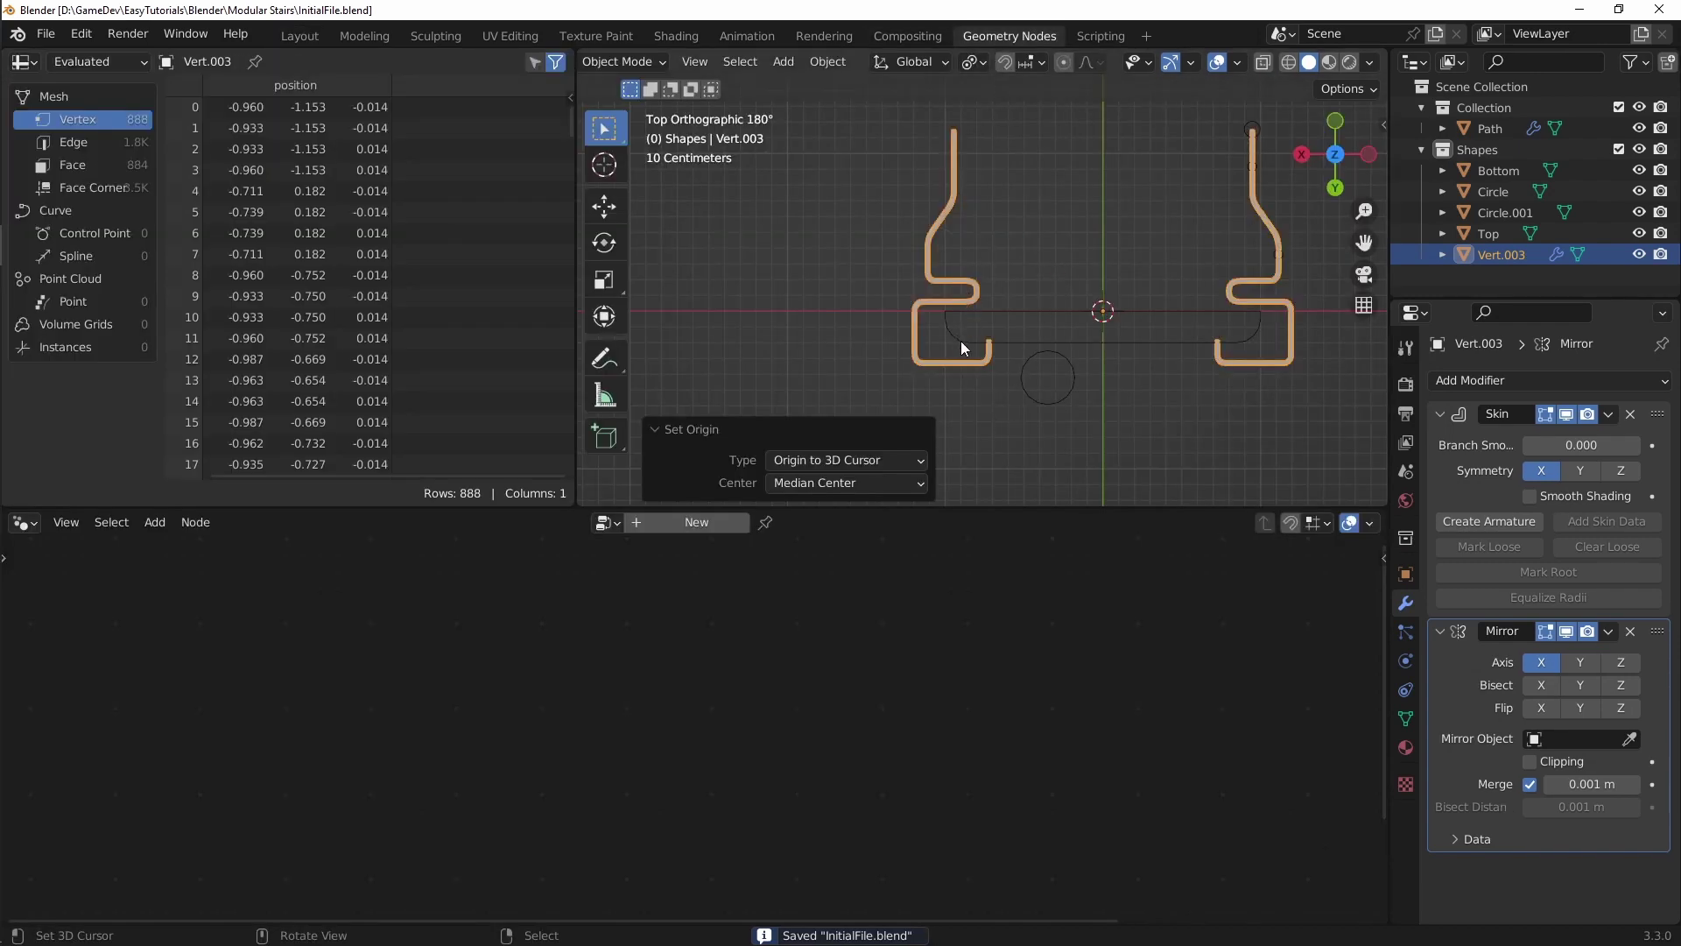
{"action": "scroll", "coordinate": [961, 340], "scroll_direction": "down", "scroll_amount": 10}
{"action": "middle_click_drag", "start_coordinate": [1005, 411], "coordinate": [1037, 362], "text": "shift"}
{"action": "left_click", "coordinate": [1017, 394]}
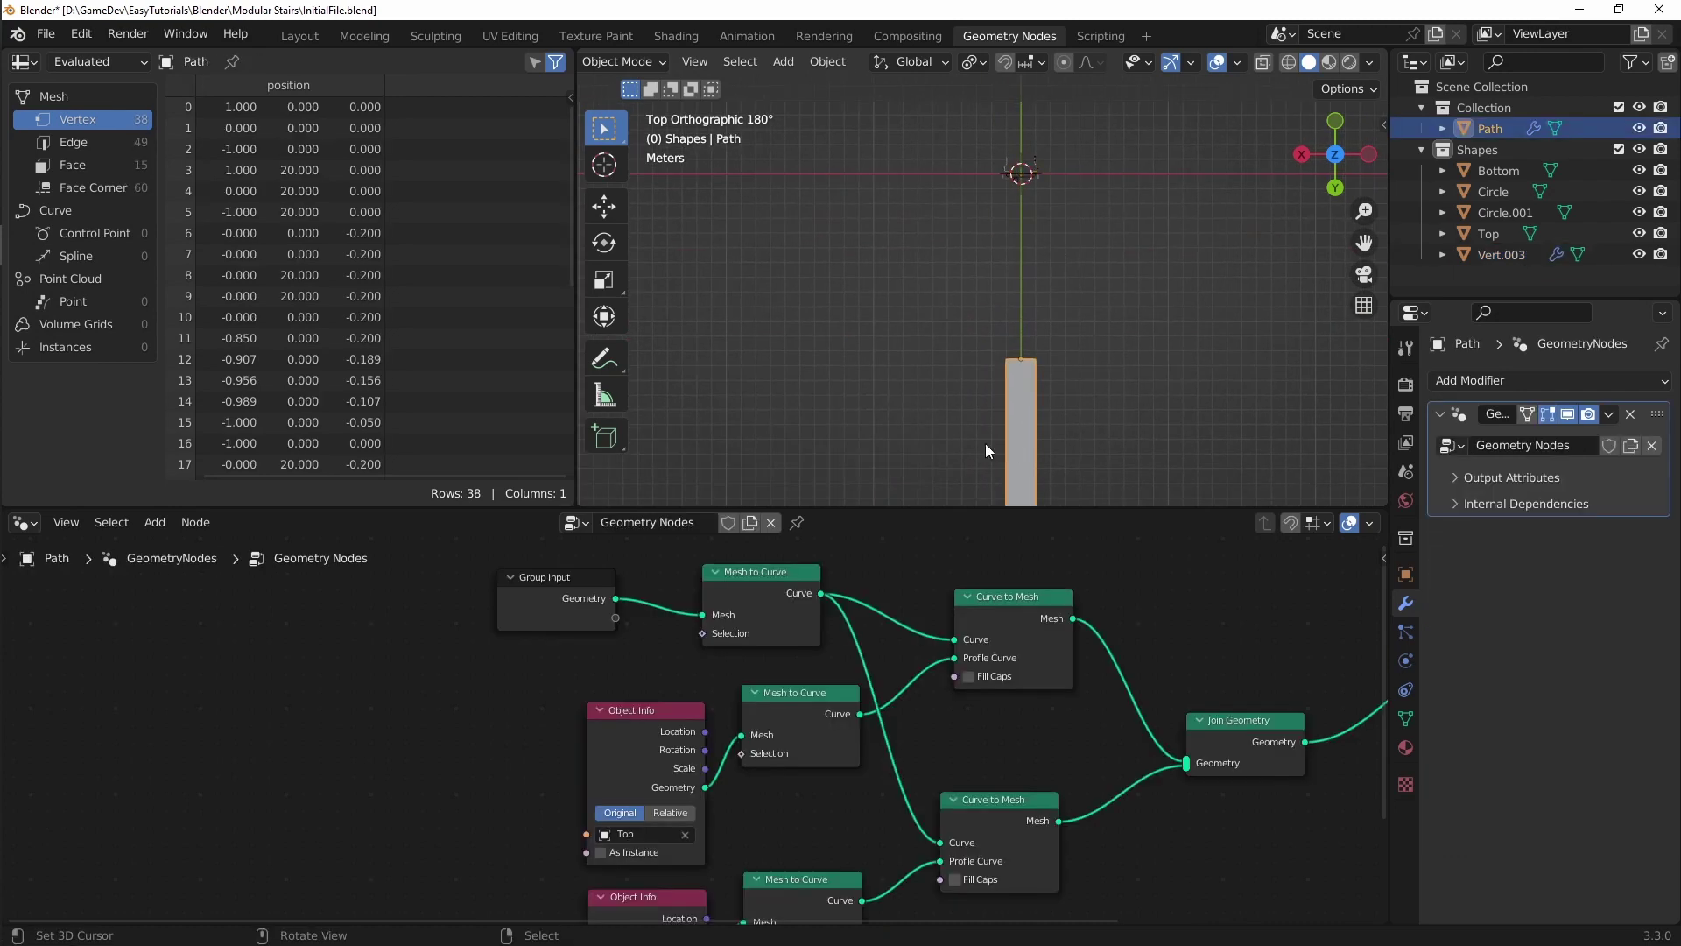
{"action": "middle_click_drag", "start_coordinate": [985, 443], "coordinate": [1081, 244]}
Step: Duplicate the Bottom profile's Object Info, Mesh to Curve and Curve to Mesh nodes and place the copies below the originals
{"action": "middle_click_drag", "start_coordinate": [839, 833], "coordinate": [909, 645], "text": "shift"}
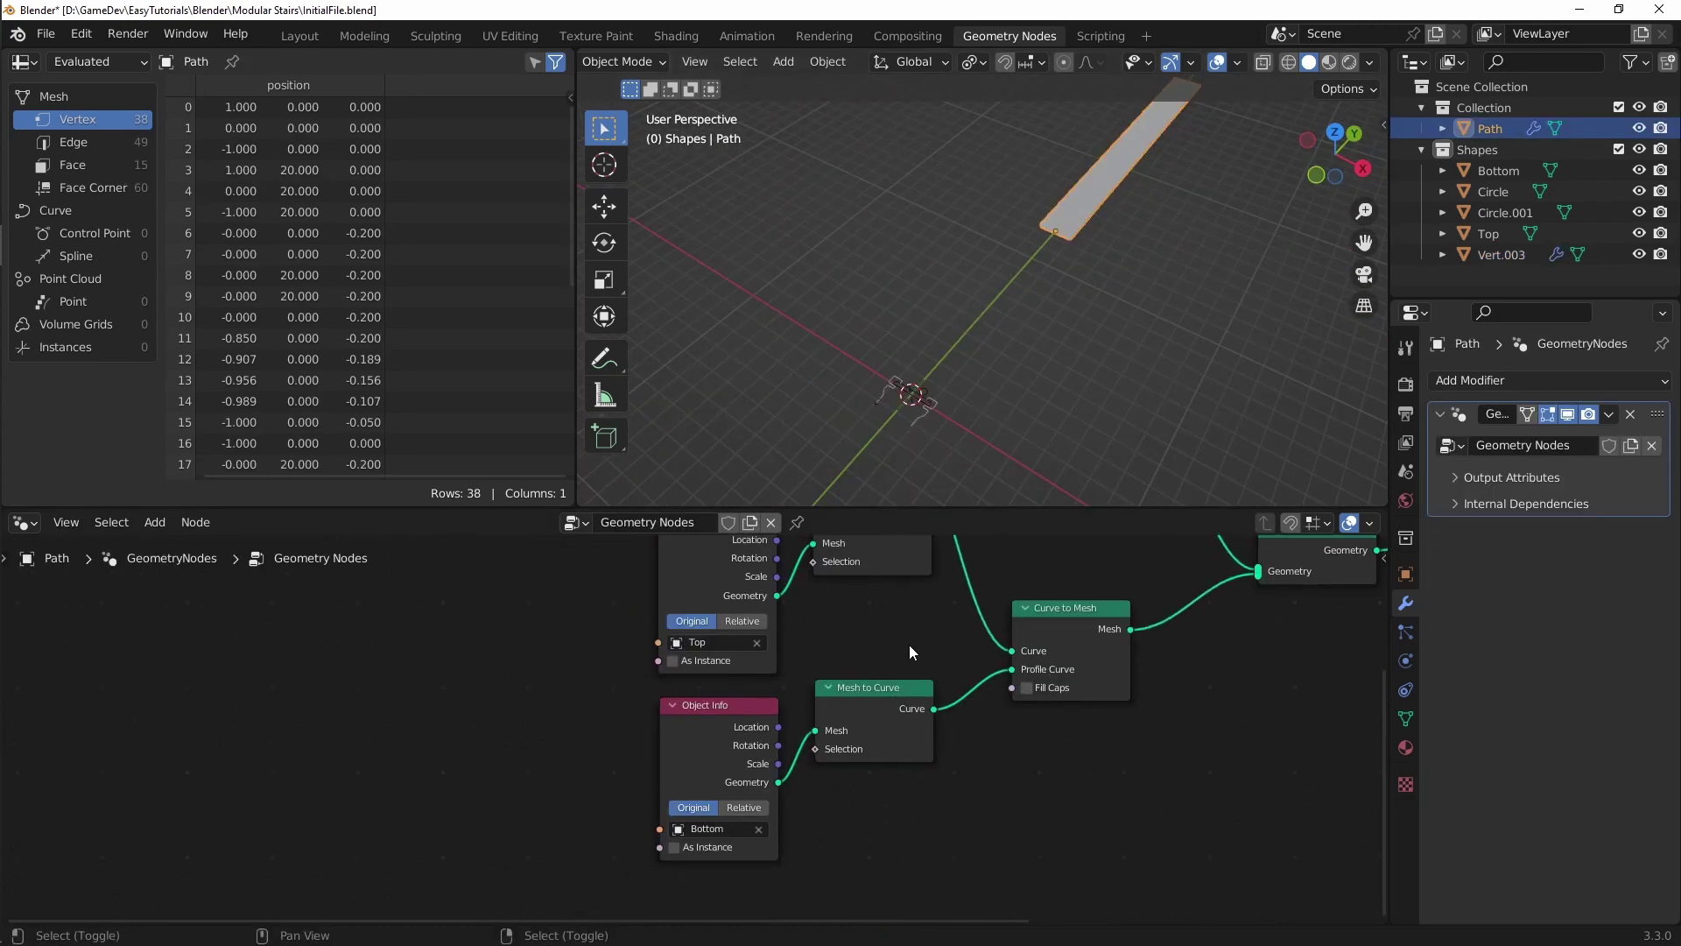
{"action": "scroll", "coordinate": [897, 699], "scroll_direction": "down", "scroll_amount": 3}
{"action": "middle_click_drag", "start_coordinate": [989, 682], "coordinate": [985, 720], "text": "shift"}
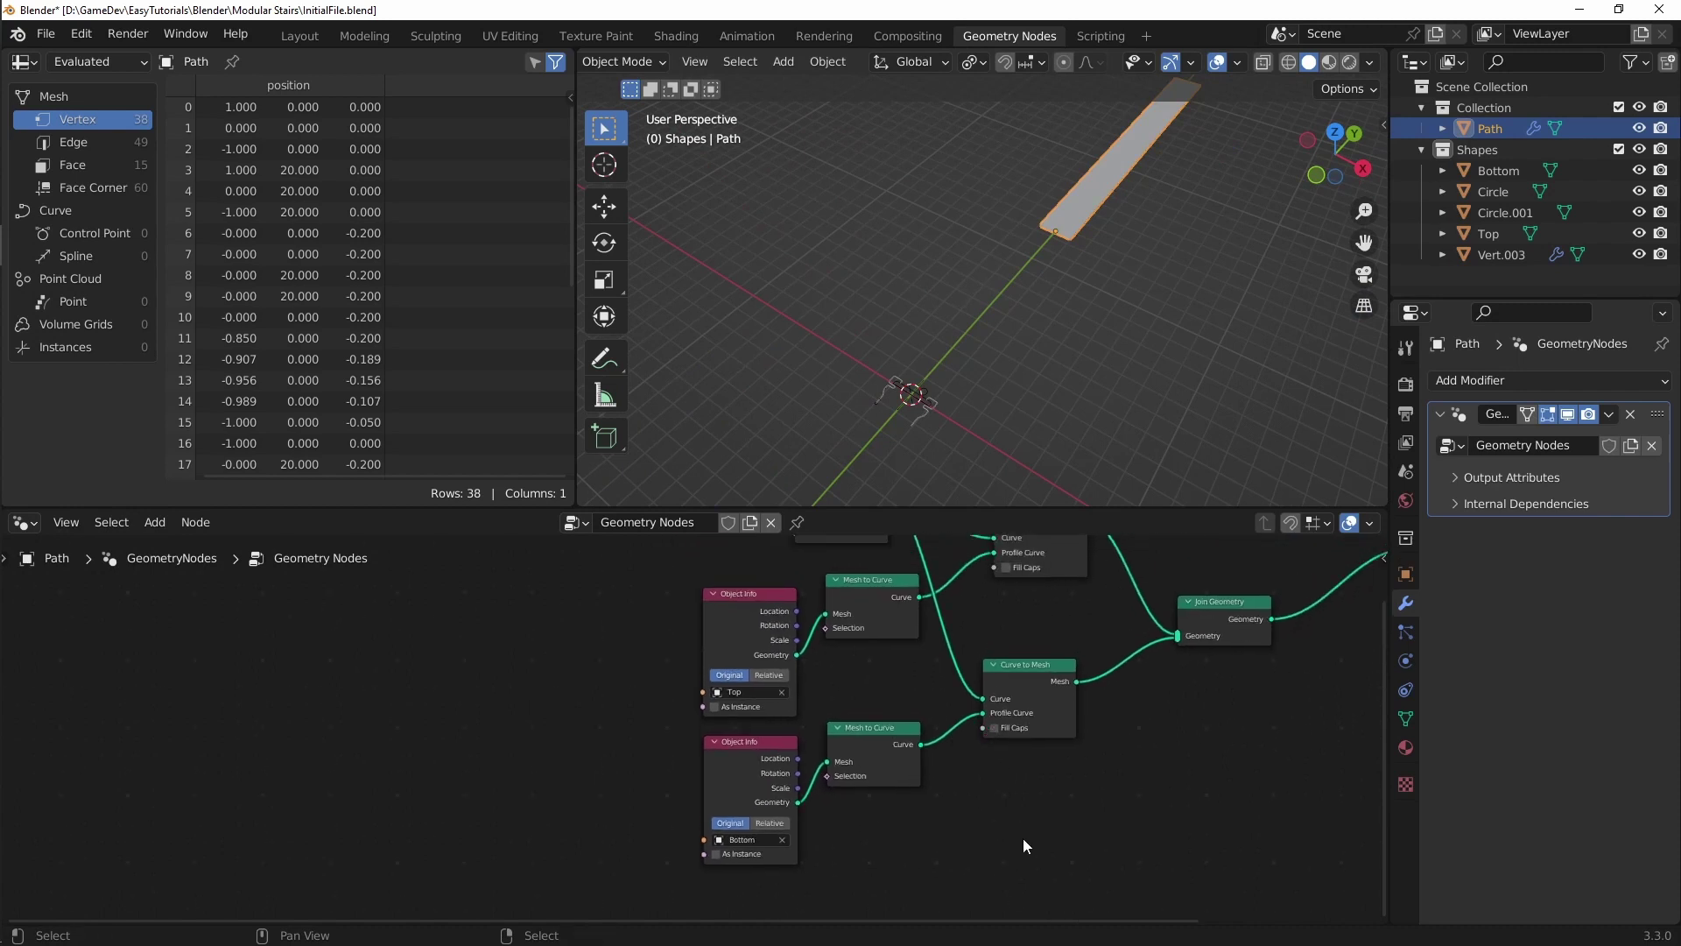
{"action": "left_click_drag", "start_coordinate": [1023, 845], "coordinate": [768, 716]}
{"action": "middle_click_drag", "start_coordinate": [1103, 906], "coordinate": [1114, 794], "text": "shift"}
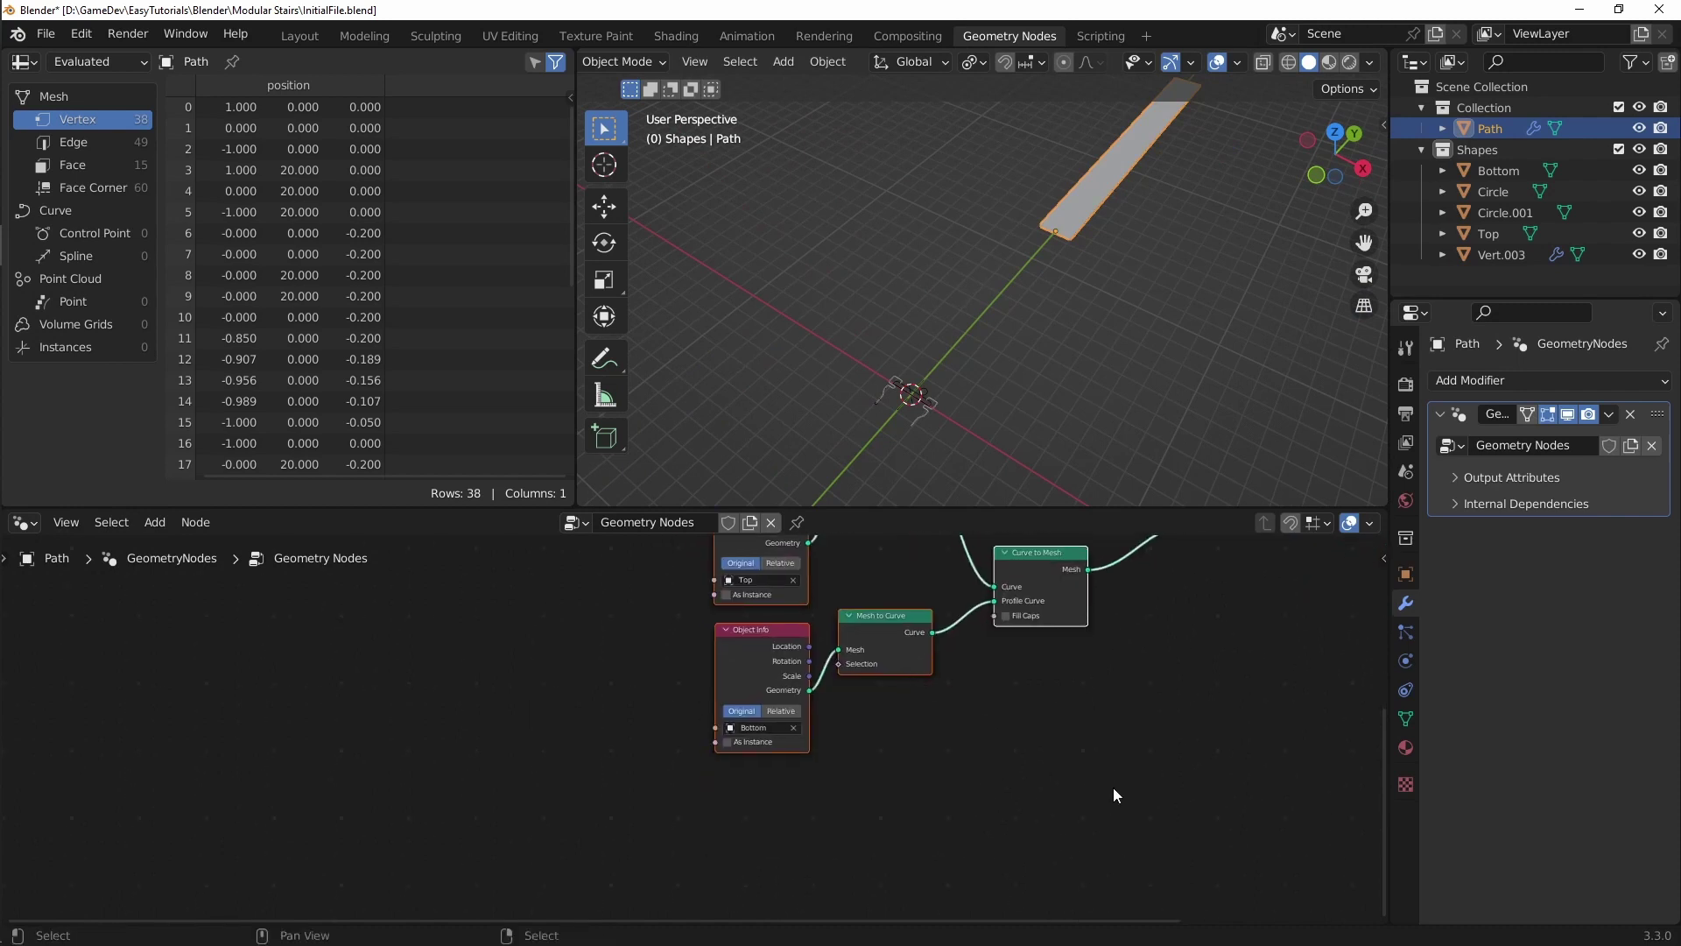
{"action": "left_click_drag", "start_coordinate": [1113, 794], "coordinate": [771, 624]}
{"action": "key", "text": "shift+d"}
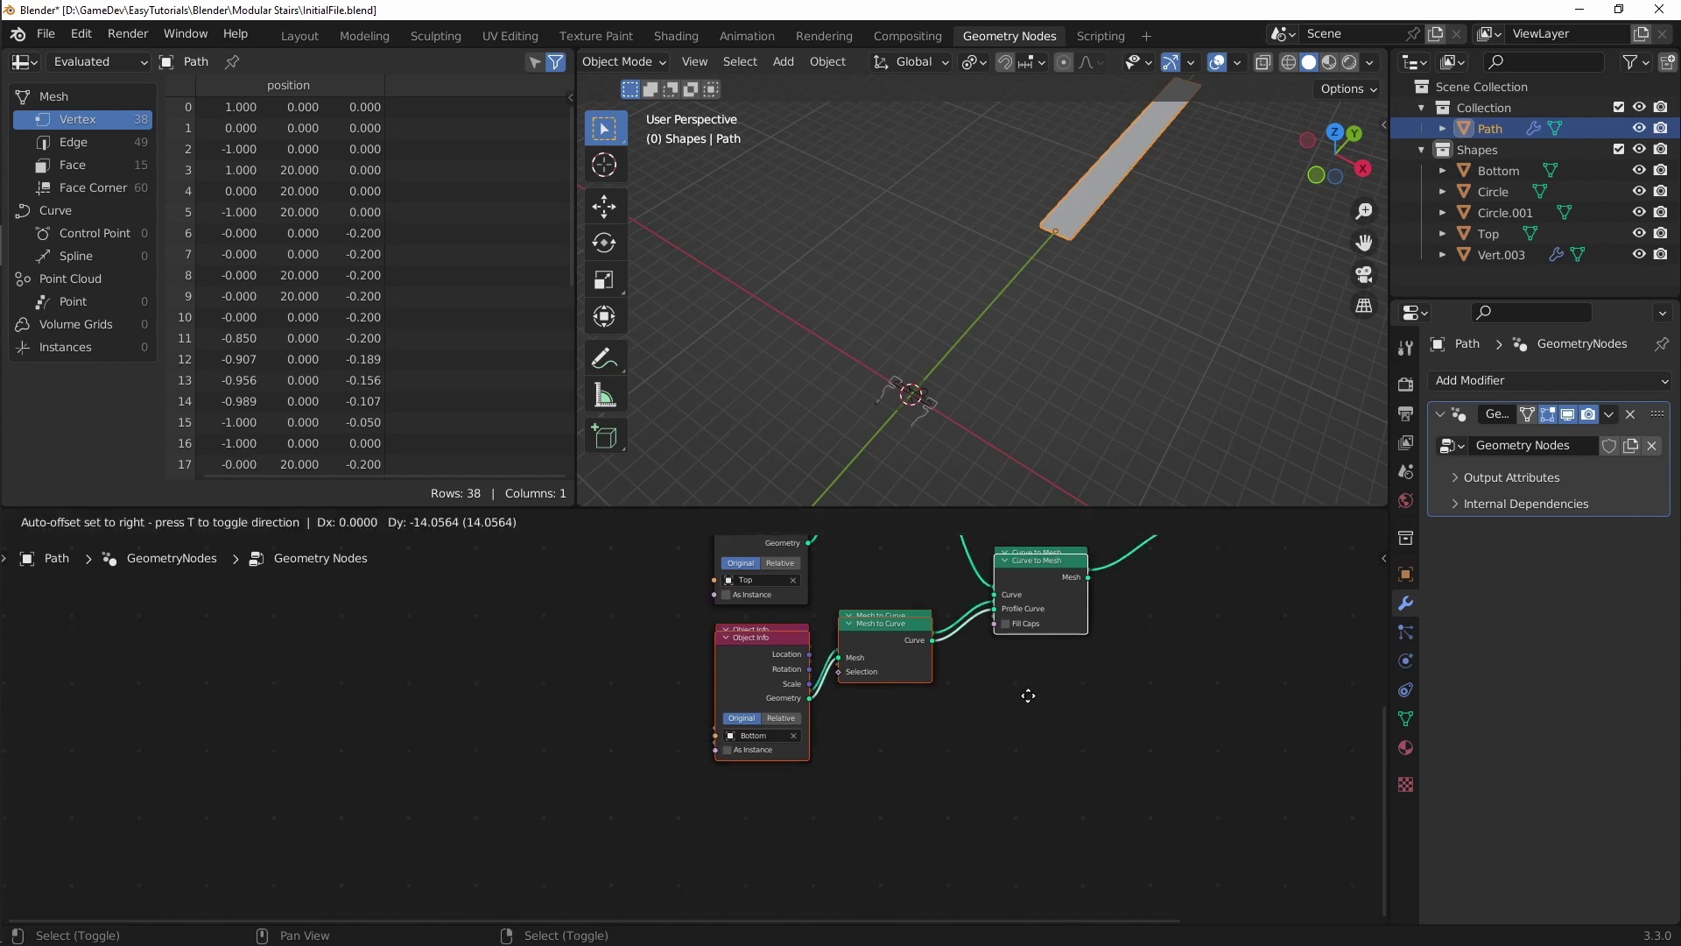
{"action": "left_click", "coordinate": [1020, 848]}
{"action": "middle_click_drag", "start_coordinate": [1021, 839], "coordinate": [1091, 629]}
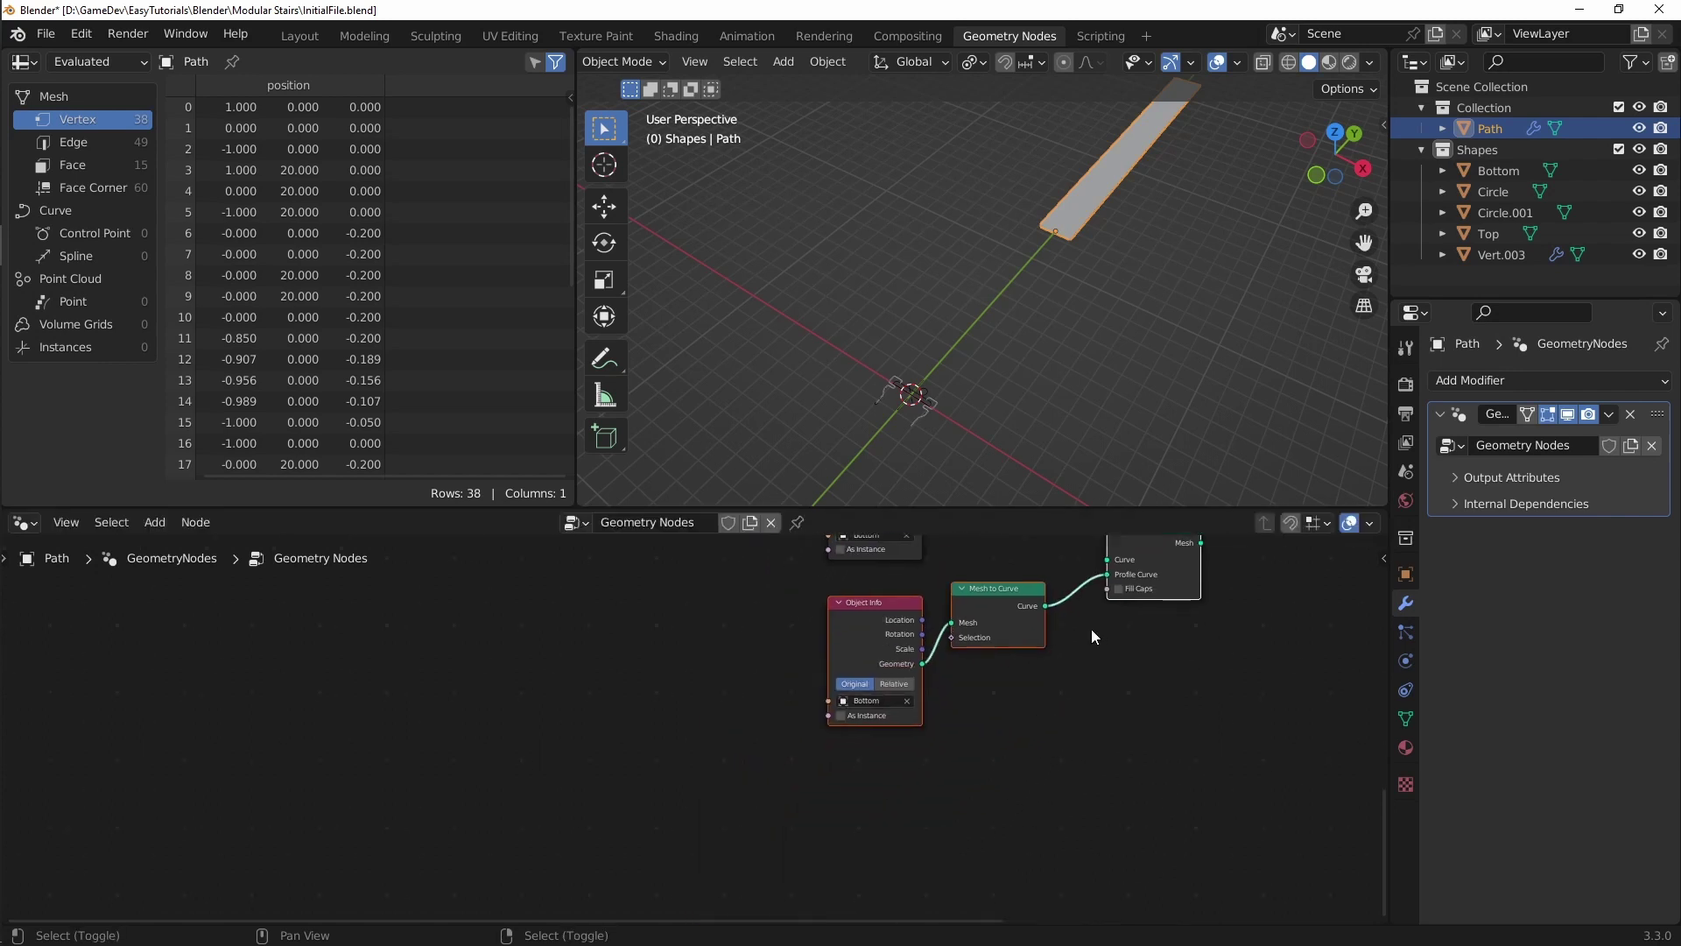
{"action": "scroll", "coordinate": [875, 701], "scroll_direction": "up", "scroll_amount": 3}
{"action": "left_click", "coordinate": [884, 695]}
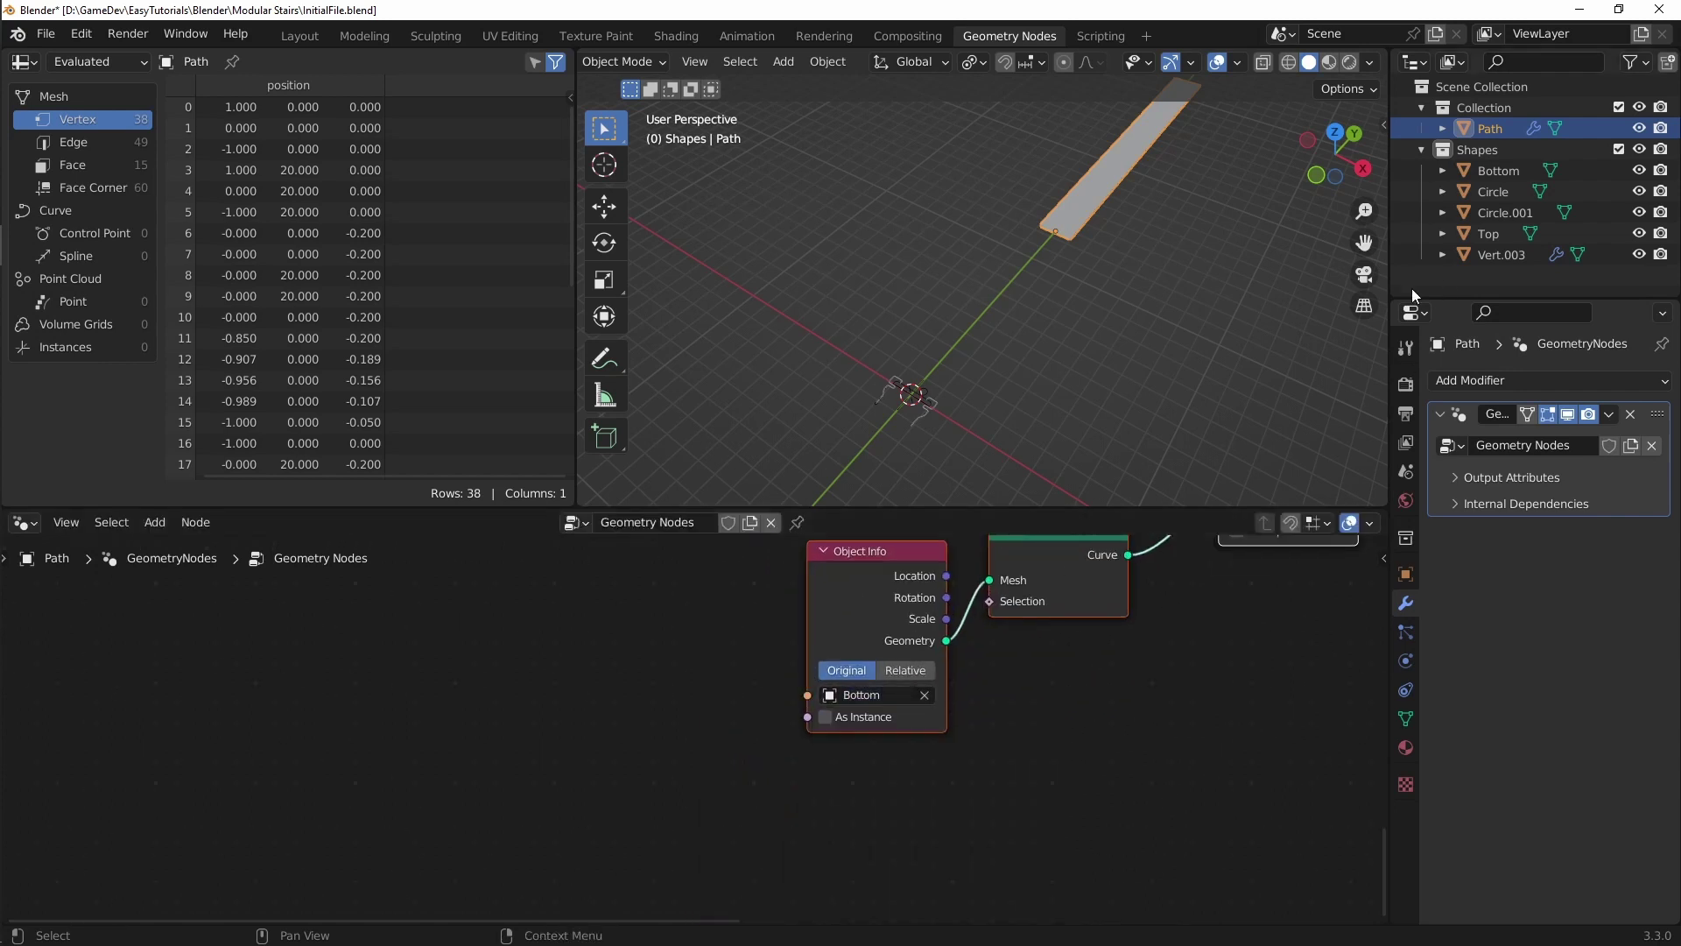
Step: Select the large circle near the step outline and rename it Main Pipe
{"action": "middle_click_drag", "start_coordinate": [1264, 197], "coordinate": [1257, 323], "text": "shift"}
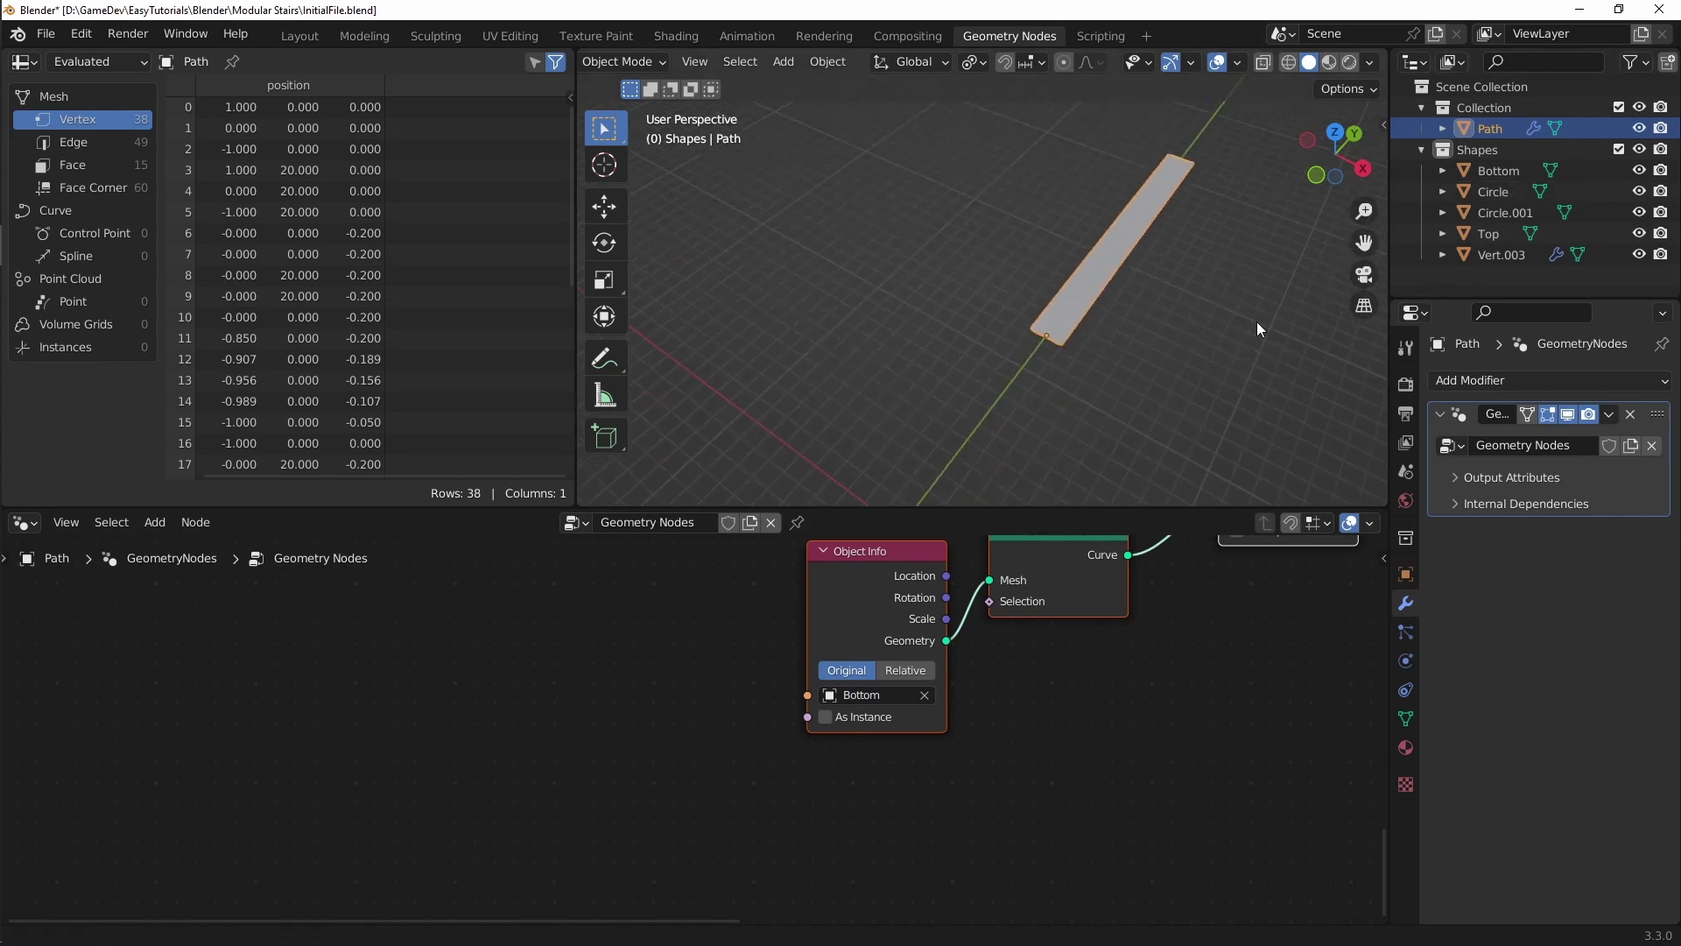
{"action": "middle_click_drag", "start_coordinate": [935, 488], "coordinate": [1074, 361], "text": "shift"}
{"action": "scroll", "coordinate": [1072, 368], "scroll_direction": "up", "scroll_amount": 4}
{"action": "scroll", "coordinate": [1072, 368], "scroll_direction": "up", "scroll_amount": 3}
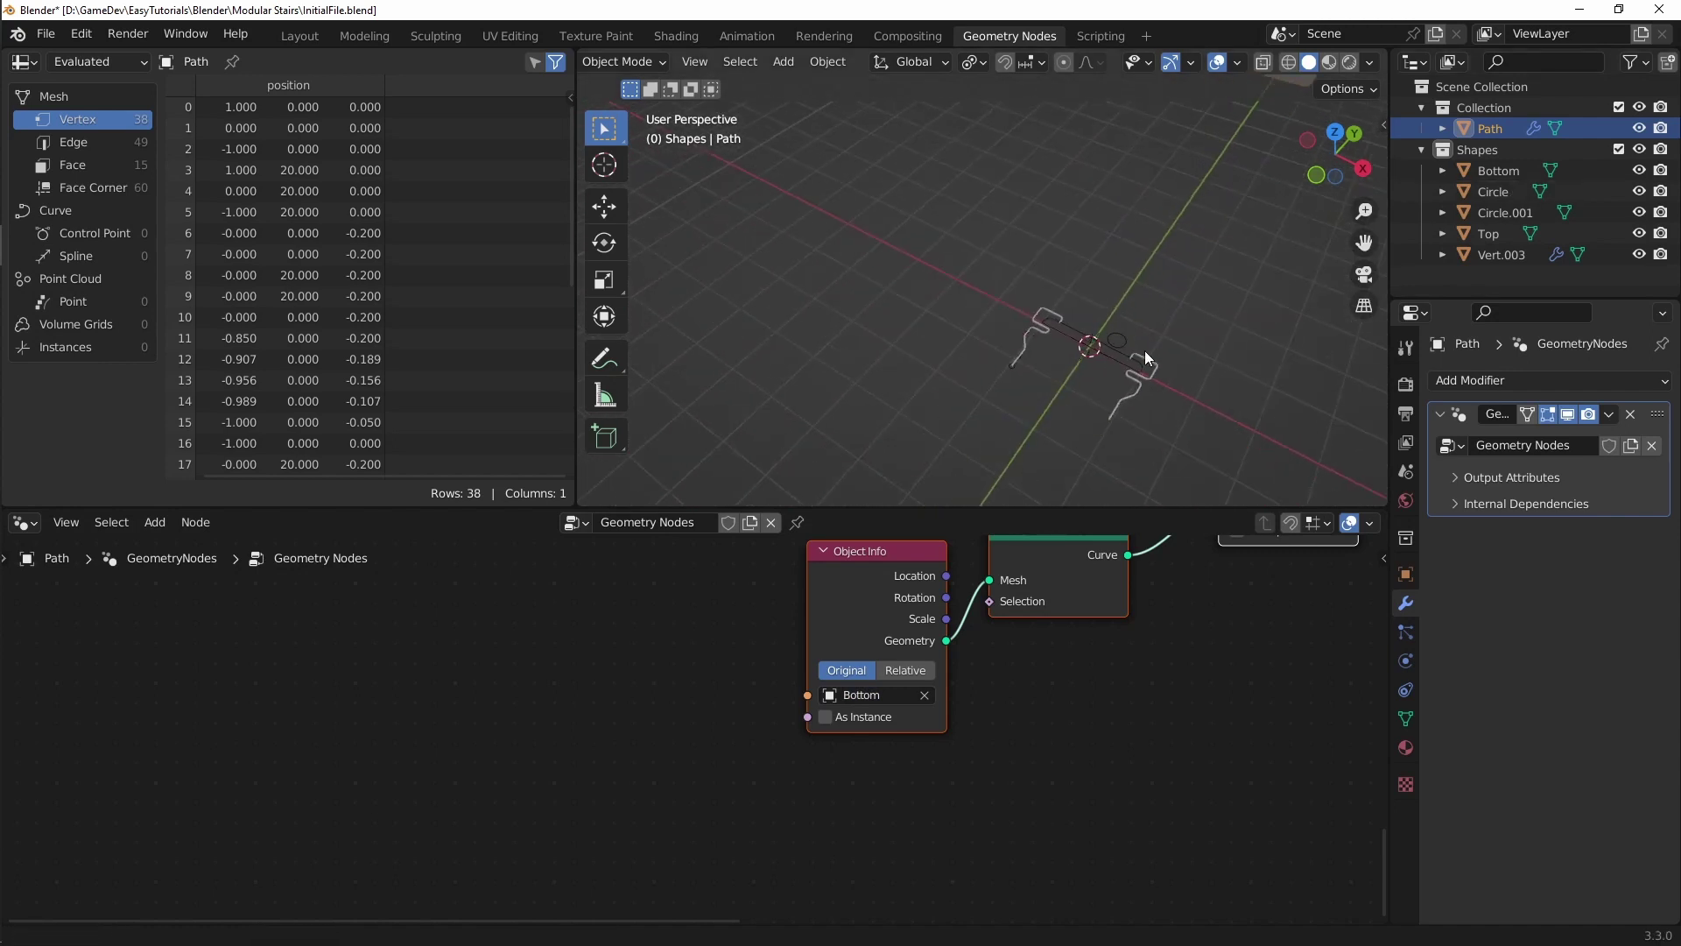
{"action": "left_click", "coordinate": [1164, 319]}
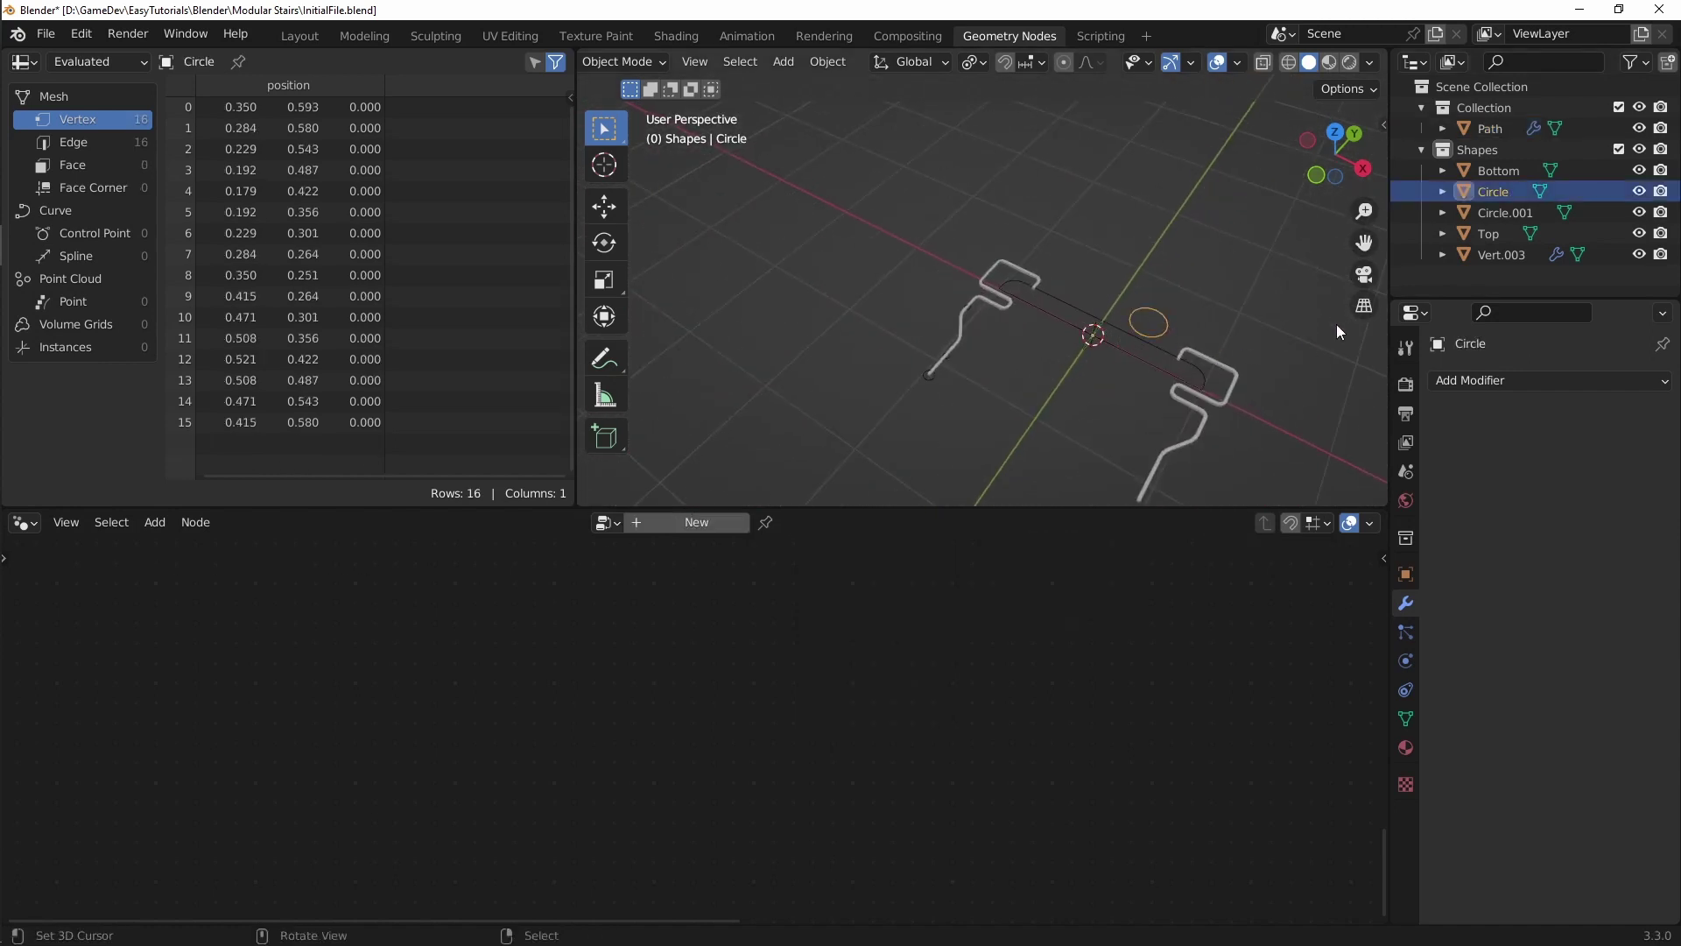
{"action": "double_click", "coordinate": [1490, 191]}
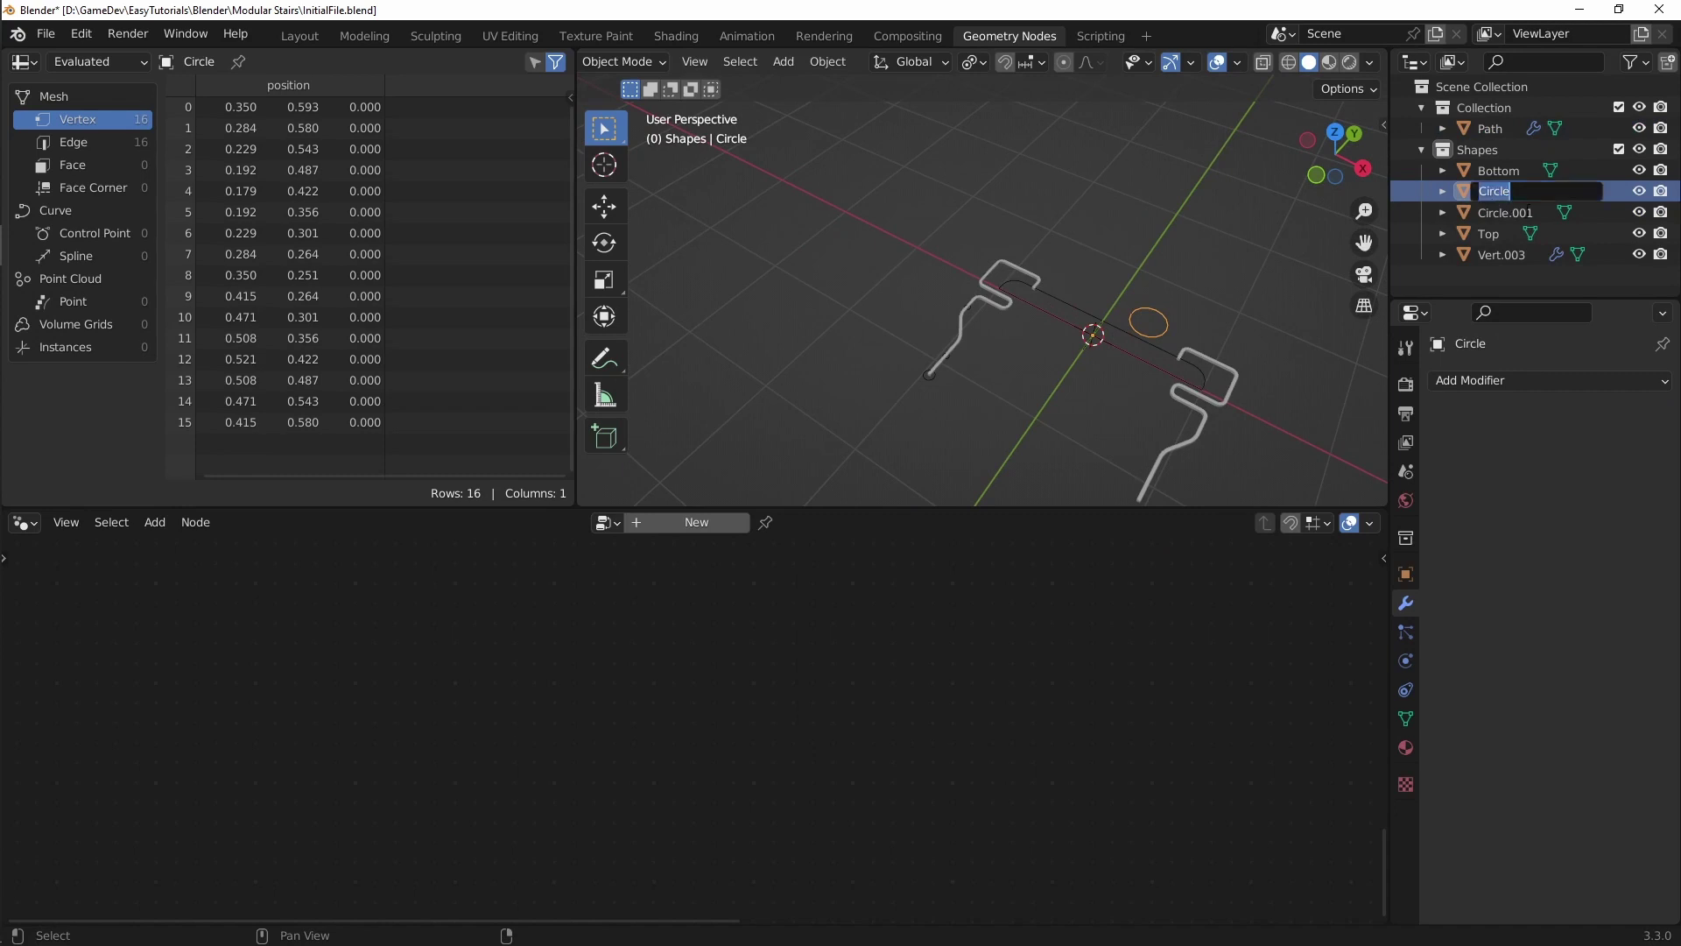
{"action": "type", "text": "Main Pipe"}
{"action": "key", "text": "Return"}
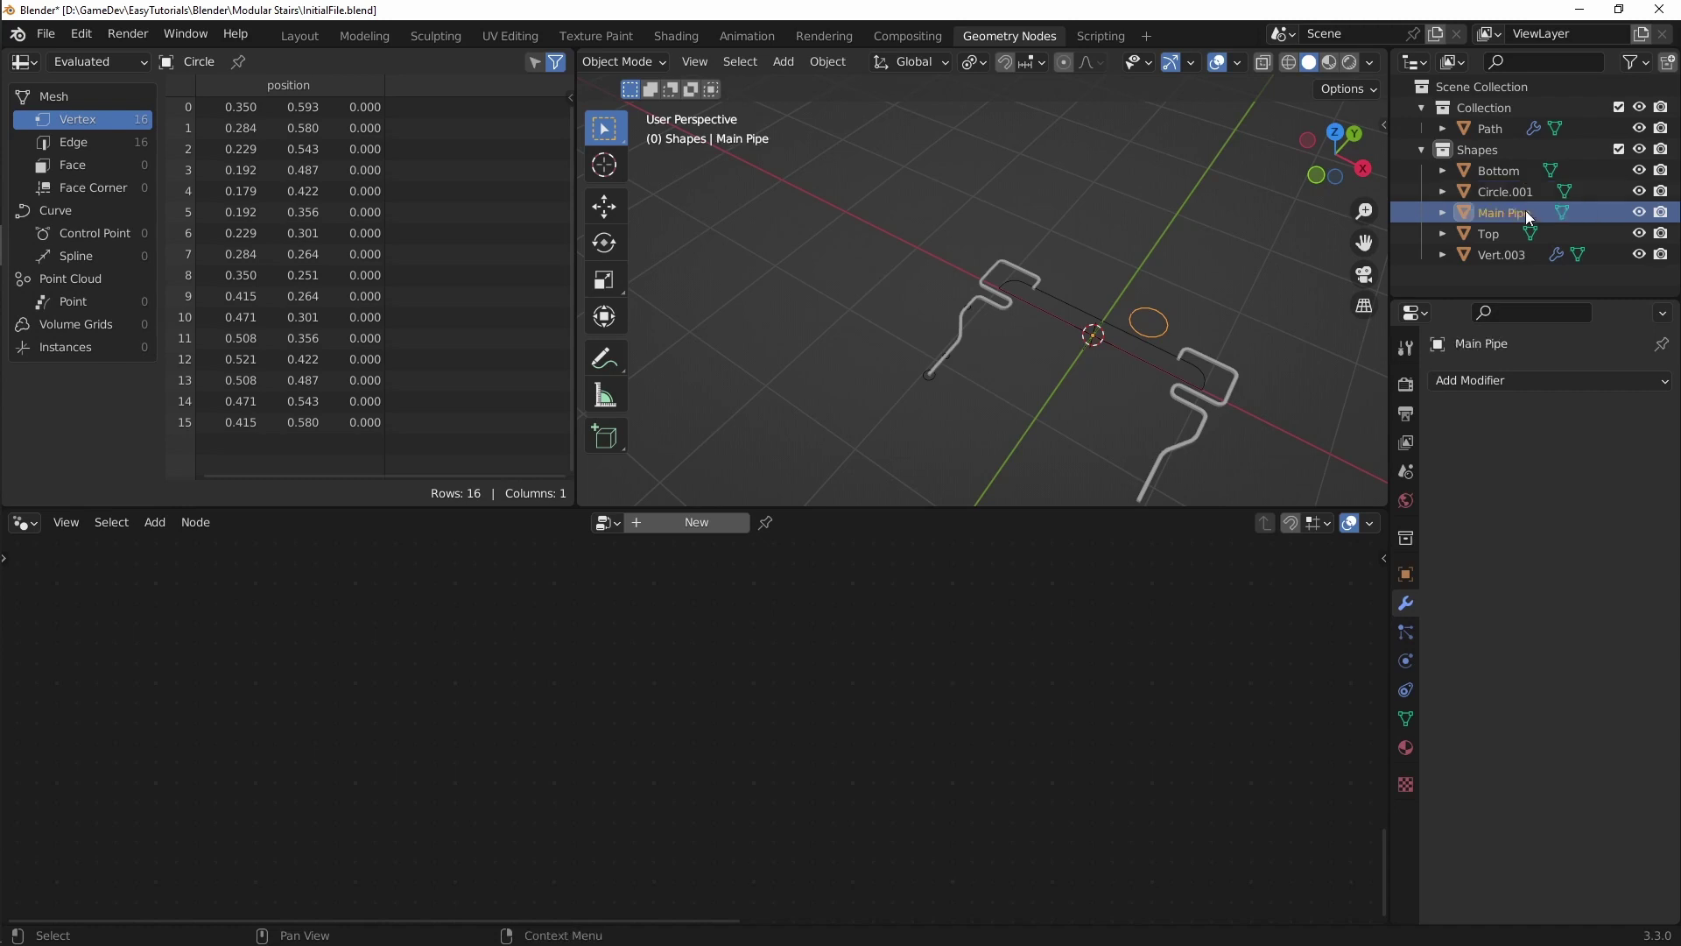
Step: Rename the Circle.001 object containing the small rail circles as Hand Rail
{"action": "left_click", "coordinate": [1520, 193]}
{"action": "double_click", "coordinate": [1504, 193]}
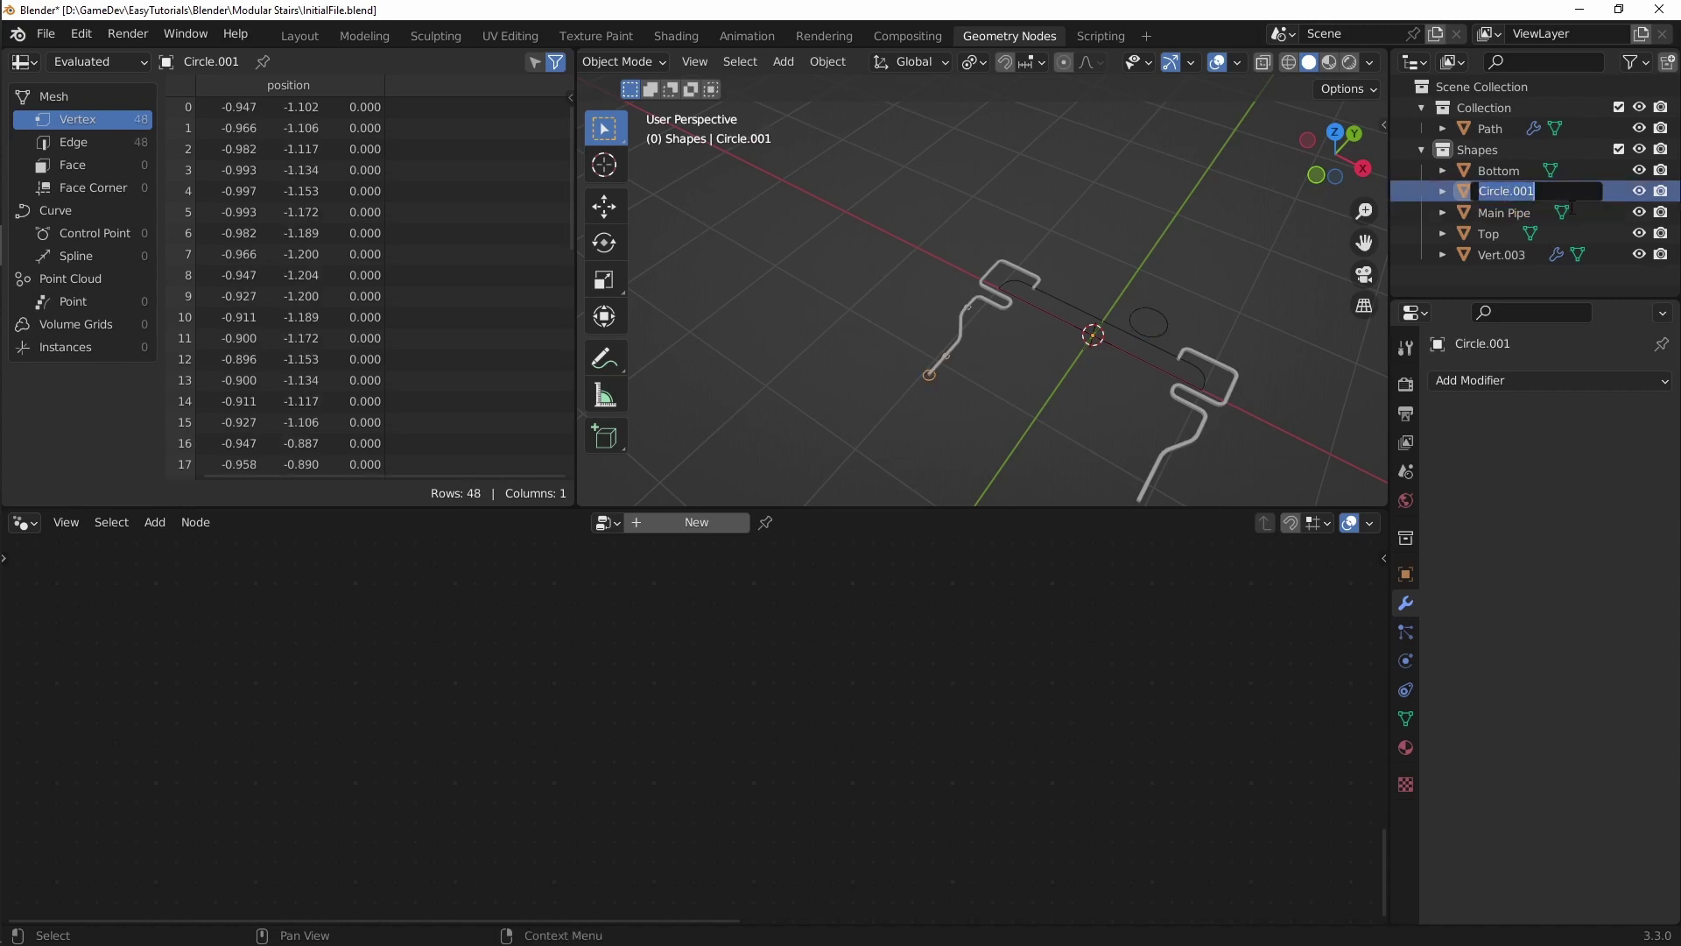
{"action": "type", "text": "Hand Rail"}
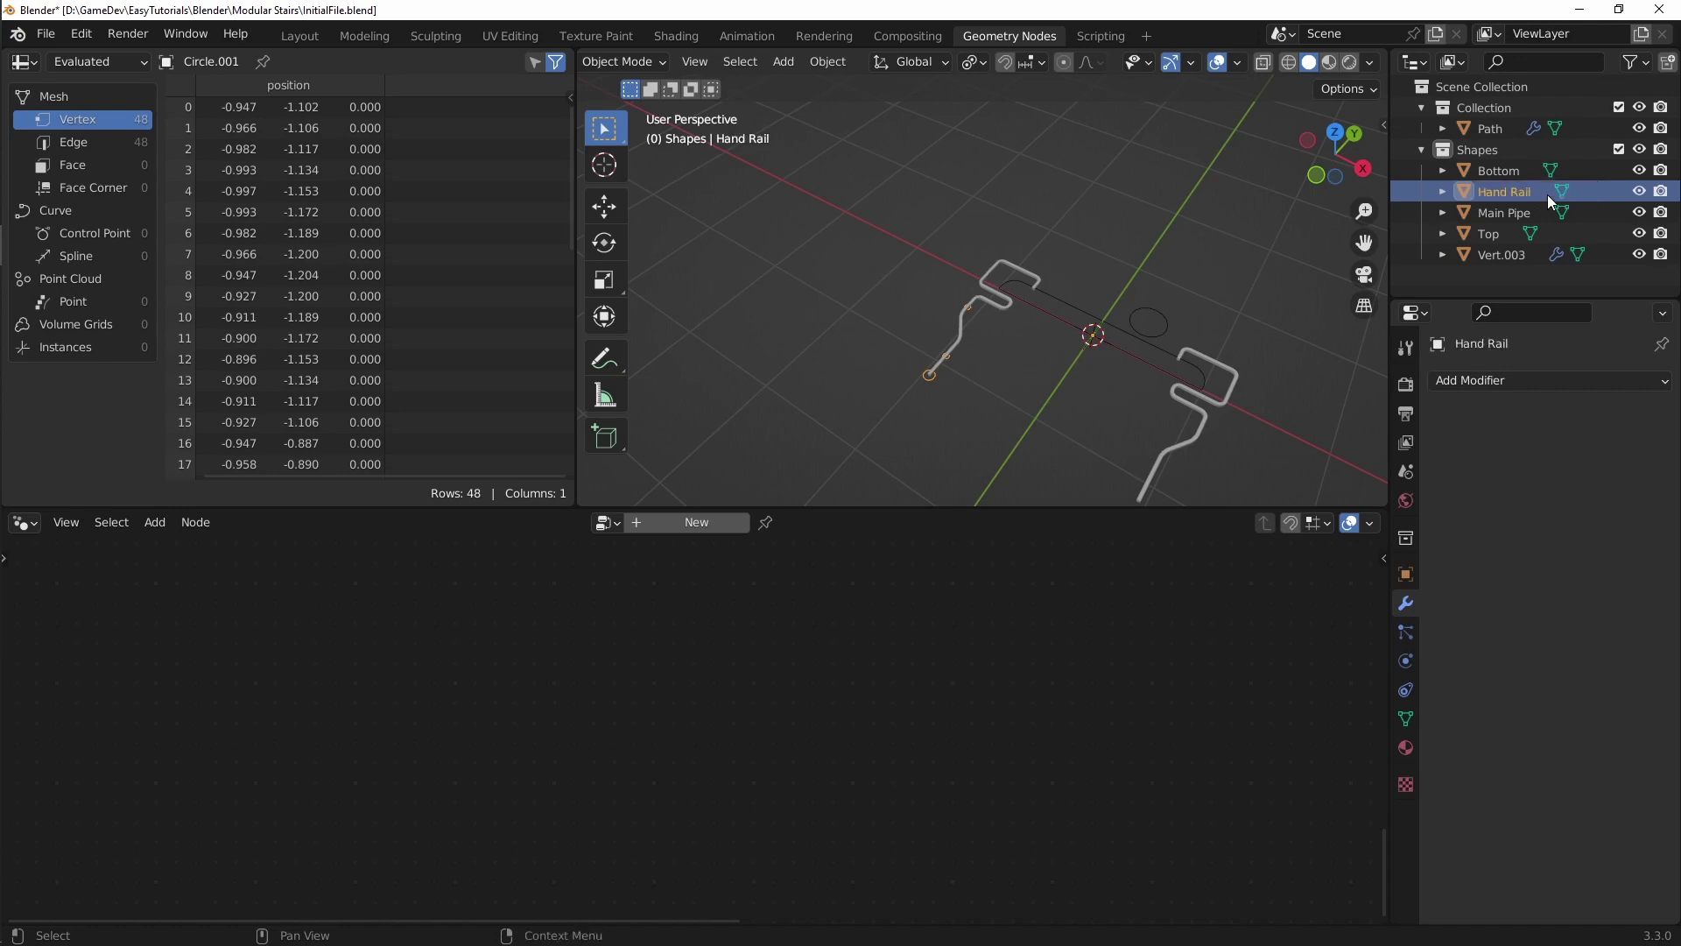
{"action": "key", "text": "Return"}
Step: Rename the skinned and mirrored railing support, Vert.003, as Vertical Poles
{"action": "left_click", "coordinate": [1505, 255]}
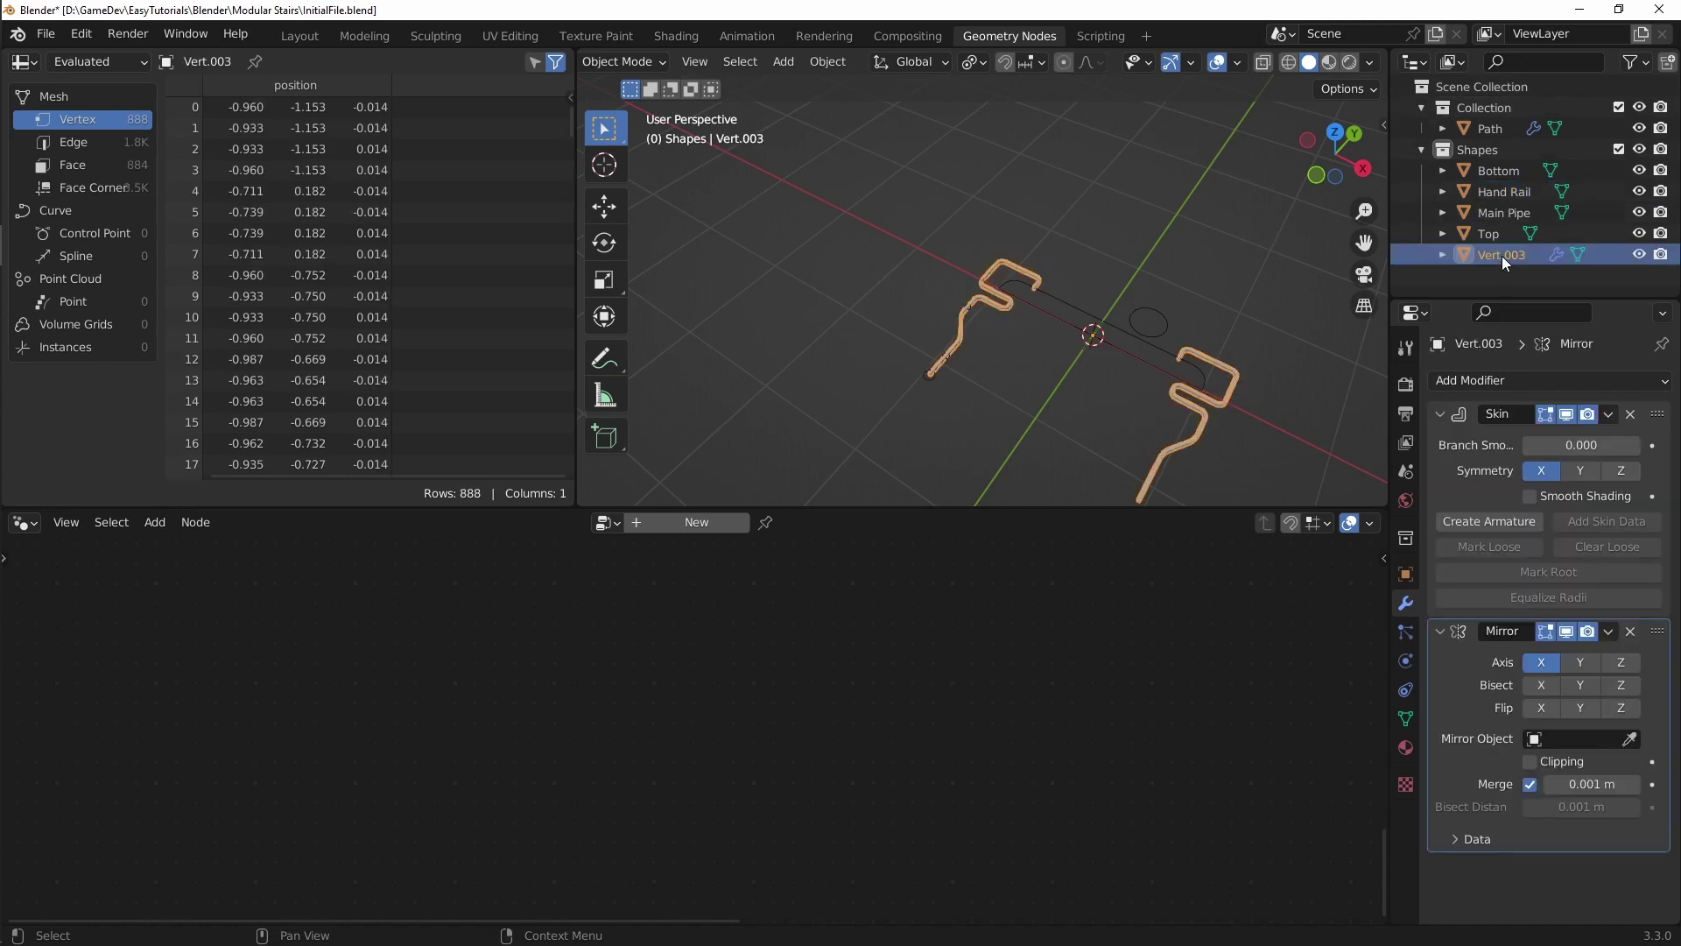
{"action": "double_click", "coordinate": [1502, 255]}
{"action": "type", "text": "Ve"}
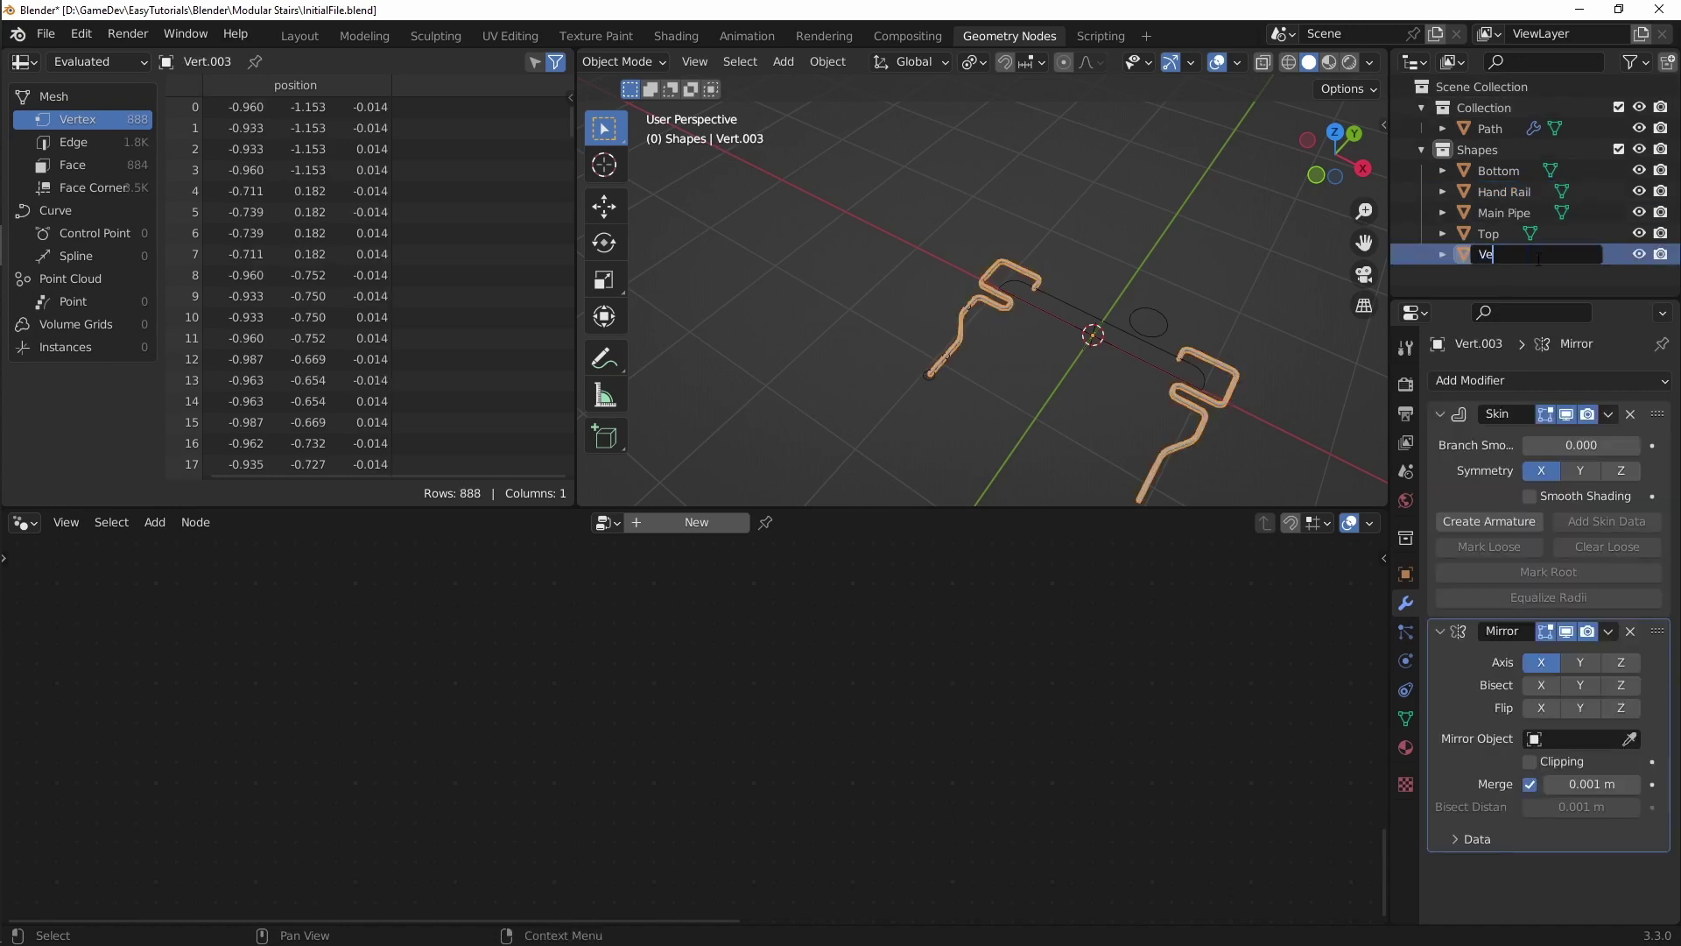
{"action": "type", "text": "rtical Poles"}
{"action": "key", "text": "Return"}
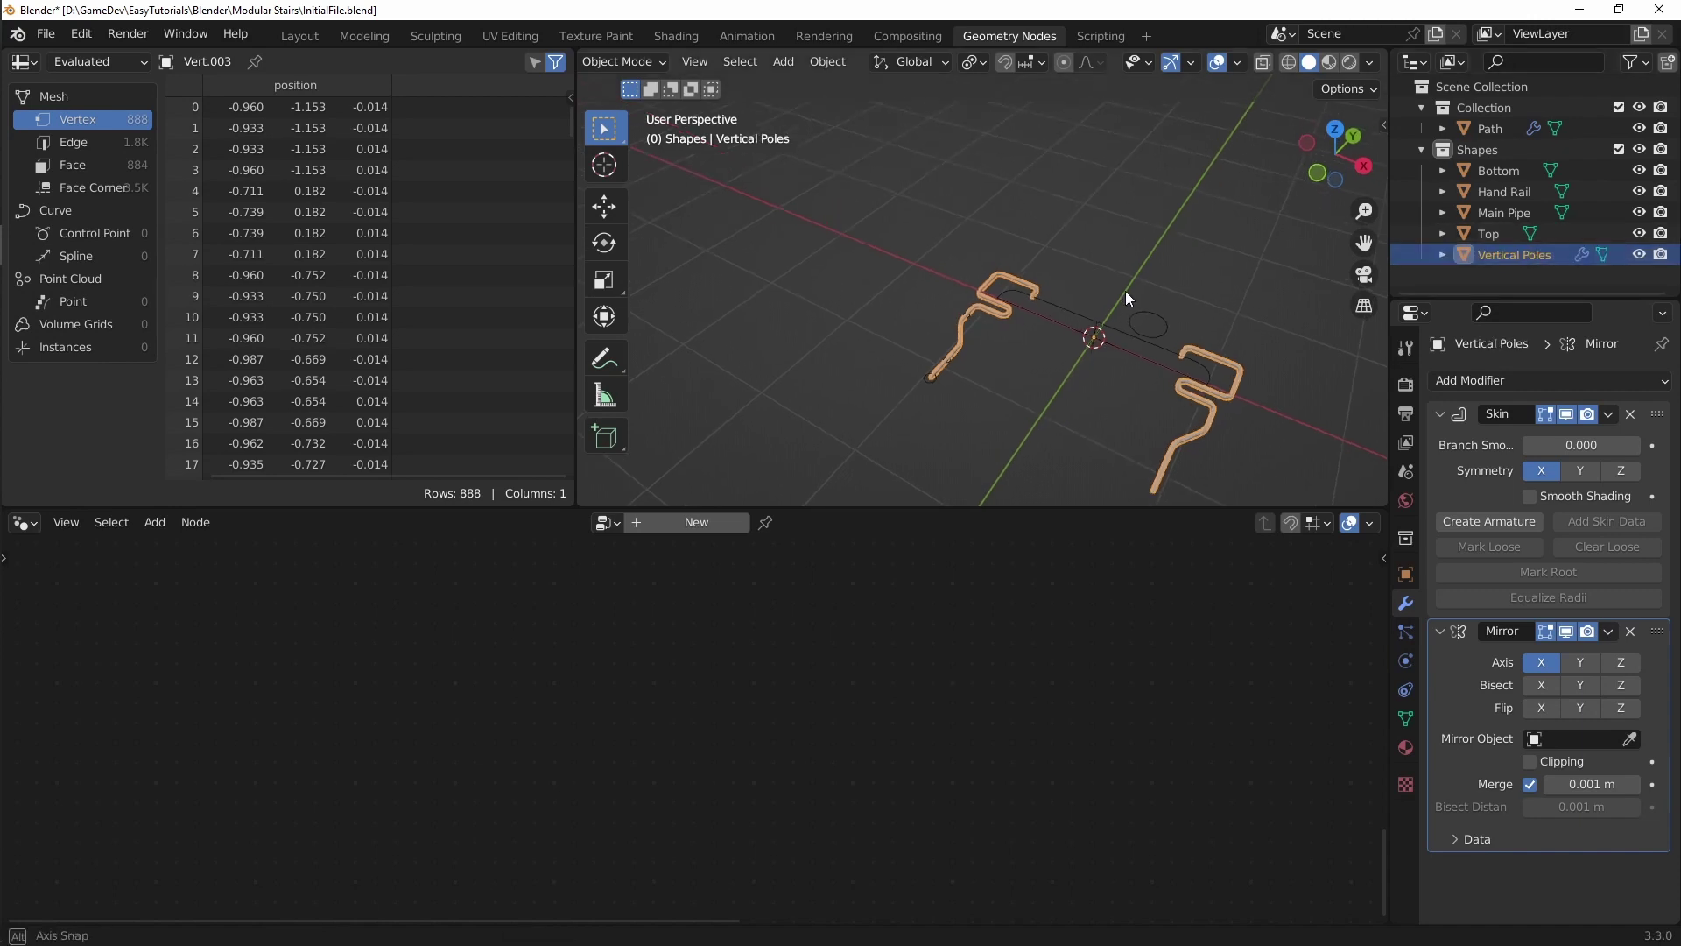
Step: Reselect the Path object and set the duplicated Object Info node's object to Hand Rail
{"action": "left_click", "coordinate": [1127, 287]}
{"action": "middle_click_drag", "start_coordinate": [1137, 275], "coordinate": [1122, 329]}
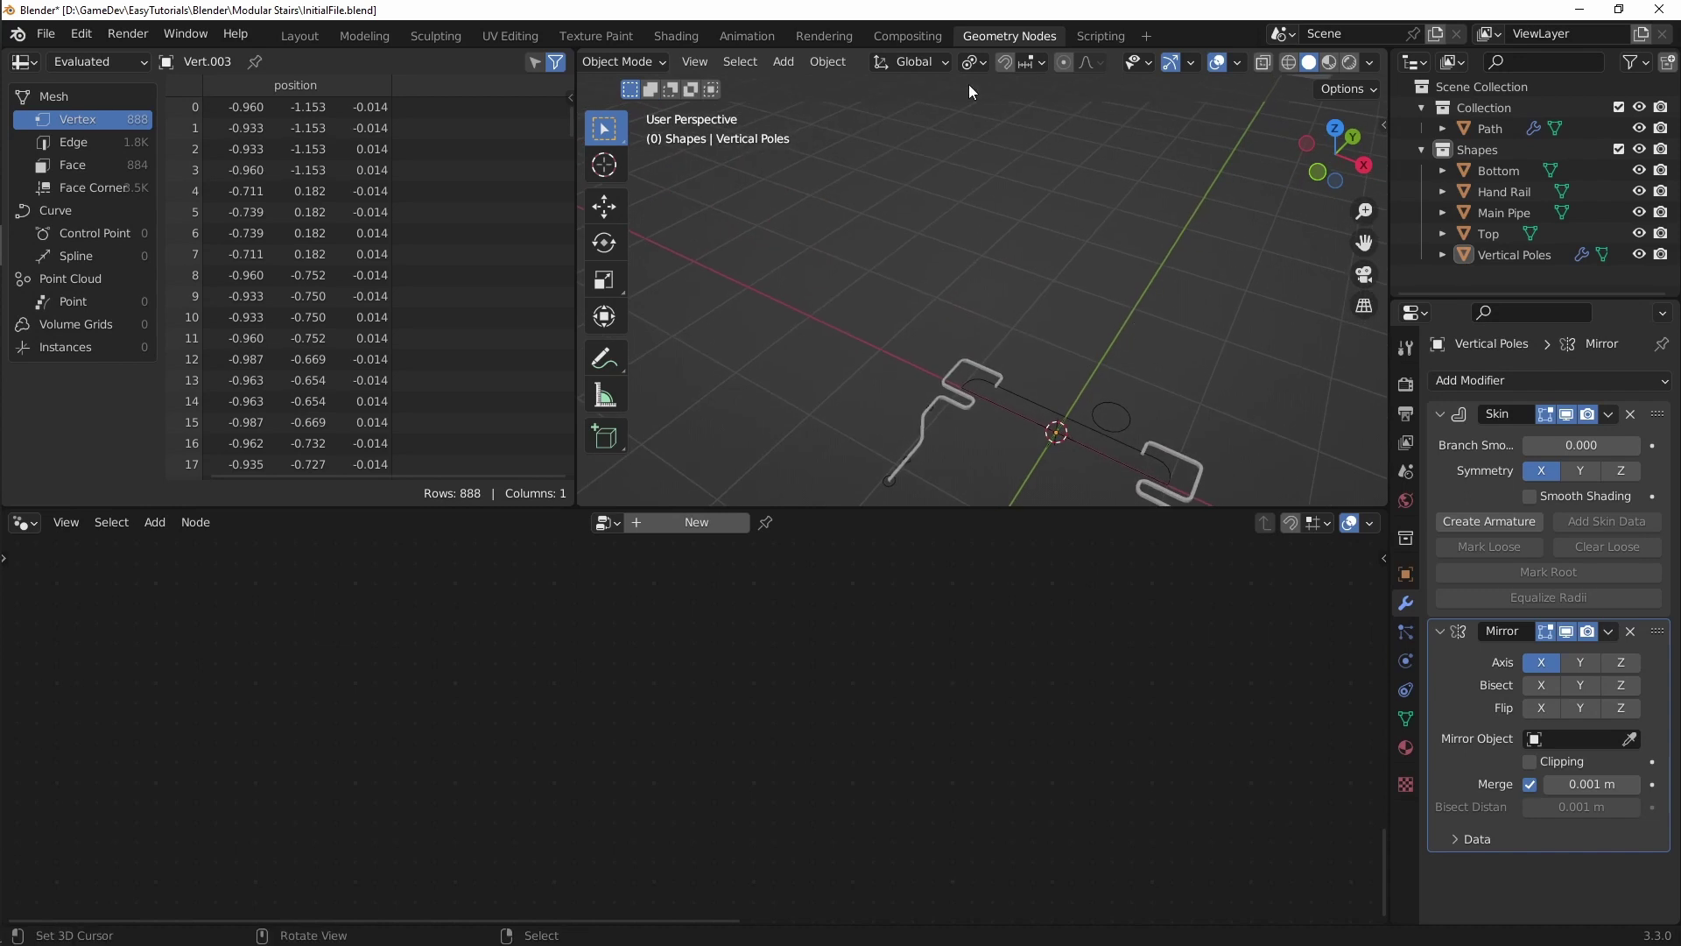
{"action": "scroll", "coordinate": [1051, 324], "scroll_direction": "down", "scroll_amount": 3}
{"action": "left_click", "coordinate": [1220, 122]}
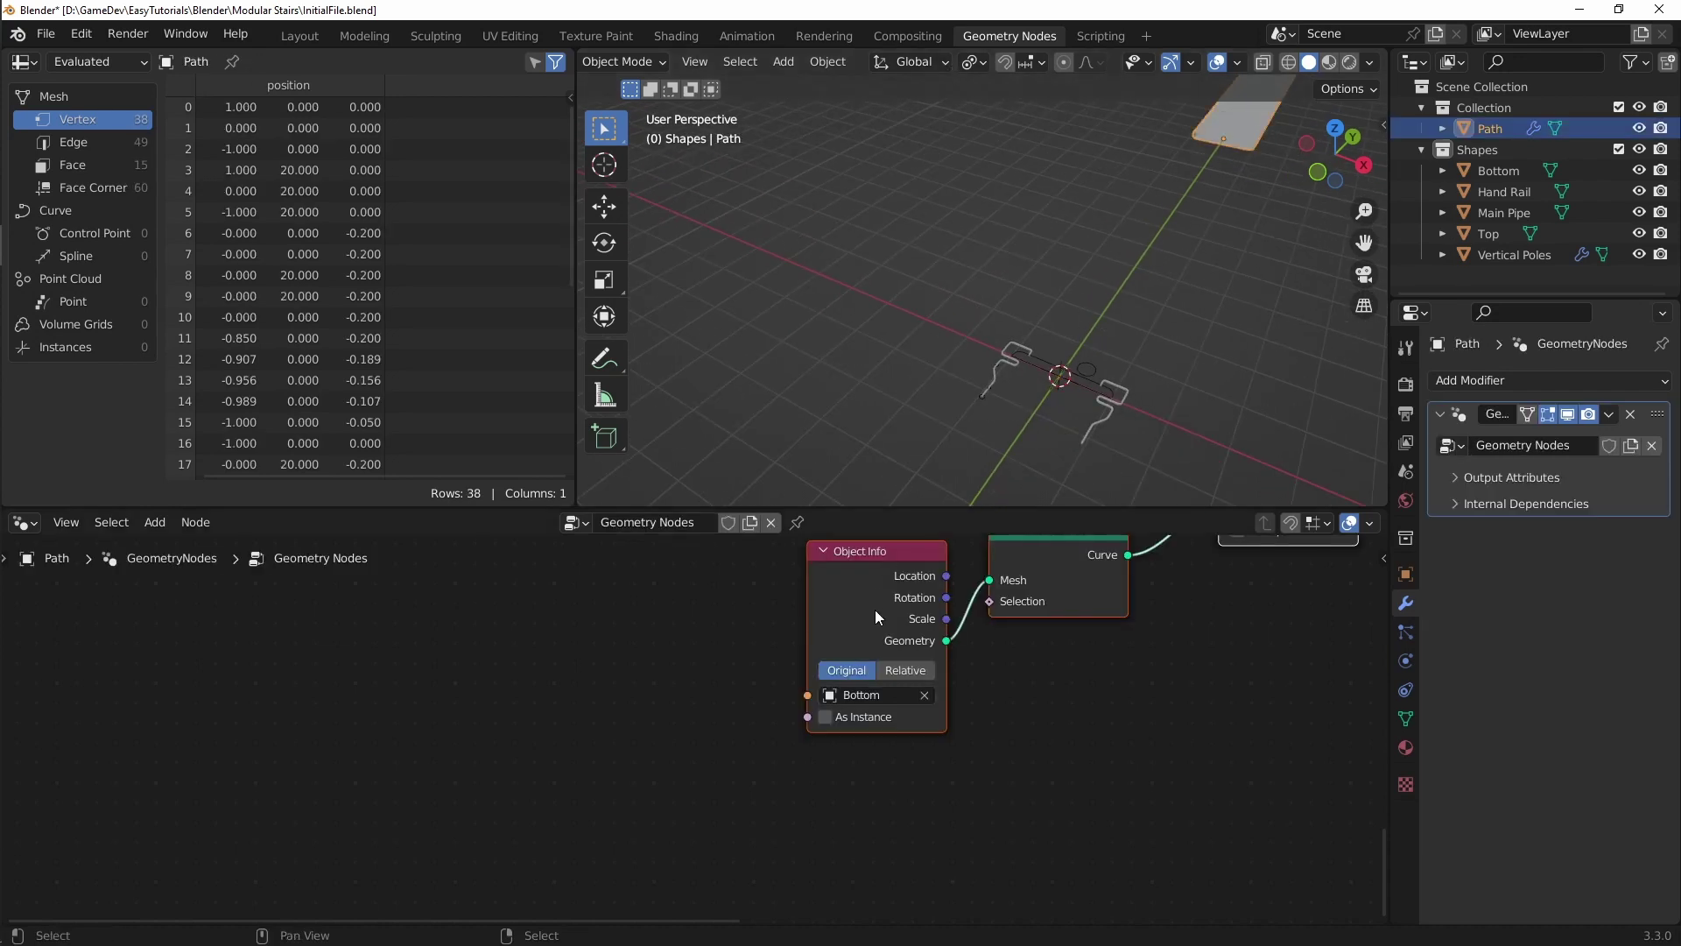
{"action": "middle_click_drag", "start_coordinate": [1037, 642], "coordinate": [864, 815]}
{"action": "left_click", "coordinate": [714, 865]}
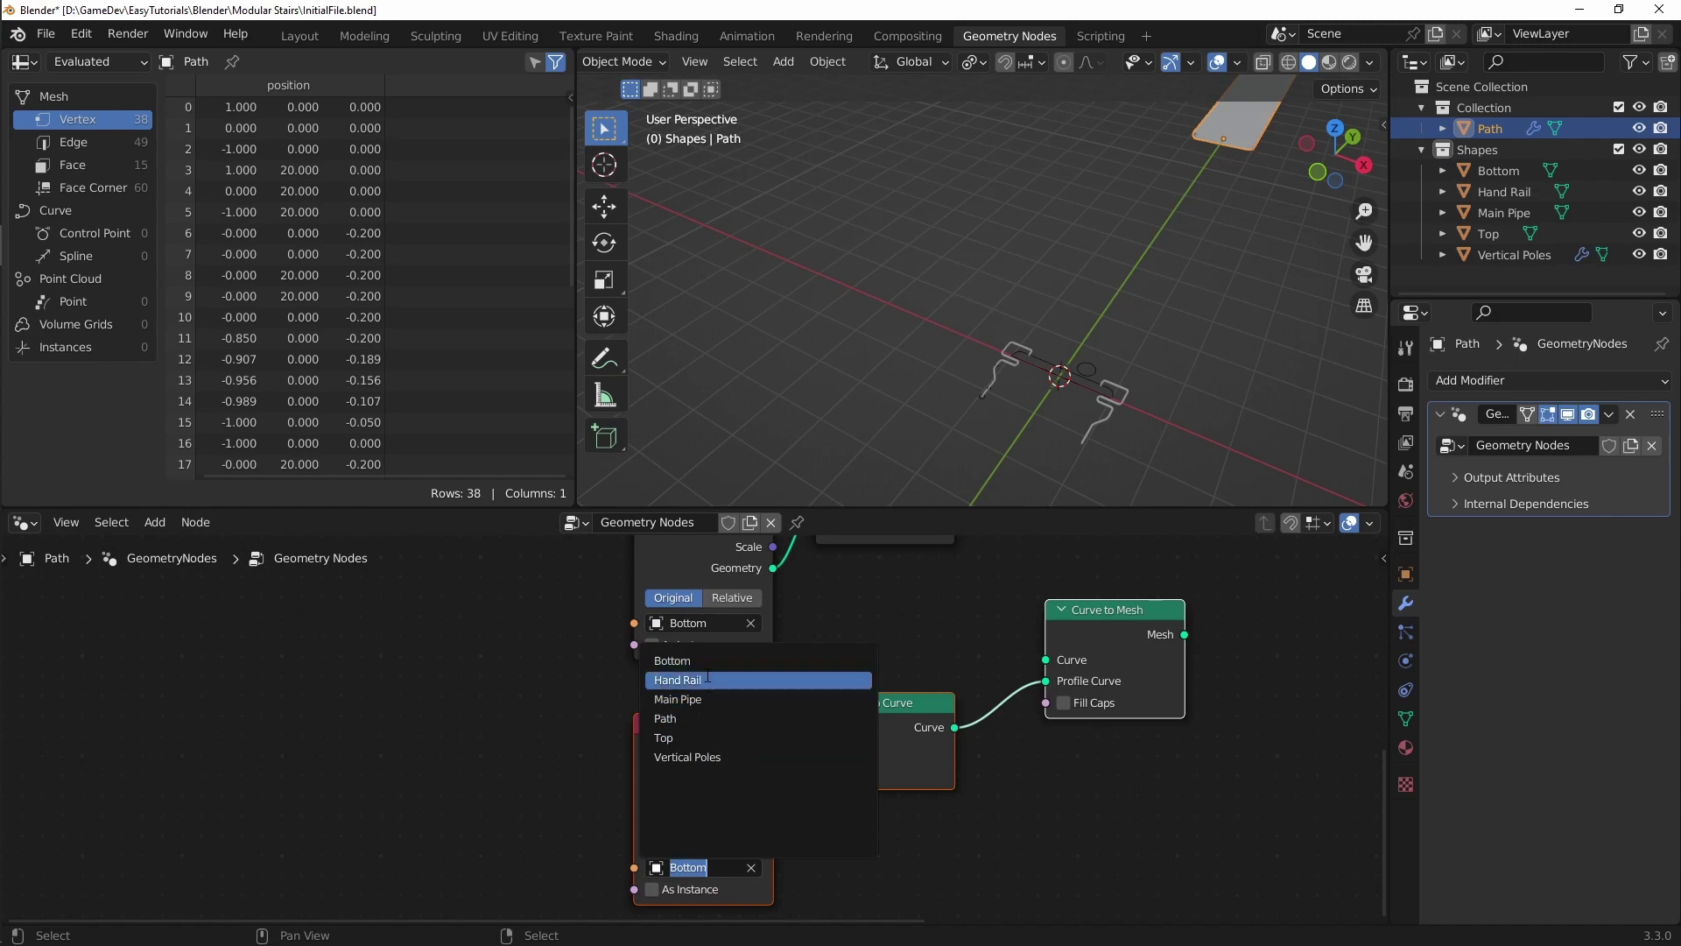
{"action": "left_click", "coordinate": [681, 679]}
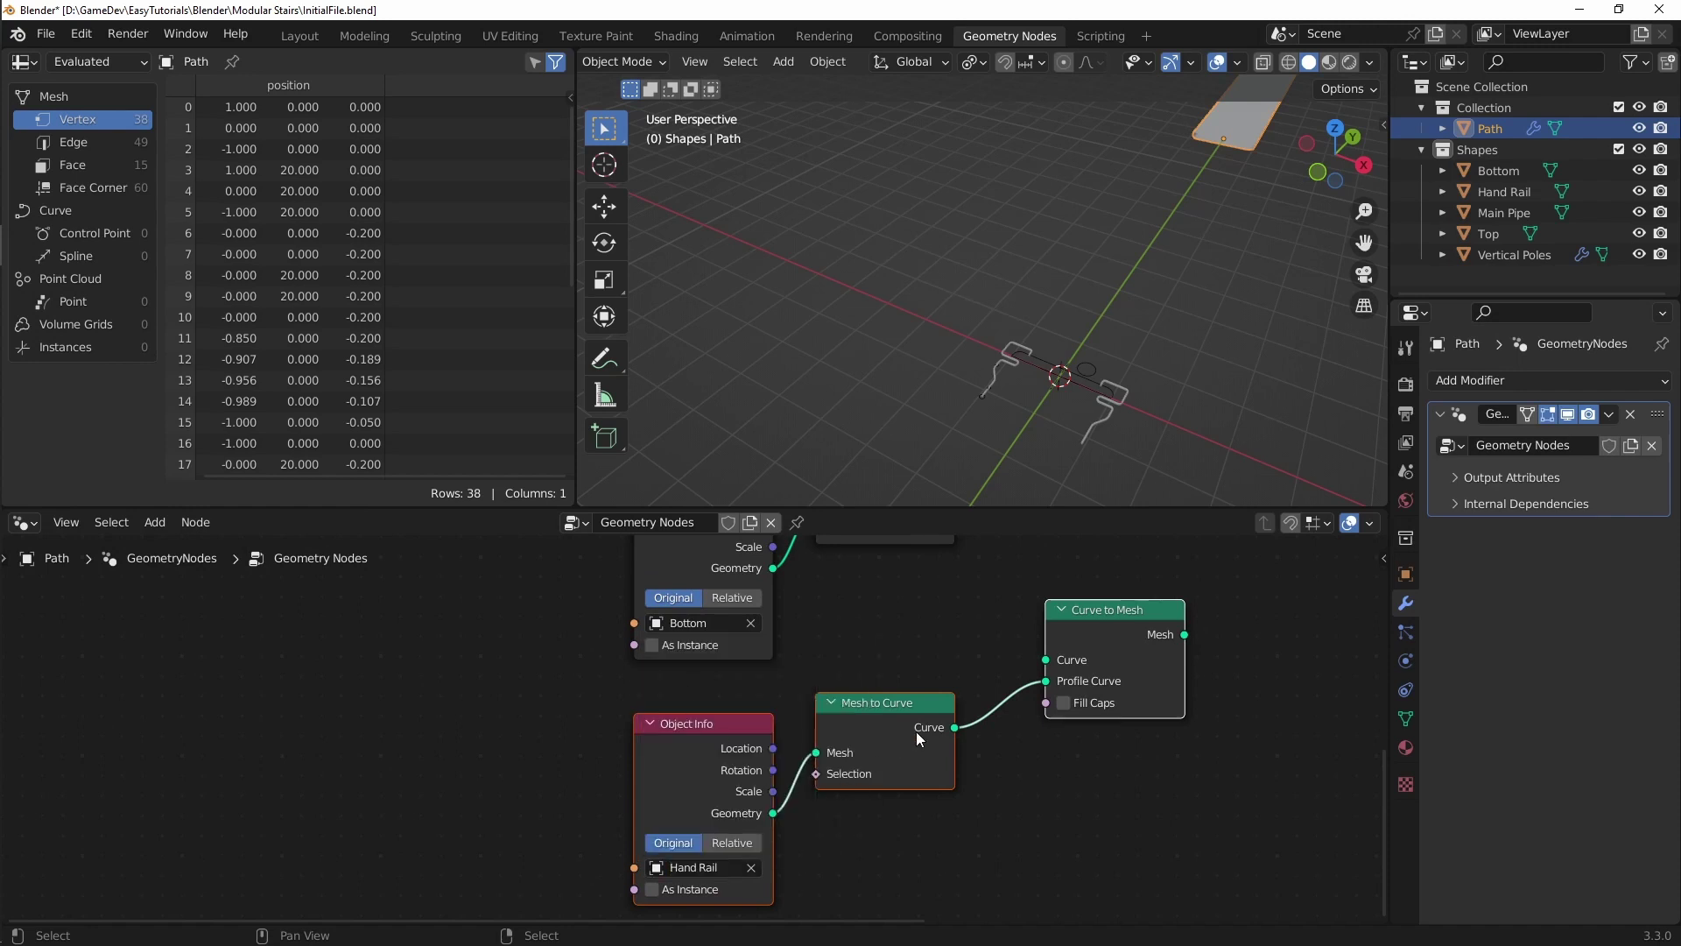
Step: Connect the path's Mesh to Curve output to the Curve input of the Hand Rail's Curve to Mesh node
{"action": "middle_click_drag", "start_coordinate": [974, 646], "coordinate": [883, 765], "text": "shift"}
{"action": "scroll", "coordinate": [881, 763], "scroll_direction": "down", "scroll_amount": 3}
{"action": "middle_click_drag", "start_coordinate": [934, 677], "coordinate": [975, 755], "text": "shift"}
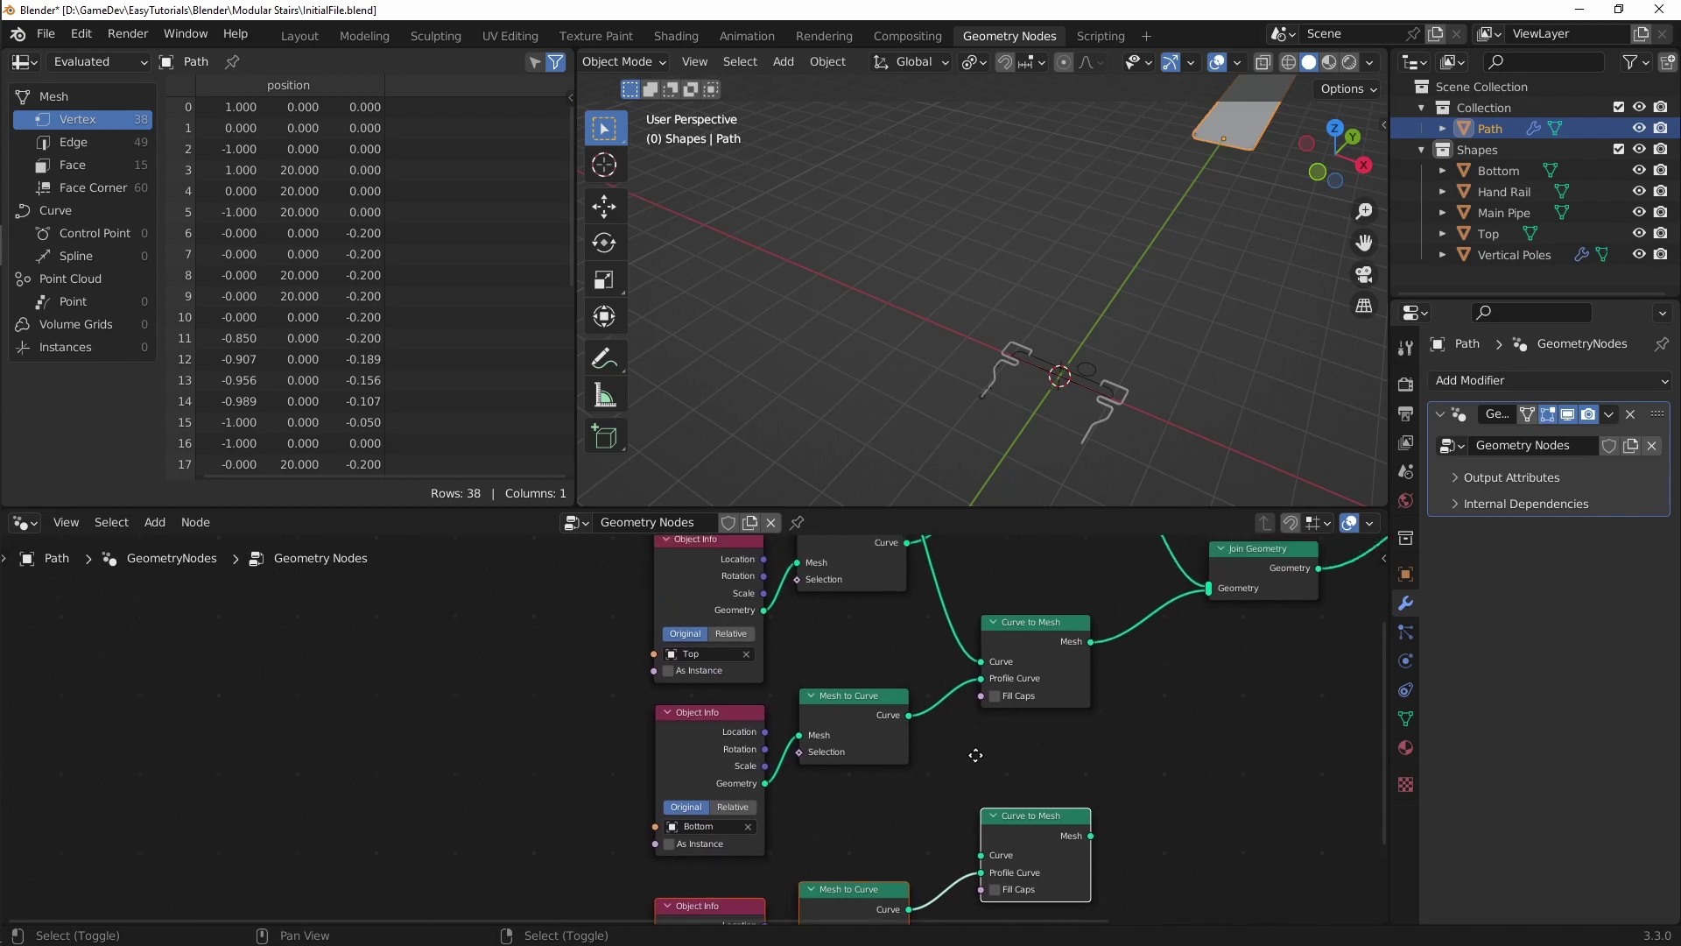
{"action": "scroll", "coordinate": [975, 753], "scroll_direction": "down", "scroll_amount": 1}
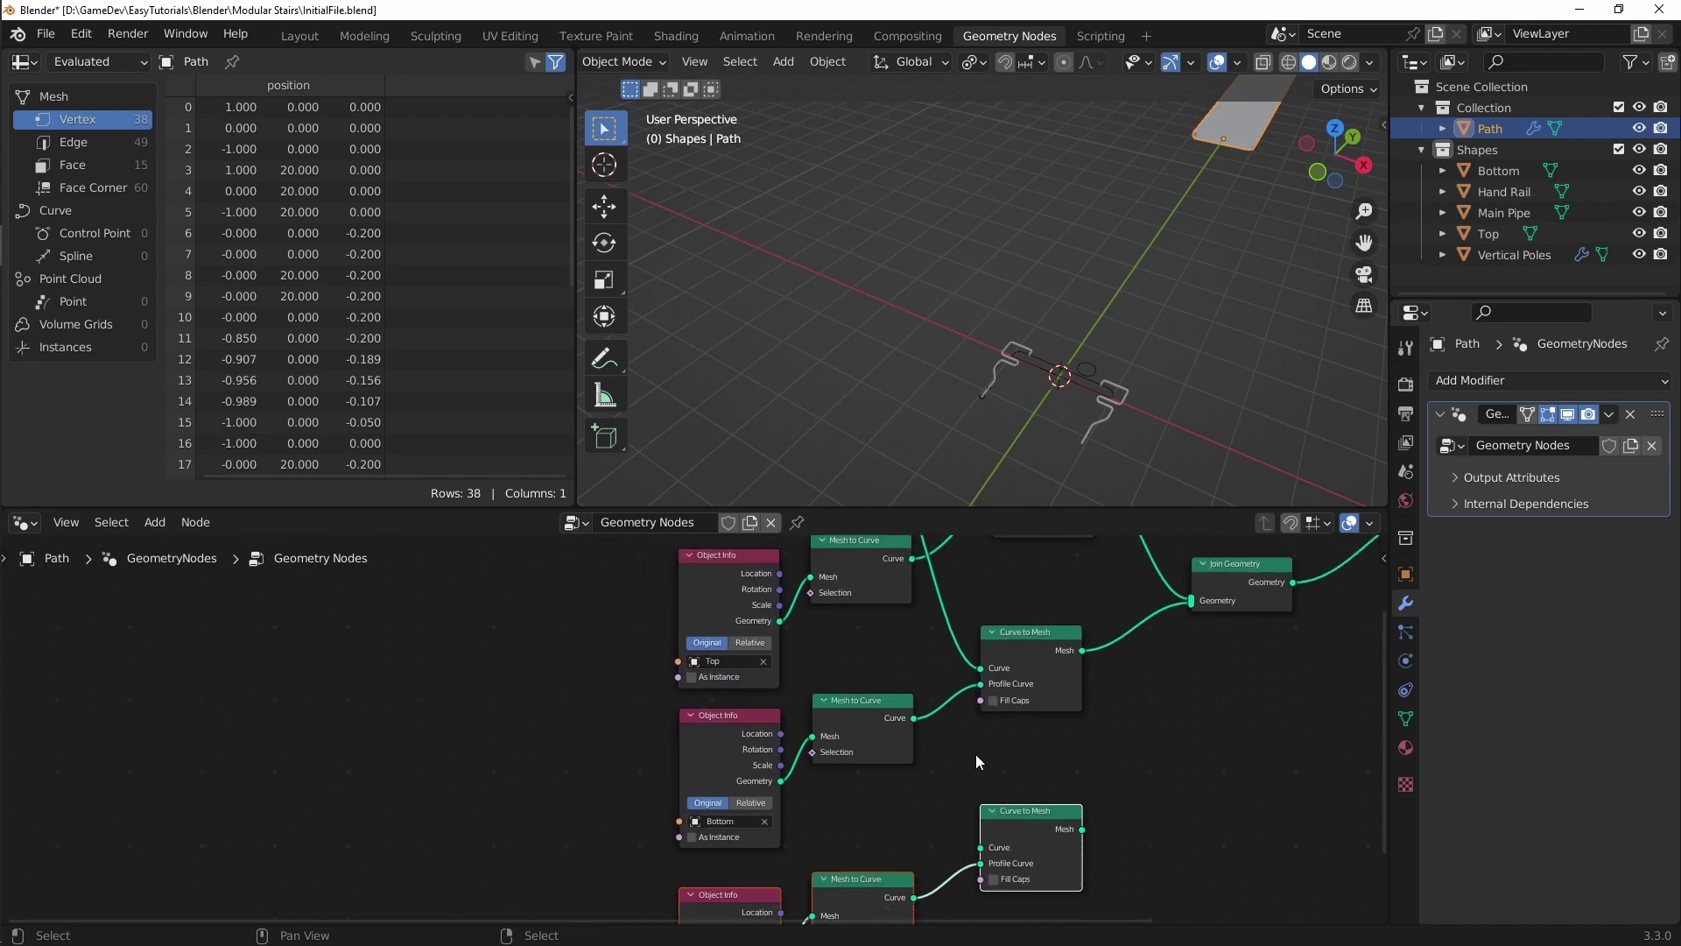
{"action": "scroll", "coordinate": [975, 754], "scroll_direction": "down", "scroll_amount": 2}
{"action": "middle_click_drag", "start_coordinate": [897, 553], "coordinate": [911, 569], "text": "shift"}
{"action": "left_click_drag", "start_coordinate": [921, 563], "coordinate": [993, 830]}
Step: Move the Group Input and its Mesh to Curve node to the left of the Object Info nodes
{"action": "middle_click_drag", "start_coordinate": [796, 604], "coordinate": [922, 607], "text": "shift"}
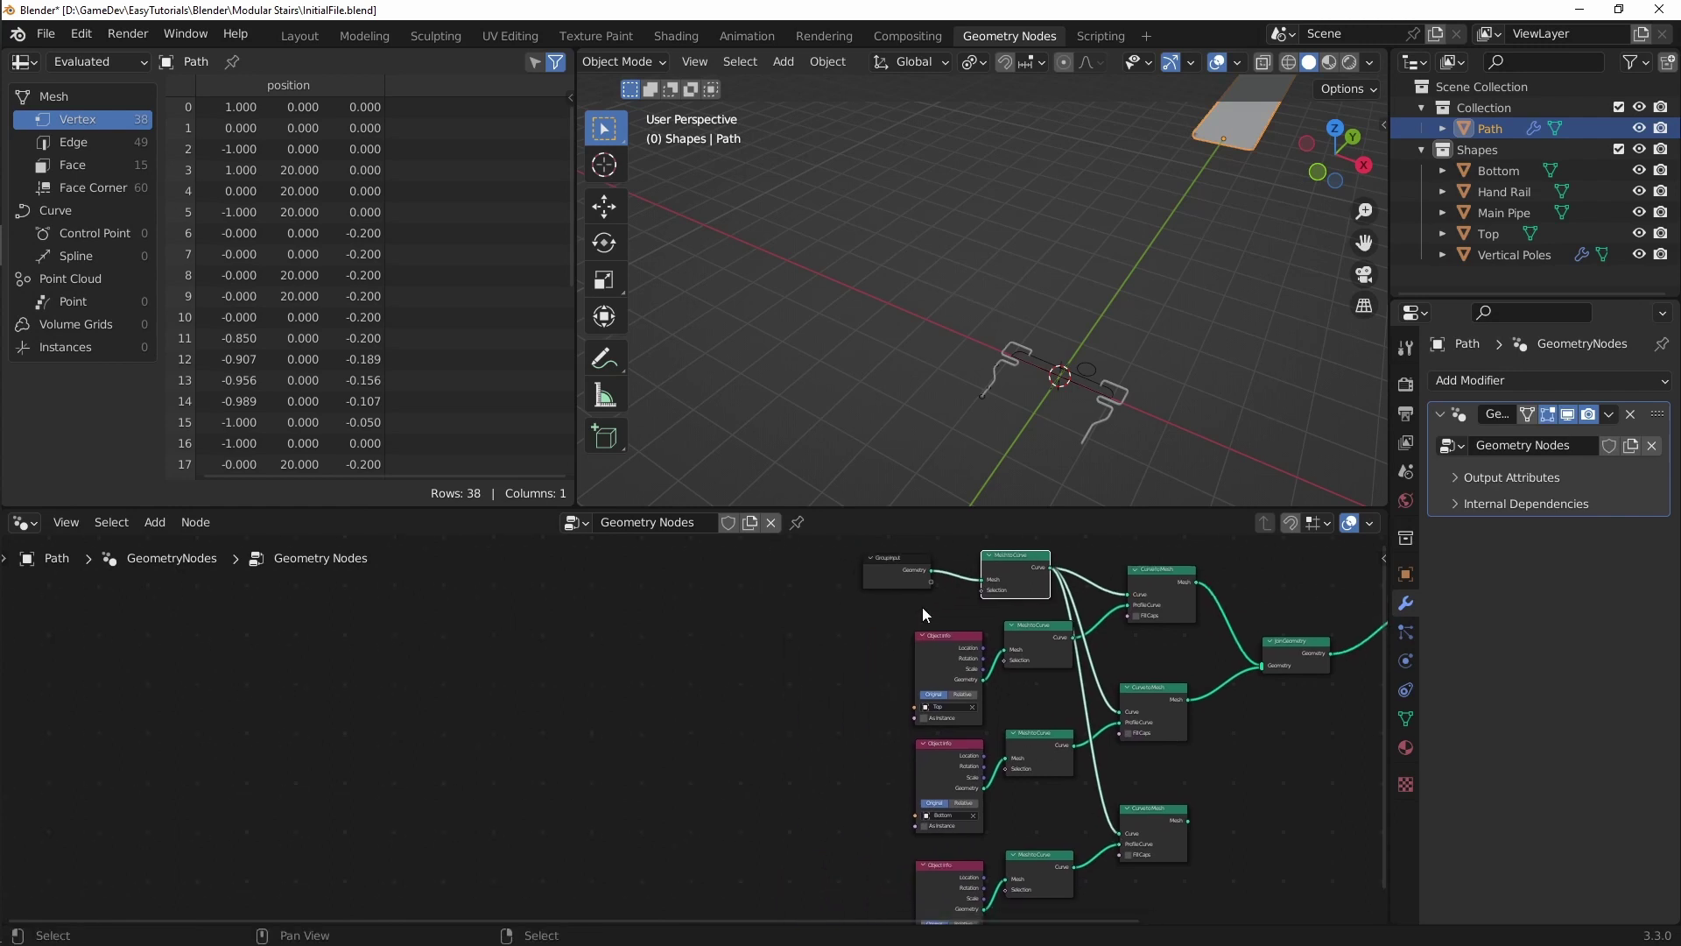
{"action": "left_click_drag", "start_coordinate": [761, 589], "coordinate": [776, 759], "text": "shift"}
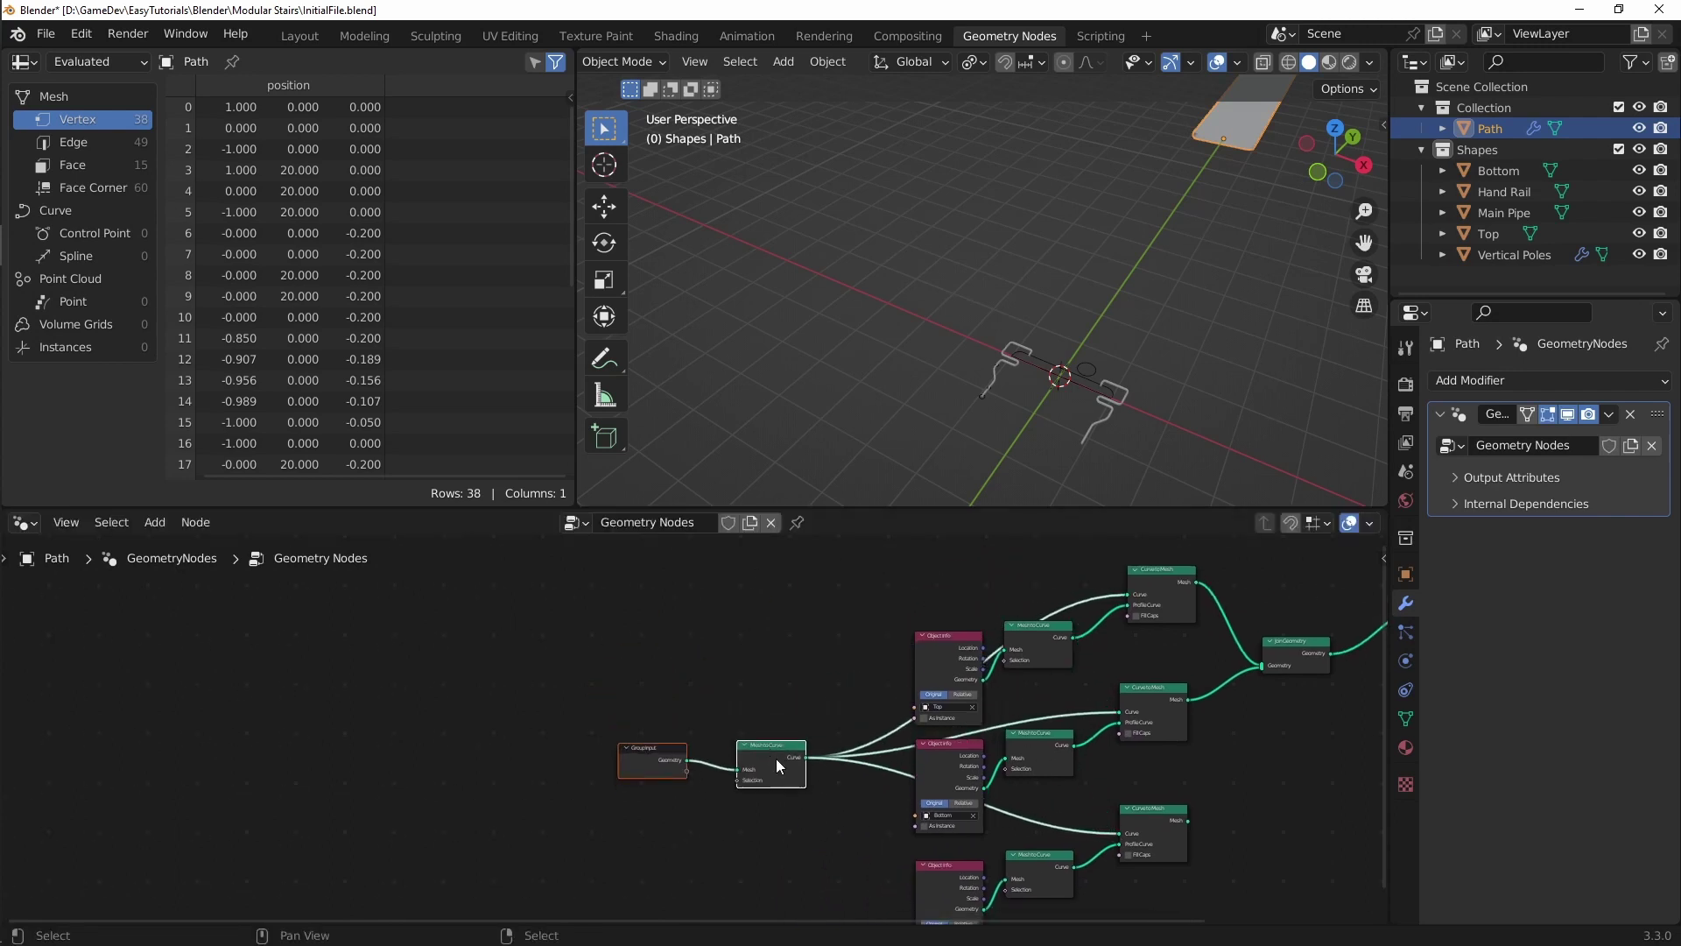
{"action": "middle_click_drag", "start_coordinate": [776, 758], "coordinate": [682, 668], "text": "shift"}
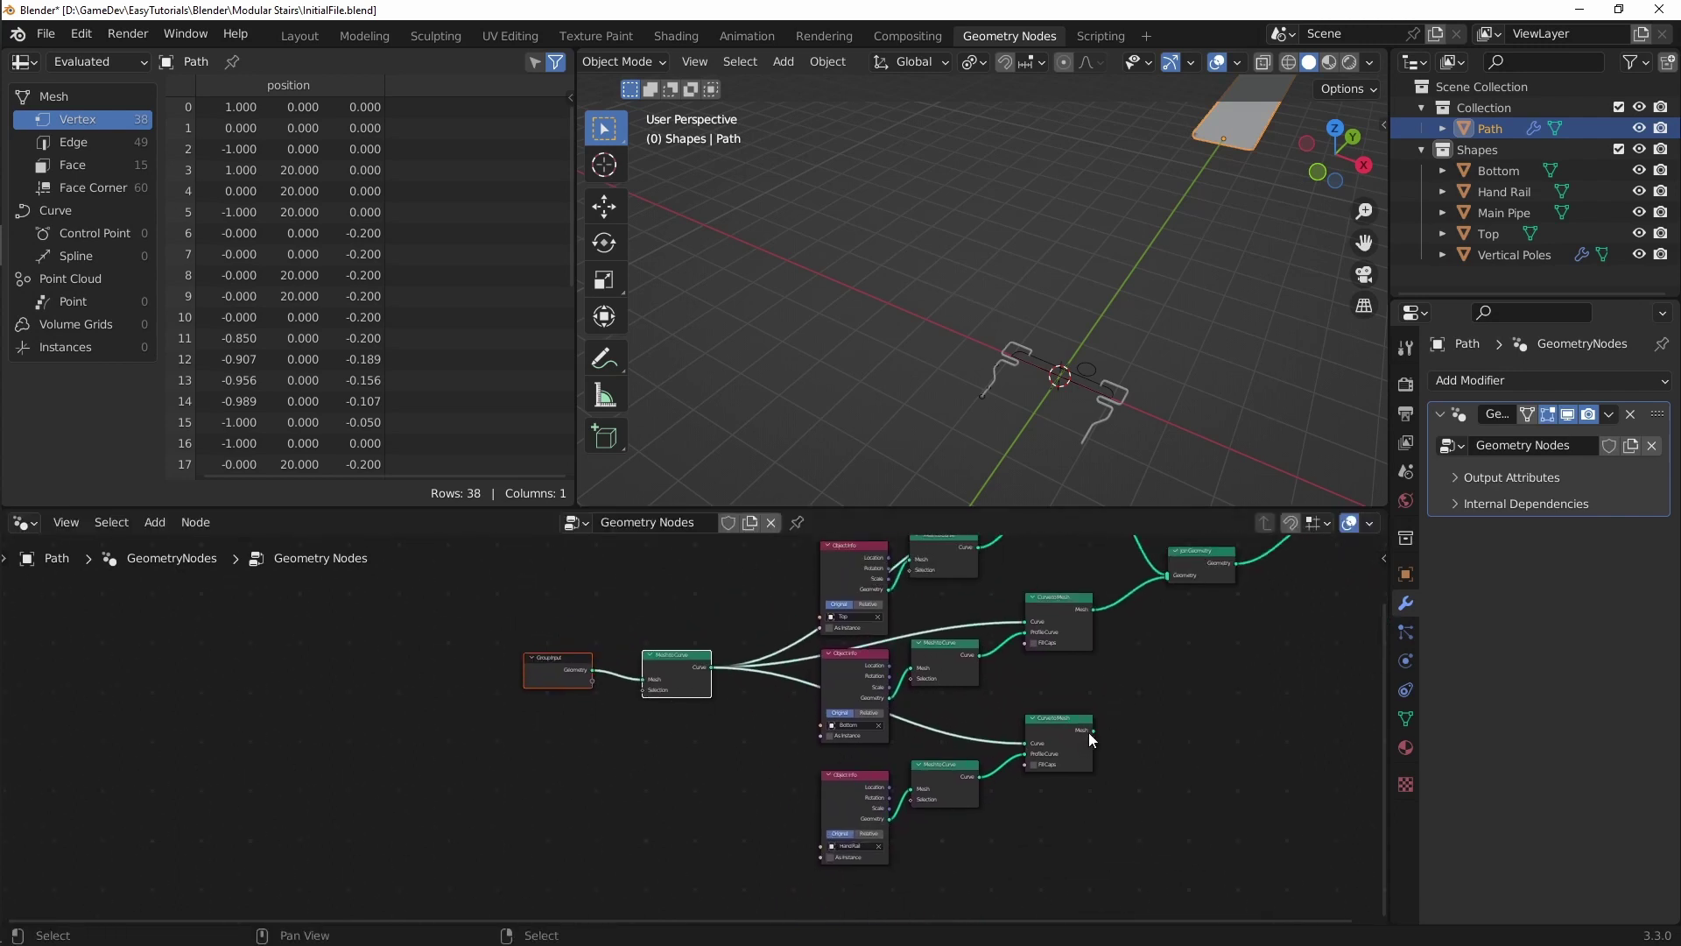
Step: Connect the Hand Rail's Curve to Mesh output to Join Geometry and inspect the rails along the stair path
{"action": "left_click_drag", "start_coordinate": [1092, 730], "coordinate": [1168, 580]}
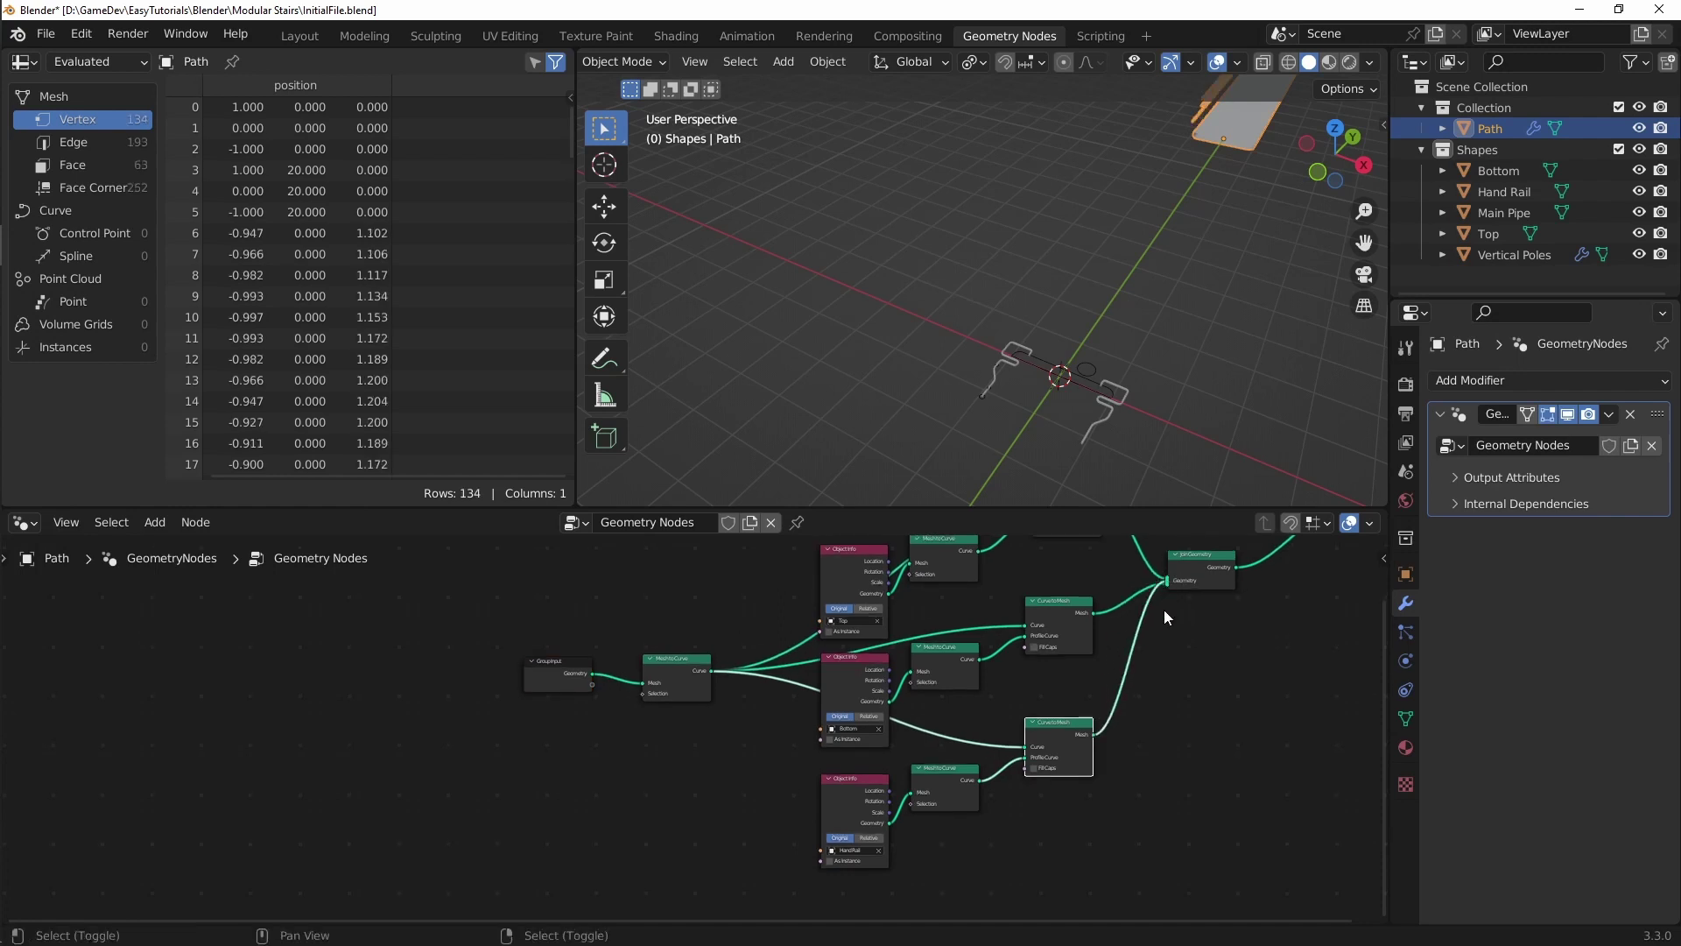
{"action": "middle_click_drag", "start_coordinate": [1164, 610], "coordinate": [1157, 671], "text": "shift"}
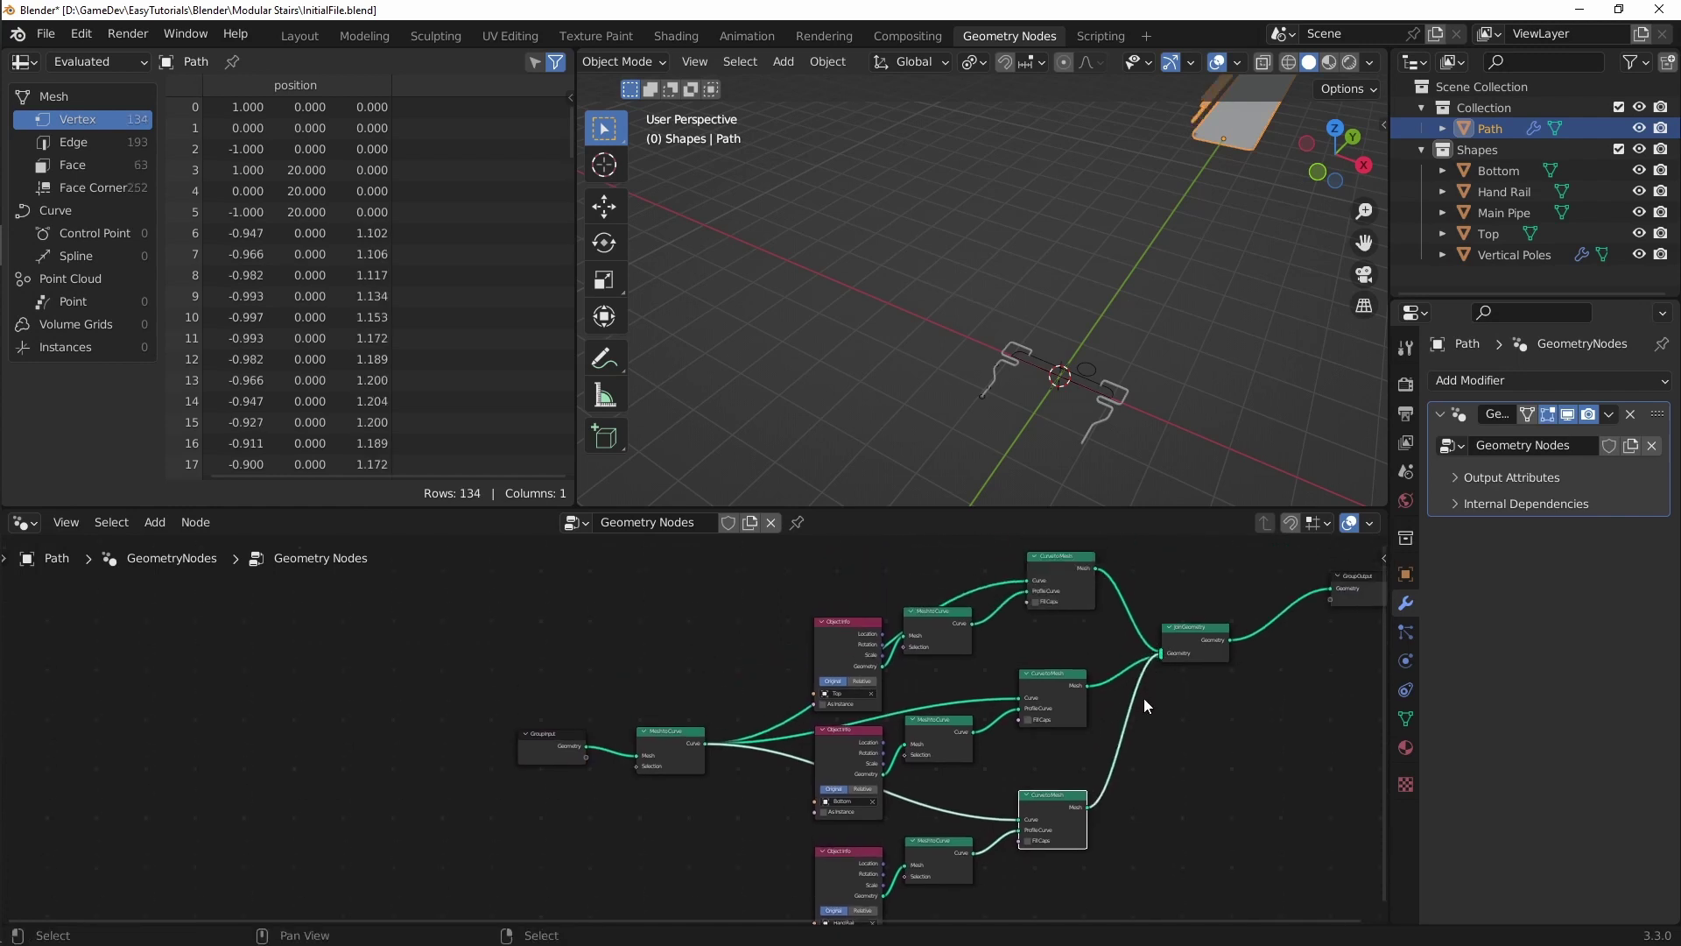
{"action": "middle_click_drag", "start_coordinate": [1138, 771], "coordinate": [1093, 834]}
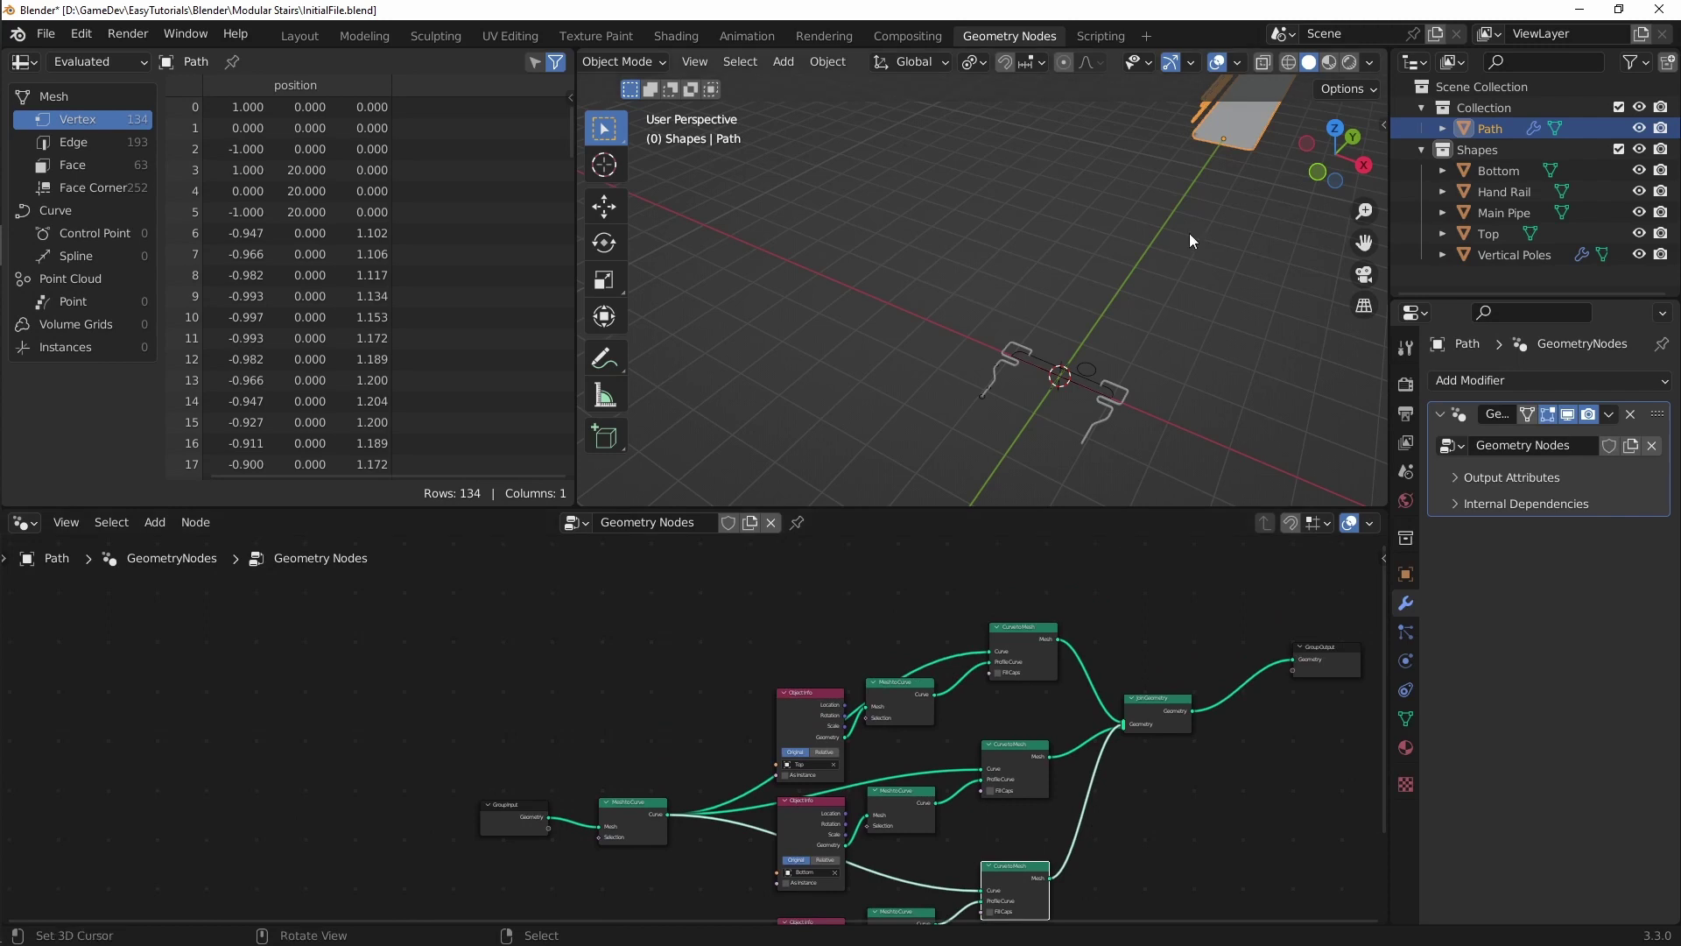
{"action": "middle_click_drag", "start_coordinate": [1189, 233], "coordinate": [1052, 501], "text": "shift"}
{"action": "middle_click_drag", "start_coordinate": [1100, 338], "coordinate": [1148, 282]}
{"action": "scroll", "coordinate": [1033, 352], "scroll_direction": "up", "scroll_amount": 5}
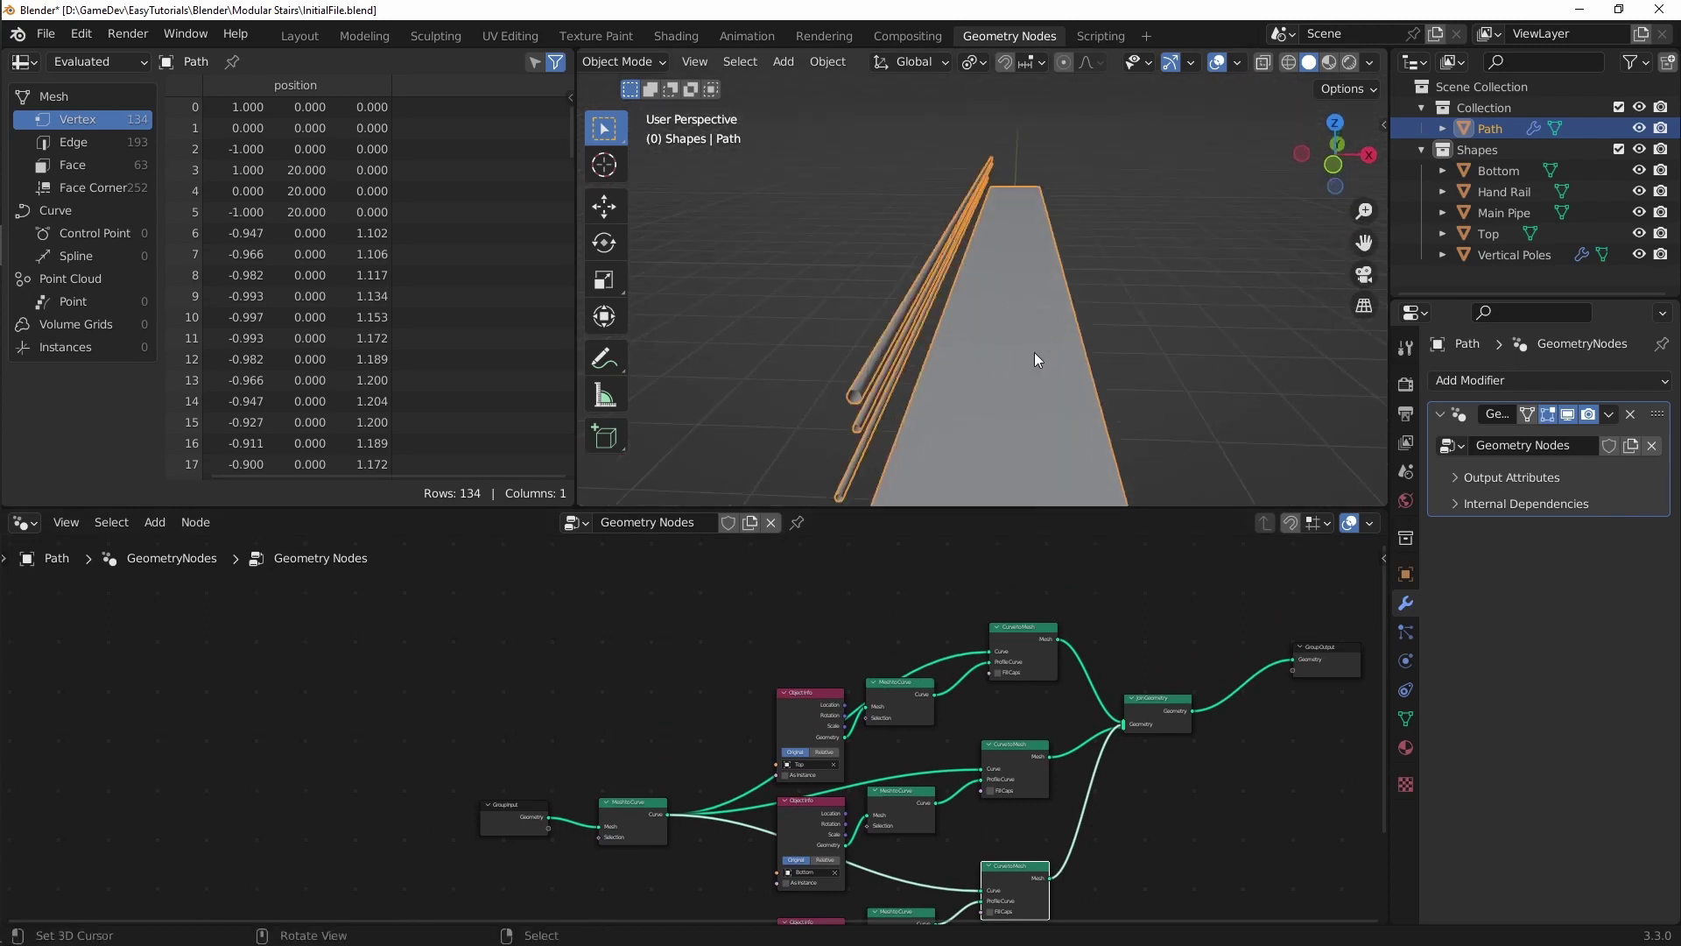
Step: Select the Hand Rail shape and add a Mirror modifier on the X axis
{"action": "middle_click_drag", "start_coordinate": [936, 408], "coordinate": [1037, 291]}
{"action": "scroll", "coordinate": [1037, 292], "scroll_direction": "down", "scroll_amount": 3}
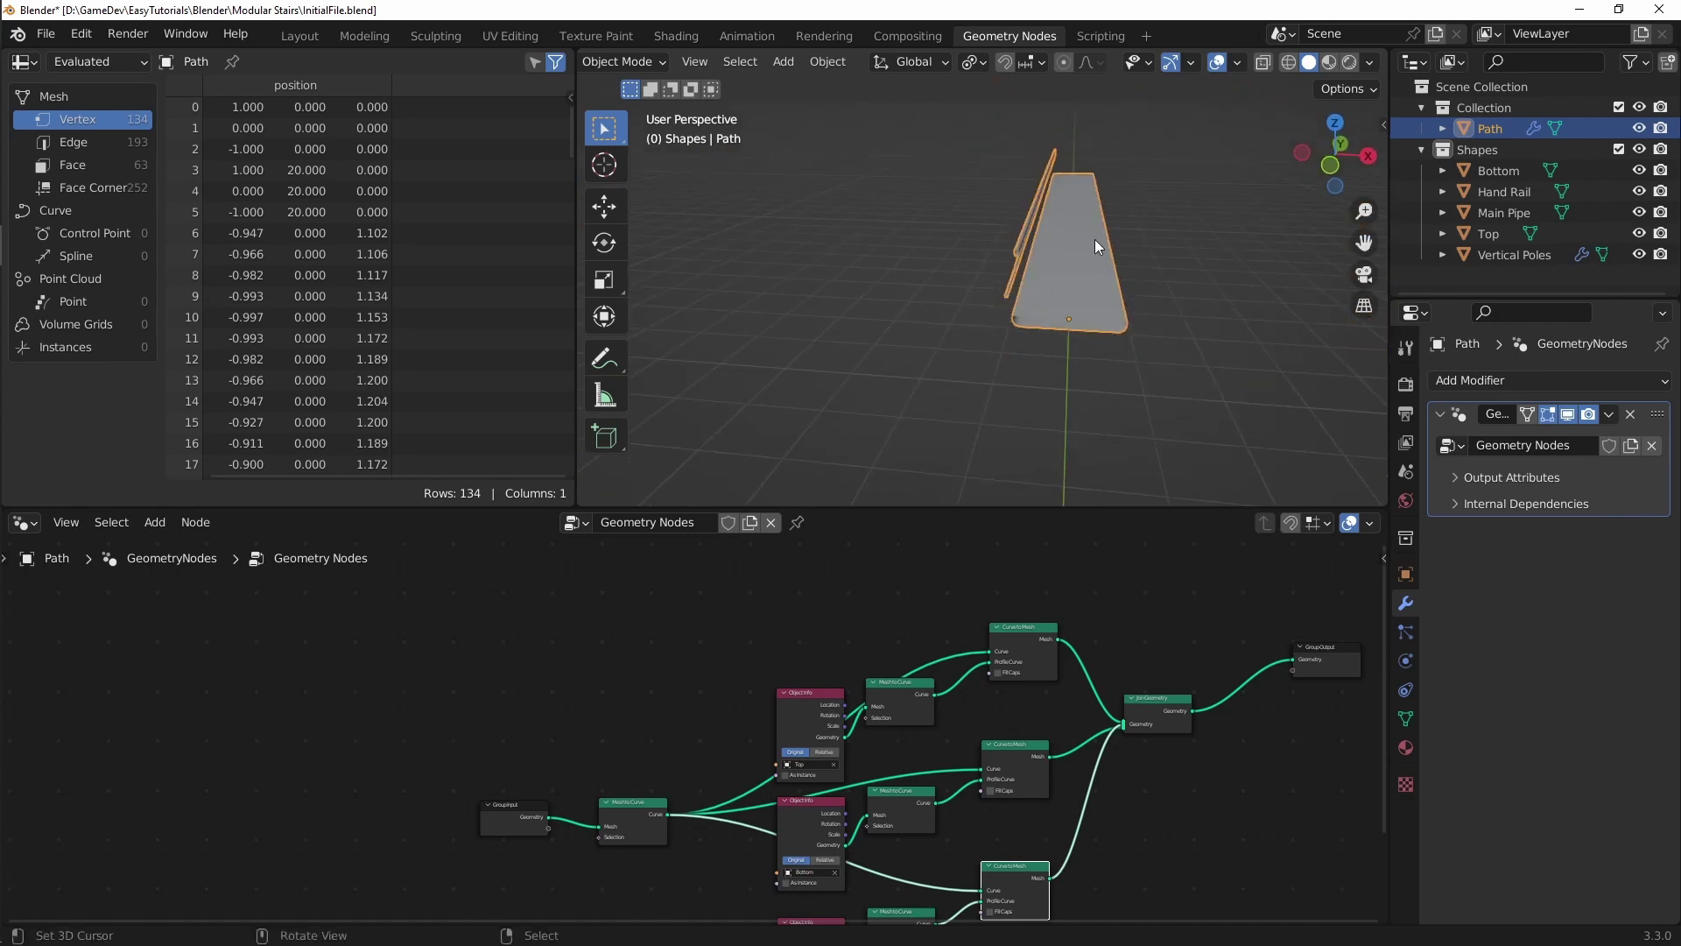
{"action": "middle_click_drag", "start_coordinate": [1127, 263], "coordinate": [1256, 476]}
{"action": "scroll", "coordinate": [1235, 375], "scroll_direction": "up", "scroll_amount": 3}
{"action": "middle_click_drag", "start_coordinate": [1179, 422], "coordinate": [898, 406]}
{"action": "scroll", "coordinate": [1132, 307], "scroll_direction": "up", "scroll_amount": 3}
{"action": "left_click", "coordinate": [1170, 184]}
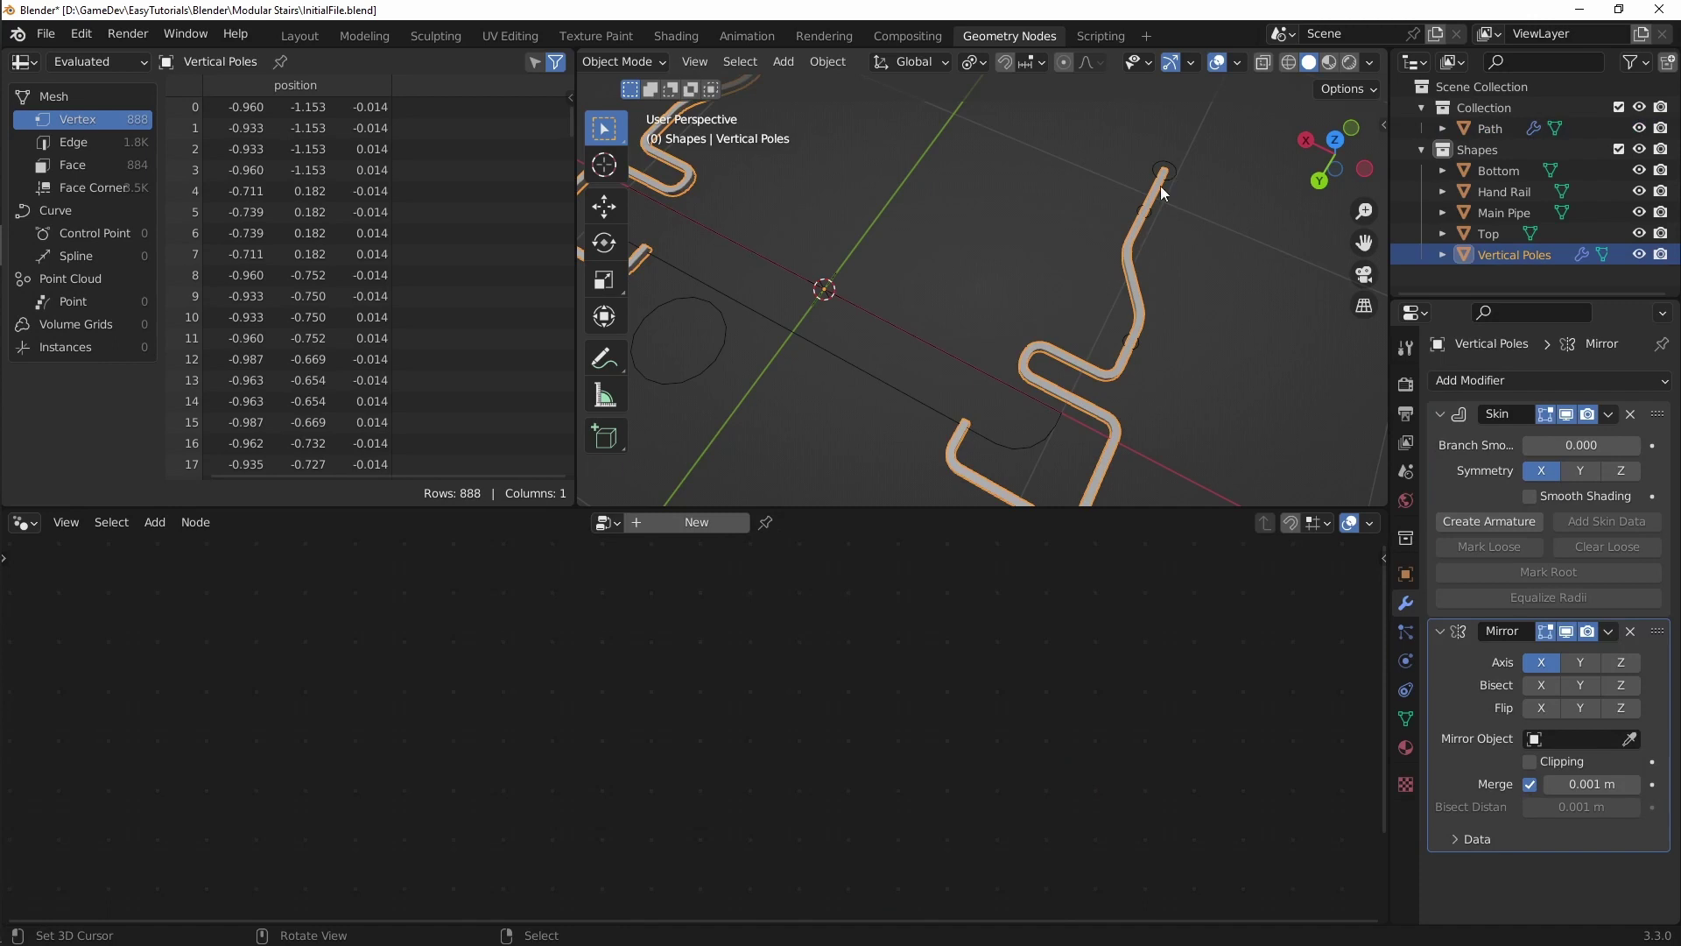
{"action": "left_click", "coordinate": [1165, 167]}
{"action": "middle_click_drag", "start_coordinate": [1163, 175], "coordinate": [1160, 294]}
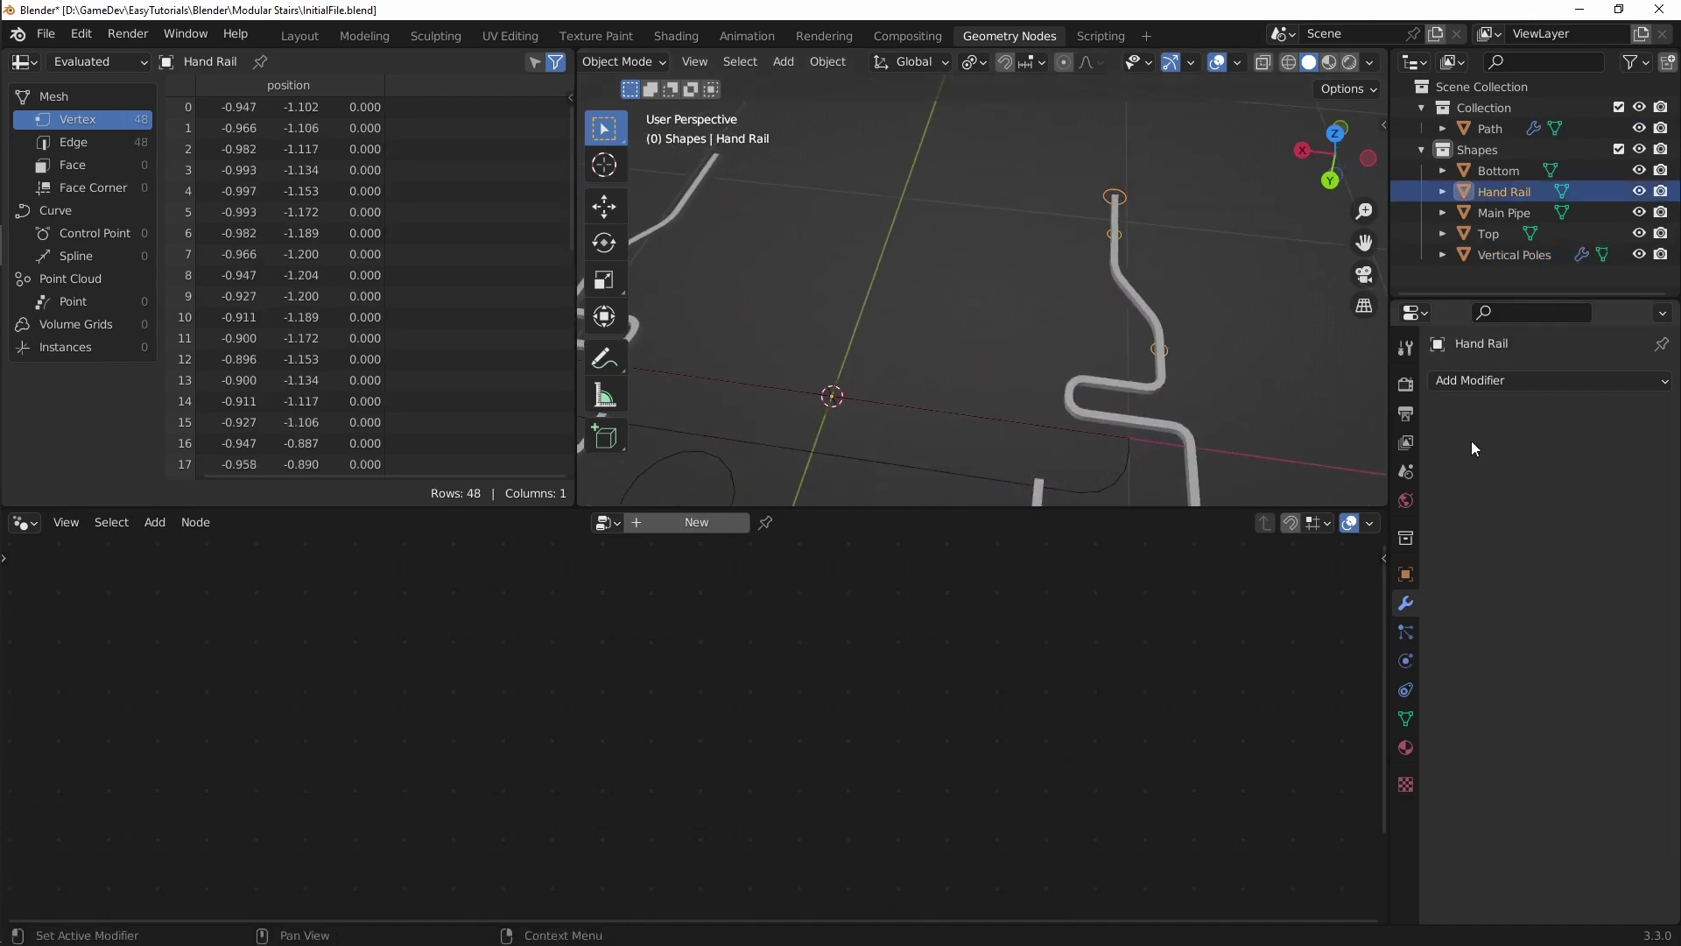
{"action": "left_click", "coordinate": [1528, 380]}
{"action": "left_click", "coordinate": [1226, 624]}
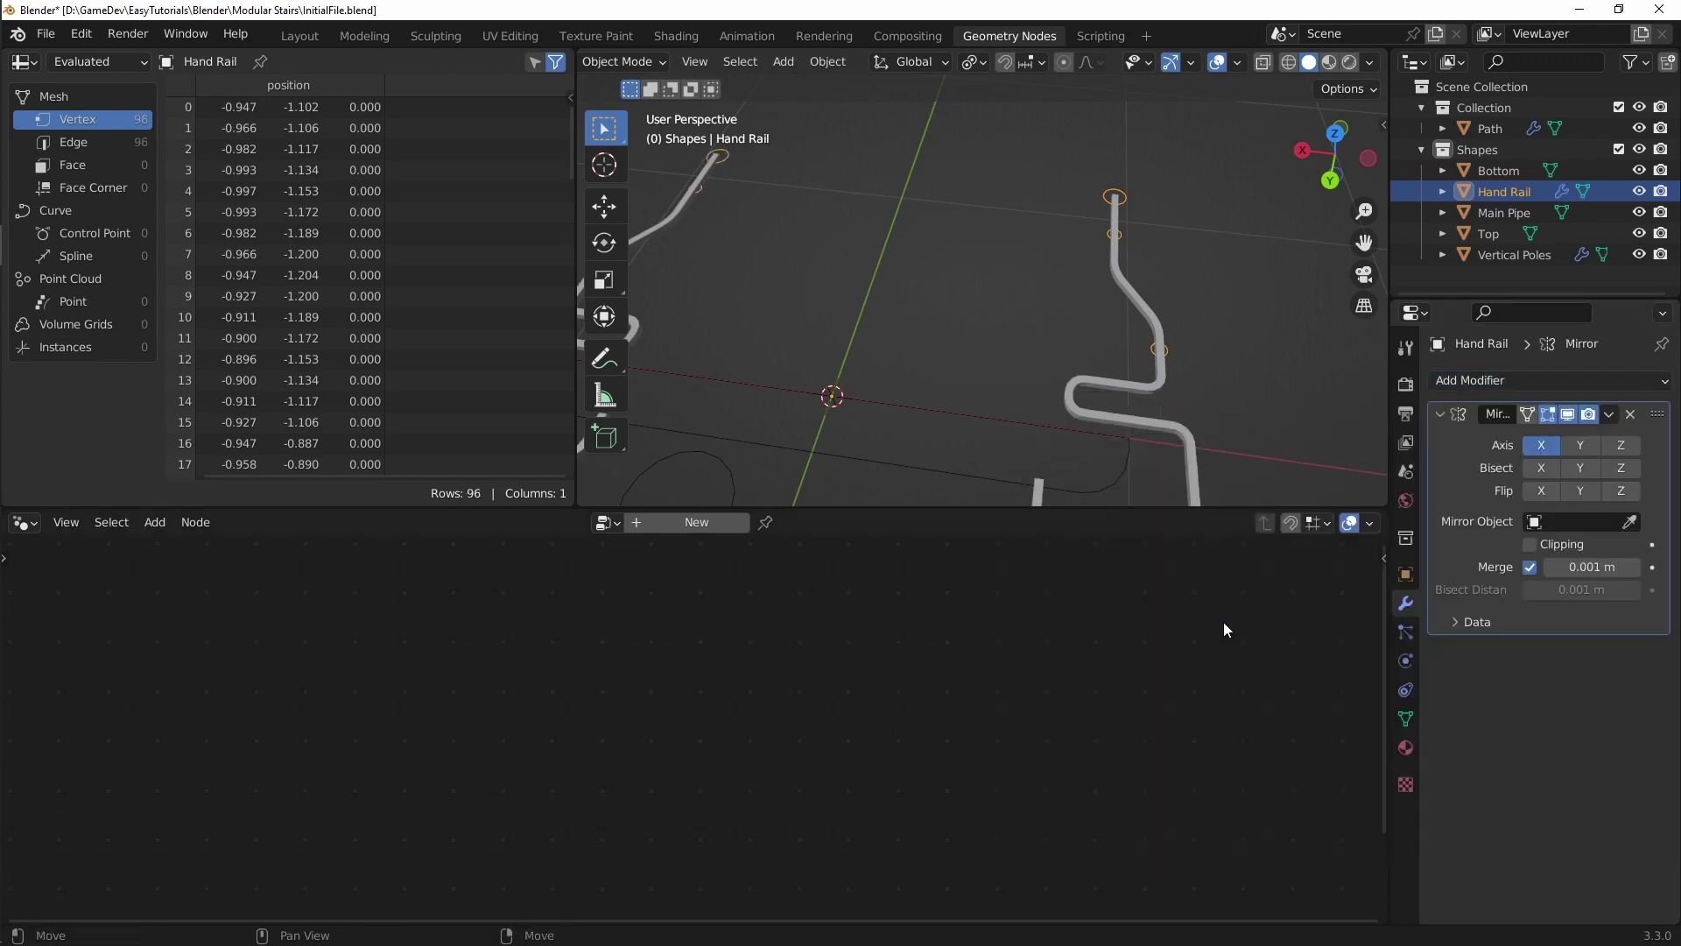
{"action": "middle_click_drag", "start_coordinate": [981, 368], "coordinate": [1062, 327]}
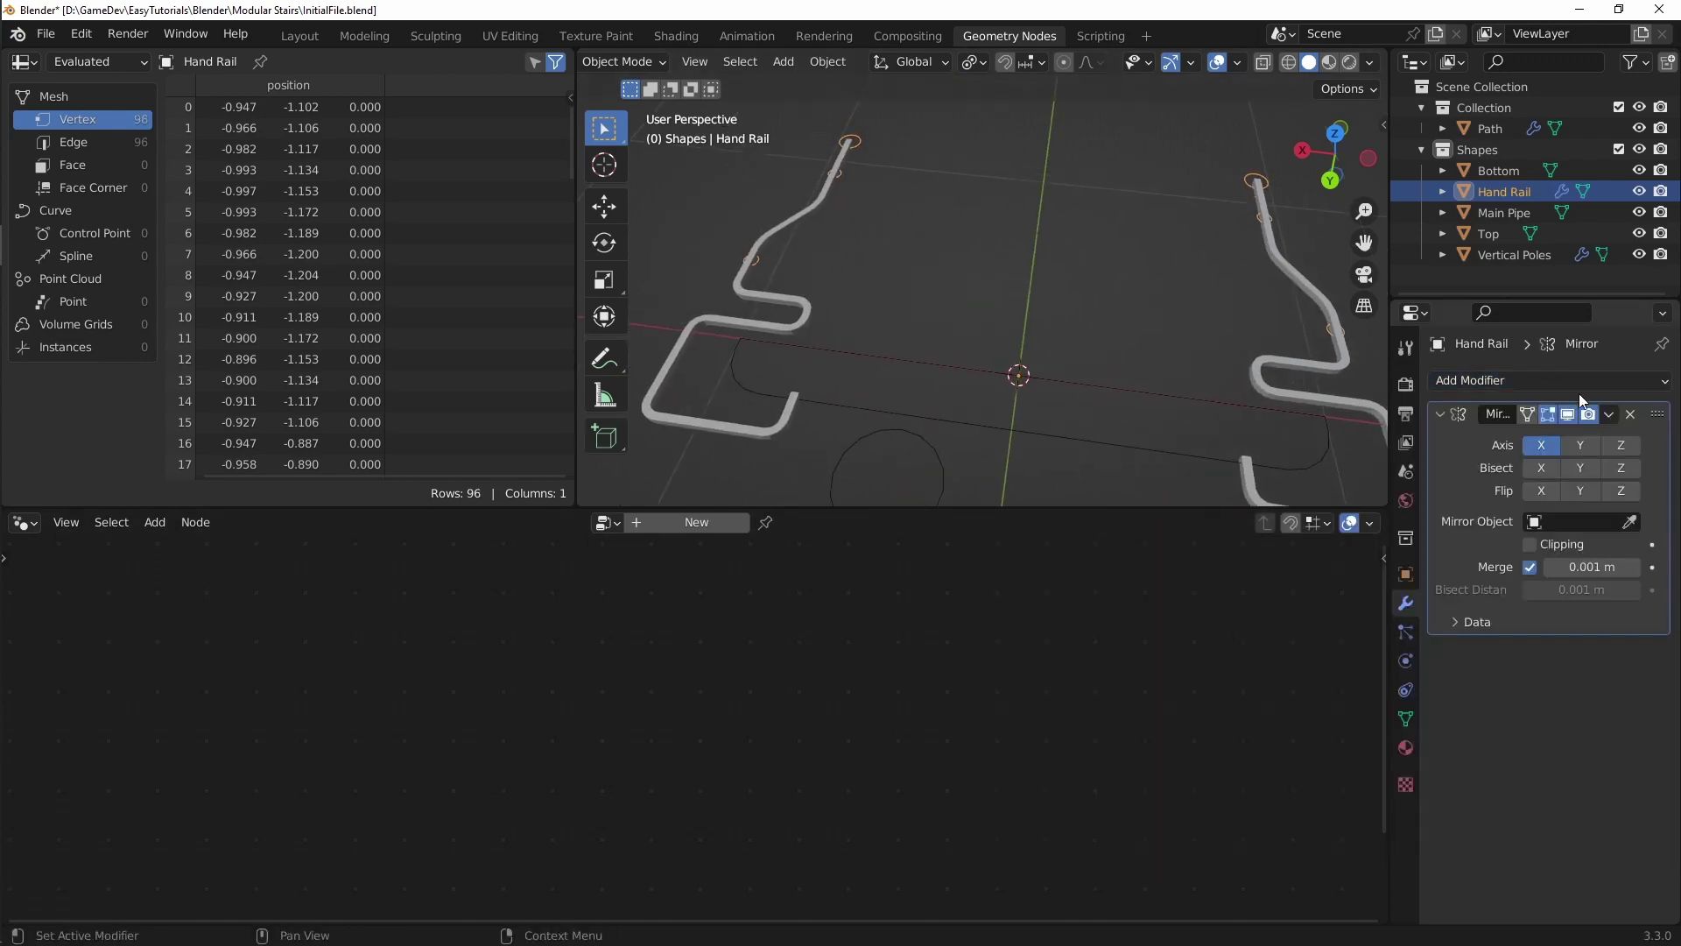
Step: Apply the Mirror modifier on the Hand Rail and check the rail profiles on both sides of the step shape
{"action": "left_click", "coordinate": [1610, 415]}
{"action": "left_click", "coordinate": [1548, 434]}
{"action": "middle_click_drag", "start_coordinate": [1126, 361], "coordinate": [1148, 393]}
{"action": "scroll", "coordinate": [807, 274], "scroll_direction": "up", "scroll_amount": 3}
{"action": "scroll", "coordinate": [814, 277], "scroll_direction": "down", "scroll_amount": 2}
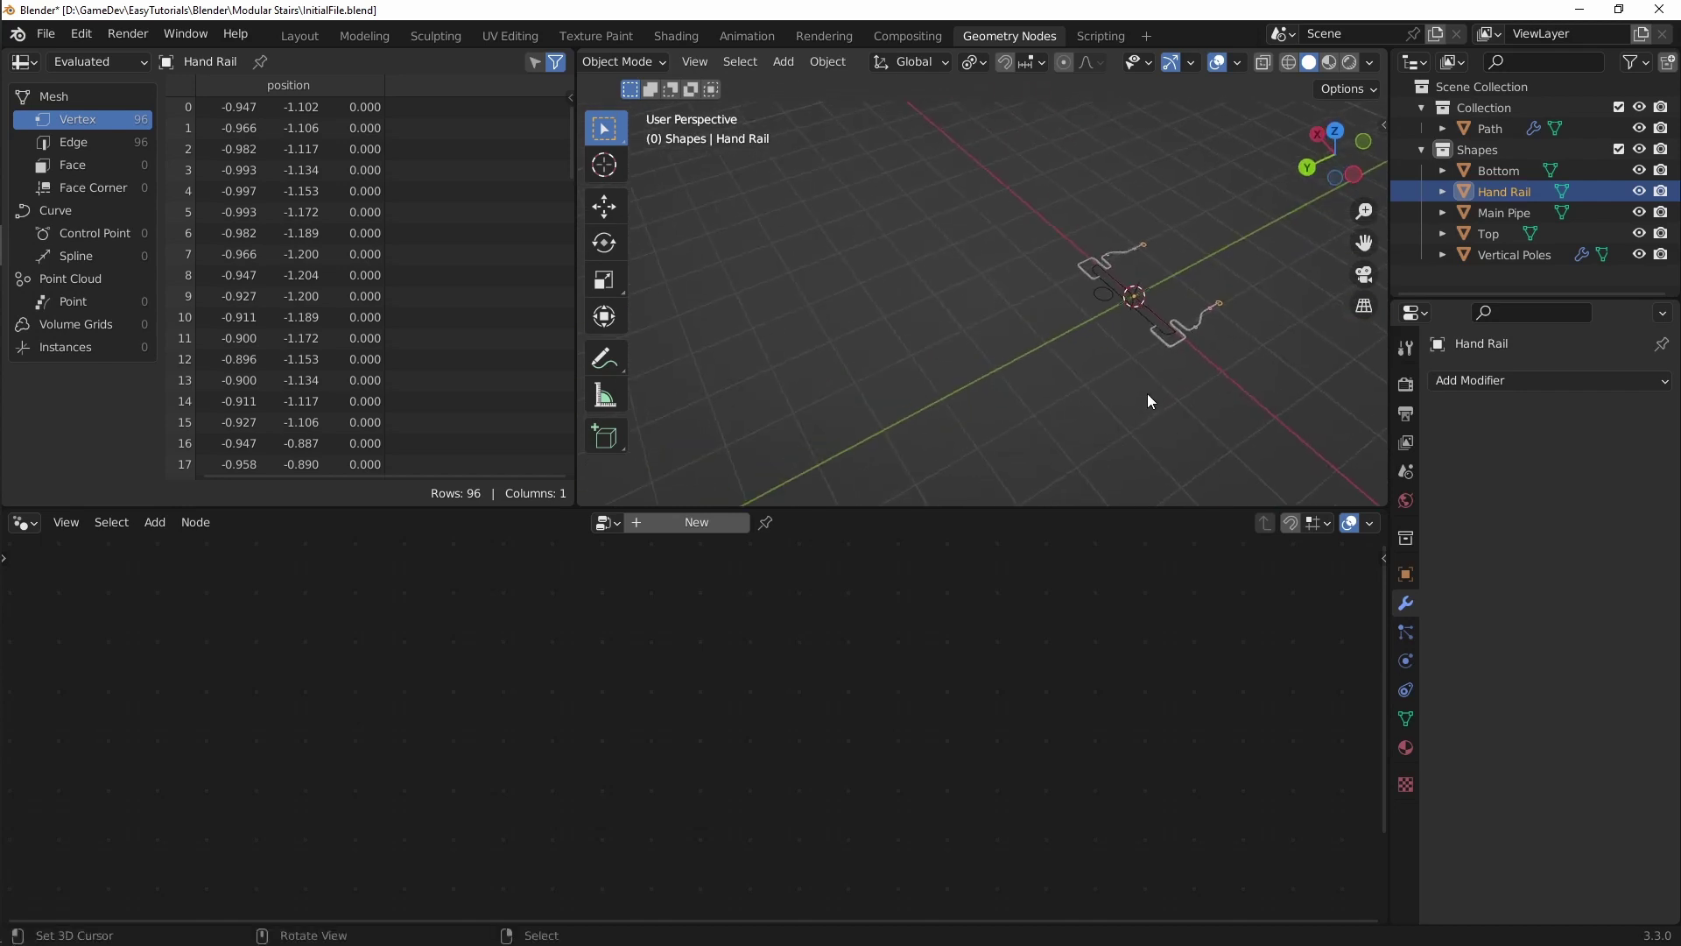
{"action": "middle_click_drag", "start_coordinate": [1194, 325], "coordinate": [1069, 321], "text": "shift"}
{"action": "scroll", "coordinate": [1057, 359], "scroll_direction": "up", "scroll_amount": 4}
{"action": "middle_click_drag", "start_coordinate": [965, 332], "coordinate": [1027, 334], "text": "shift"}
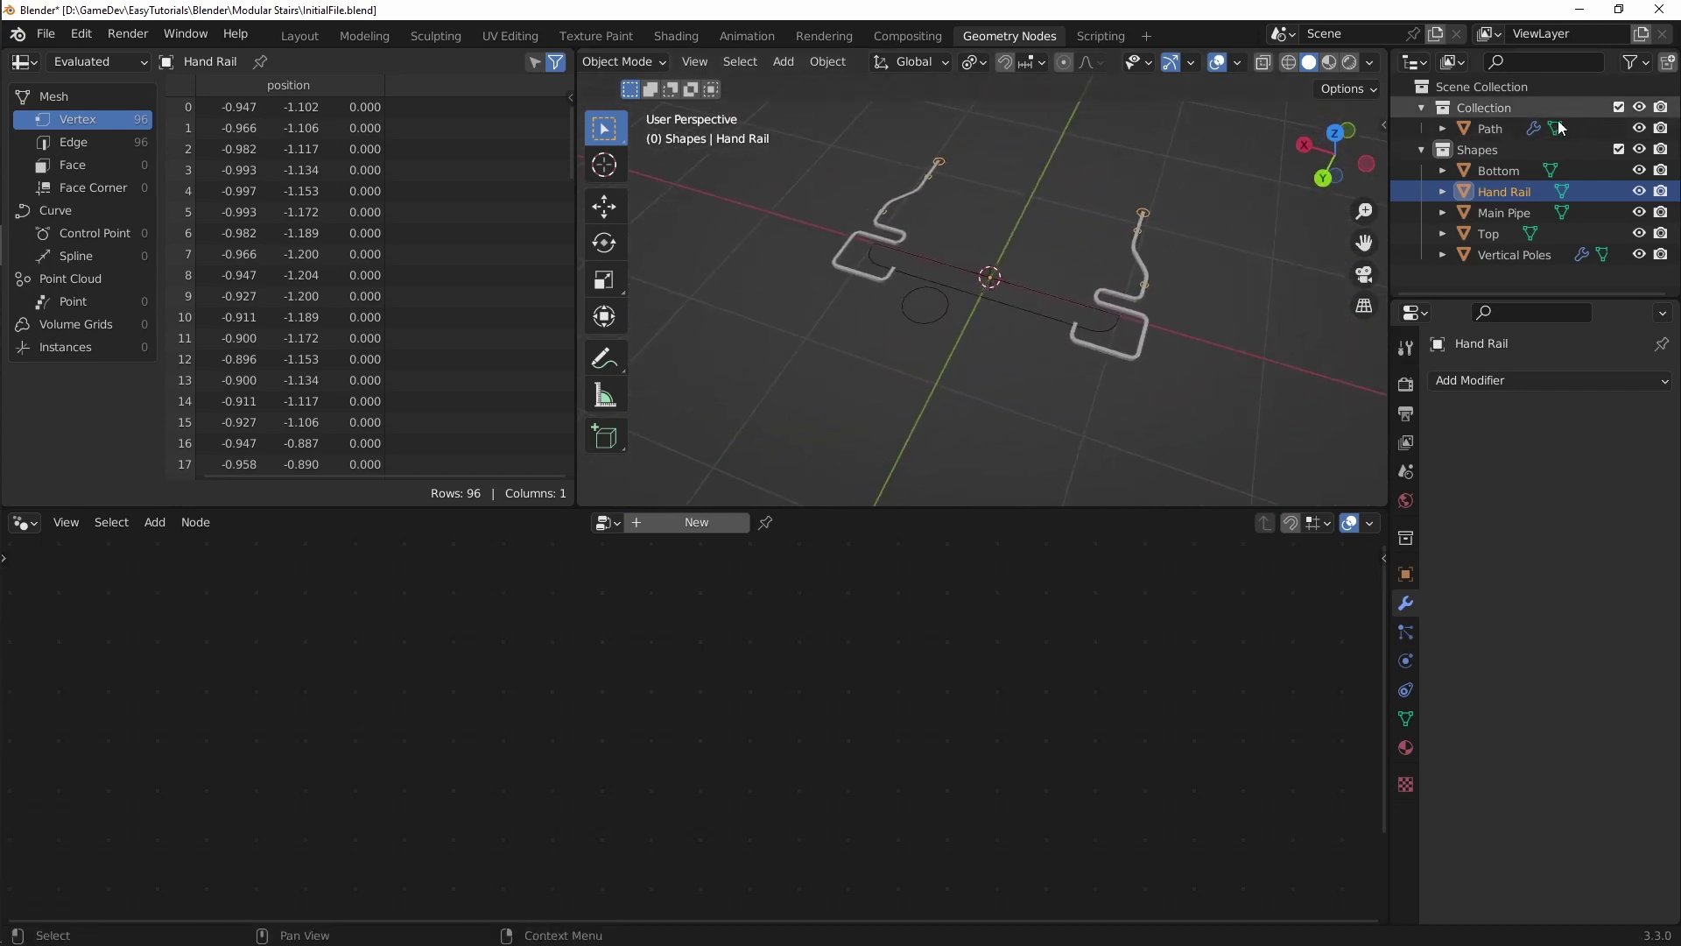
Step: Reselect Path, duplicate the Hand Rail's Object Info, Mesh to Curve and Curve to Mesh nodes below, and set the copy's object to Main Pipe
{"action": "left_click", "coordinate": [1500, 129]}
{"action": "scroll", "coordinate": [1035, 555], "scroll_direction": "down", "scroll_amount": 2}
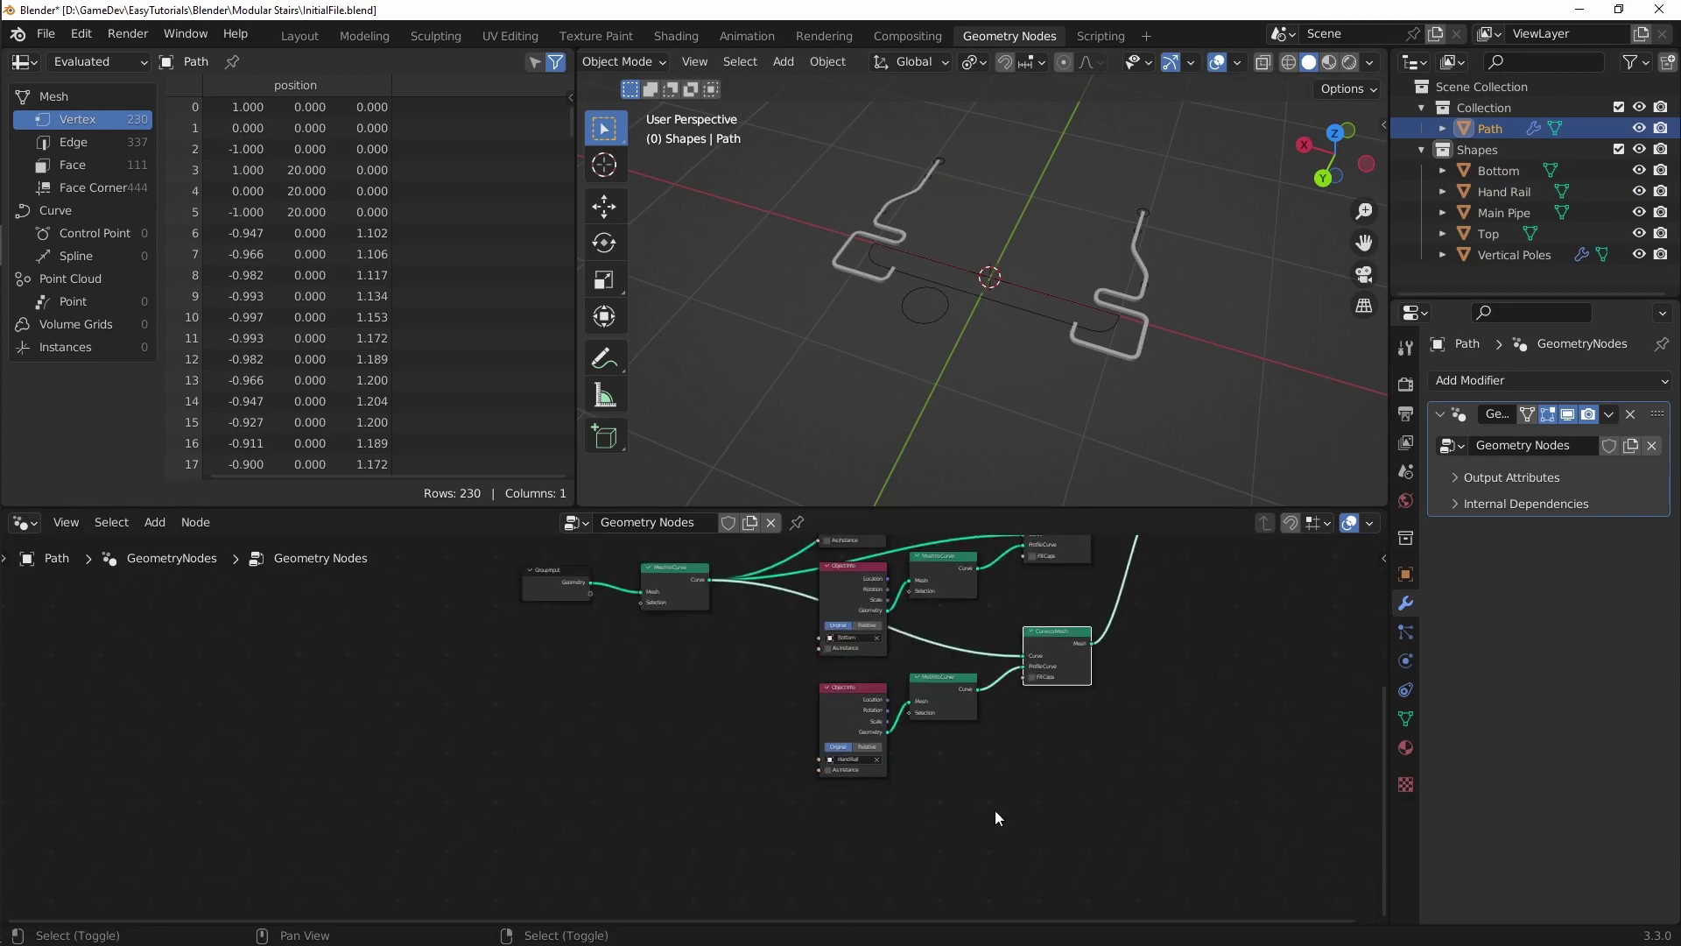
{"action": "left_click_drag", "start_coordinate": [1084, 818], "coordinate": [842, 675]}
{"action": "key", "text": "shift+d"}
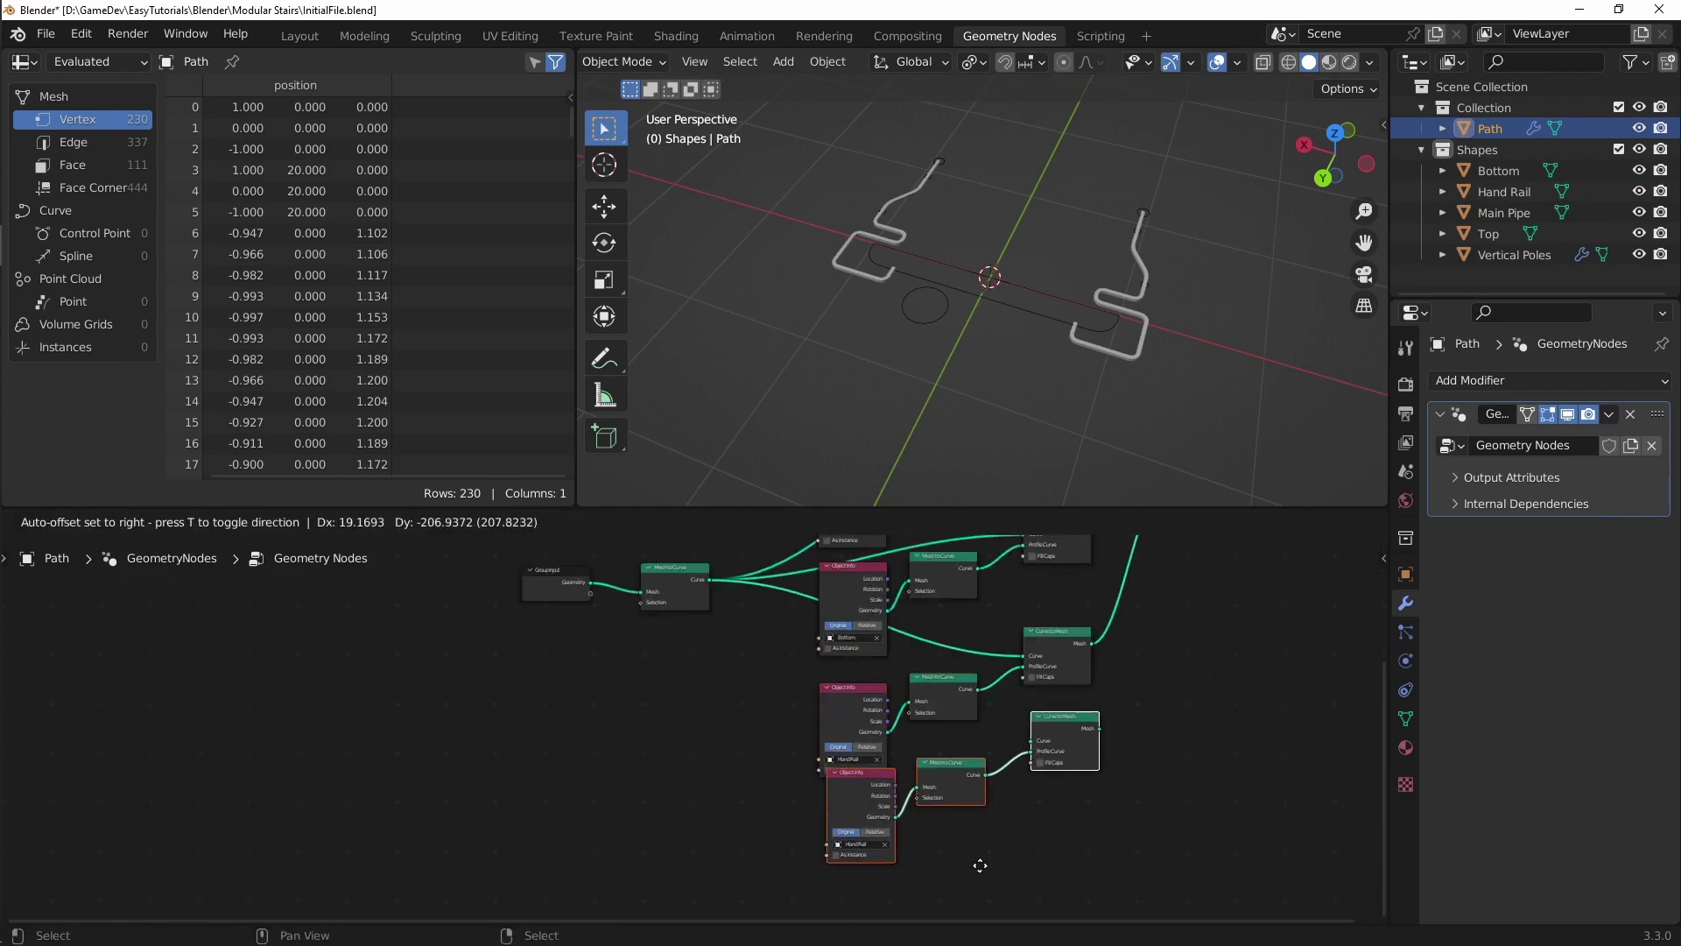
{"action": "left_click", "coordinate": [969, 796]}
{"action": "scroll", "coordinate": [885, 807], "scroll_direction": "up", "scroll_amount": 2}
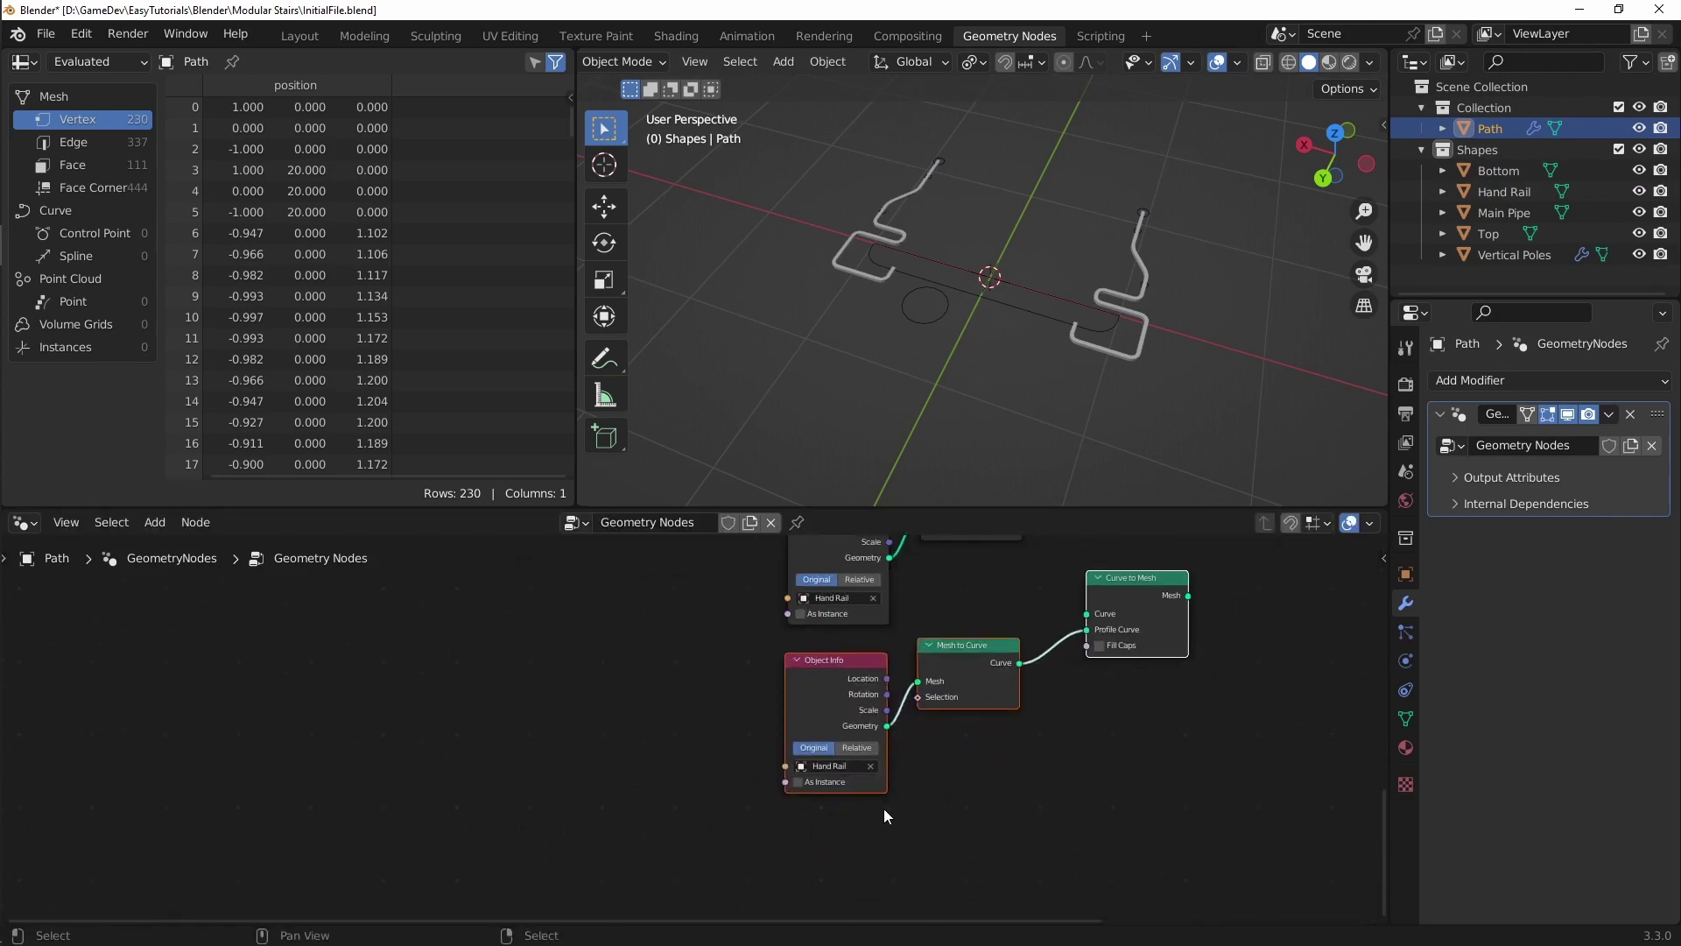
{"action": "left_click", "coordinate": [855, 767]}
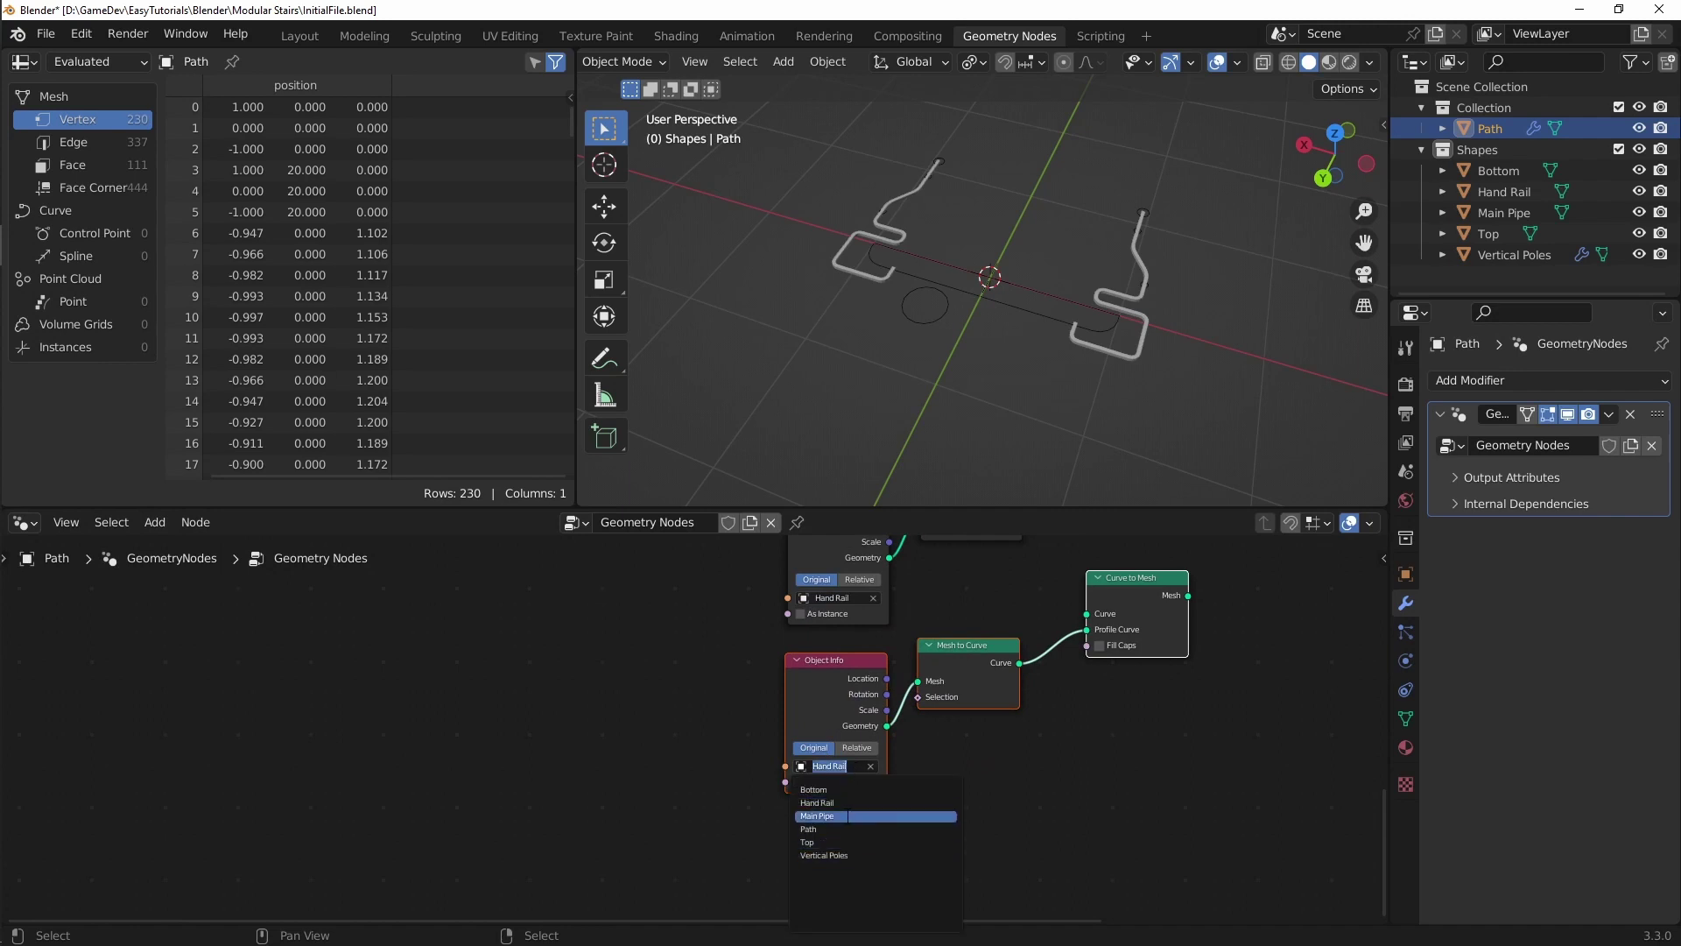
{"action": "left_click", "coordinate": [847, 816]}
Step: Connect the path's Mesh to Curve output to the Main Pipe's Curve to Mesh node, and that node's Mesh output to Join Geometry
{"action": "middle_click_drag", "start_coordinate": [1030, 747], "coordinate": [895, 941], "text": "shift"}
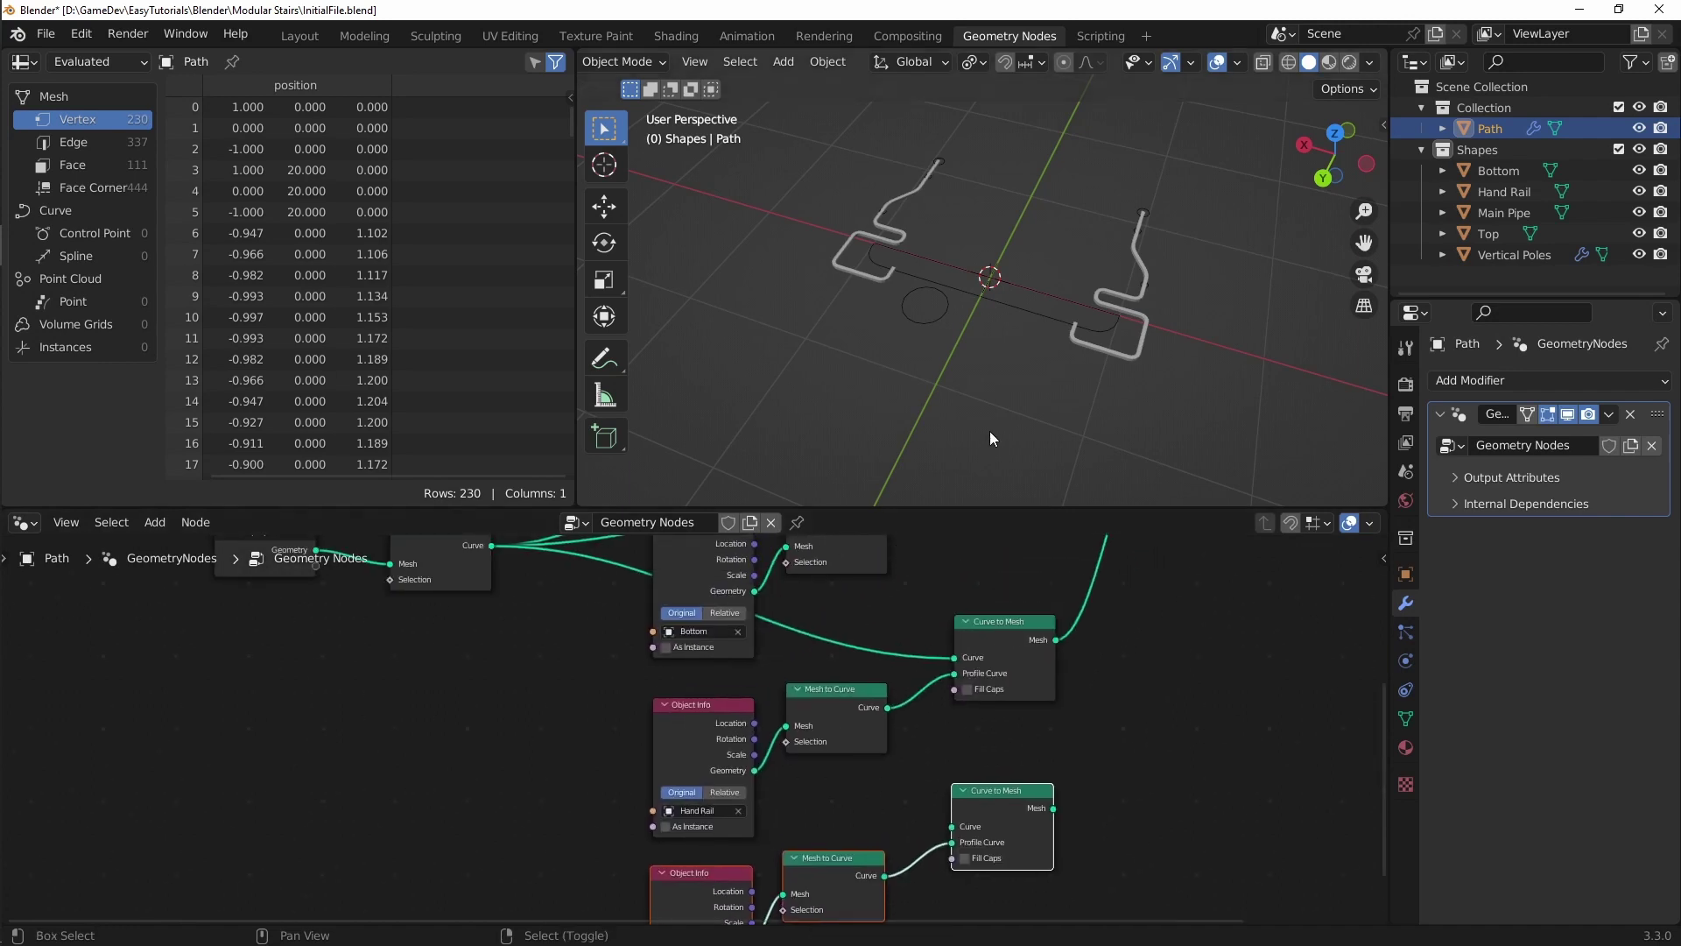
{"action": "scroll", "coordinate": [916, 823], "scroll_direction": "down", "scroll_amount": 2}
{"action": "left_click_drag", "start_coordinate": [604, 619], "coordinate": [944, 823]}
{"action": "key", "text": "Escape"}
{"action": "middle_click_drag", "start_coordinate": [1143, 628], "coordinate": [1000, 736]}
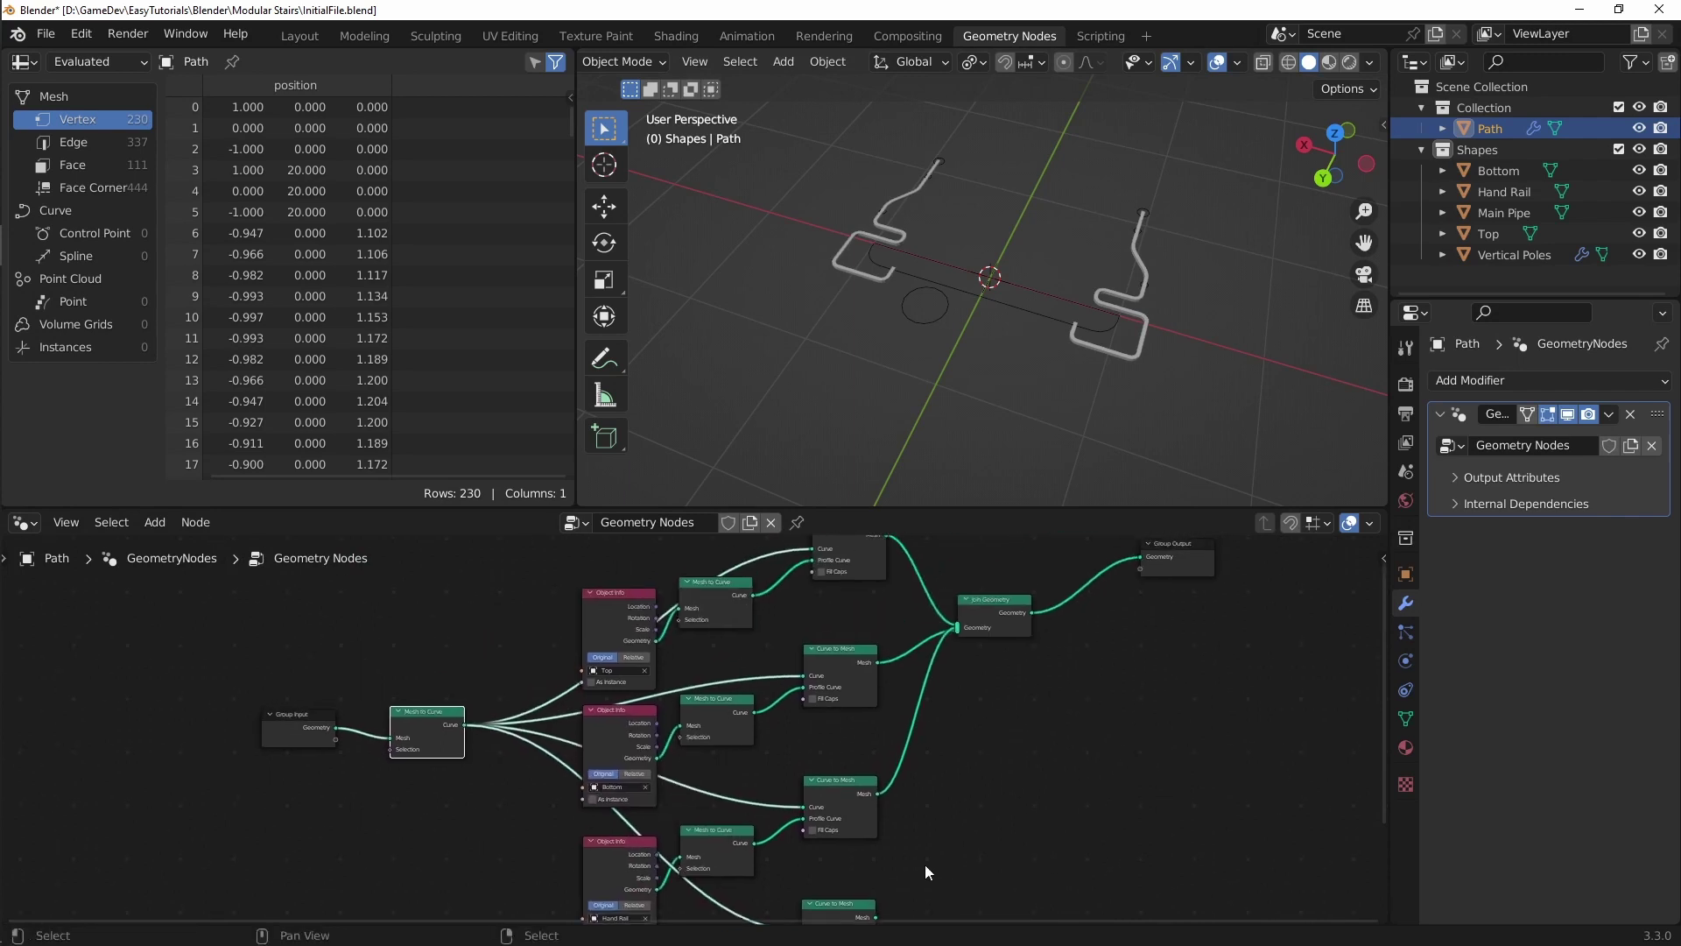
{"action": "middle_click_drag", "start_coordinate": [901, 849], "coordinate": [920, 806]}
{"action": "left_click_drag", "start_coordinate": [892, 875], "coordinate": [970, 589]}
Step: Examine the swept stair path with its rails and main pipe from several angles, framing the Path object
{"action": "middle_click_drag", "start_coordinate": [842, 373], "coordinate": [1047, 440]}
{"action": "scroll", "coordinate": [1050, 422], "scroll_direction": "up", "scroll_amount": 3}
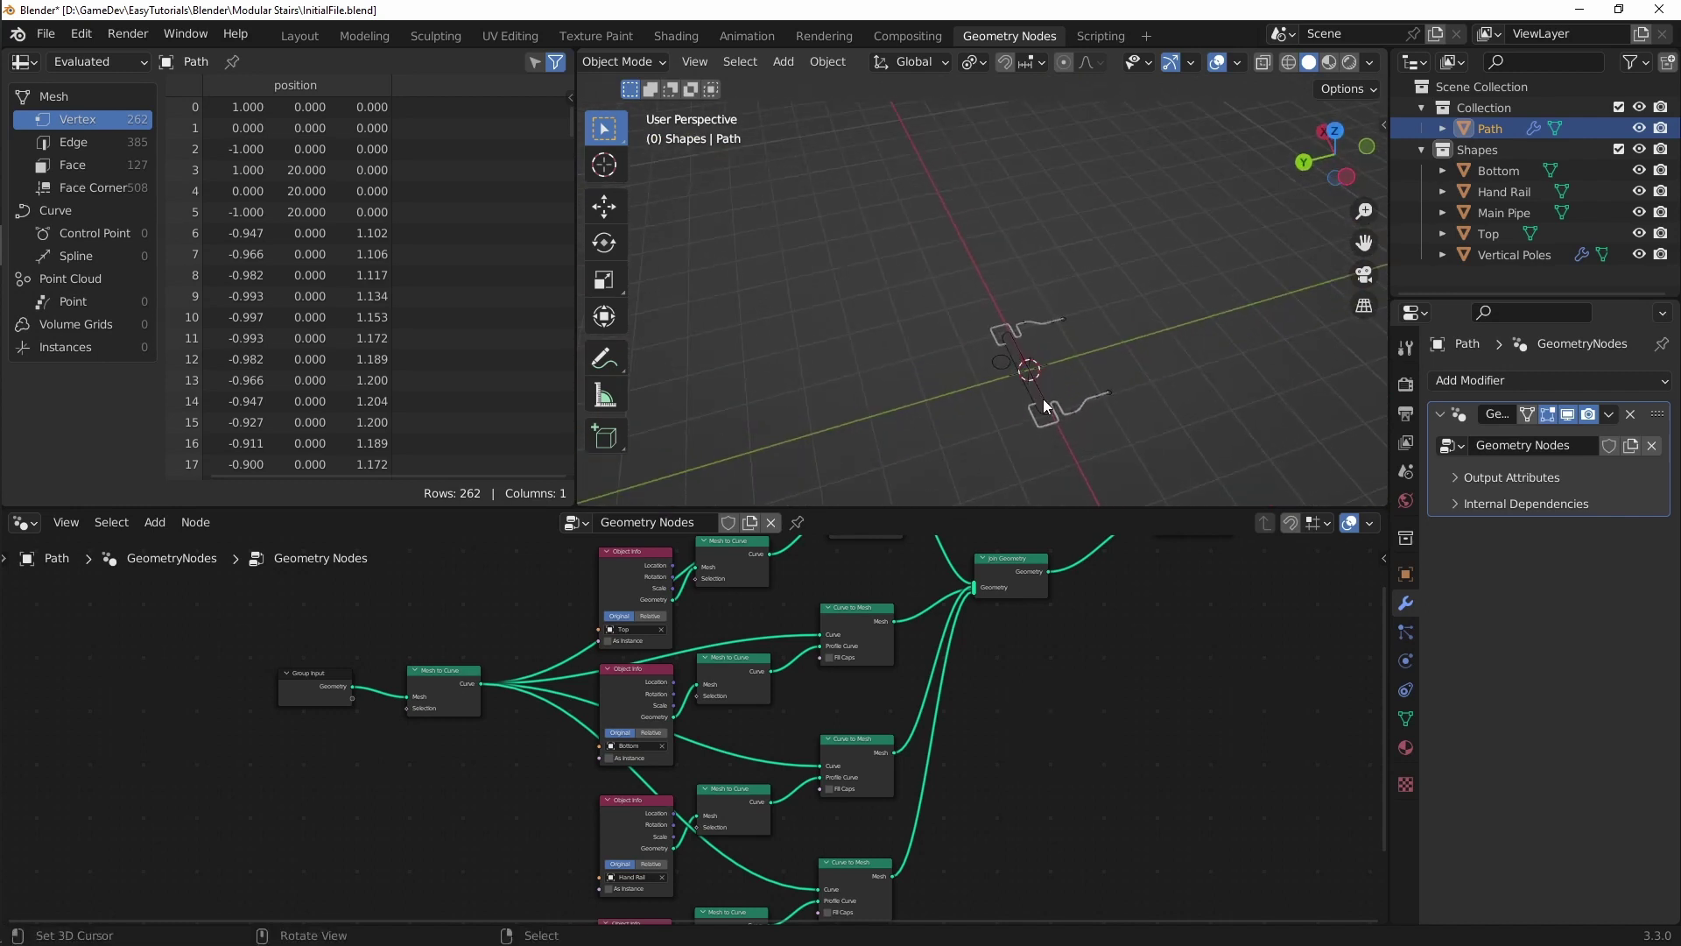
{"action": "middle_click_drag", "start_coordinate": [1043, 397], "coordinate": [995, 350]}
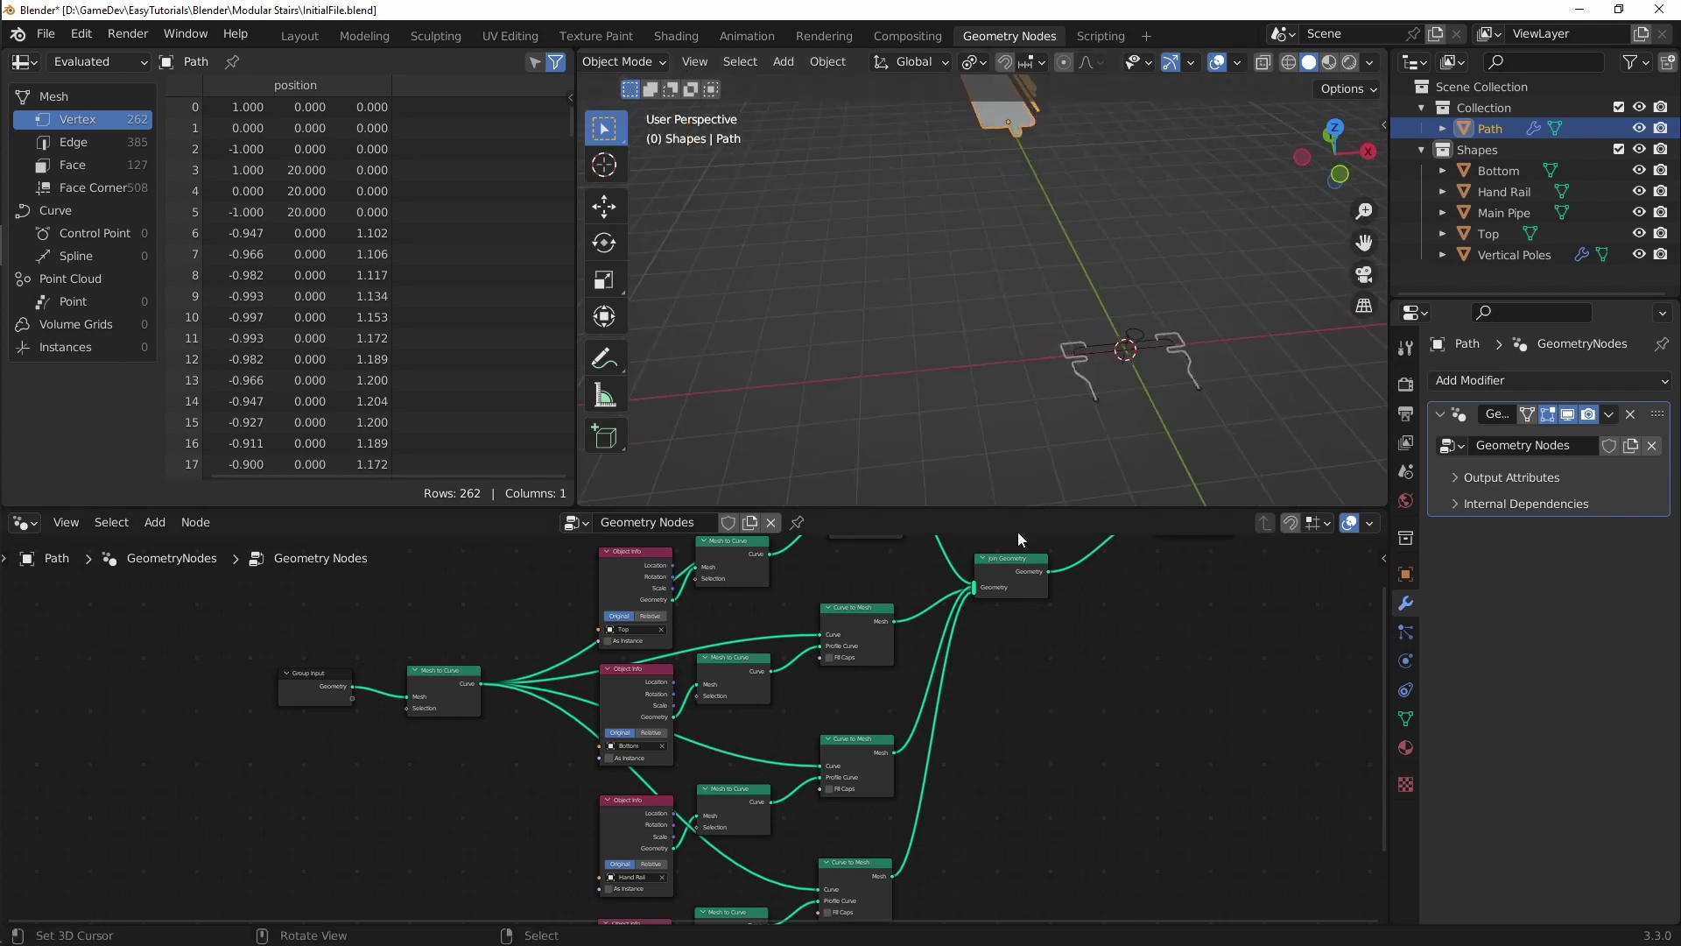
{"action": "scroll", "coordinate": [1137, 607], "scroll_direction": "down", "scroll_amount": 2}
{"action": "scroll", "coordinate": [1069, 794], "scroll_direction": "up", "scroll_amount": 2}
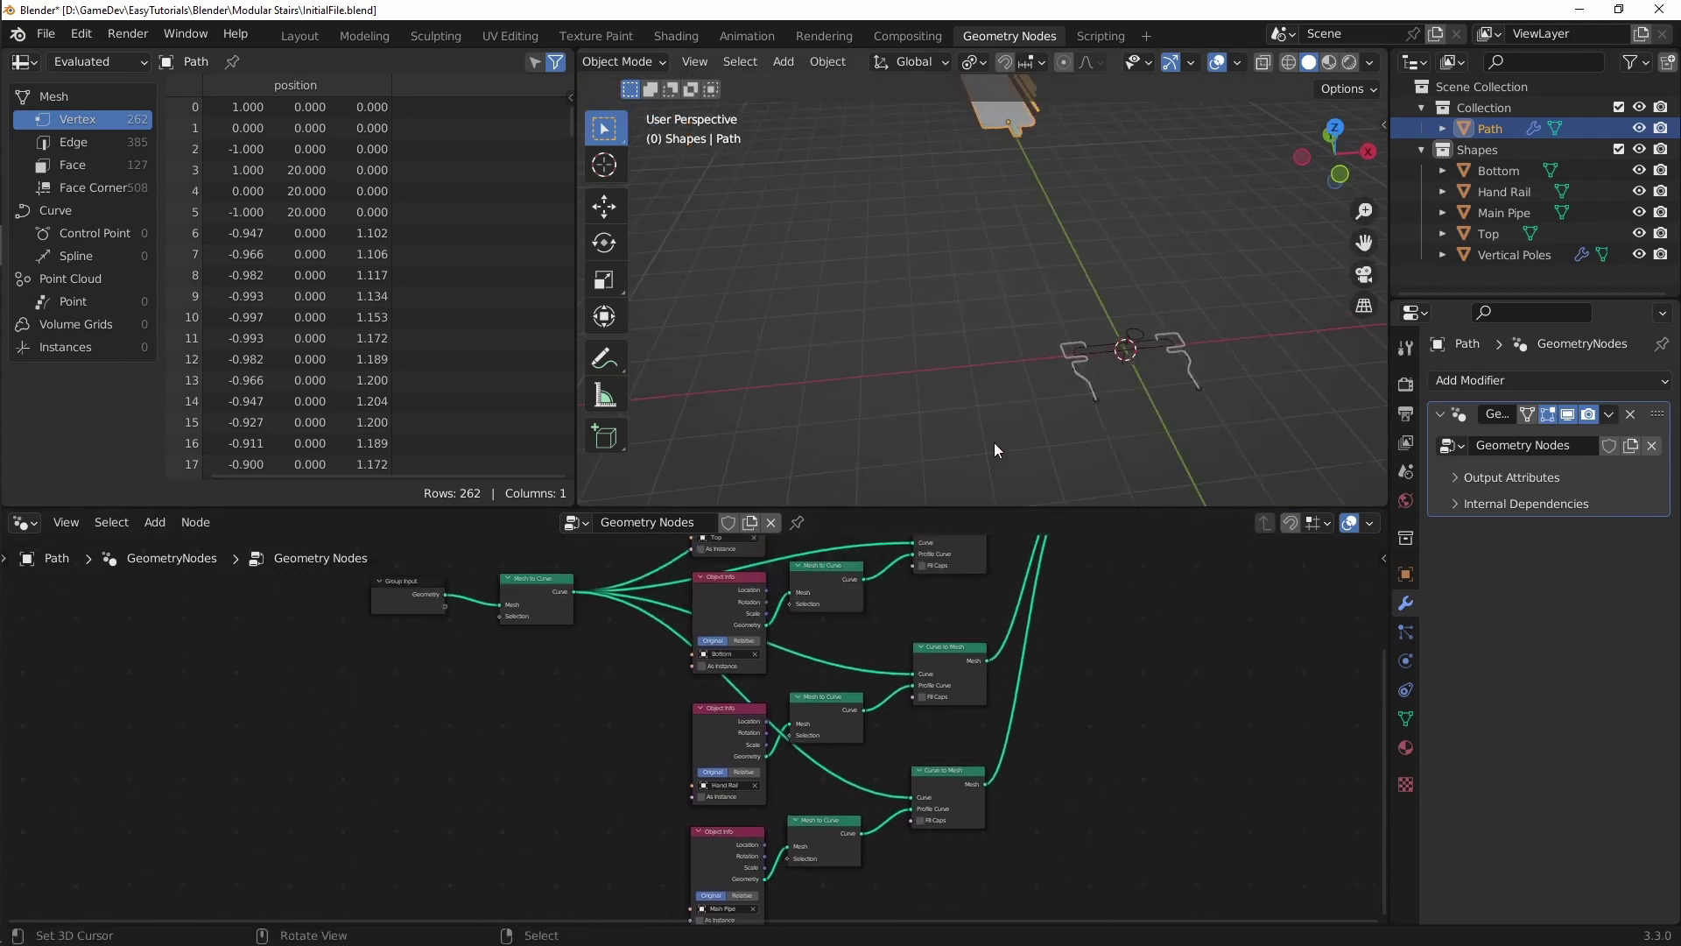
{"action": "middle_click_drag", "start_coordinate": [776, 684], "coordinate": [890, 553]}
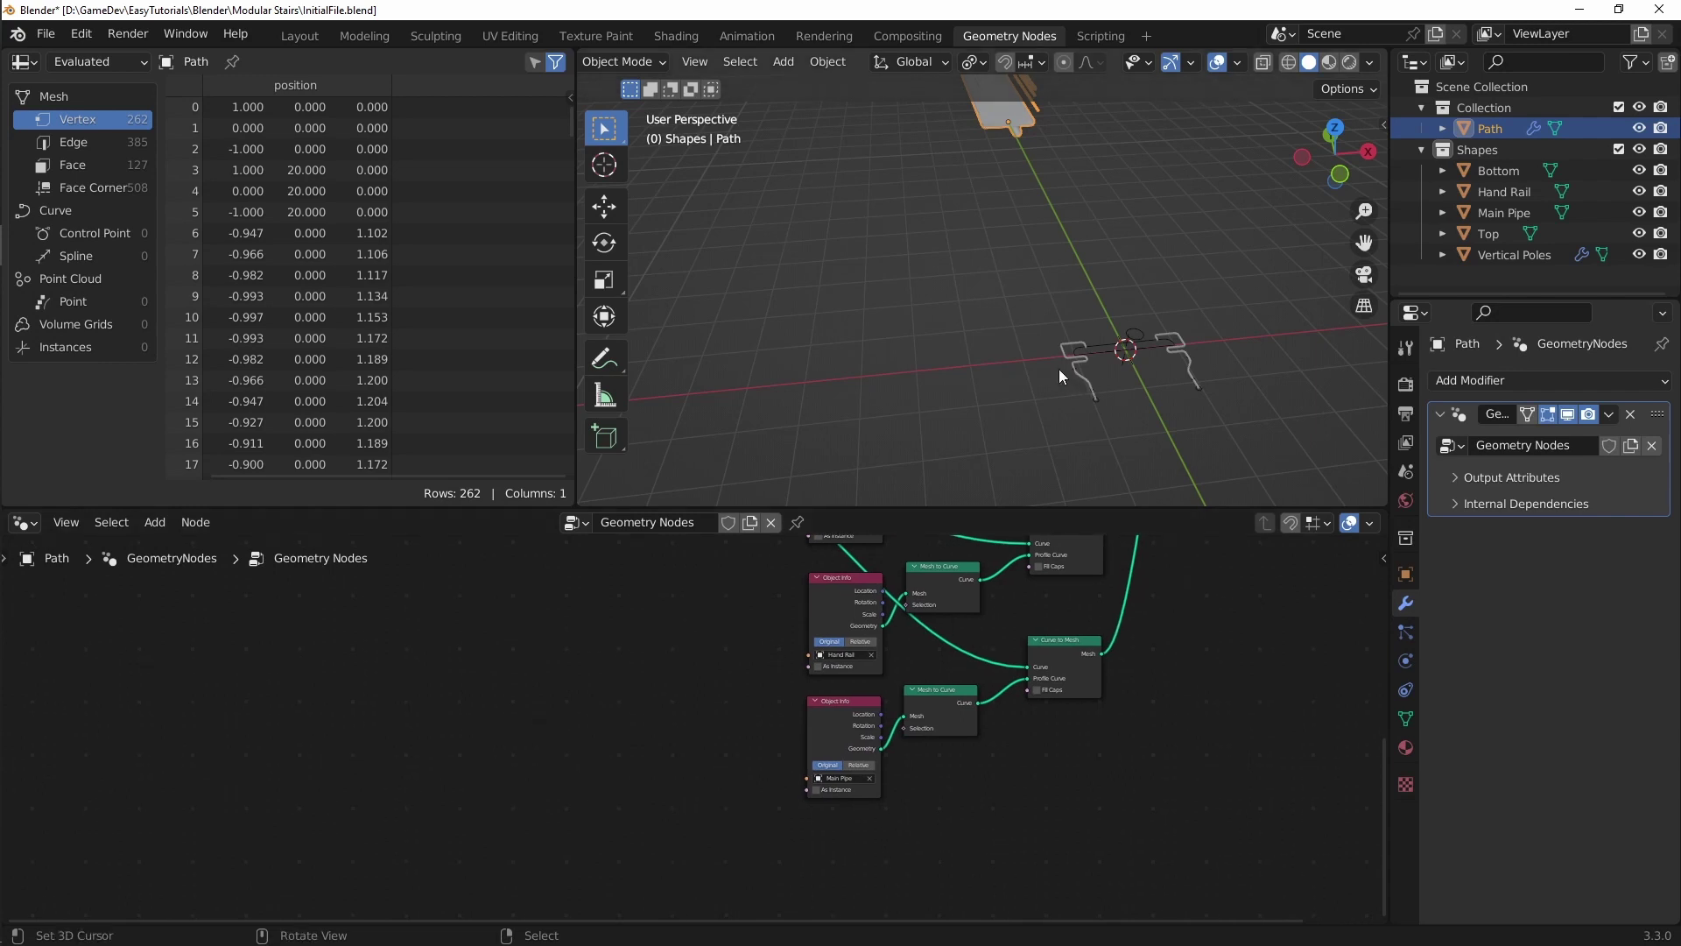
{"action": "middle_click_drag", "start_coordinate": [1009, 138], "coordinate": [1001, 371], "text": "shift"}
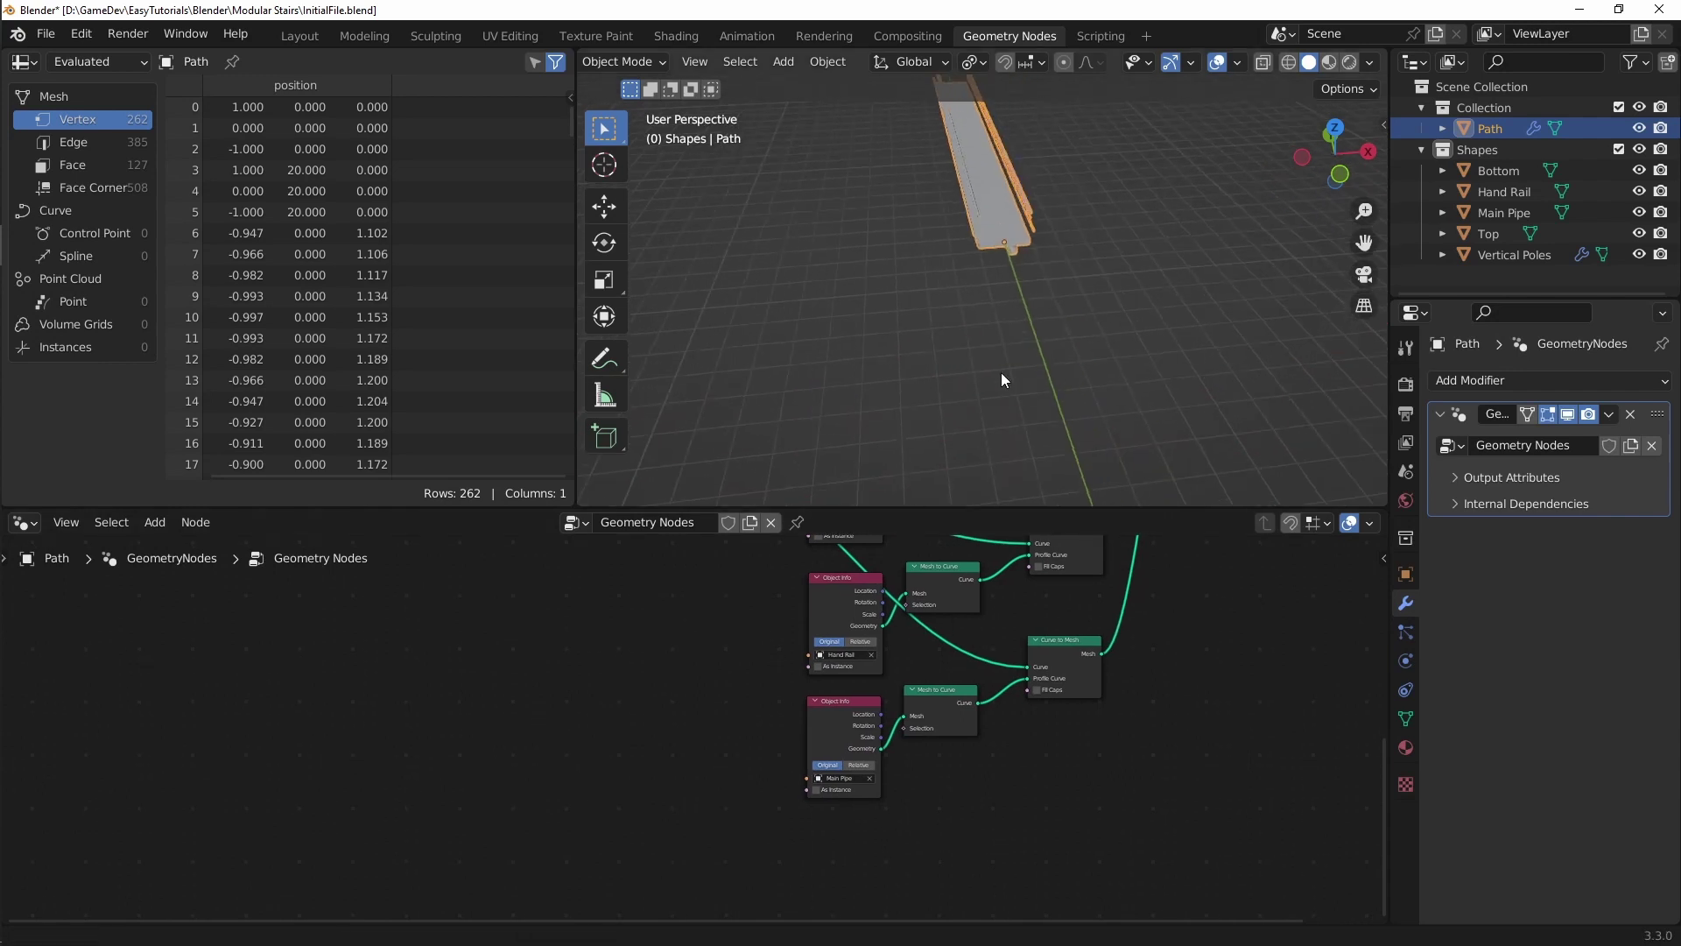
{"action": "middle_click_drag", "start_coordinate": [984, 276], "coordinate": [916, 248]}
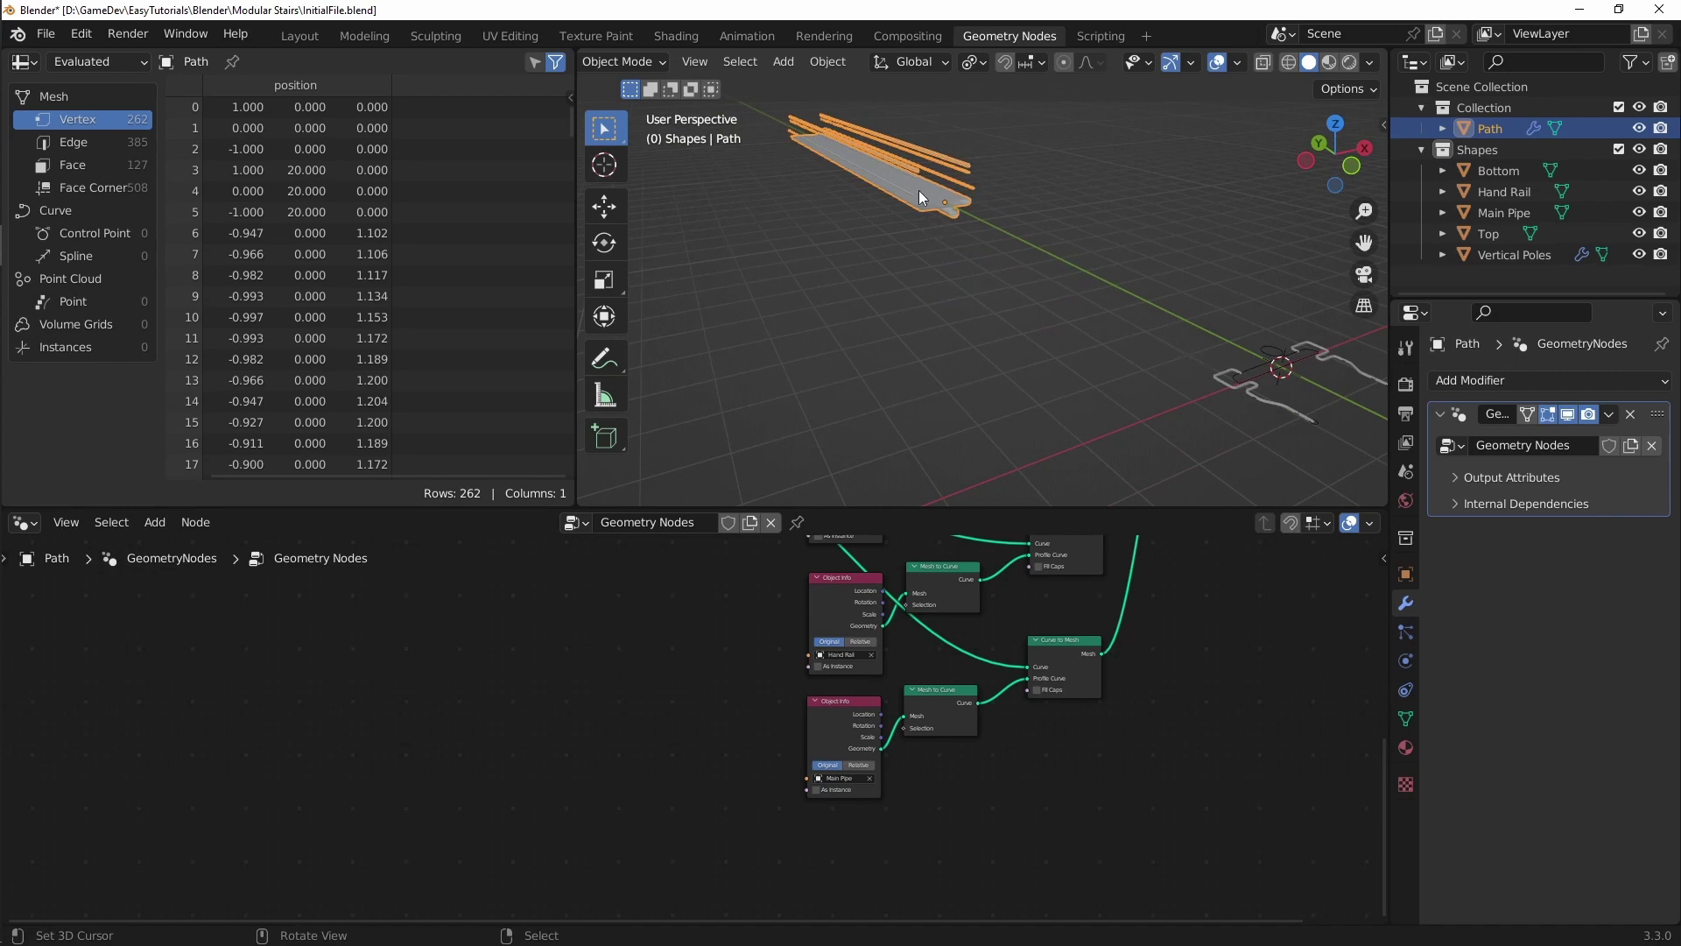
{"action": "key", "text": "KP_Decimal"}
Step: Add a Curve to Points node and place it below the Main Pipe's Object Info node
{"action": "middle_click_drag", "start_coordinate": [683, 614], "coordinate": [753, 660]}
{"action": "key", "text": "shift+a"}
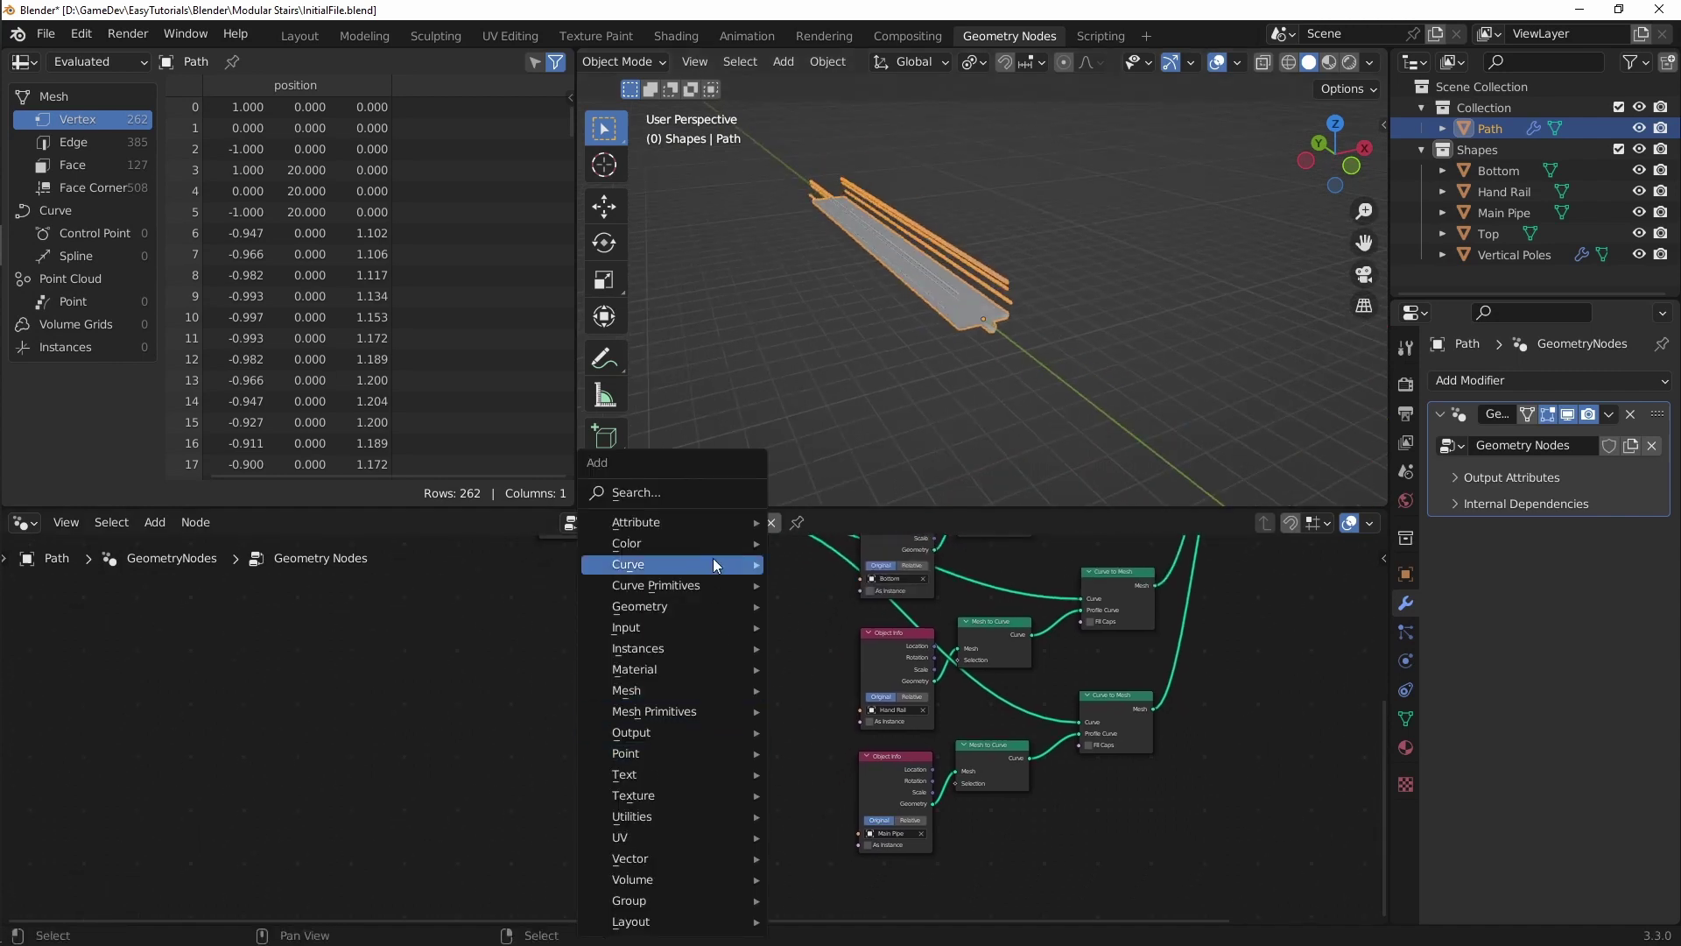
{"action": "left_click", "coordinate": [701, 492]}
{"action": "type", "text": "curve to"}
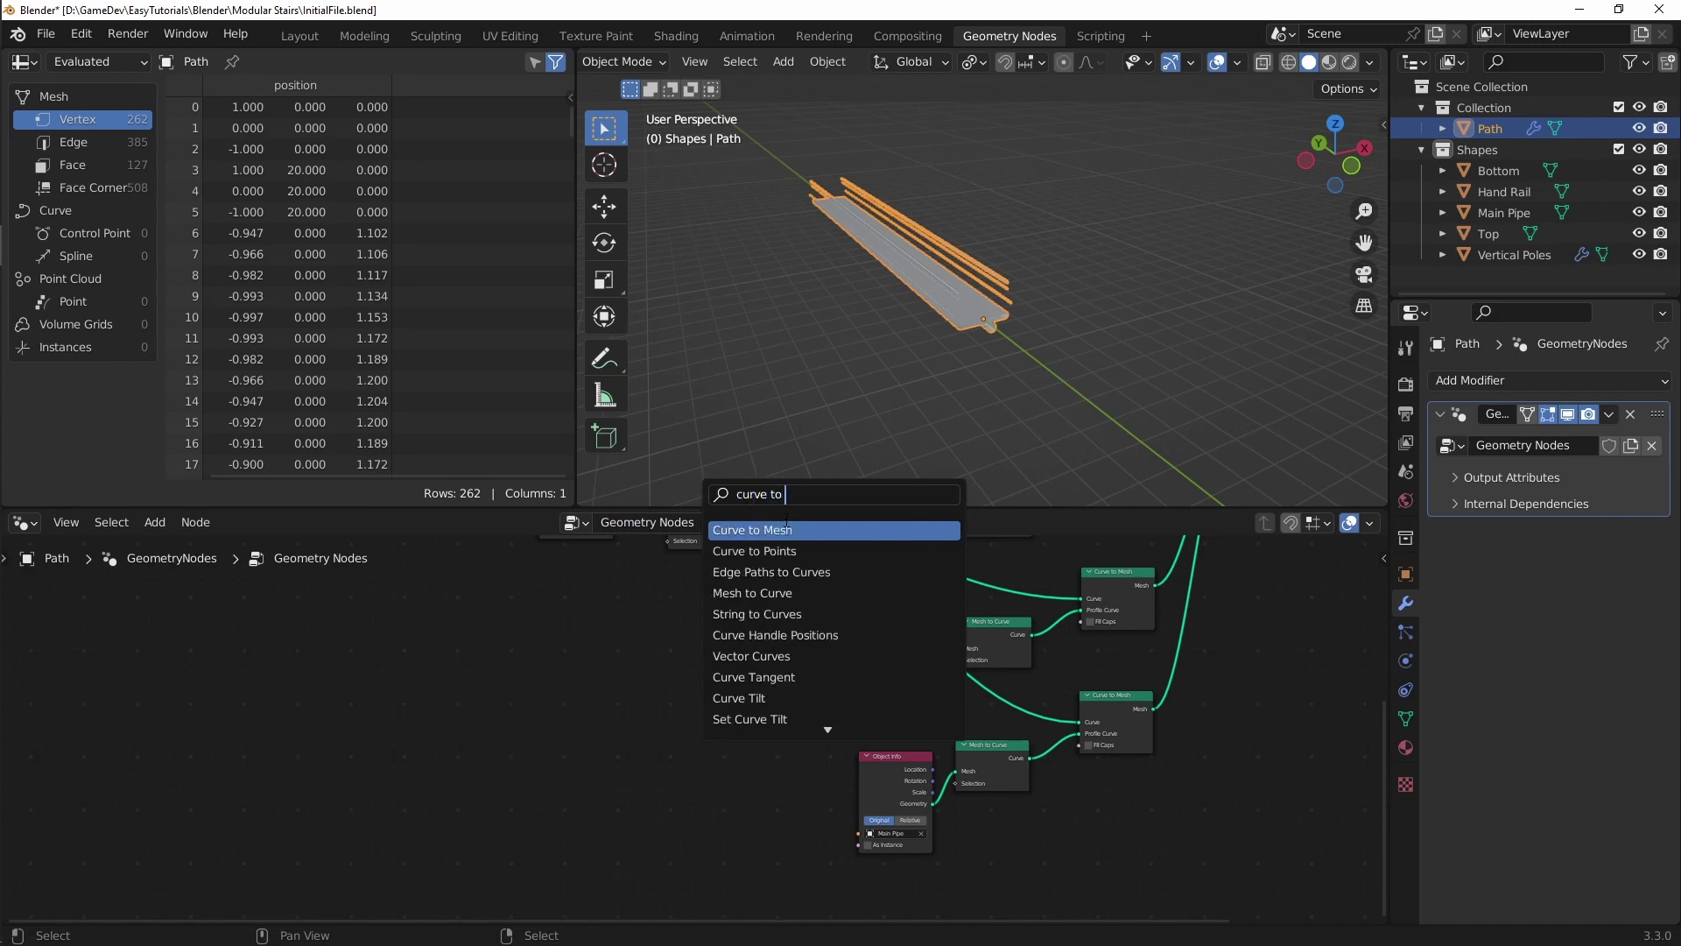
{"action": "type", "text": "po"}
{"action": "key", "text": "Return"}
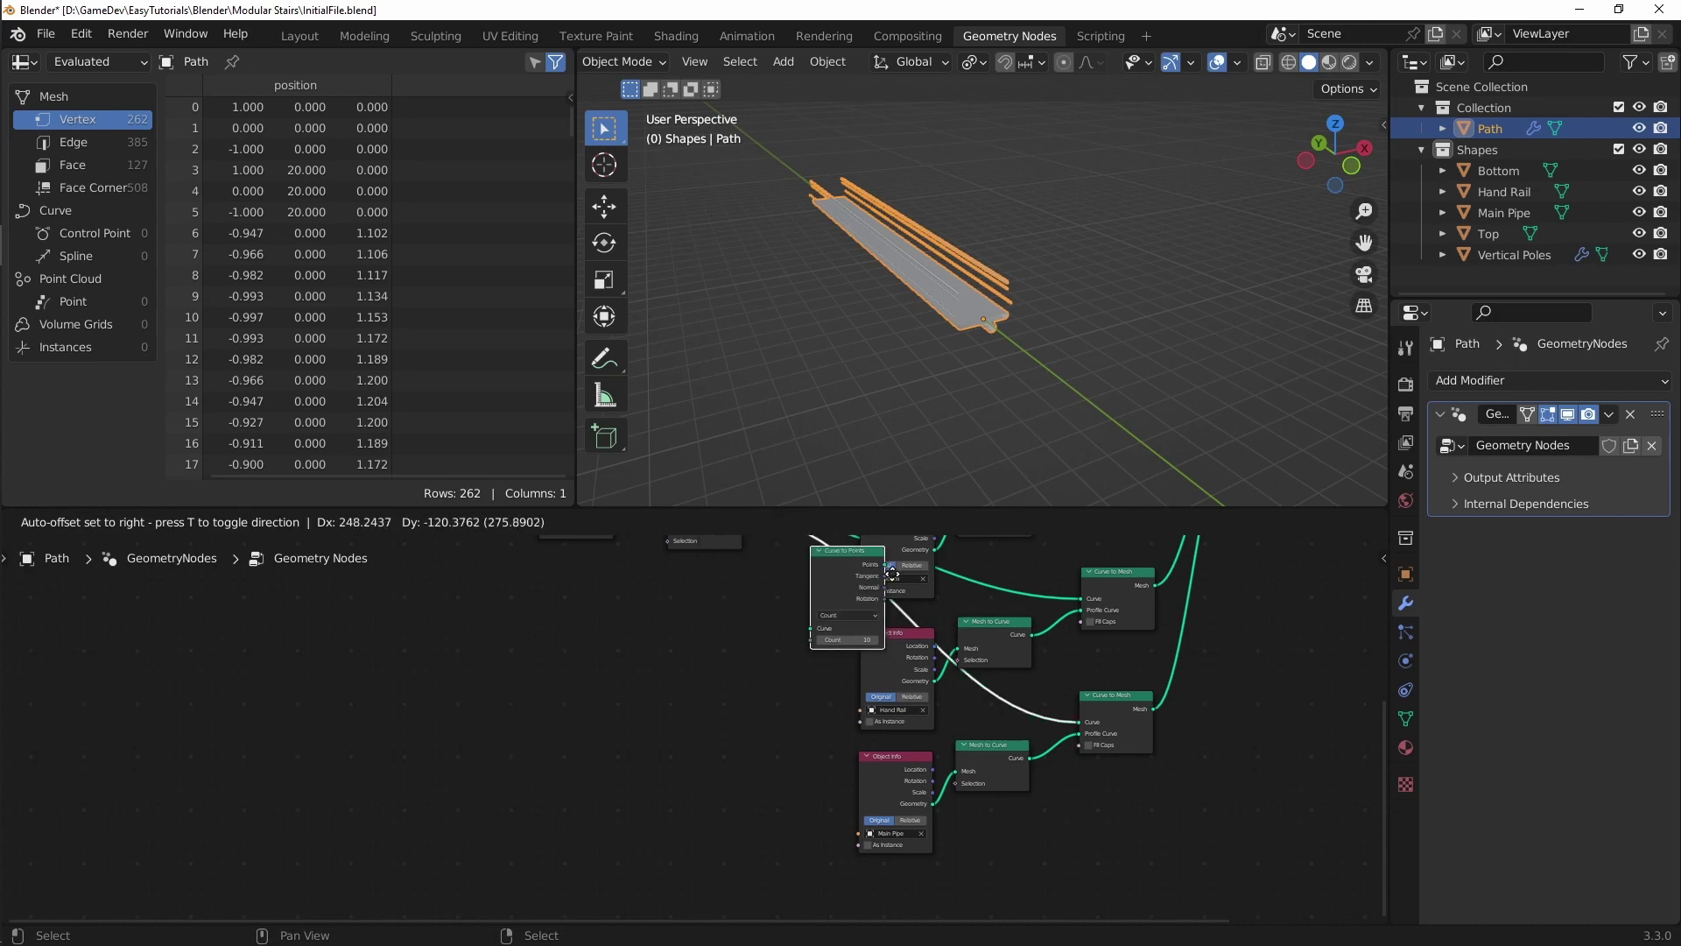
{"action": "key", "text": "y"}
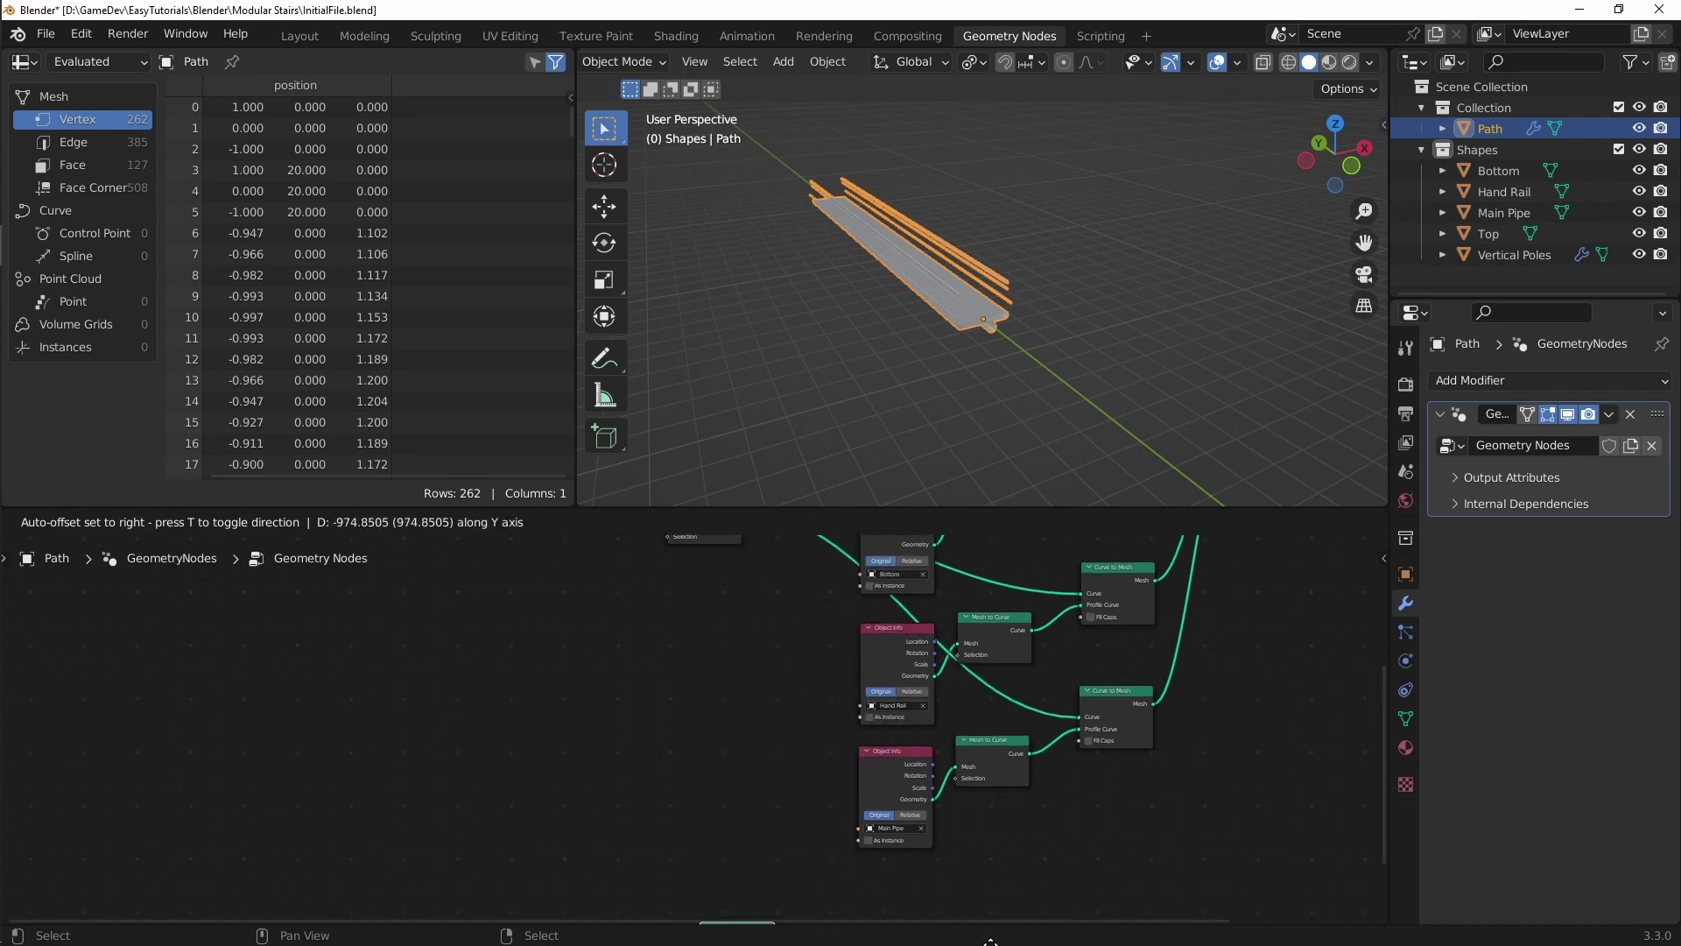
{"action": "left_click", "coordinate": [1007, 843]}
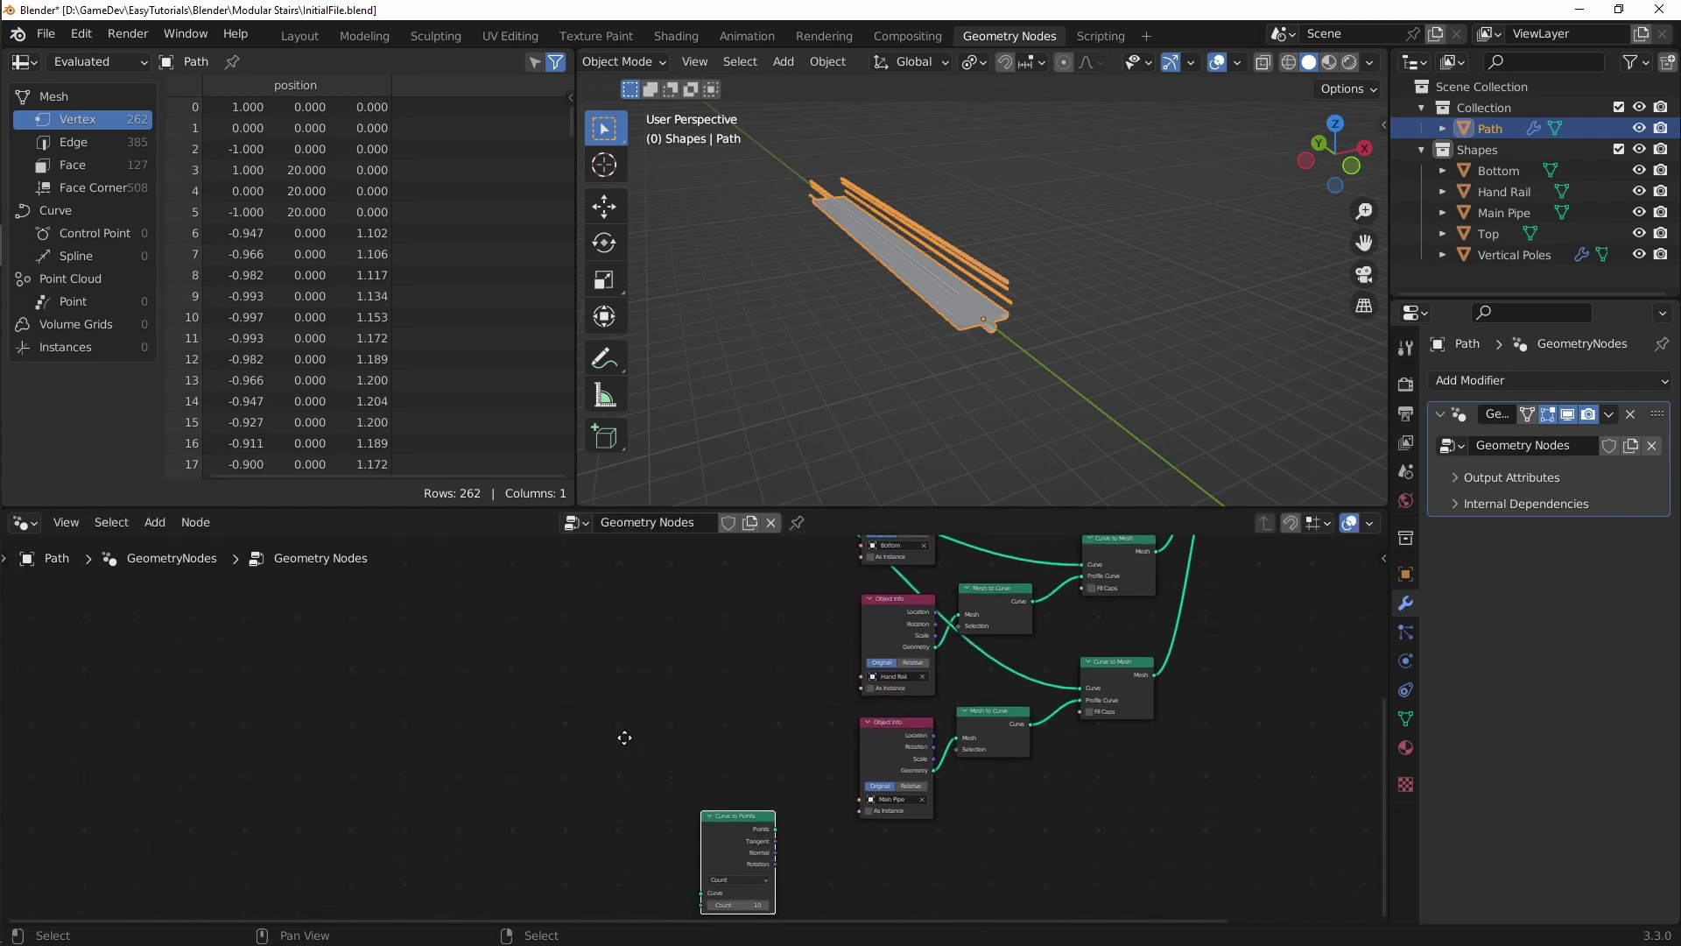
{"action": "scroll", "coordinate": [753, 752], "scroll_direction": "down", "scroll_amount": 2, "text": "shift"}
{"action": "left_click_drag", "start_coordinate": [726, 738], "coordinate": [880, 784]}
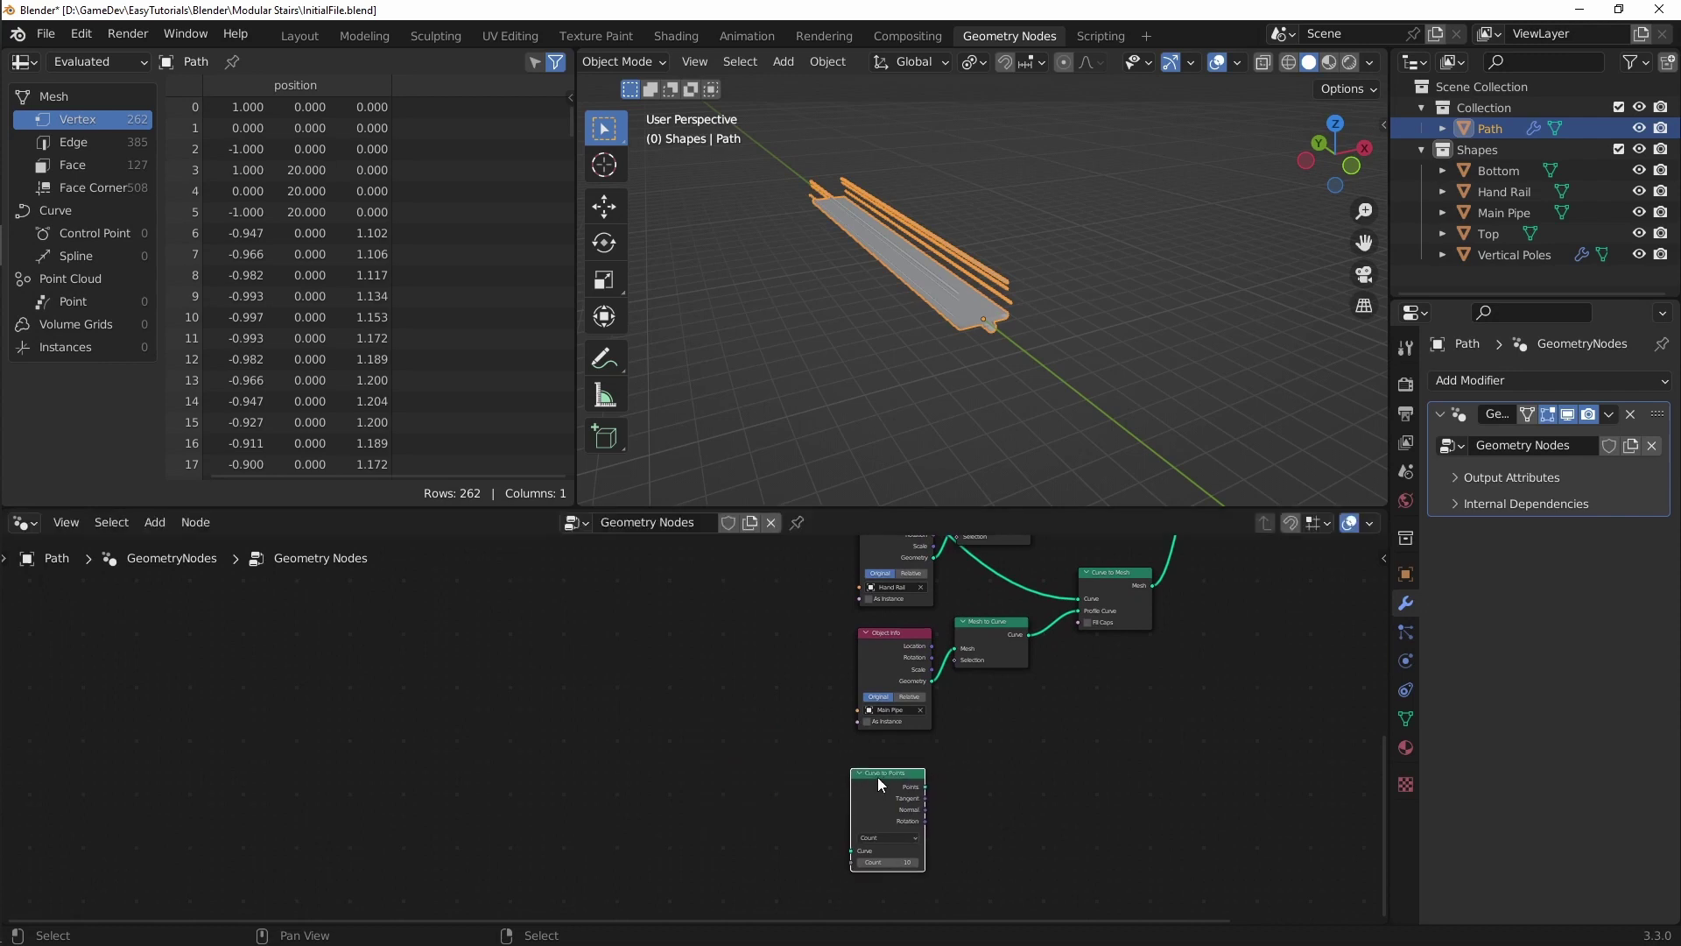
Step: Connect the path's Mesh to Curve output to the Curve input of the Curve to Points node
{"action": "middle_click_drag", "start_coordinate": [755, 662], "coordinate": [784, 632]}
{"action": "scroll", "coordinate": [970, 854], "scroll_direction": "up", "scroll_amount": 9}
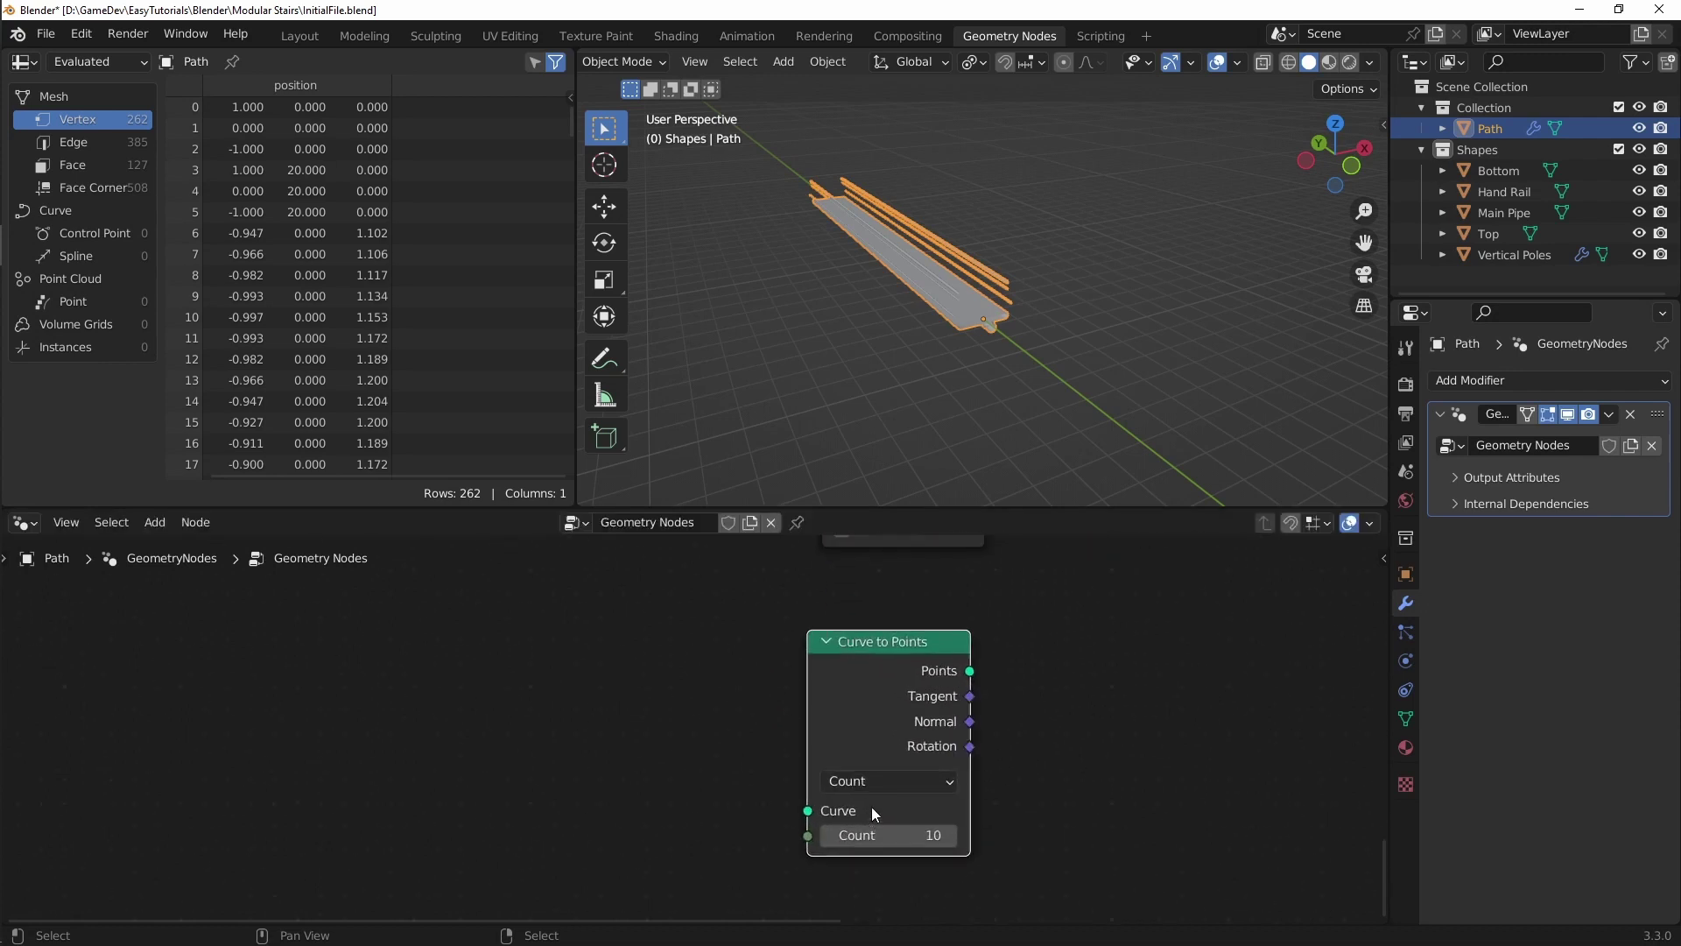
{"action": "scroll", "coordinate": [870, 806], "scroll_direction": "down", "scroll_amount": 6}
{"action": "middle_click_drag", "start_coordinate": [871, 806], "coordinate": [832, 597]}
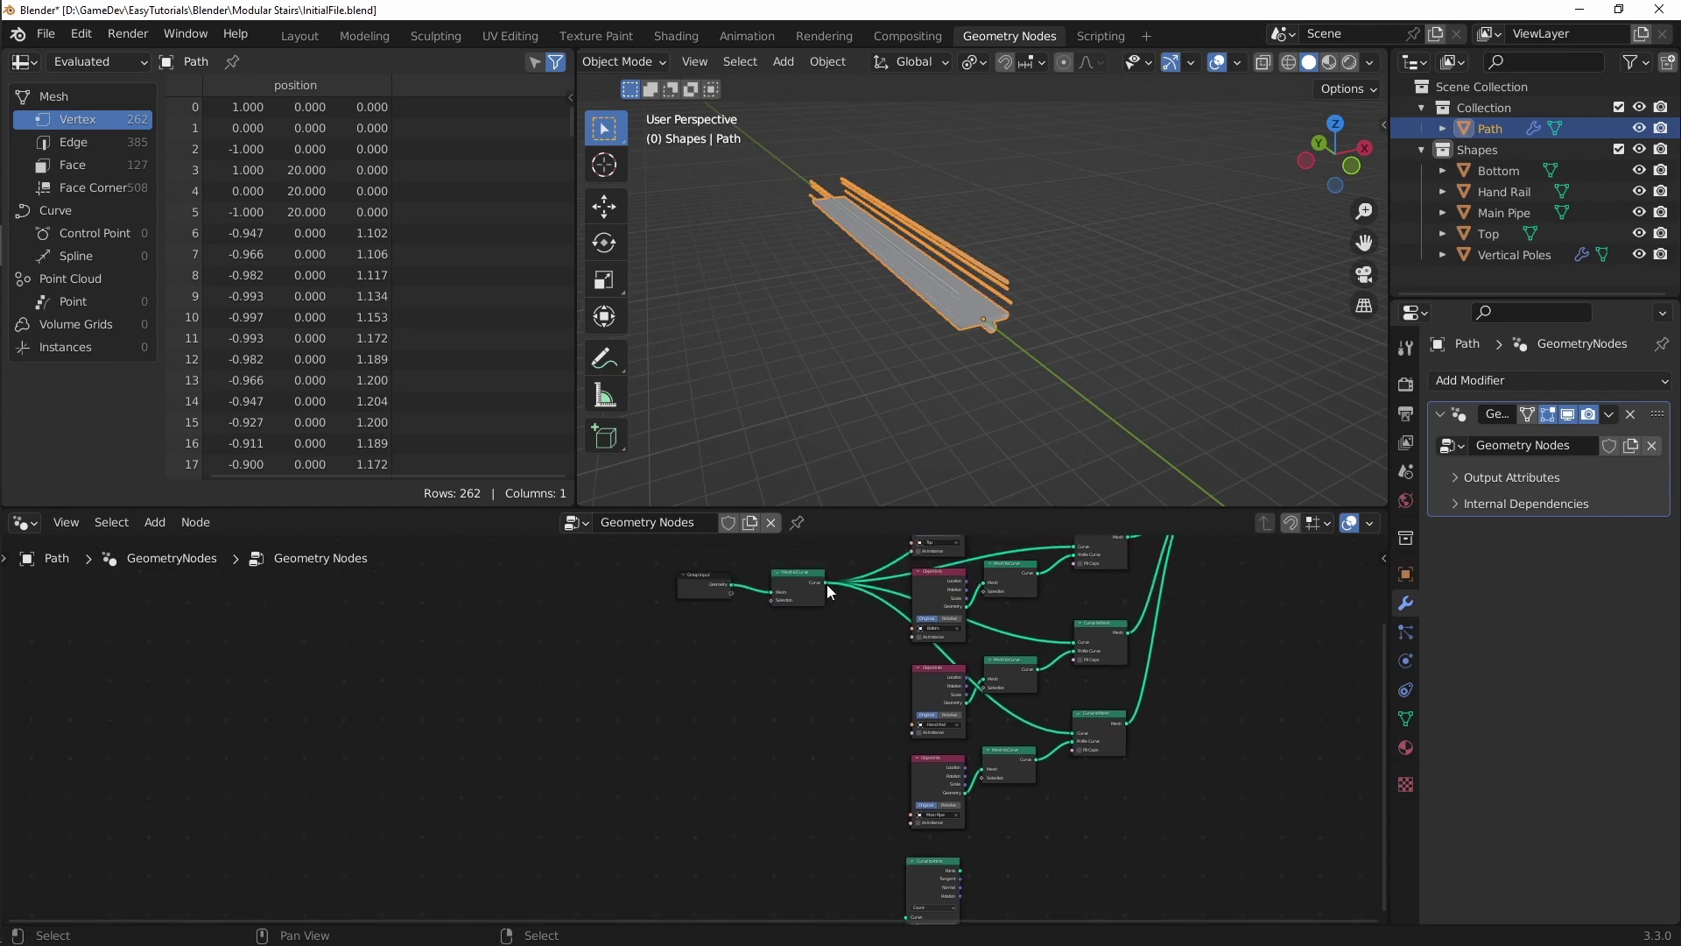
{"action": "left_click_drag", "start_coordinate": [824, 583], "coordinate": [902, 910]}
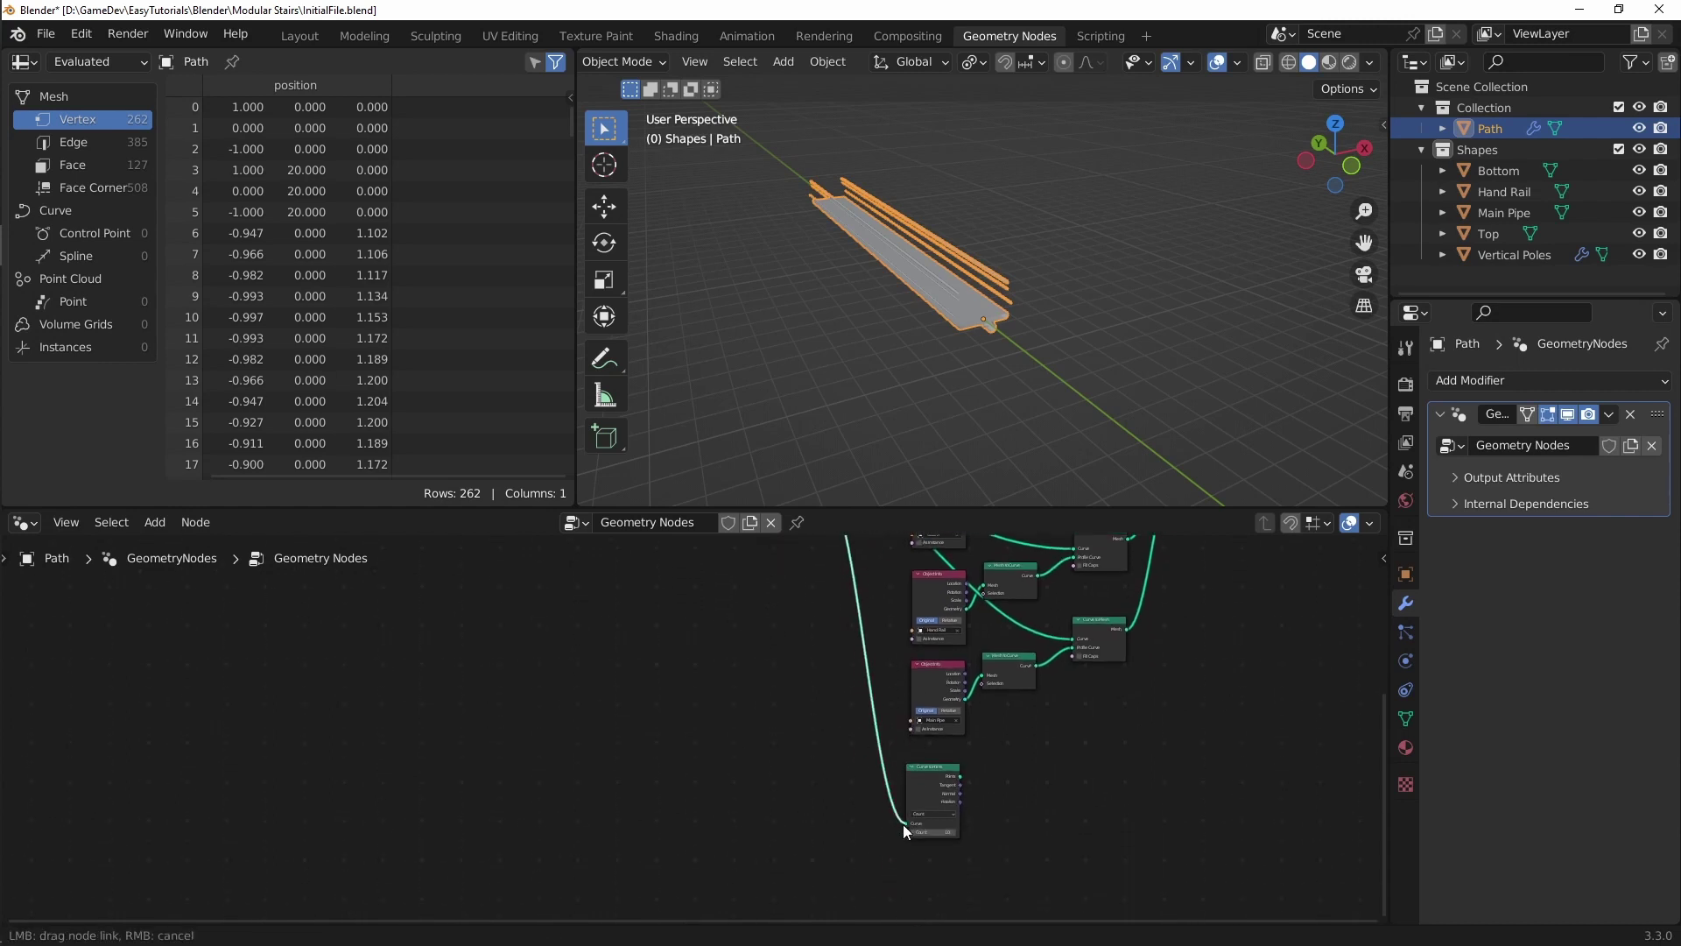
Step: Set the Curve to Points node's mode to Length
{"action": "scroll", "coordinate": [917, 837], "scroll_direction": "up", "scroll_amount": 3}
{"action": "scroll", "coordinate": [918, 837], "scroll_direction": "up", "scroll_amount": 2}
{"action": "left_click", "coordinate": [949, 776]}
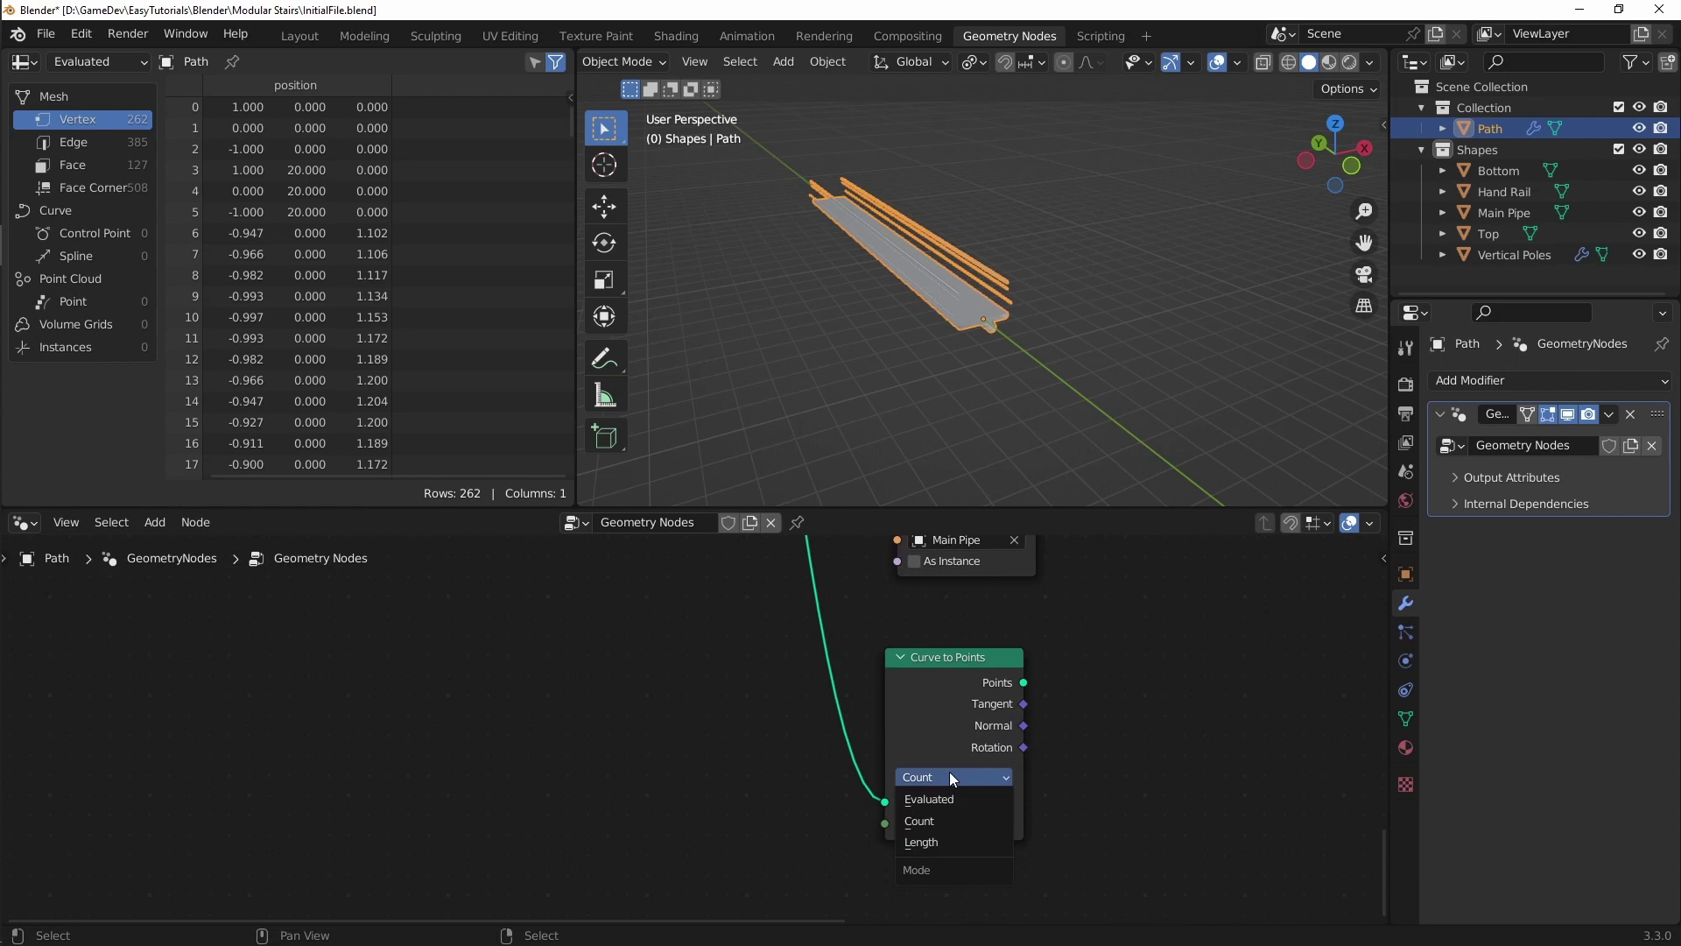
{"action": "left_click", "coordinate": [948, 839]}
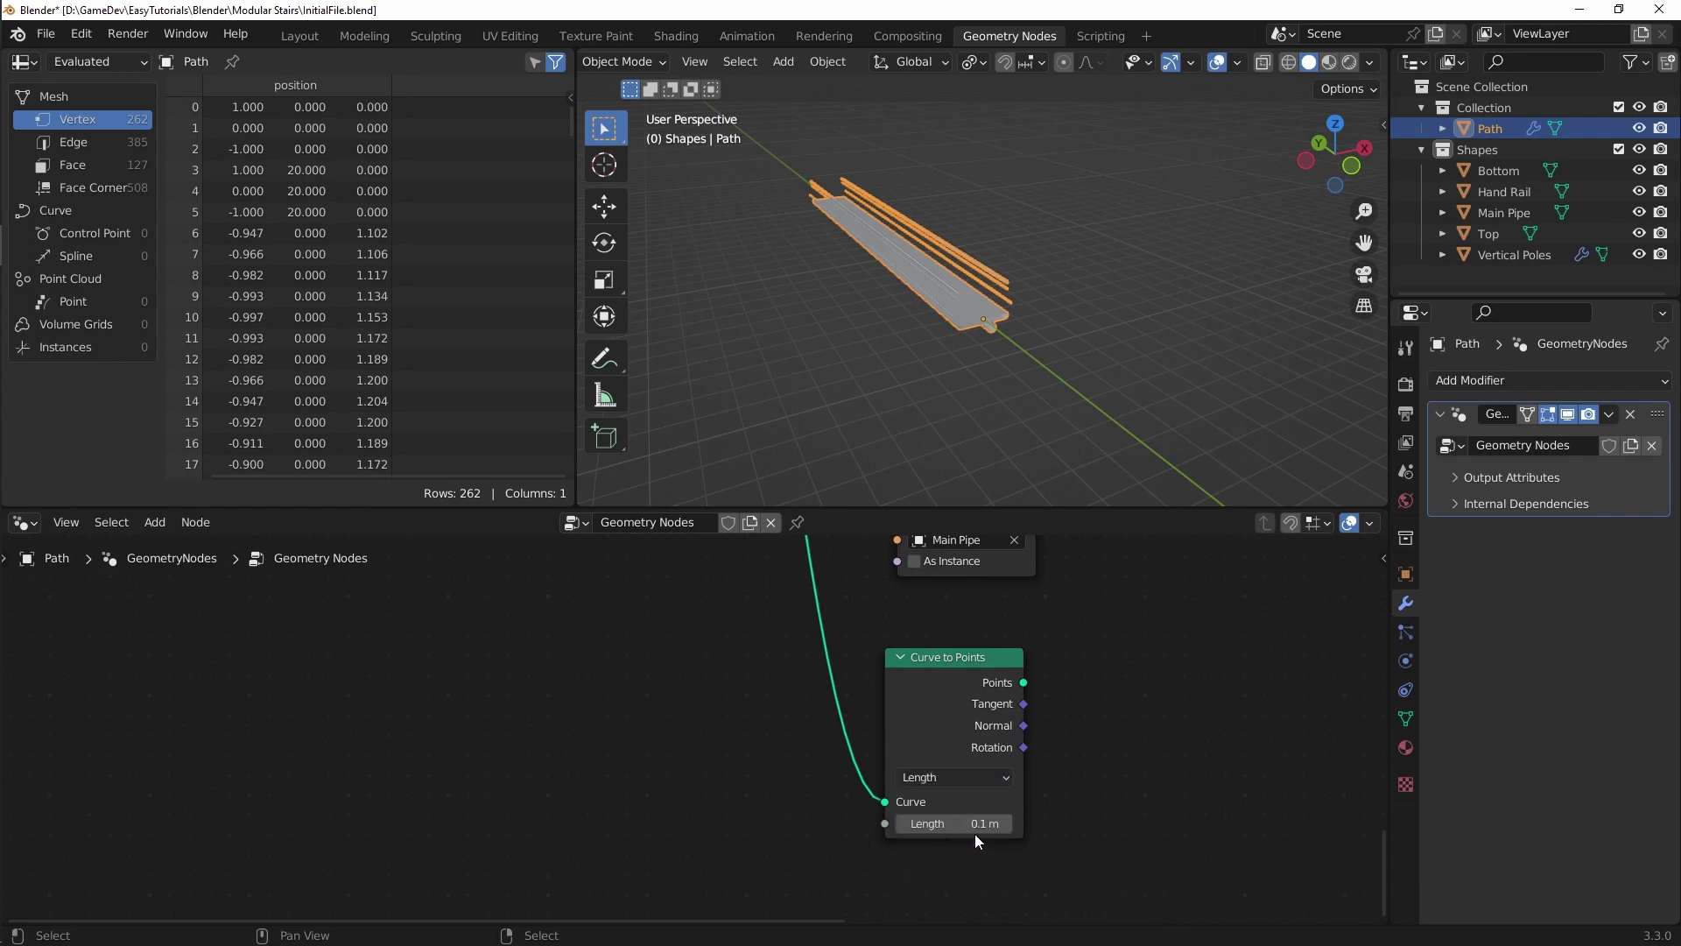
Step: Add an Instance on Points node beside the Curve to Points node, linking the Points output to its Instance input
{"action": "middle_click_drag", "start_coordinate": [1080, 736], "coordinate": [801, 849]}
{"action": "middle_click_drag", "start_coordinate": [921, 680], "coordinate": [930, 759]}
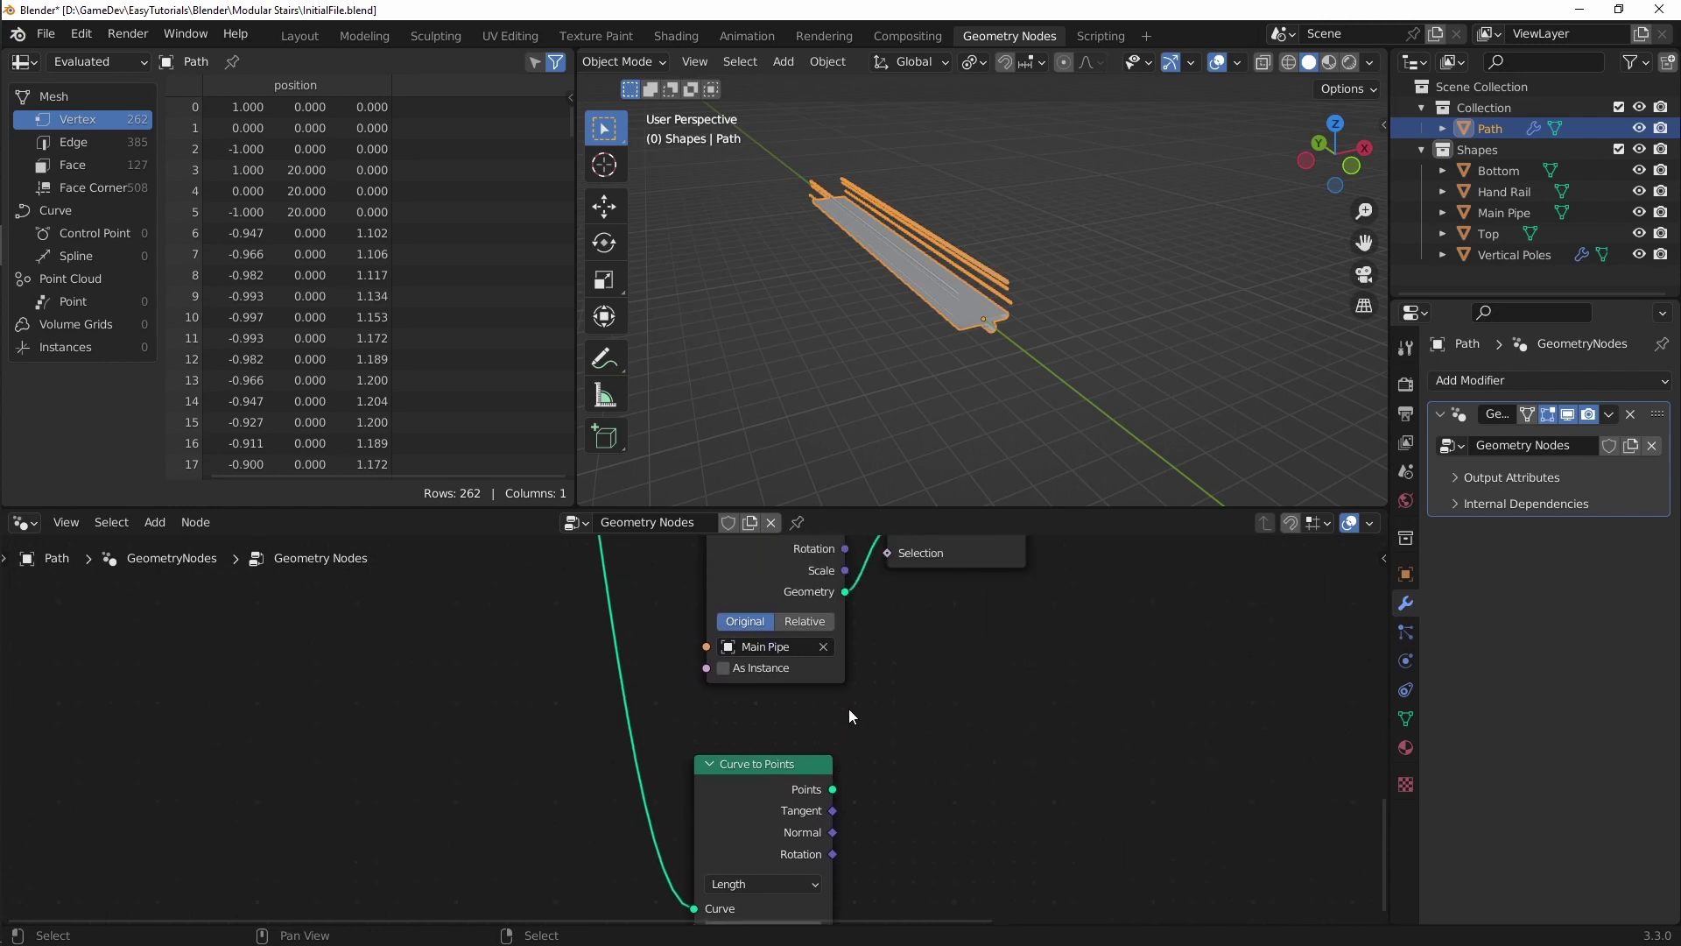
{"action": "middle_click_drag", "start_coordinate": [849, 710], "coordinate": [941, 742]}
{"action": "left_click_drag", "start_coordinate": [874, 797], "coordinate": [884, 795]}
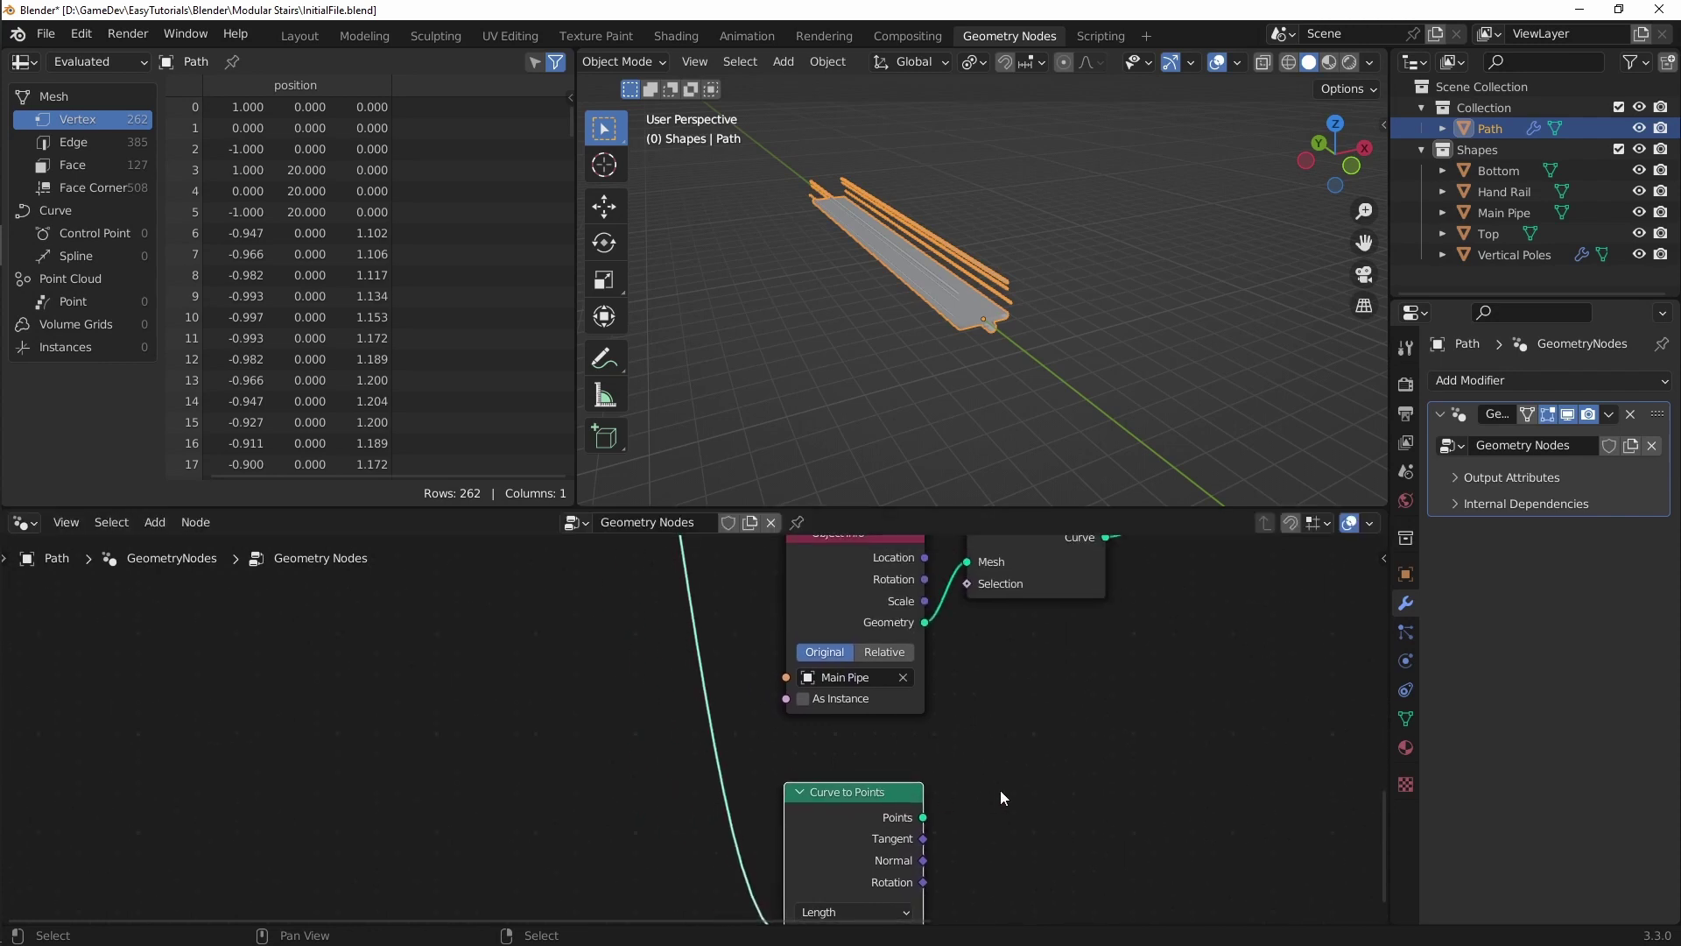
{"action": "middle_click_drag", "start_coordinate": [1002, 810], "coordinate": [788, 689]}
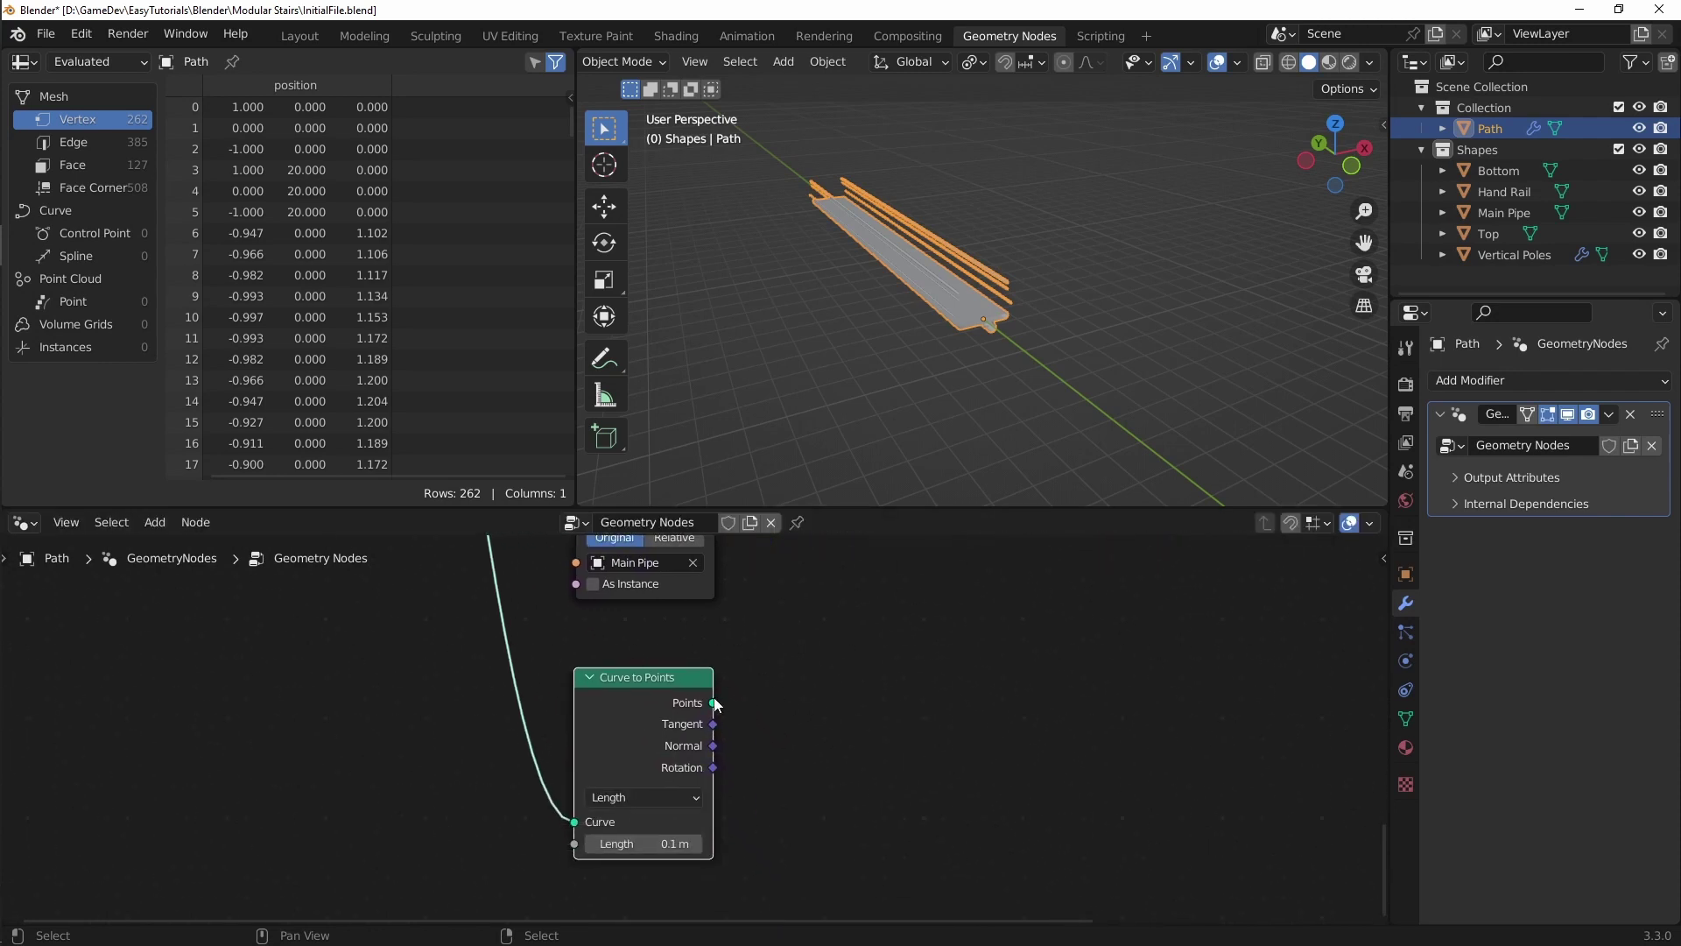
{"action": "left_click_drag", "start_coordinate": [713, 703], "coordinate": [873, 723]}
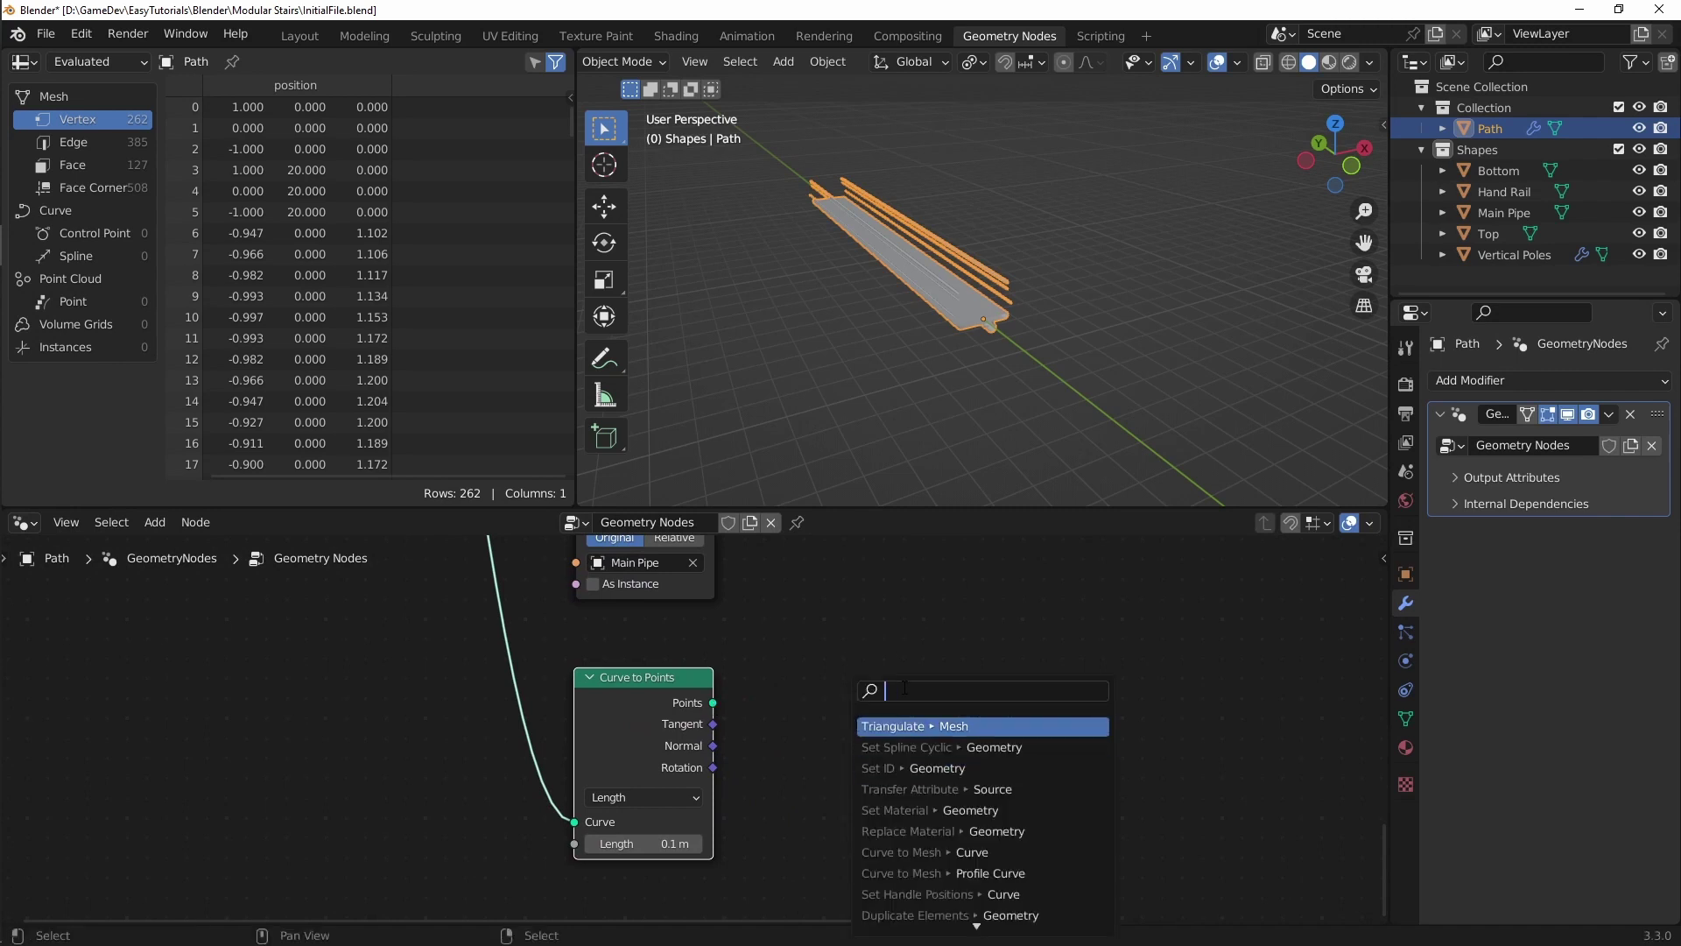
{"action": "type", "text": "instance"}
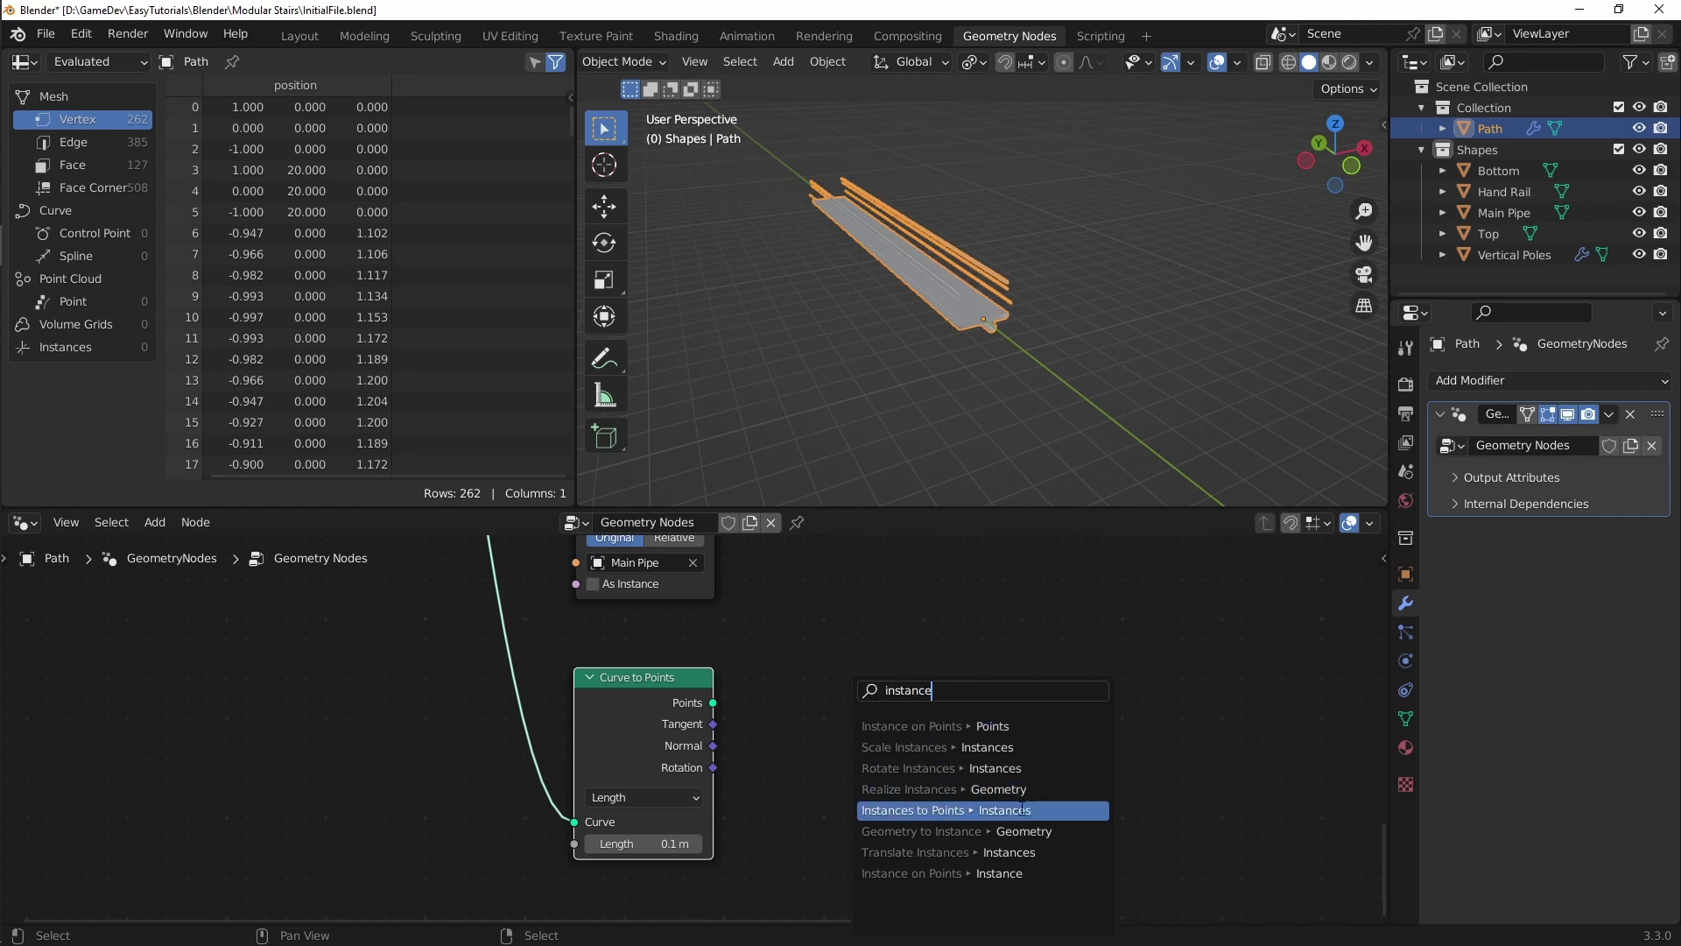
{"action": "left_click", "coordinate": [973, 874]}
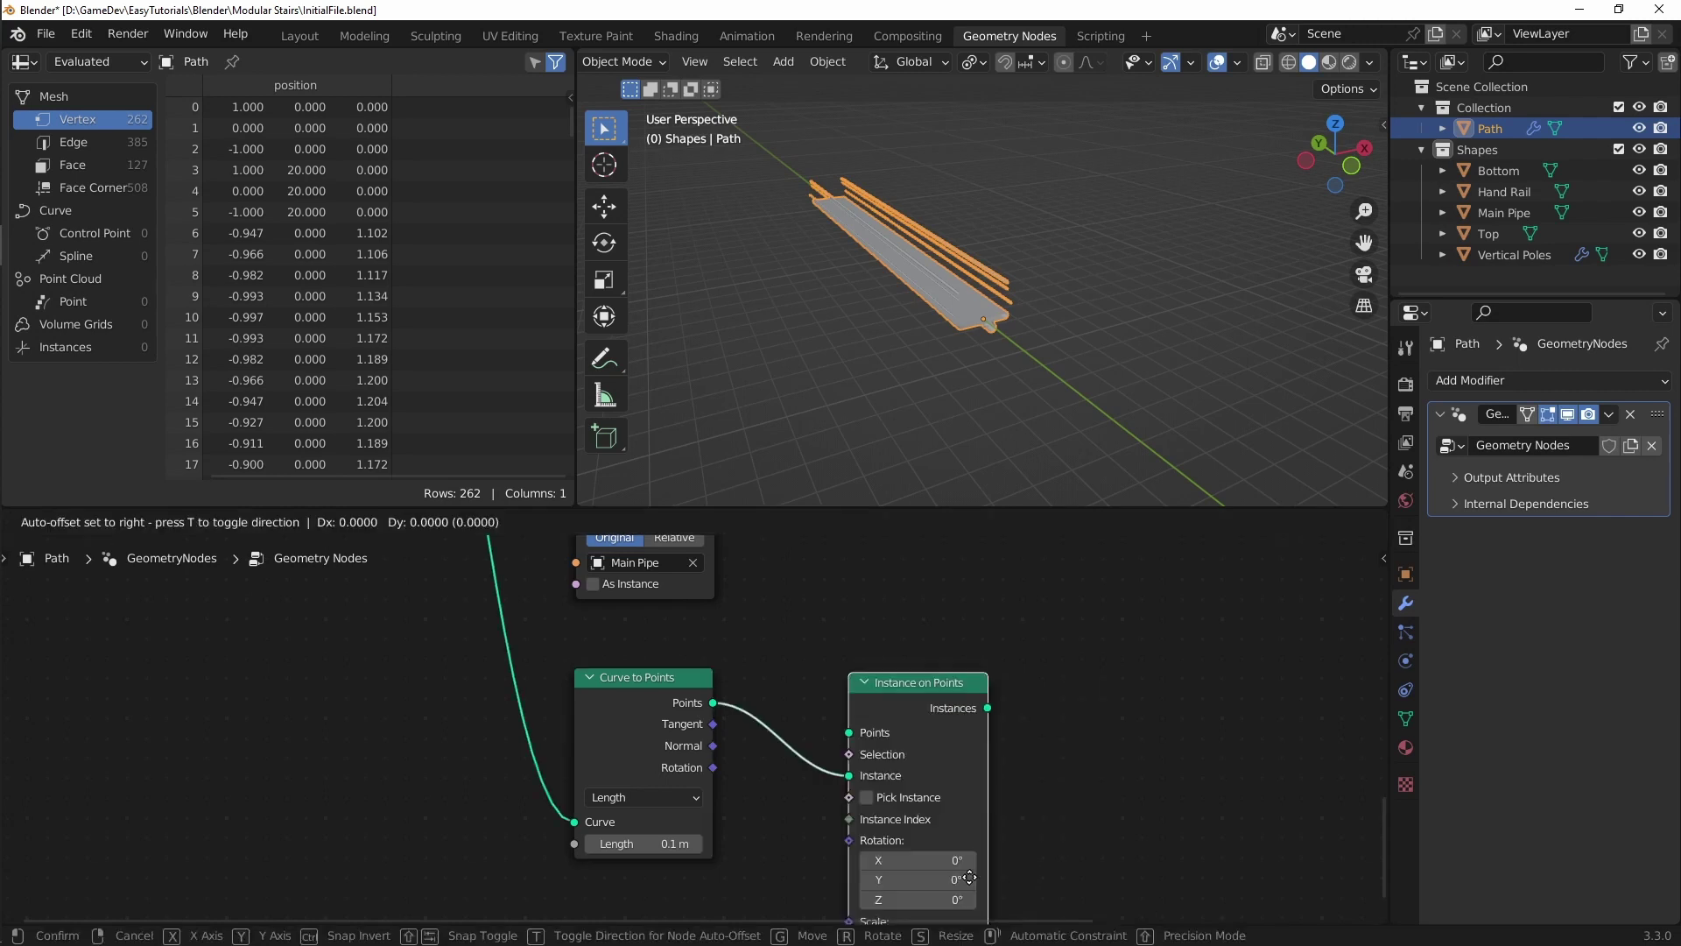
{"action": "left_click", "coordinate": [956, 807]}
Step: Reroute the Curve to Points node's Points output to the Points input of the Instance on Points node
{"action": "middle_click_drag", "start_coordinate": [1087, 719], "coordinate": [1207, 666]}
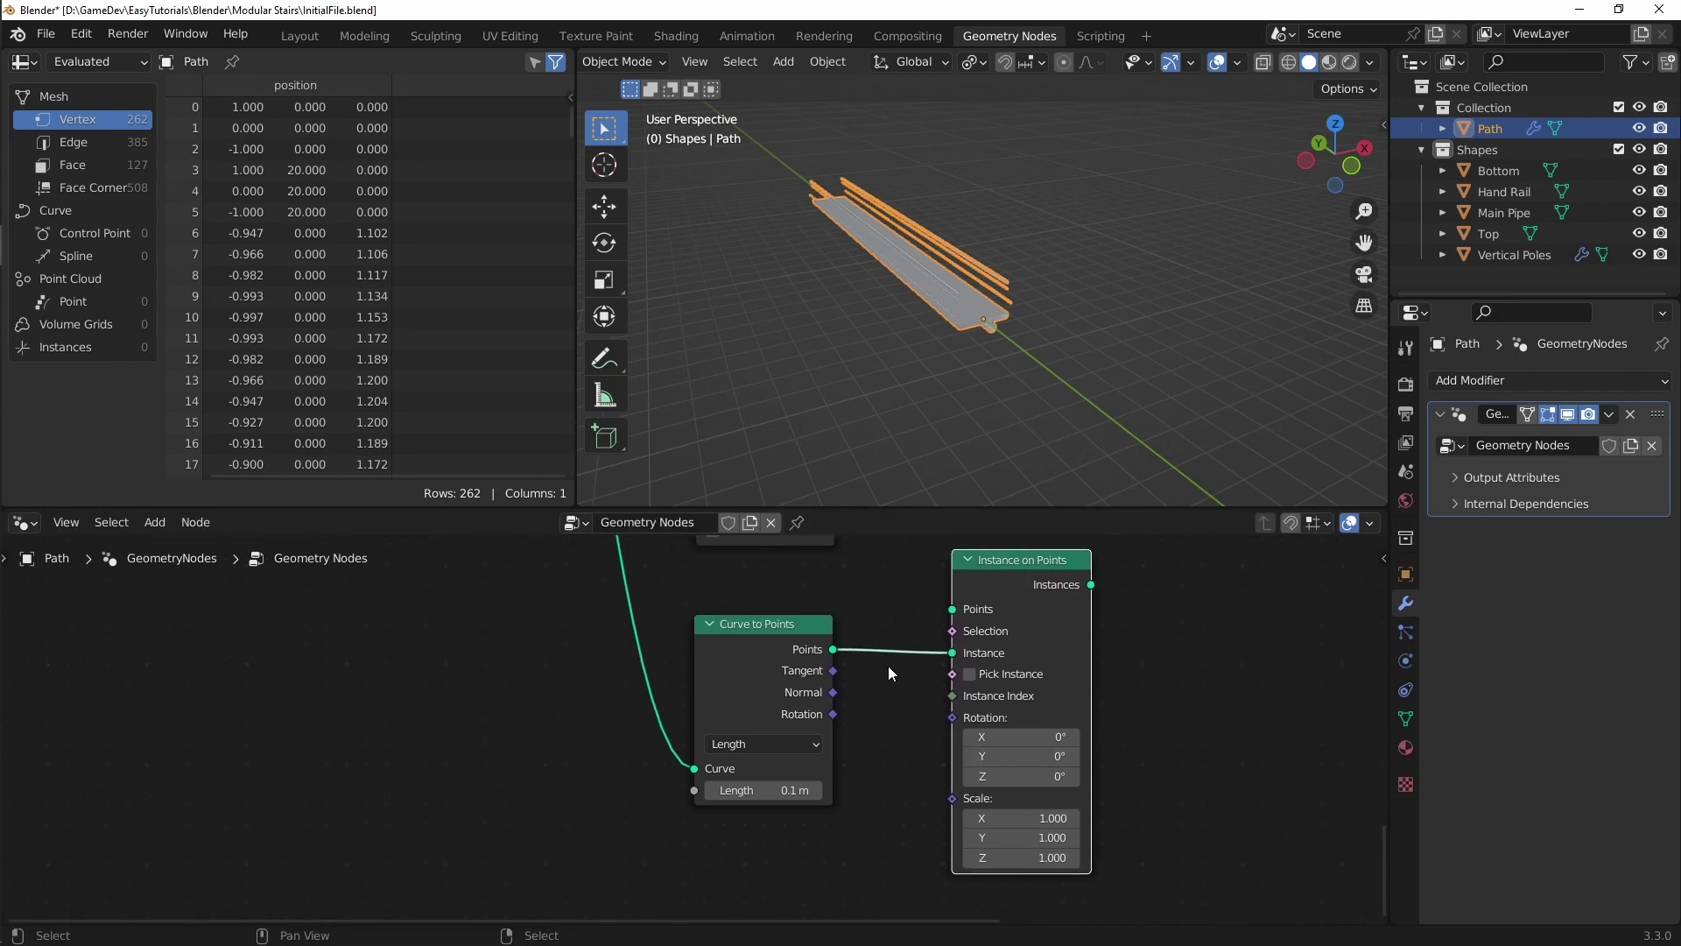
{"action": "middle_click_drag", "start_coordinate": [905, 713], "coordinate": [1085, 623]}
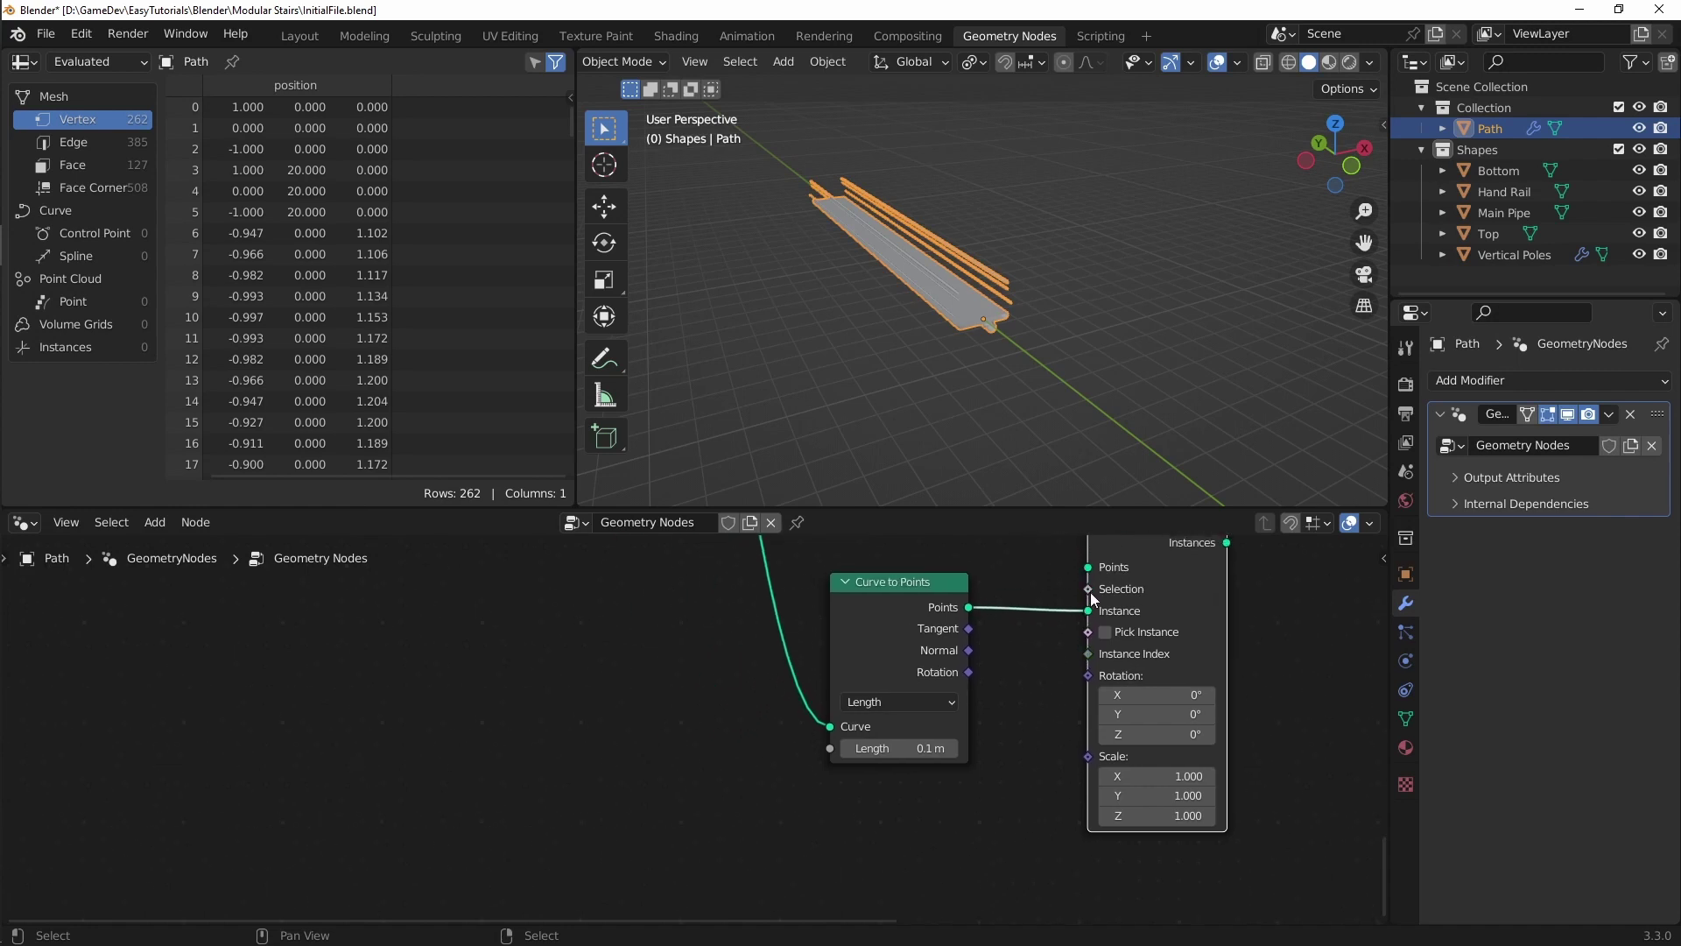
{"action": "middle_click_drag", "start_coordinate": [1016, 658], "coordinate": [1013, 709]}
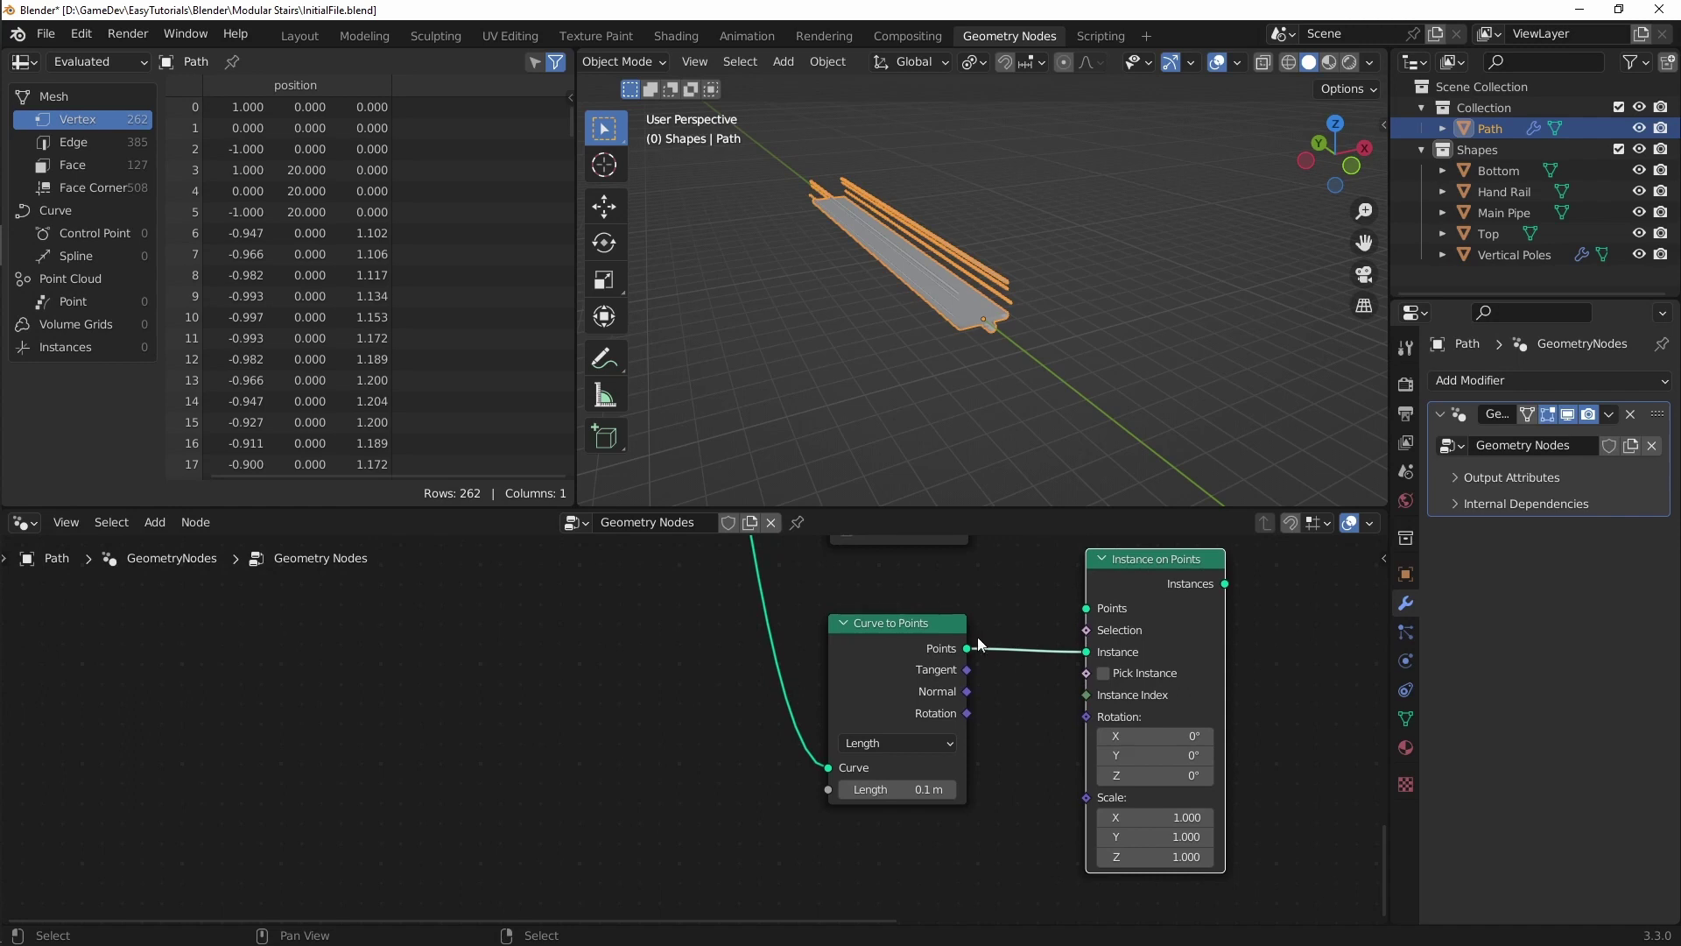
{"action": "left_click_drag", "start_coordinate": [979, 645], "coordinate": [1090, 617]}
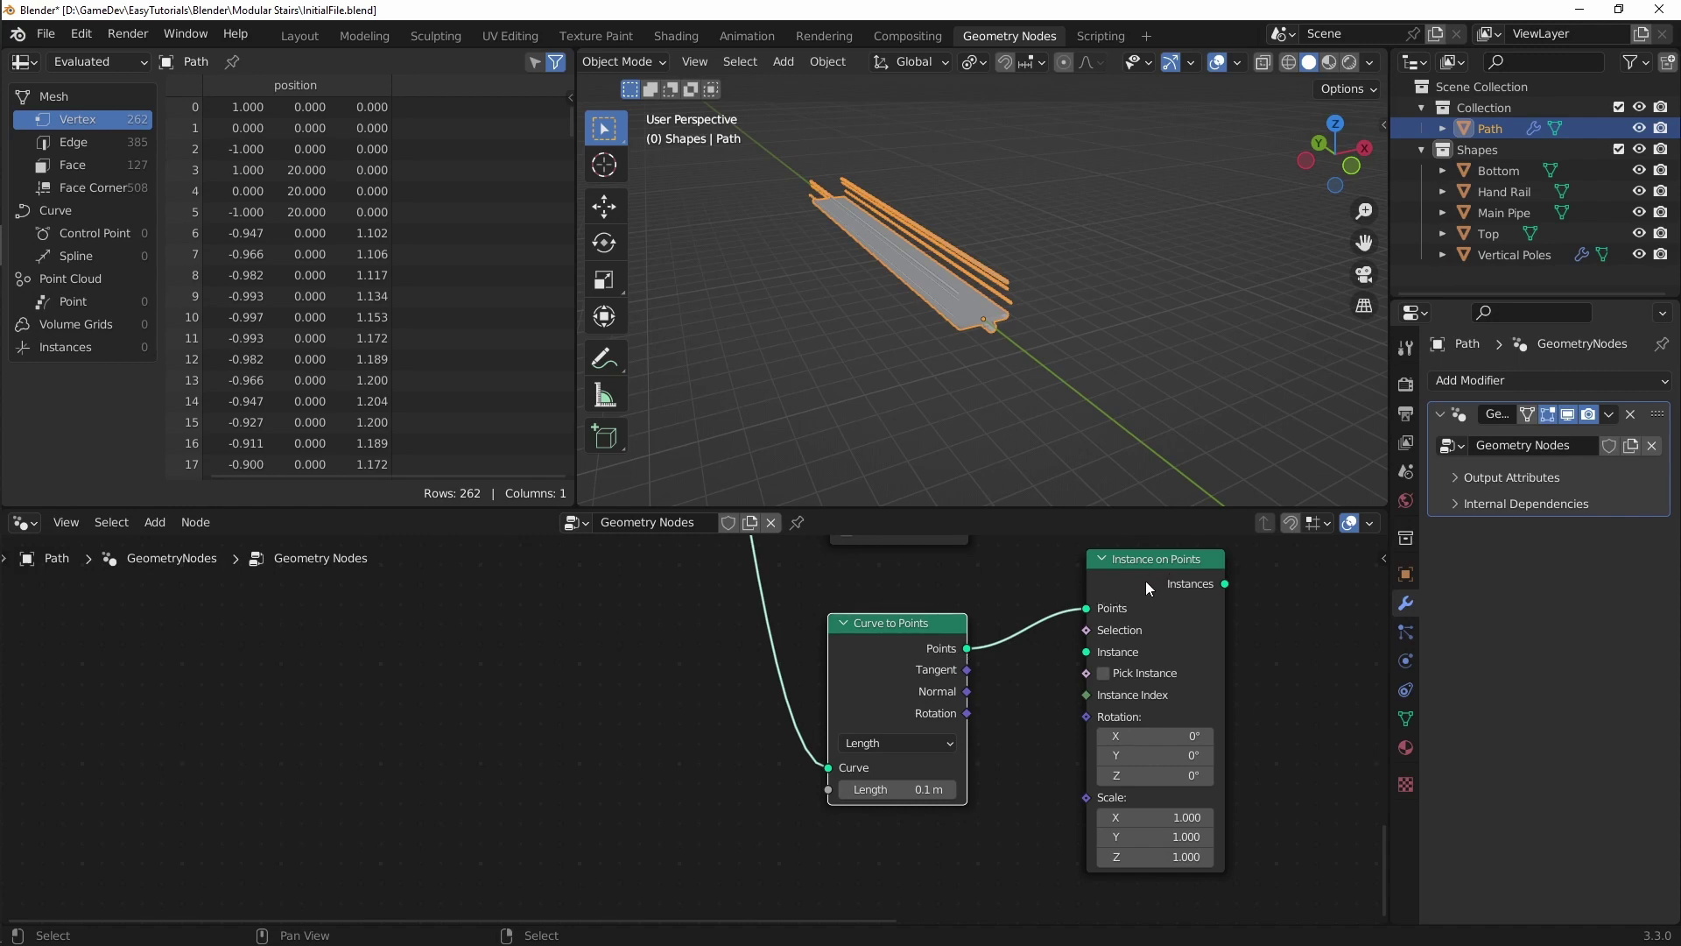
Step: Feed the Instance input from a new Object Info node below Curve to Points, with Vertical Poles as its object
{"action": "middle_click_drag", "start_coordinate": [1046, 786], "coordinate": [1102, 721]}
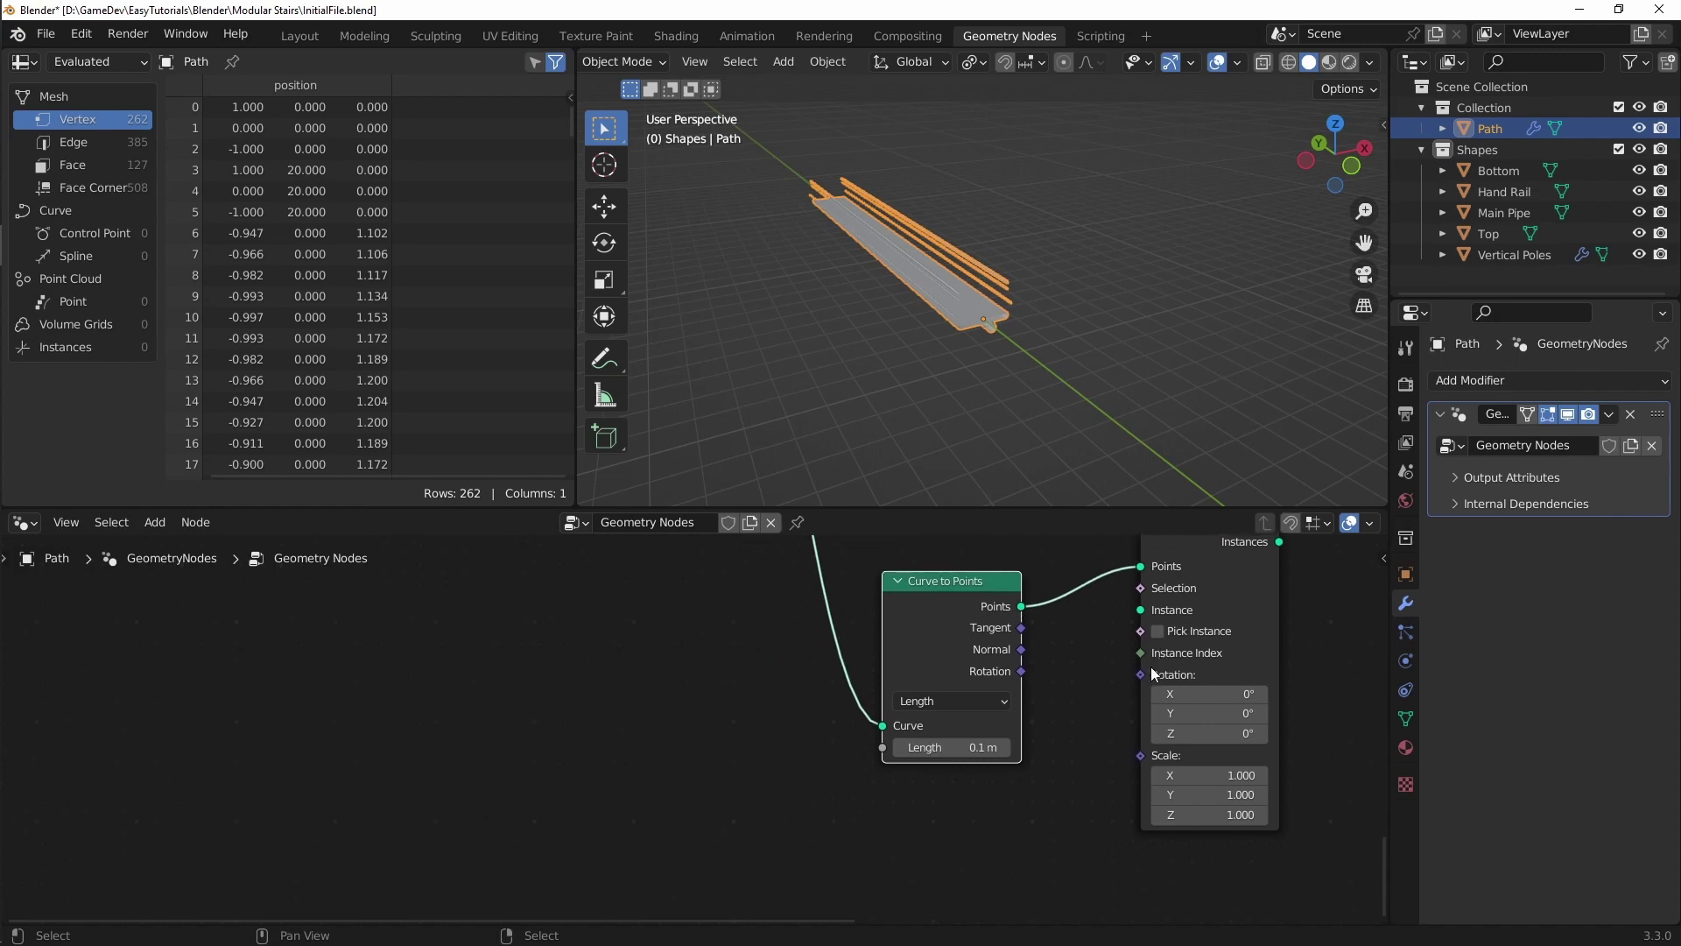
{"action": "left_click_drag", "start_coordinate": [1140, 610], "coordinate": [753, 831]}
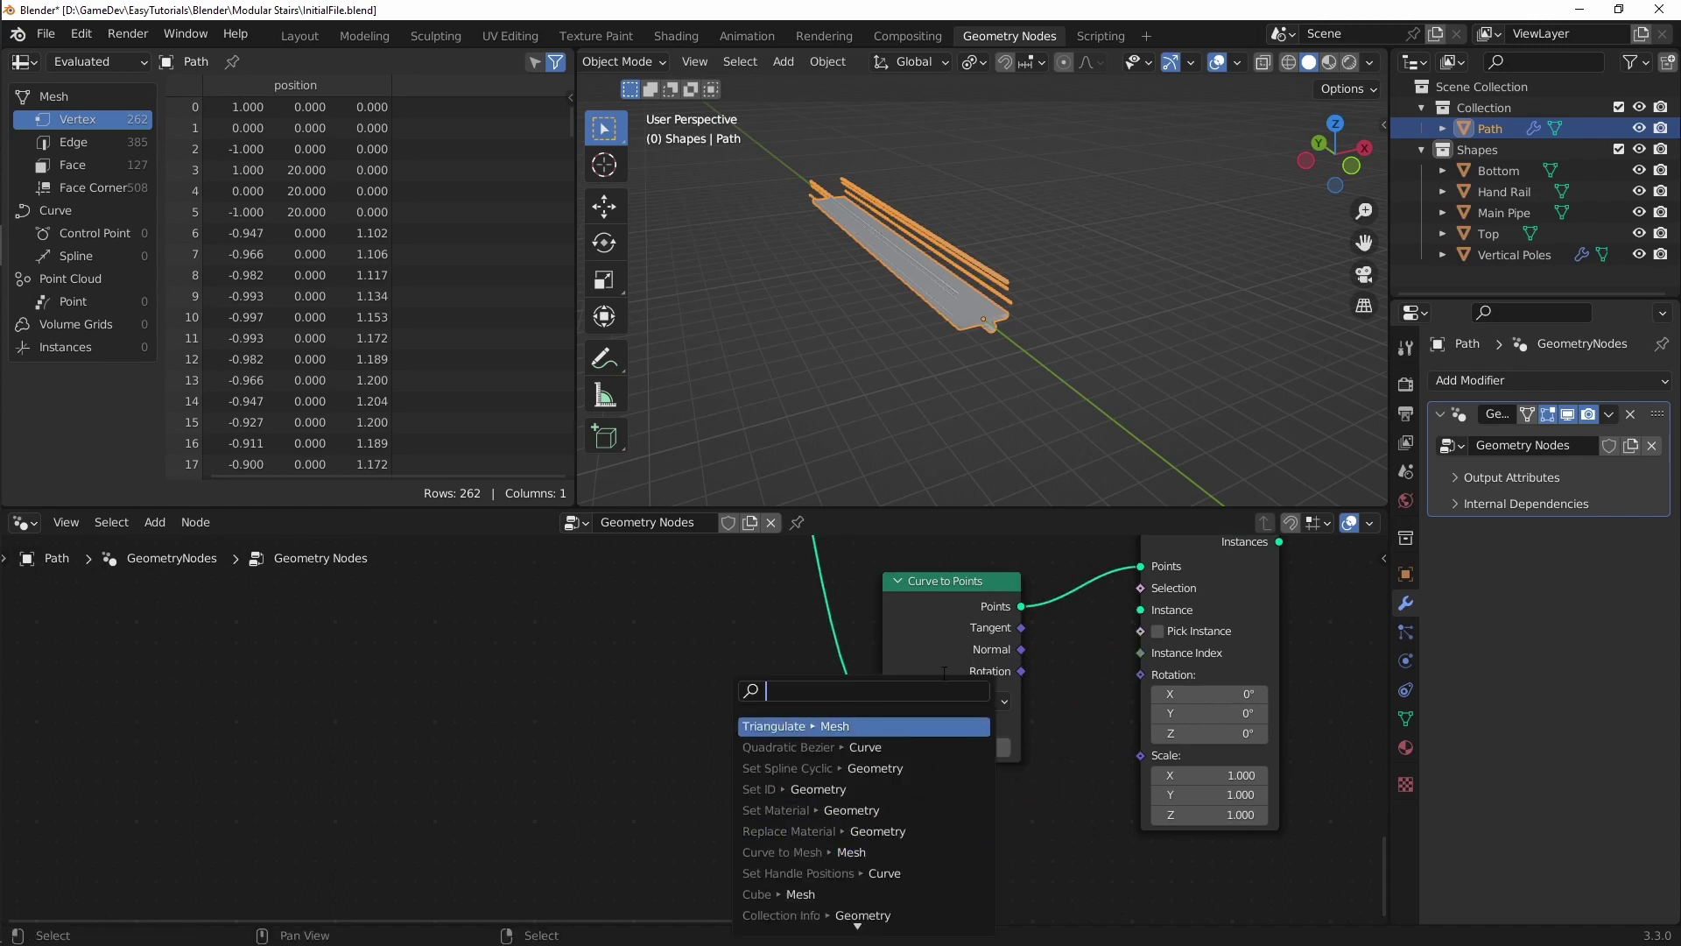
{"action": "type", "text": "info"}
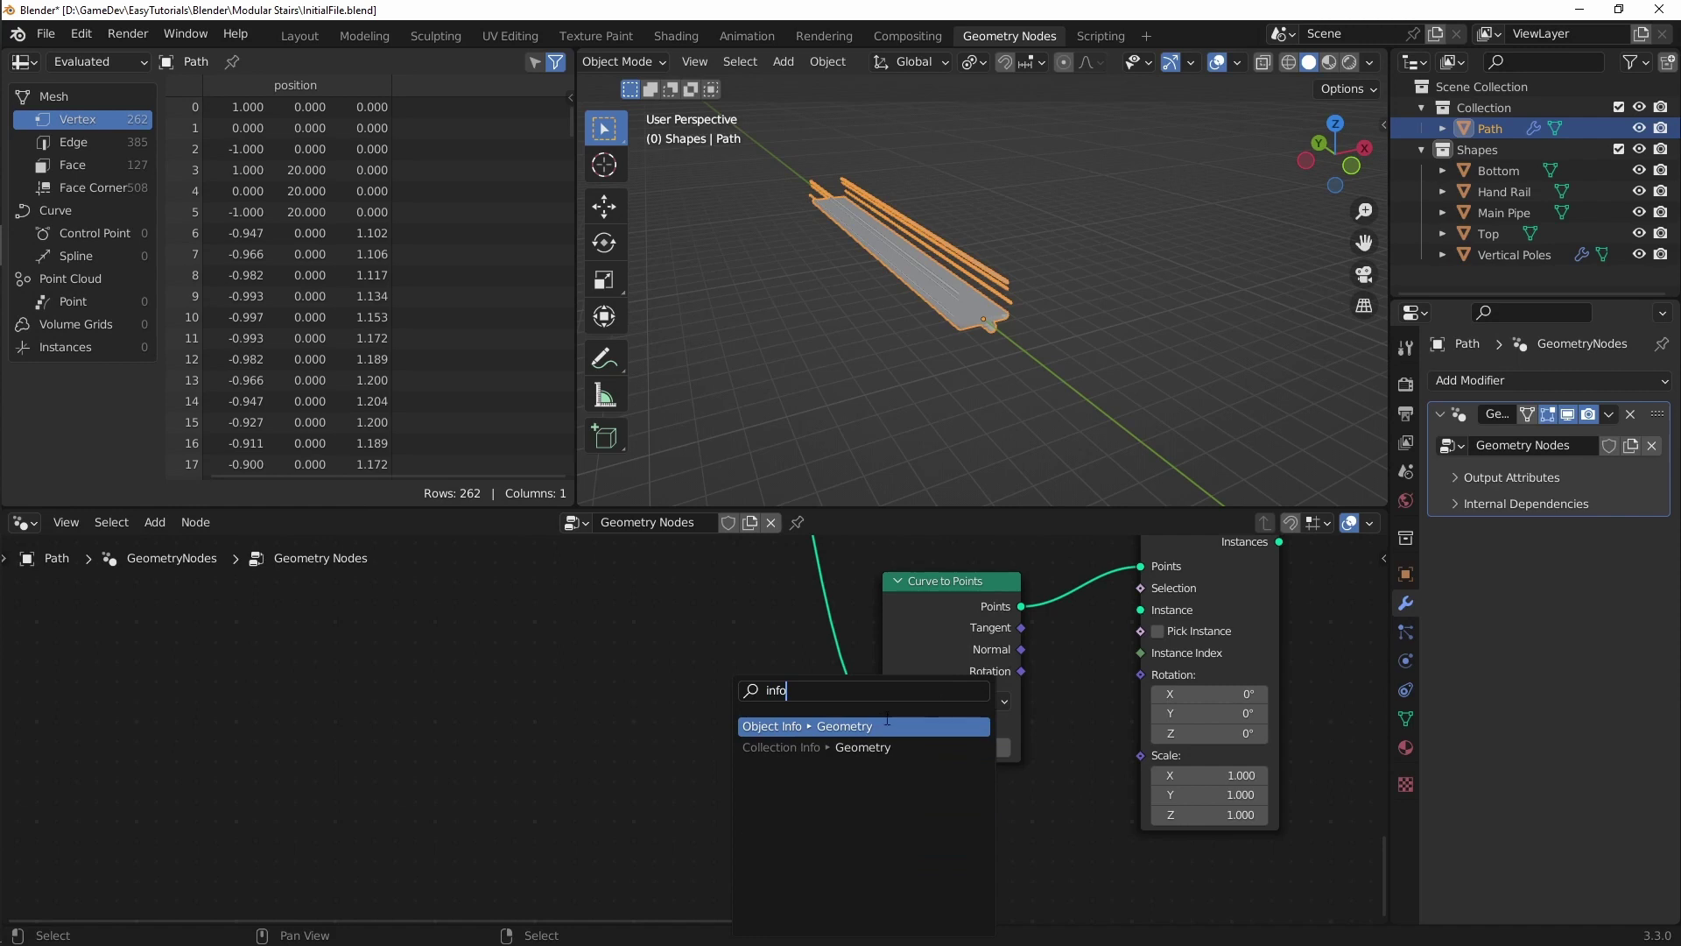
{"action": "left_click", "coordinate": [873, 725]}
{"action": "left_click", "coordinate": [953, 751]}
{"action": "middle_click_drag", "start_coordinate": [1032, 762], "coordinate": [1047, 637]}
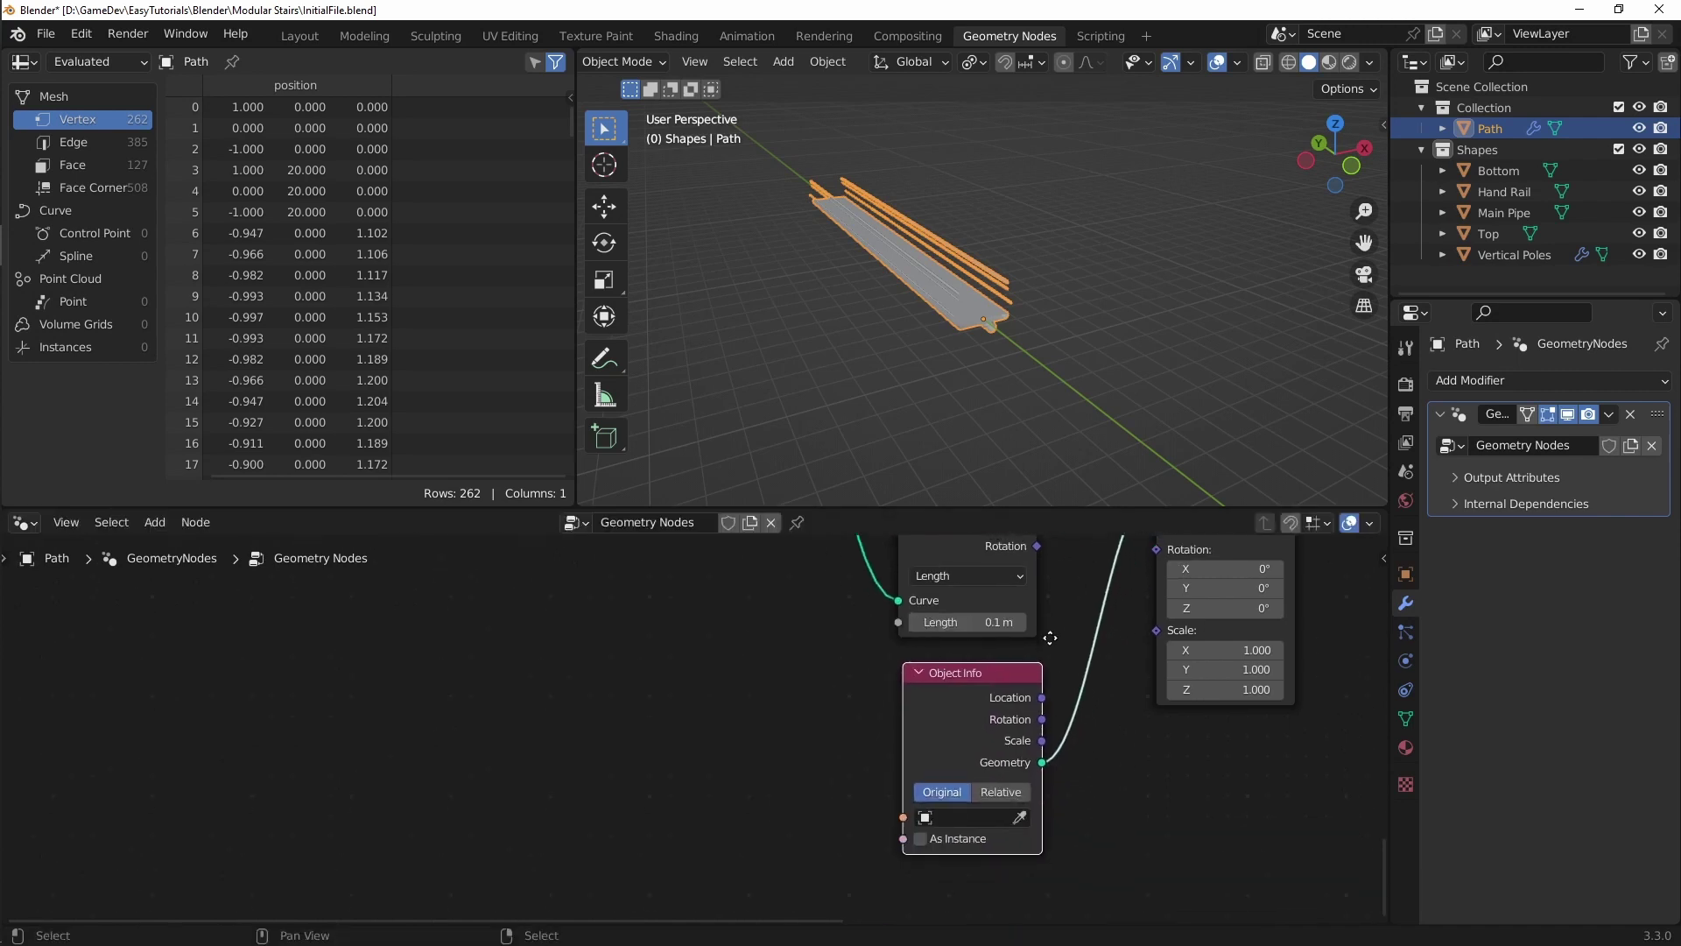
{"action": "left_click", "coordinate": [947, 818]}
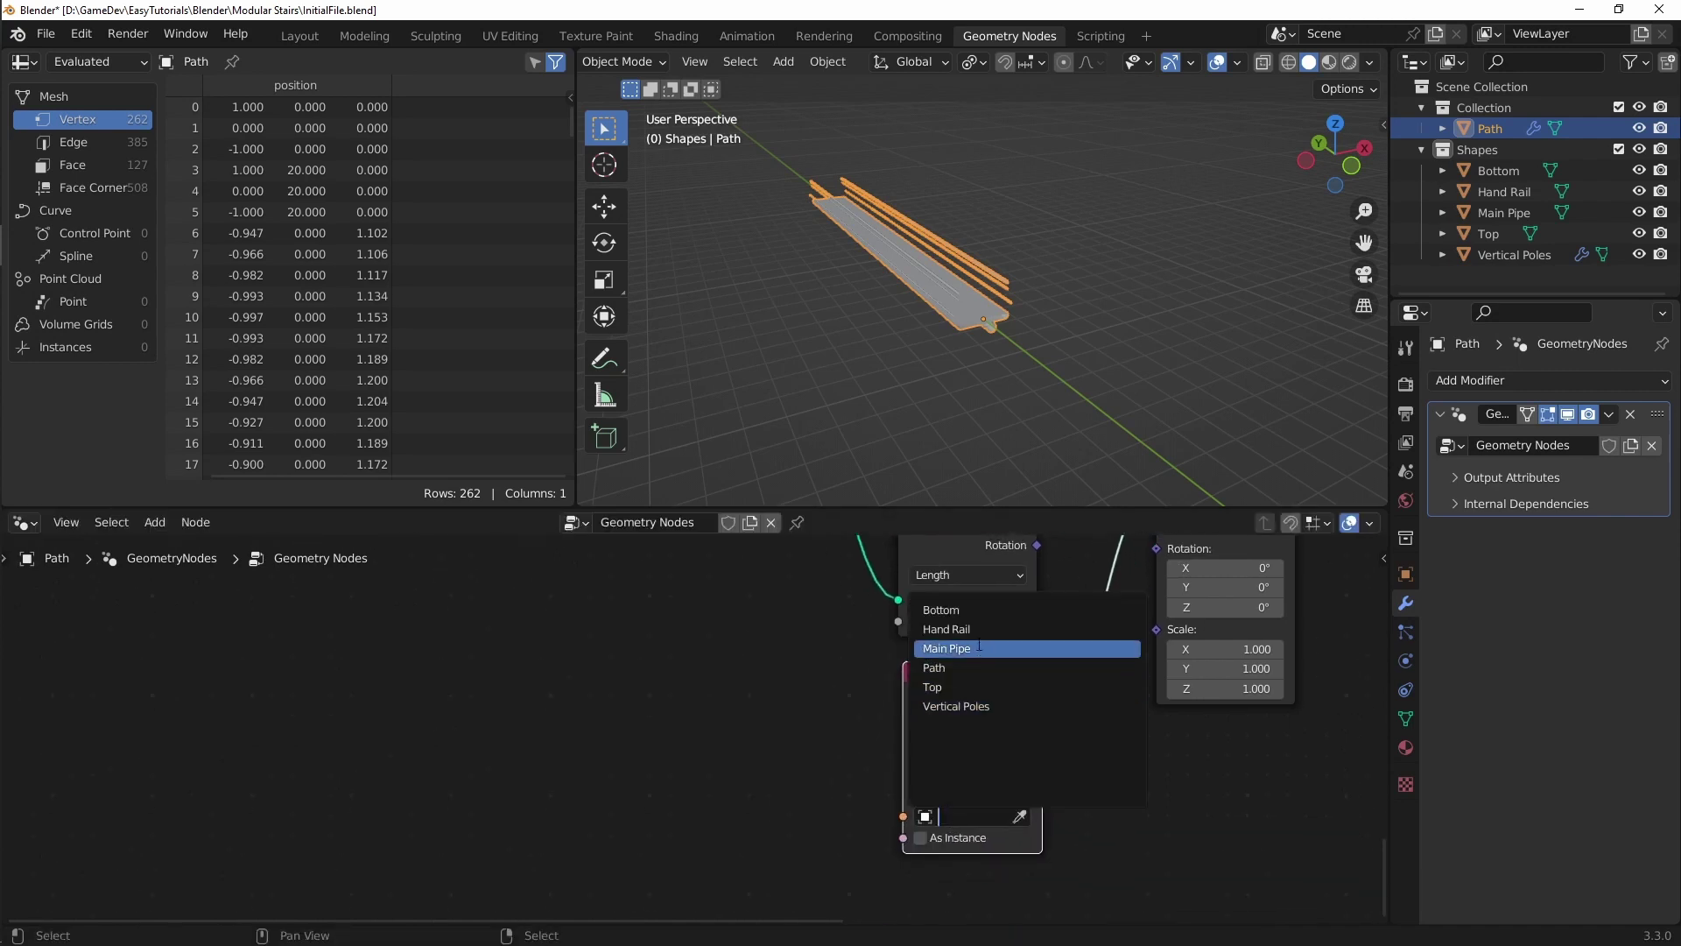
{"action": "left_click", "coordinate": [958, 705]}
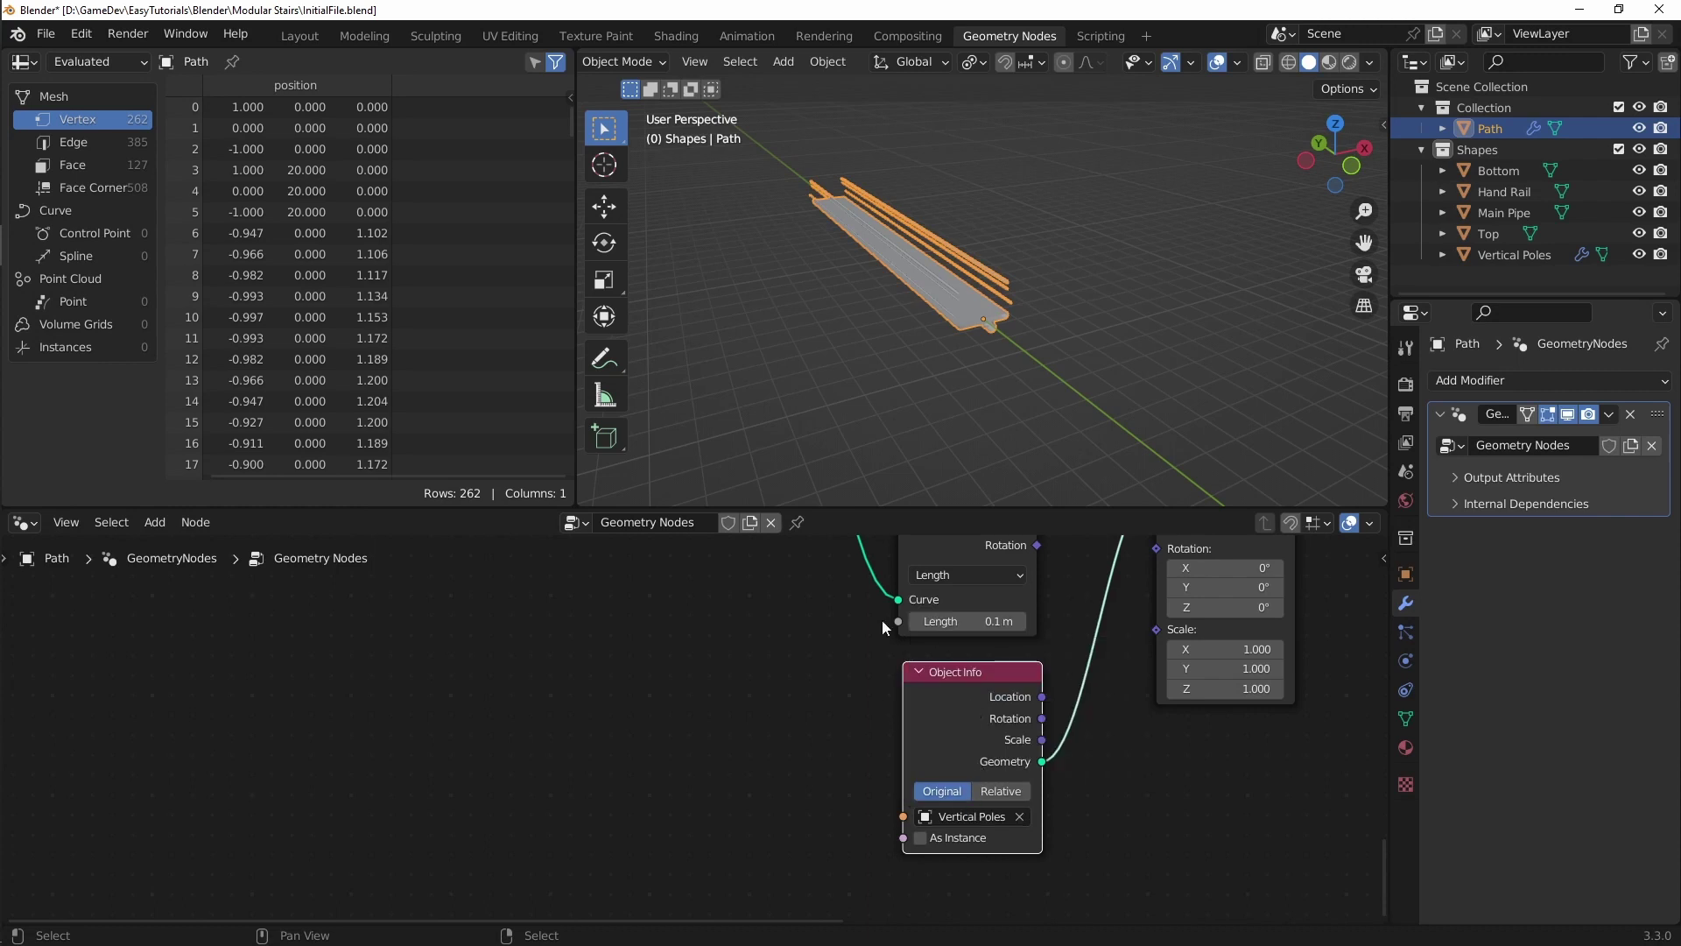
Step: Join the Instance on Points node's Instances output with the meshes coming from the Curve to Mesh nodes
{"action": "middle_click_drag", "start_coordinate": [976, 367], "coordinate": [1032, 360]}
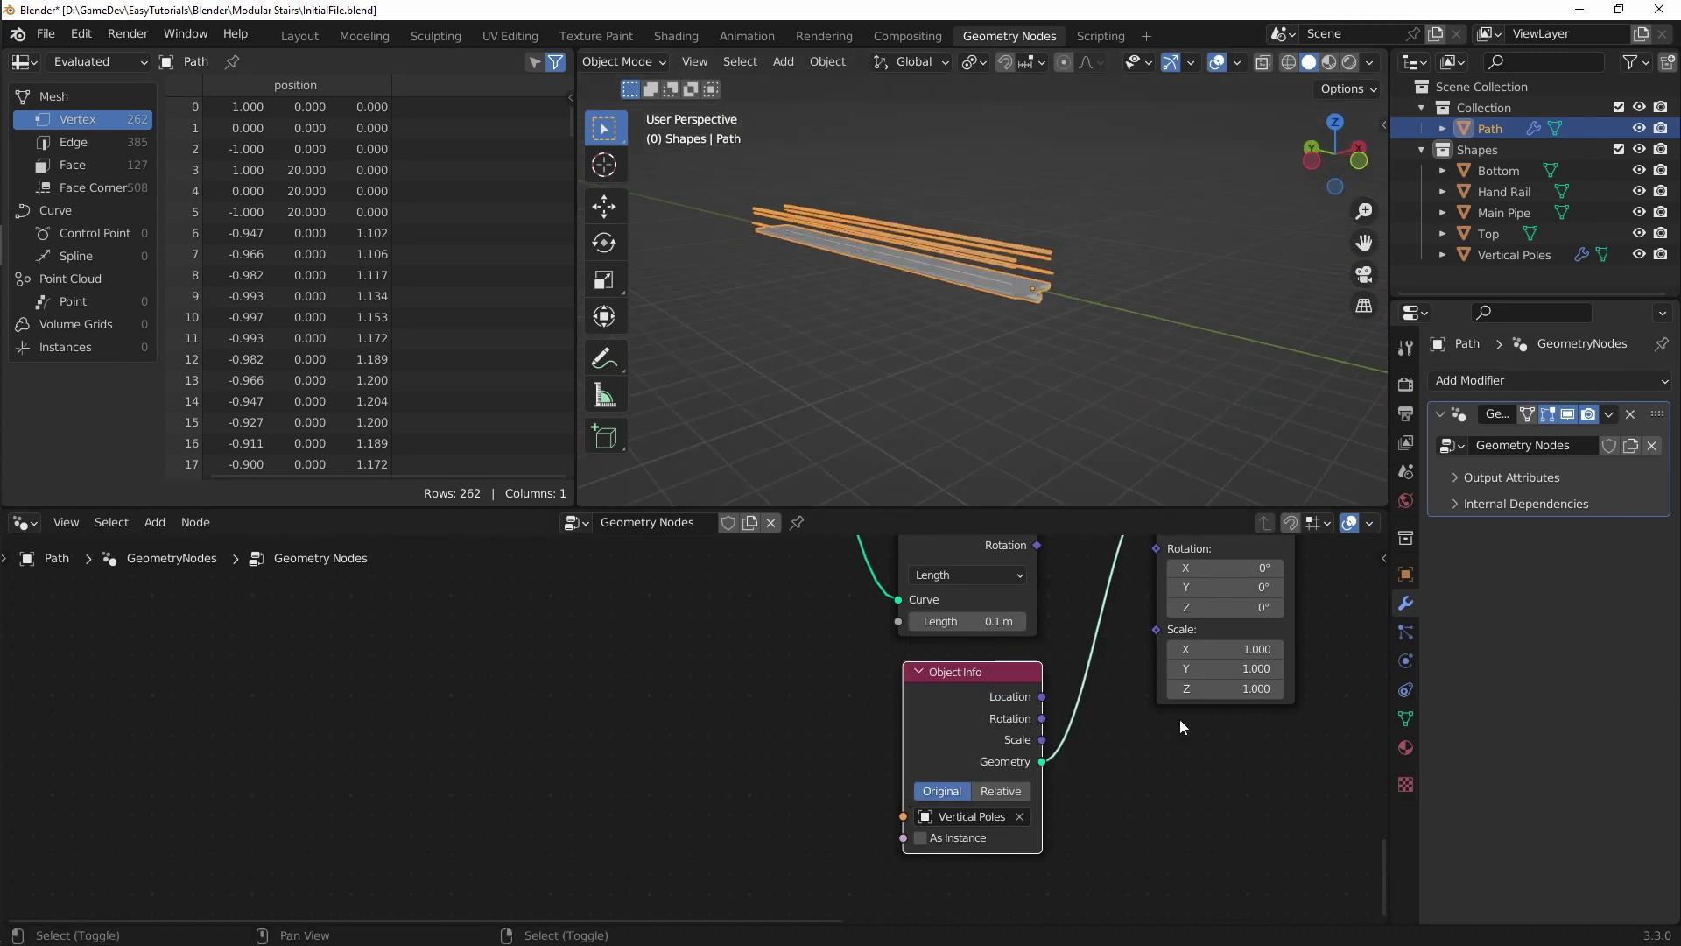
{"action": "middle_click_drag", "start_coordinate": [1180, 718], "coordinate": [882, 854]}
{"action": "scroll", "coordinate": [920, 809], "scroll_direction": "down", "scroll_amount": 3}
{"action": "scroll", "coordinate": [911, 722], "scroll_direction": "down", "scroll_amount": 2}
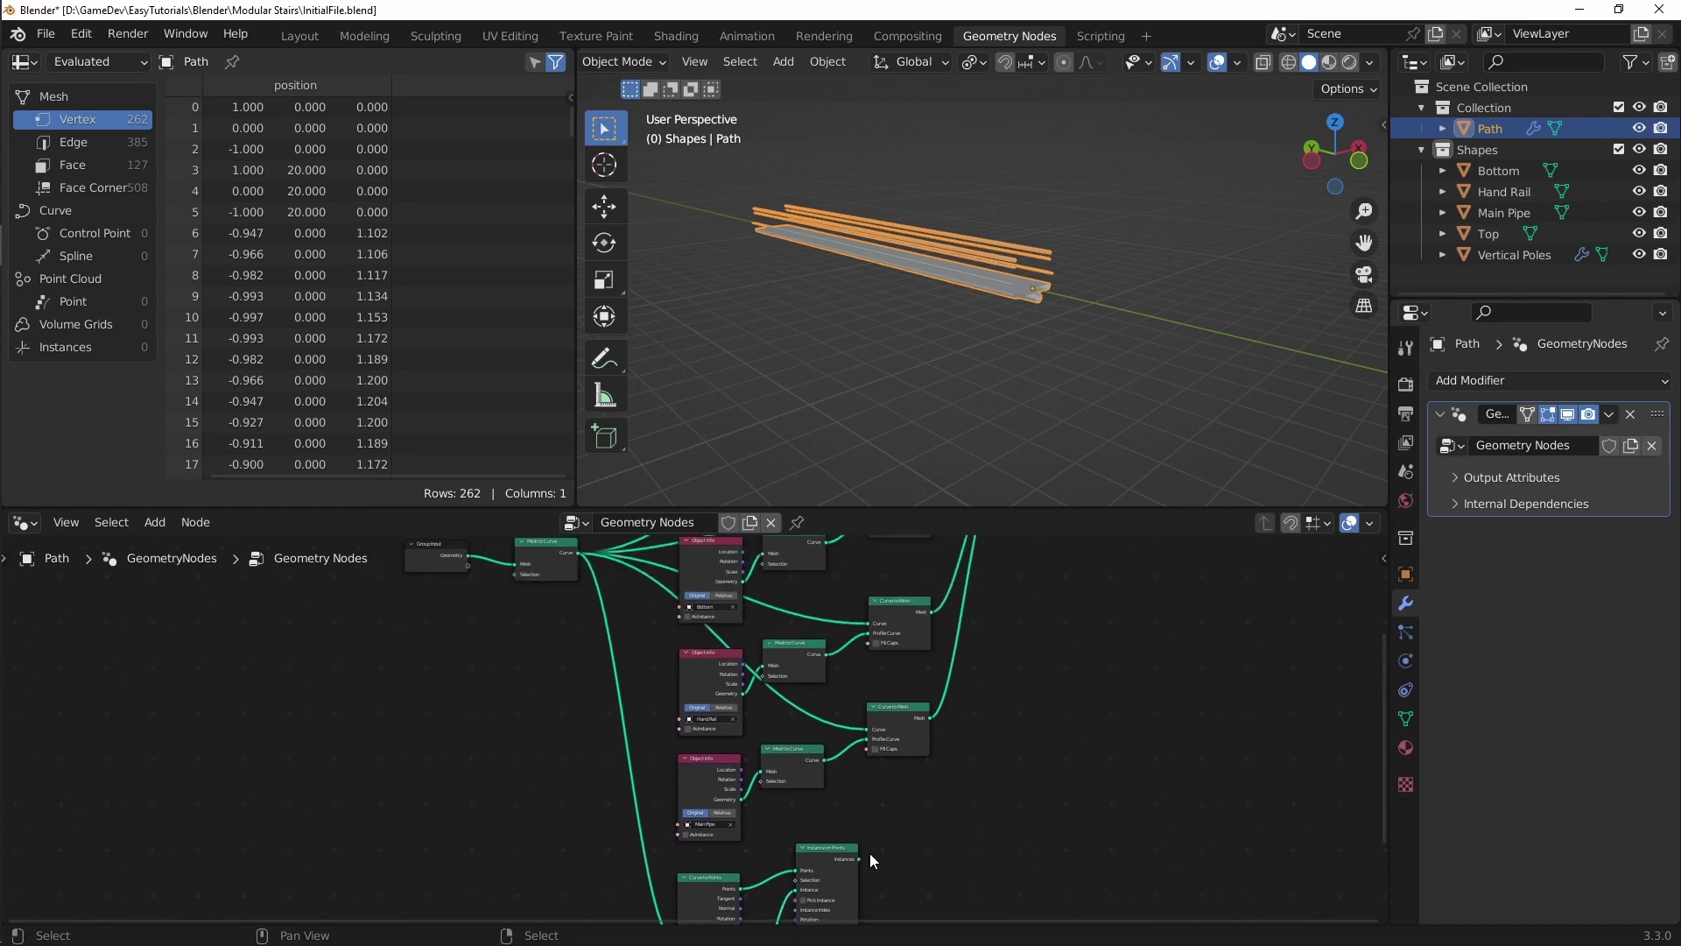
{"action": "left_click_drag", "start_coordinate": [869, 853], "coordinate": [1000, 670]}
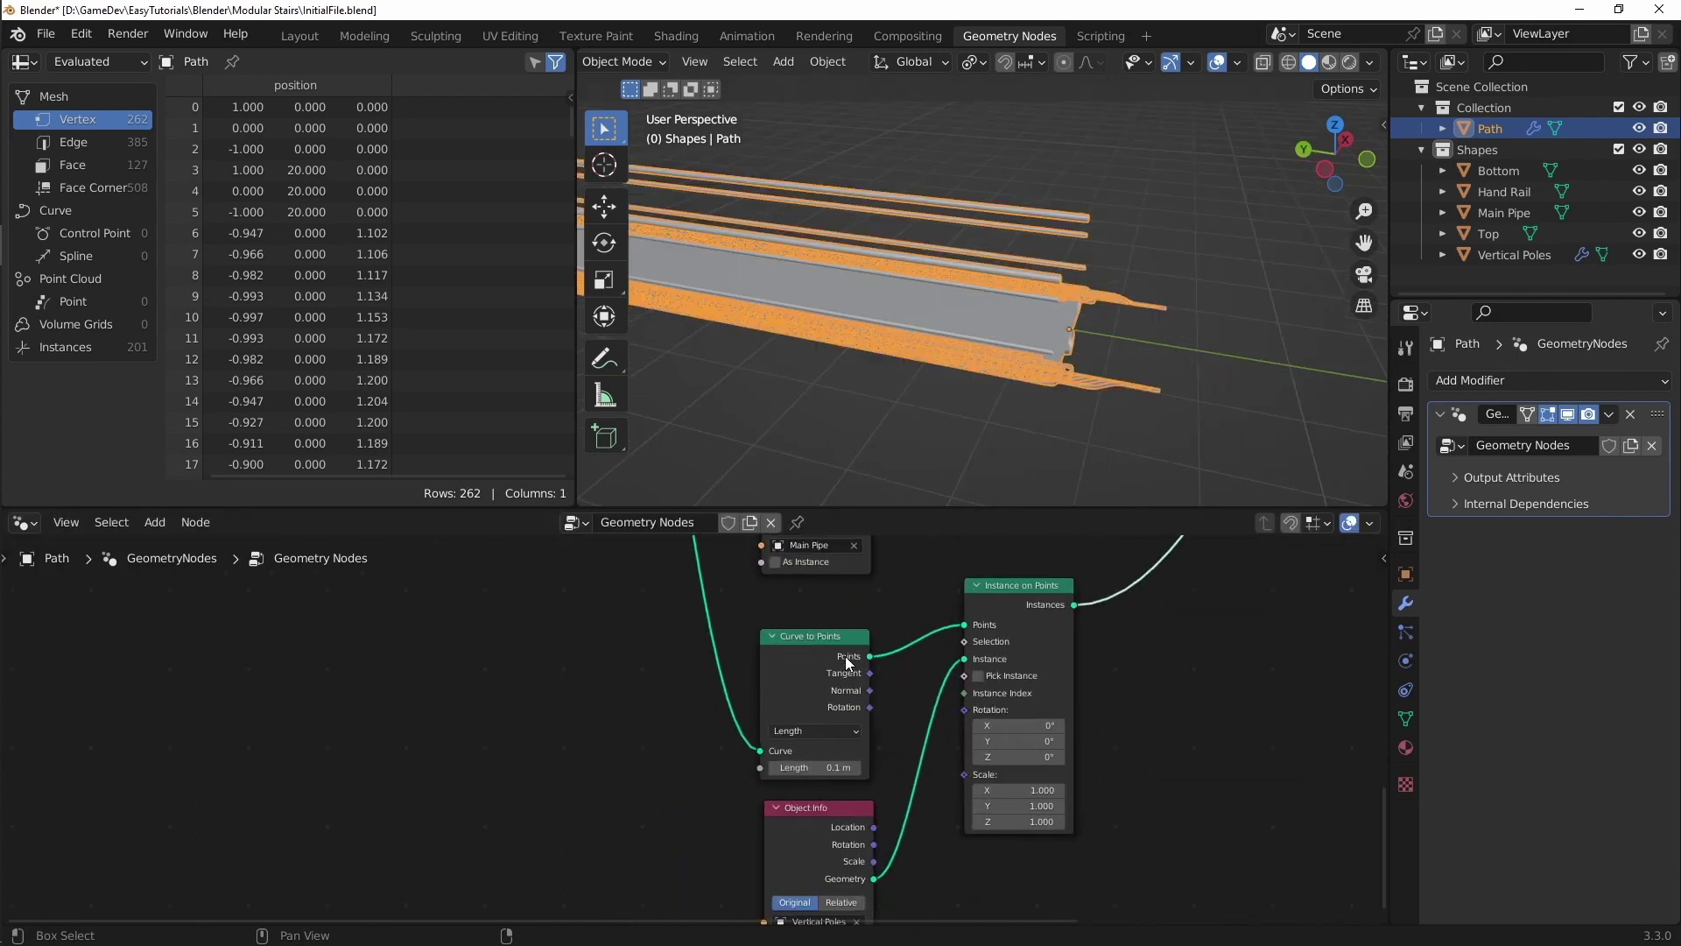
Step: Connect the Curve to Points node's Rotation output to the Rotation input of the Instance on Points node
{"action": "middle_click_drag", "start_coordinate": [844, 655], "coordinate": [903, 709]}
{"action": "middle_click_drag", "start_coordinate": [1056, 280], "coordinate": [1027, 427]}
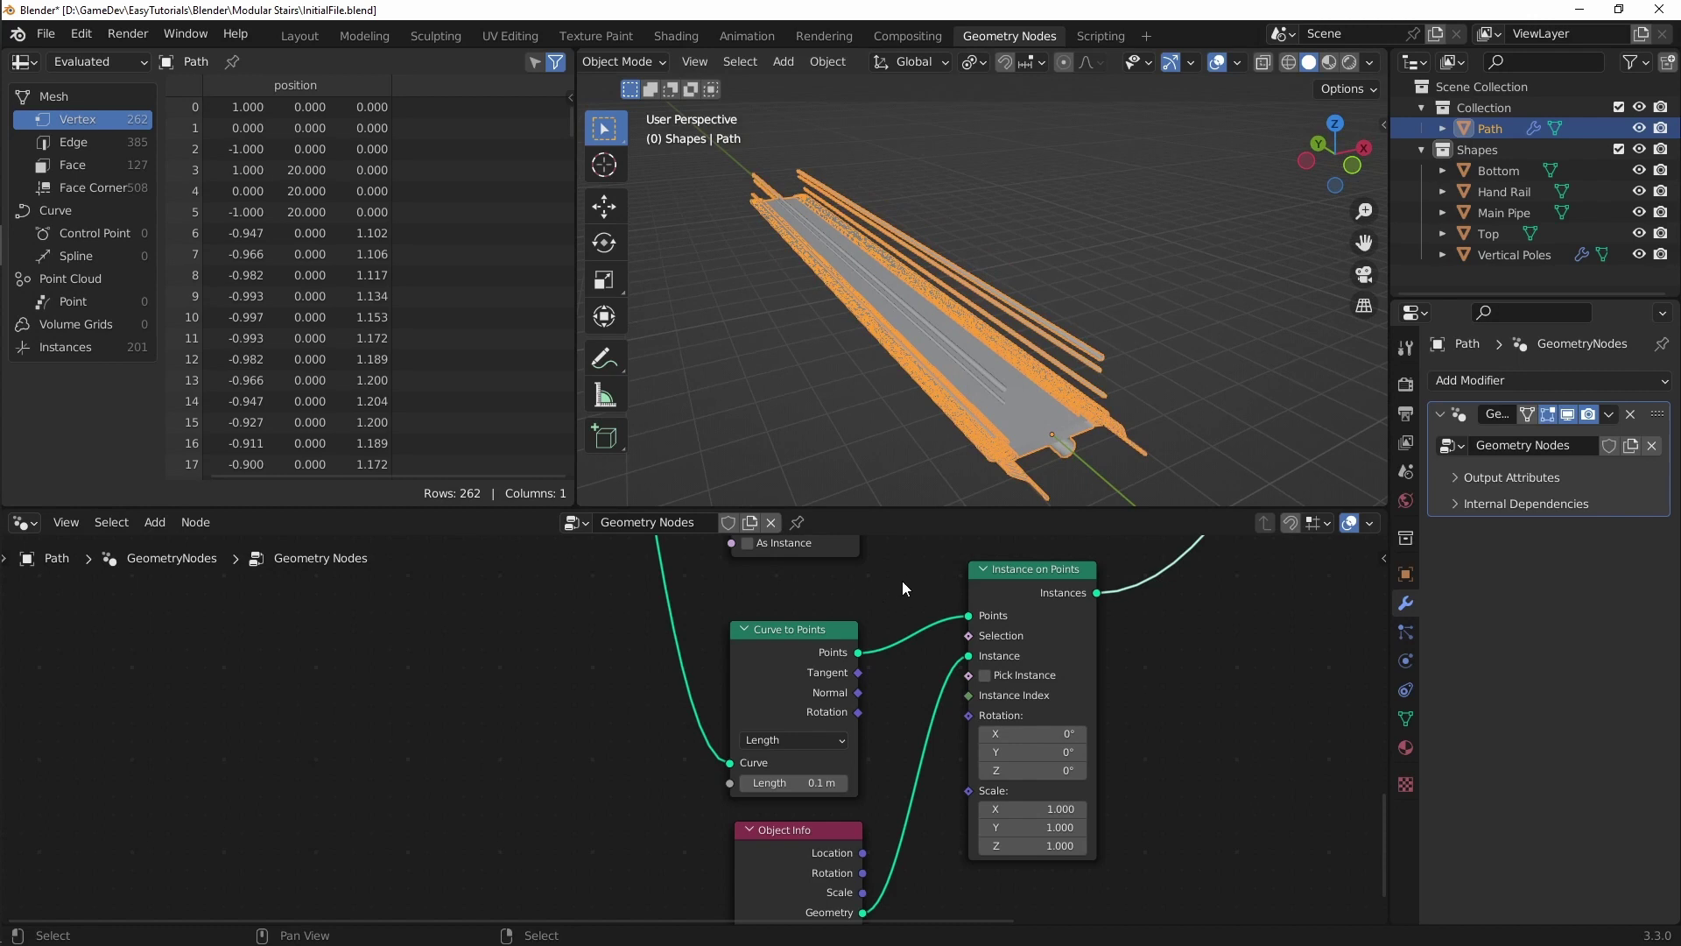
{"action": "middle_click_drag", "start_coordinate": [954, 408], "coordinate": [915, 392]}
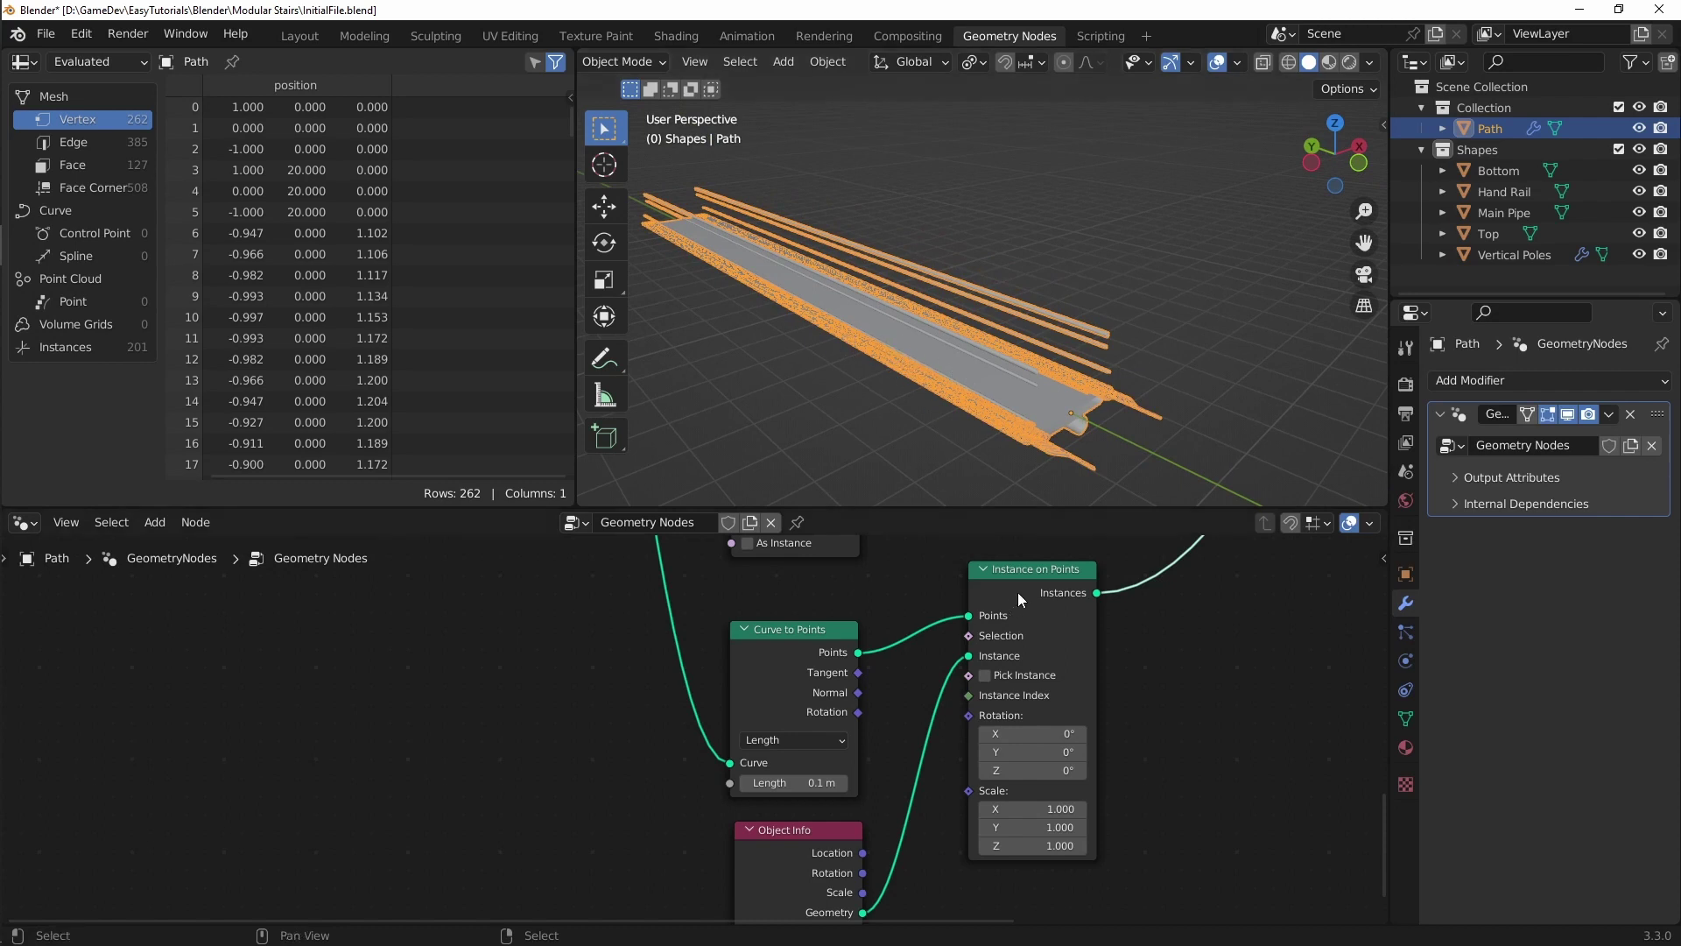
{"action": "left_click_drag", "start_coordinate": [860, 713], "coordinate": [976, 710]}
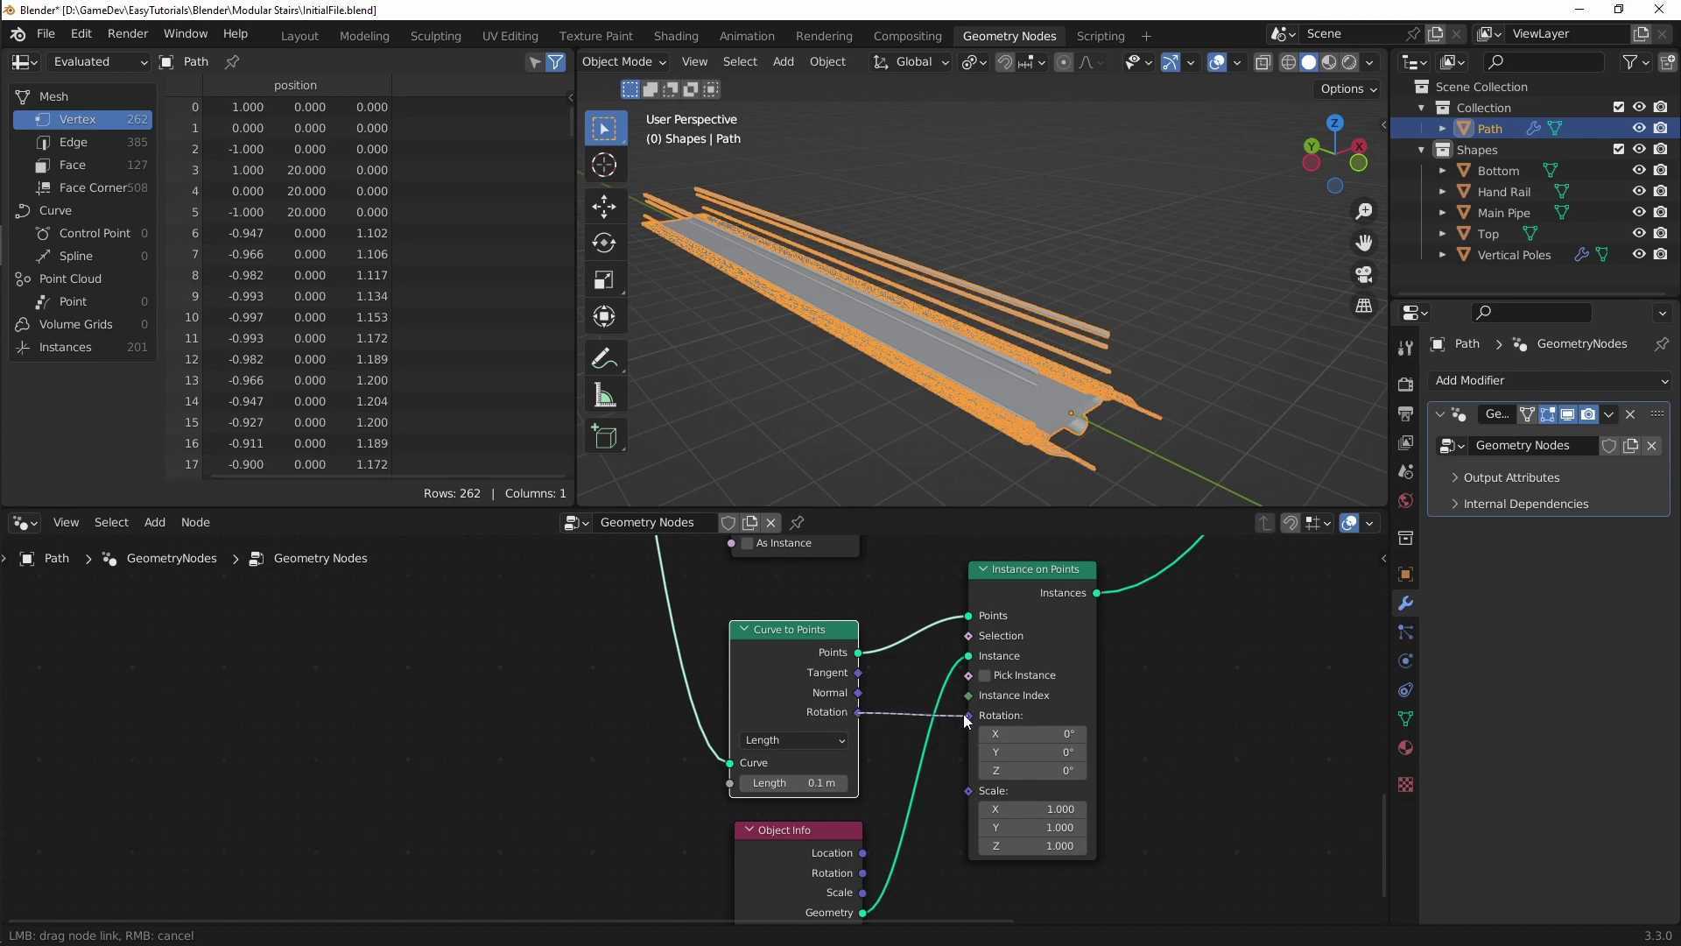
{"action": "left_click_drag", "start_coordinate": [973, 717], "coordinate": [972, 716]}
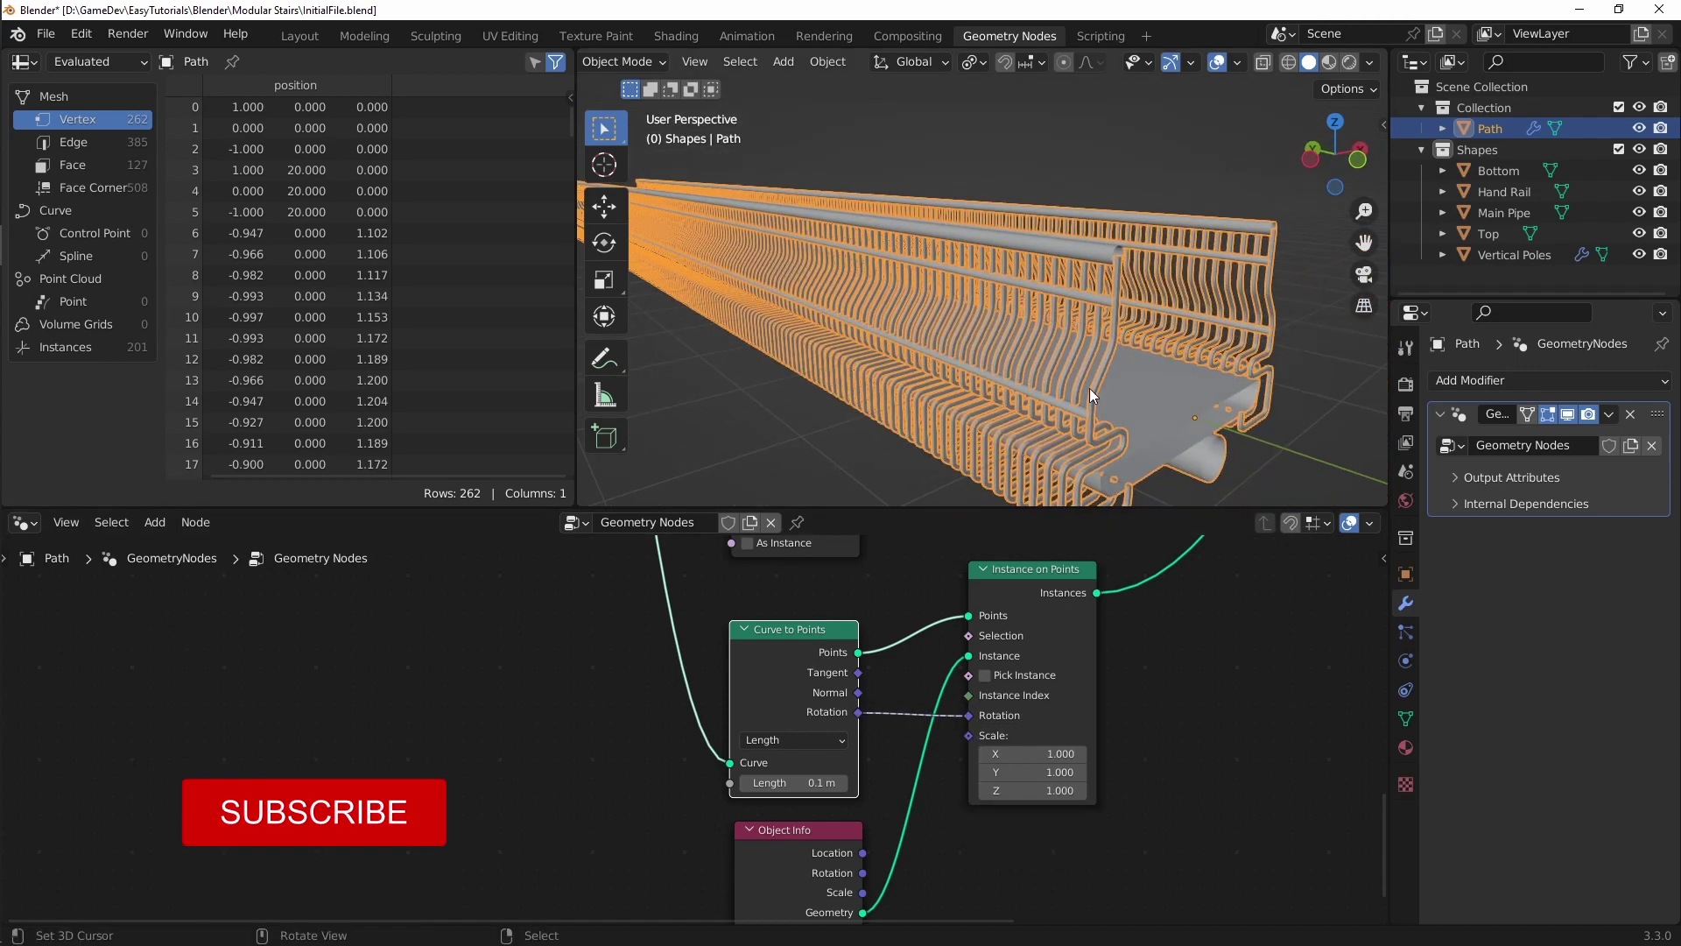
Step: Space out the vertical poles by setting the Curve to Points node's Length to 1.3 m
{"action": "middle_click_drag", "start_coordinate": [1089, 387], "coordinate": [1049, 361]}
{"action": "scroll", "coordinate": [1049, 361], "scroll_direction": "down", "scroll_amount": 5}
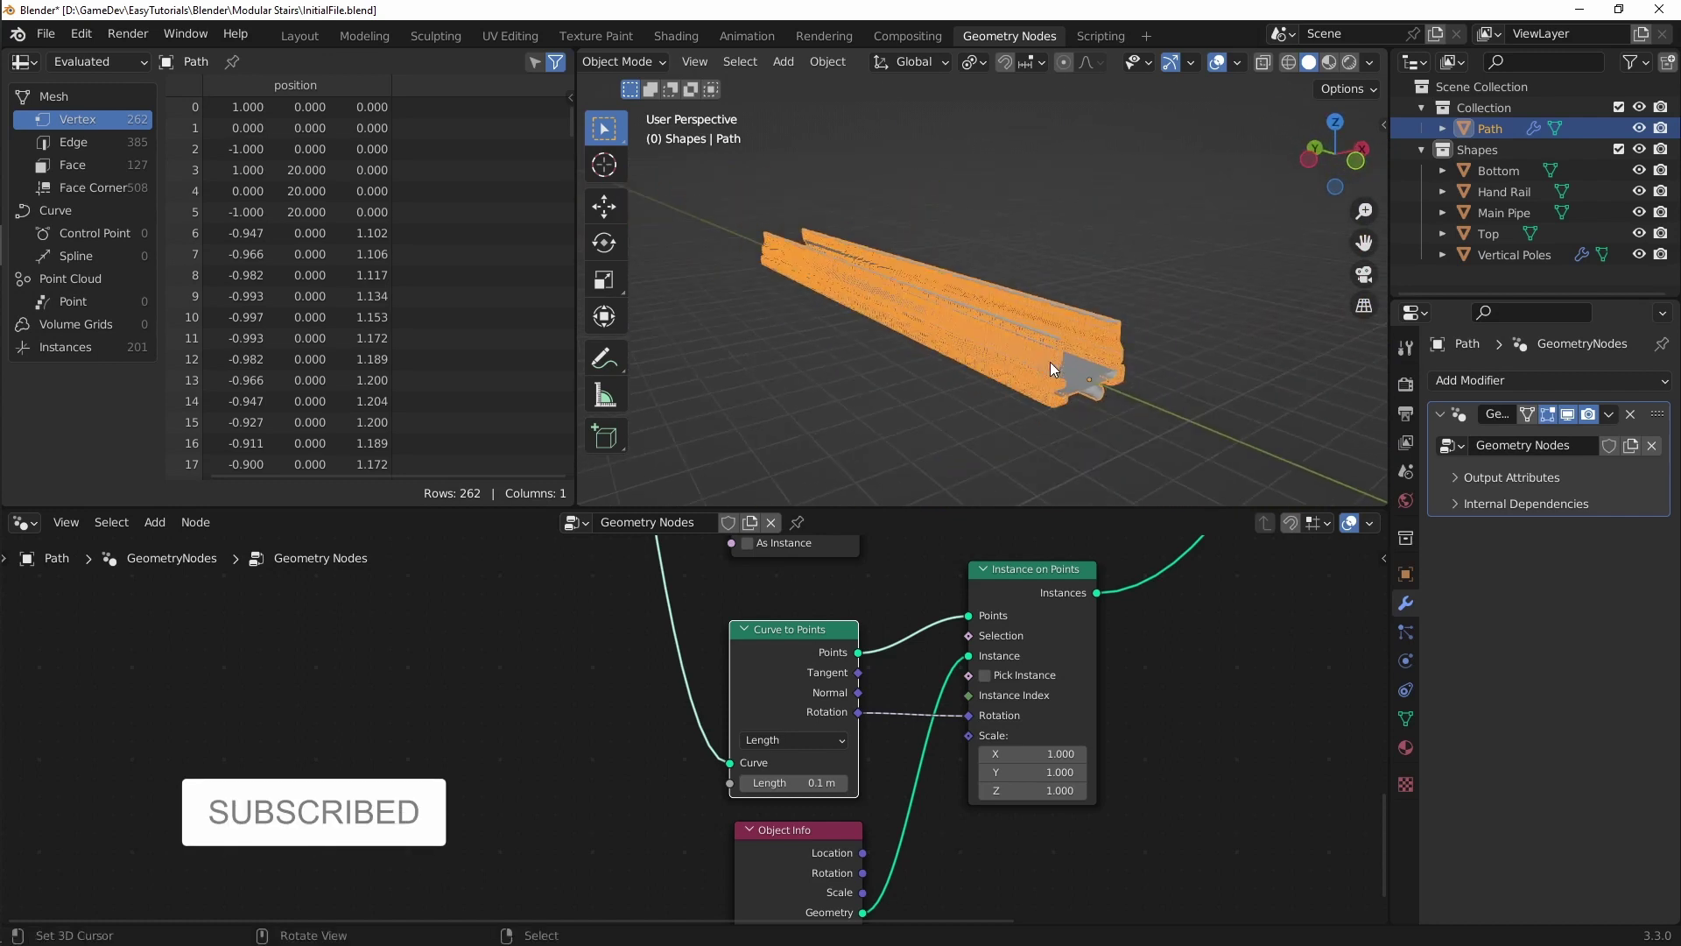
{"action": "scroll", "coordinate": [1058, 323], "scroll_direction": "up", "scroll_amount": 5}
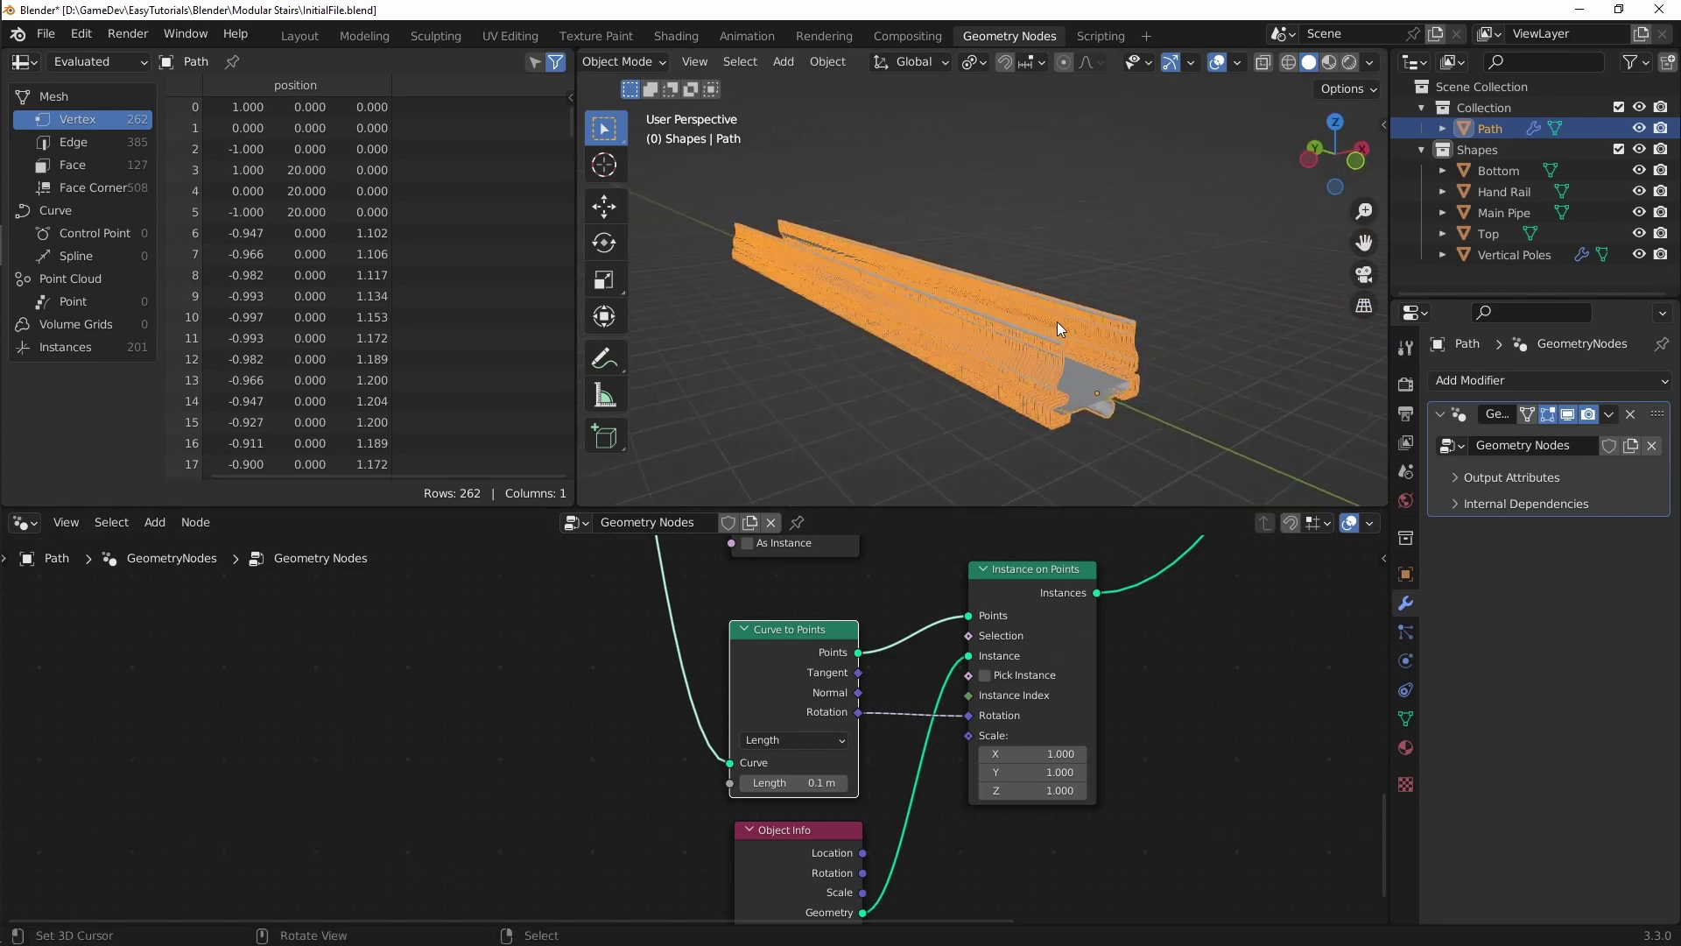
{"action": "middle_click_drag", "start_coordinate": [1023, 351], "coordinate": [1111, 378]}
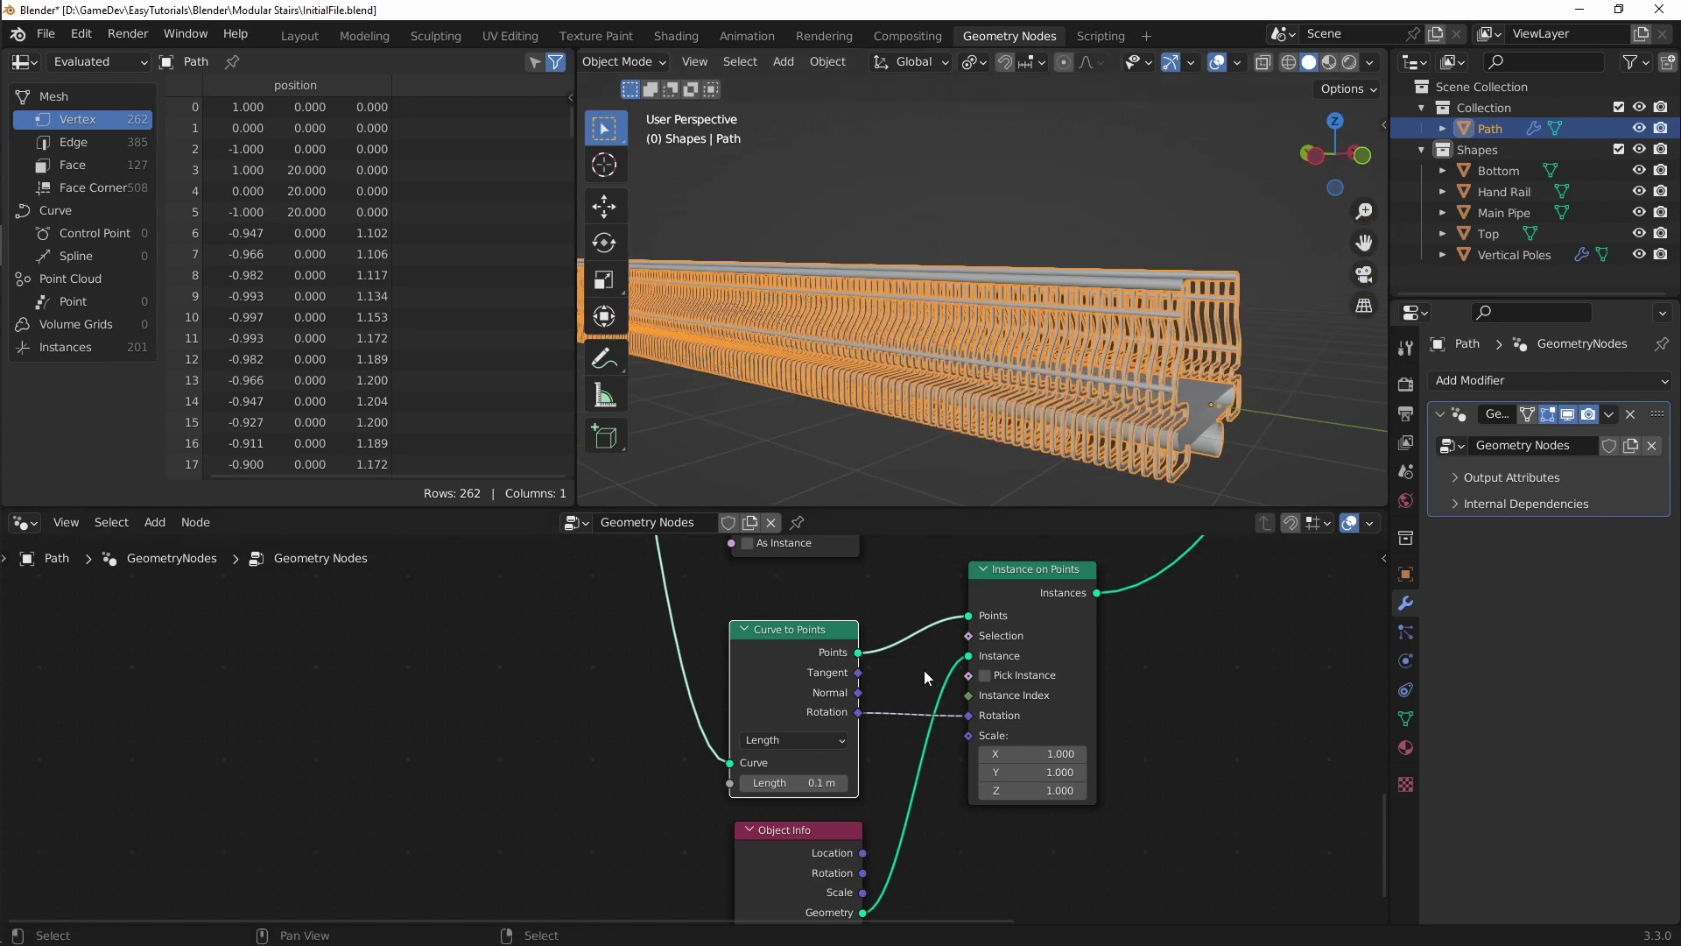
{"action": "left_click_drag", "start_coordinate": [779, 786], "coordinate": [858, 785]}
{"action": "middle_click_drag", "start_coordinate": [1077, 377], "coordinate": [1142, 313]}
Step: Deselect the Path object and add a 16-vertex mesh circle with a 1 m radius at the world origin in top view
{"action": "left_click", "coordinate": [842, 422]}
{"action": "scroll", "coordinate": [1196, 354], "scroll_direction": "down", "scroll_amount": 4}
{"action": "scroll", "coordinate": [1121, 307], "scroll_direction": "up", "scroll_amount": 5}
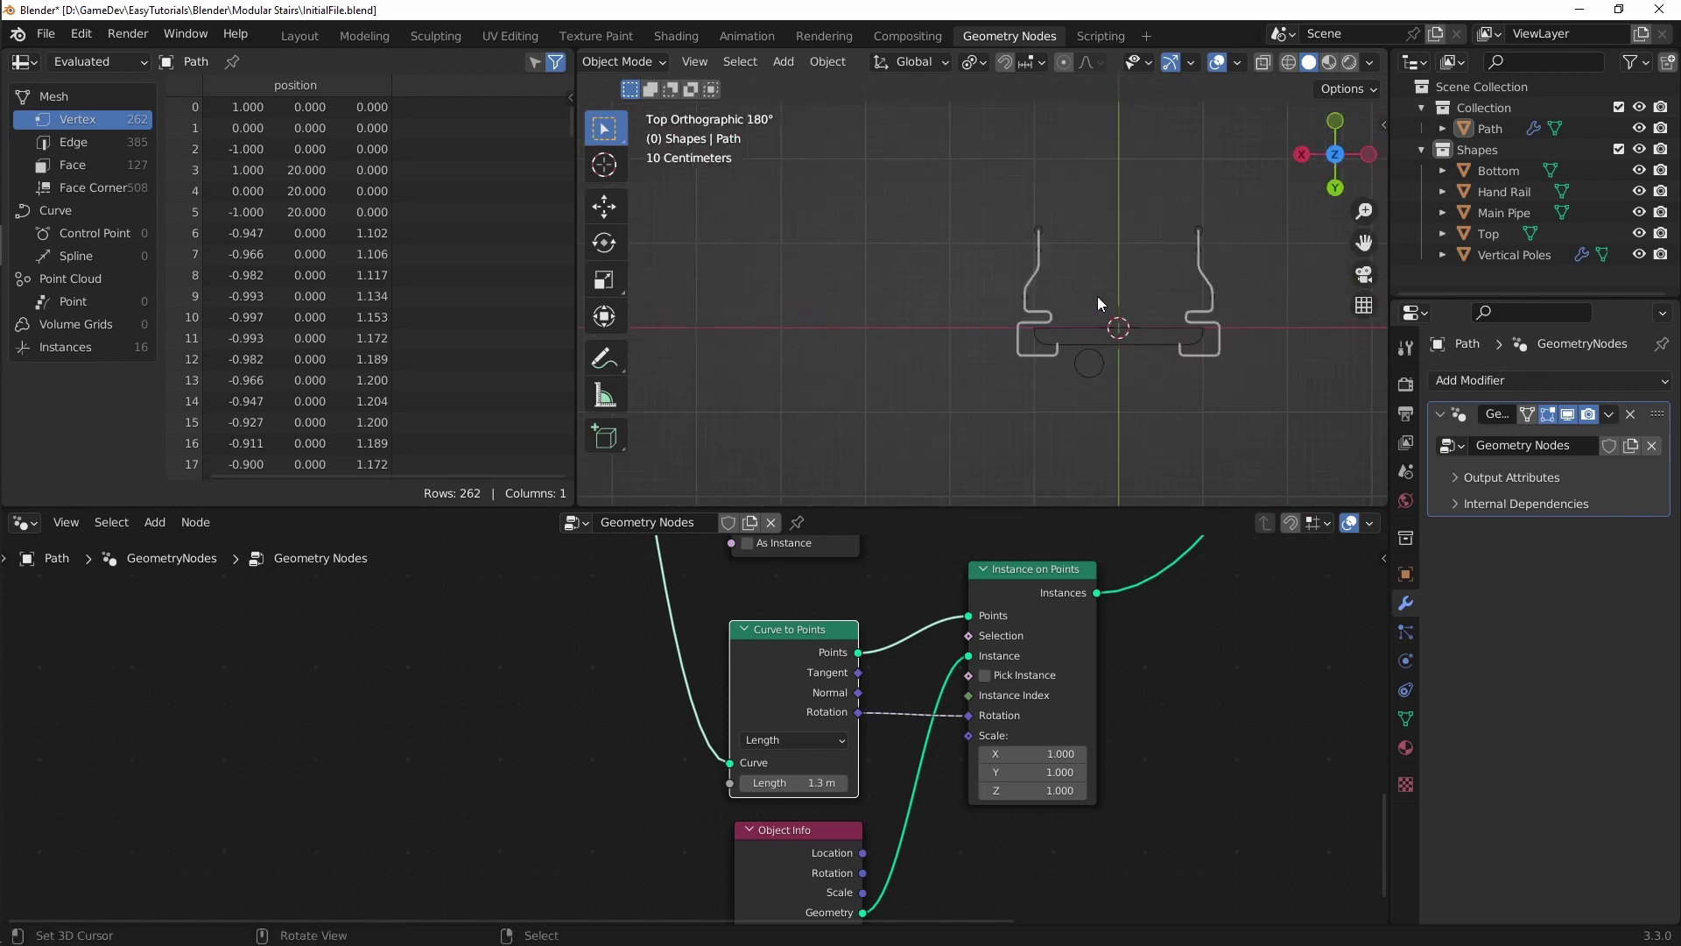
{"action": "left_click", "coordinate": [1079, 360]}
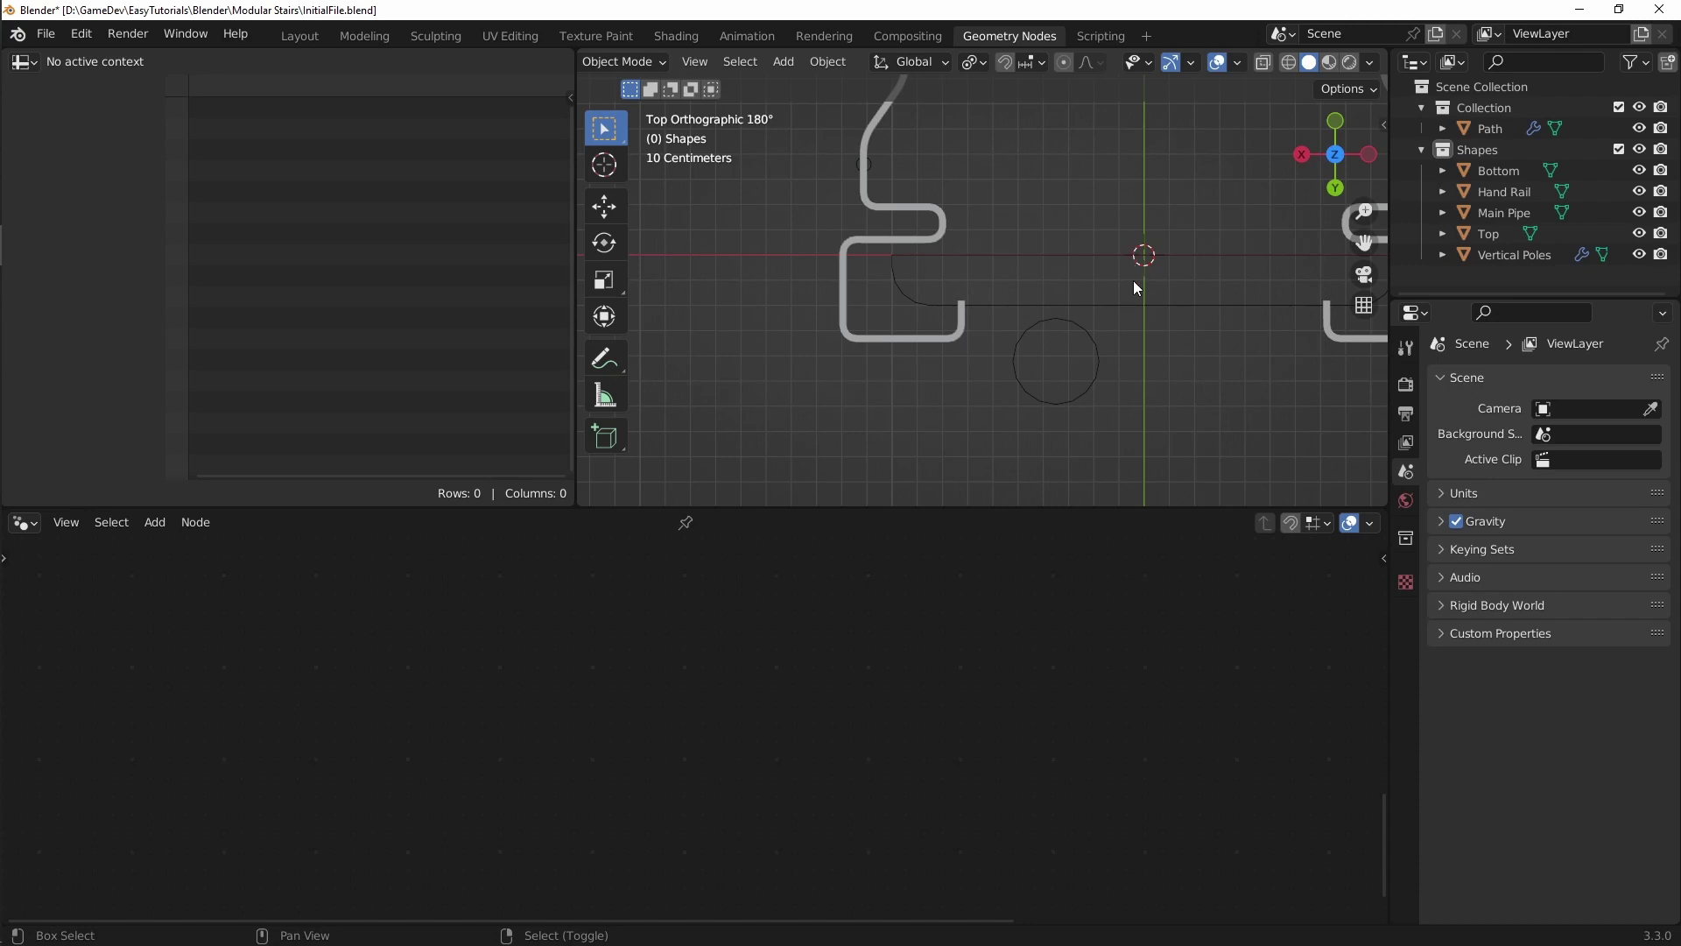
{"action": "key", "text": "shift+a"}
{"action": "mouse_move", "coordinate": [1139, 266]}
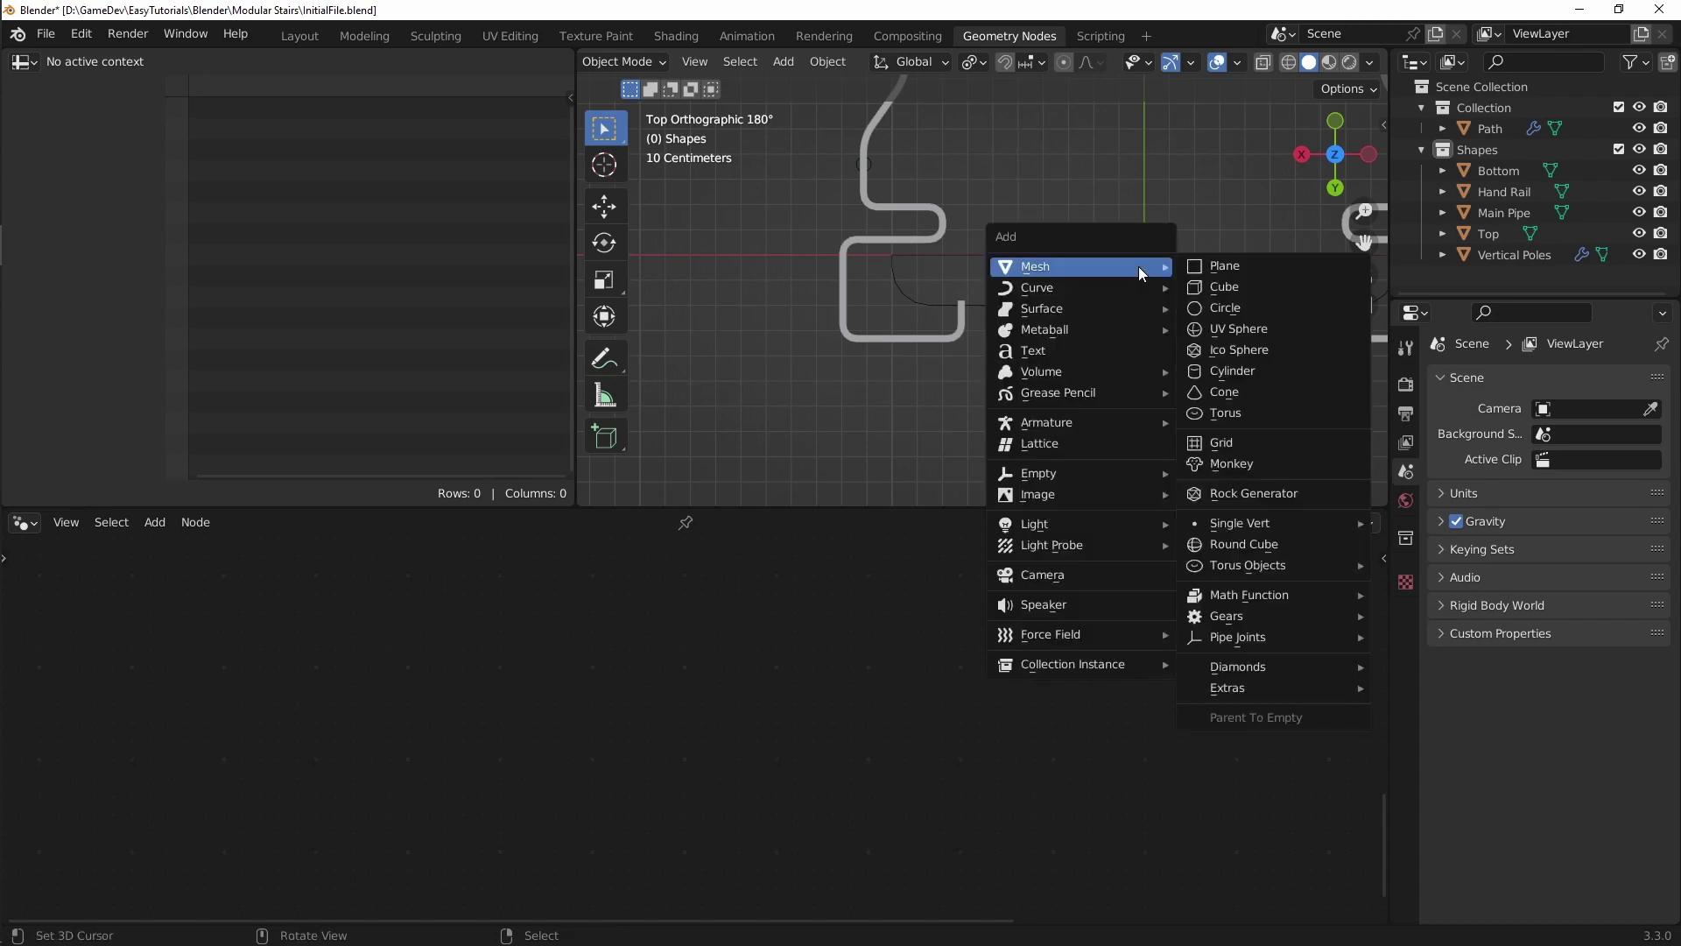
{"action": "left_click", "coordinate": [1226, 308]}
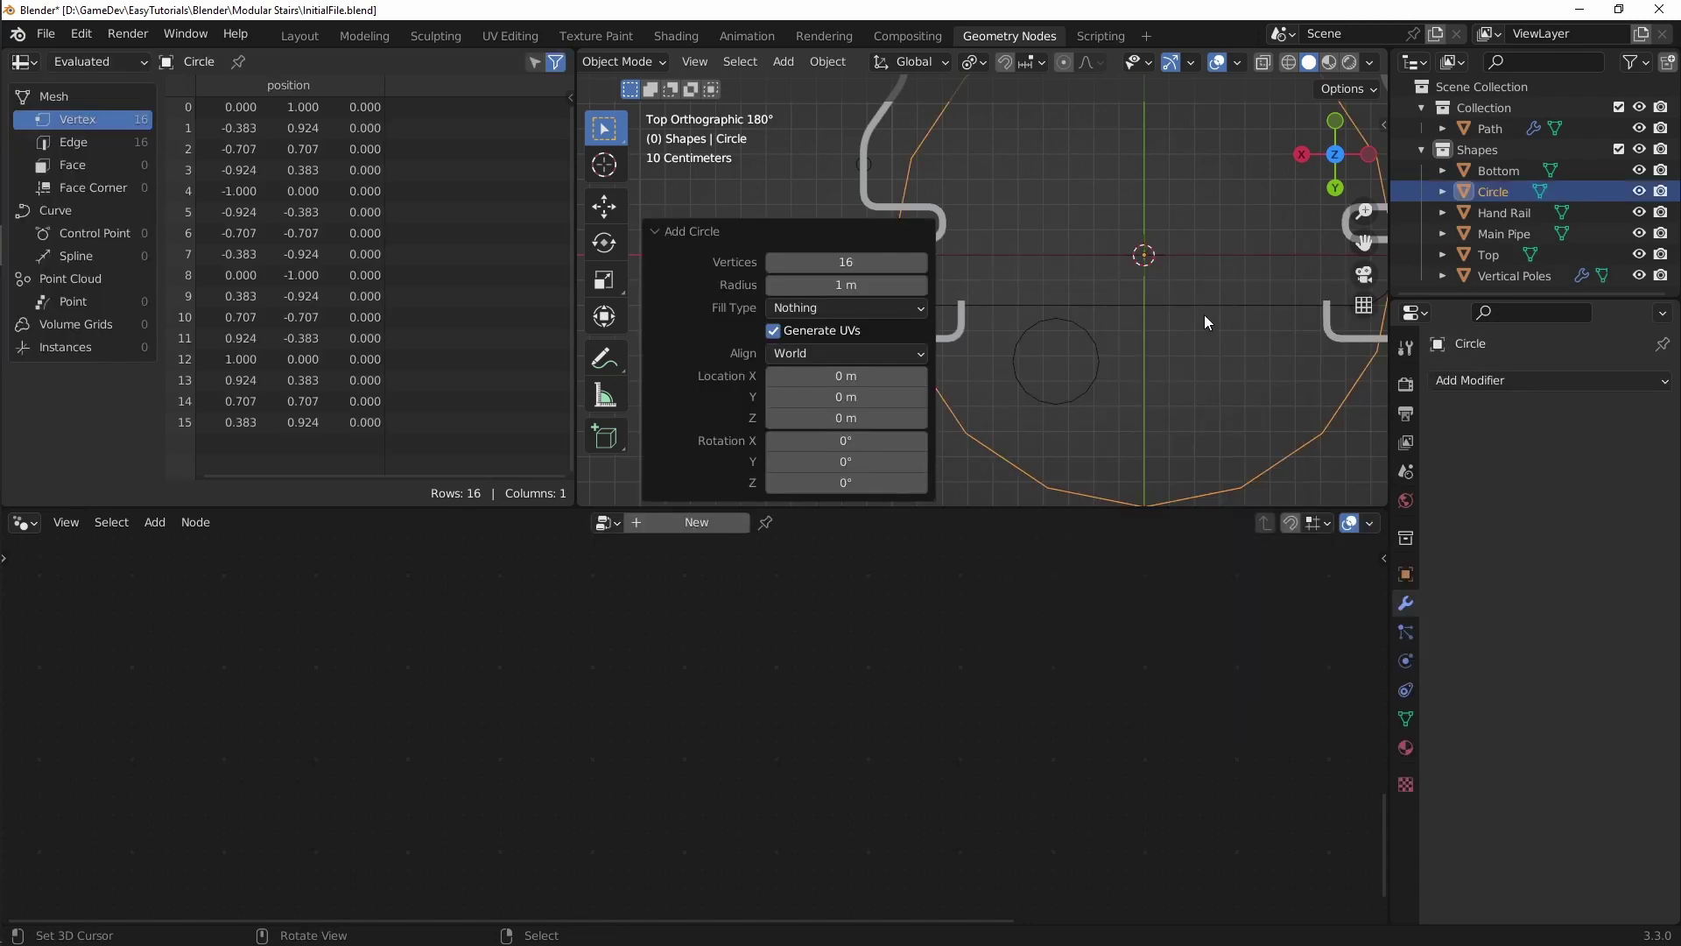
Step: In Edit Mode, scale the circle to about 0.178 and move it about 0.351 m in X and 0.410 m in Y onto the main pipe profile
{"action": "key", "text": "ctrl+Tab"}
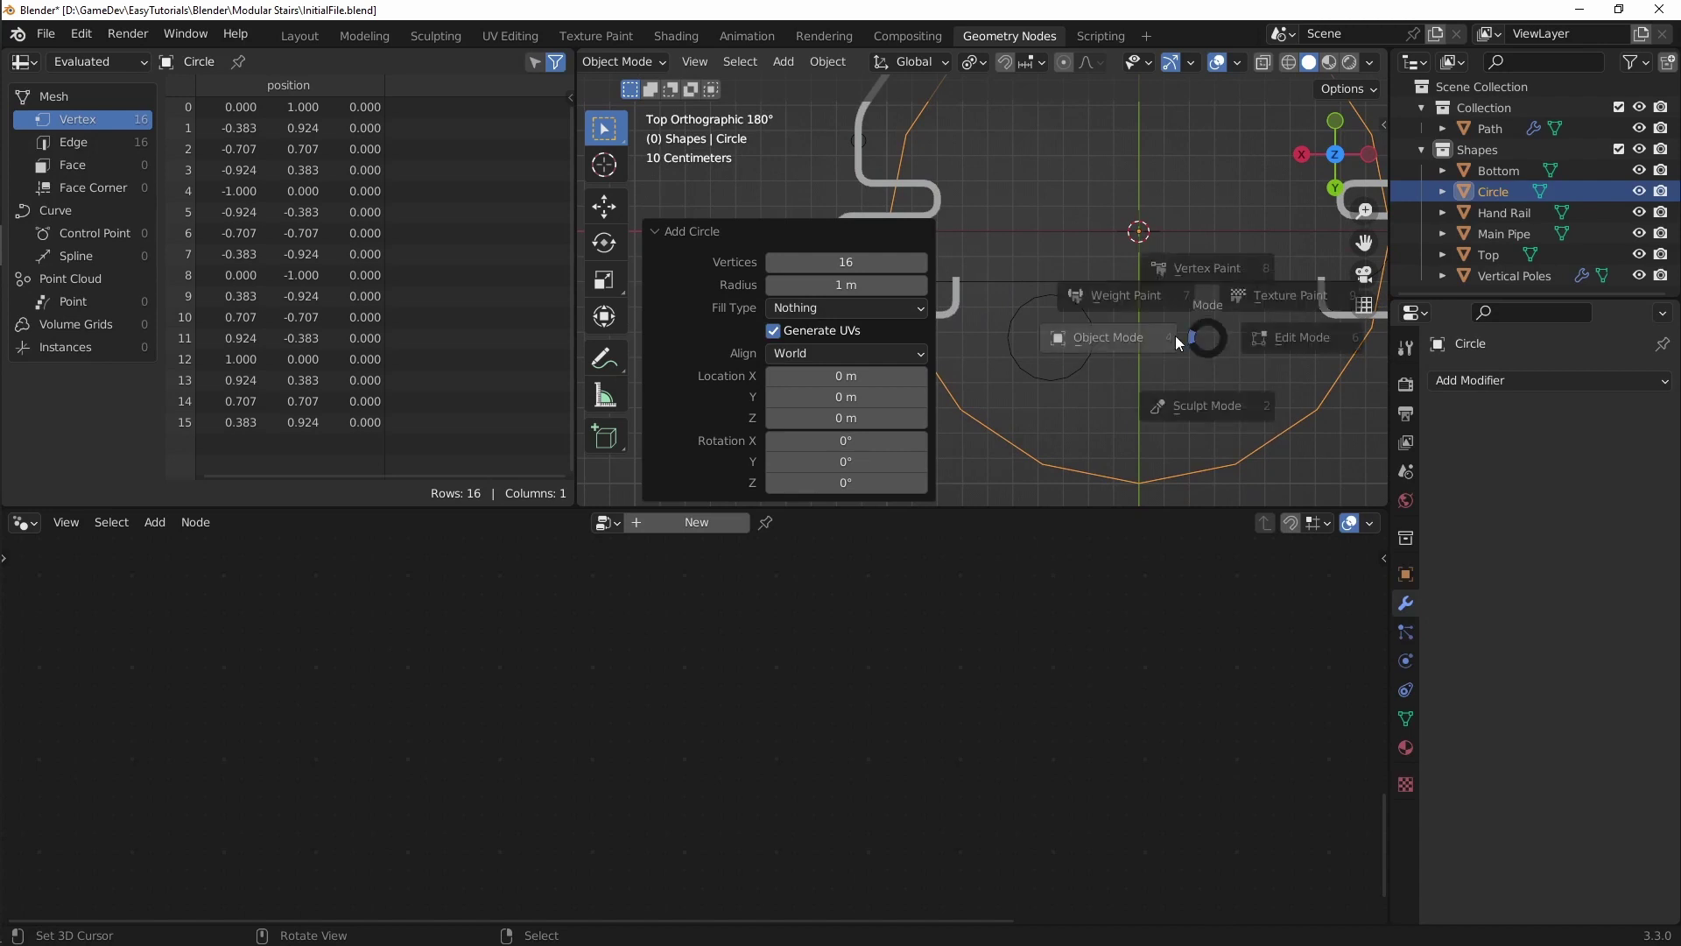
{"action": "left_click", "coordinate": [1338, 341]}
{"action": "key", "text": "s"}
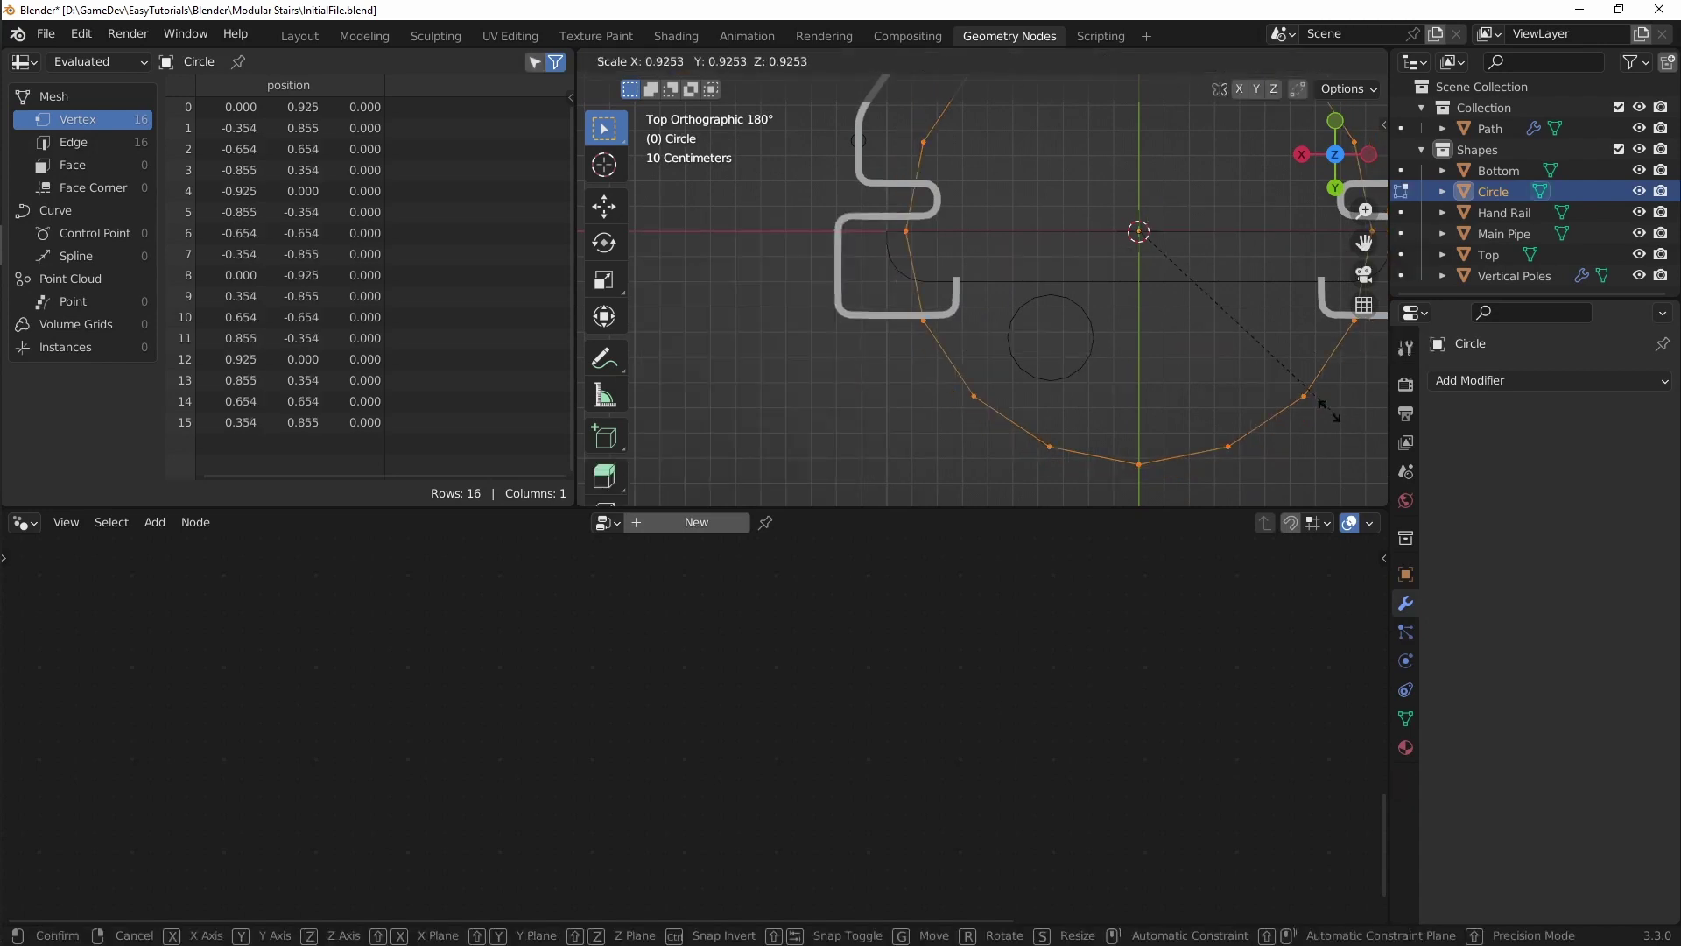
{"action": "left_click", "coordinate": [1138, 279]}
{"action": "key", "text": "g"}
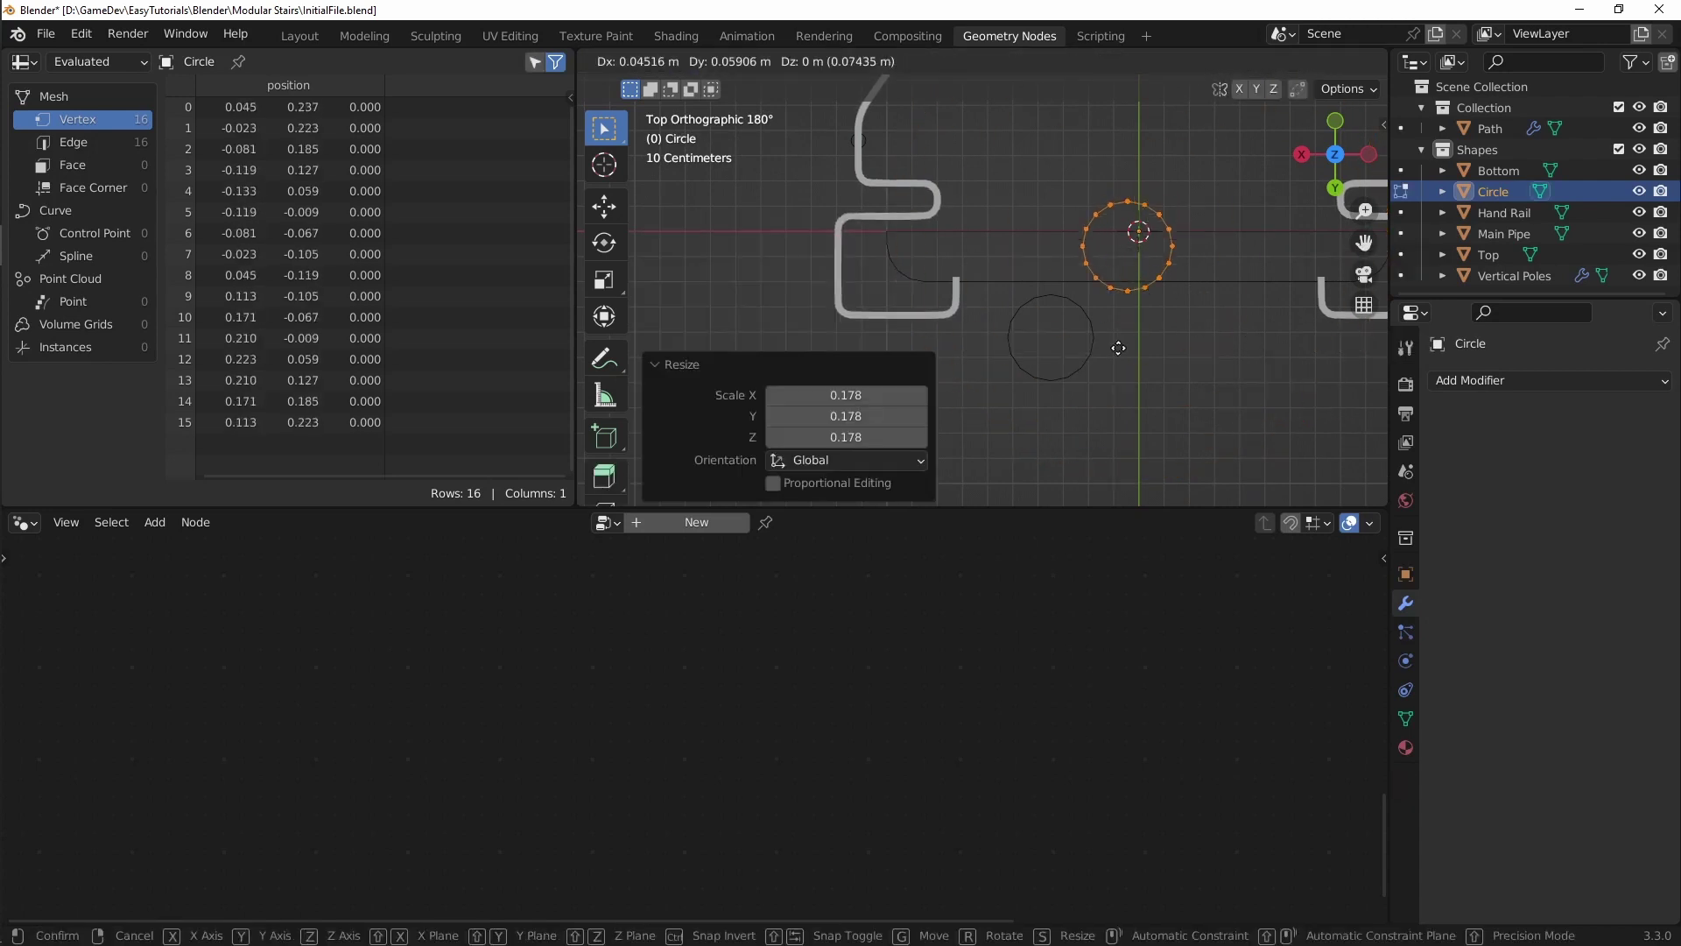
{"action": "left_click", "coordinate": [1044, 426]}
Step: Scale the circle's vertices up by about 1.092 to surround the main pipe profile
{"action": "scroll", "coordinate": [1045, 366], "scroll_direction": "up", "scroll_amount": 4}
{"action": "scroll", "coordinate": [1045, 366], "scroll_direction": "up", "scroll_amount": 2}
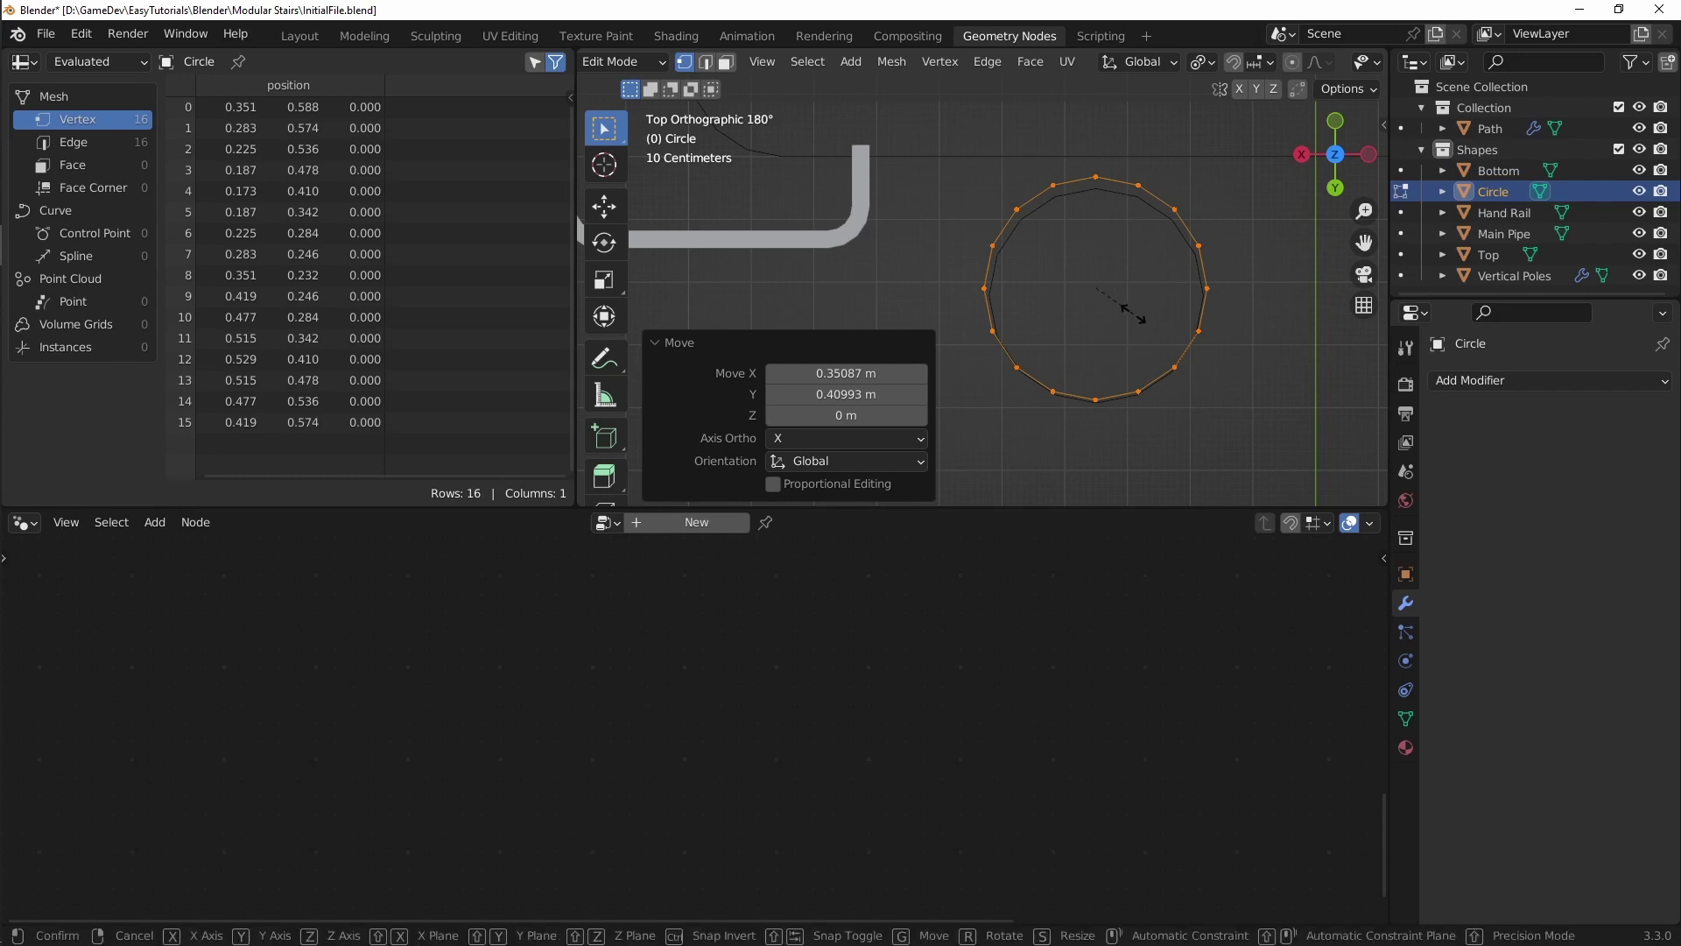
{"action": "key", "text": "s"}
{"action": "left_click", "coordinate": [1136, 295]}
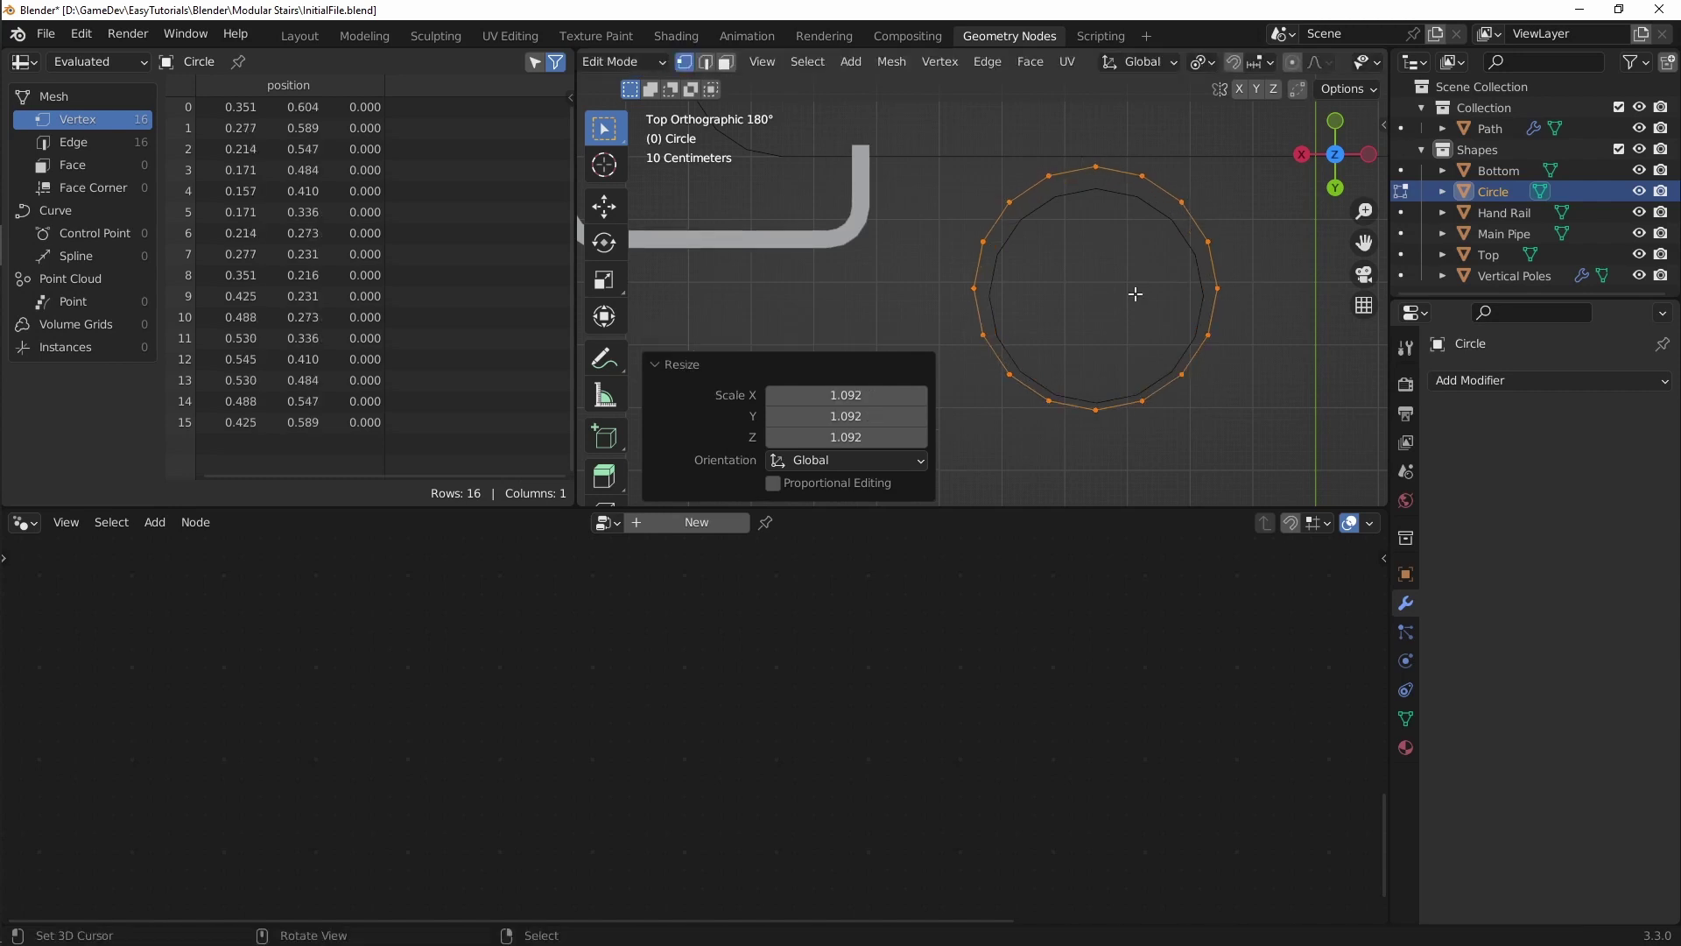
Step: Move the circle's vertices about 0.011 m along Y to centre them around the main pipe profile
{"action": "key", "text": "g"}
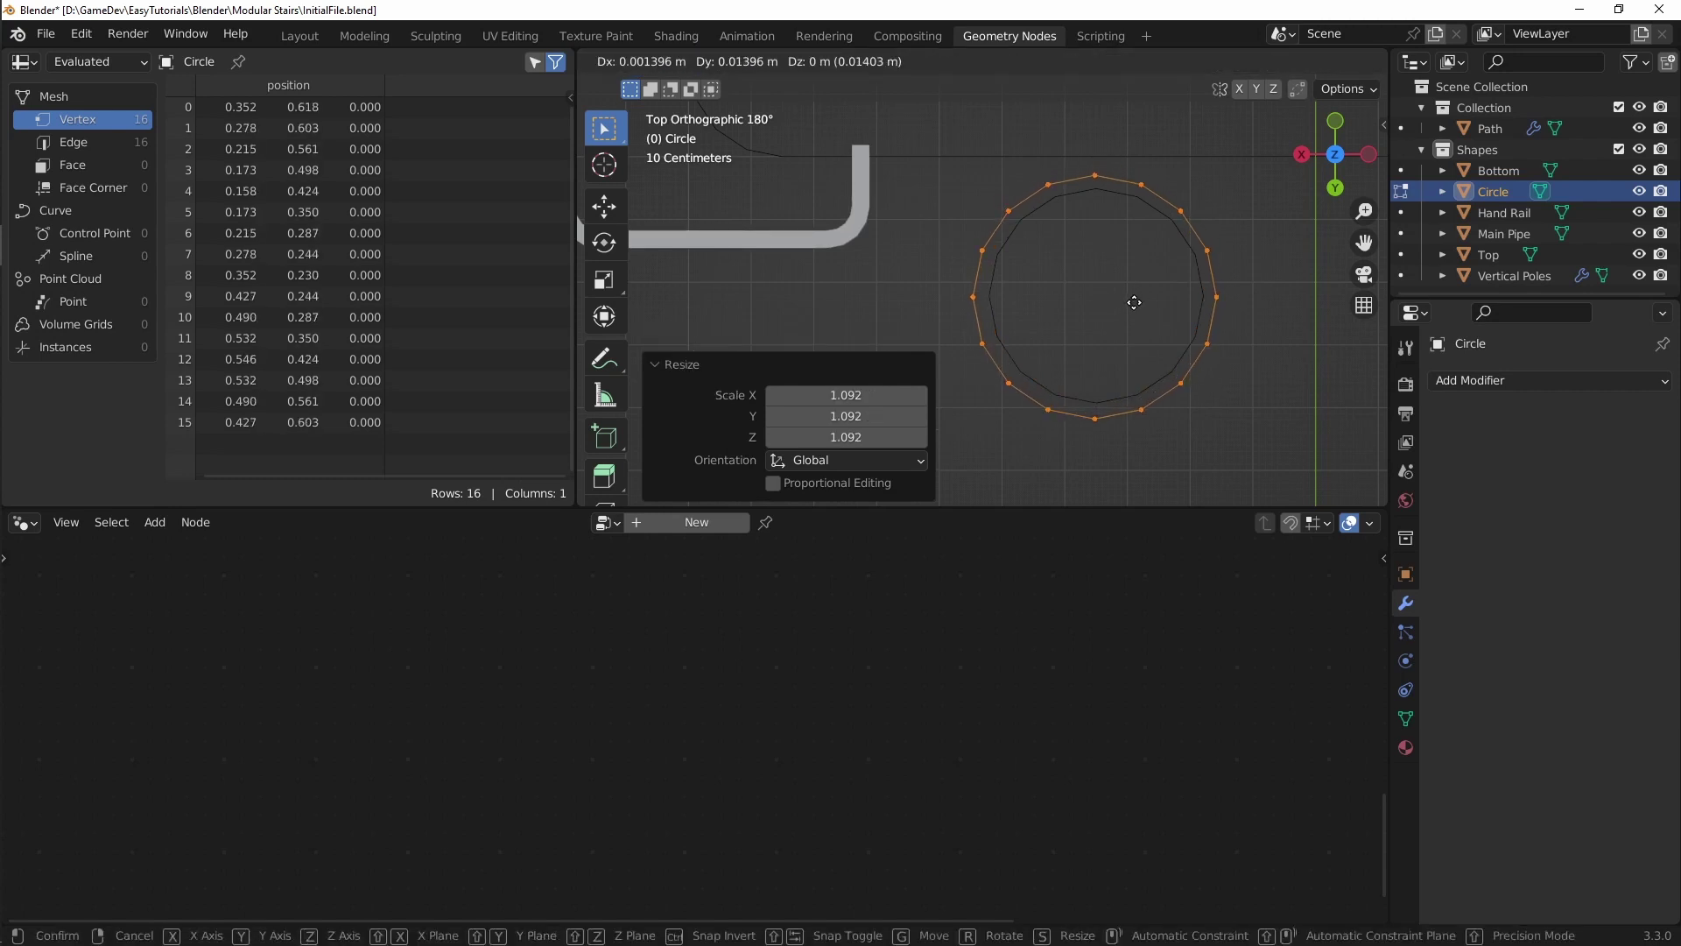
{"action": "left_click", "coordinate": [1136, 300]}
{"action": "scroll", "coordinate": [1123, 286], "scroll_direction": "up", "scroll_amount": 5}
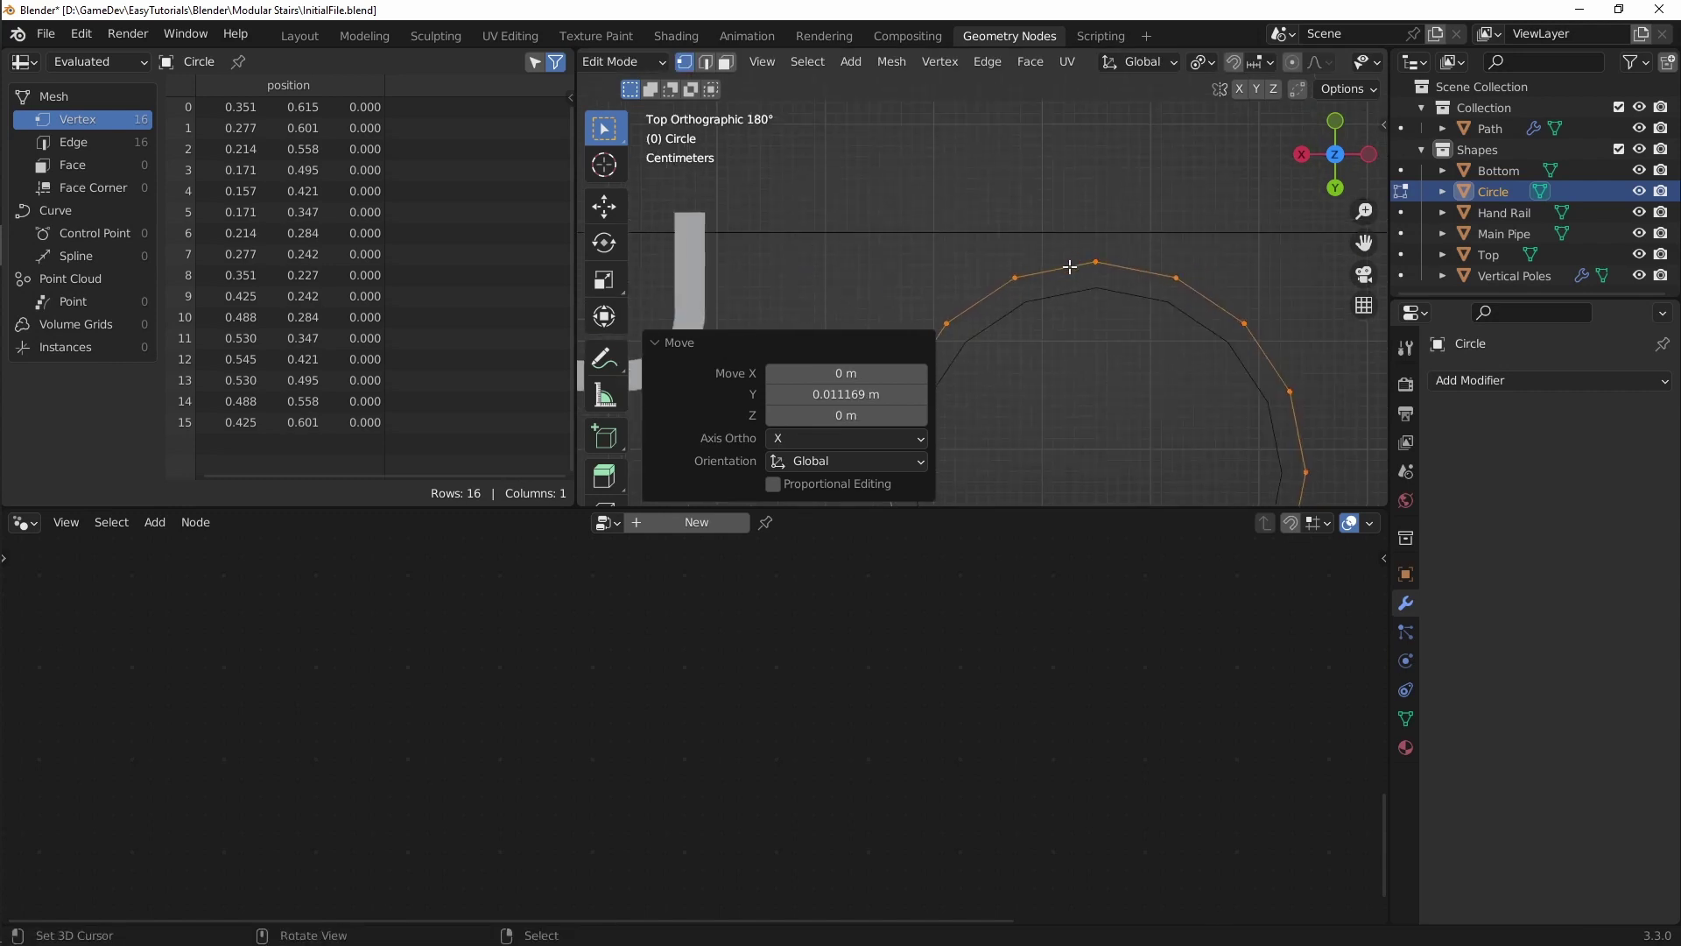
{"action": "scroll", "coordinate": [1059, 298], "scroll_direction": "down", "scroll_amount": 4}
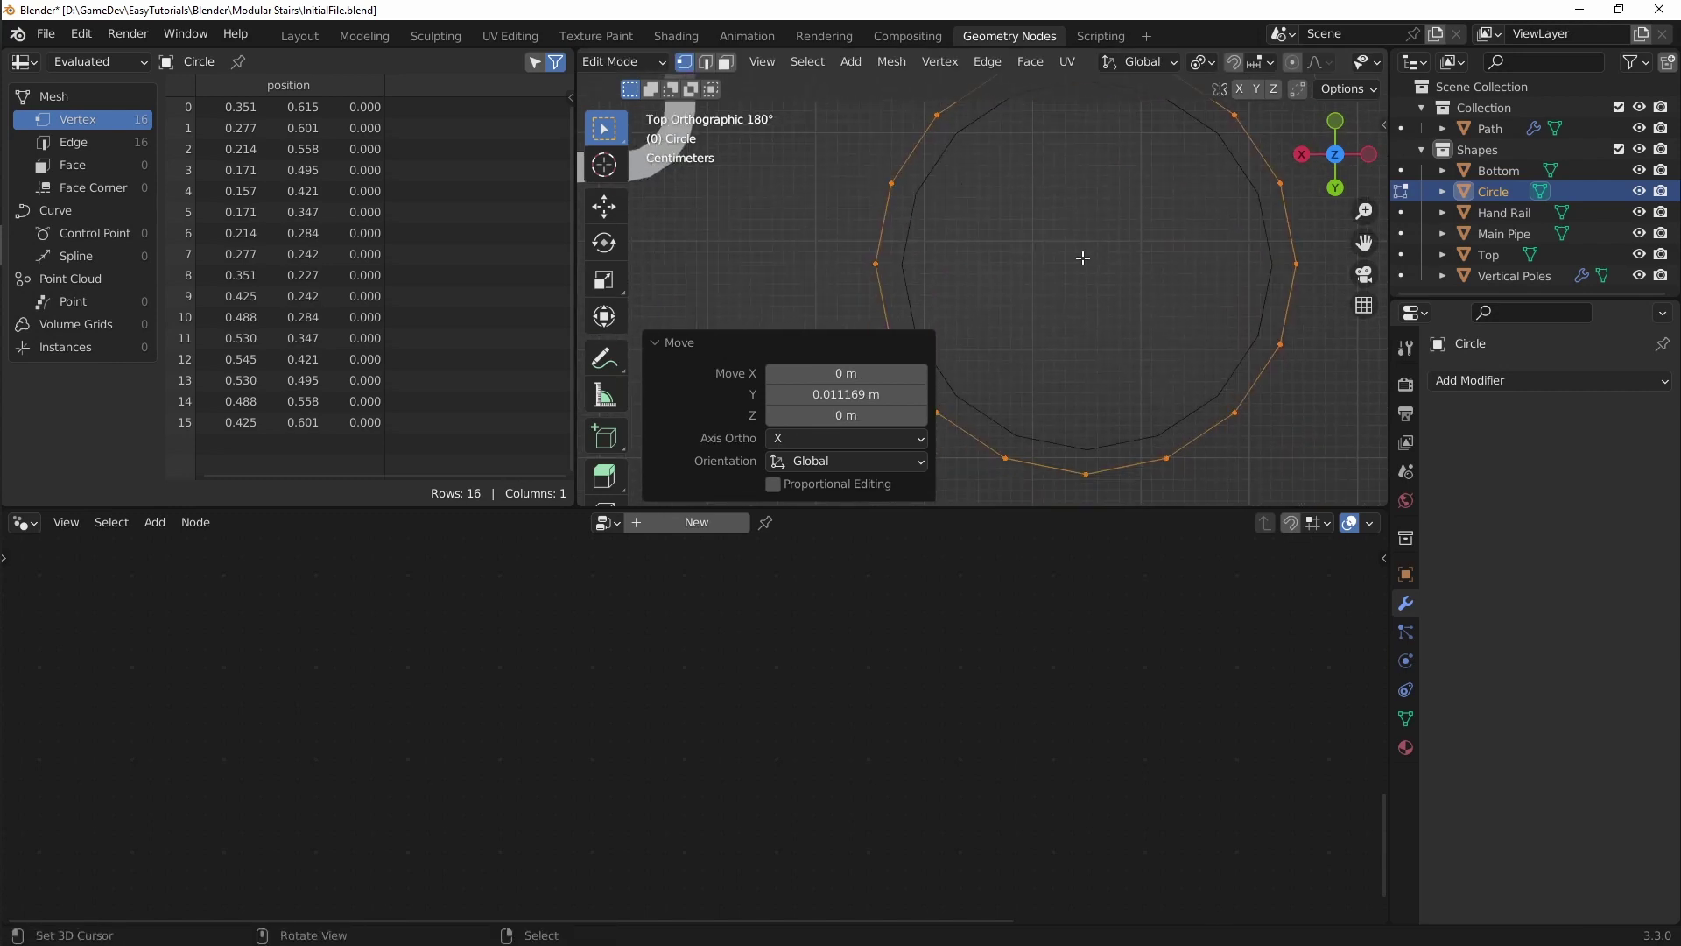
{"action": "scroll", "coordinate": [1081, 280], "scroll_direction": "up", "scroll_amount": 3, "text": "shift"}
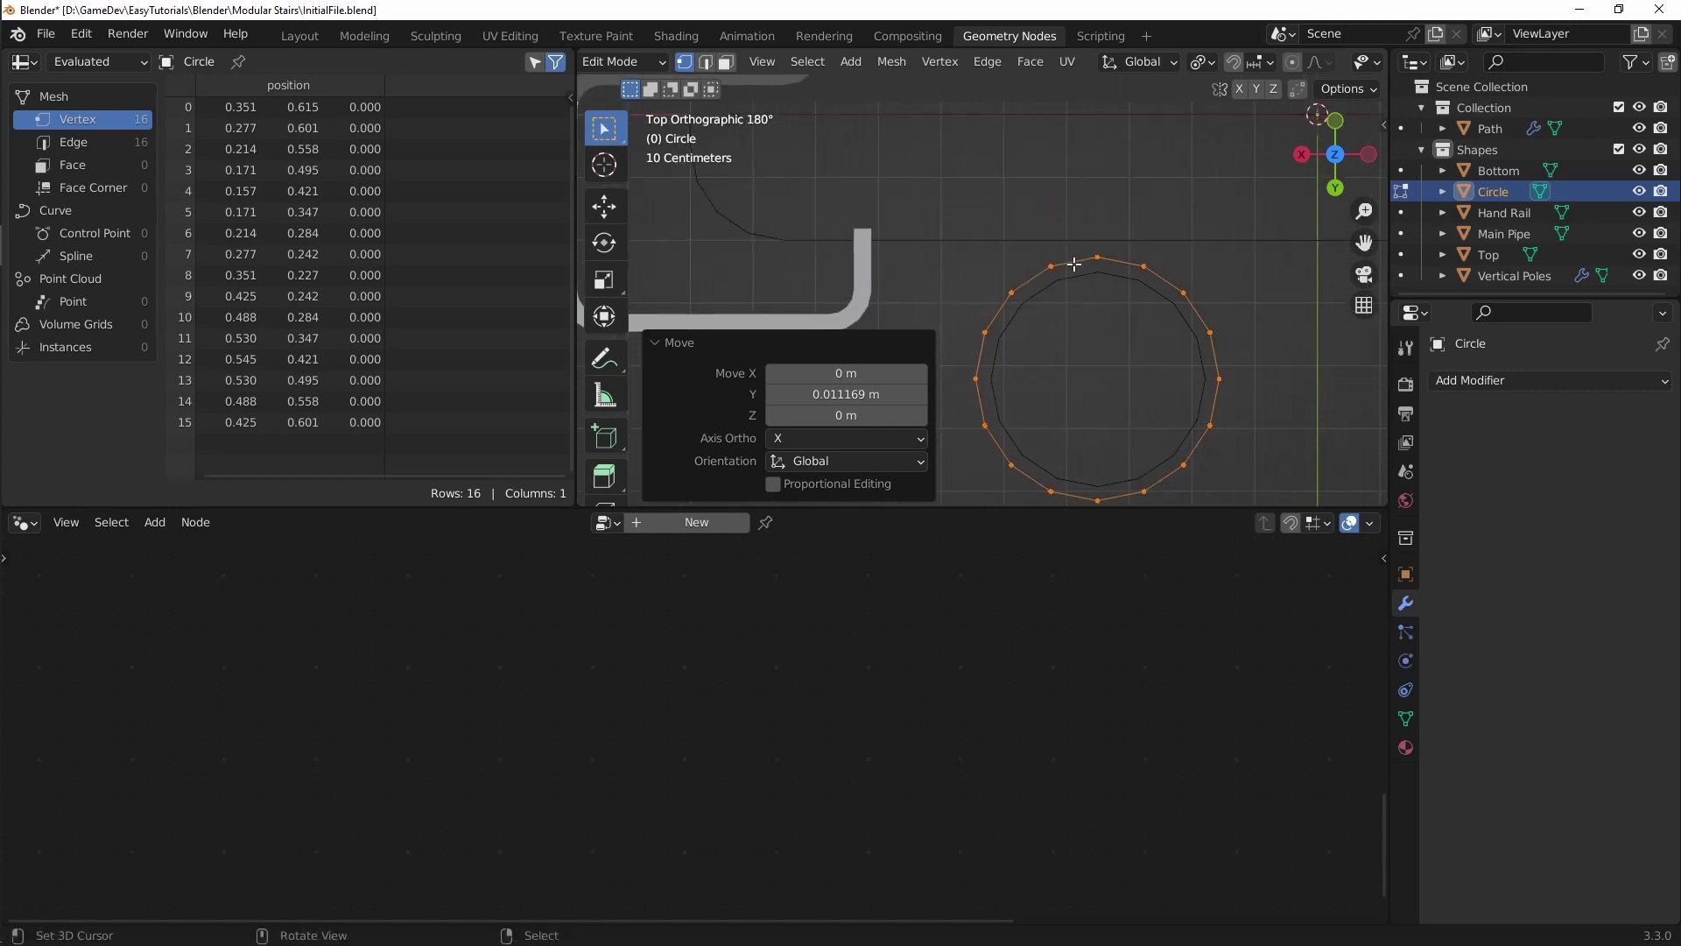
Step: Select the circle's two adjacent edges nearest the walkway and flatten them by scaling to 0 along Y
{"action": "key", "text": "2"}
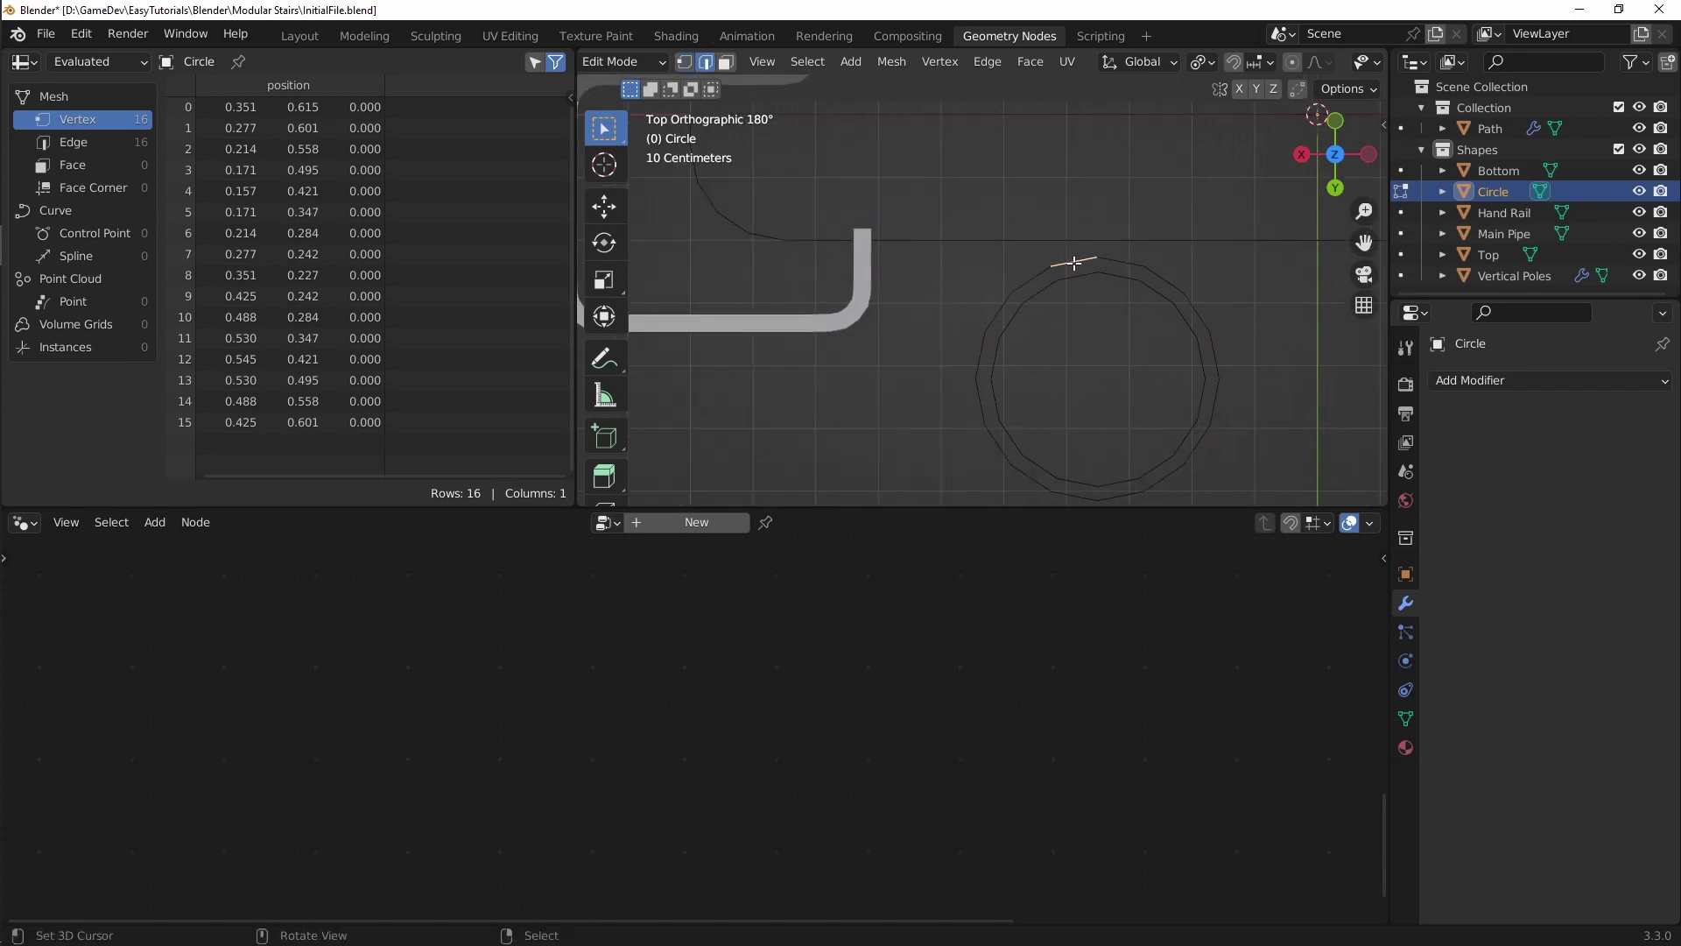
{"action": "left_click", "coordinate": [1079, 262]}
{"action": "key", "text": "s"}
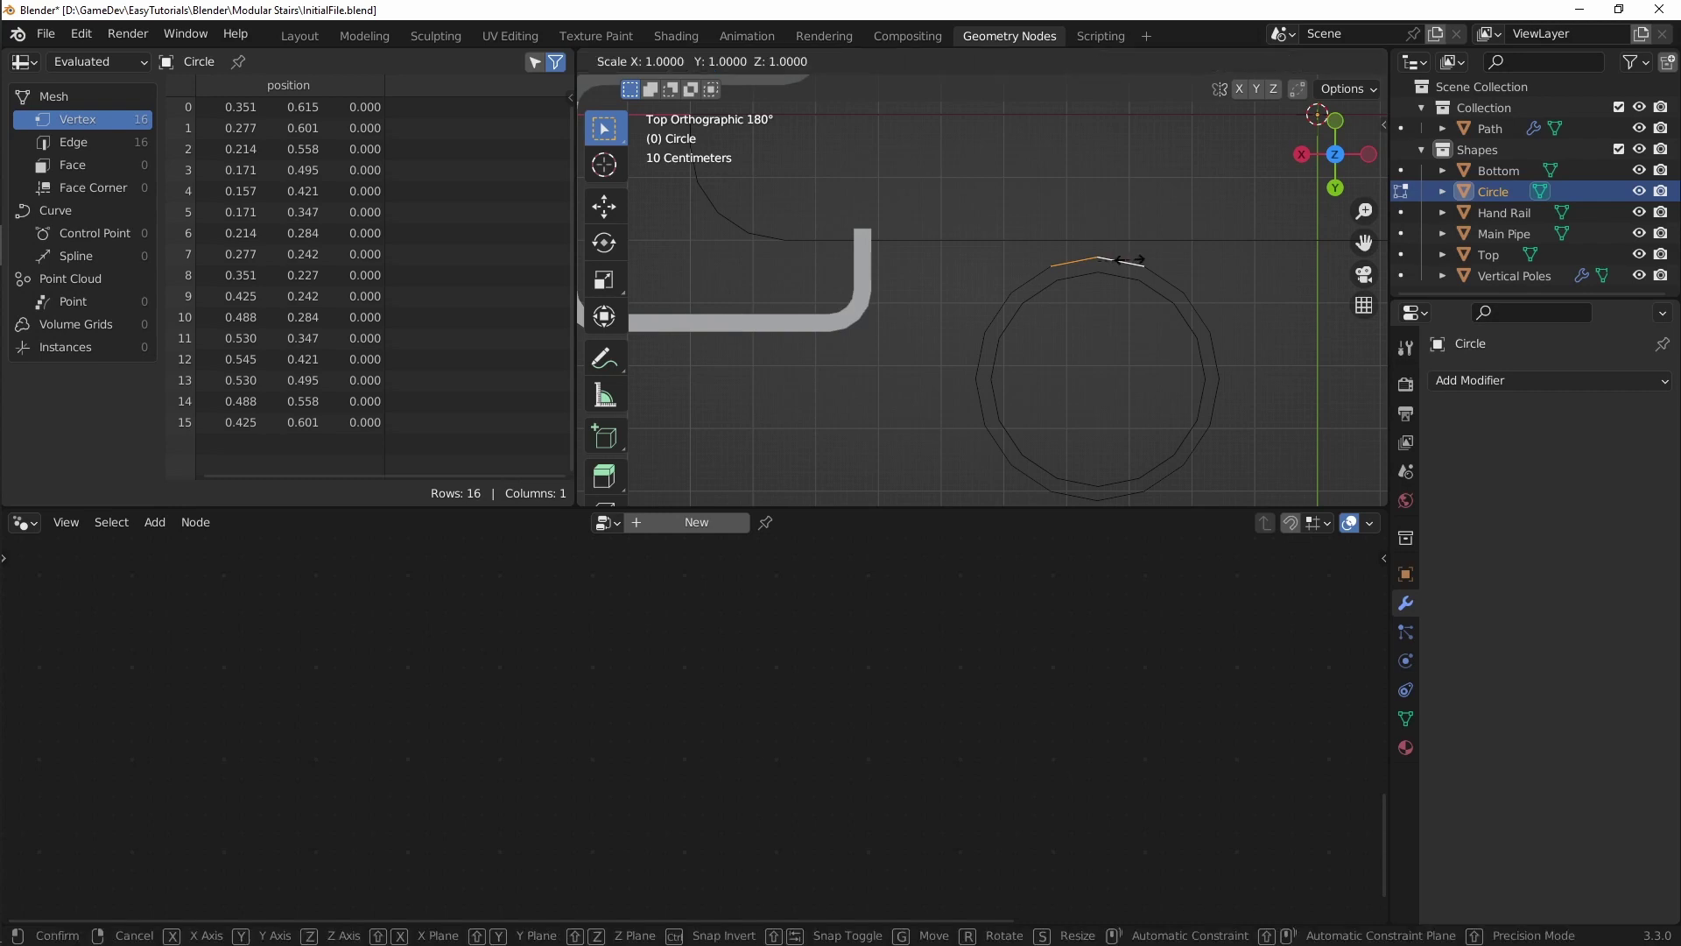
{"action": "key", "text": "y"}
{"action": "key", "text": "0"}
{"action": "key", "text": "Return"}
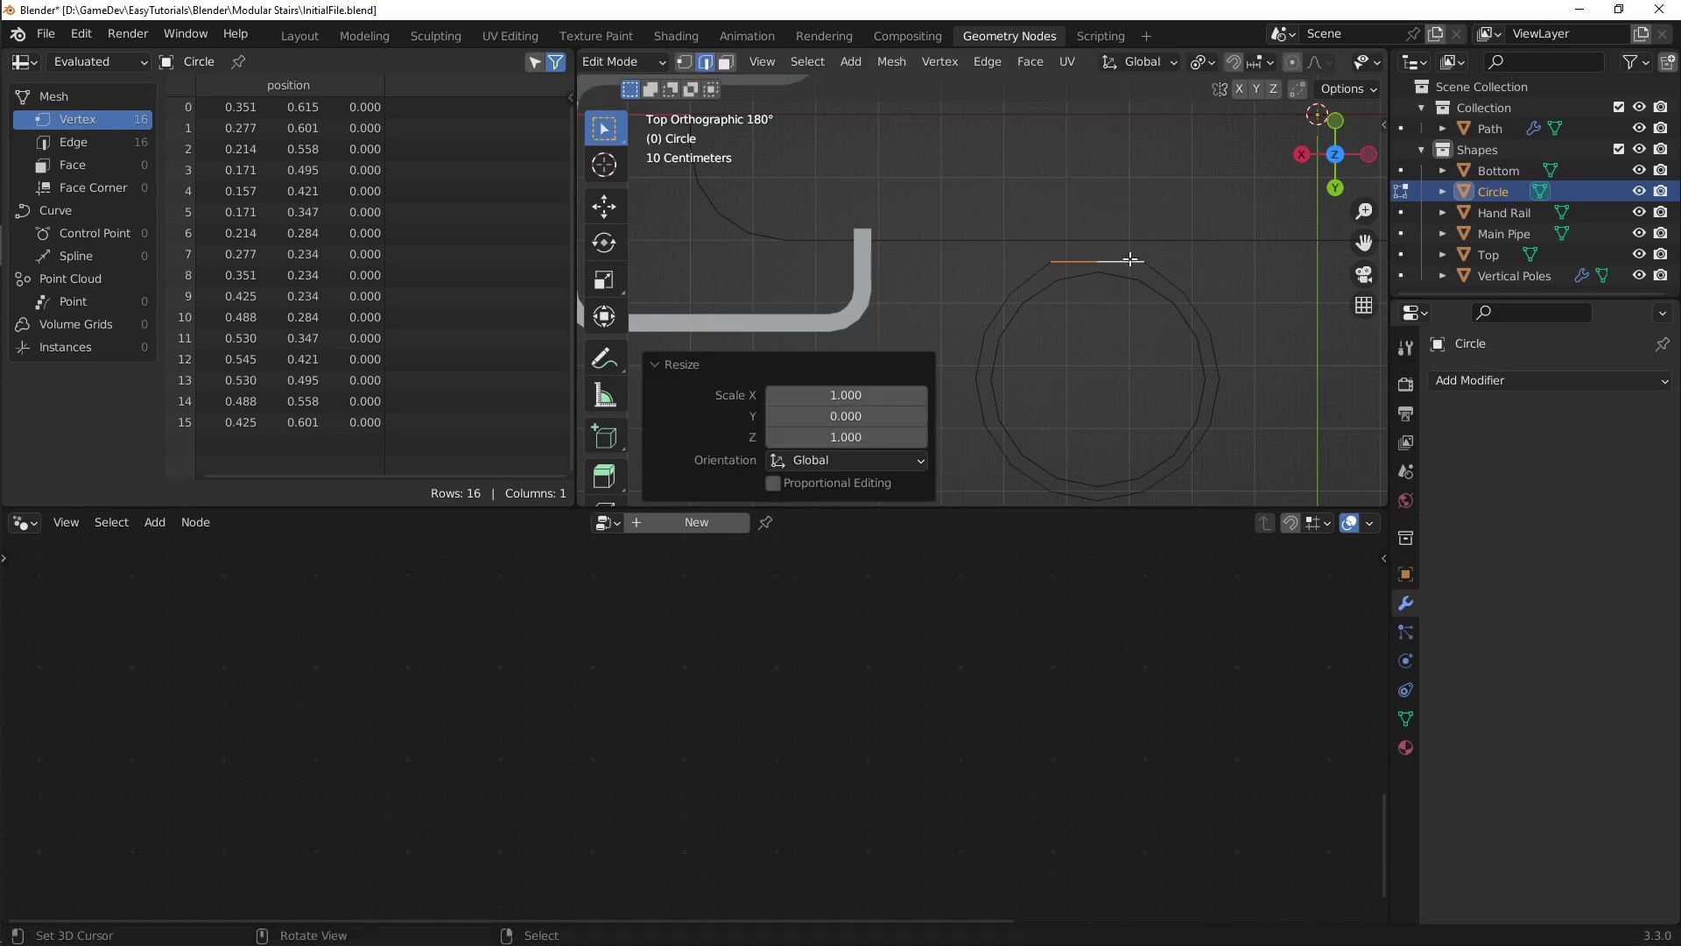
Step: Extrude the two flattened edges about -0.070 m along Y to form the clamp's mounting tab
{"action": "key", "text": "e"}
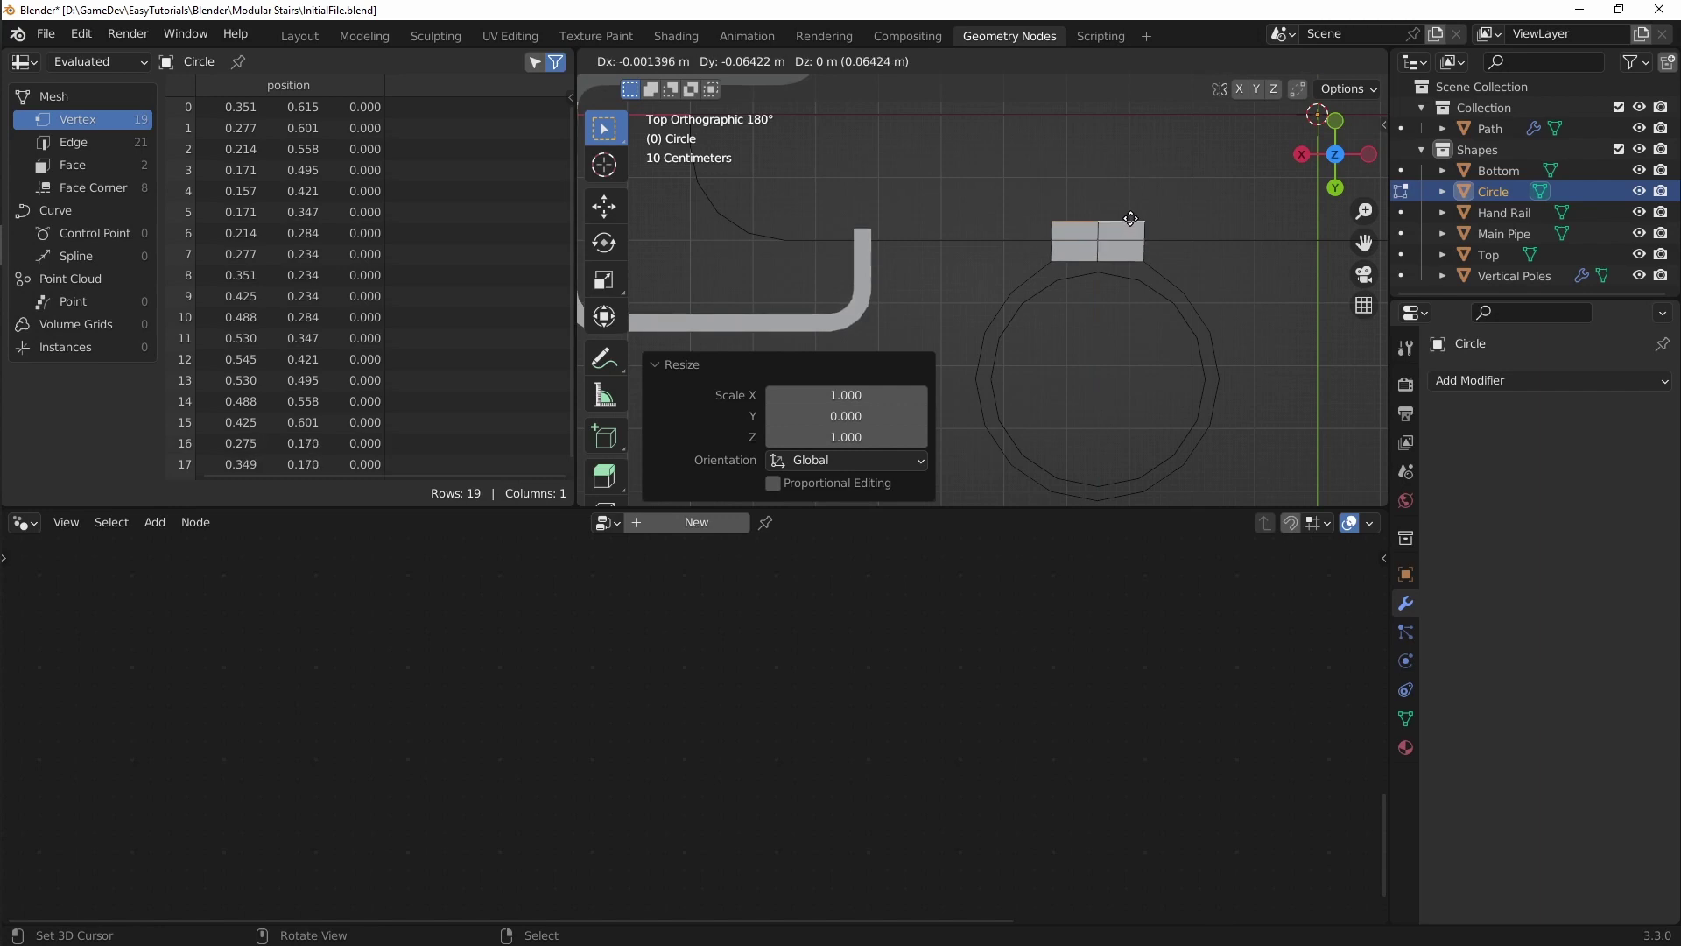
{"action": "key", "text": "y"}
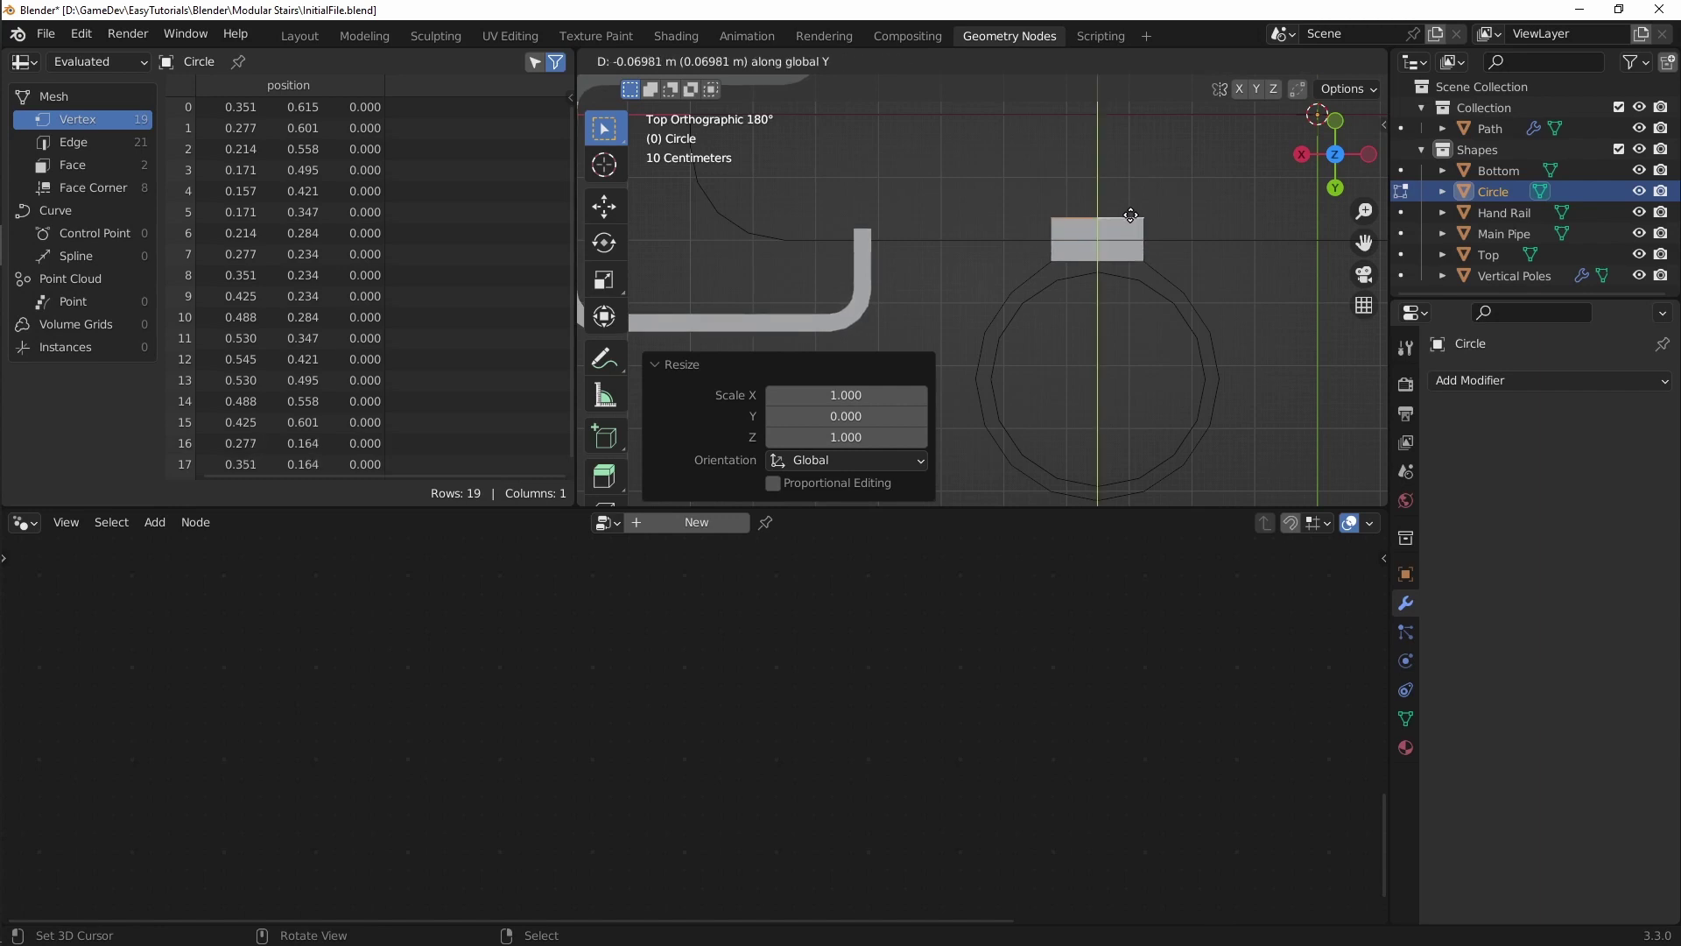
{"action": "left_click", "coordinate": [1131, 216]}
{"action": "scroll", "coordinate": [1103, 236], "scroll_direction": "down", "scroll_amount": 3, "text": "shift"}
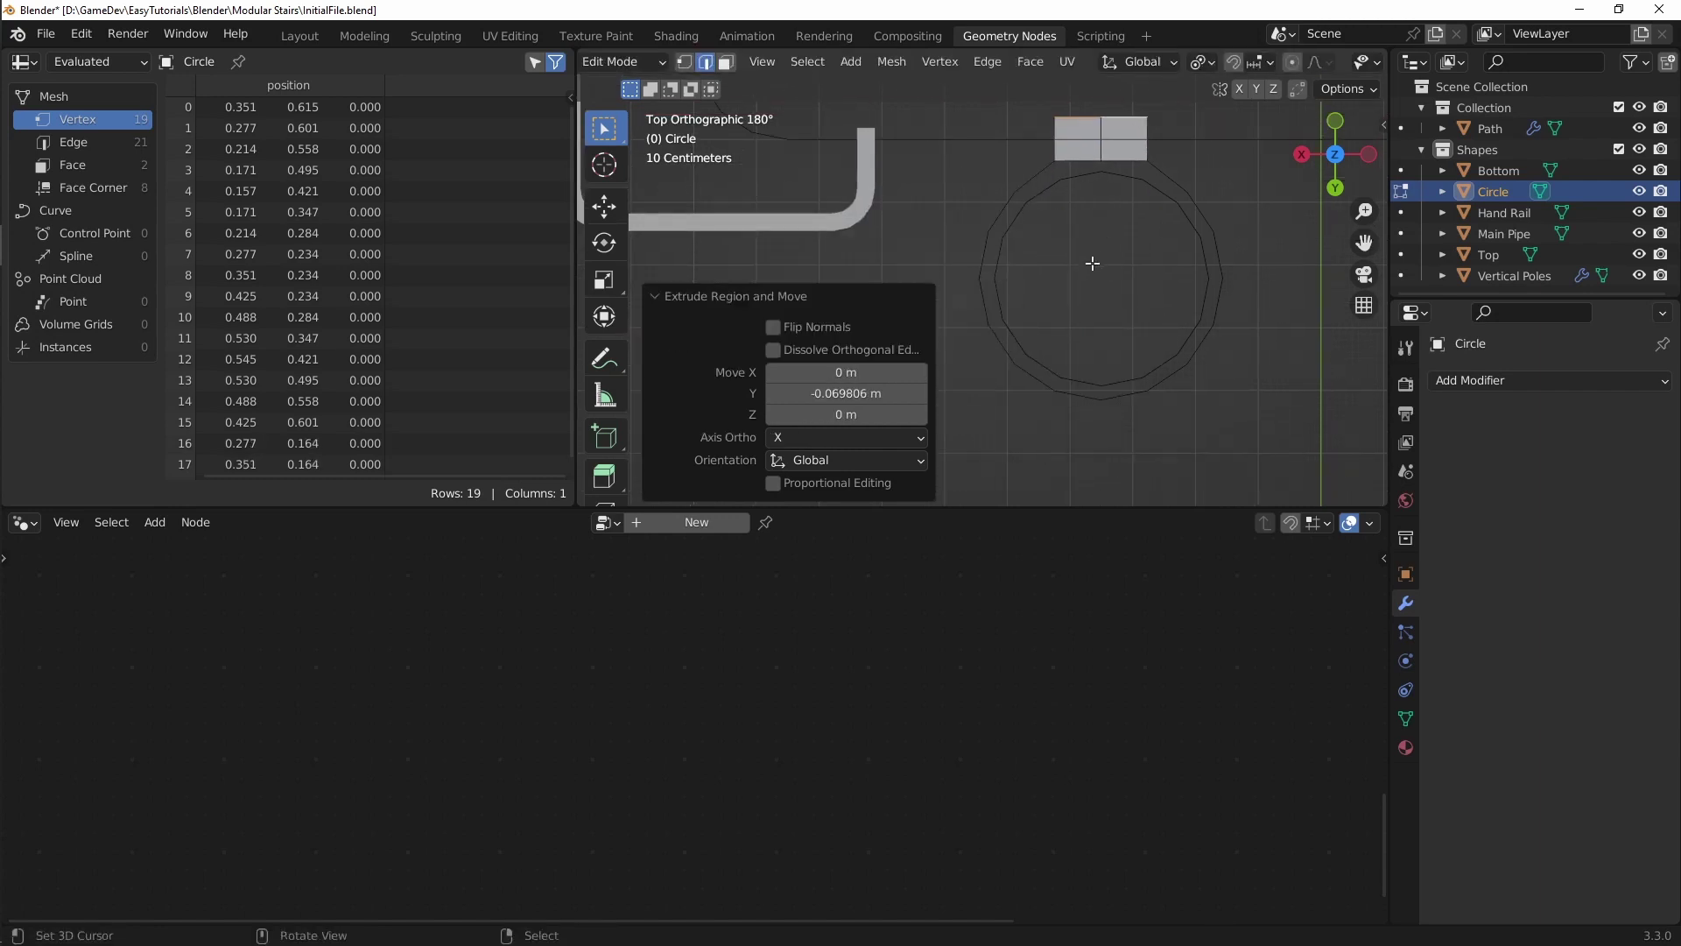
Step: Fill the circle outline with a face, extrude the whole profile into a solid clamp, and return to Object Mode
{"action": "middle_click_drag", "start_coordinate": [1092, 262], "coordinate": [1200, 316]}
{"action": "left_click", "coordinate": [1132, 205], "text": "alt"}
{"action": "key", "text": "f"}
{"action": "right_click", "coordinate": [1305, 295]}
{"action": "right_click", "coordinate": [1125, 265]}
{"action": "key", "text": "e"}
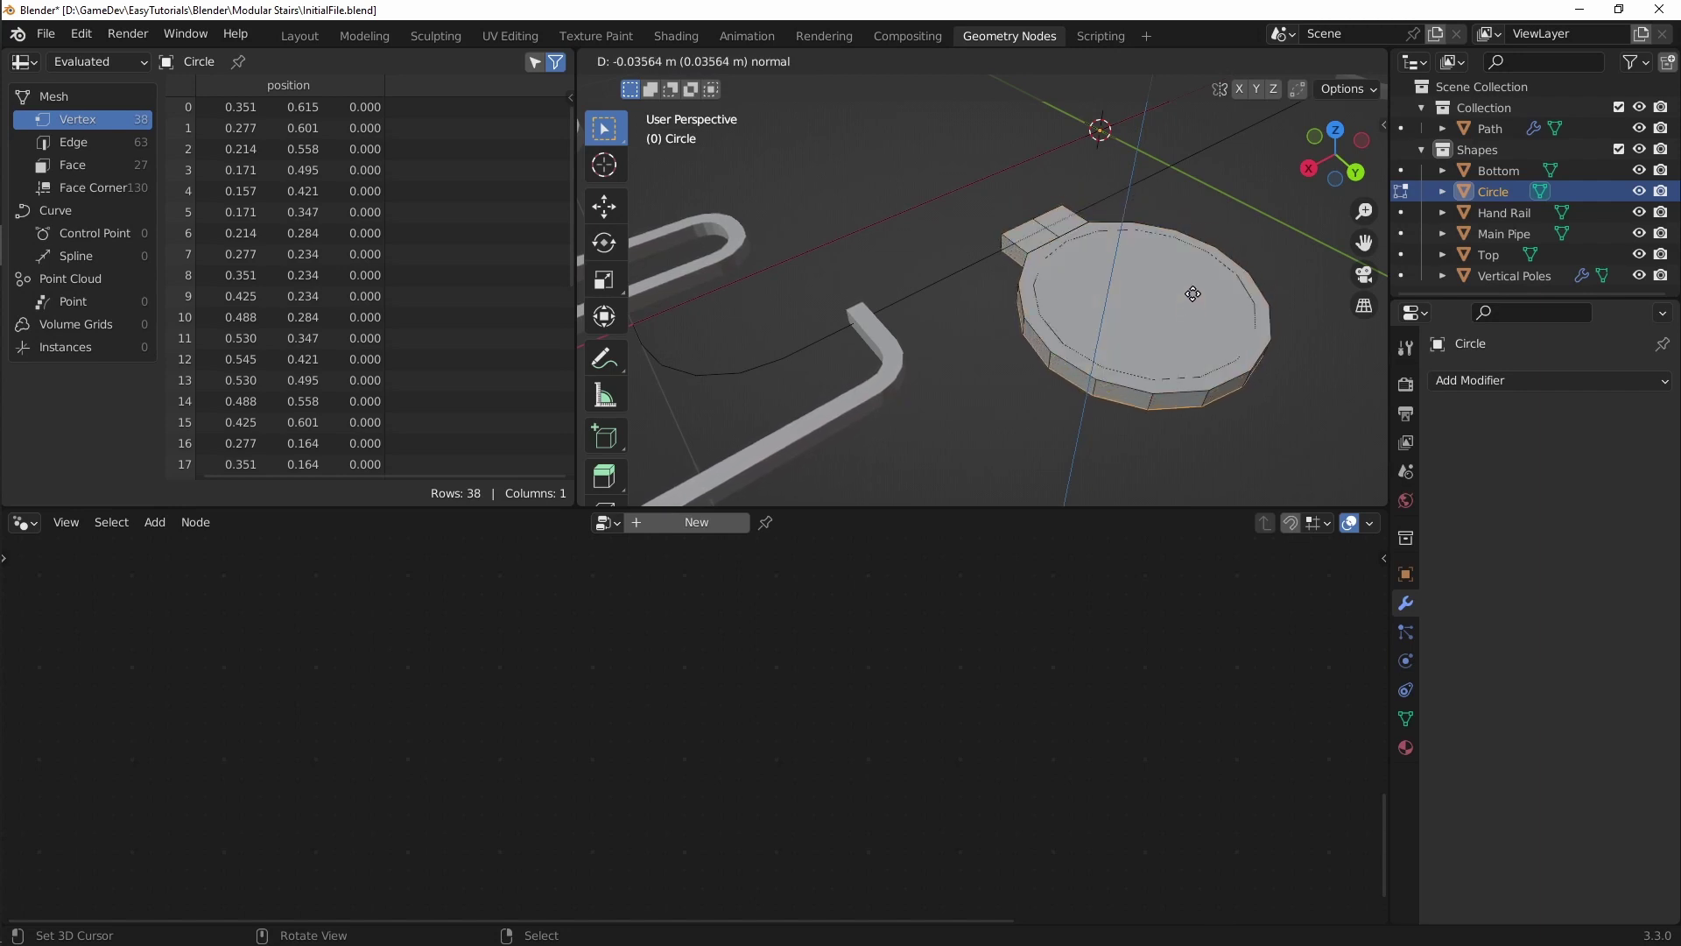
{"action": "left_click", "coordinate": [1184, 284]}
{"action": "middle_click_drag", "start_coordinate": [1184, 285], "coordinate": [1102, 295]}
{"action": "key", "text": "Tab"}
Step: Shade the clamp object smooth and enable Auto Smooth with a 30° angle
{"action": "left_click", "coordinate": [1406, 718]}
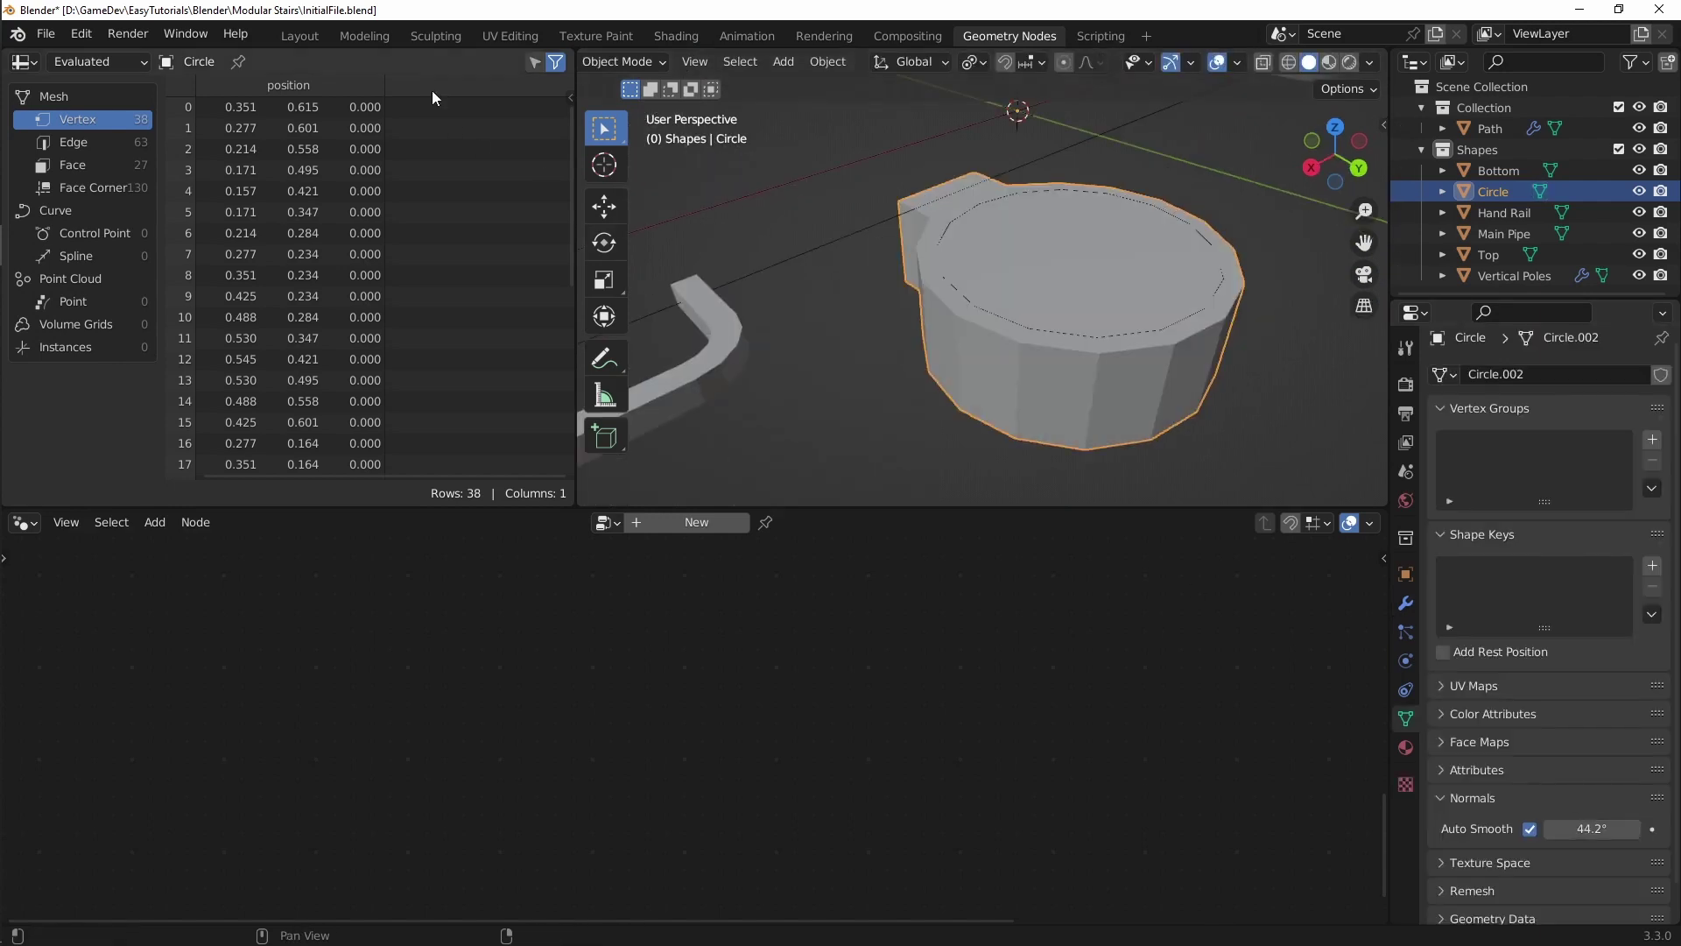
{"action": "right_click", "coordinate": [996, 102]}
{"action": "left_click", "coordinate": [969, 102]}
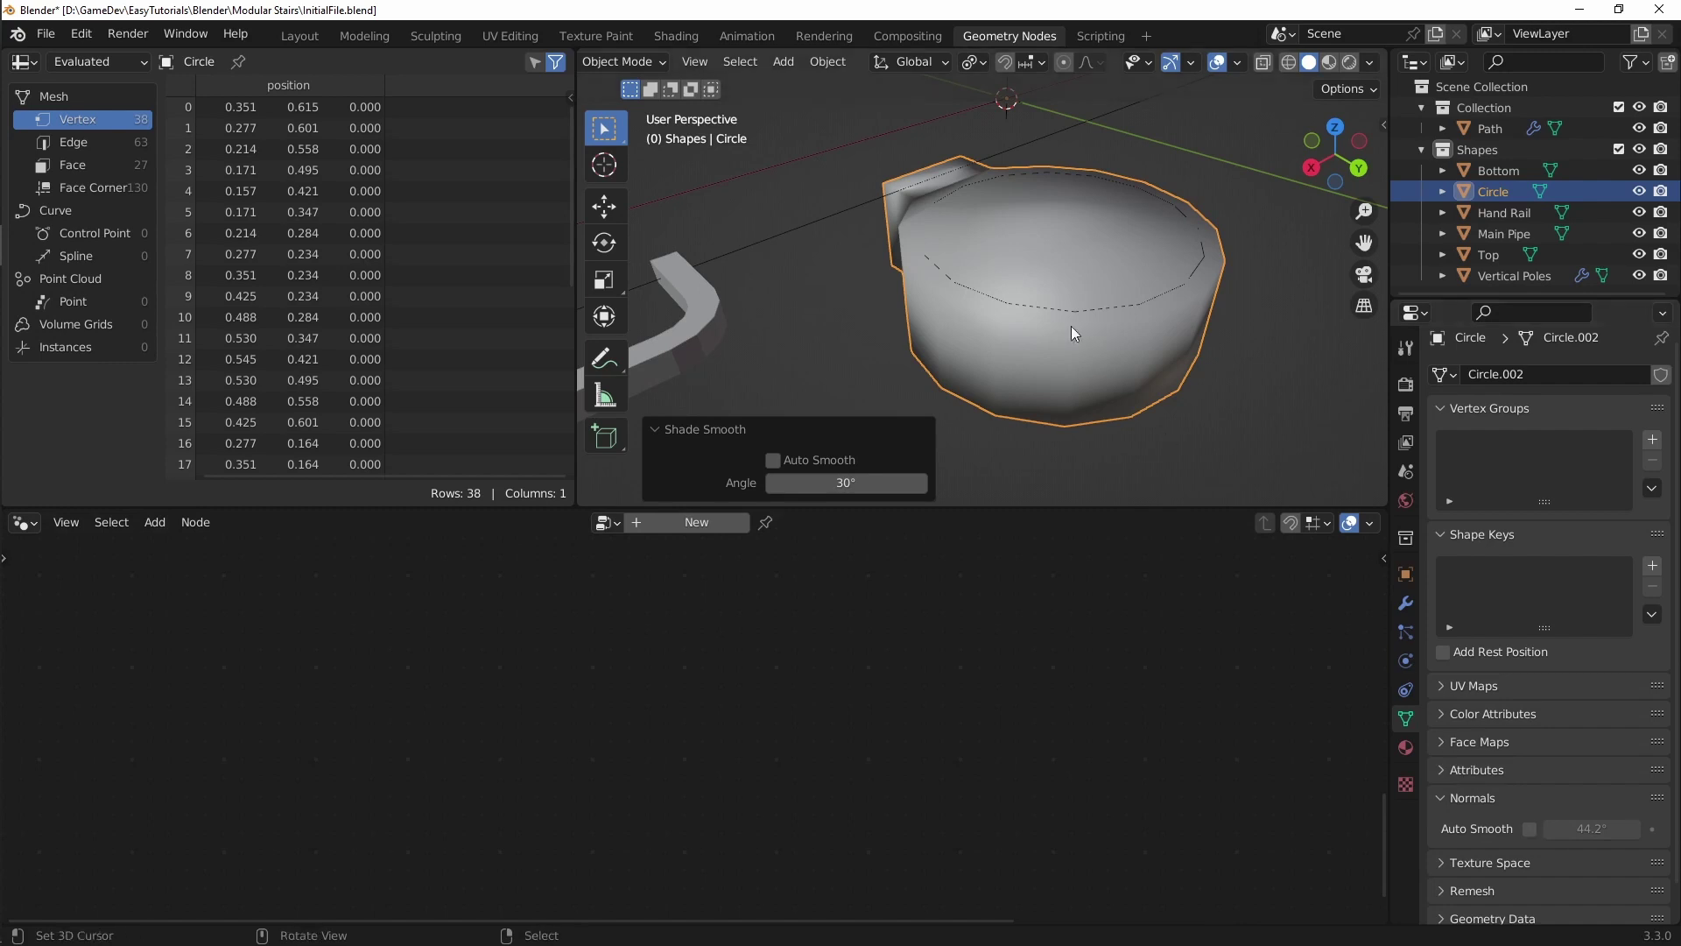
{"action": "left_click", "coordinate": [1529, 828]}
{"action": "left_click_drag", "start_coordinate": [1601, 836], "coordinate": [1589, 835]}
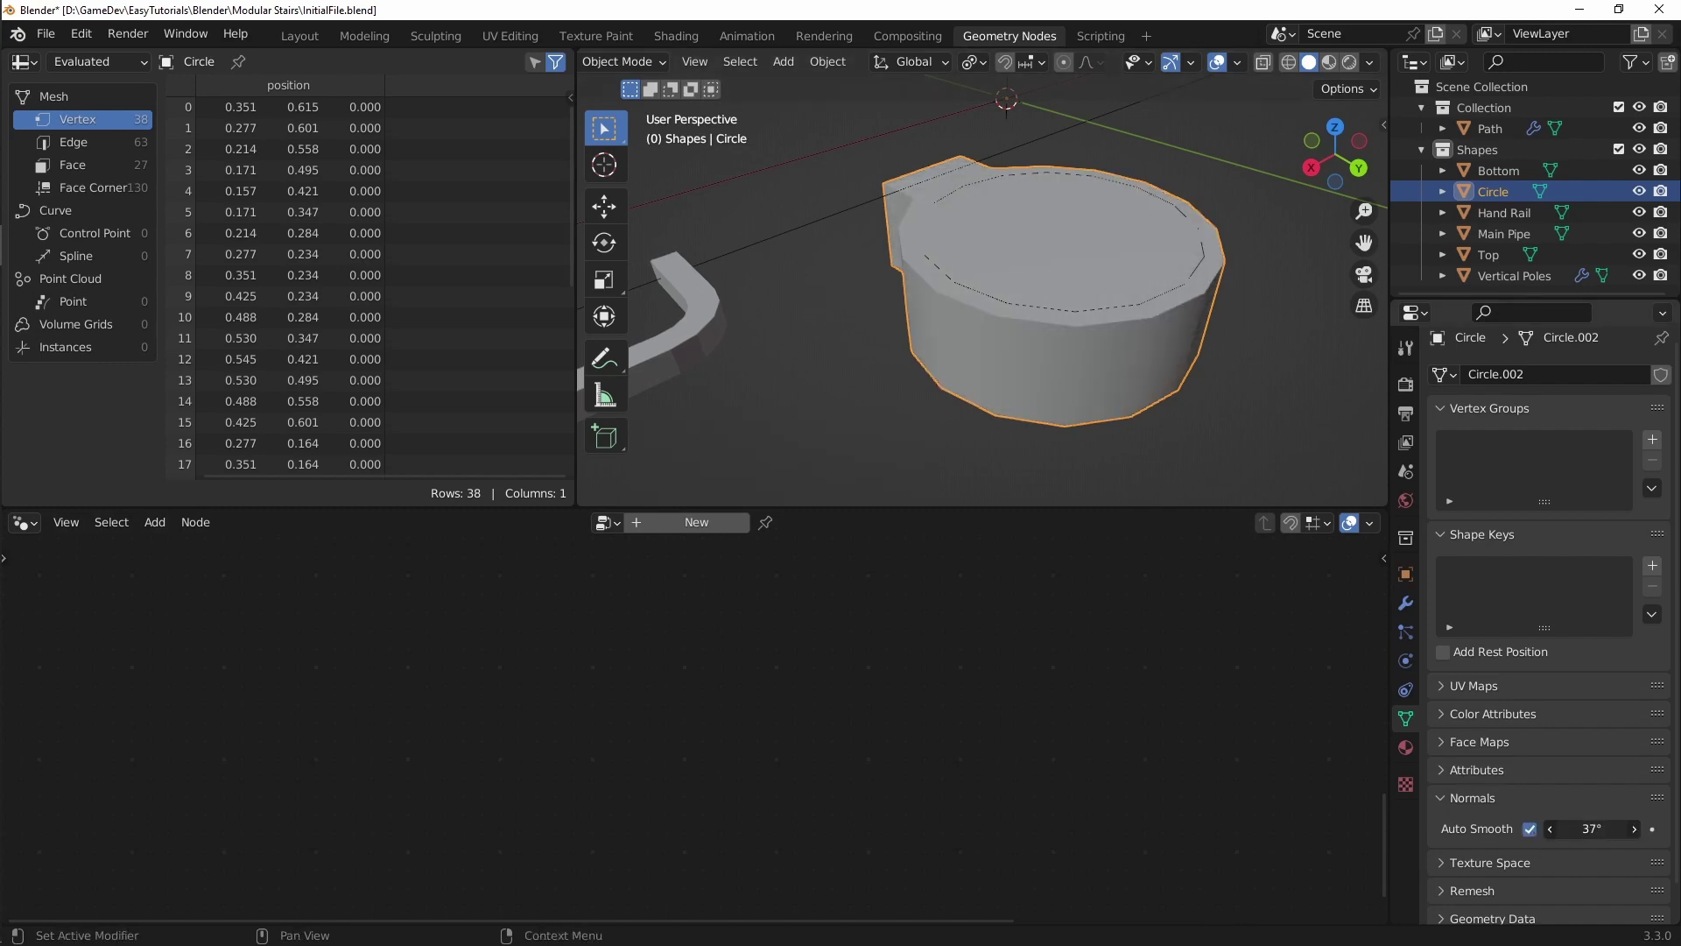
{"action": "double_click", "coordinate": [1626, 834]}
{"action": "type", "text": "30"}
{"action": "key", "text": "Return"}
Step: Save the file and select the Path object to bring back its node tree
{"action": "mouse_move", "coordinate": [977, 355]}
{"action": "middle_mouse_down"}
{"action": "mouse_move", "coordinate": [981, 234]}
{"action": "mouse_move", "coordinate": [1093, 275]}
{"action": "mouse_move", "coordinate": [747, 212]}
{"action": "mouse_move", "coordinate": [771, 202]}
{"action": "mouse_move", "coordinate": [808, 240]}
{"action": "mouse_move", "coordinate": [1038, 337]}
{"action": "mouse_move", "coordinate": [981, 328]}
{"action": "middle_mouse_up"}
{"action": "scroll", "coordinate": [980, 329], "scroll_direction": "down", "scroll_amount": 5}
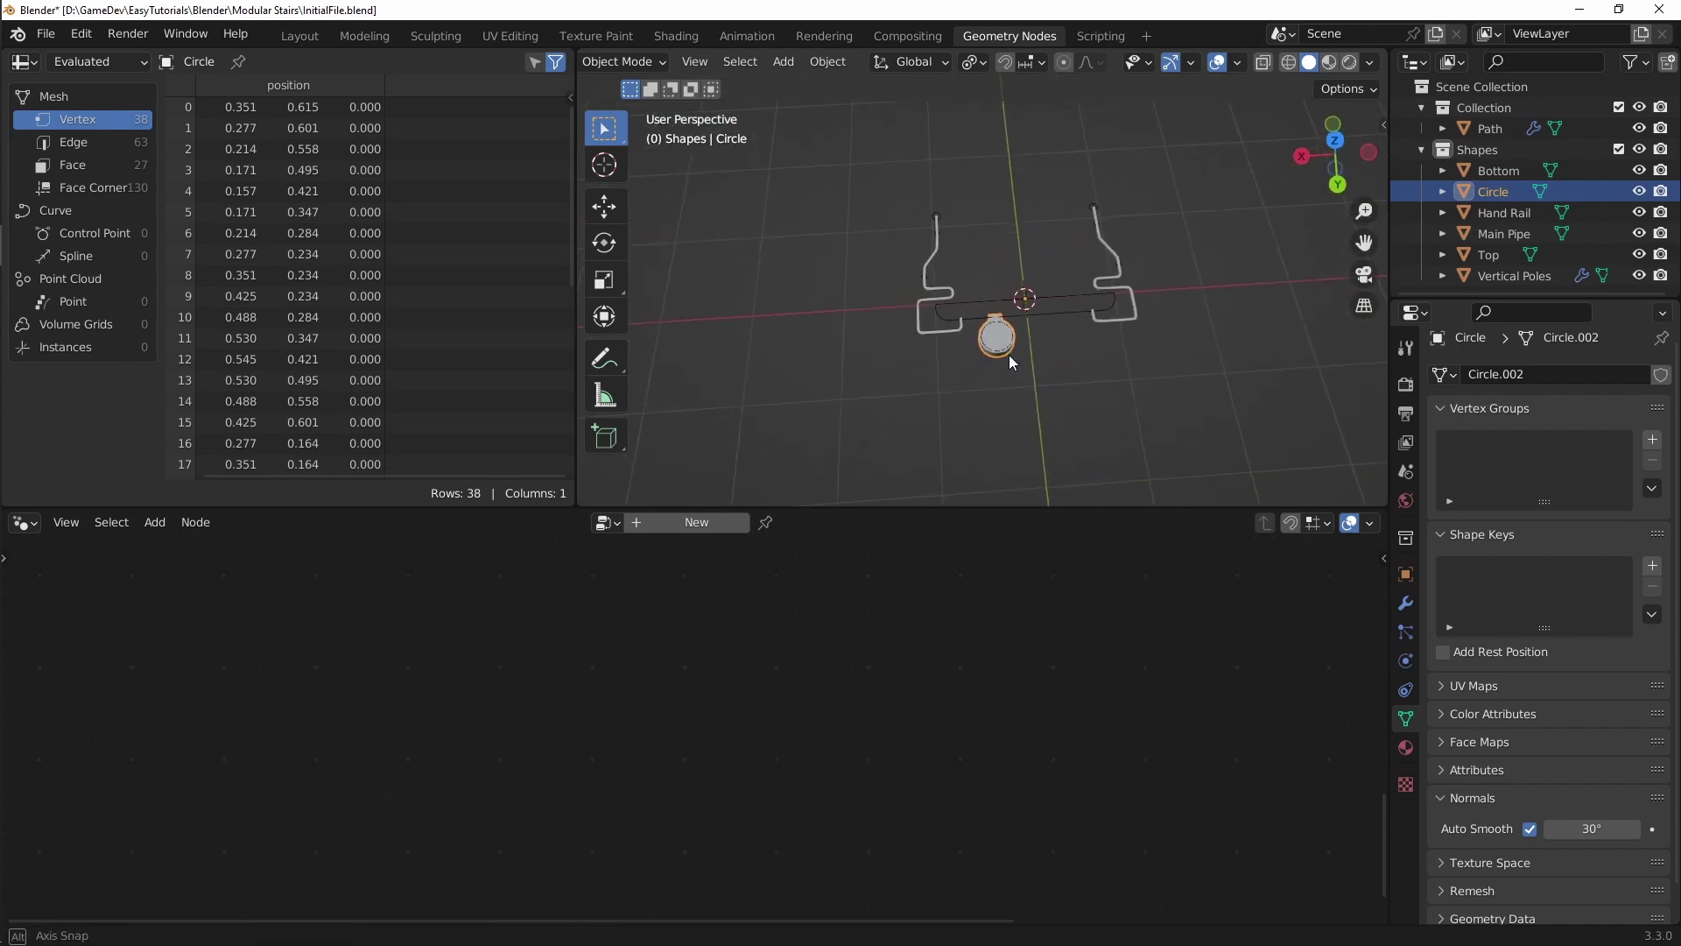
{"action": "key", "text": "ctrl+s"}
{"action": "middle_click_drag", "start_coordinate": [1021, 354], "coordinate": [979, 368]}
{"action": "scroll", "coordinate": [979, 367], "scroll_direction": "down", "scroll_amount": 13}
{"action": "left_click_drag", "start_coordinate": [948, 448], "coordinate": [1026, 213], "text": "shift"}
{"action": "left_click", "coordinate": [1024, 216]}
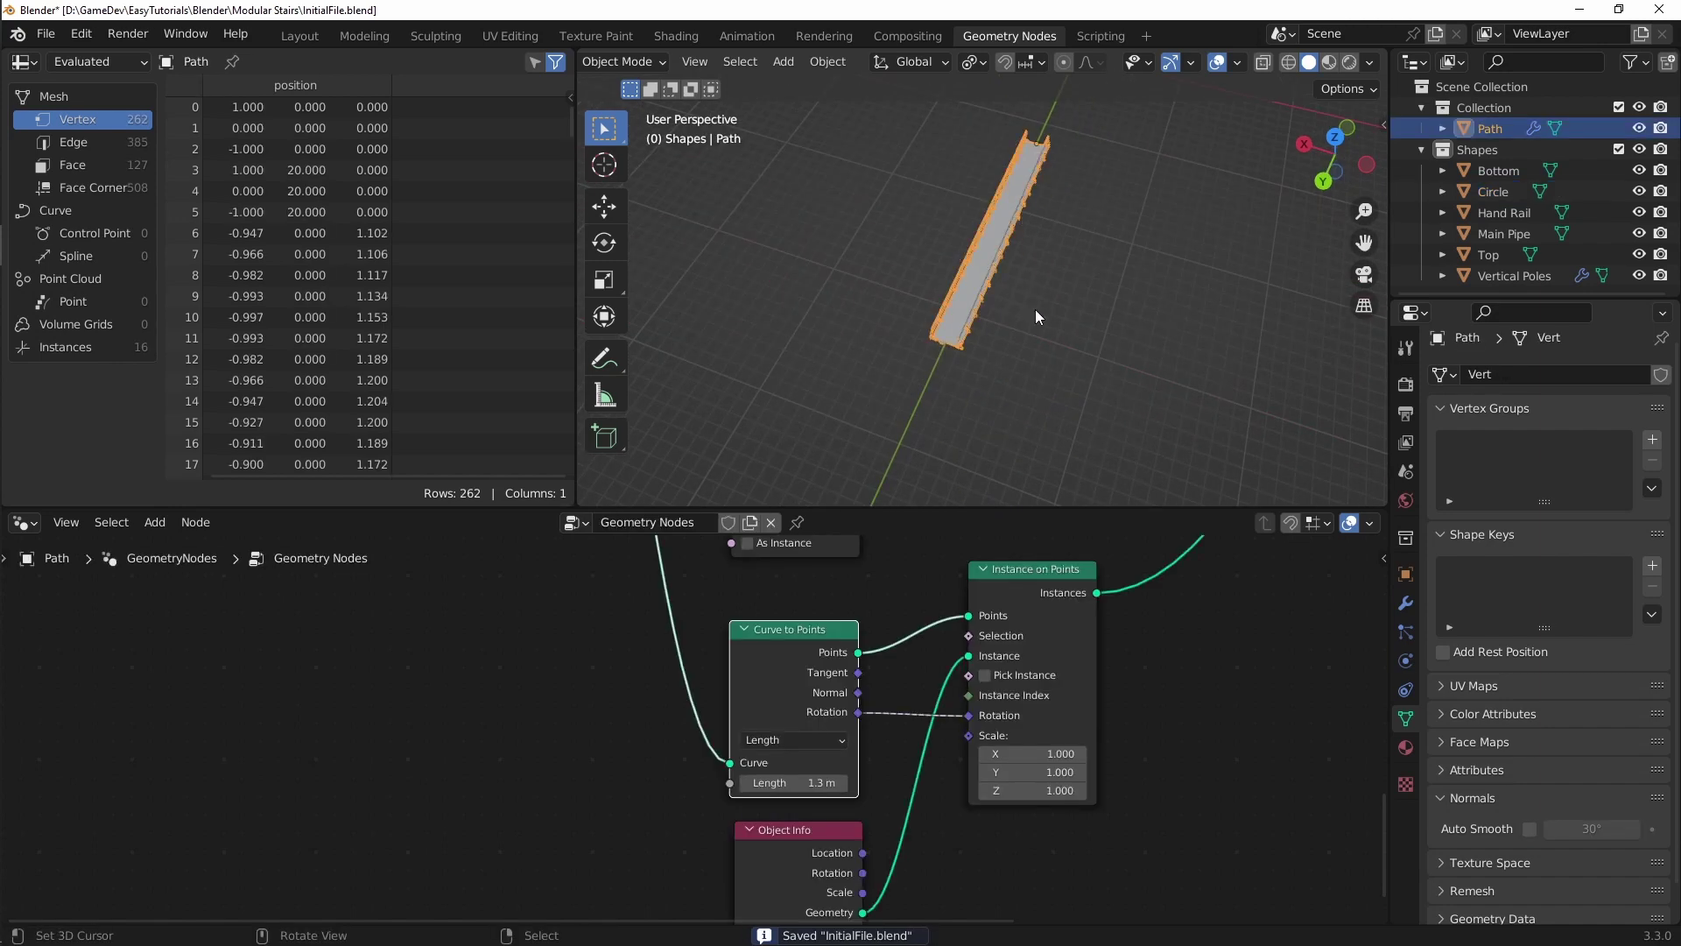
Step: Duplicate the vertical poles' Curve to Points, Object Info and Instance on Points nodes and place the copies below the originals
{"action": "middle_click_drag", "start_coordinate": [1035, 309], "coordinate": [1011, 303]}
{"action": "scroll", "coordinate": [971, 718], "scroll_direction": "down", "scroll_amount": 5}
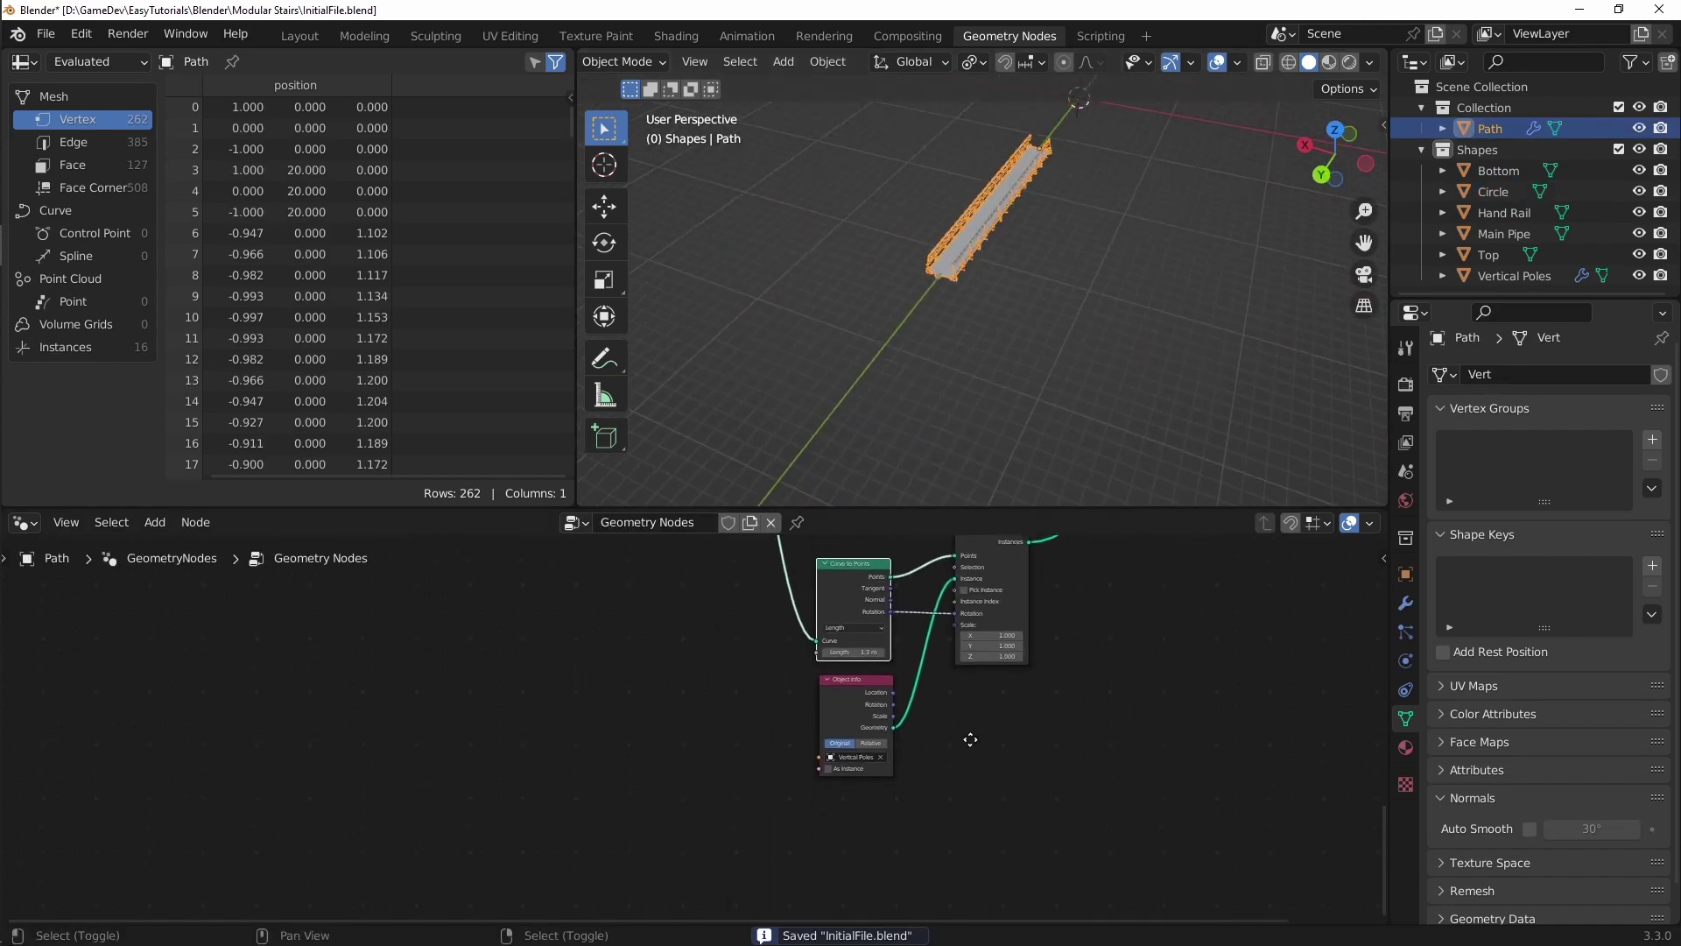
{"action": "left_click_drag", "start_coordinate": [965, 755], "coordinate": [804, 571]}
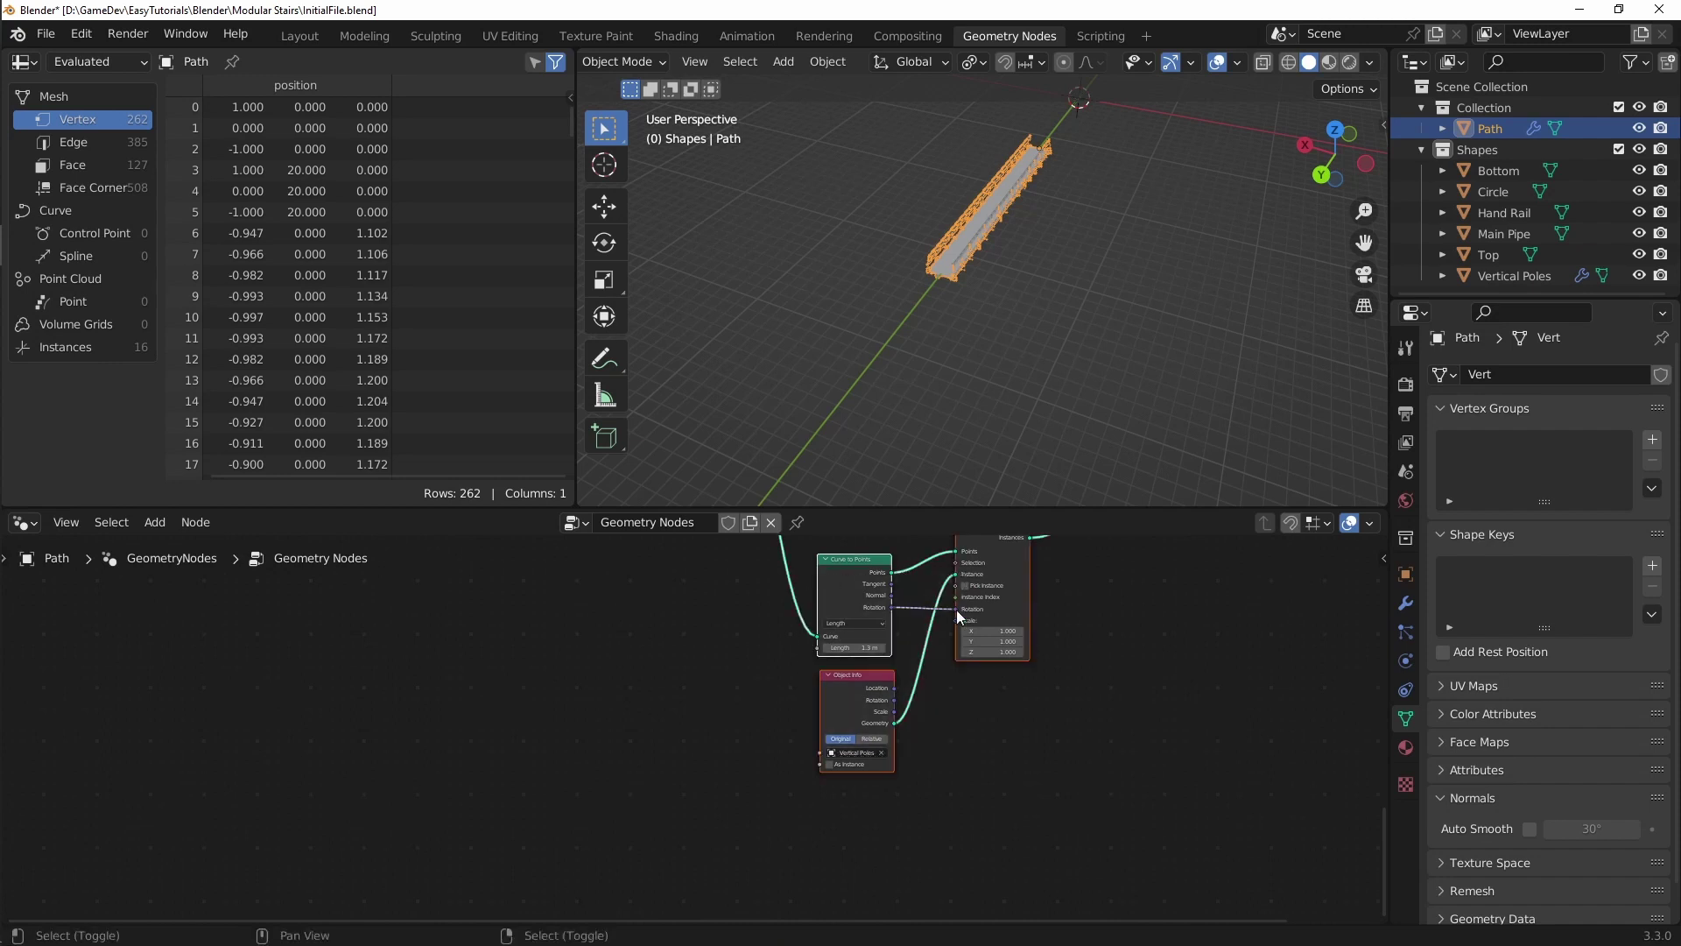
{"action": "left_click", "coordinate": [1144, 627]}
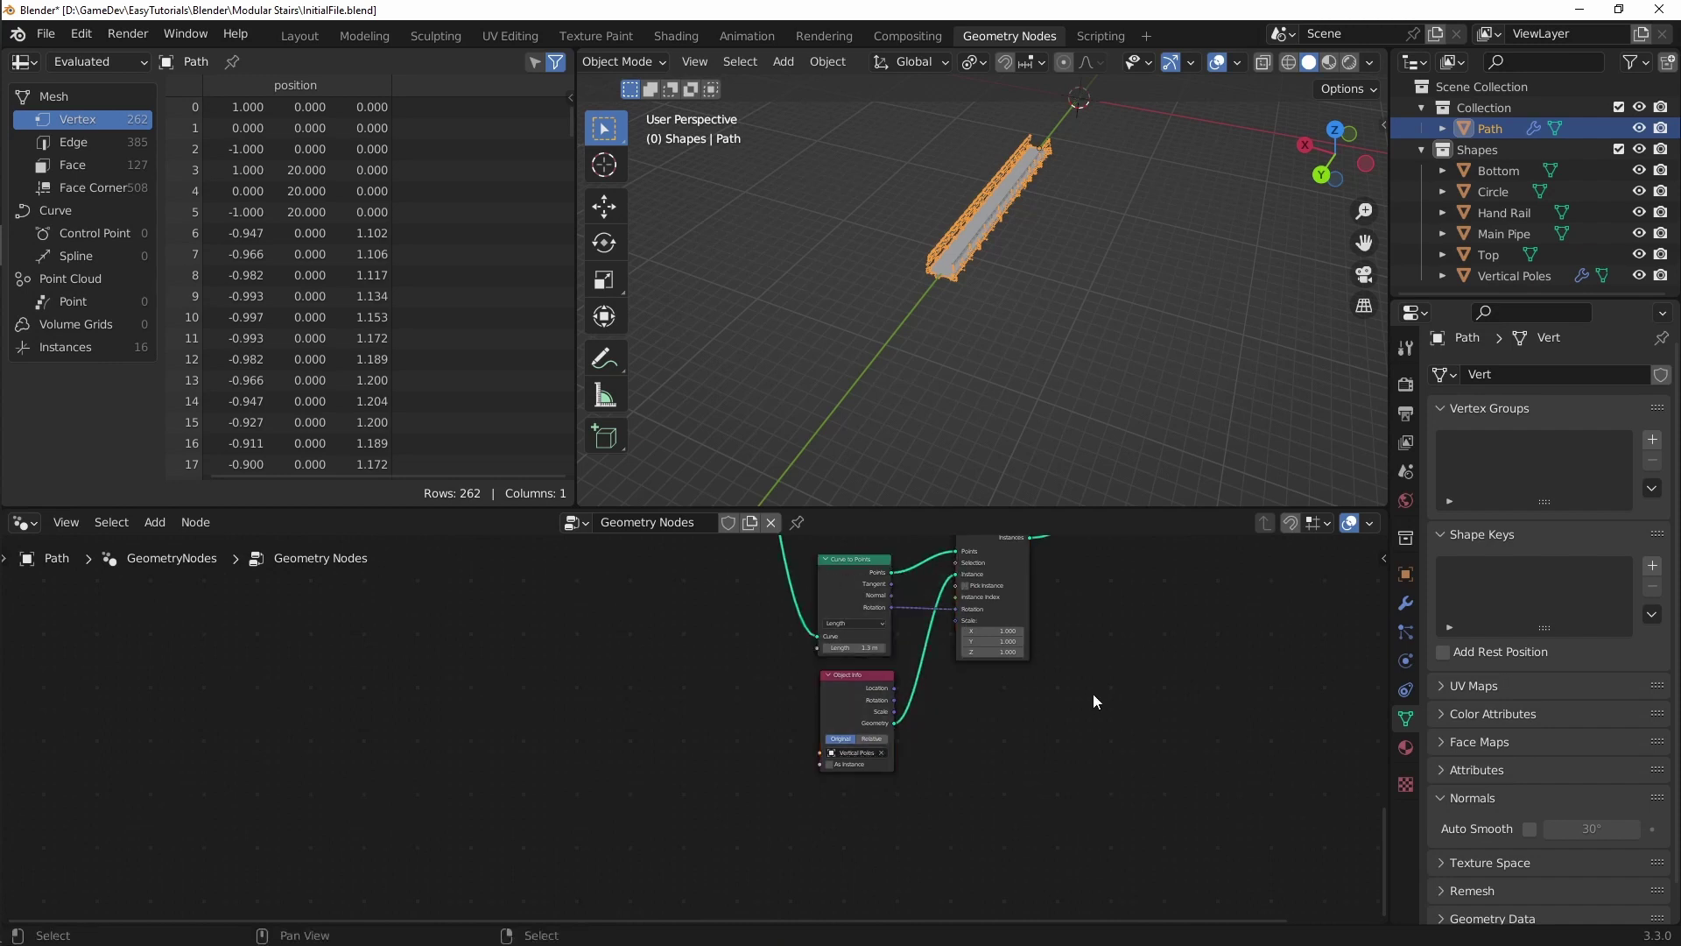
{"action": "left_click_drag", "start_coordinate": [1084, 802], "coordinate": [838, 604]}
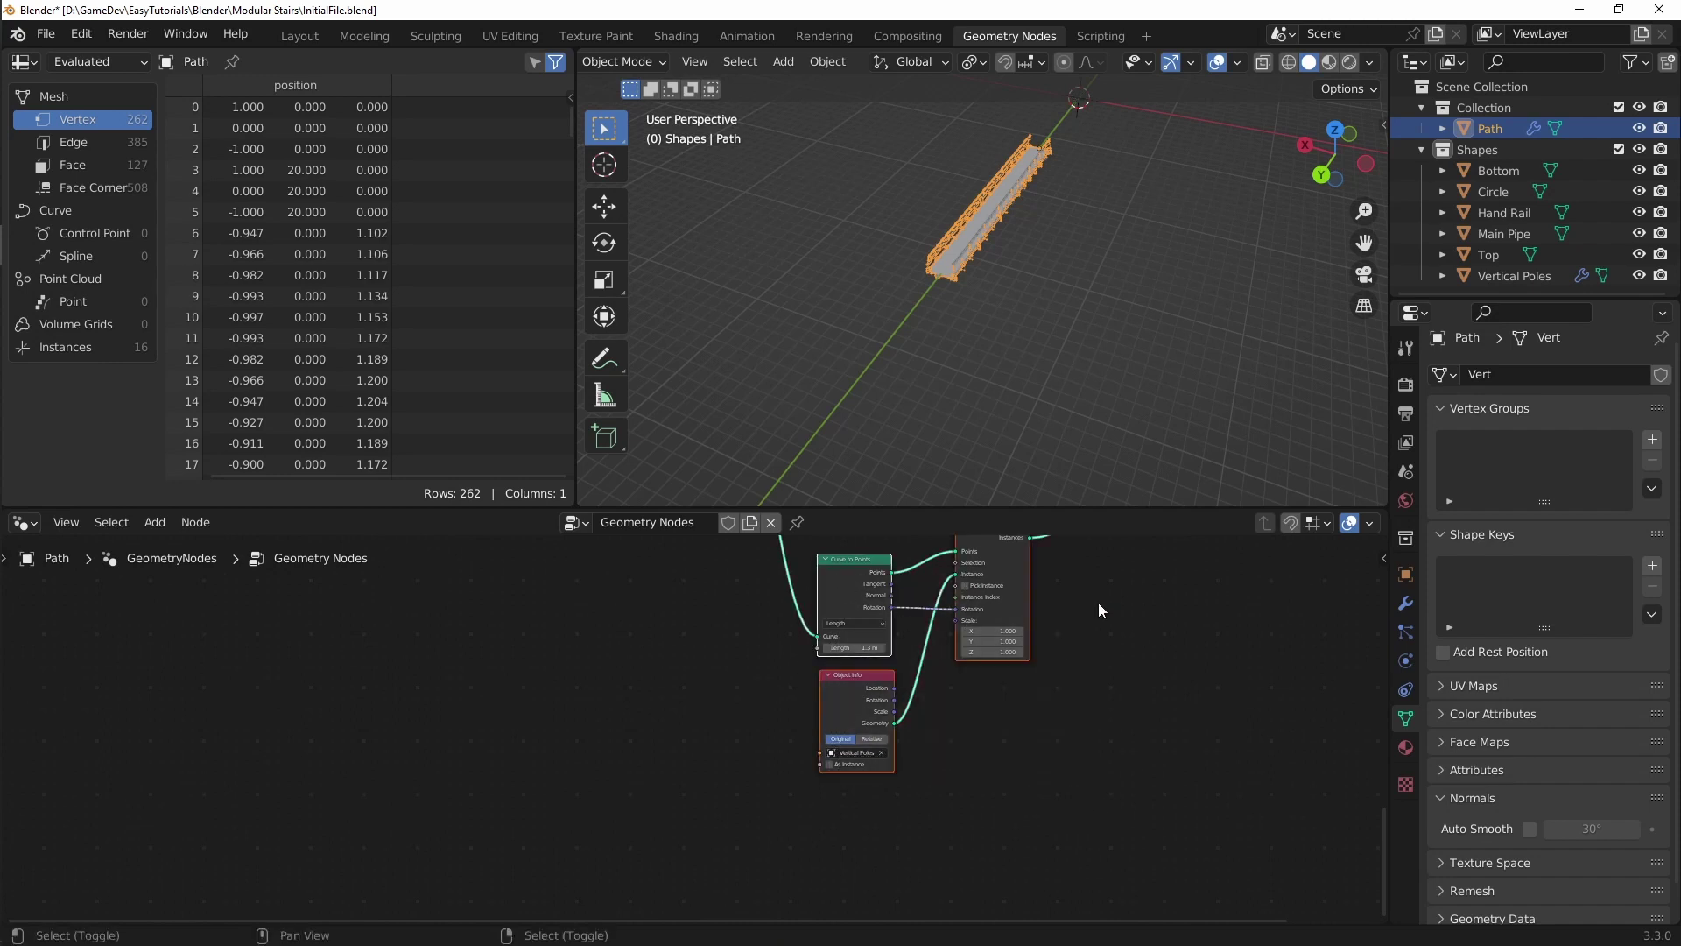
{"action": "scroll", "coordinate": [1105, 631], "scroll_direction": "down", "scroll_amount": 3}
{"action": "middle_click_drag", "start_coordinate": [1077, 681], "coordinate": [1050, 638], "text": "shift"}
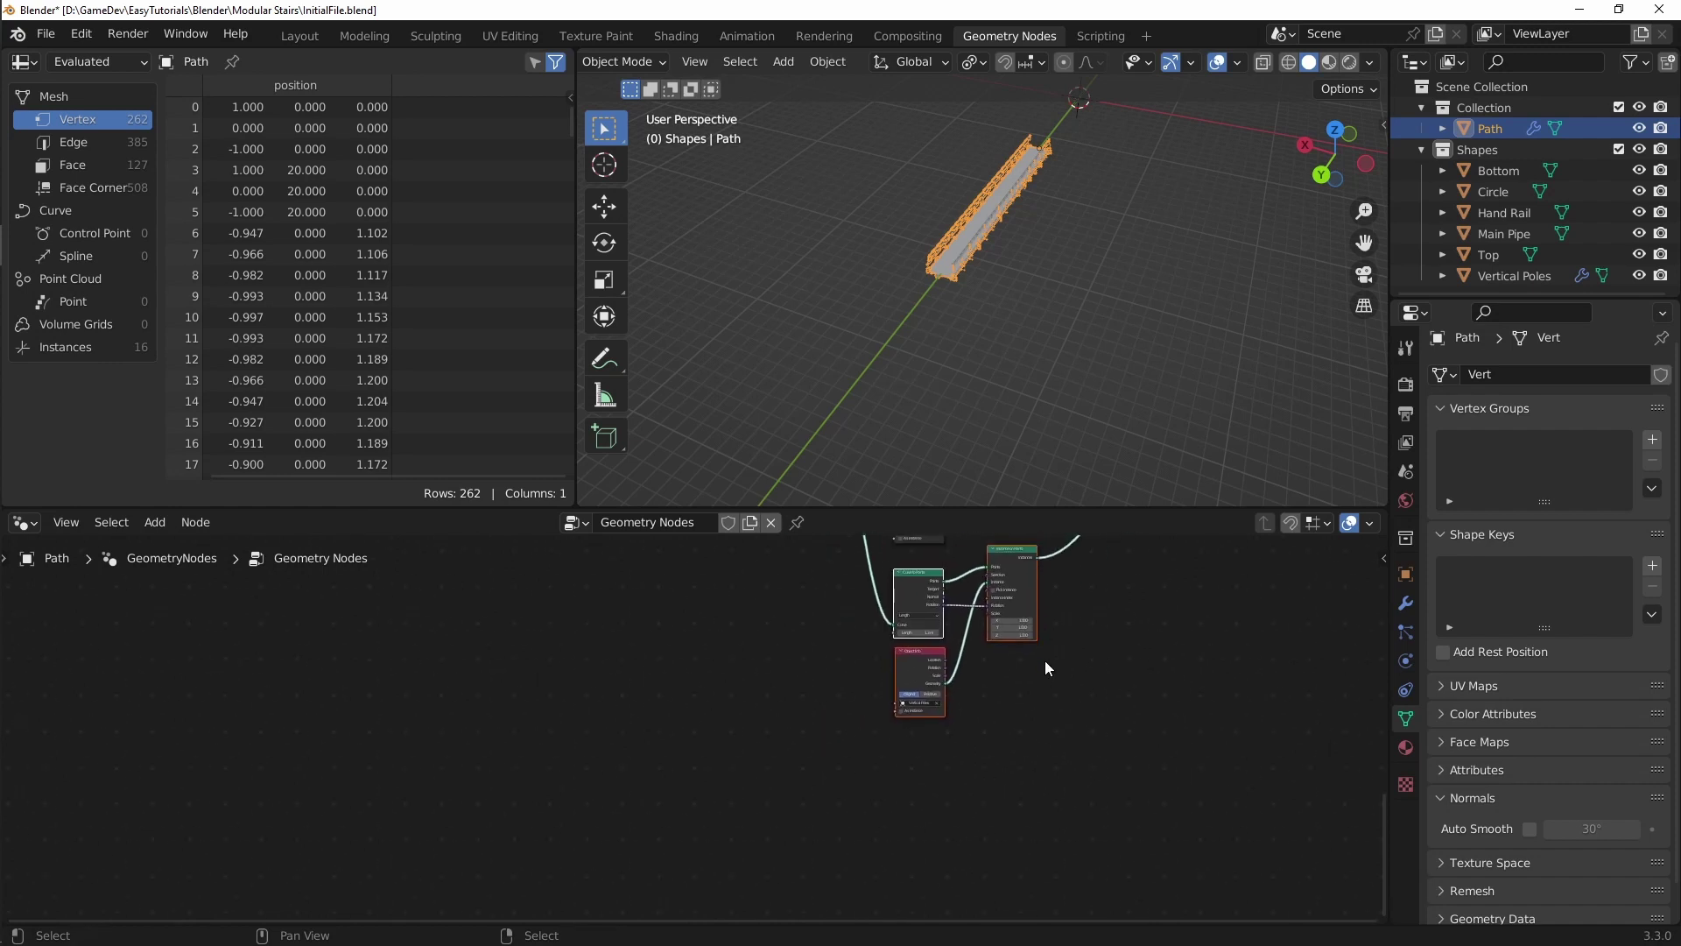
{"action": "key", "text": "shift+d"}
{"action": "left_click", "coordinate": [1047, 837]}
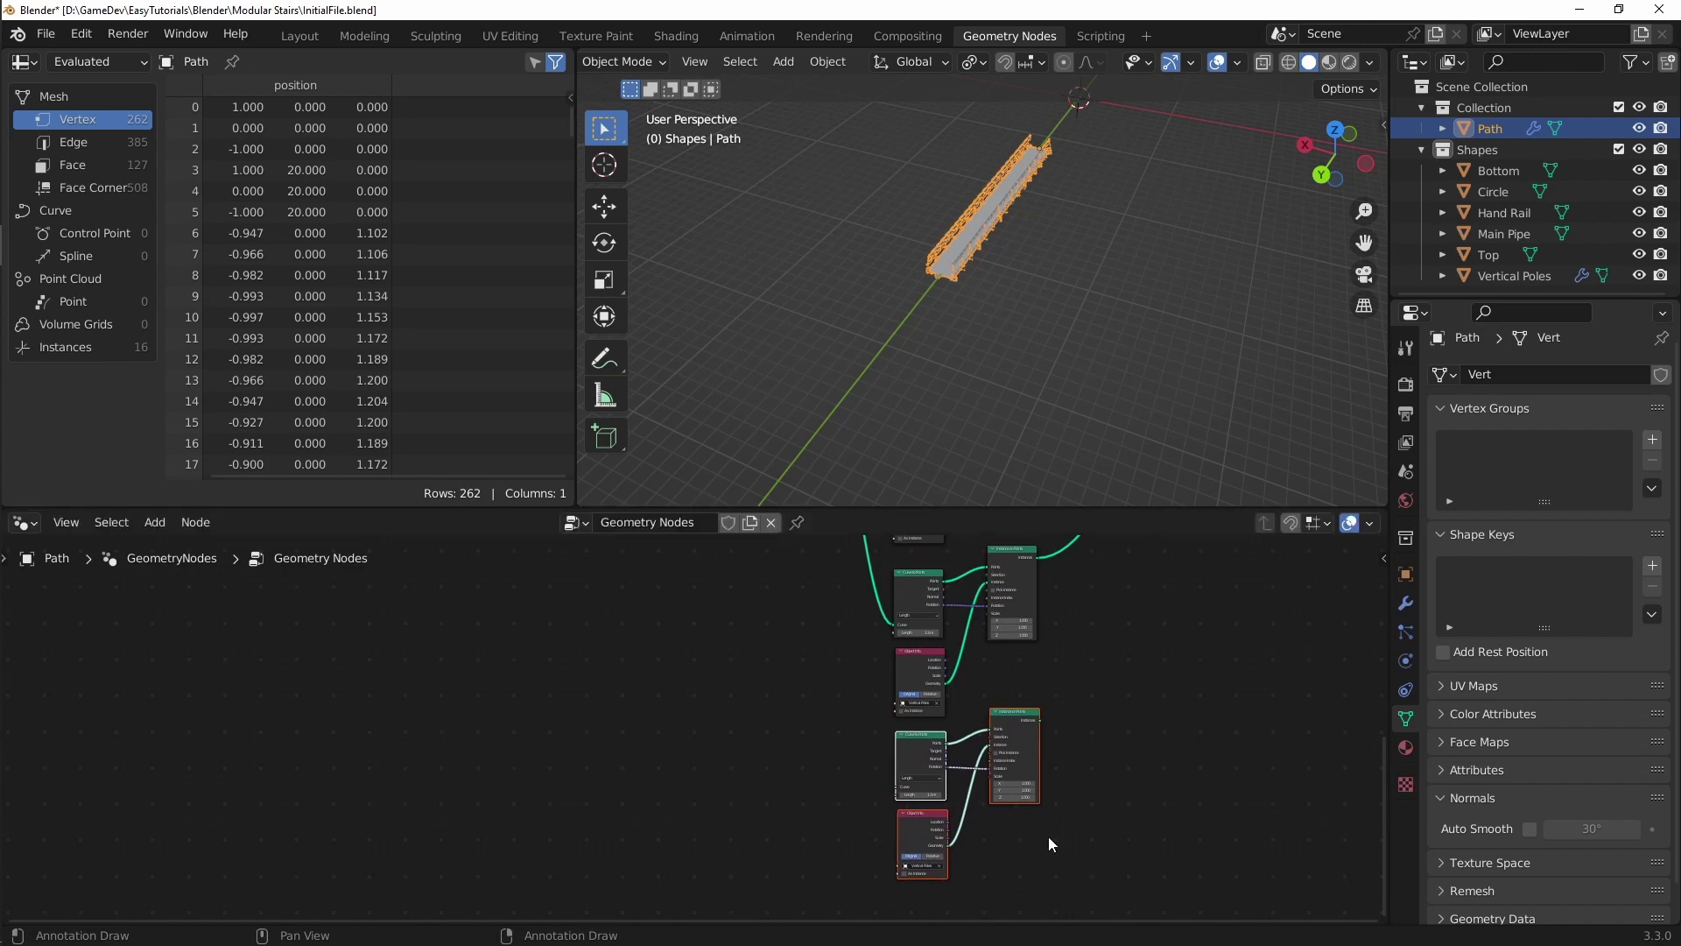
Step: Link the path curve to the Curve input of the duplicated Curve to Points node
{"action": "middle_click_drag", "start_coordinate": [827, 697], "coordinate": [890, 686], "text": "shift"}
{"action": "left_click", "coordinate": [906, 602]}
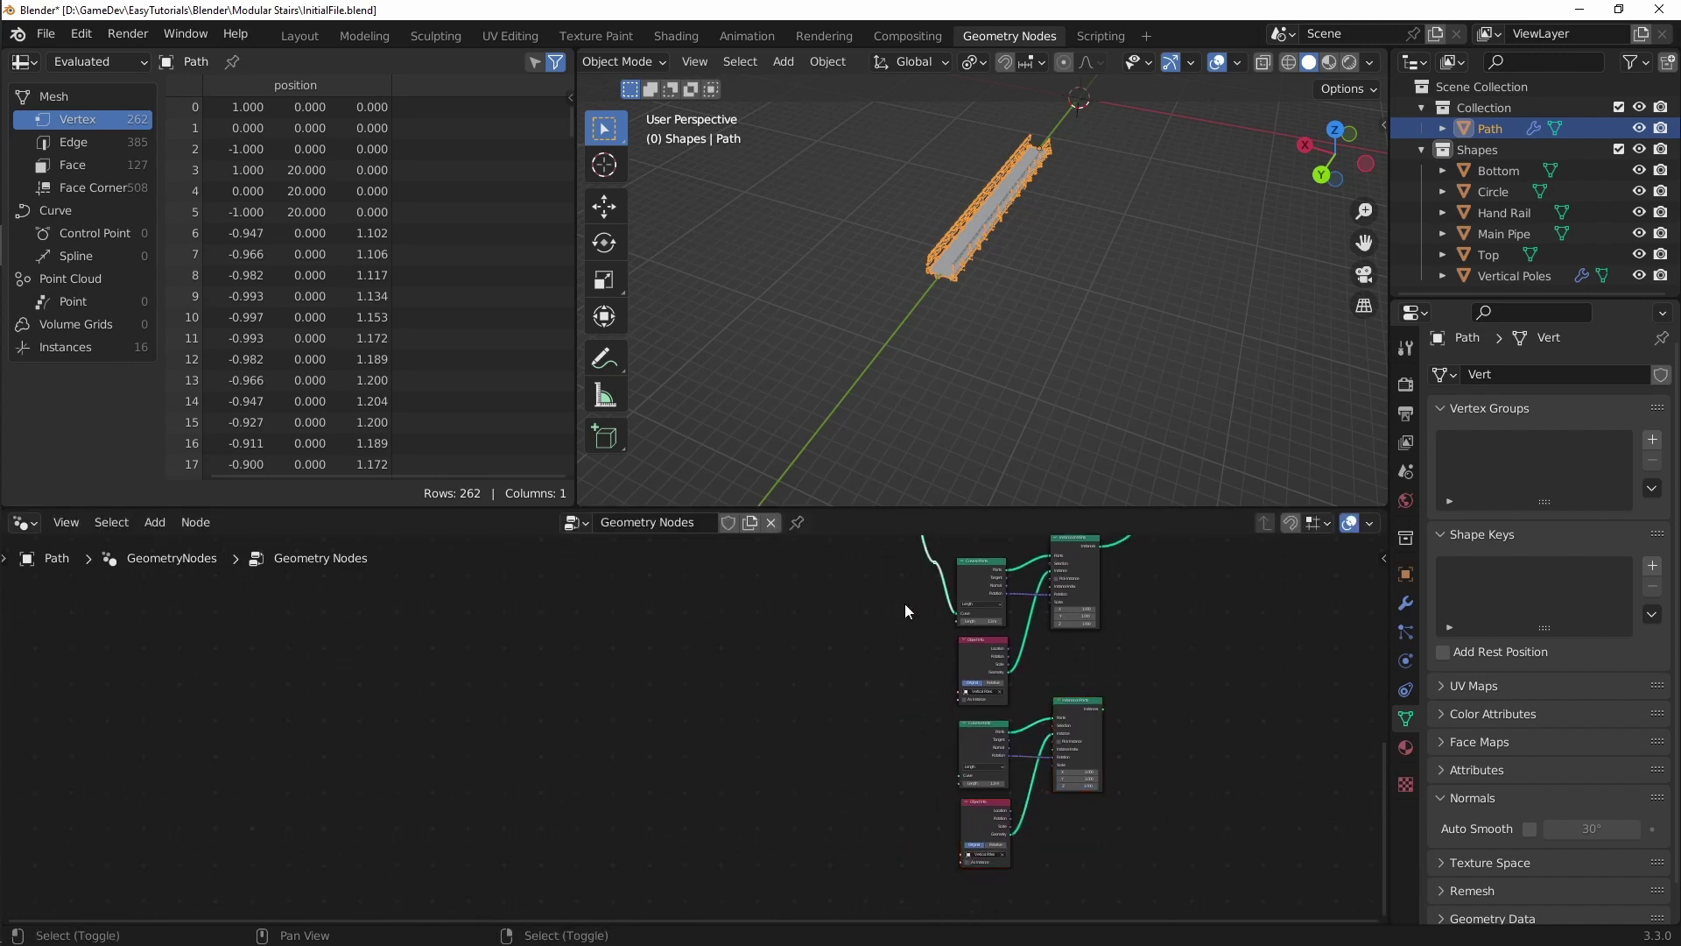
{"action": "left_click_drag", "start_coordinate": [932, 562], "coordinate": [960, 776]}
Step: Rename the Circle object as Pipe Clamp
{"action": "scroll", "coordinate": [923, 721], "scroll_direction": "up", "scroll_amount": 4}
{"action": "scroll", "coordinate": [1040, 832], "scroll_direction": "up", "scroll_amount": 3}
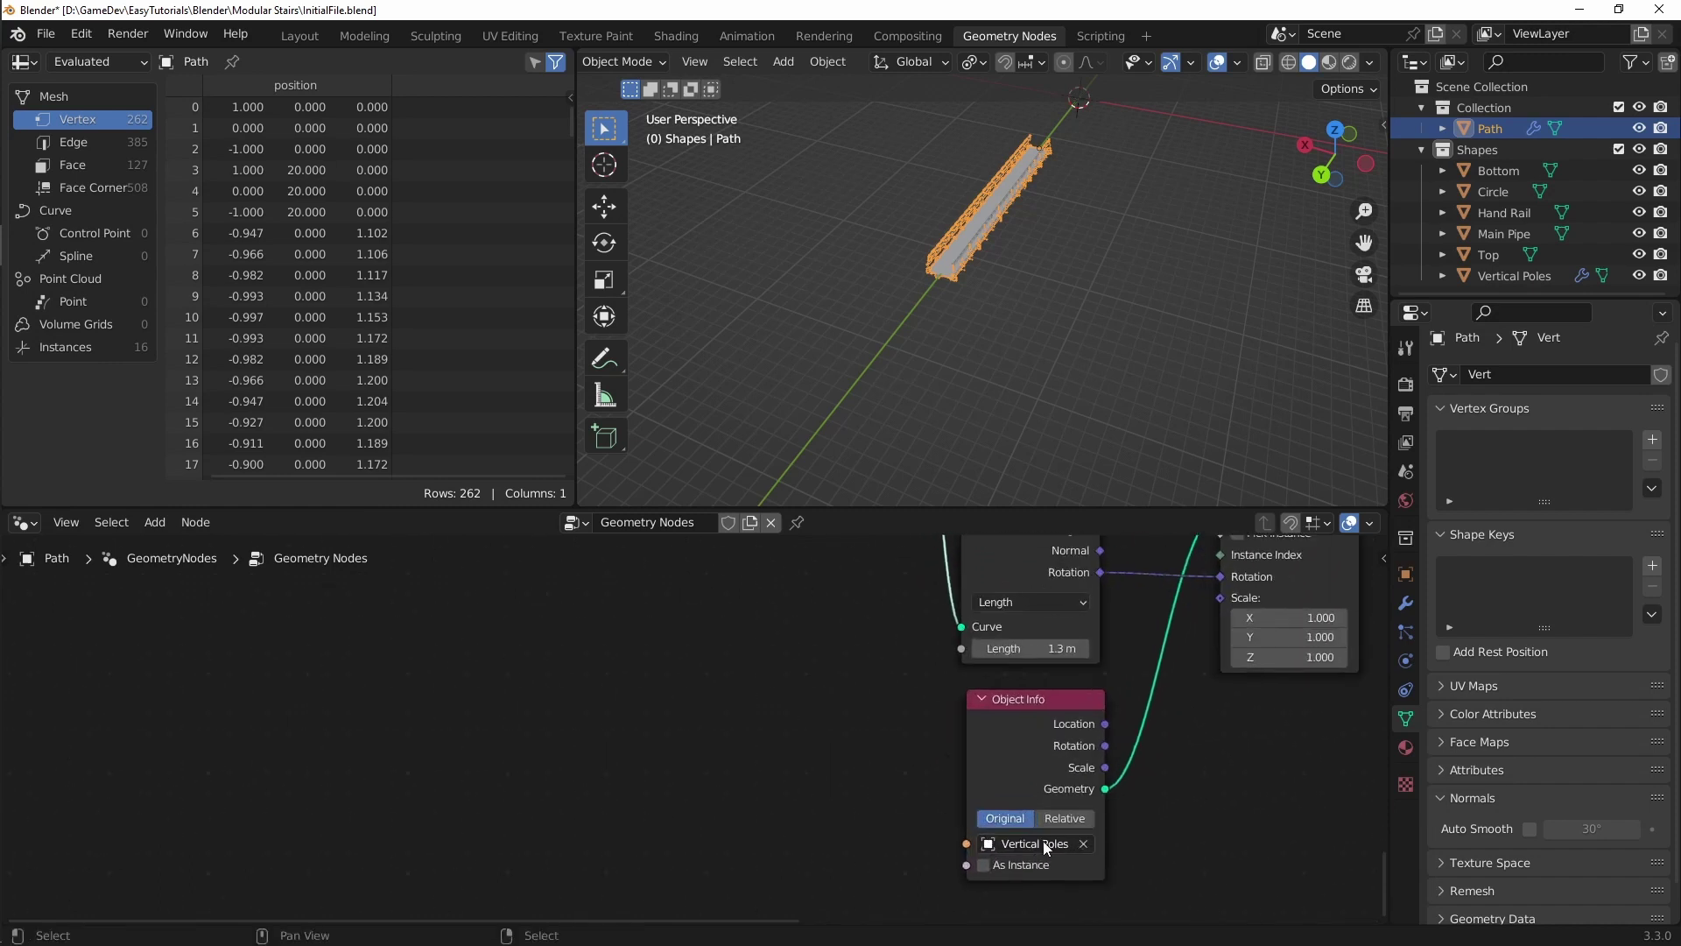
{"action": "left_click", "coordinate": [1044, 842]}
{"action": "left_click", "coordinate": [1348, 738]}
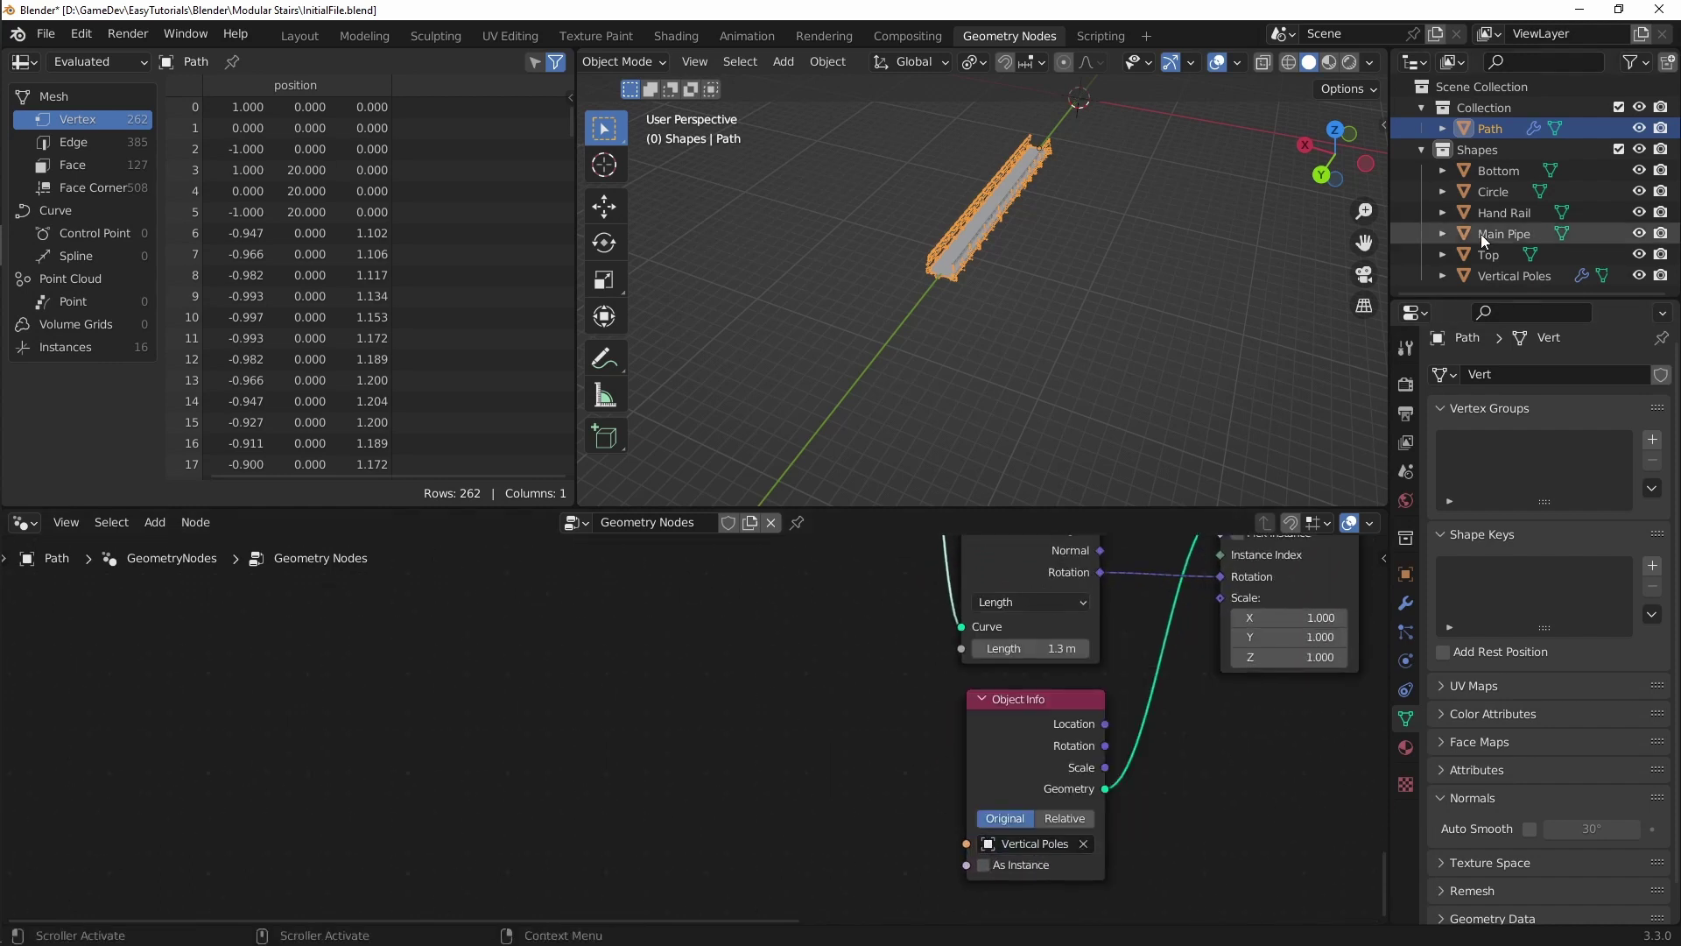
{"action": "double_click", "coordinate": [1497, 191]}
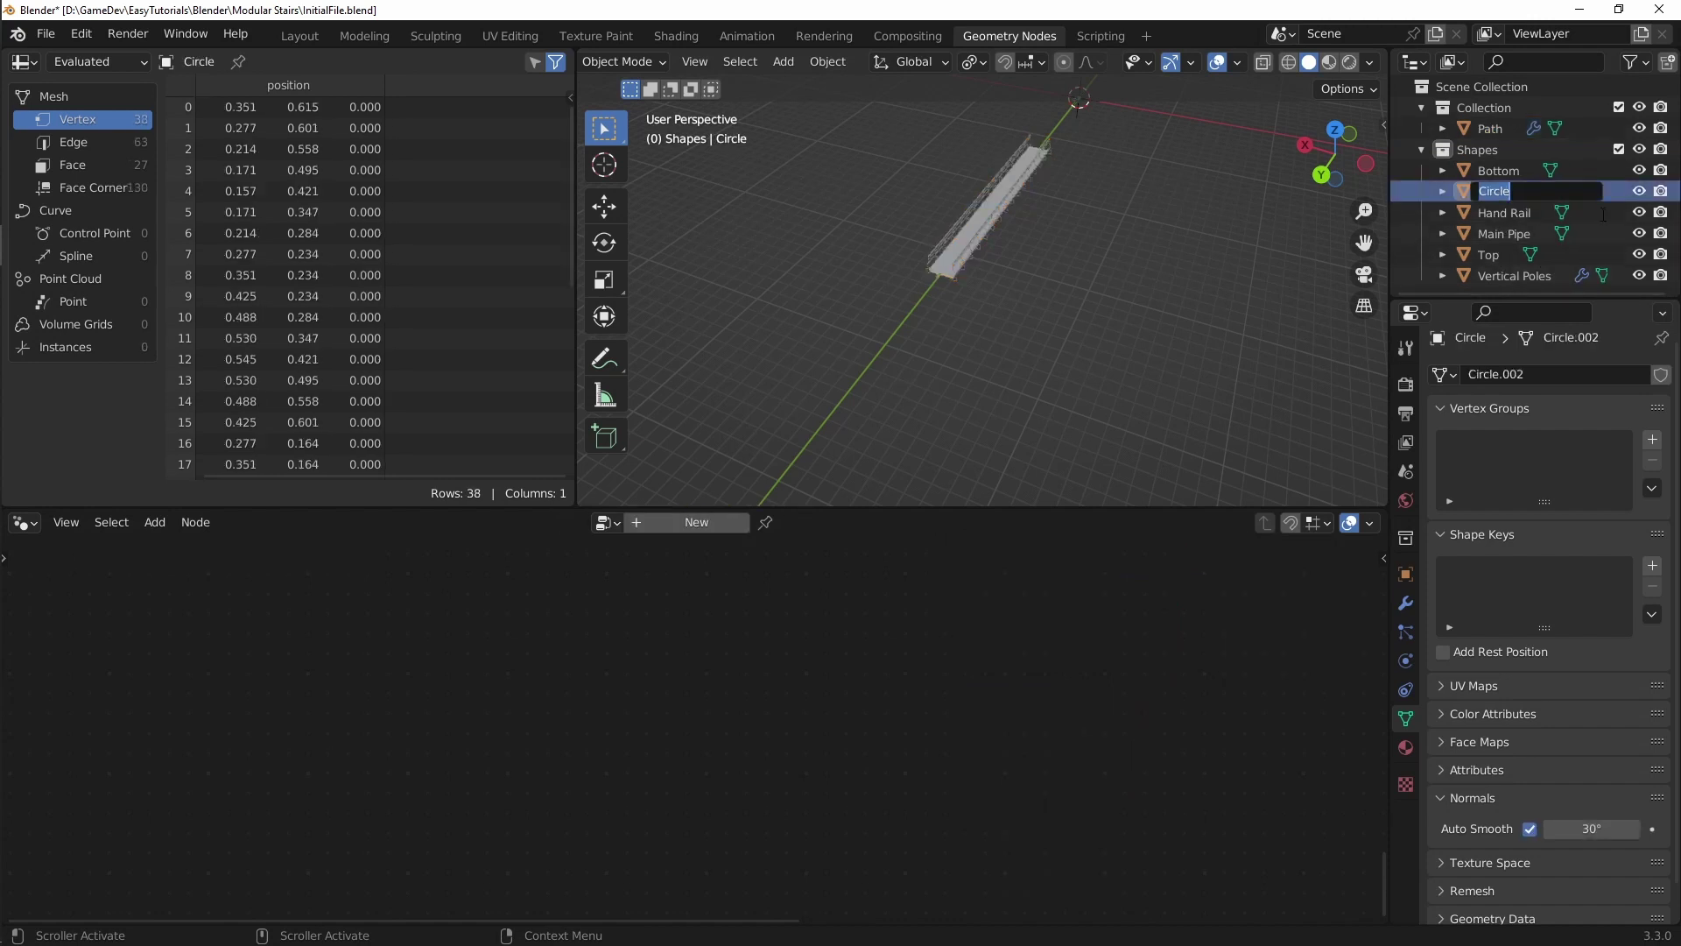
{"action": "type", "text": "Pipe C"}
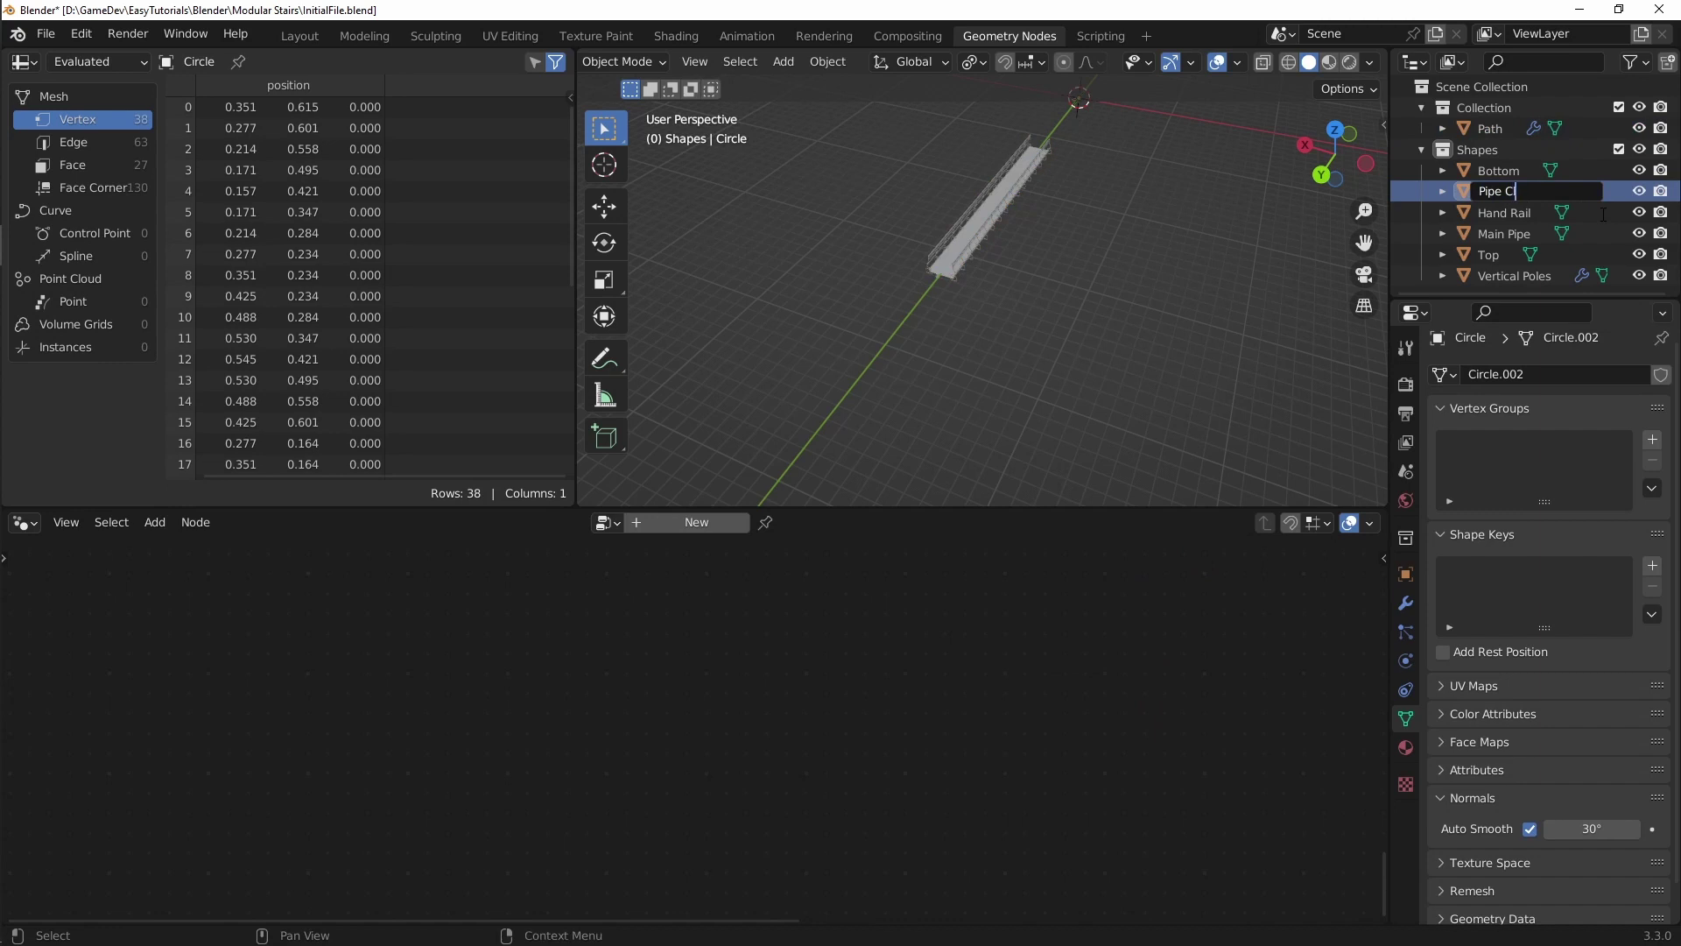
{"action": "type", "text": "lamp"}
{"action": "key", "text": "Return"}
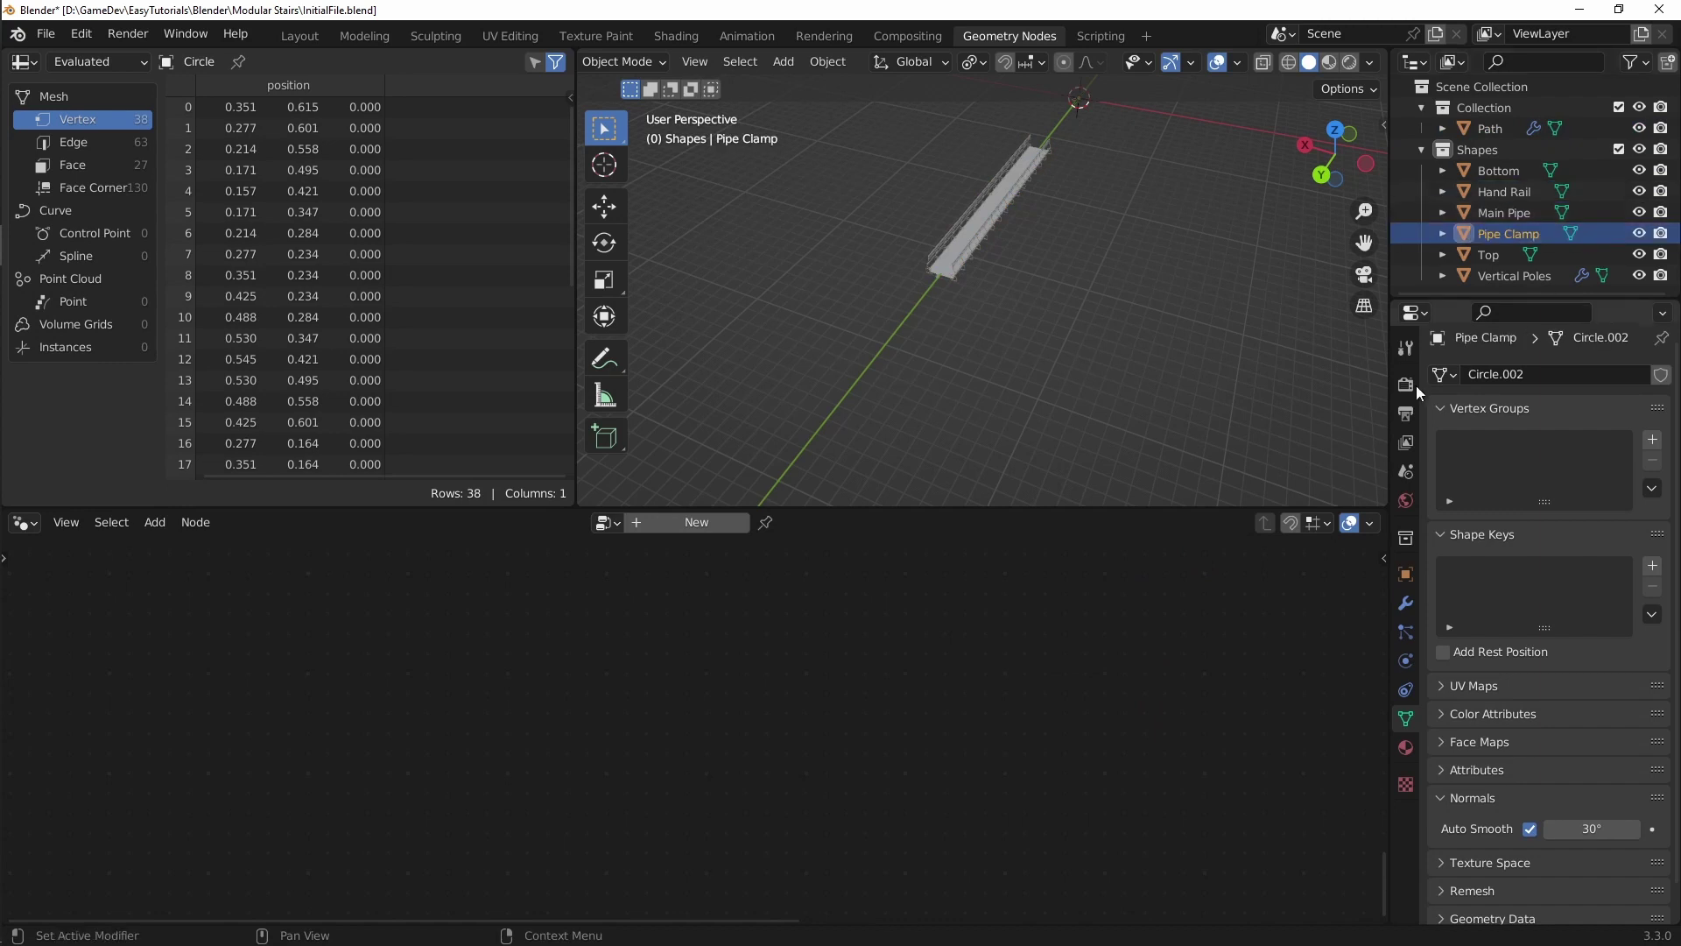
Step: Reselect the Path object and set the duplicated Object Info node's object to Pipe Clamp
{"action": "left_click", "coordinate": [949, 237]}
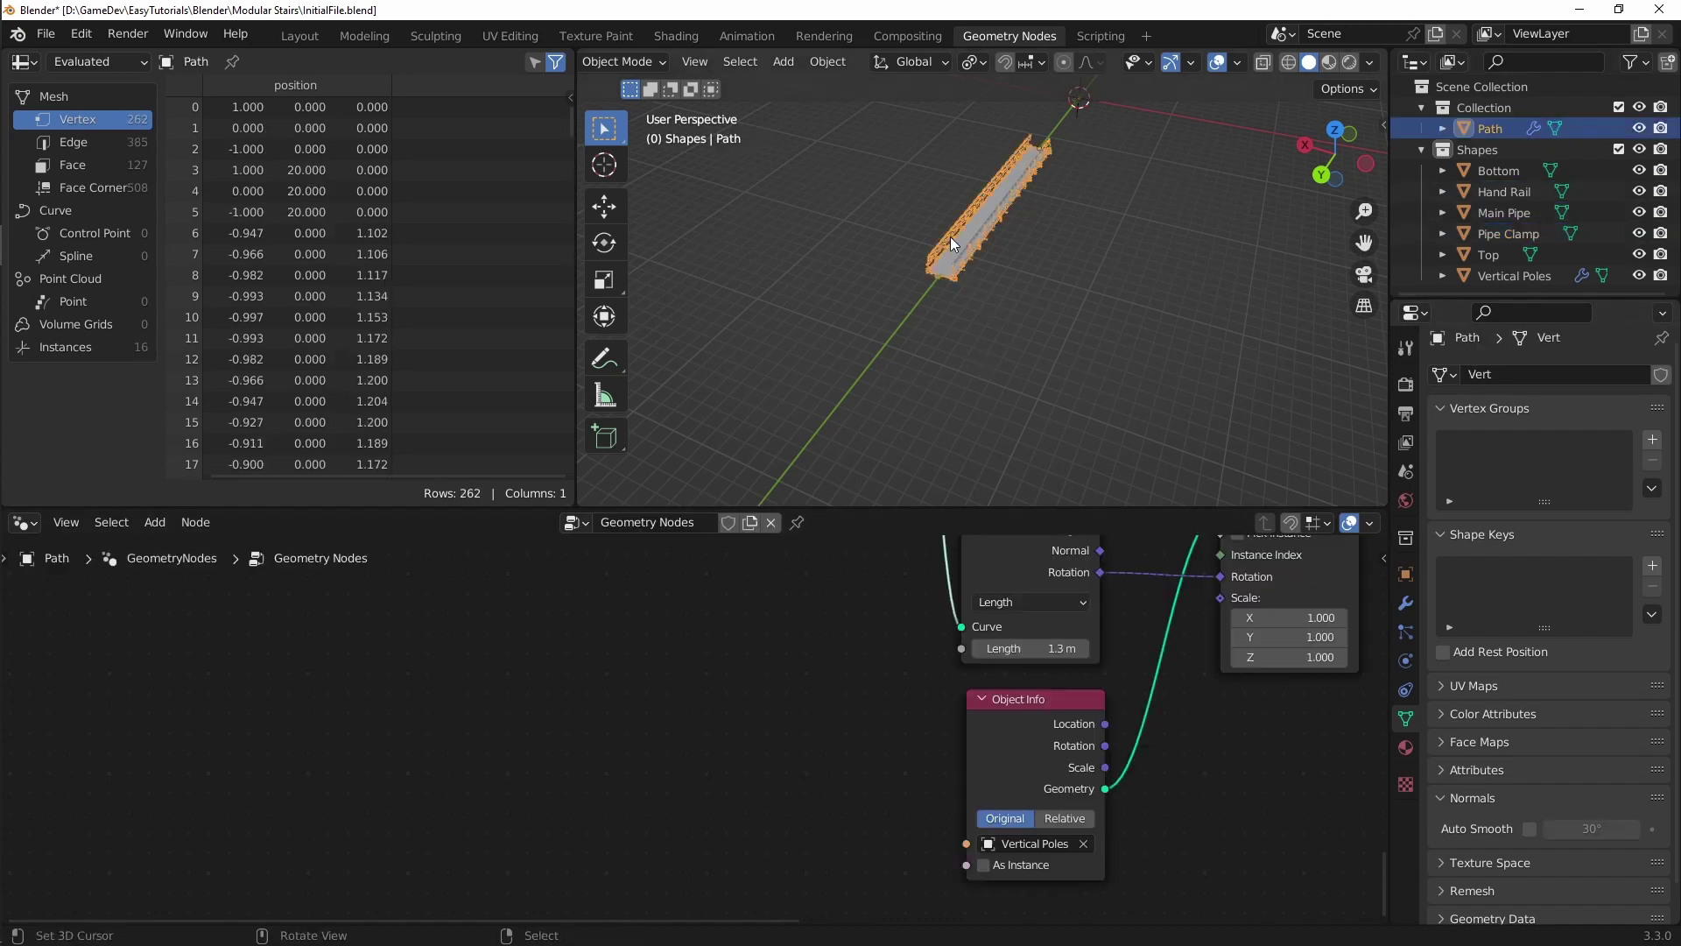
{"action": "left_click", "coordinate": [1042, 842]}
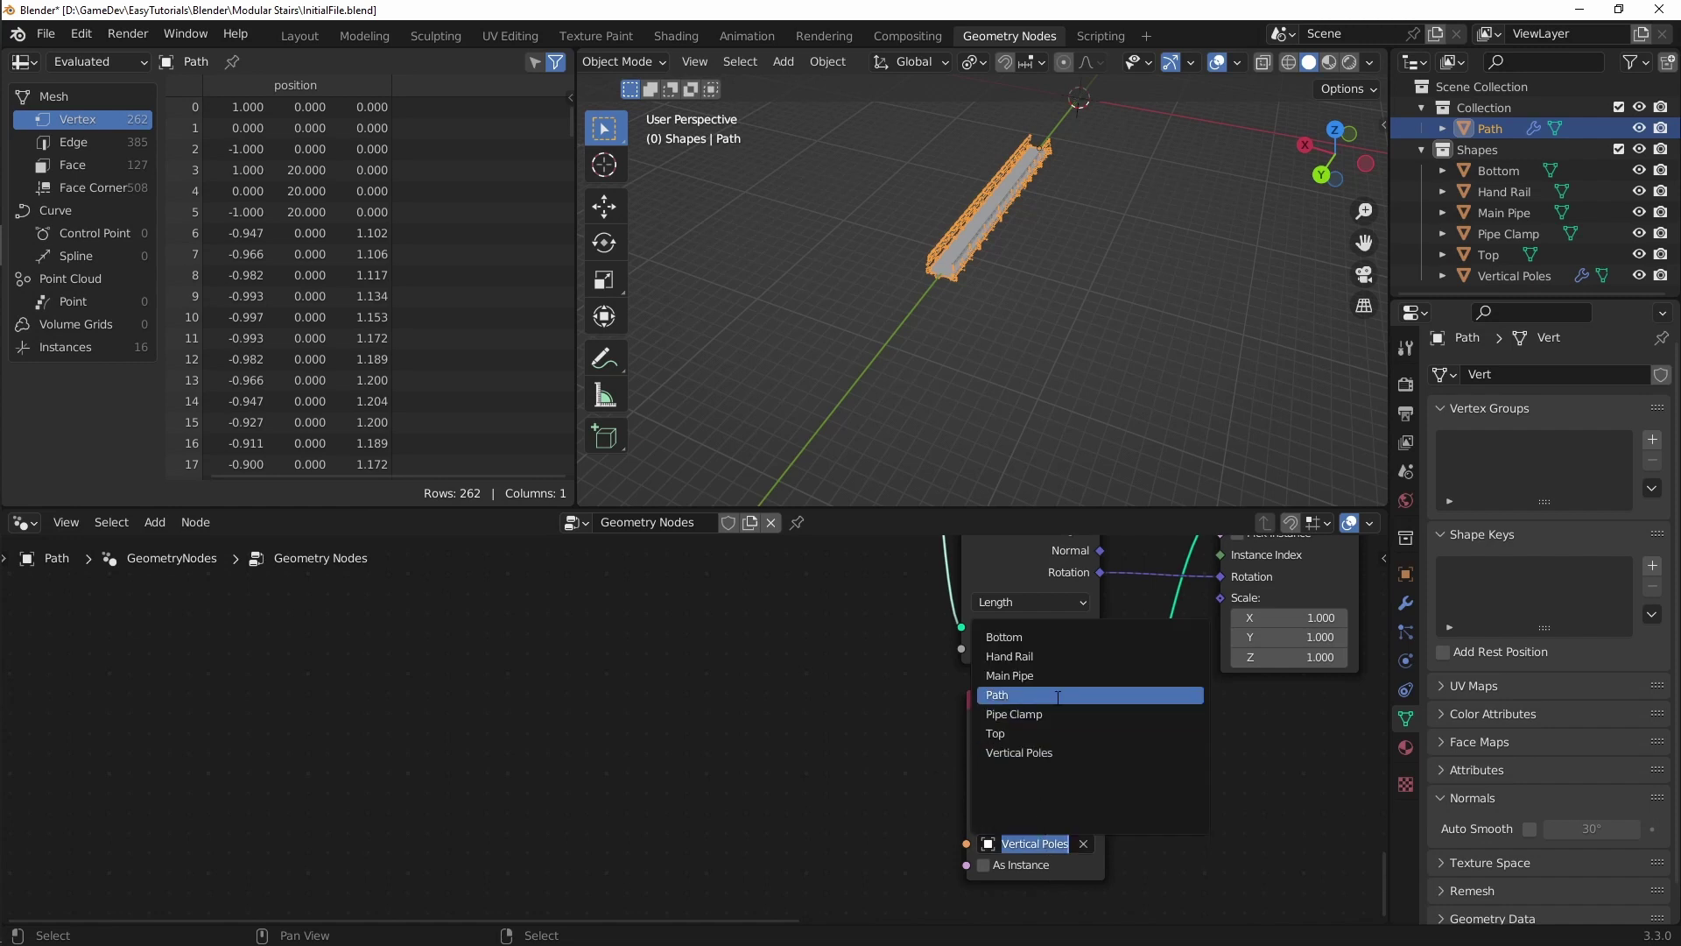
{"action": "left_click", "coordinate": [1057, 720]}
{"action": "middle_click_drag", "start_coordinate": [825, 847], "coordinate": [805, 858], "text": "shift"}
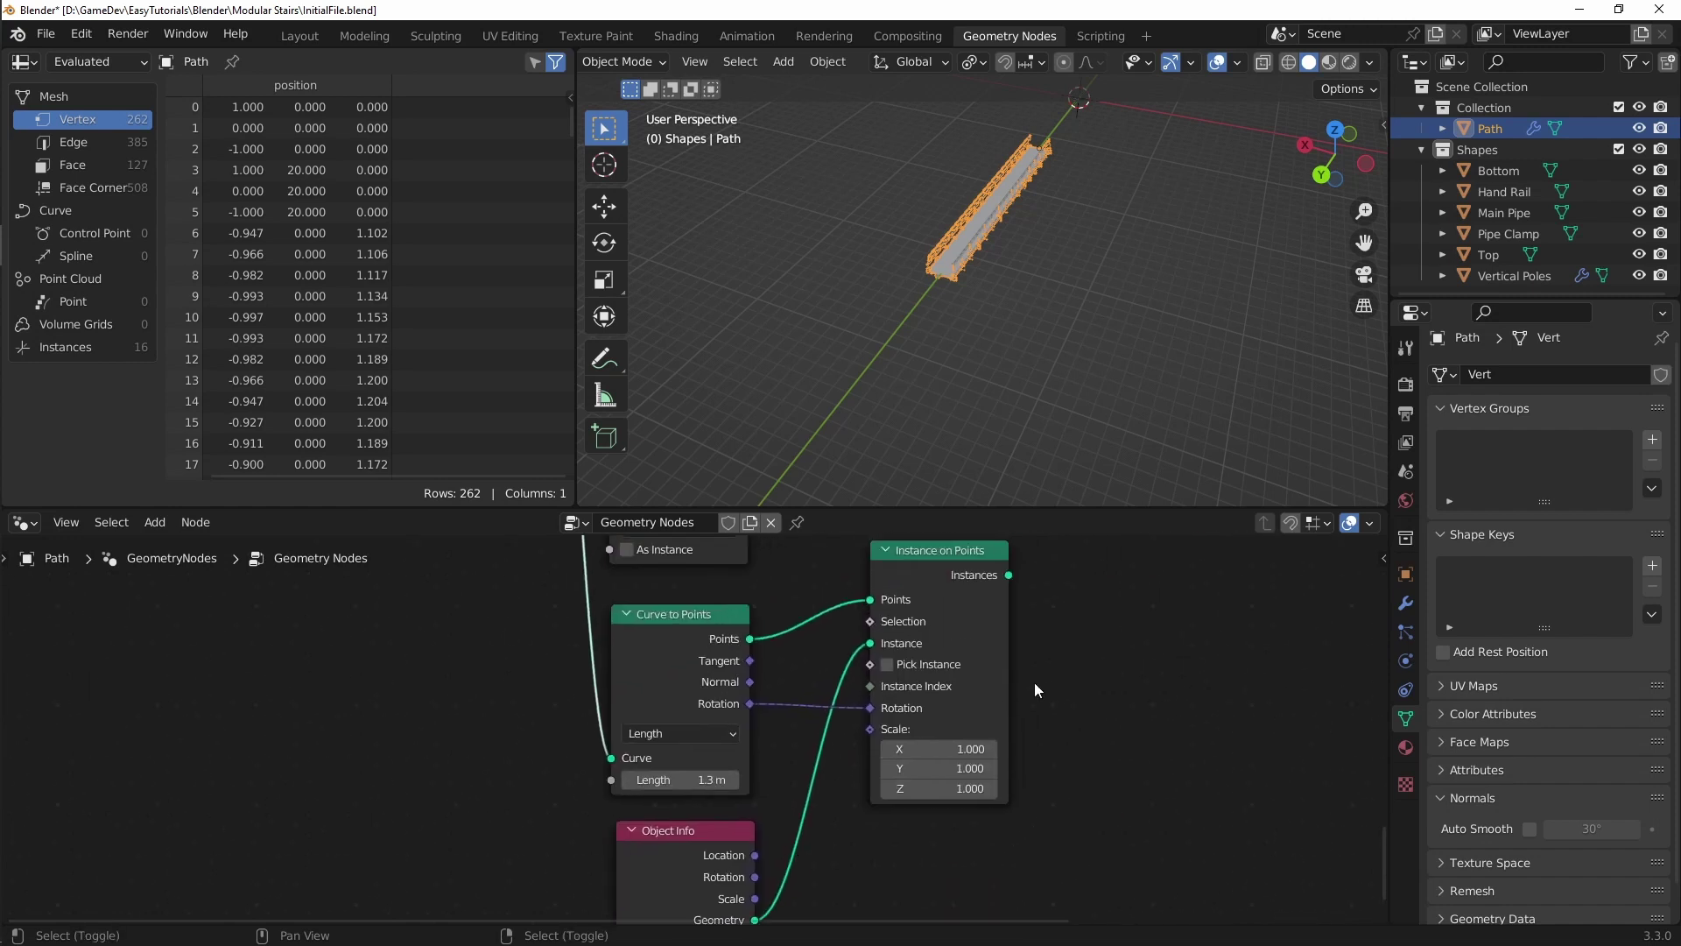
Step: Link the duplicated Instance on Points node's Instances output to the Join Geometry node
{"action": "middle_click_drag", "start_coordinate": [1028, 669], "coordinate": [986, 764], "text": "shift"}
{"action": "scroll", "coordinate": [986, 764], "scroll_direction": "down", "scroll_amount": 6}
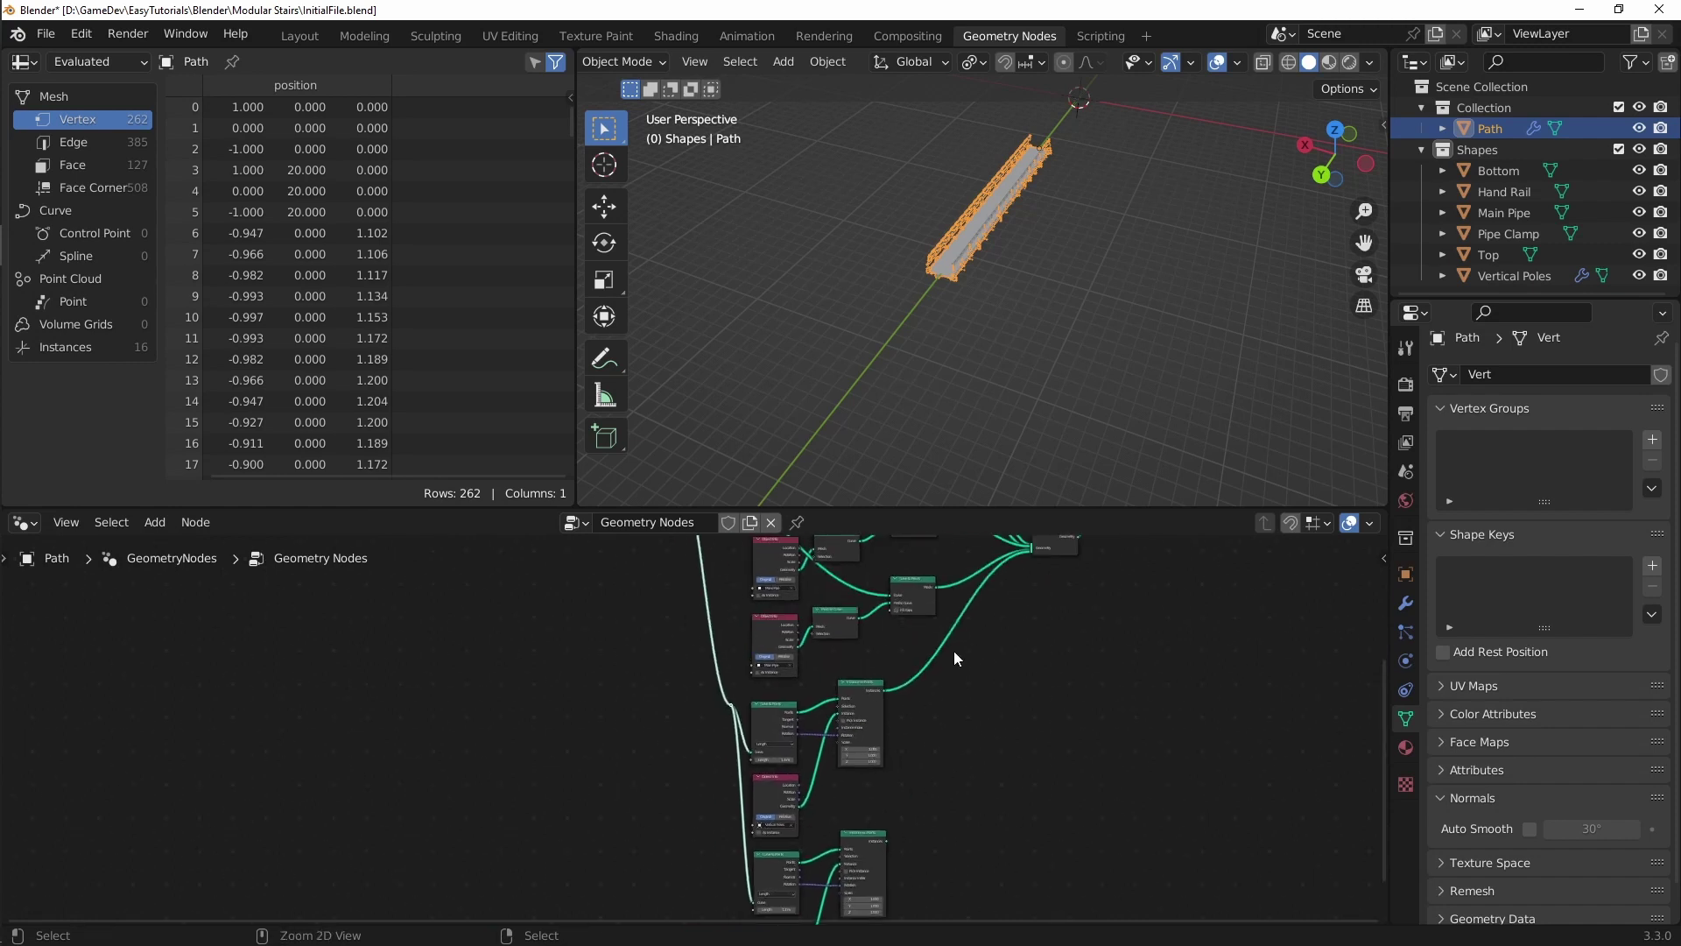
{"action": "right_click_drag", "start_coordinate": [953, 650], "coordinate": [945, 860], "text": "ctrl"}
{"action": "left_click_drag", "start_coordinate": [883, 690], "coordinate": [1033, 669]}
{"action": "middle_click_drag", "start_coordinate": [948, 915], "coordinate": [965, 801]}
{"action": "left_click_drag", "start_coordinate": [903, 846], "coordinate": [1049, 660]}
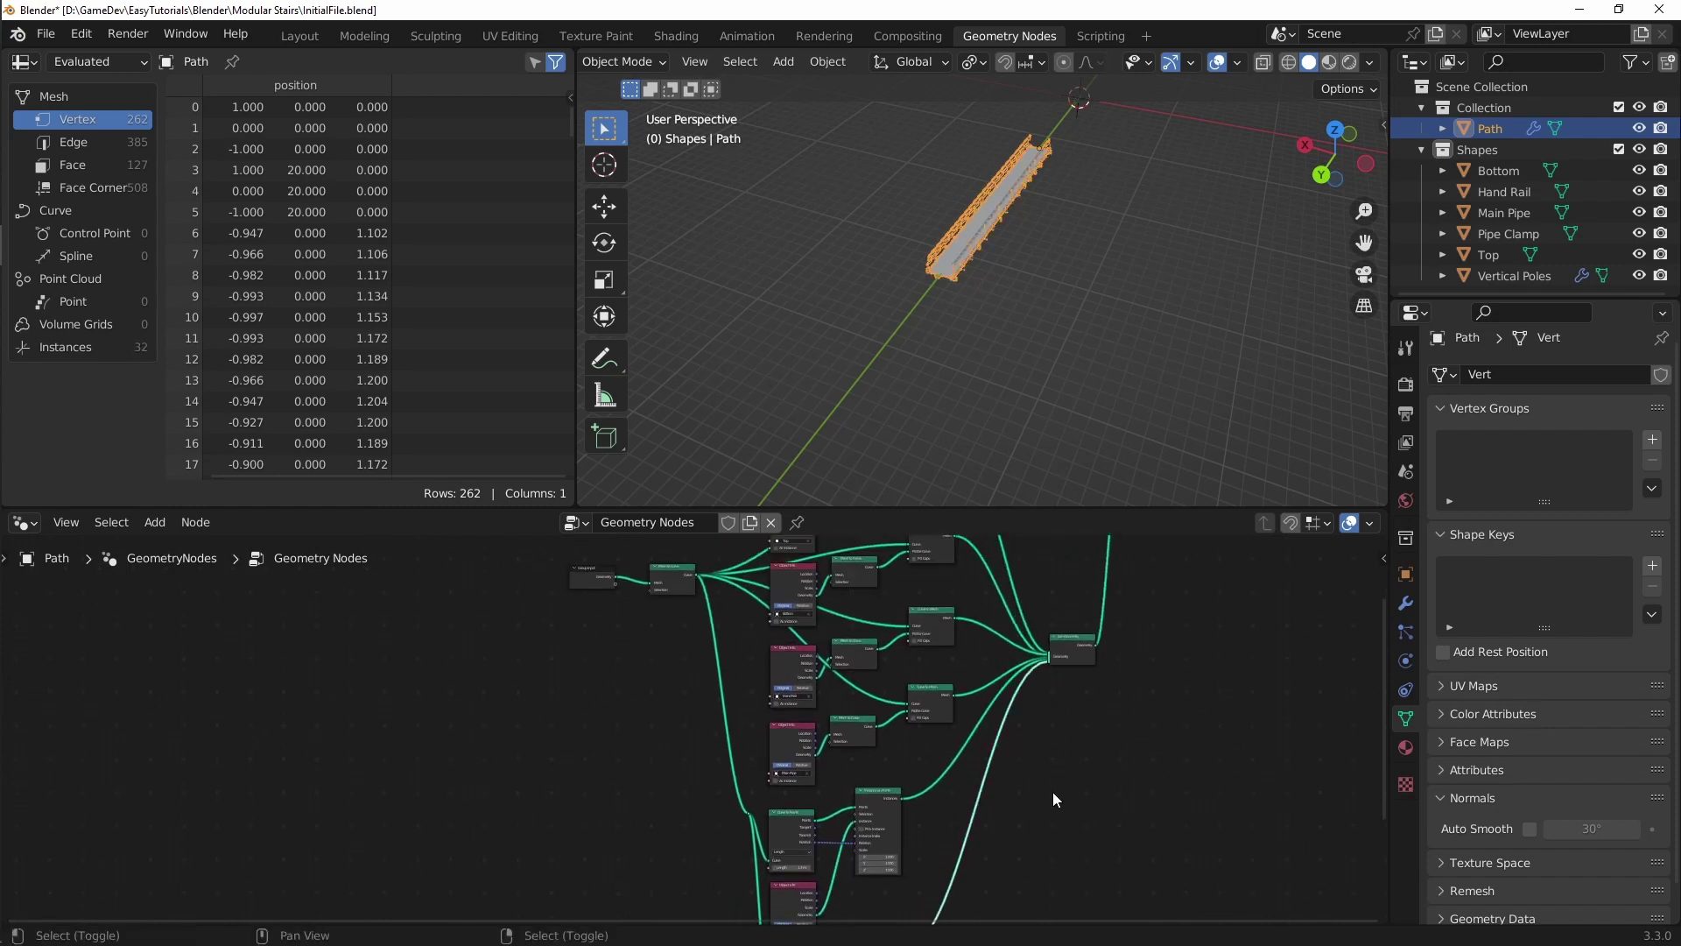
Step: Inspect the instanced pipe clamps along the pipes on the underside of the walkway
{"action": "middle_click_drag", "start_coordinate": [1054, 795], "coordinate": [1028, 580]}
{"action": "middle_click_drag", "start_coordinate": [1007, 350], "coordinate": [1348, 265]}
{"action": "scroll", "coordinate": [1070, 322], "scroll_direction": "up", "scroll_amount": 6}
{"action": "middle_click_drag", "start_coordinate": [1182, 287], "coordinate": [1056, 256]}
{"action": "left_click", "coordinate": [1138, 454]}
{"action": "middle_click_drag", "start_coordinate": [1138, 453], "coordinate": [1179, 381]}
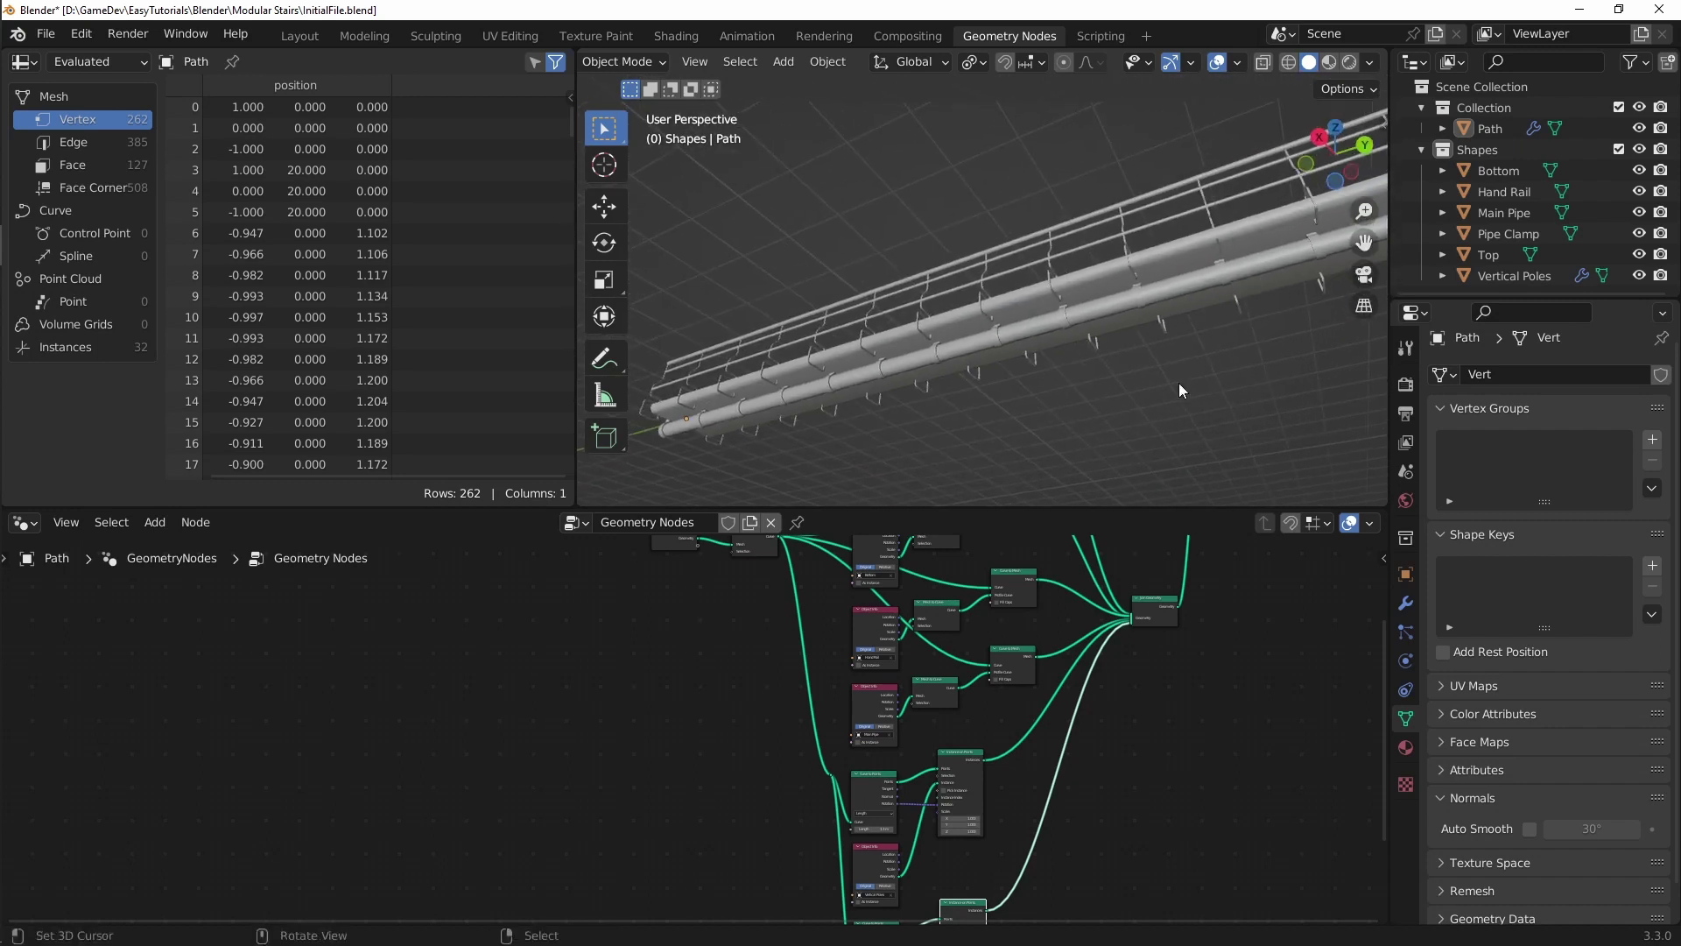
{"action": "middle_click_drag", "start_coordinate": [1017, 308], "coordinate": [977, 398]}
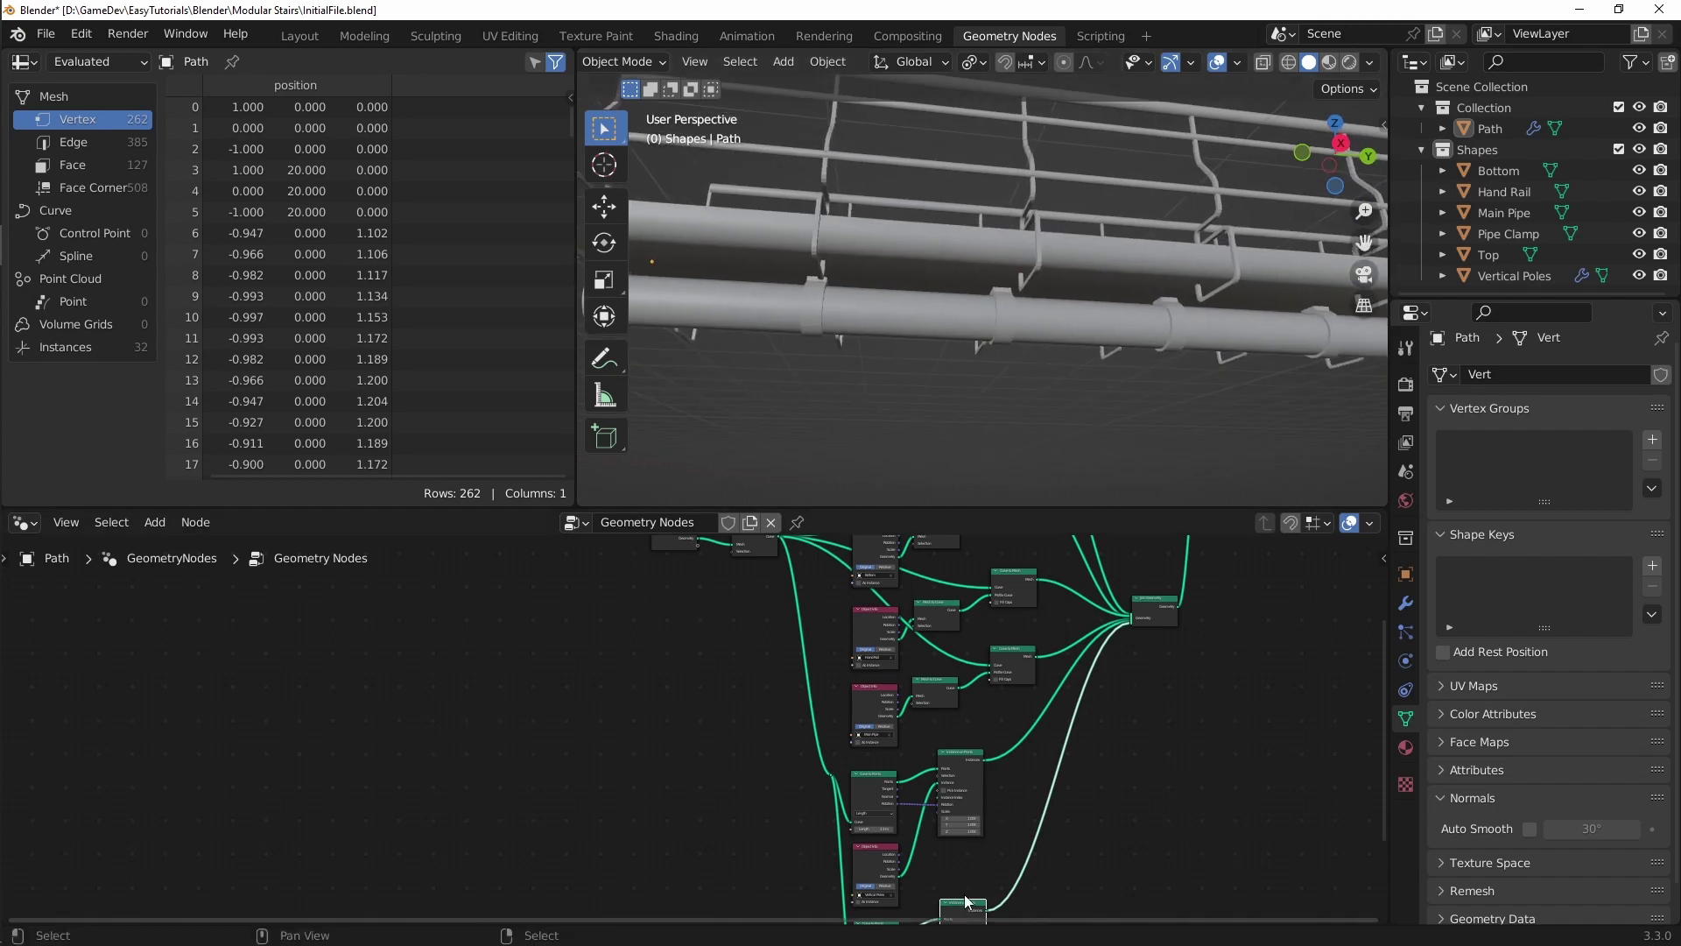
Step: Space out the pipe clamps by setting their Curve to Points node's Length to 3.5 m
{"action": "middle_click_drag", "start_coordinate": [966, 902], "coordinate": [1007, 711]}
{"action": "scroll", "coordinate": [947, 773], "scroll_direction": "up", "scroll_amount": 12}
{"action": "middle_click_drag", "start_coordinate": [961, 820], "coordinate": [1121, 608]}
{"action": "scroll", "coordinate": [1117, 627], "scroll_direction": "down", "scroll_amount": 1}
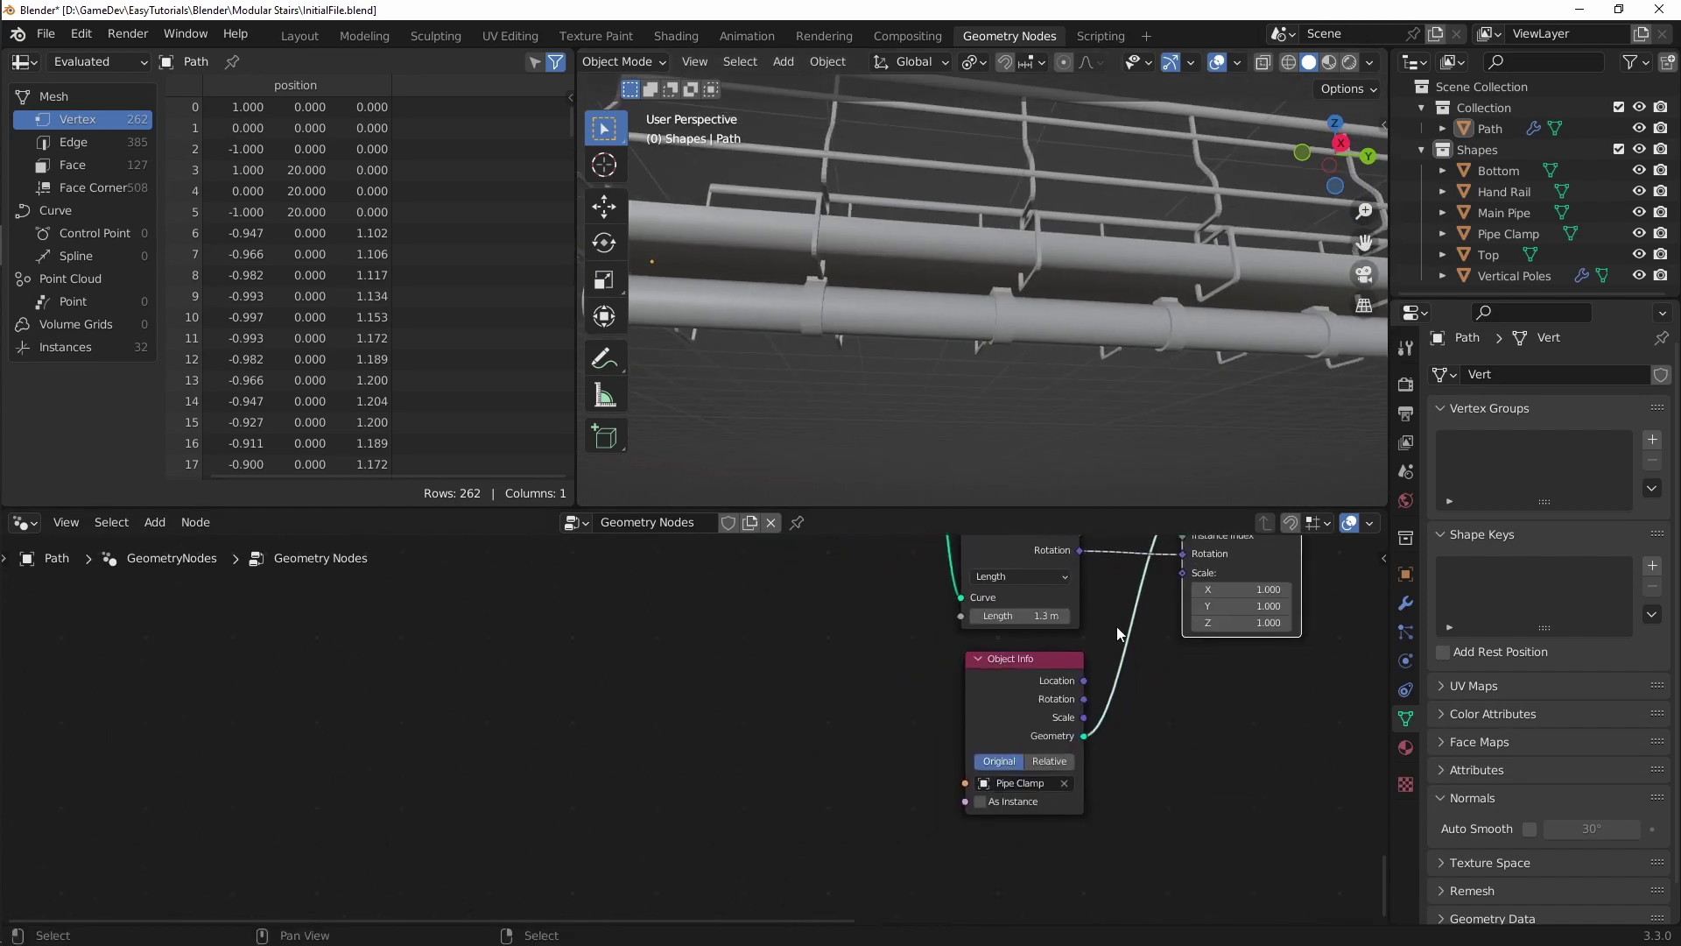
{"action": "middle_click_drag", "start_coordinate": [1053, 680], "coordinate": [1049, 754]}
{"action": "left_click_drag", "start_coordinate": [1016, 689], "coordinate": [1084, 688]}
Step: Check the clamp spacing along the whole walkway and save the file
{"action": "scroll", "coordinate": [964, 365], "scroll_direction": "down", "scroll_amount": 7}
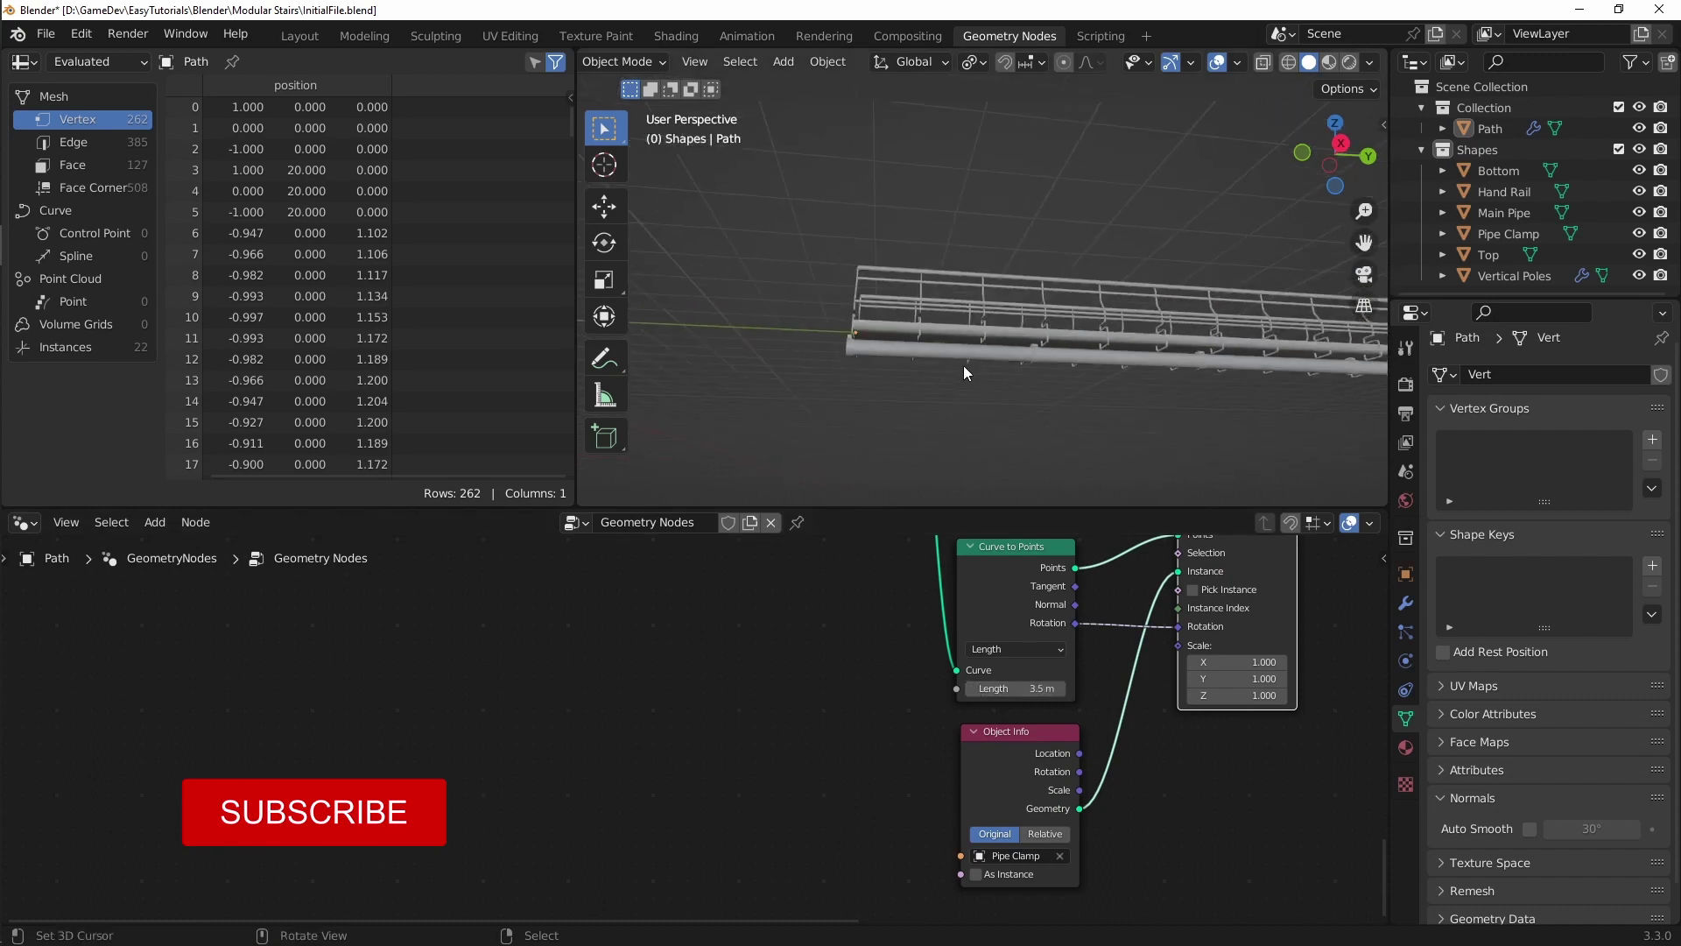
{"action": "middle_click_drag", "start_coordinate": [963, 366], "coordinate": [1243, 244]}
{"action": "scroll", "coordinate": [1074, 297], "scroll_direction": "up", "scroll_amount": 6}
{"action": "scroll", "coordinate": [1138, 259], "scroll_direction": "down", "scroll_amount": 6}
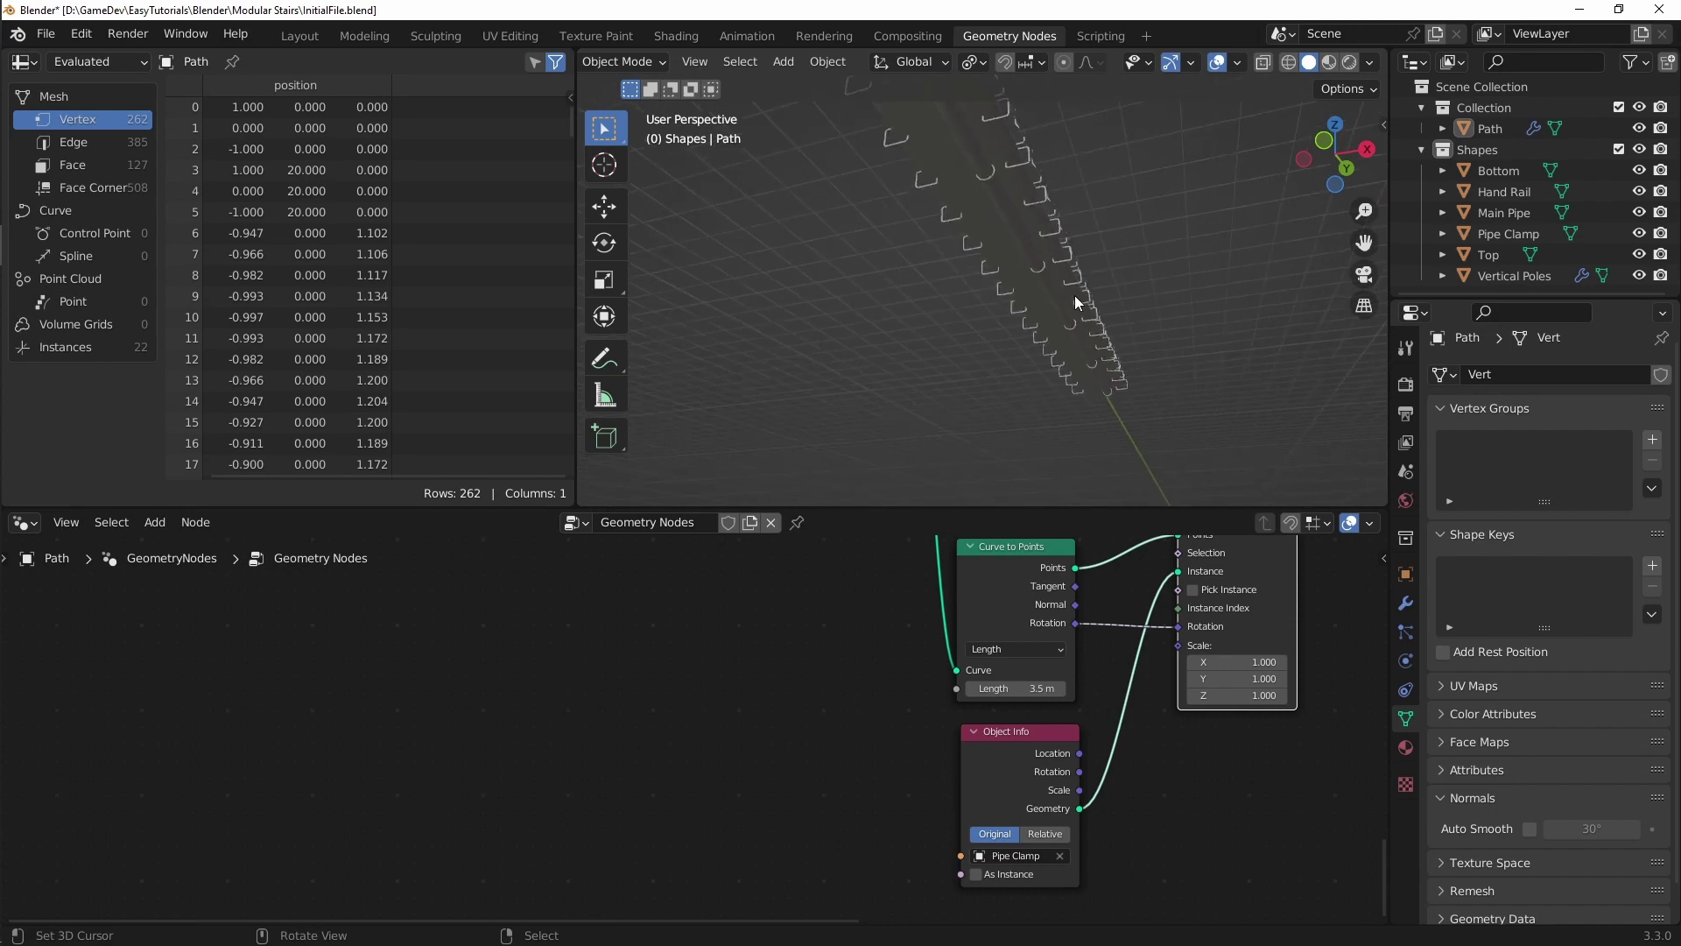
{"action": "middle_click_drag", "start_coordinate": [1069, 266], "coordinate": [1239, 387]}
{"action": "key", "text": "ctrl+s"}
{"action": "scroll", "coordinate": [1143, 379], "scroll_direction": "up", "scroll_amount": 9}
{"action": "scroll", "coordinate": [1030, 407], "scroll_direction": "down", "scroll_amount": 10}
{"action": "middle_click_drag", "start_coordinate": [1081, 303], "coordinate": [1021, 402]}
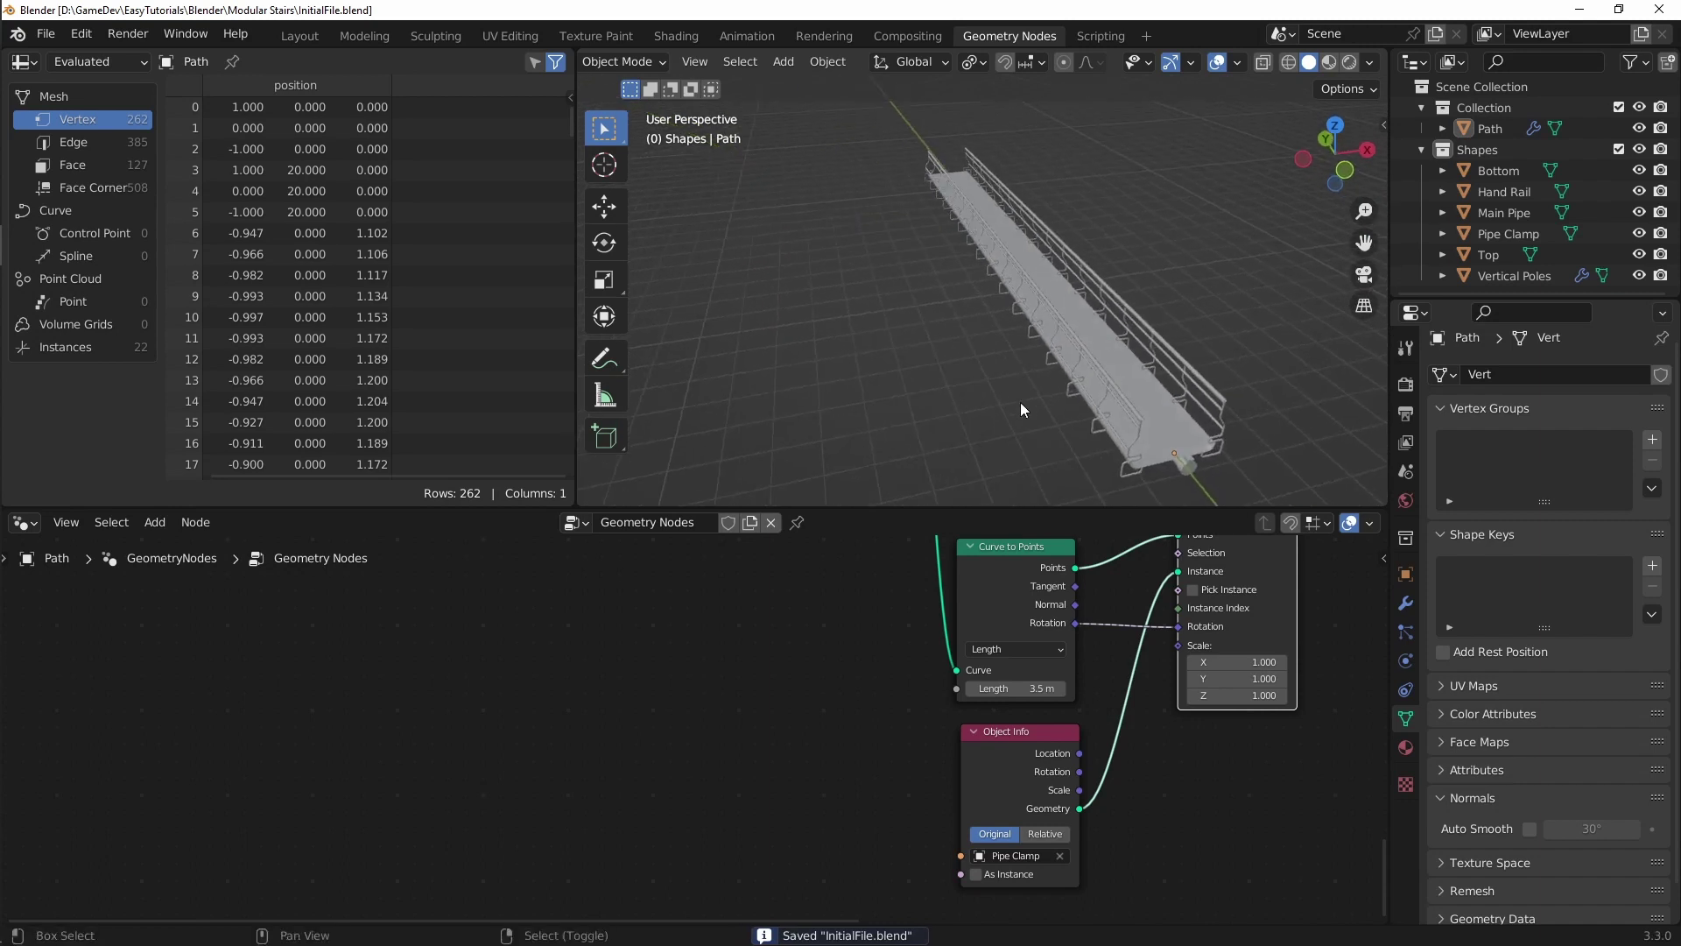